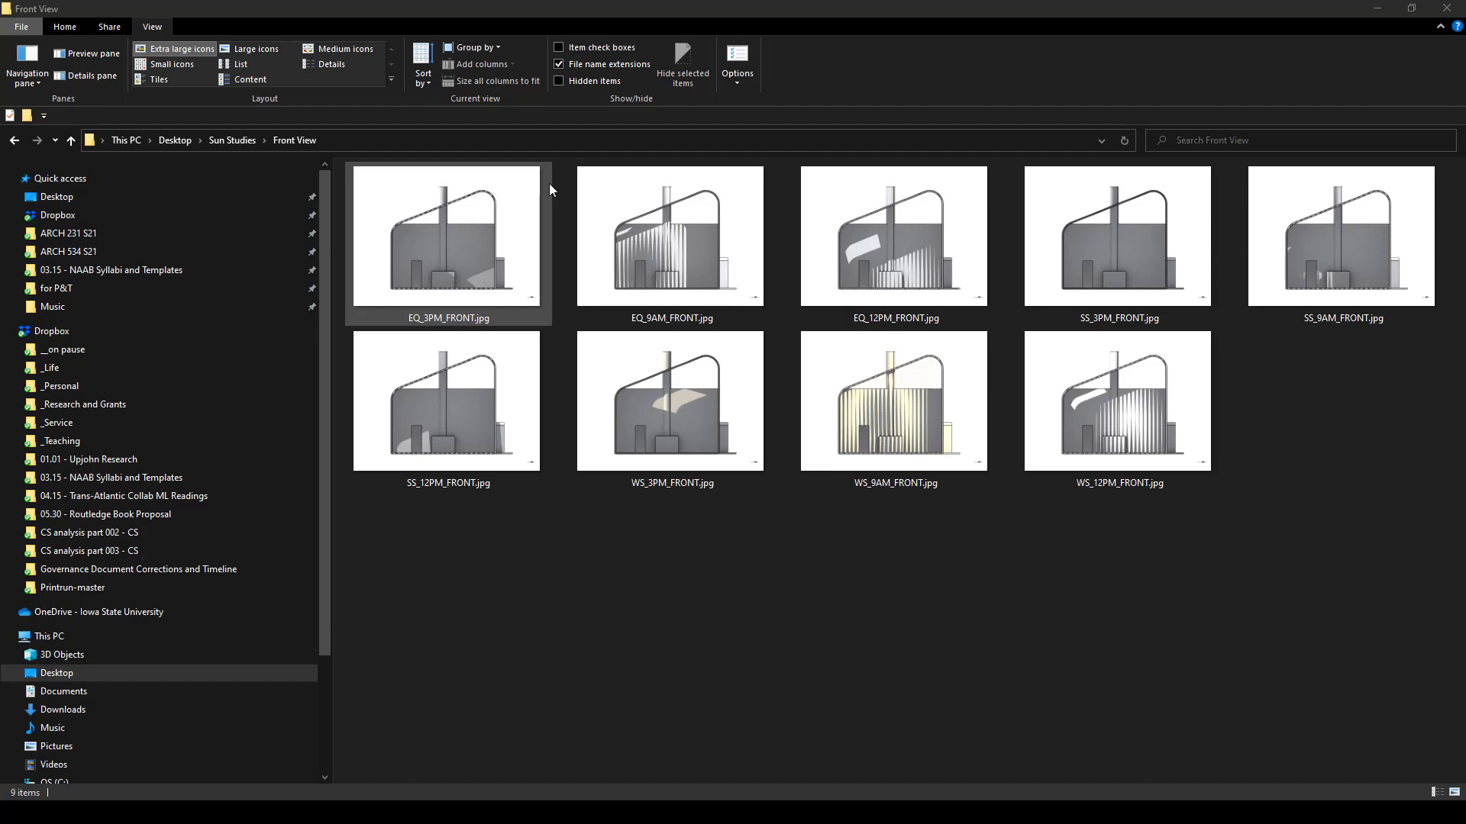
Open the Side View folder in Sun Studies and show its images as extra large icons
{"action": "left_click", "coordinate": [231, 141]}
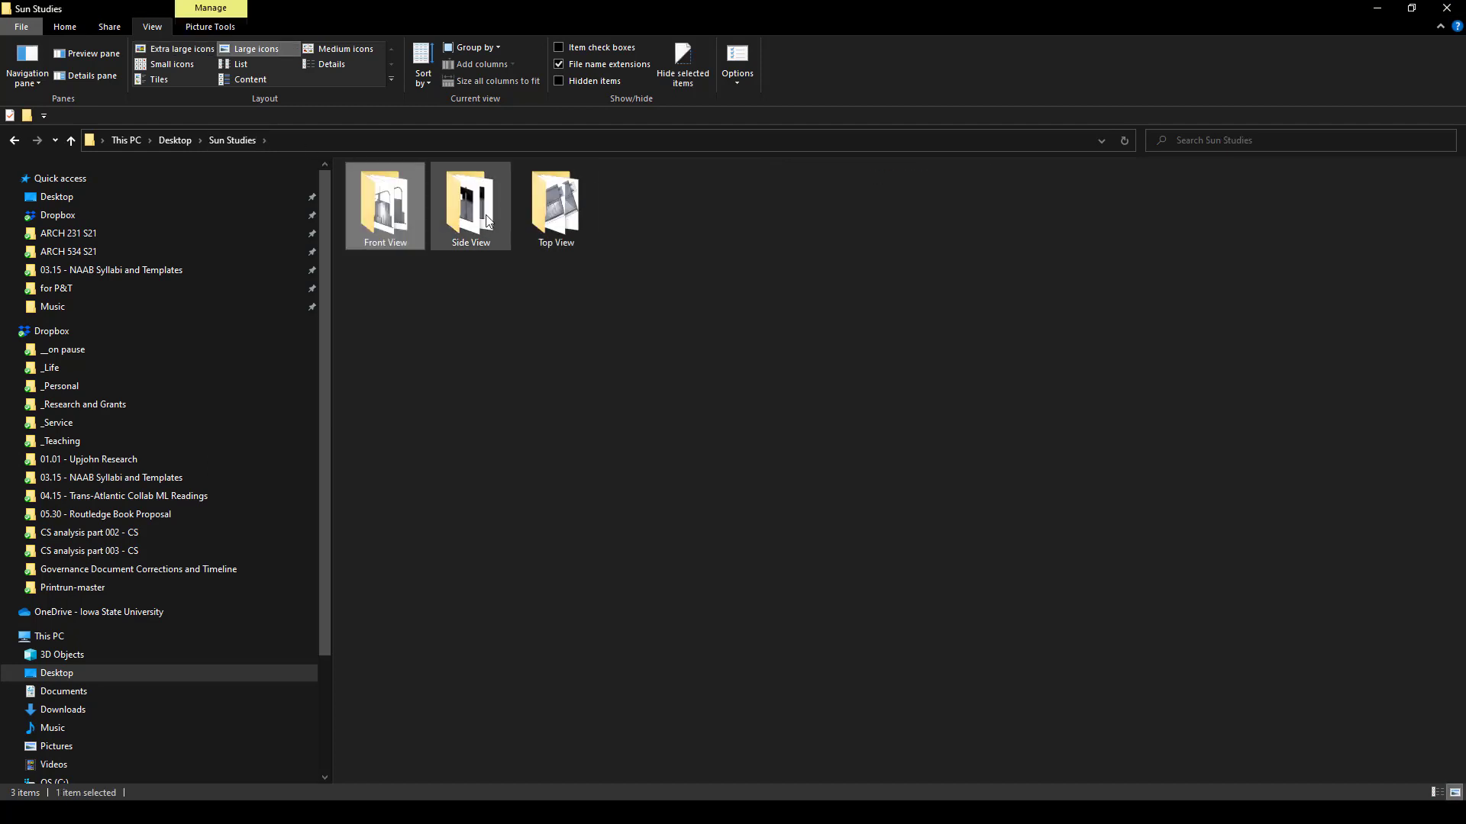
{"action": "double_click", "coordinate": [470, 202]}
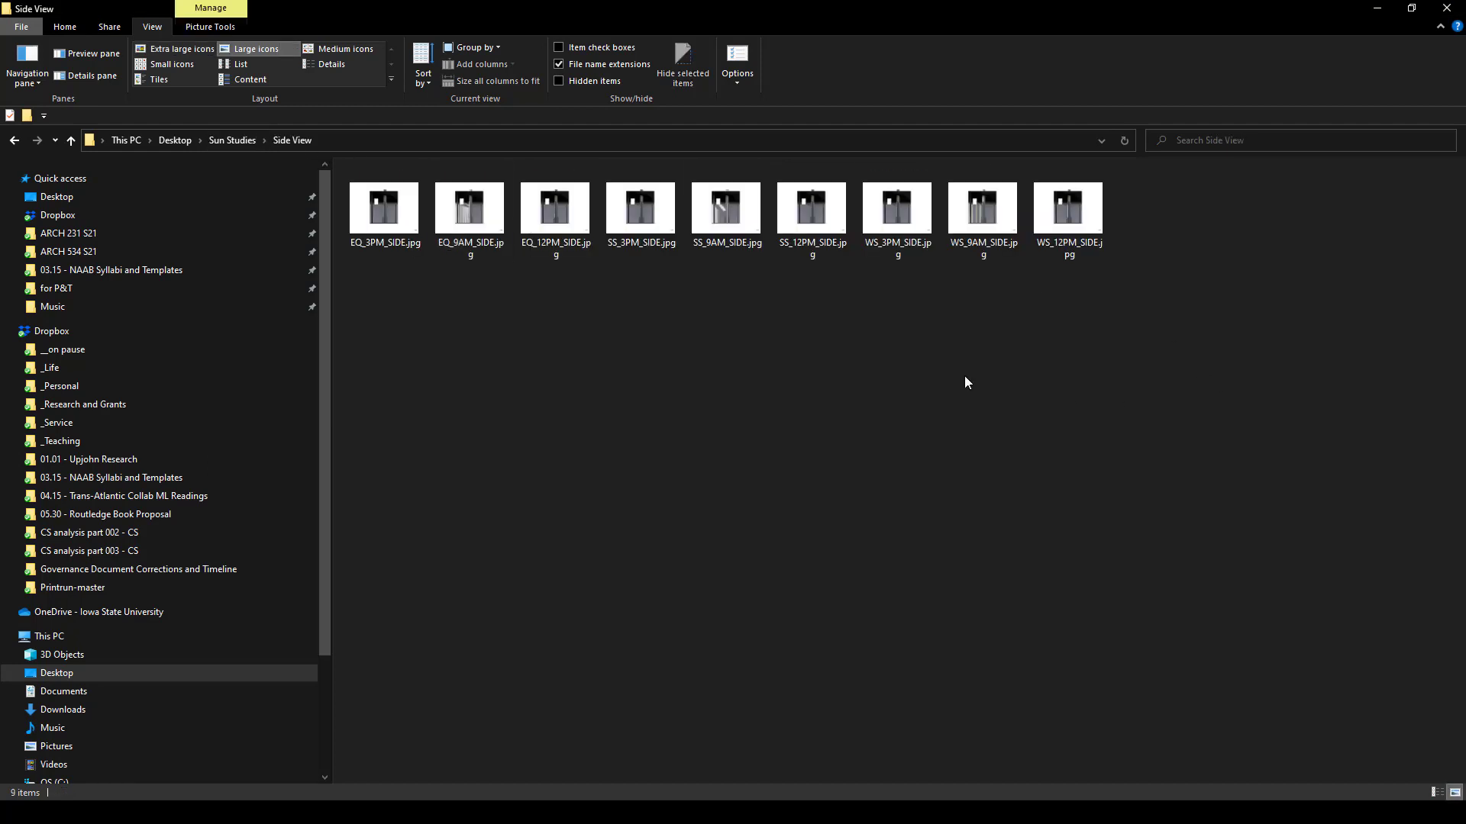
{"action": "left_click", "coordinate": [167, 49]}
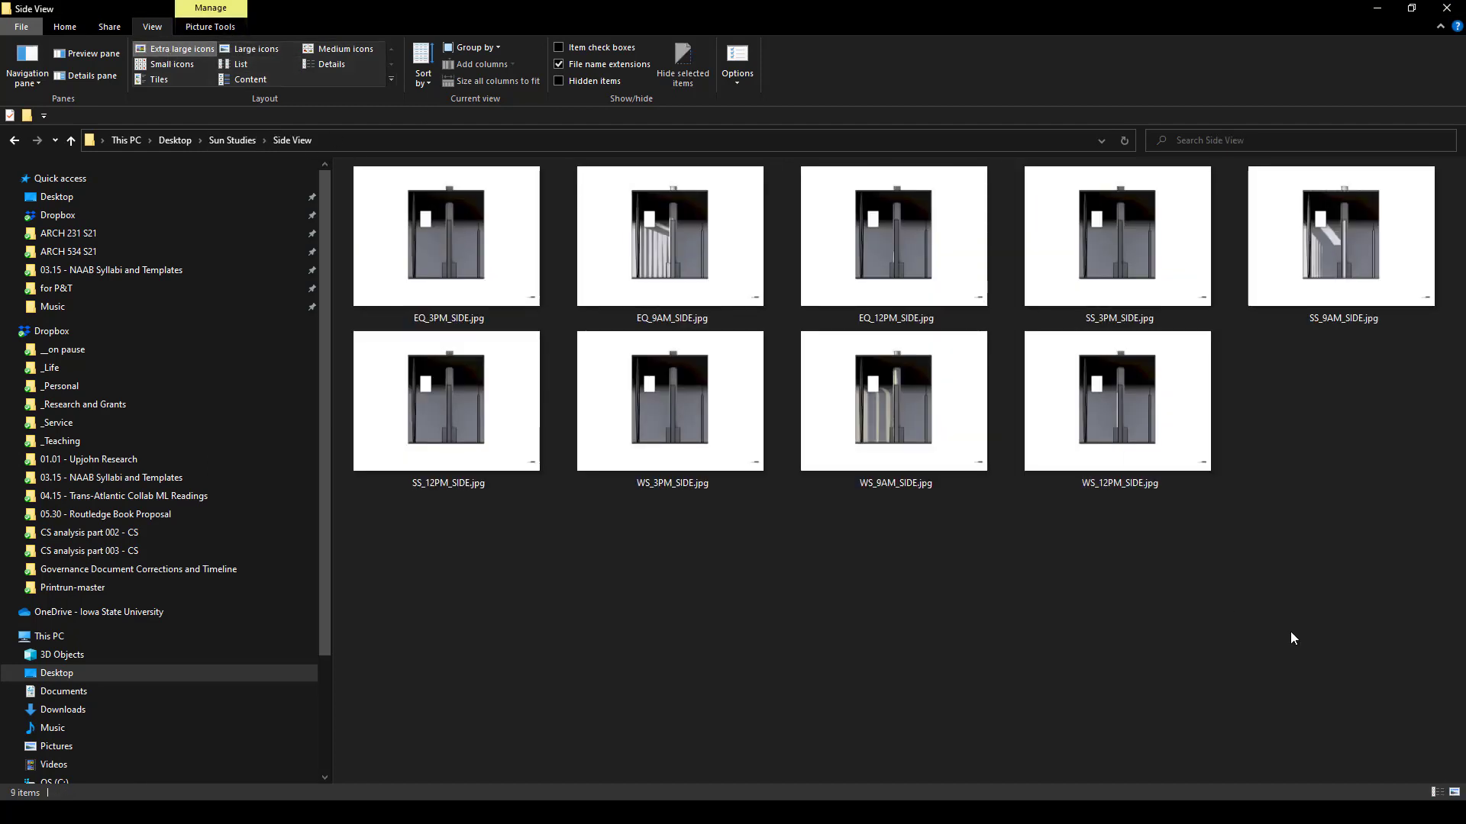
View the Top View folder's images as extra large icons and return to the Side View folder
{"action": "left_click", "coordinate": [231, 140]}
{"action": "left_click", "coordinate": [547, 210]}
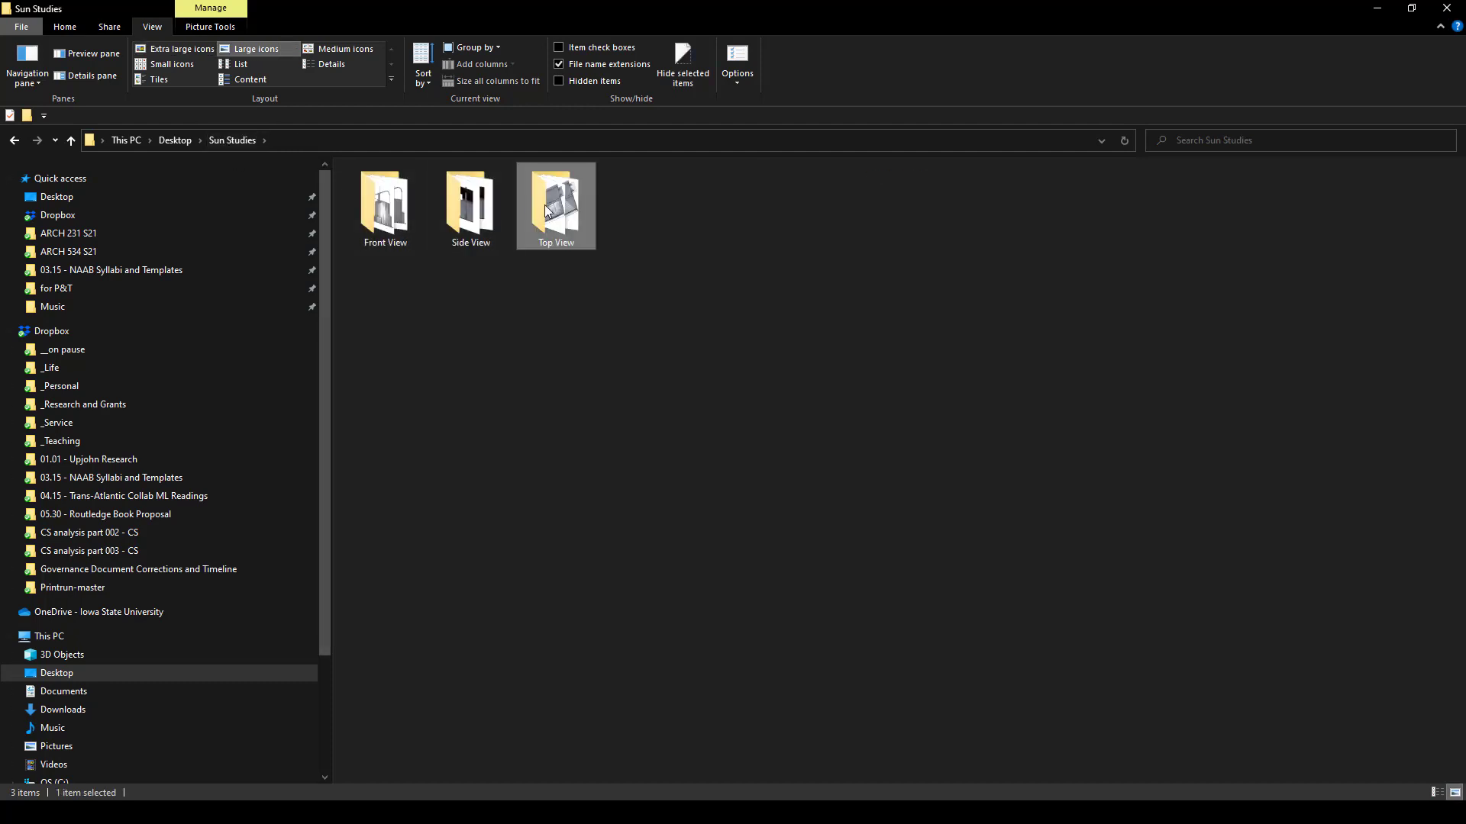
{"action": "double_click", "coordinate": [547, 211]}
{"action": "left_click", "coordinate": [200, 48]}
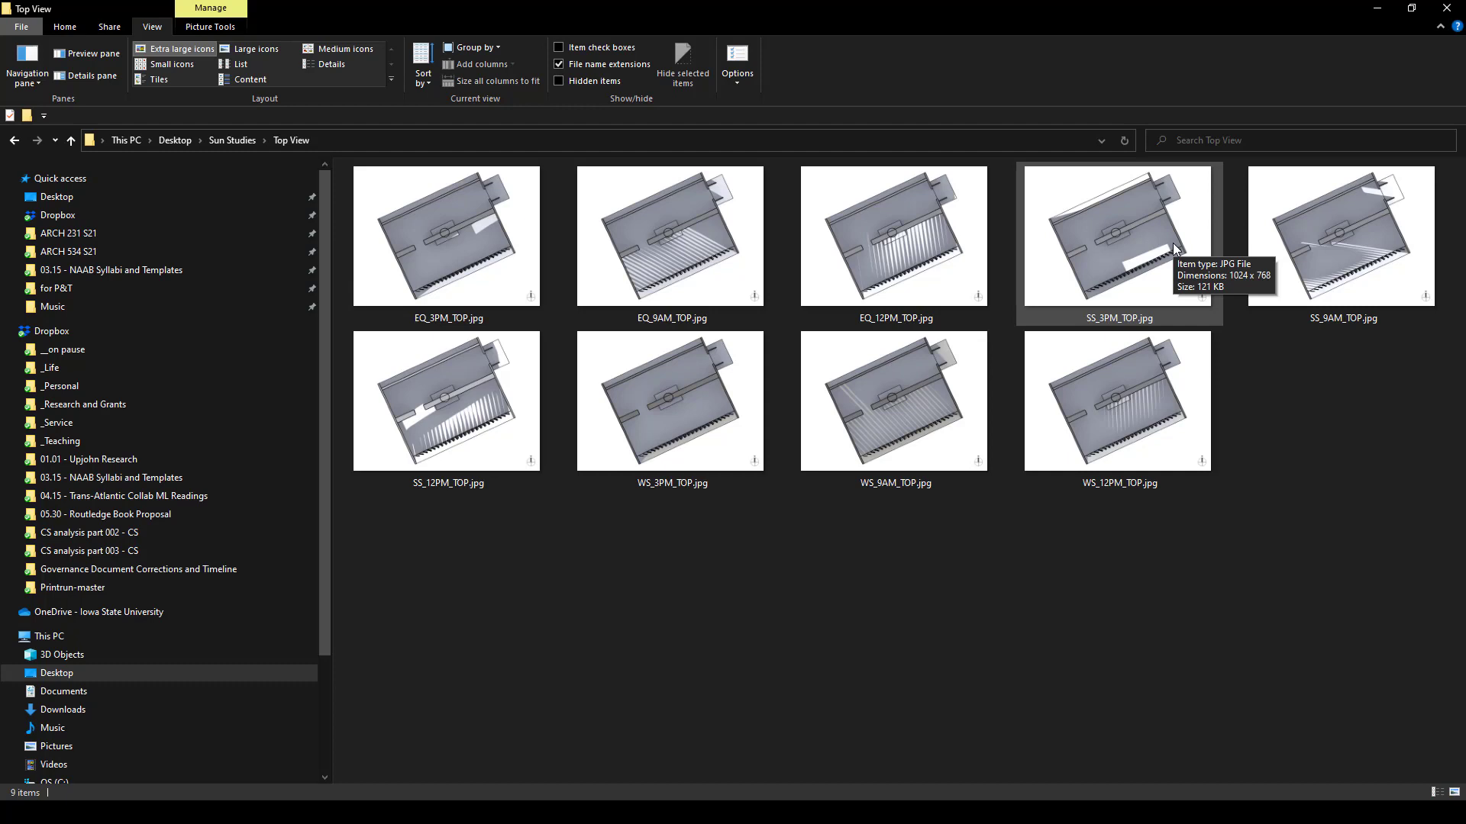
{"action": "mouse_move", "coordinate": [692, 283]}
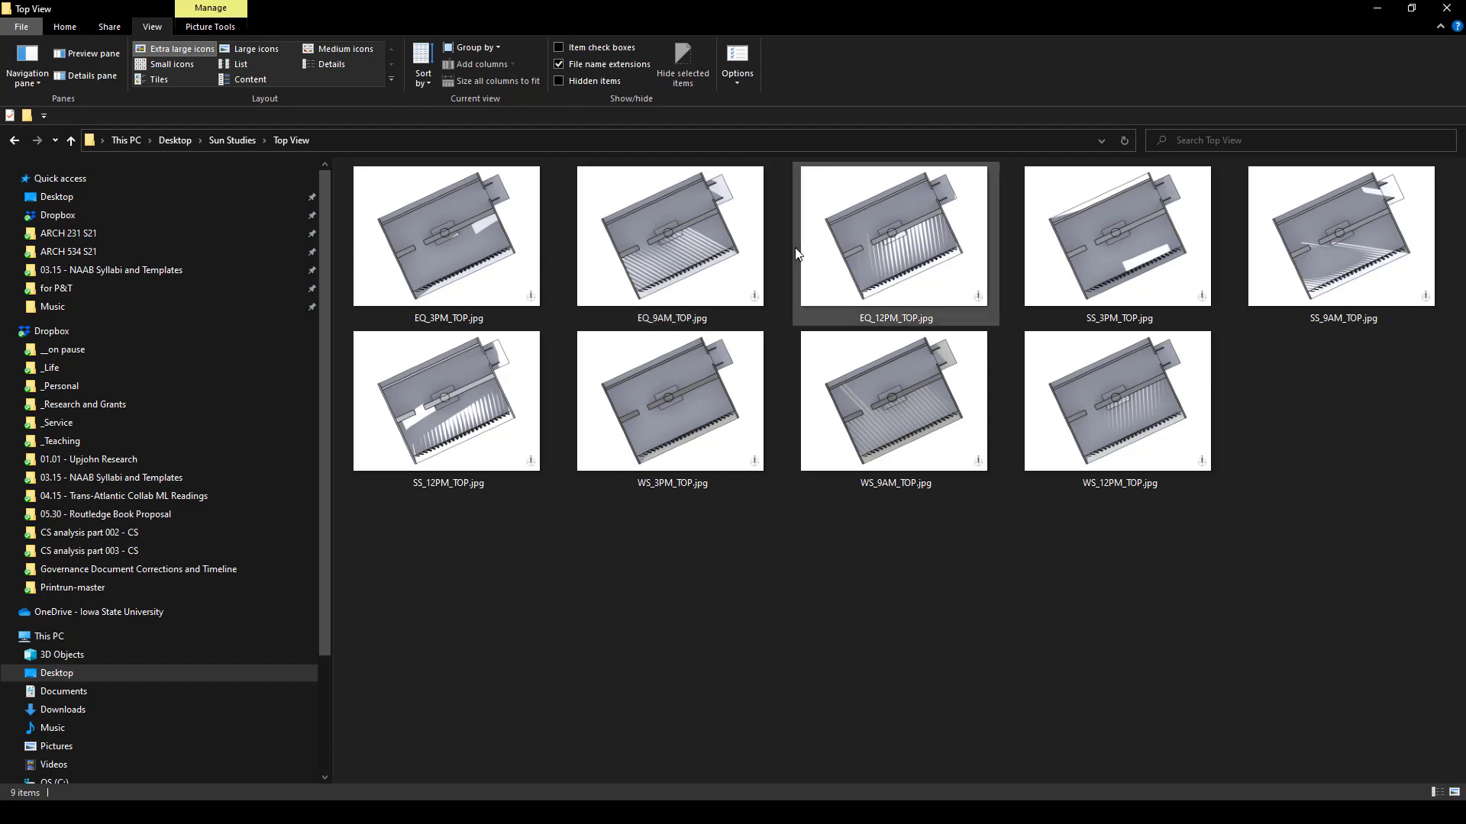
{"action": "left_click", "coordinate": [235, 140]}
{"action": "double_click", "coordinate": [471, 203]}
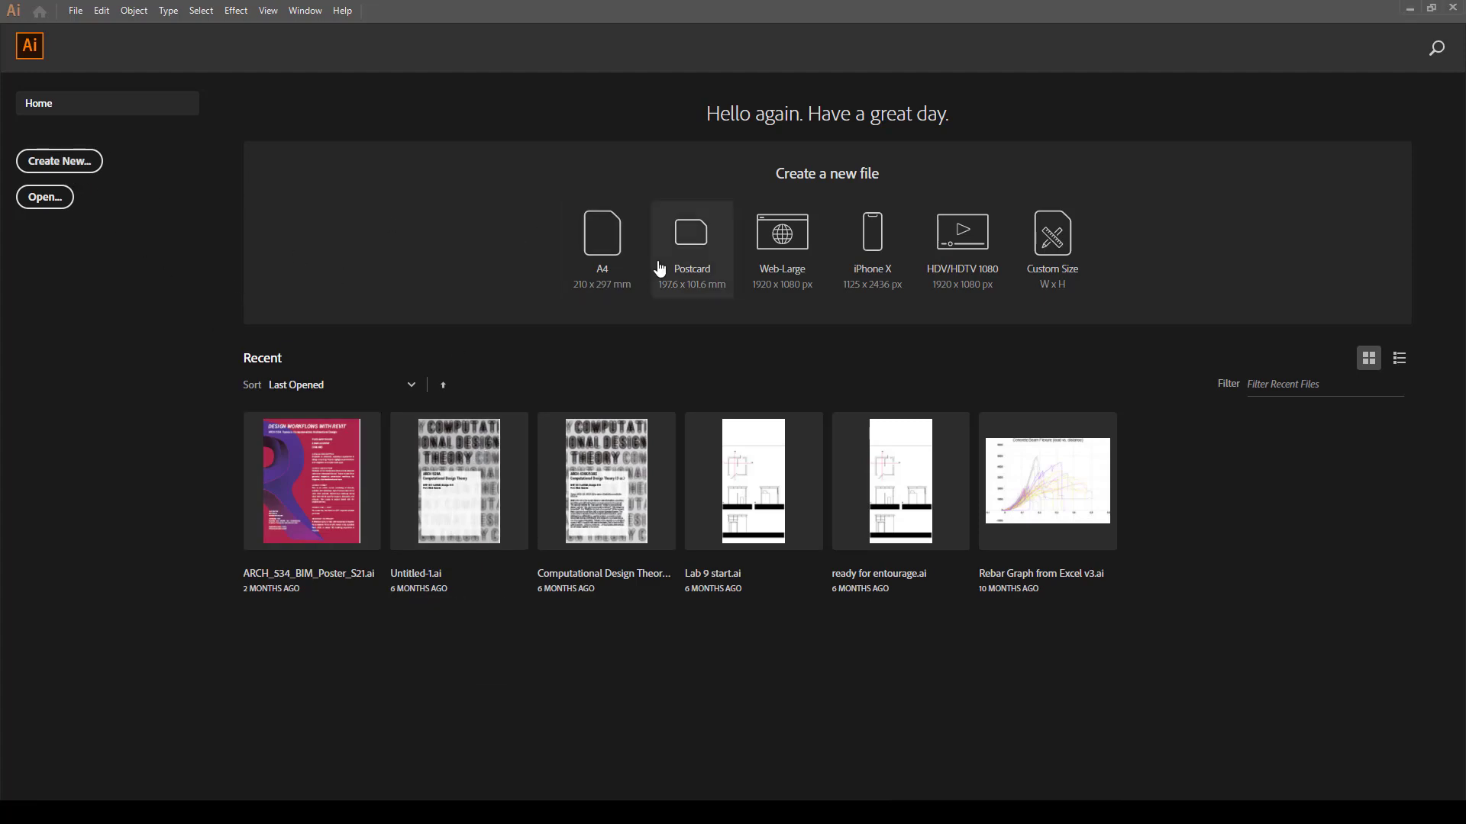
{"action": "left_click", "coordinate": [1399, 358]}
{"action": "left_click", "coordinate": [1368, 358]}
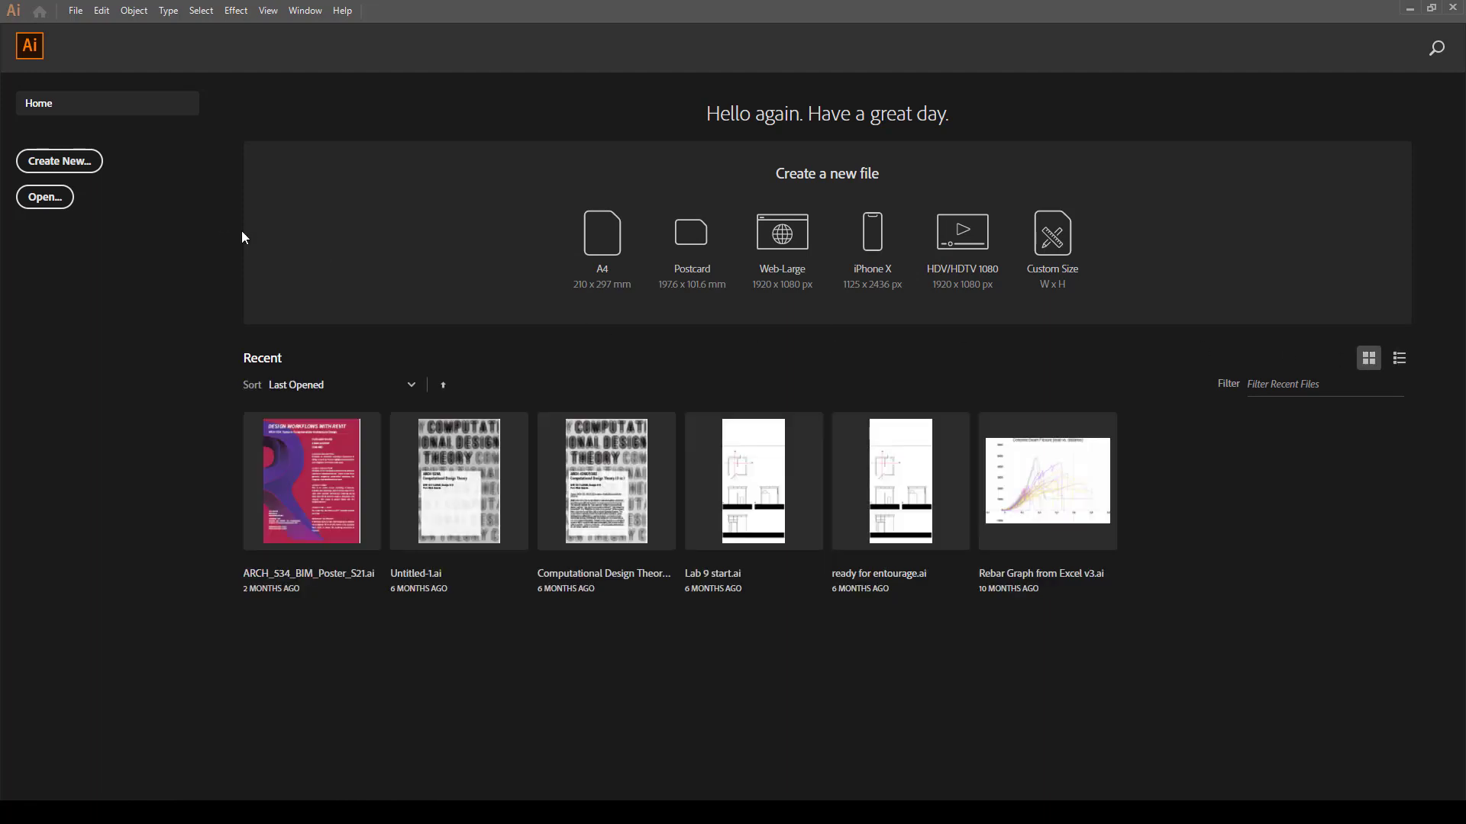
Start a new document in Illustrator from the Letter preset, with units set to inches
{"action": "key", "text": "ctrl+n"}
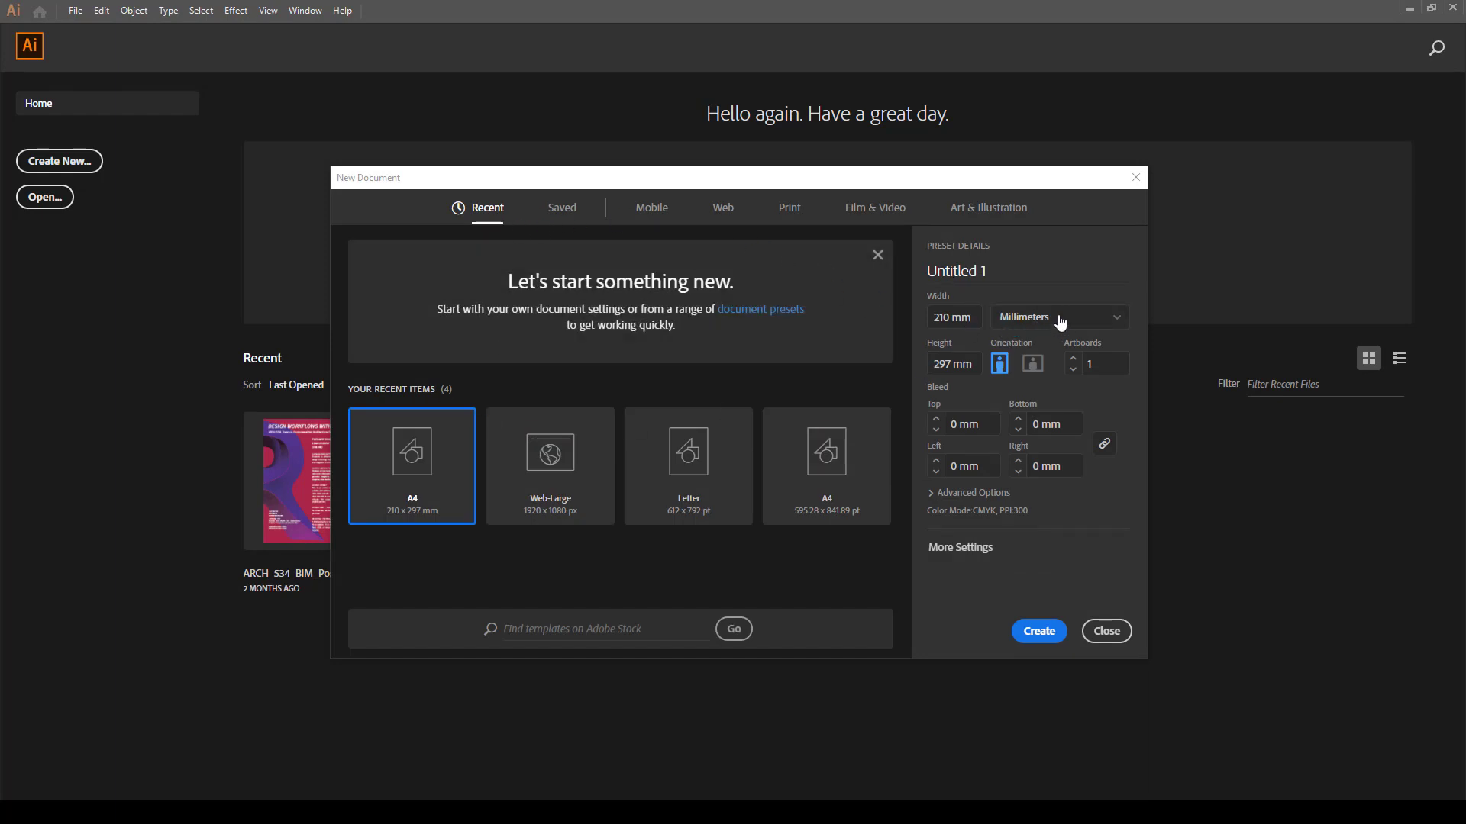
{"action": "left_click", "coordinate": [1033, 319]}
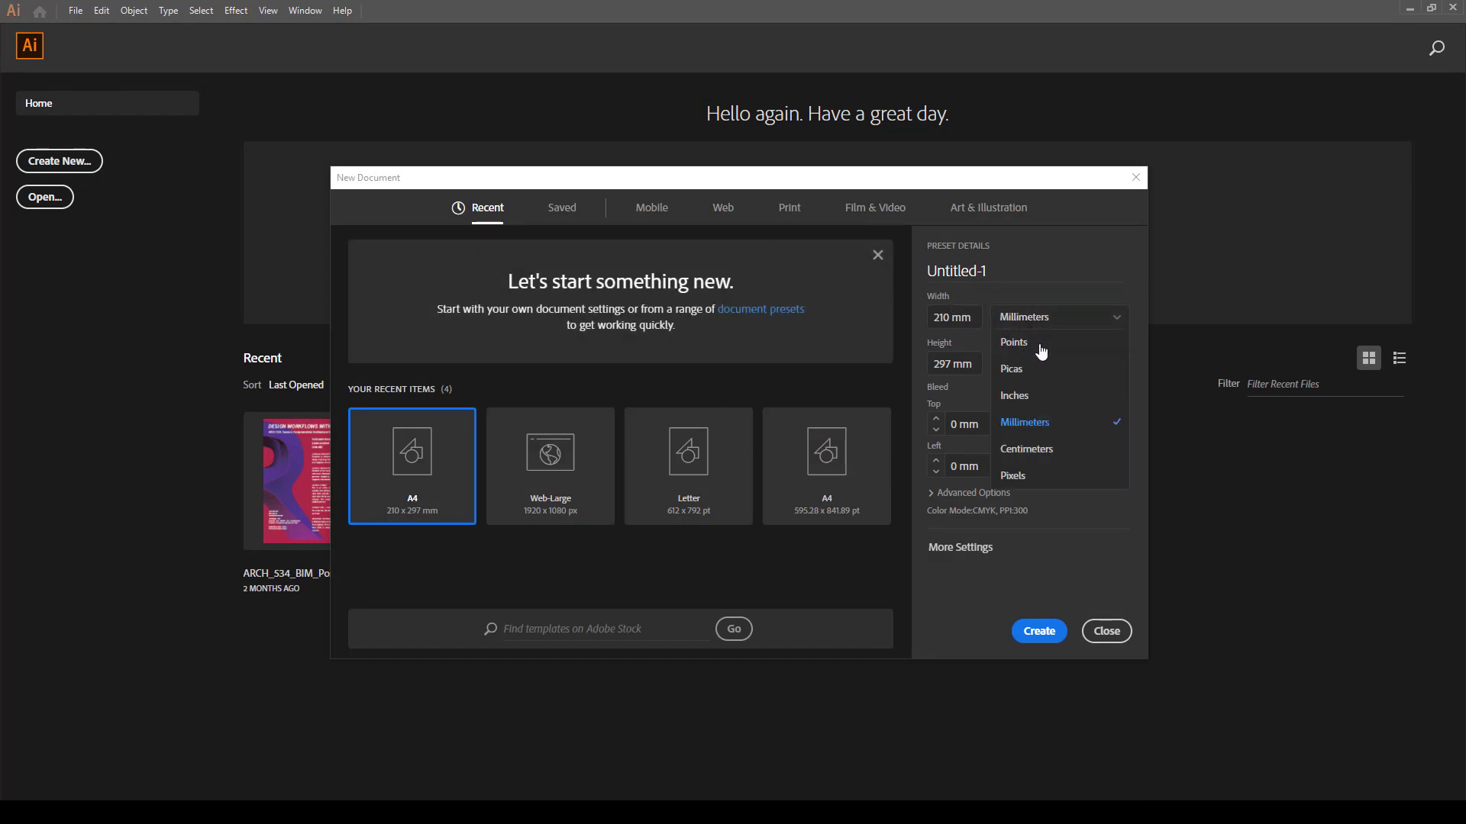
{"action": "left_click", "coordinate": [1030, 392]}
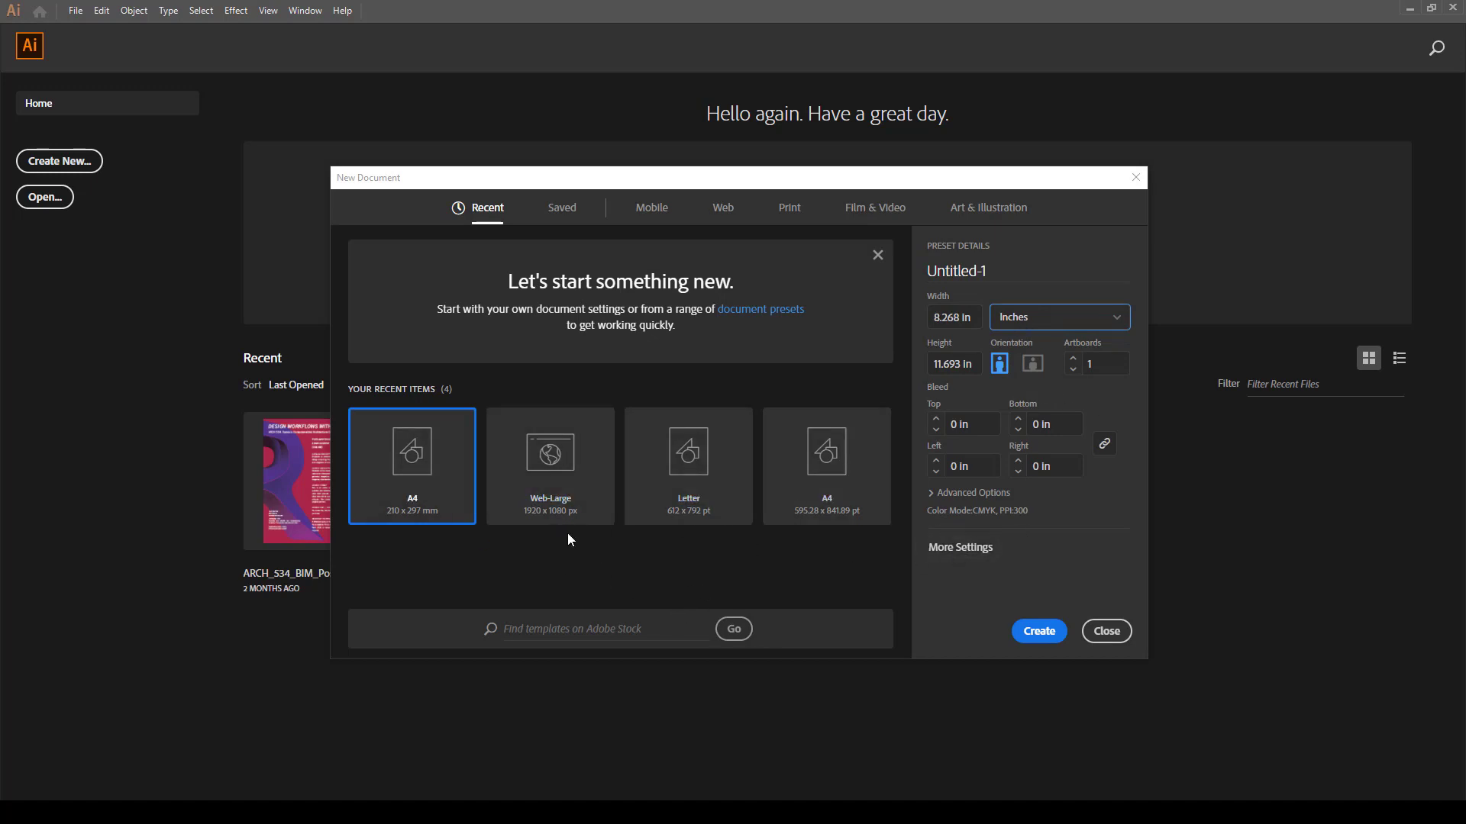
{"action": "left_click", "coordinate": [717, 465]}
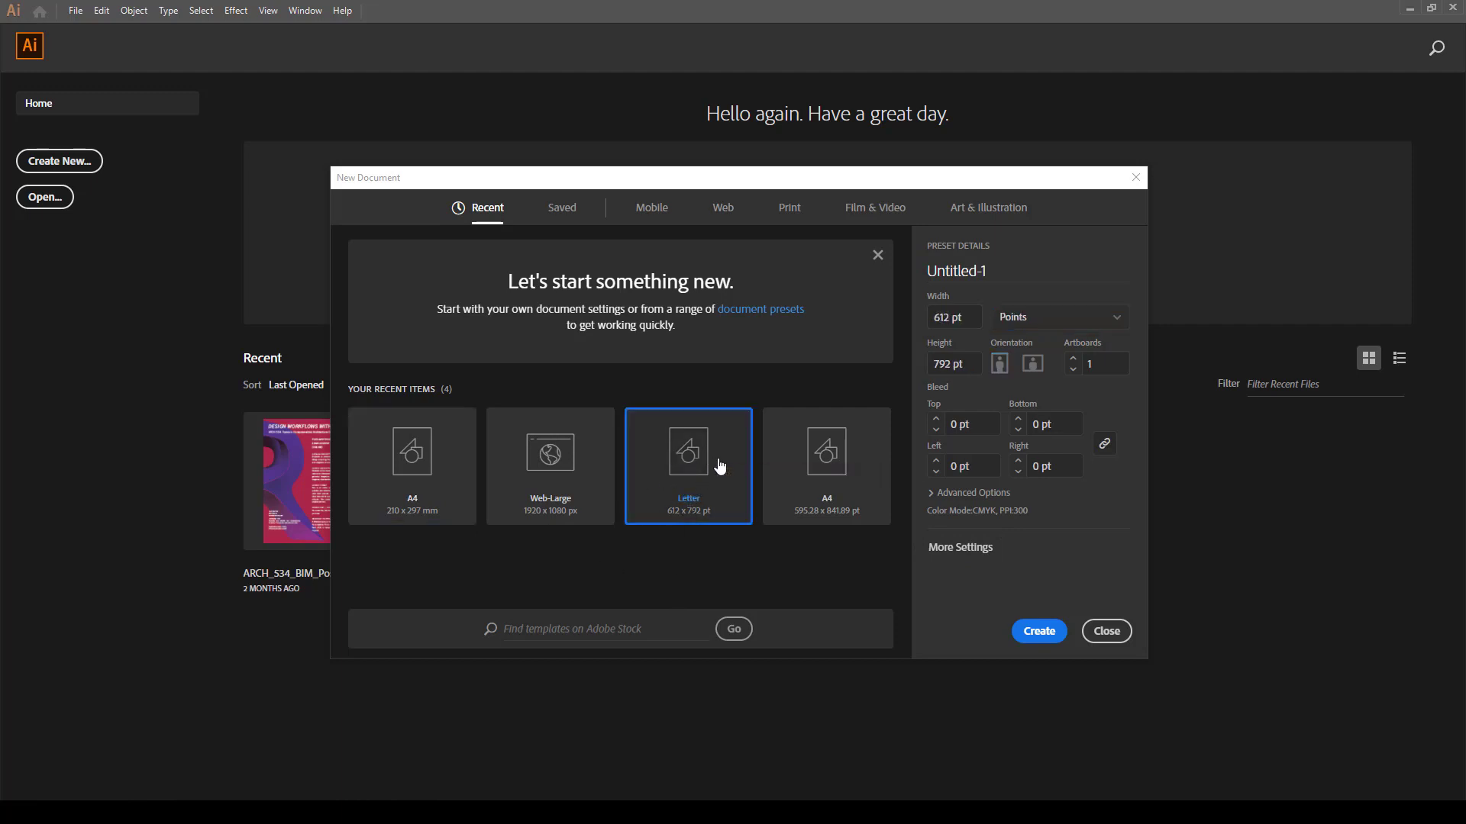
{"action": "left_click", "coordinate": [1036, 317]}
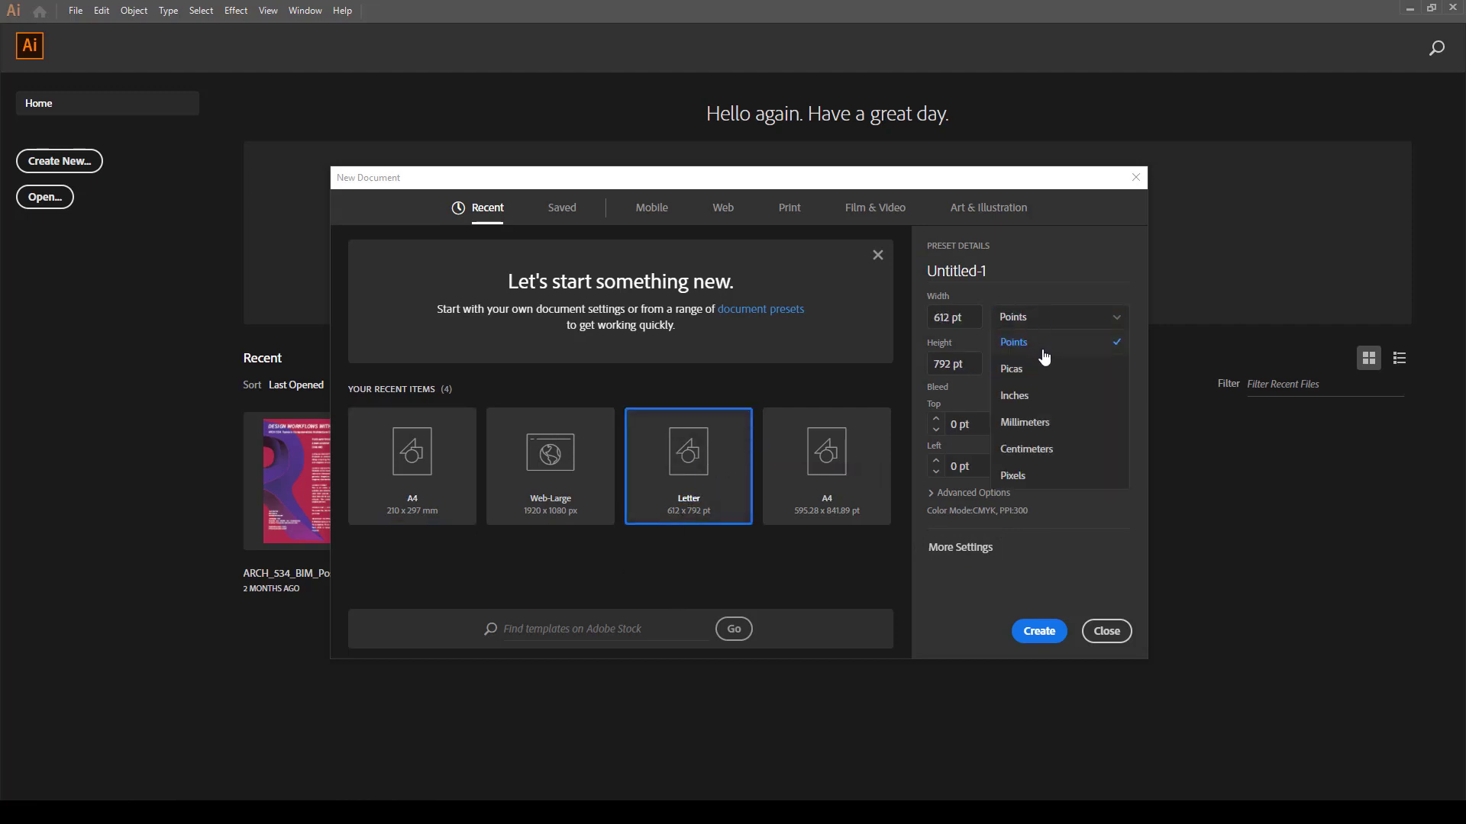
{"action": "left_click", "coordinate": [1055, 396]}
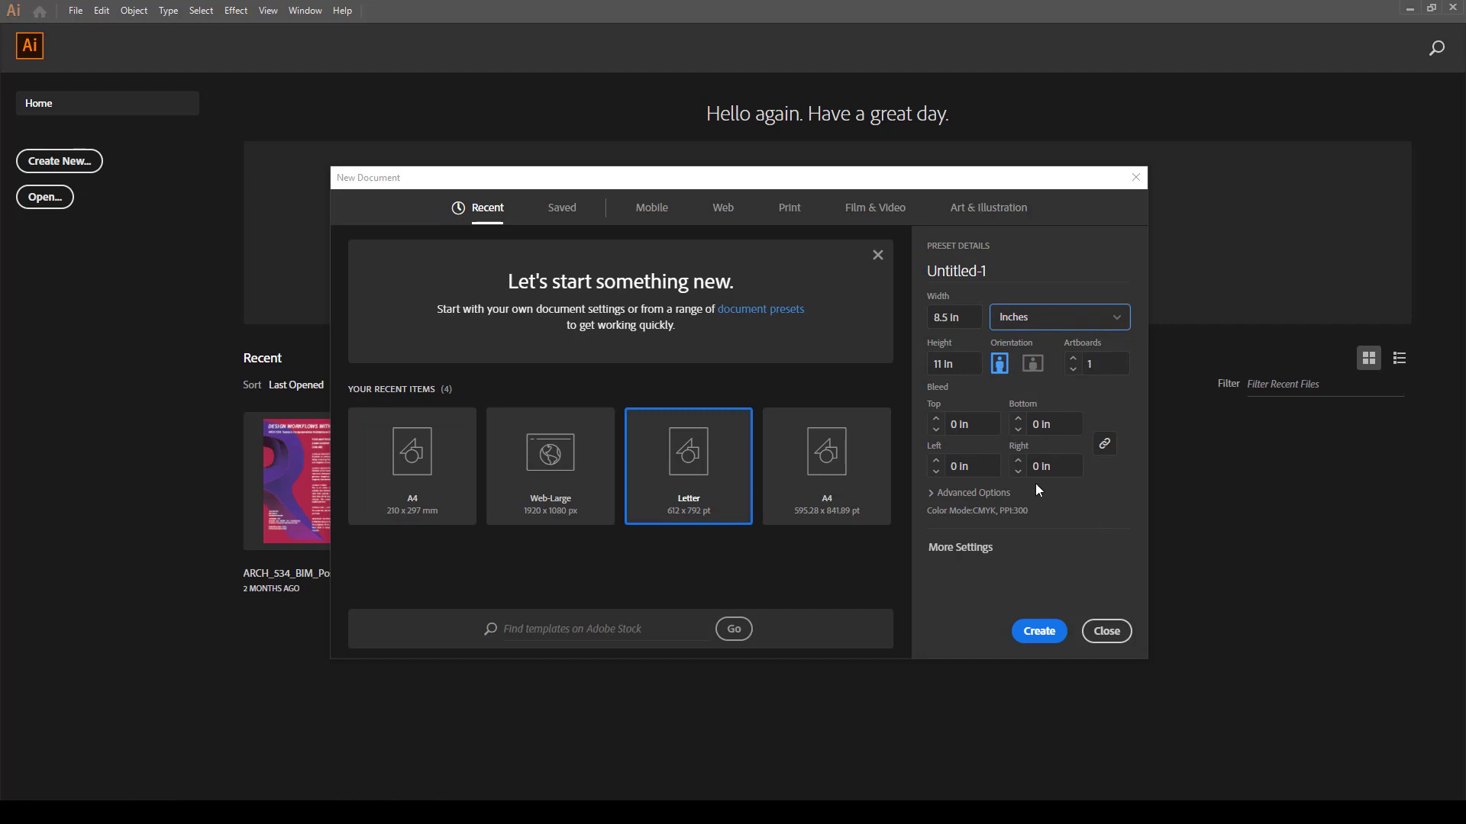
Set the bleed to 0.25 in on all sides and create the document
{"action": "left_click", "coordinate": [984, 423]}
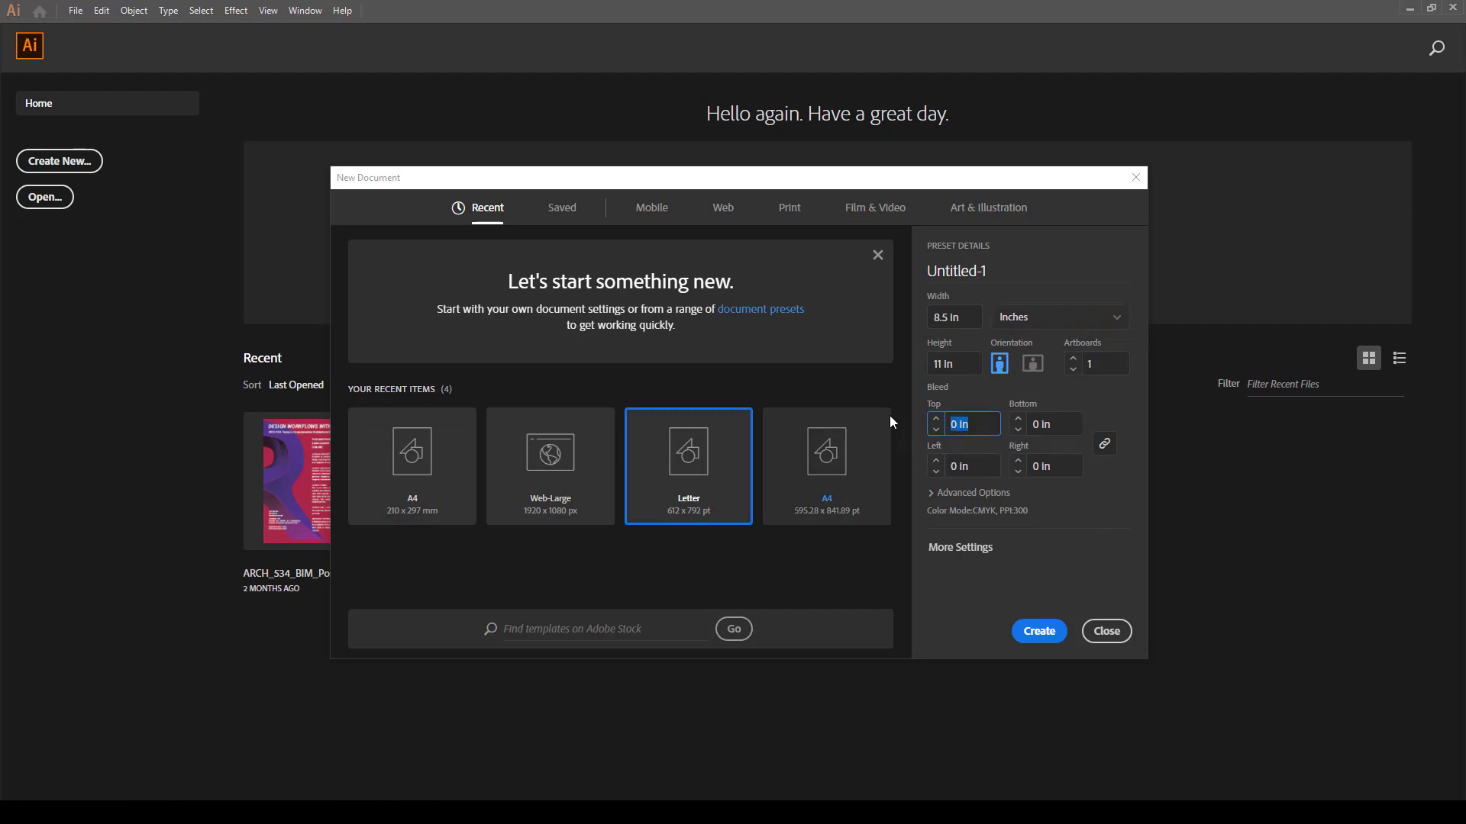
{"action": "type", "text": ".25"}
{"action": "key", "text": "Tab"}
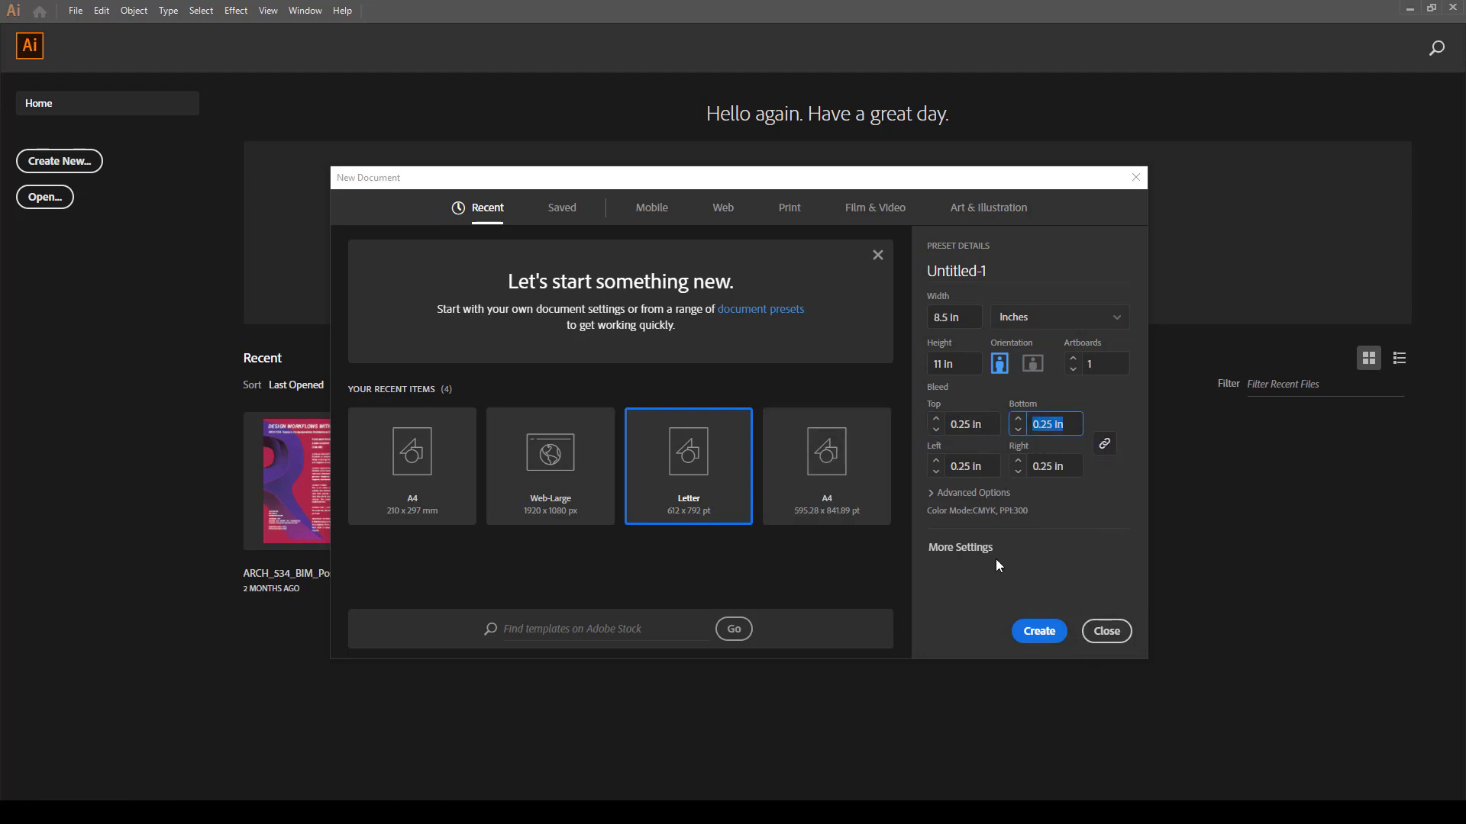
{"action": "left_click", "coordinate": [1042, 640]}
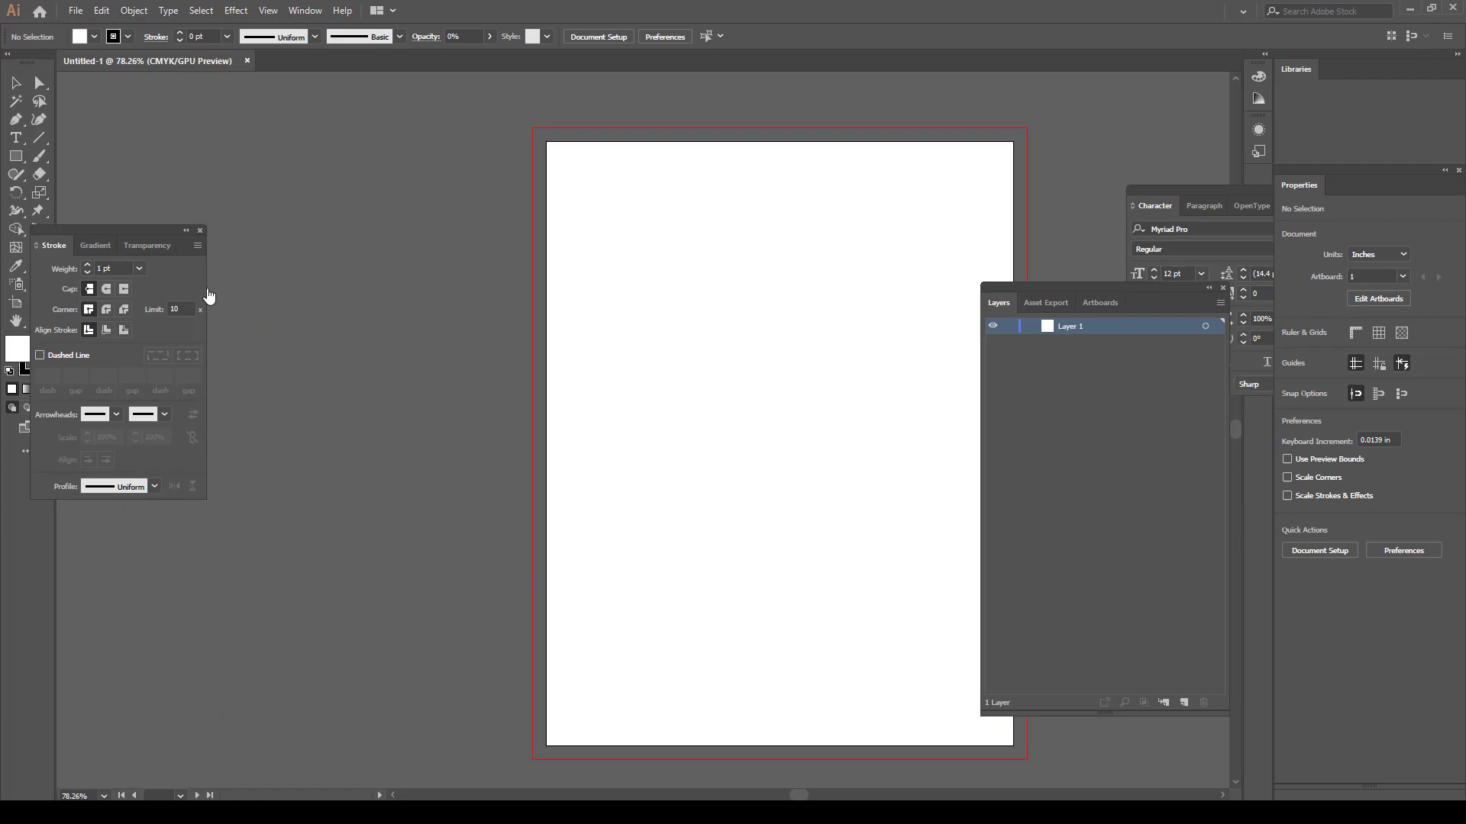
Move the floating Stroke panel clear of the tools, into the empty space beside the artboard
{"action": "mouse_move", "coordinate": [142, 230]}
{"action": "left_mouse_down"}
{"action": "mouse_move", "coordinate": [221, 261]}
{"action": "mouse_move", "coordinate": [243, 303]}
{"action": "left_mouse_up"}
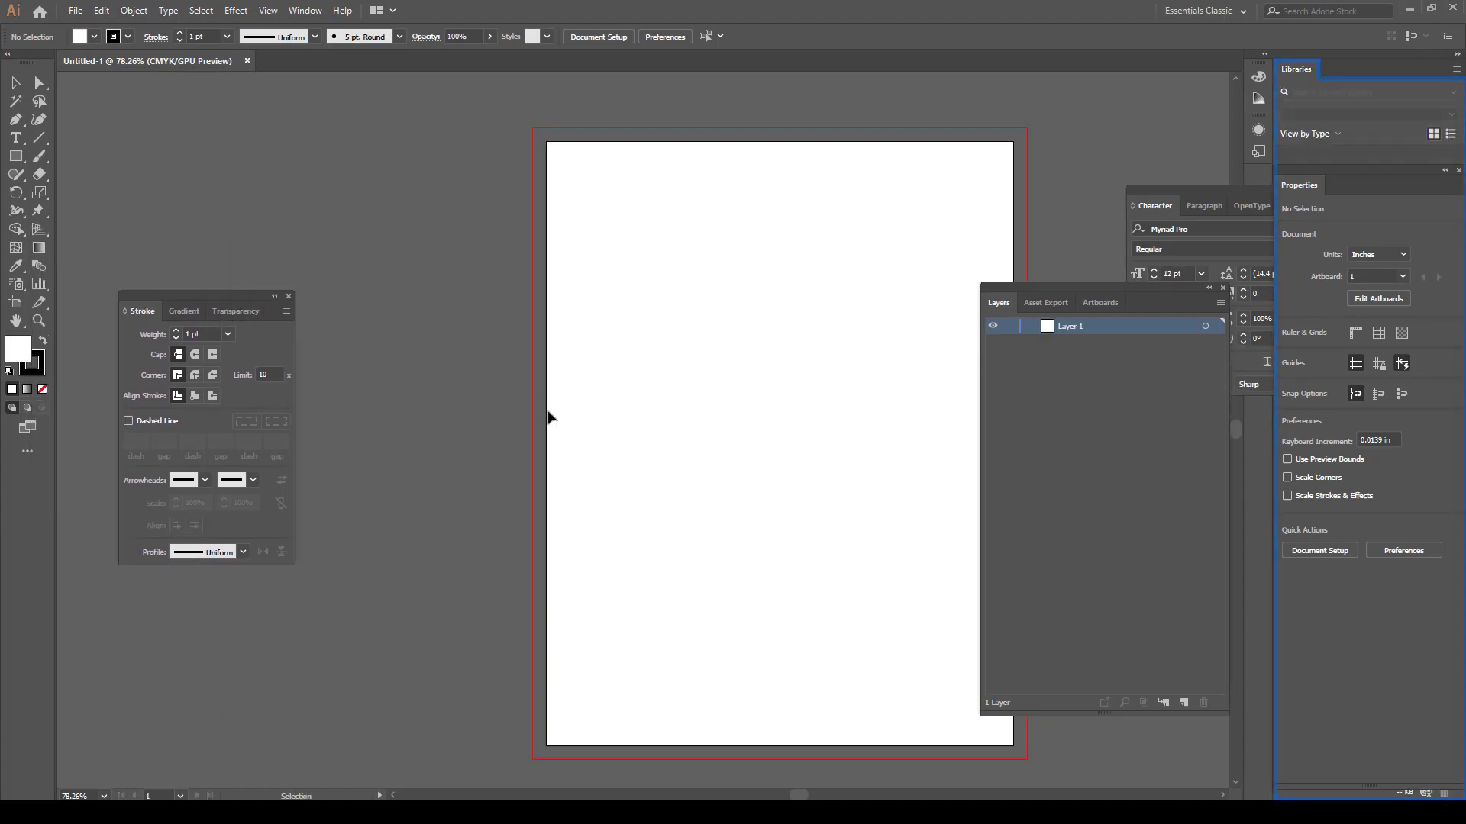
{"action": "key", "text": "space"}
{"action": "left_click_drag", "start_coordinate": [470, 456], "coordinate": [410, 435]}
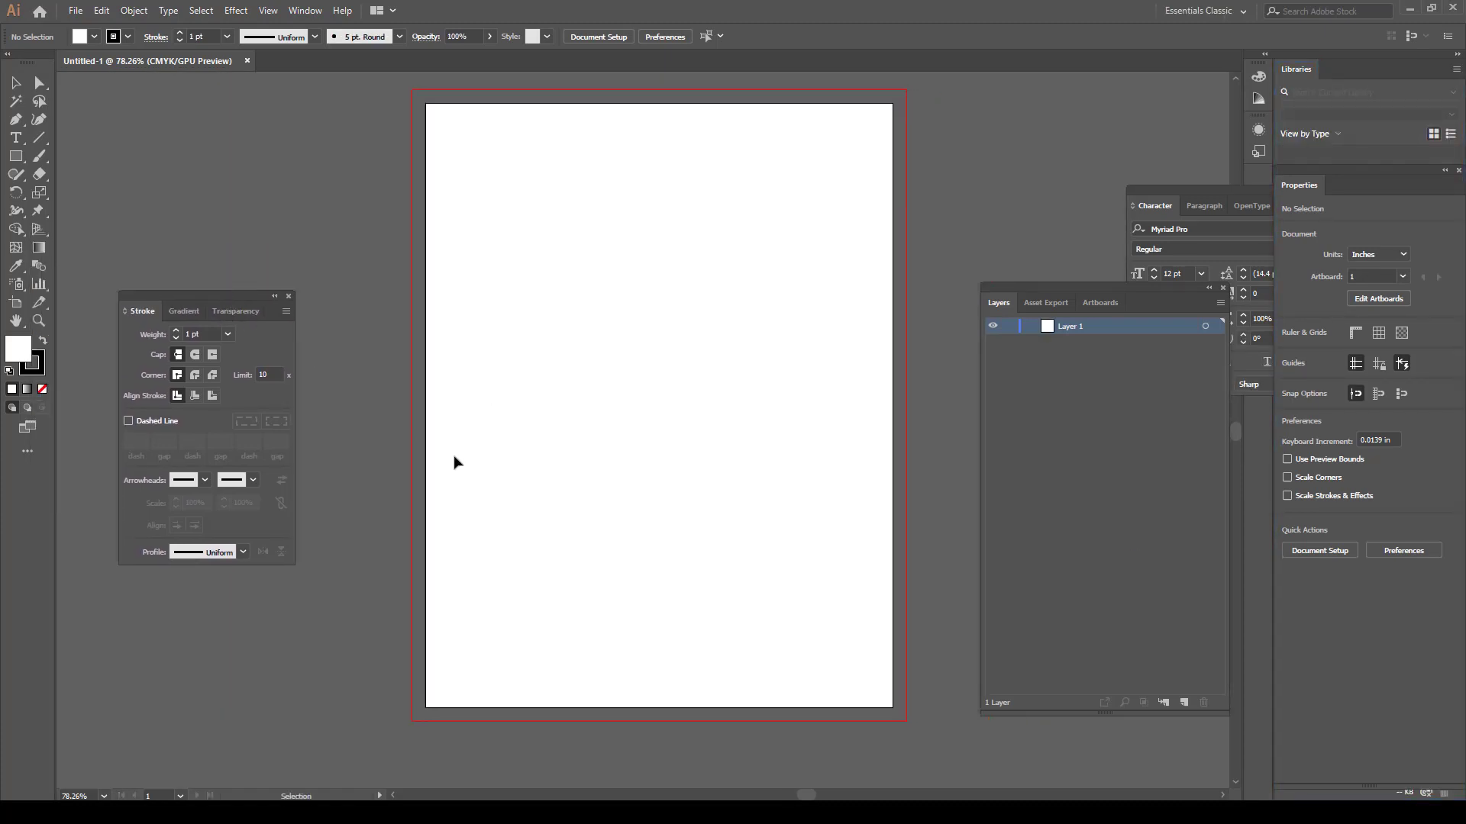
Add four new layers above Layer 1 and rename the topmost one GRID
{"action": "left_click", "coordinate": [1184, 702]}
{"action": "left_click", "coordinate": [1184, 703]}
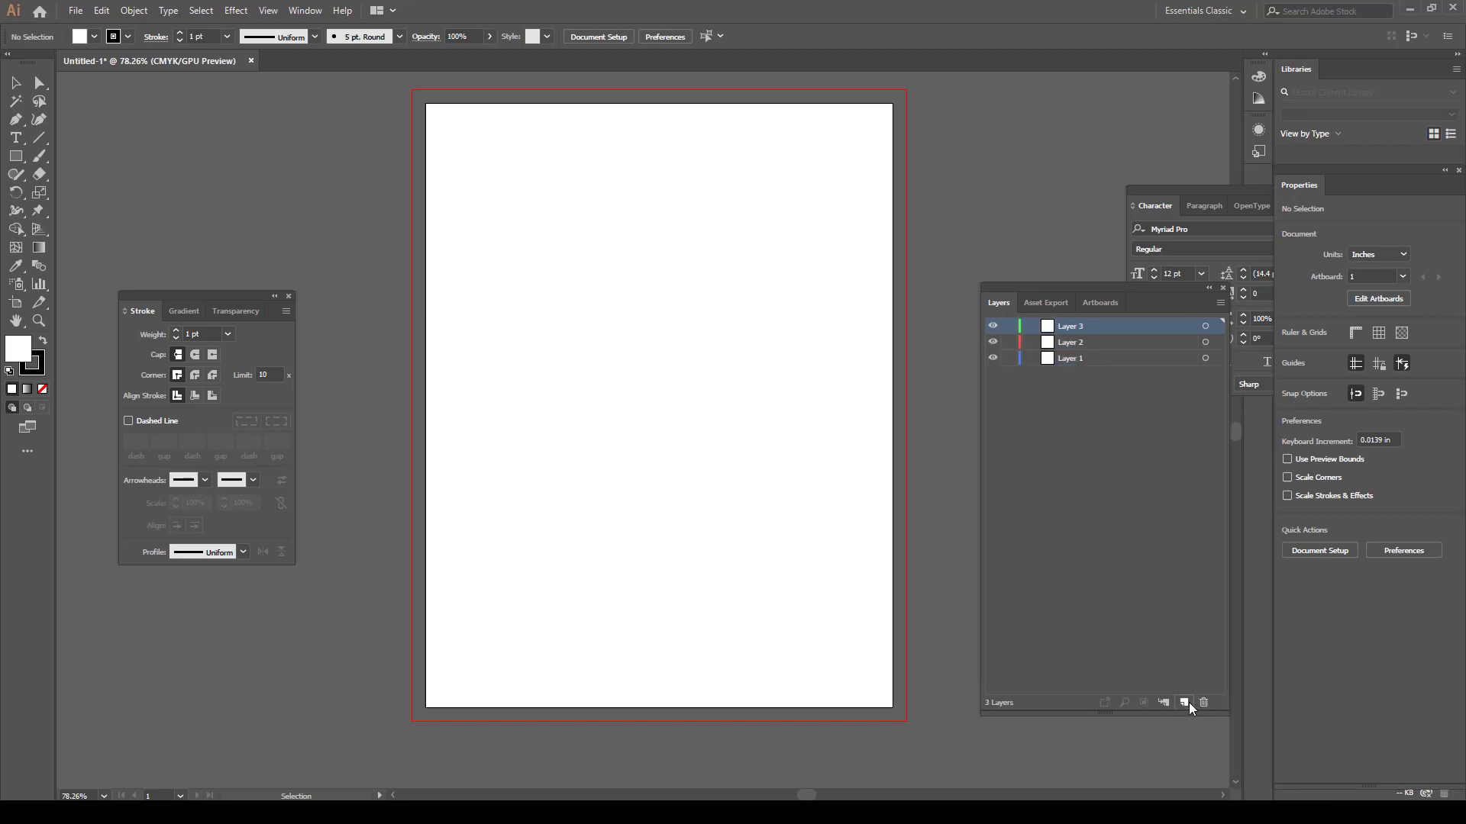
{"action": "left_click", "coordinate": [1184, 702]}
{"action": "left_click", "coordinate": [1184, 702]}
{"action": "double_click", "coordinate": [1076, 327]}
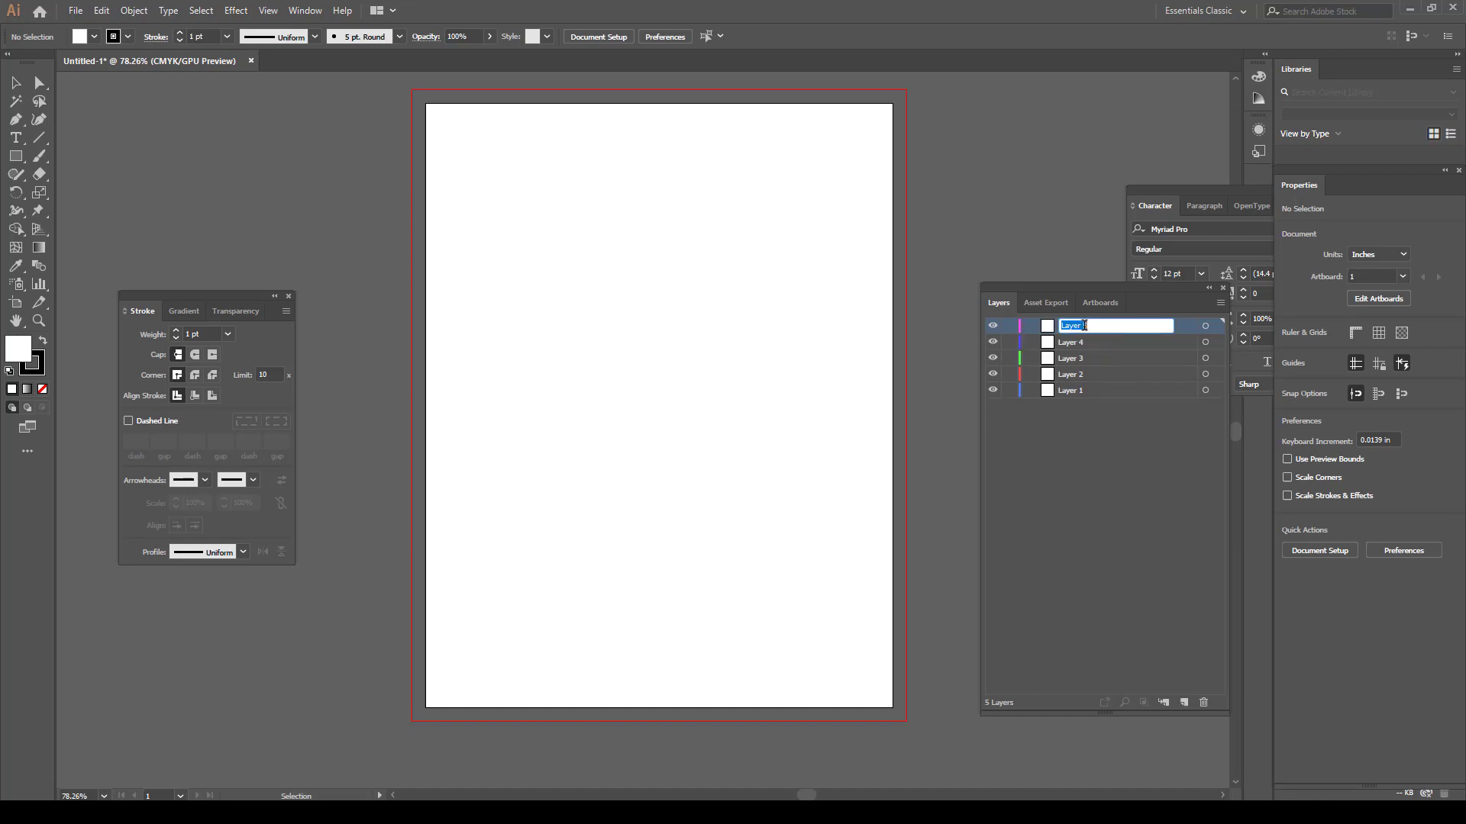
{"action": "type", "text": "G"}
{"action": "type", "text": "GRID"}
{"action": "key", "text": "Return"}
Rename Layer 1 as TEXT and move it directly below the GRID layer
{"action": "double_click", "coordinate": [1079, 390]}
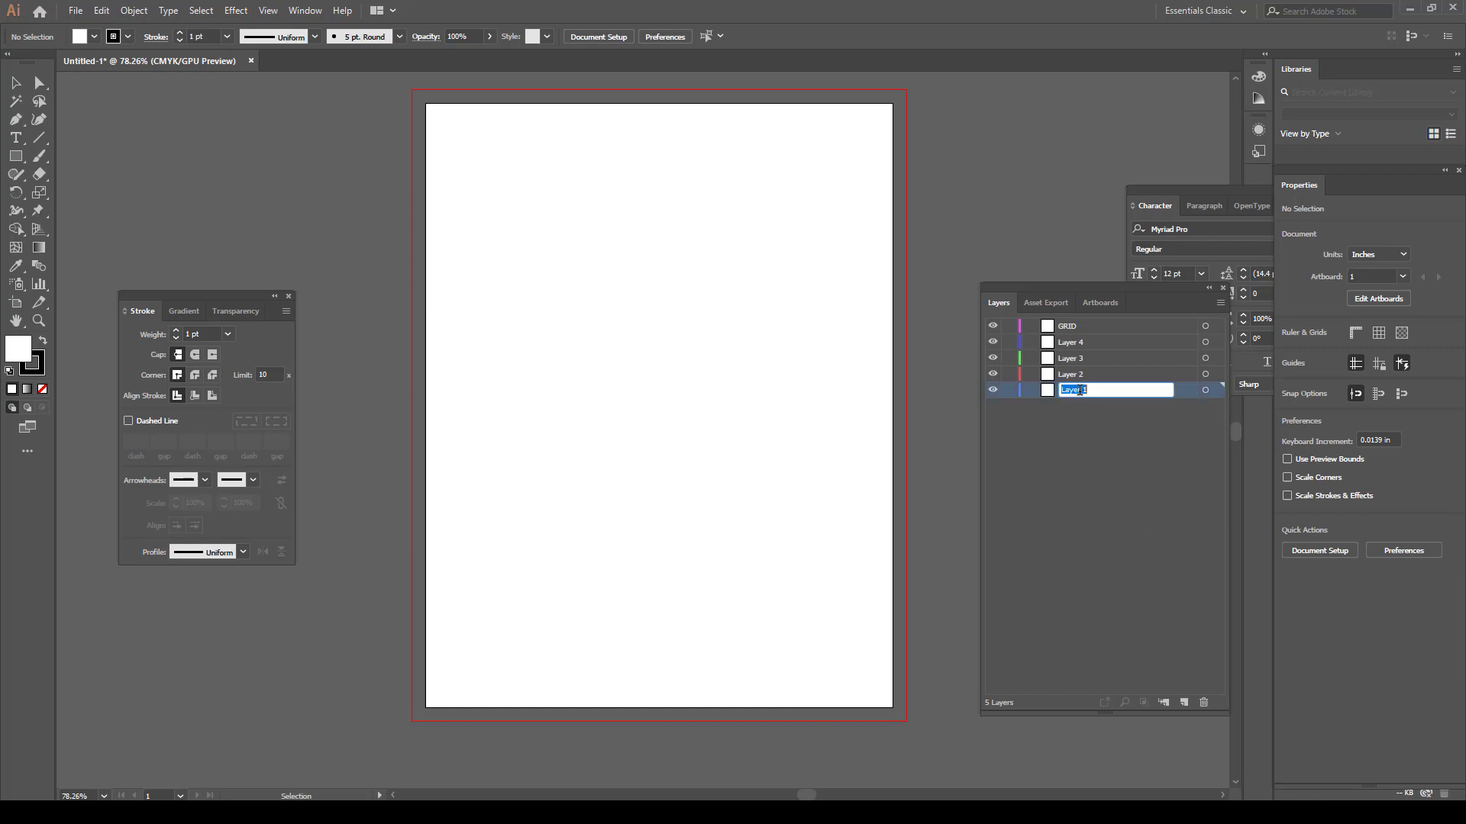
{"action": "type", "text": "TEXT"}
{"action": "key", "text": "Return"}
{"action": "left_click_drag", "start_coordinate": [1075, 396], "coordinate": [1107, 336]}
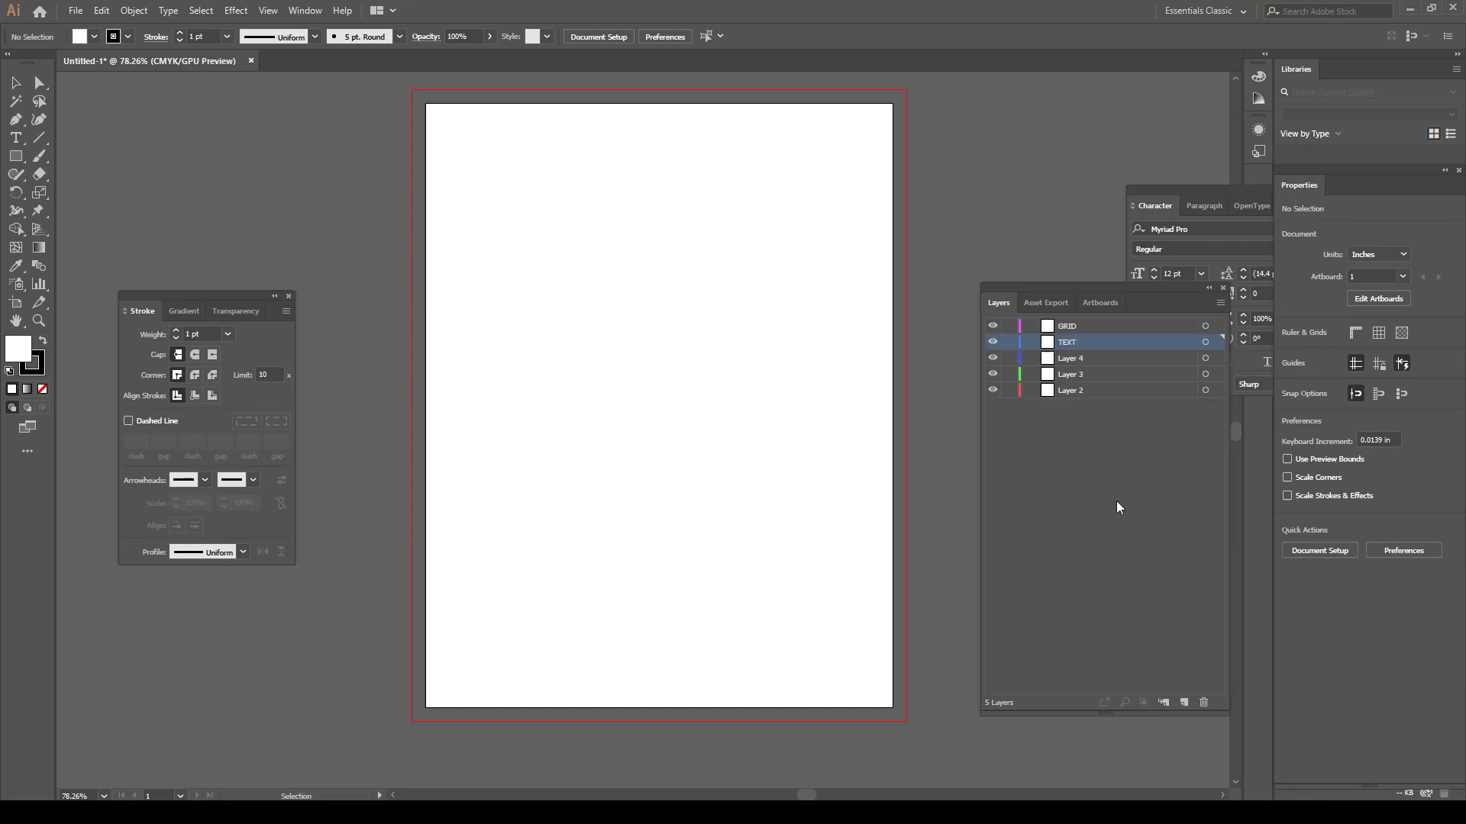
Rename Layer 4 as Summer, Layer 3 as Winter and Layer 2 as Equinox
{"action": "double_click", "coordinate": [1077, 357]}
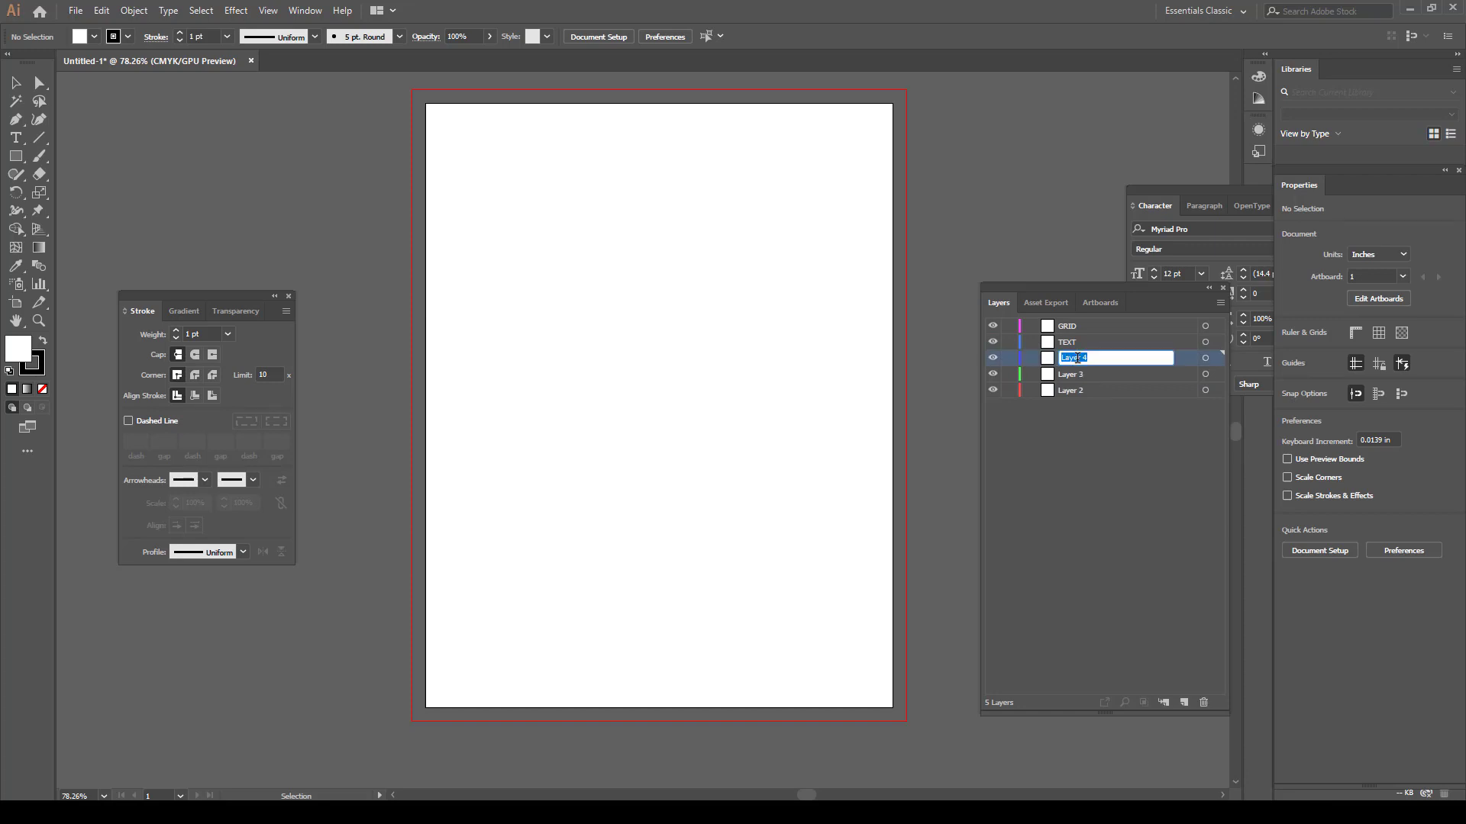
{"action": "type", "text": "Summer"}
{"action": "key", "text": "Return"}
{"action": "double_click", "coordinate": [1077, 373]}
{"action": "type", "text": "Winter"}
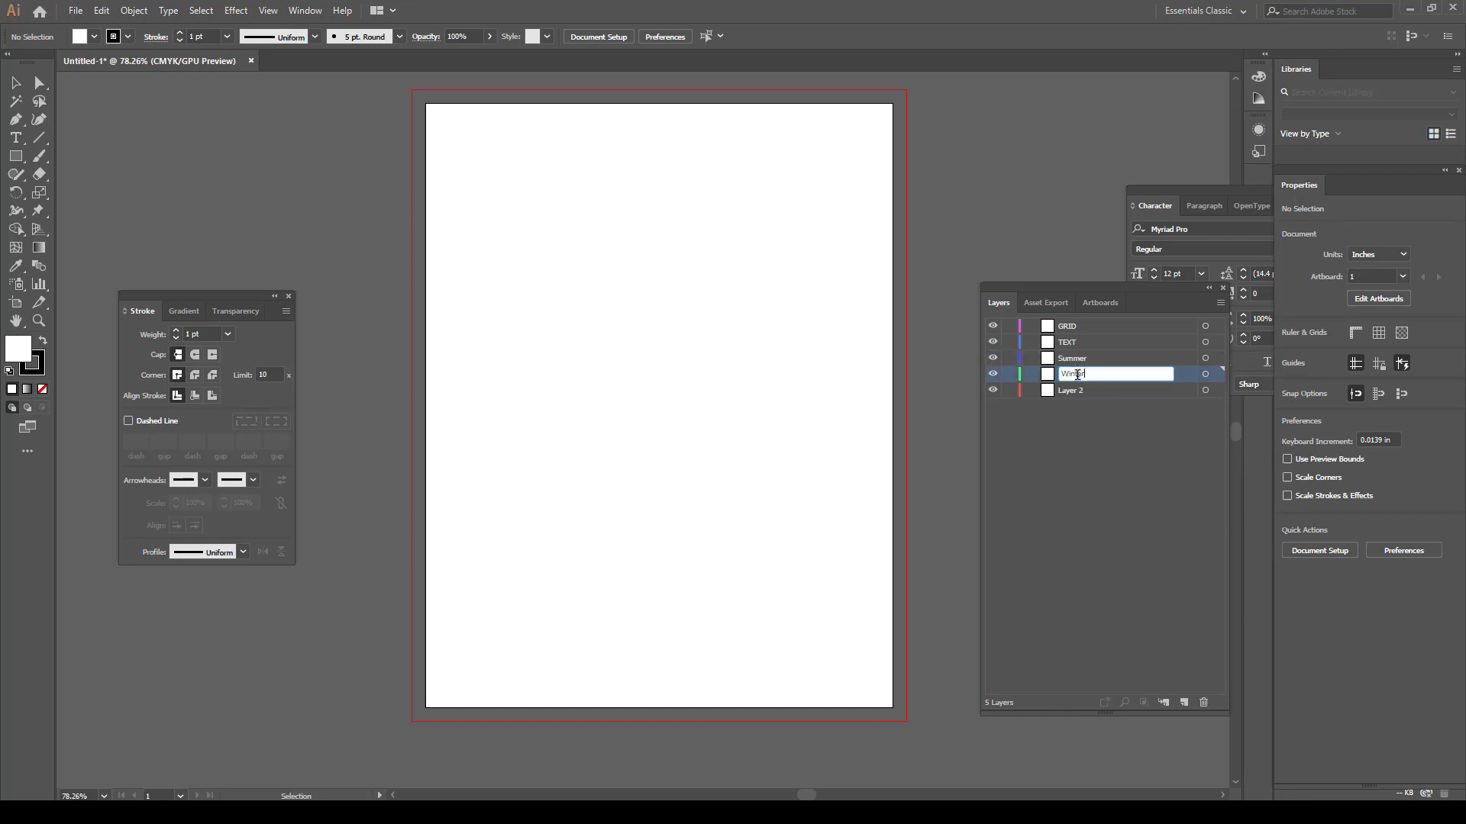
{"action": "key", "text": "Return"}
{"action": "double_click", "coordinate": [1075, 390]}
{"action": "type", "text": "Equinox"}
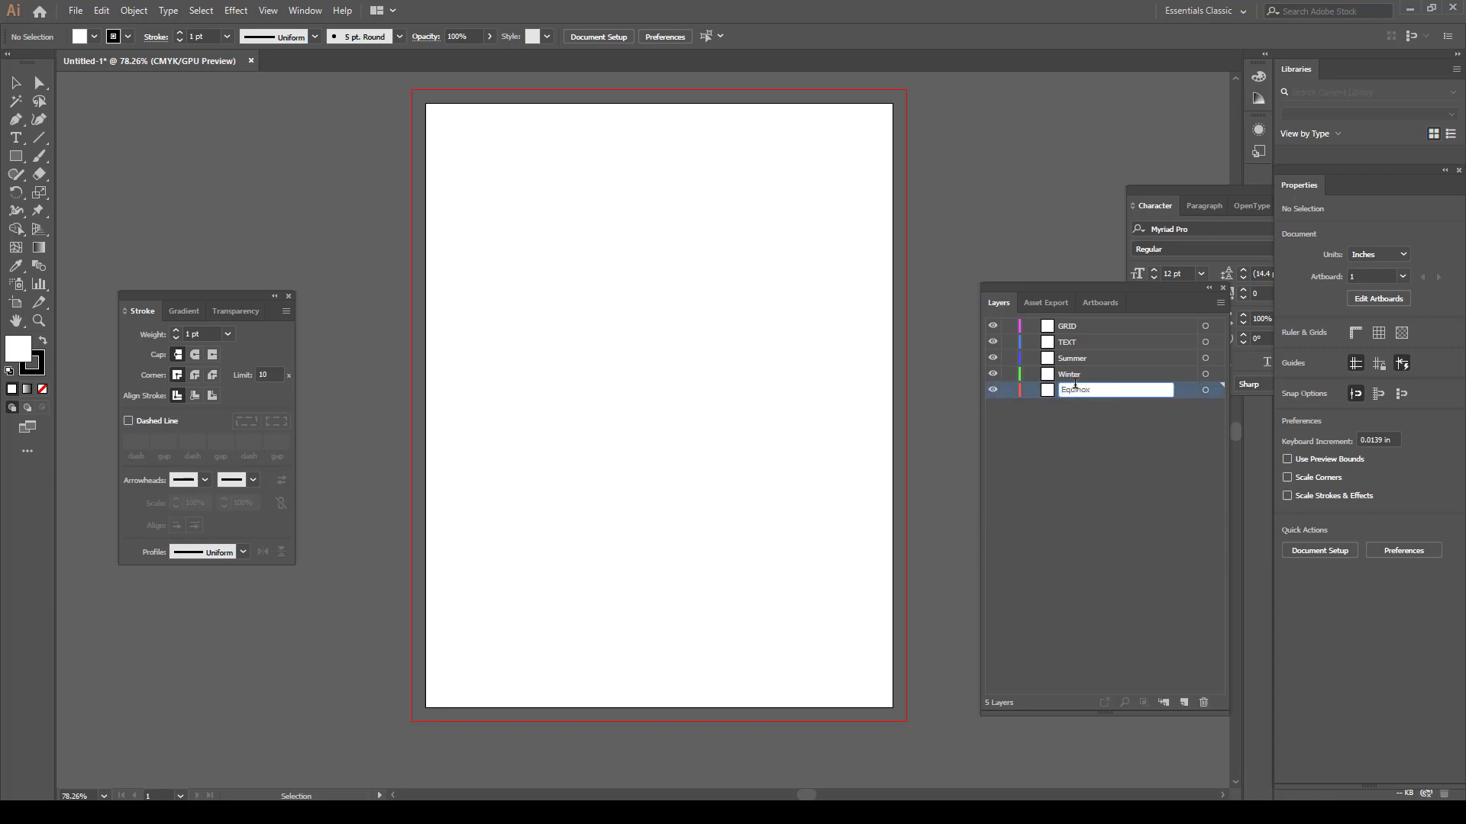
{"action": "left_click", "coordinate": [1115, 495]}
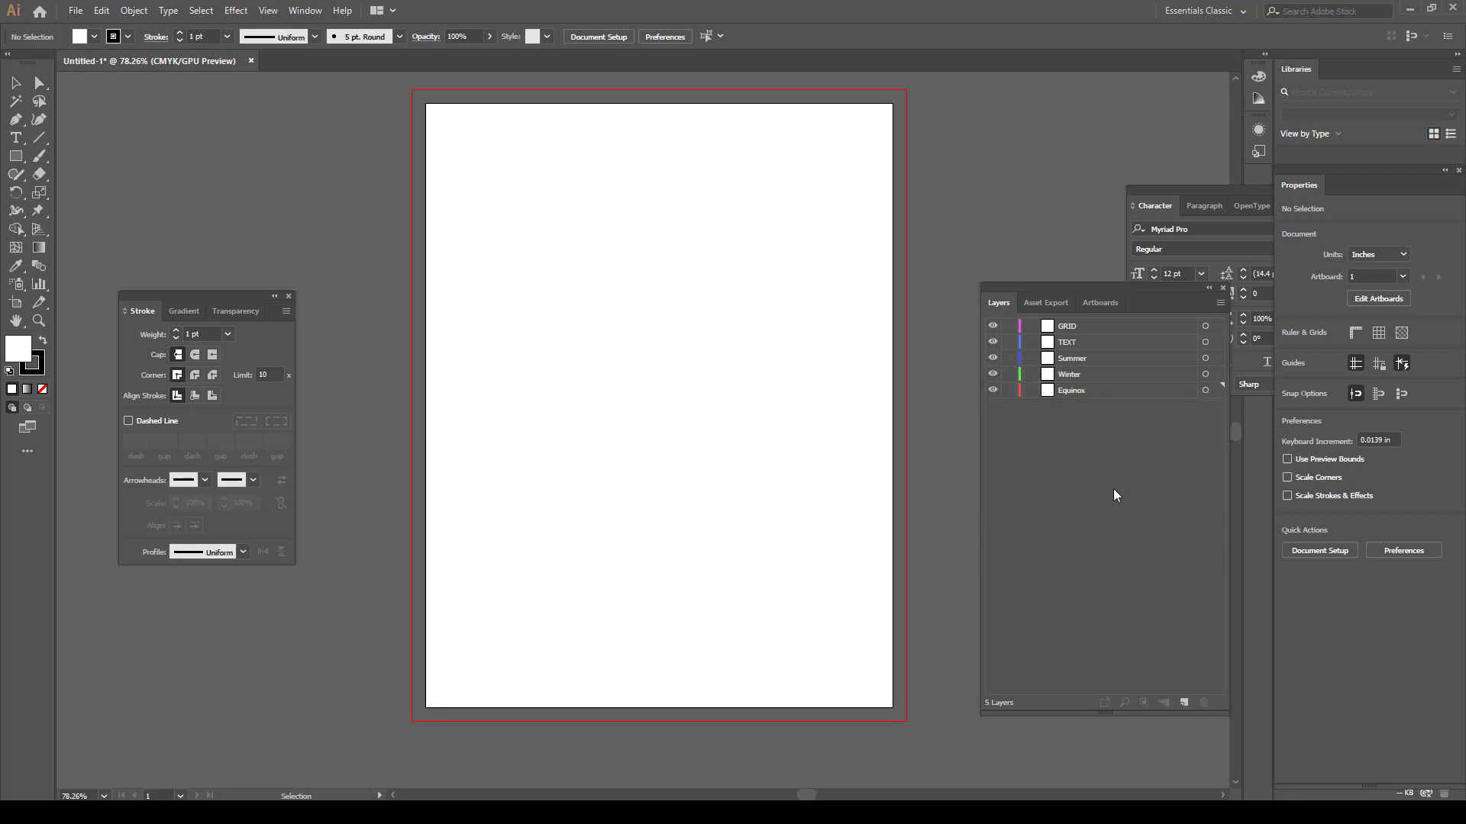
Save the document on the Desktop as the Illustrator file MySunStudy, keeping the default Illustrator options
{"action": "left_click", "coordinate": [75, 11]}
{"action": "left_click", "coordinate": [151, 155]}
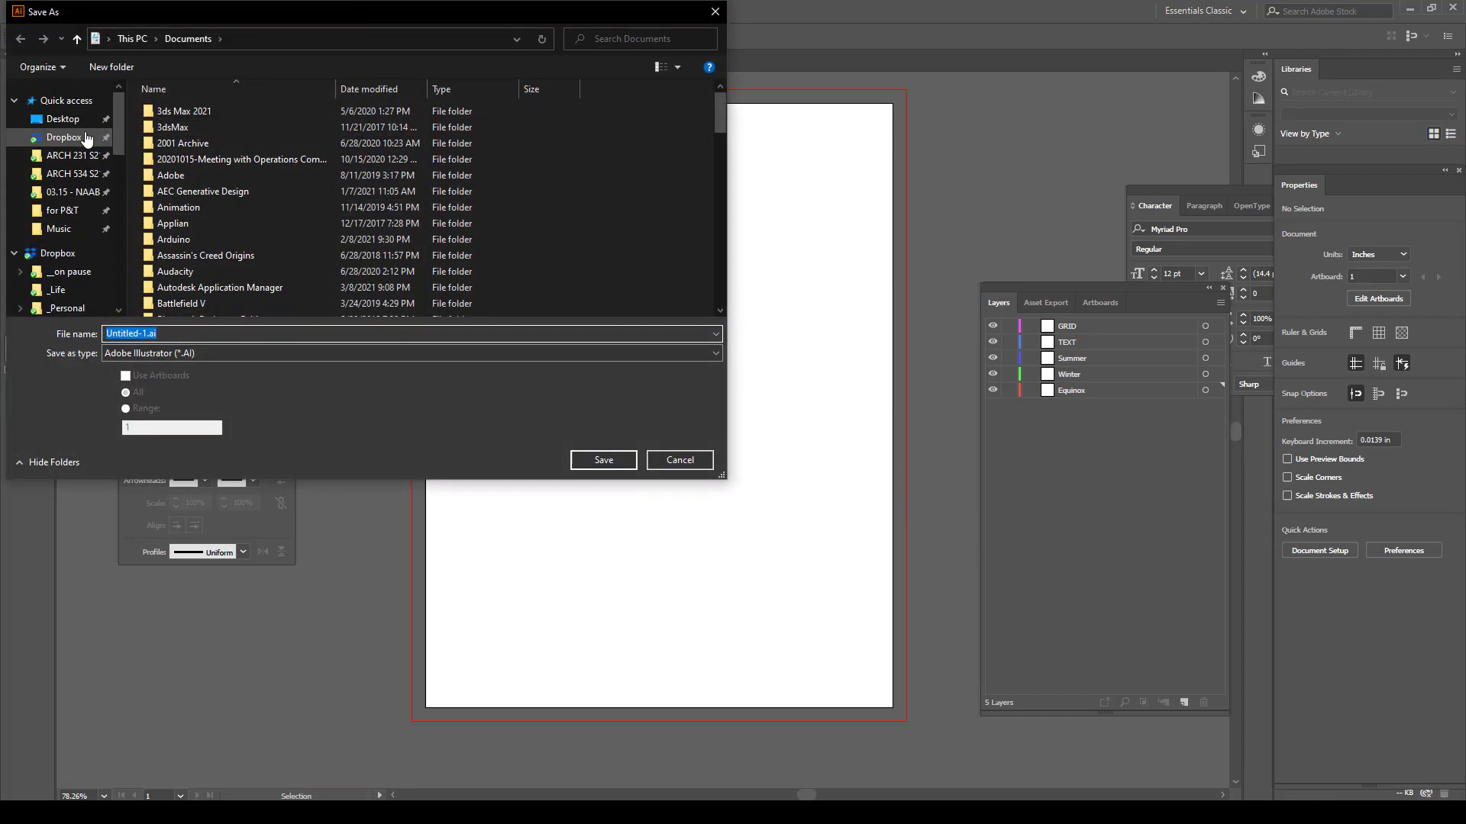
{"action": "left_click", "coordinate": [62, 119]}
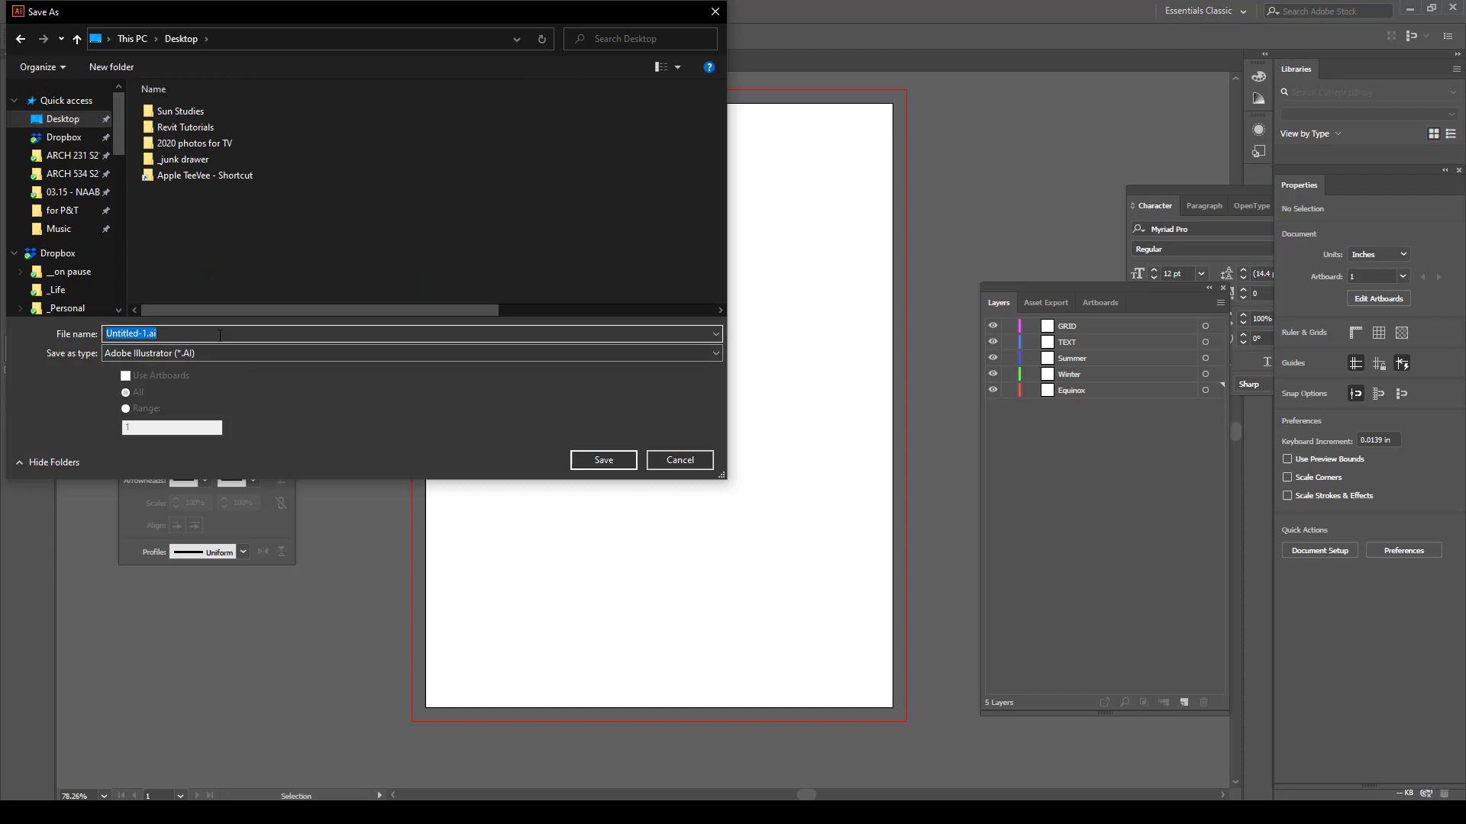
{"action": "type", "text": "MySunStudy"}
{"action": "key", "text": "Return"}
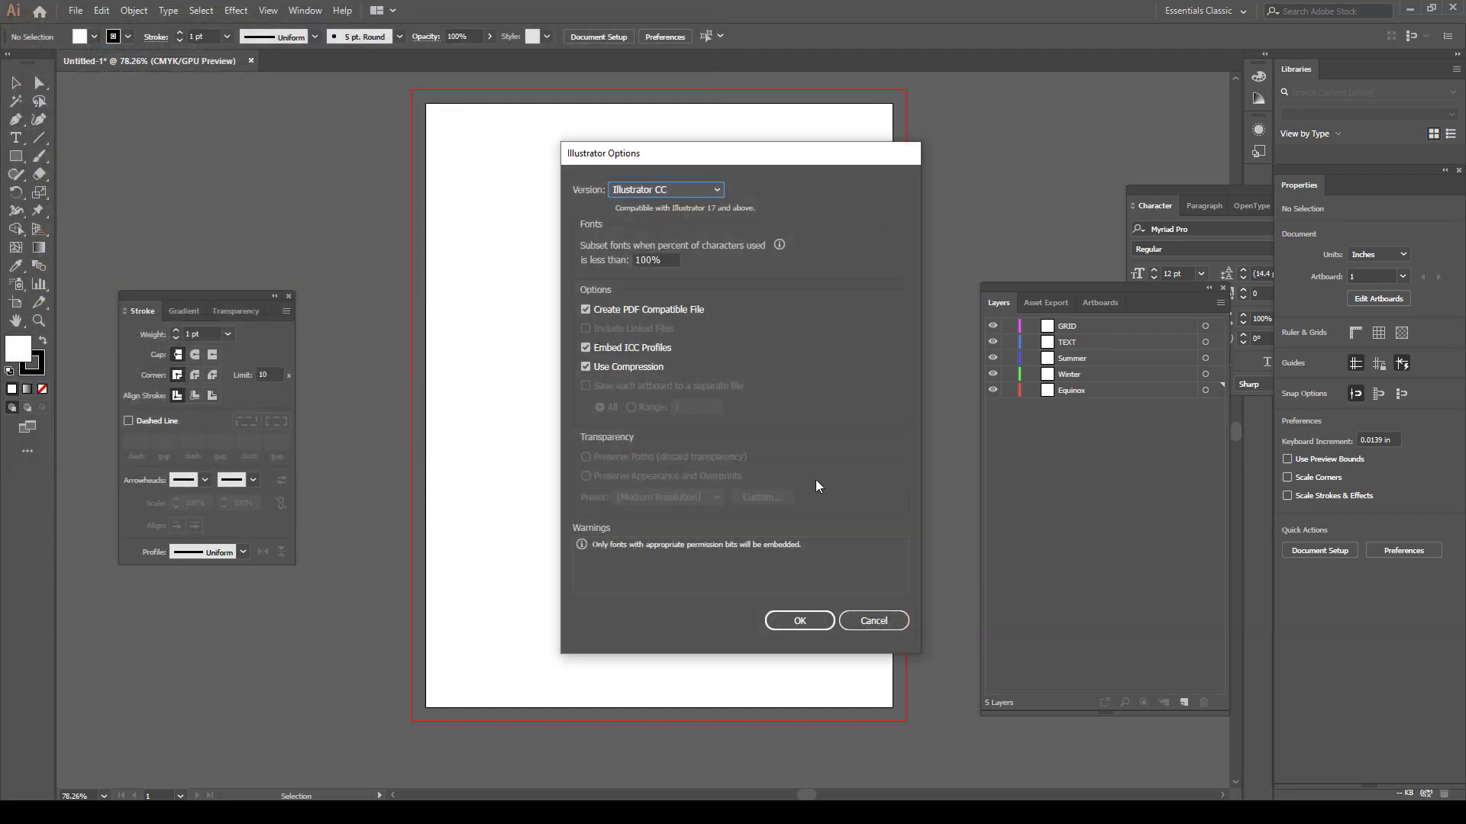
{"action": "left_click", "coordinate": [829, 621]}
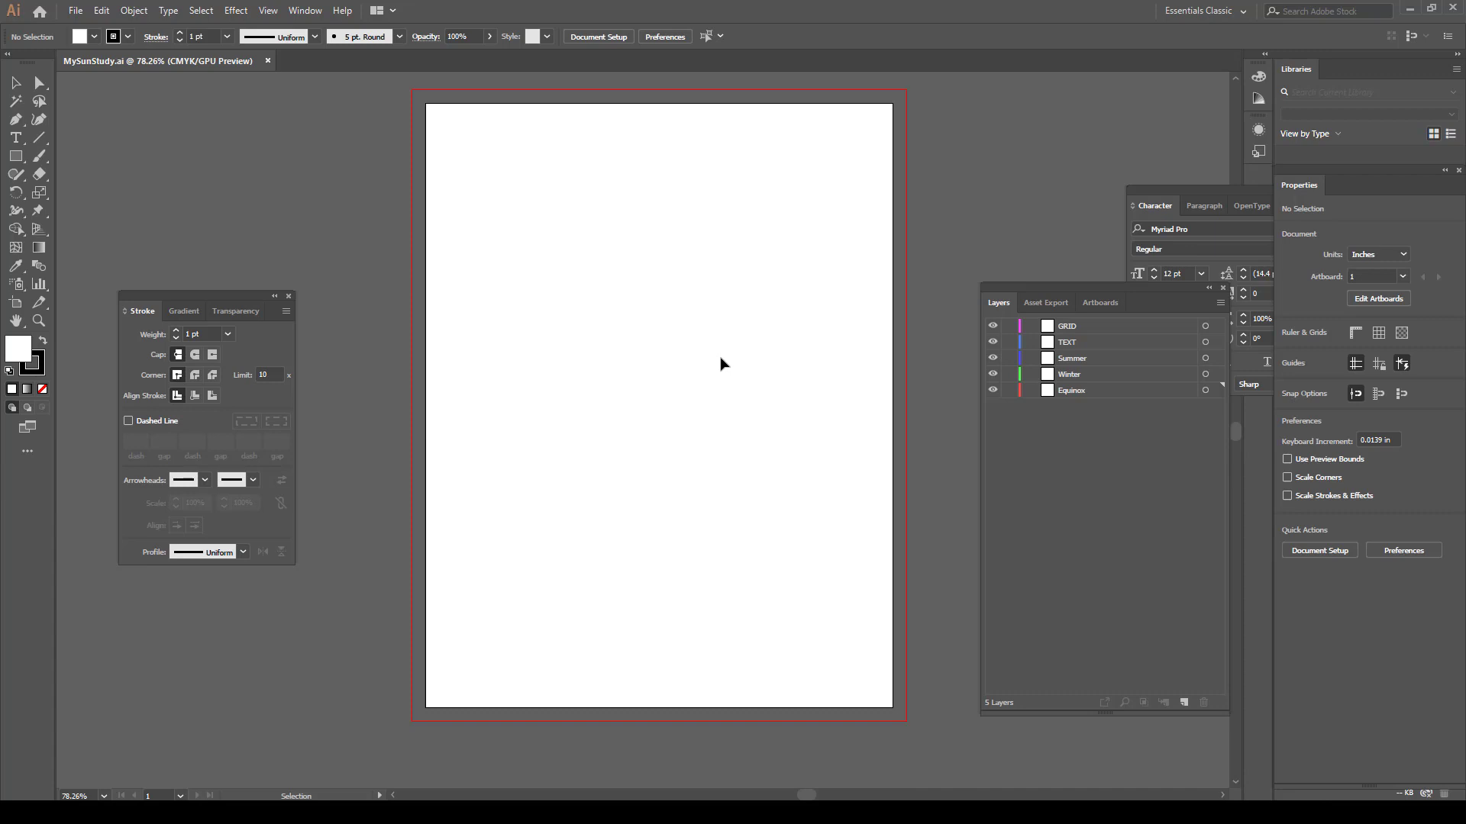
Try to draw a rectangle about 2.57 by 3.56 in from the artboard's upper-left corner
{"action": "left_click", "coordinate": [16, 155]}
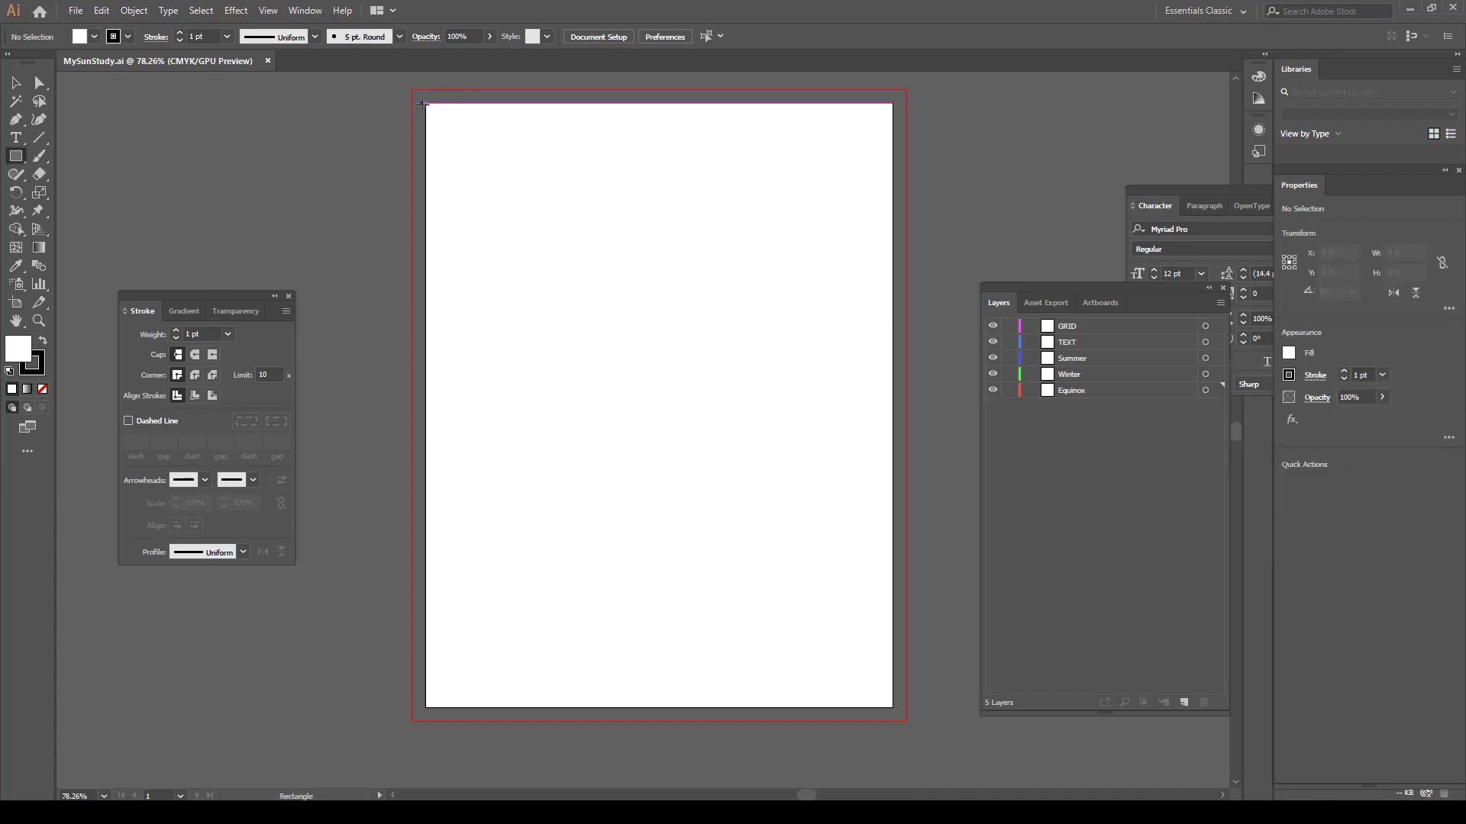
{"action": "left_click_drag", "start_coordinate": [425, 104], "coordinate": [566, 304]}
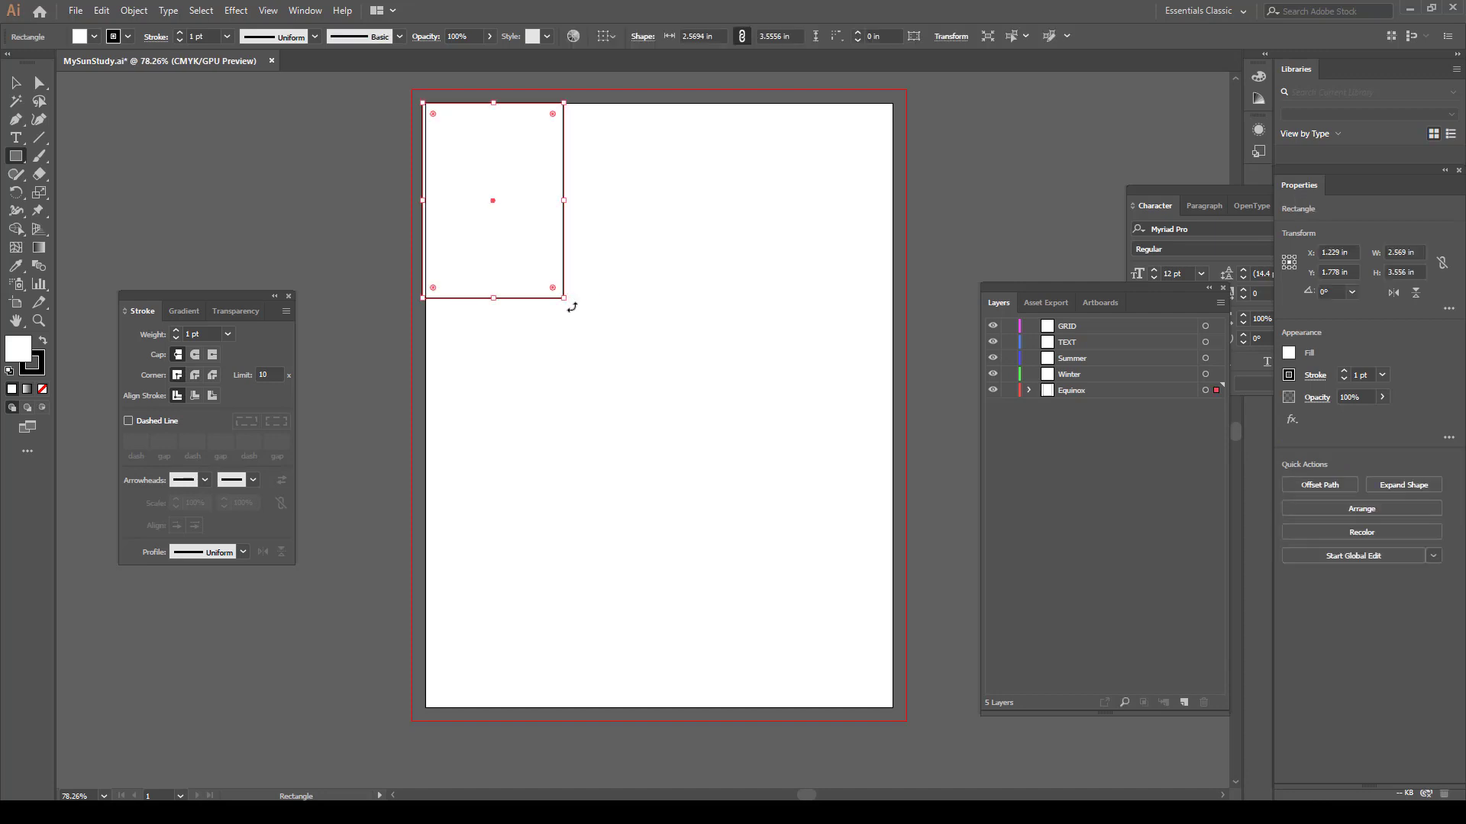
{"action": "key", "text": "ctrl+z"}
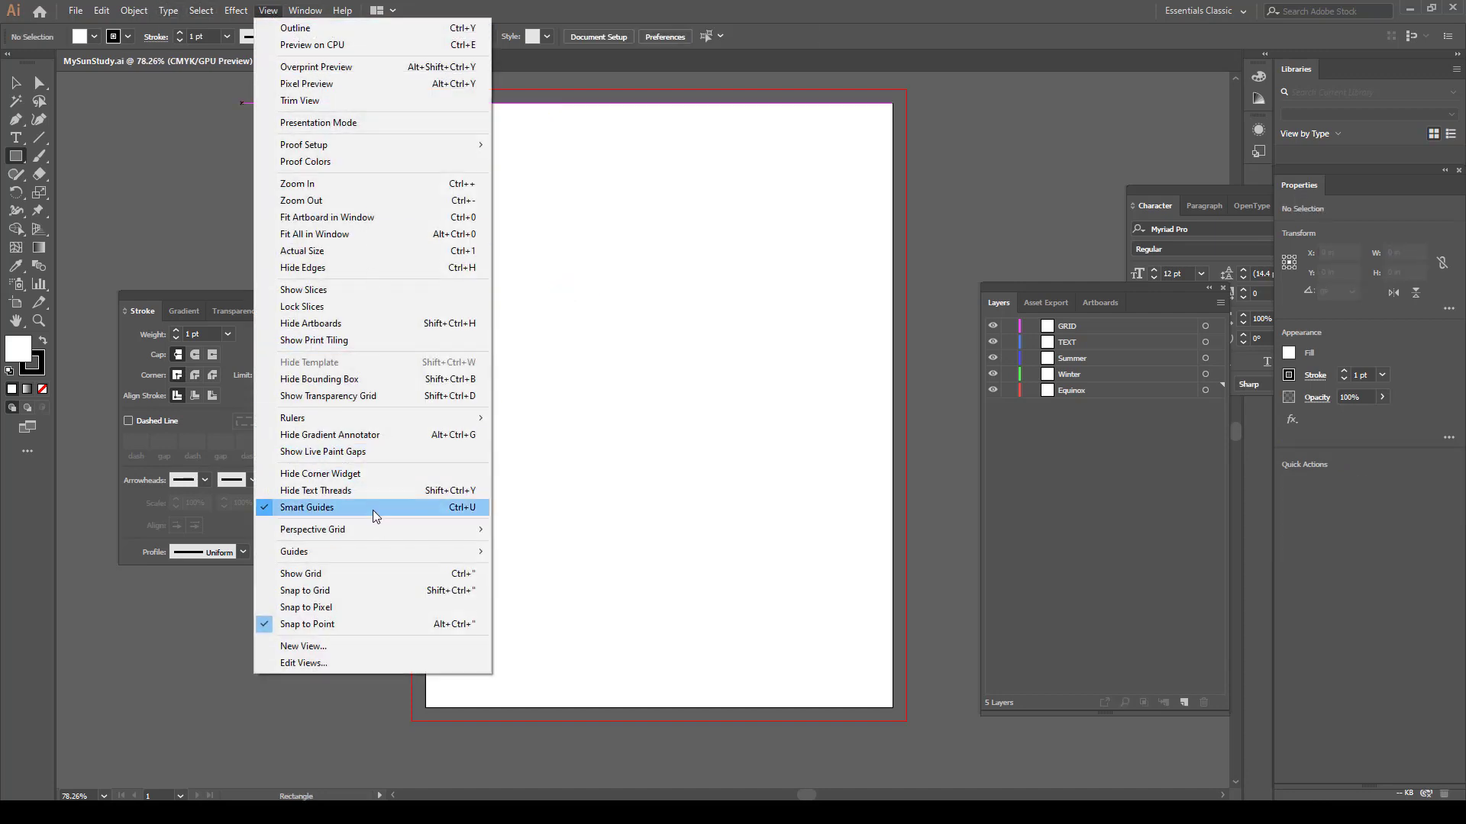
Show the rulers and draw an 8.5 in square from the artboard's upper-left corner across its full width
{"action": "mouse_move", "coordinate": [410, 552]}
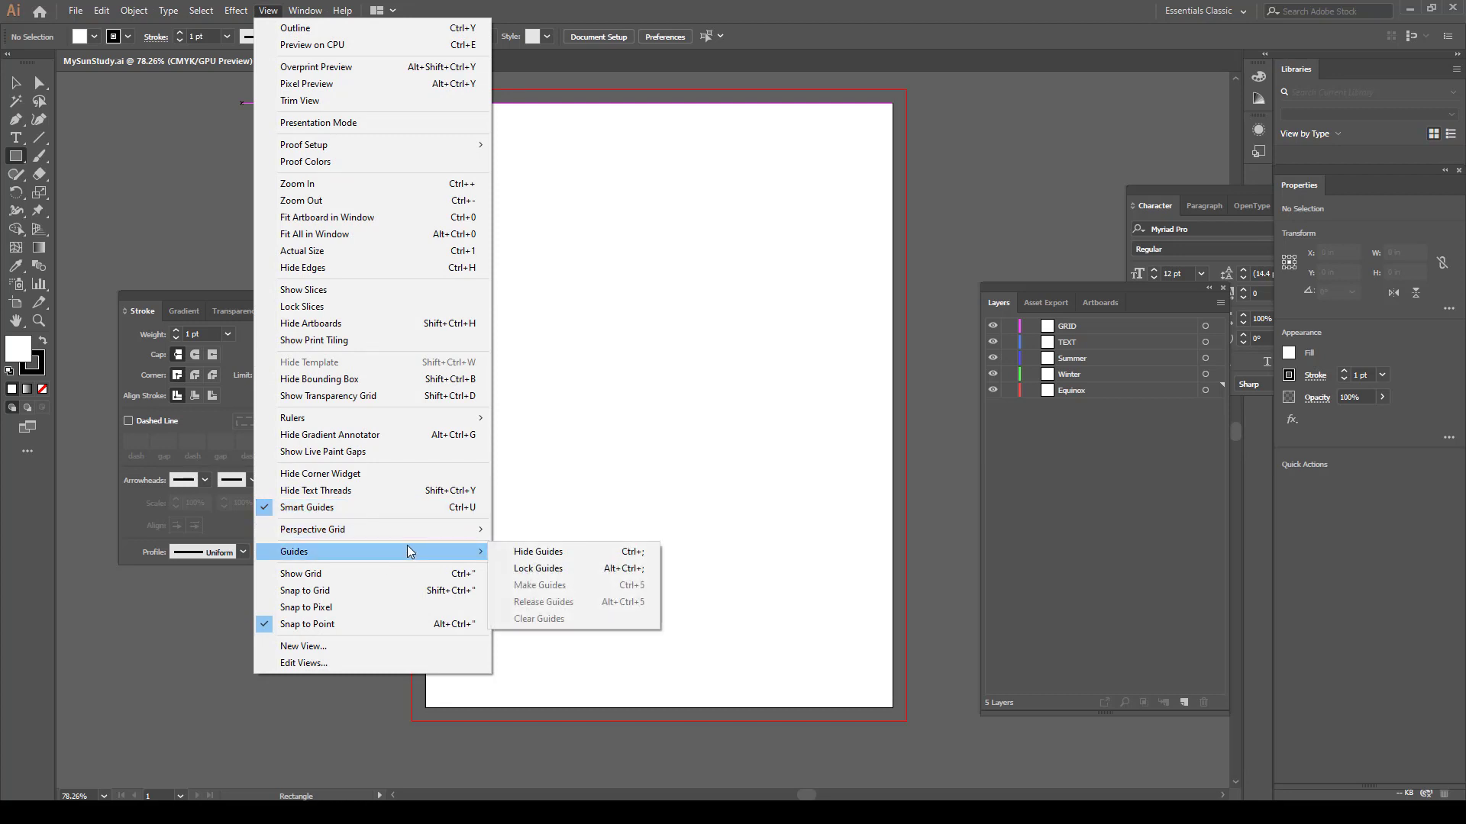
{"action": "mouse_move", "coordinate": [400, 419]}
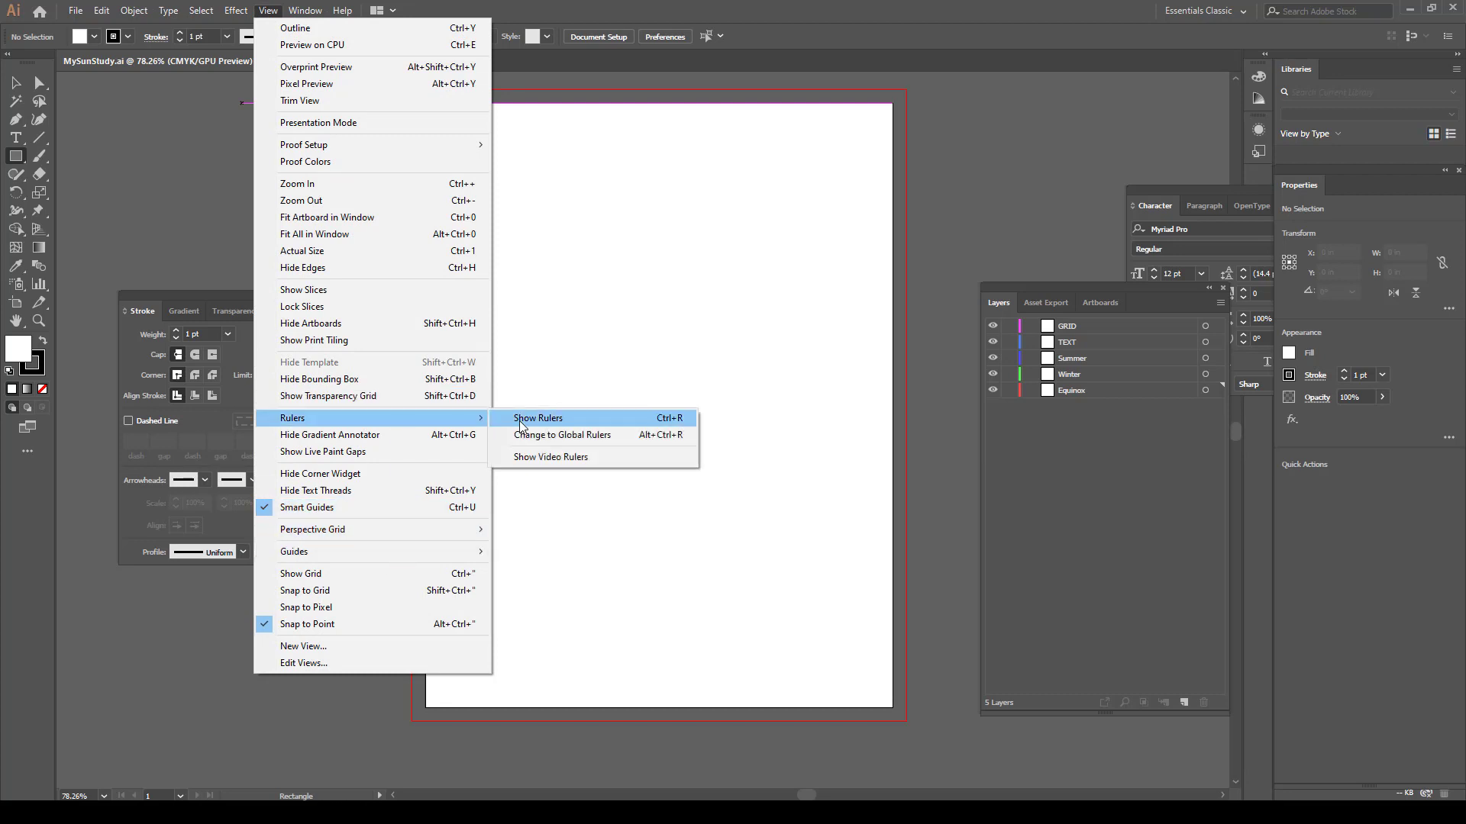
{"action": "left_click", "coordinate": [522, 421]}
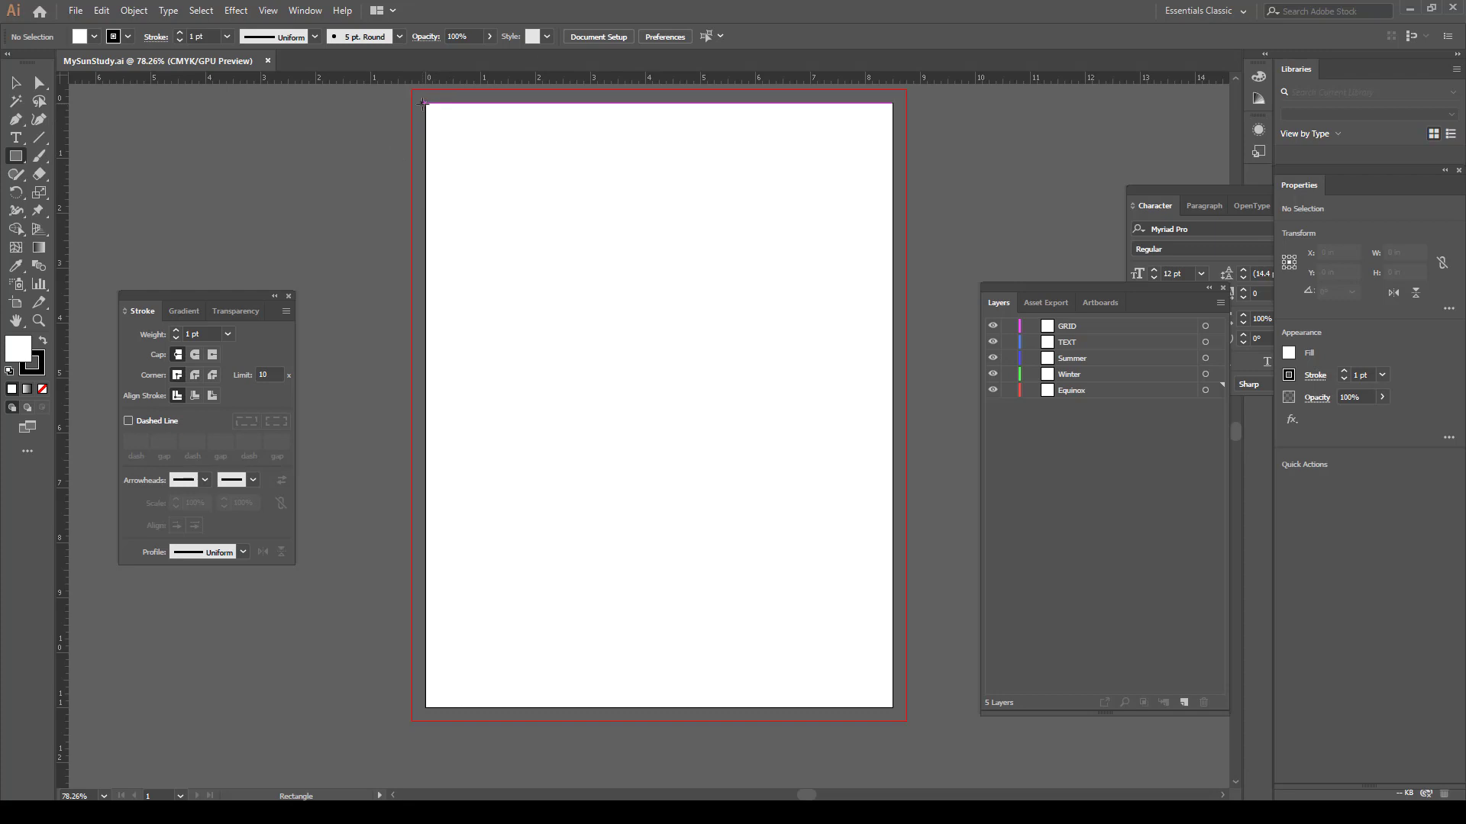
{"action": "mouse_move", "coordinate": [423, 103]}
{"action": "left_mouse_down"}
{"action": "mouse_move", "coordinate": [635, 327]}
{"action": "mouse_move", "coordinate": [860, 532]}
{"action": "mouse_move", "coordinate": [817, 477]}
{"action": "mouse_move", "coordinate": [854, 510]}
{"action": "mouse_move", "coordinate": [892, 508]}
{"action": "left_mouse_up"}
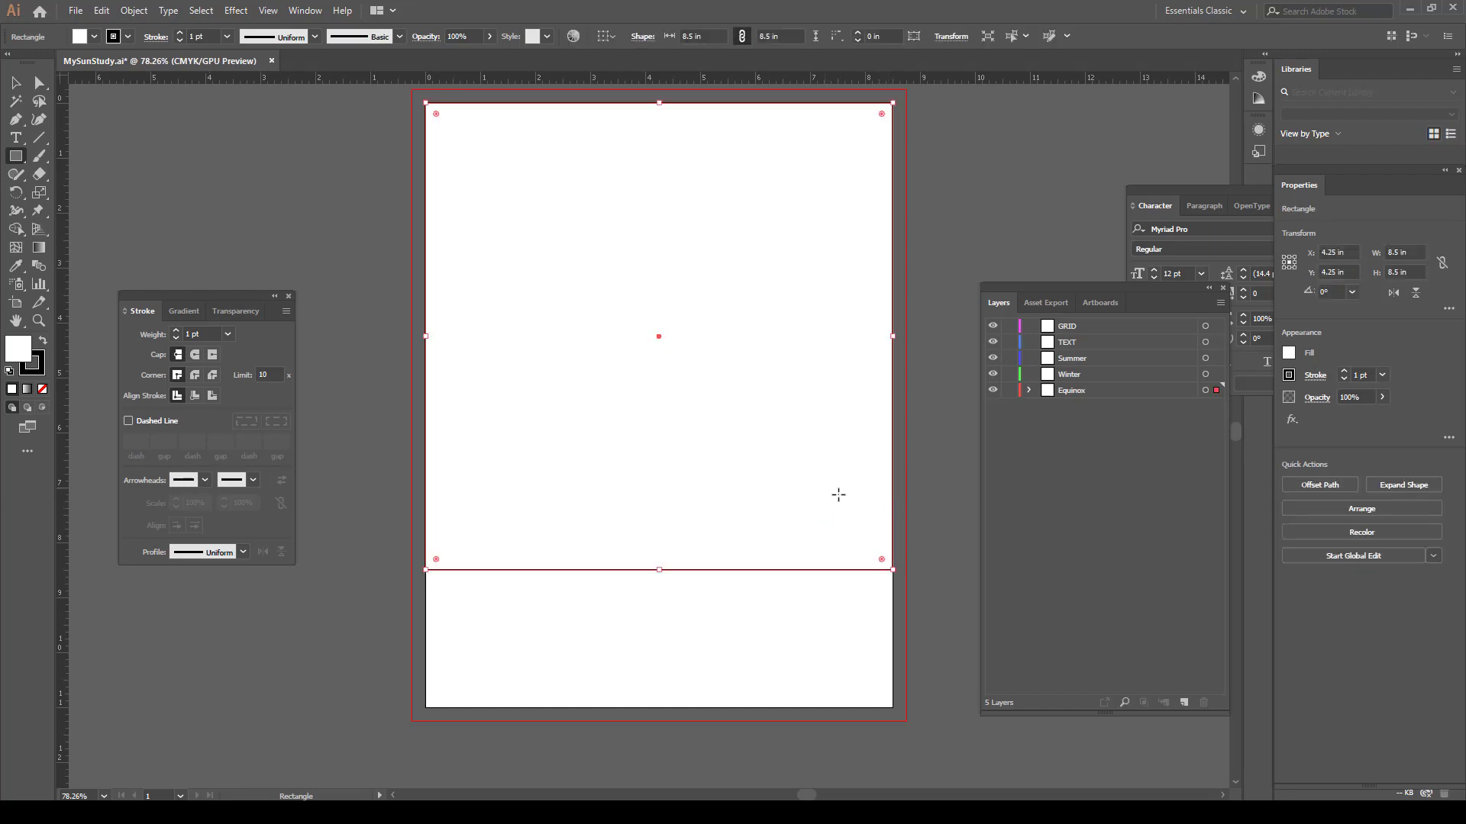
Resize the square to 8 in wide and 8 in high about its centre
{"action": "left_click", "coordinate": [23, 85]}
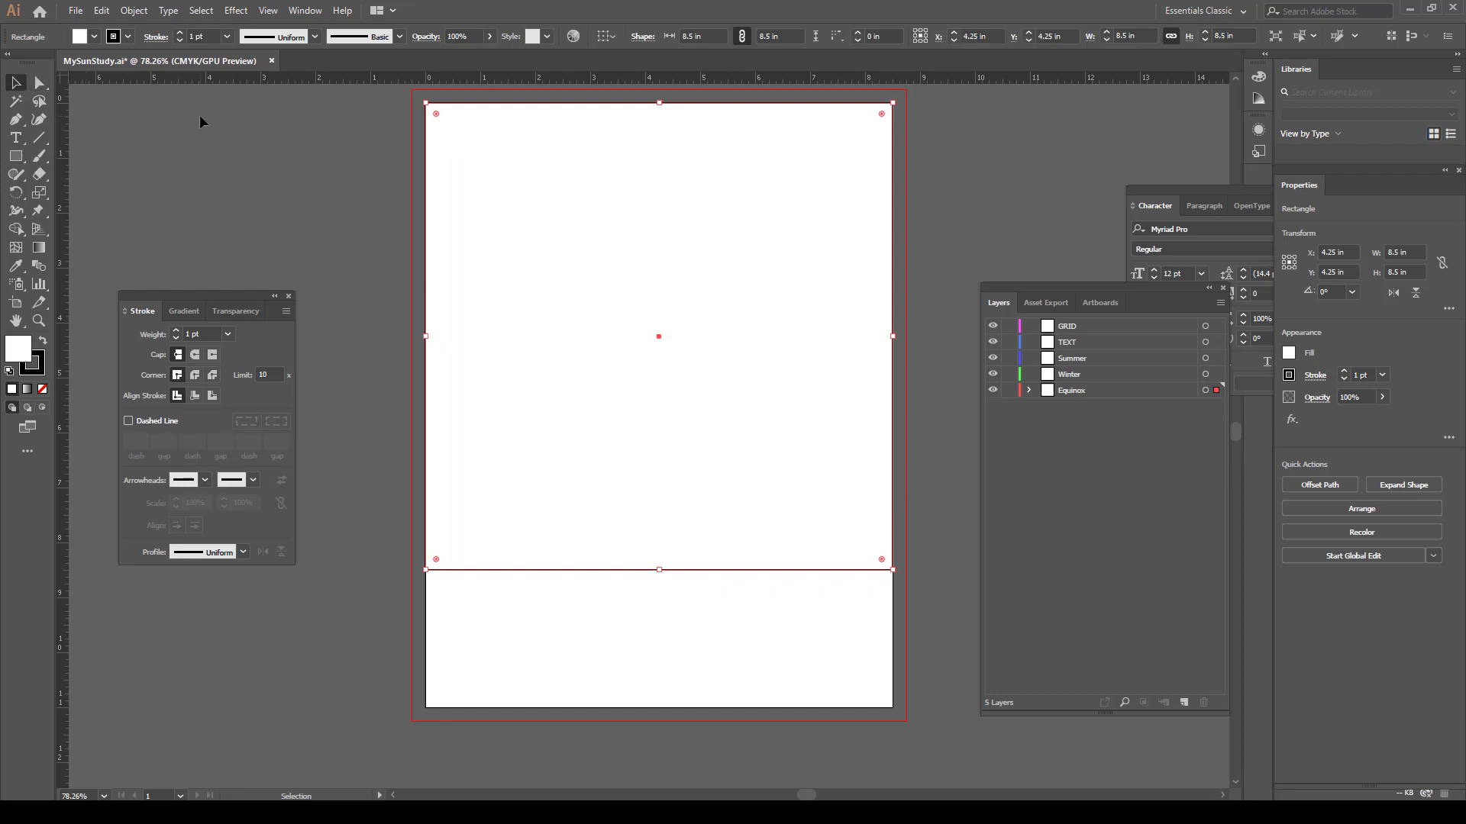
{"action": "left_click", "coordinate": [612, 581]}
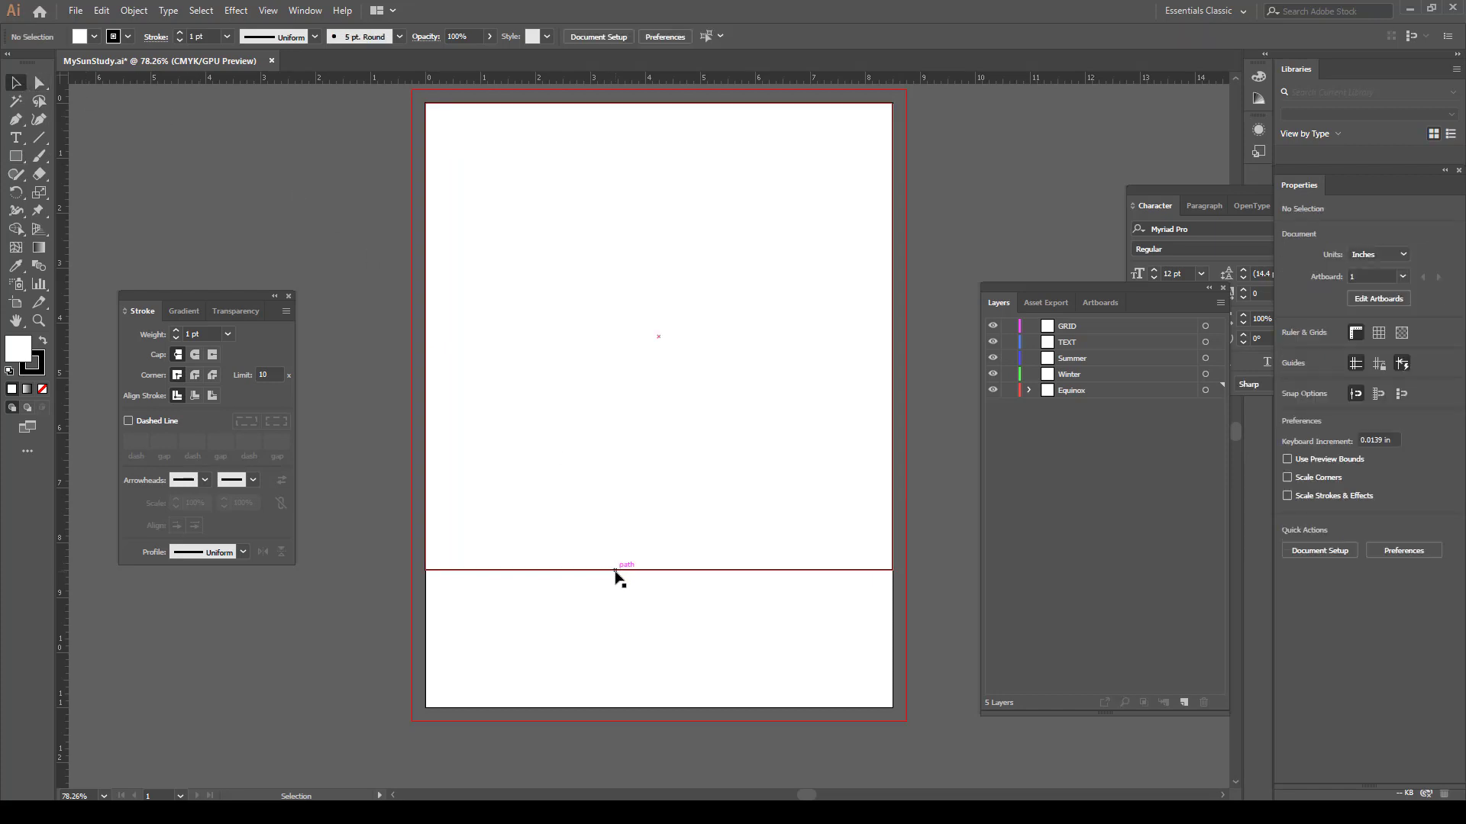
{"action": "left_click", "coordinate": [615, 571]}
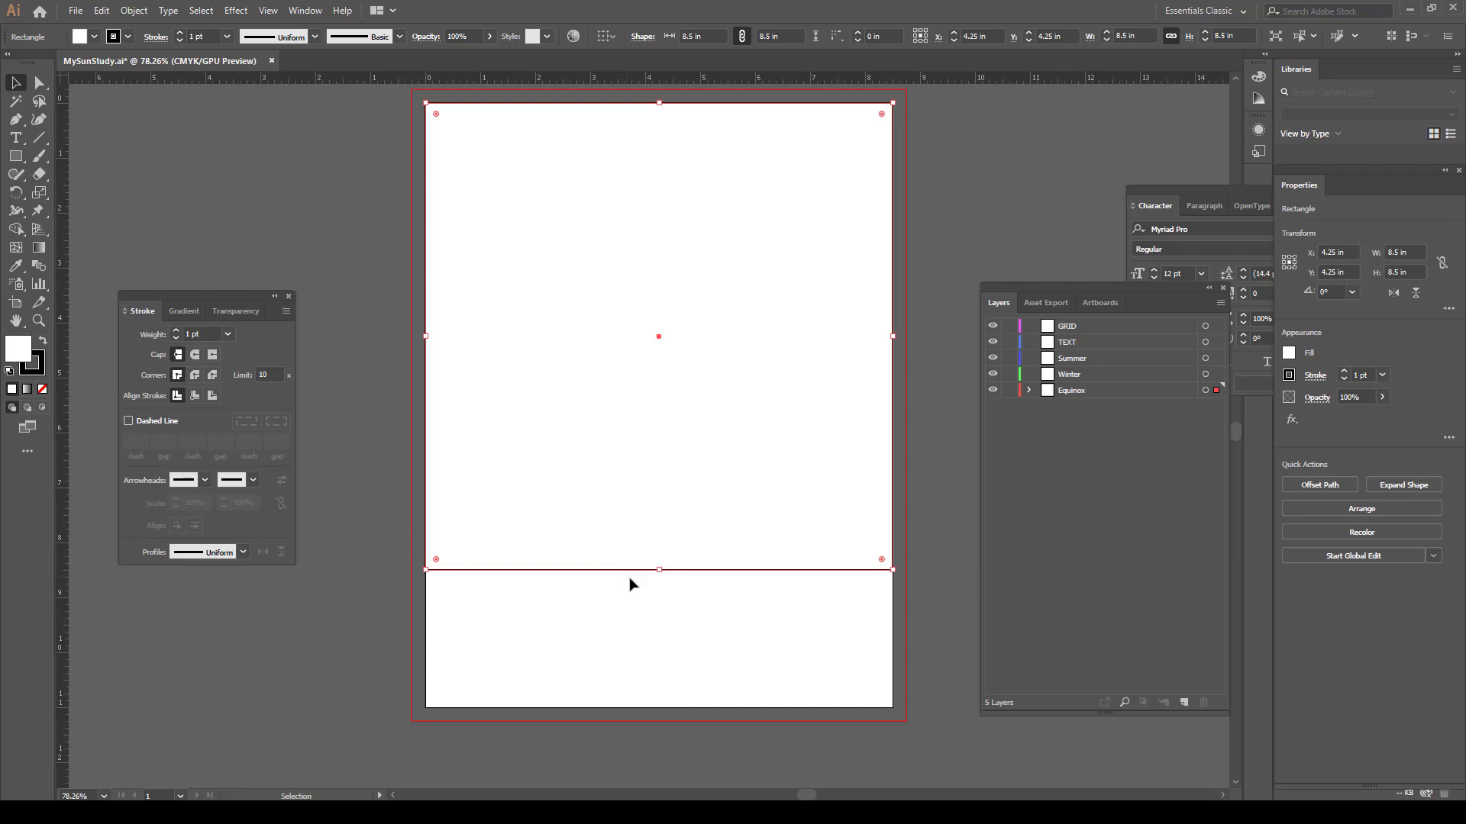
{"action": "left_click", "coordinate": [342, 196]}
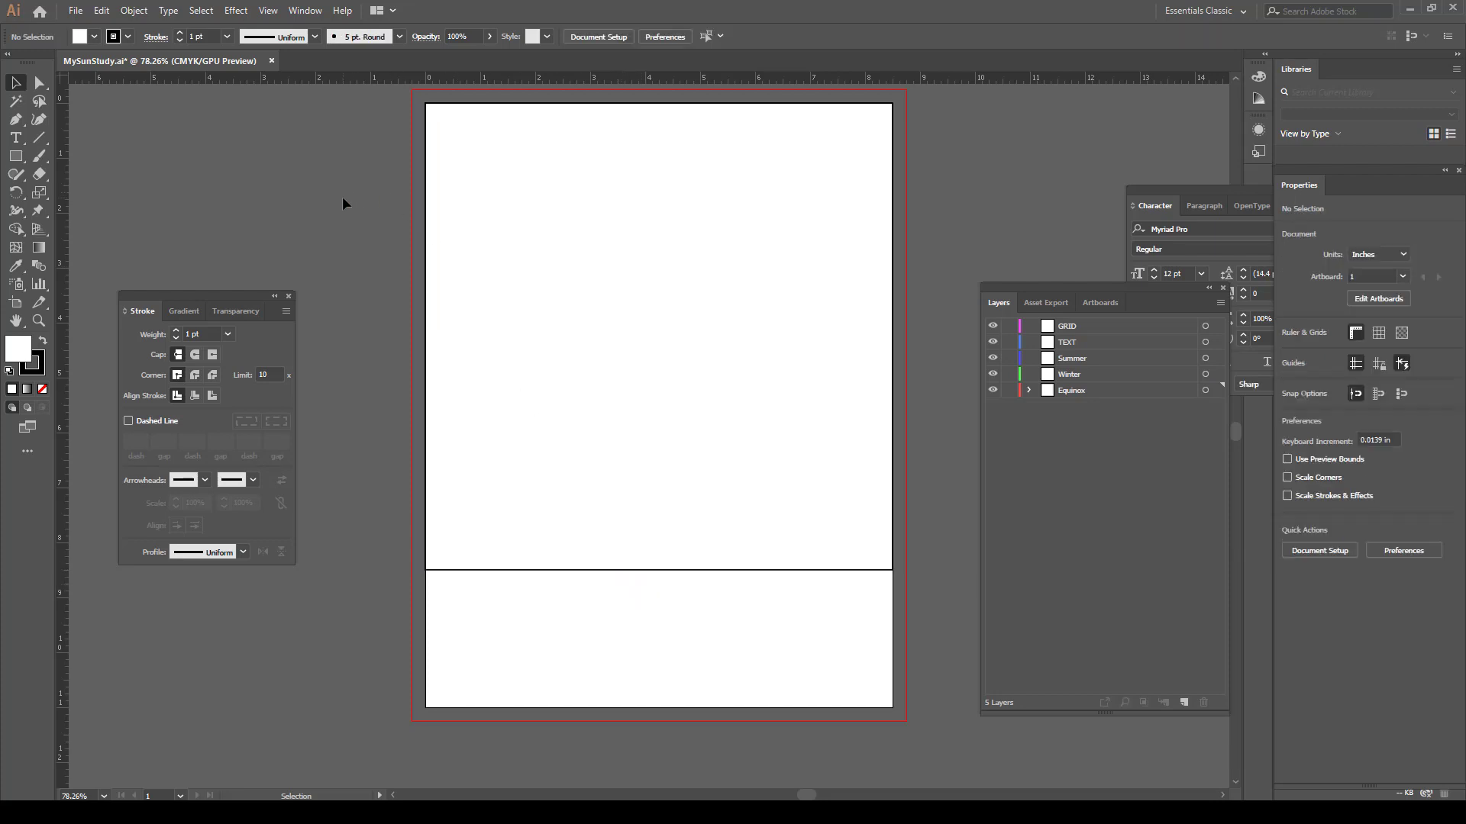
{"action": "left_click", "coordinate": [426, 153]}
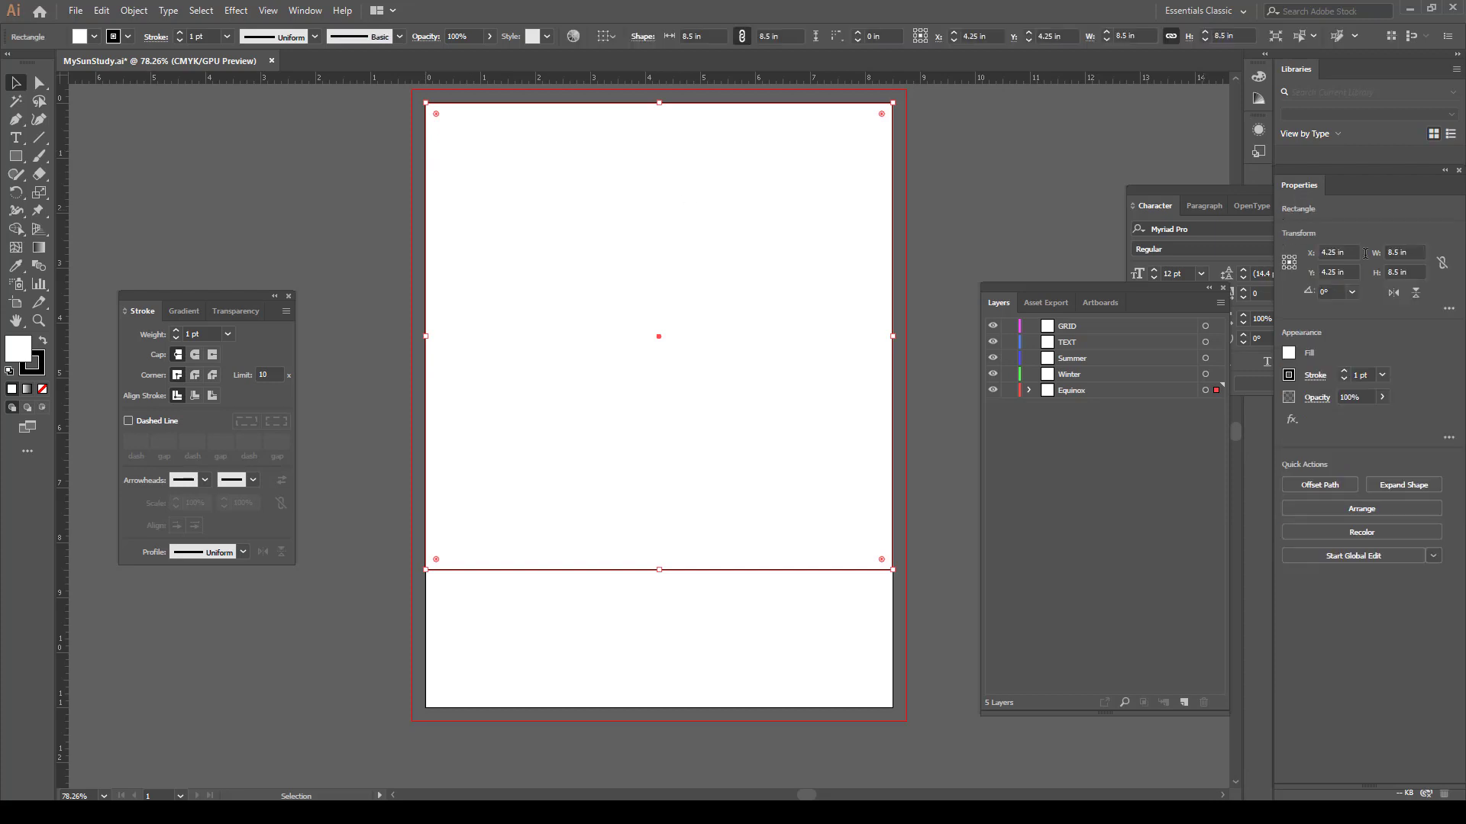
{"action": "left_click", "coordinate": [1412, 272]}
{"action": "left_click_drag", "start_coordinate": [1419, 255], "coordinate": [1374, 253]}
{"action": "type", "text": "8"}
{"action": "key", "text": "Return"}
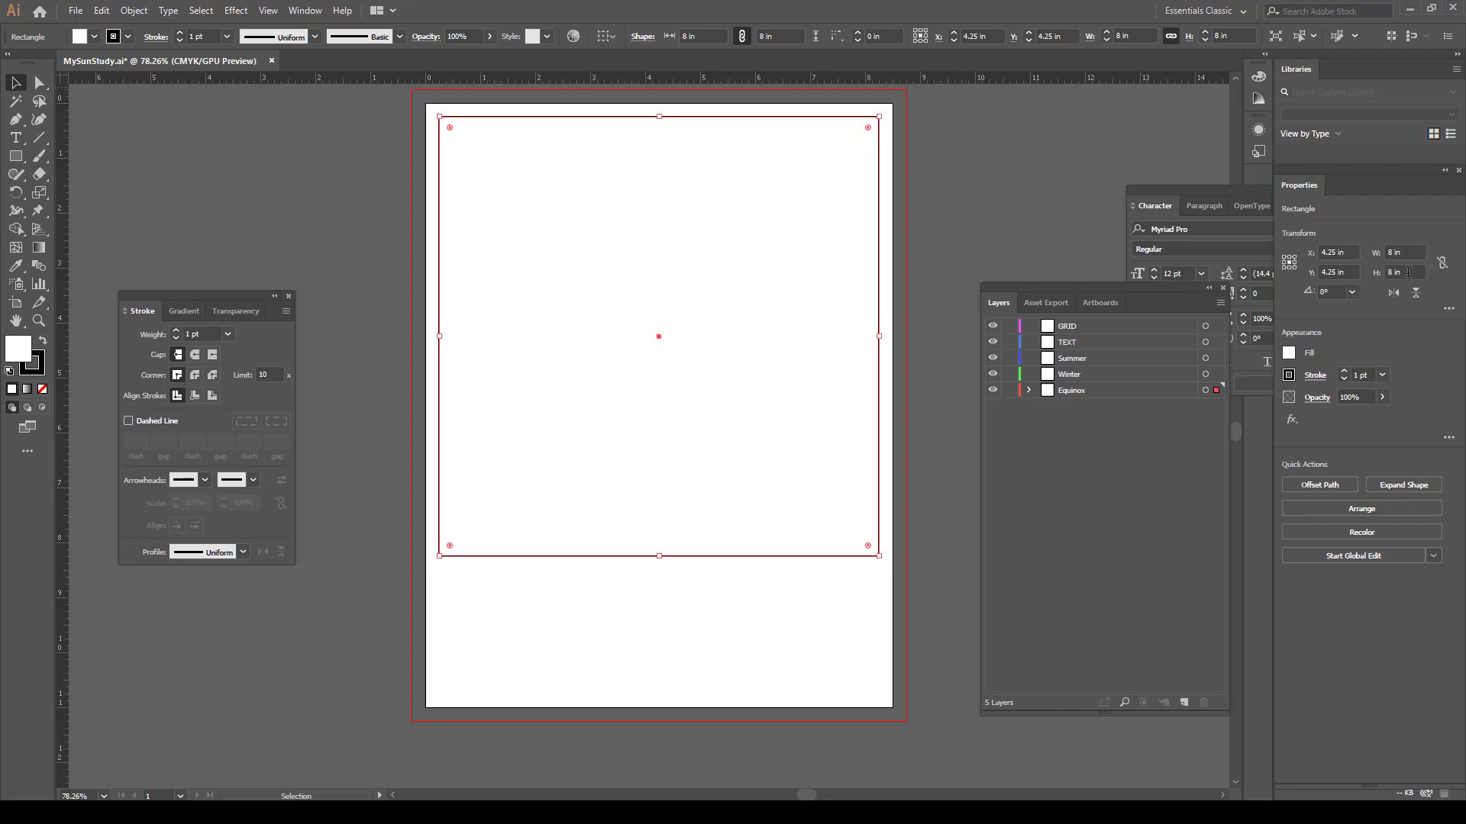
Move the Character panel so that it no longer covers the layer list
{"action": "left_click", "coordinate": [1153, 205]}
{"action": "left_click_drag", "start_coordinate": [1176, 187], "coordinate": [1081, 160]}
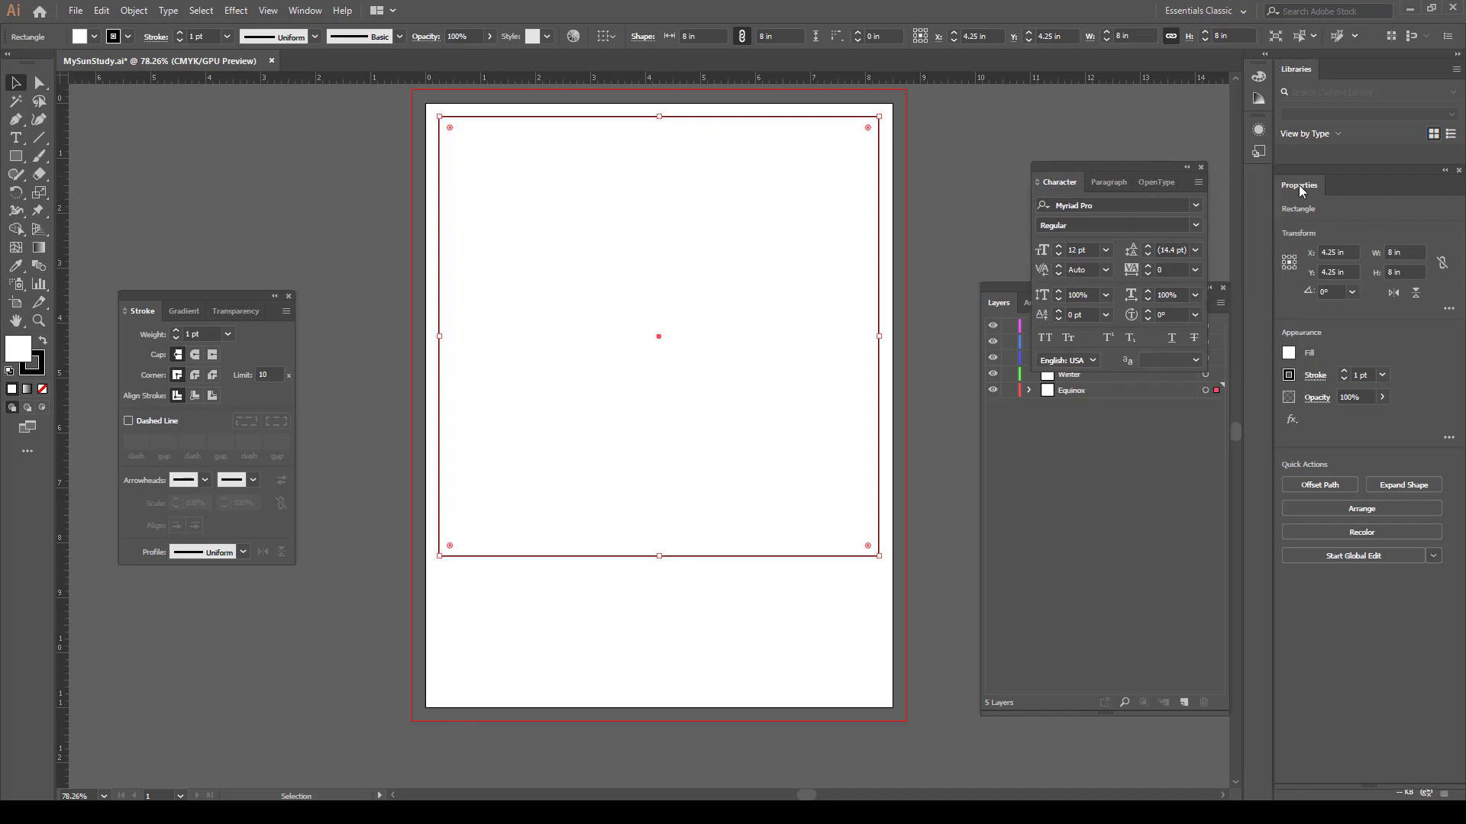
{"action": "left_click", "coordinate": [305, 10]}
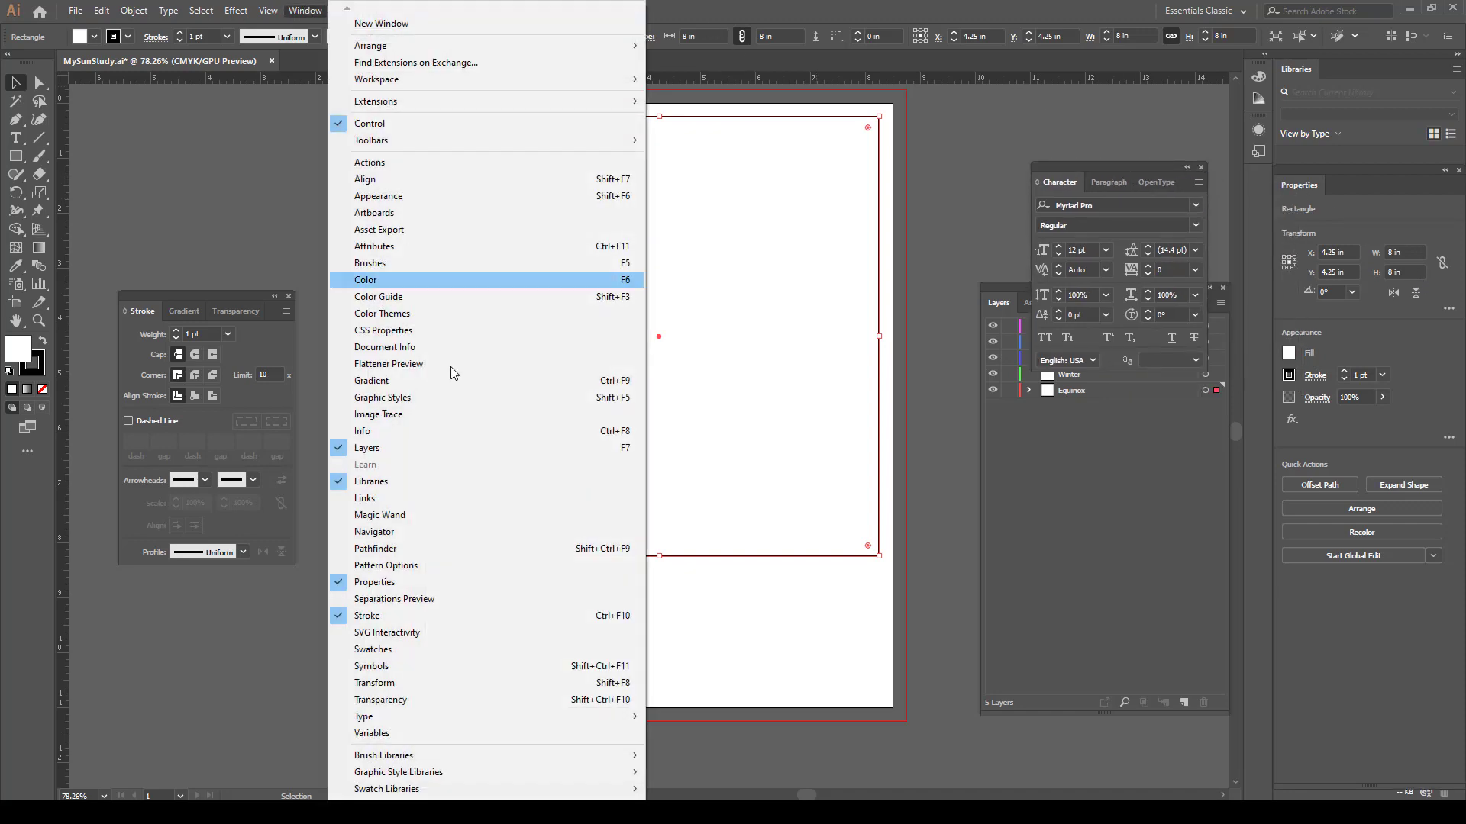
{"action": "left_click", "coordinate": [976, 184]}
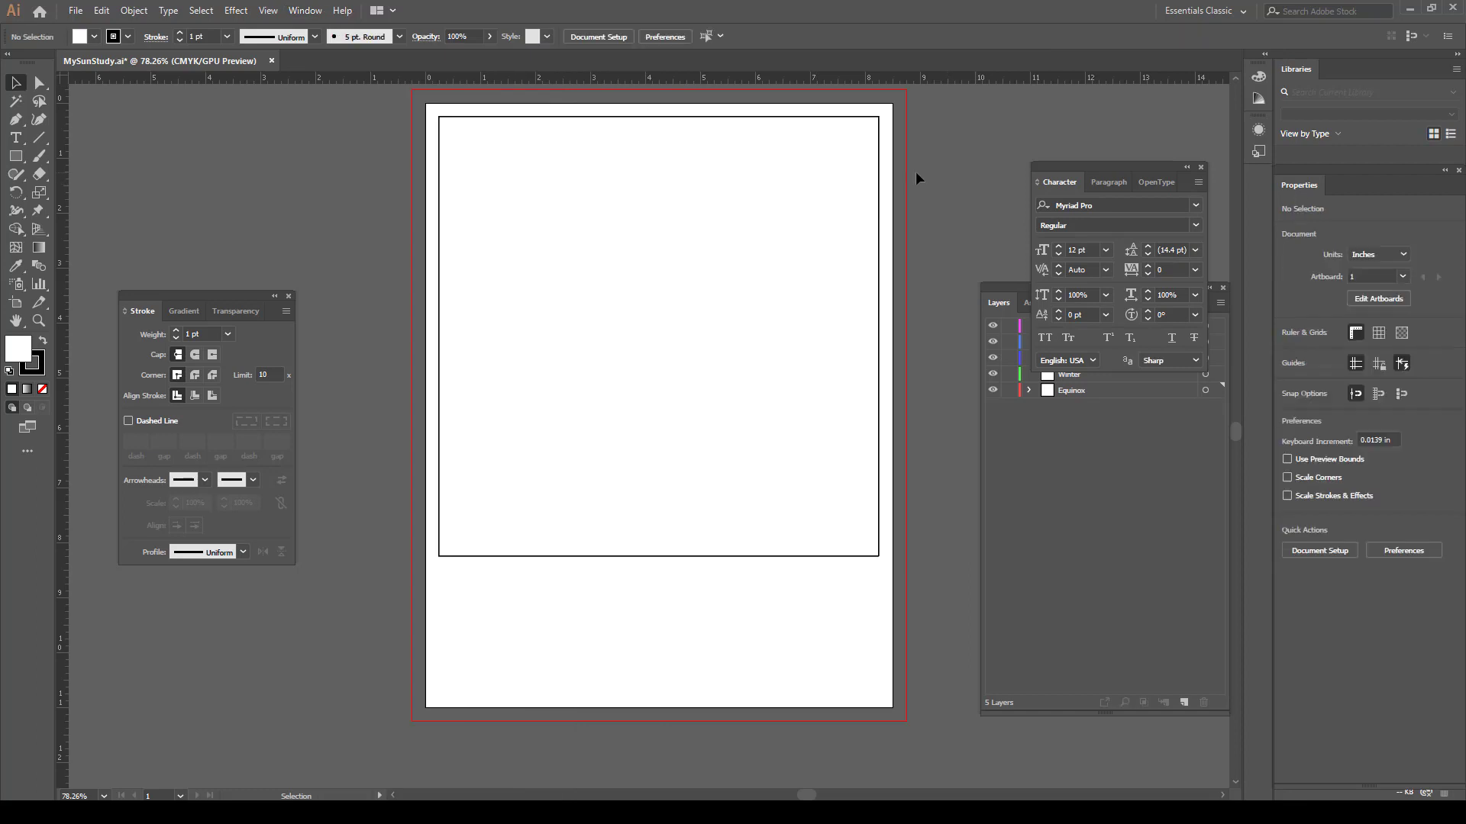
{"action": "left_click", "coordinate": [878, 172]}
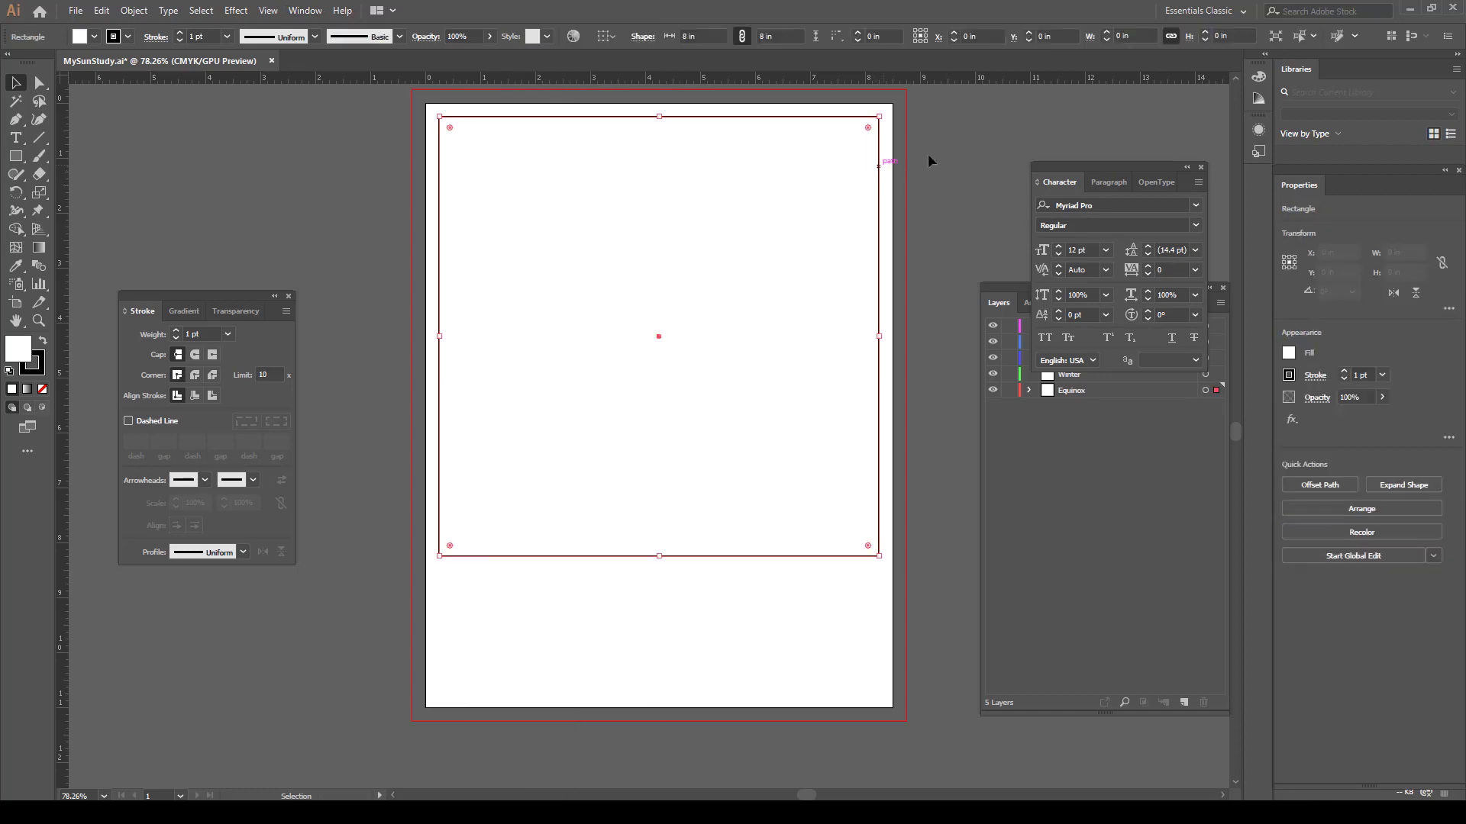
{"action": "left_click", "coordinate": [1002, 143]}
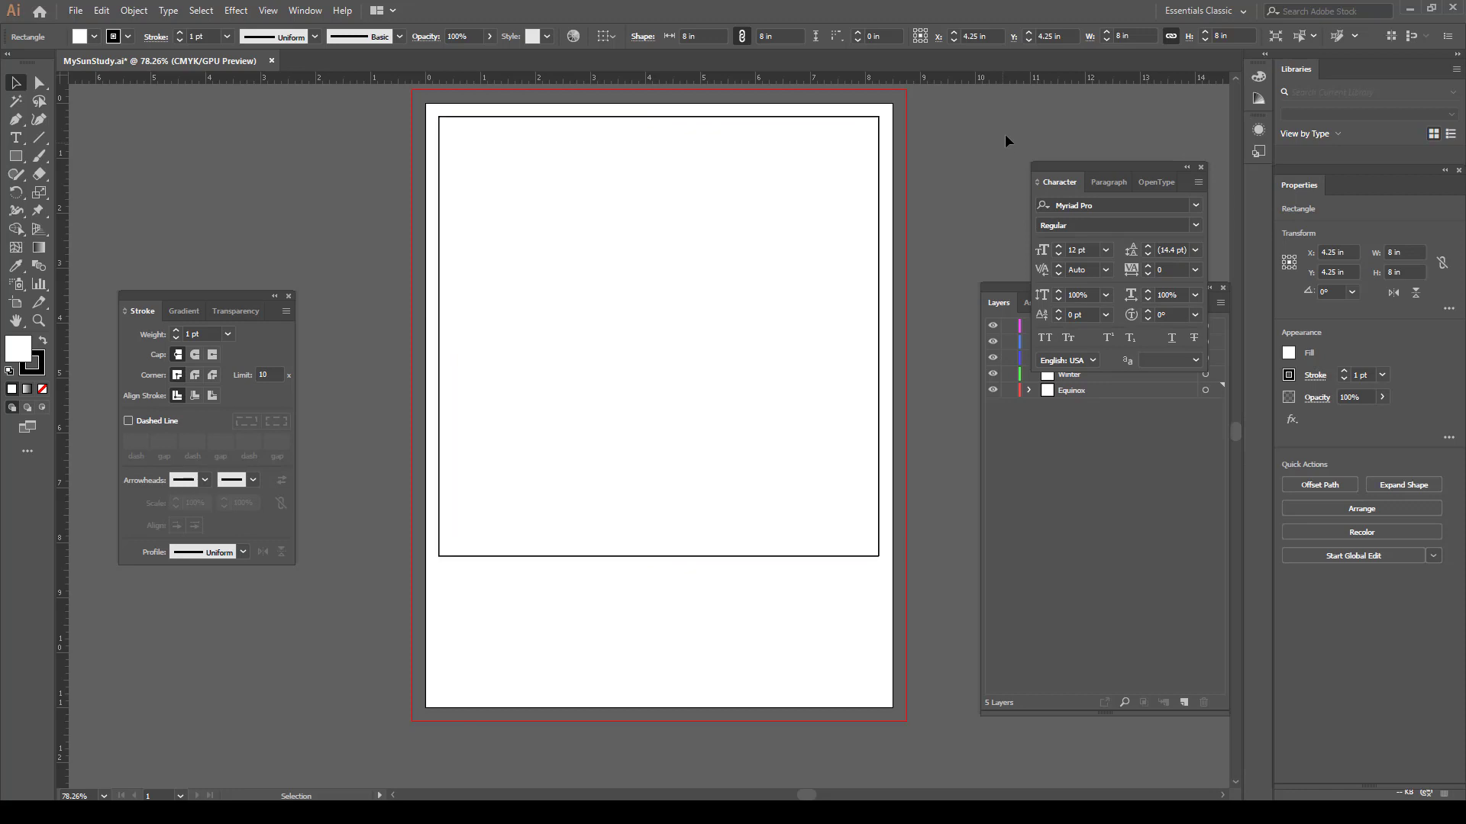
{"action": "left_click", "coordinate": [879, 132]}
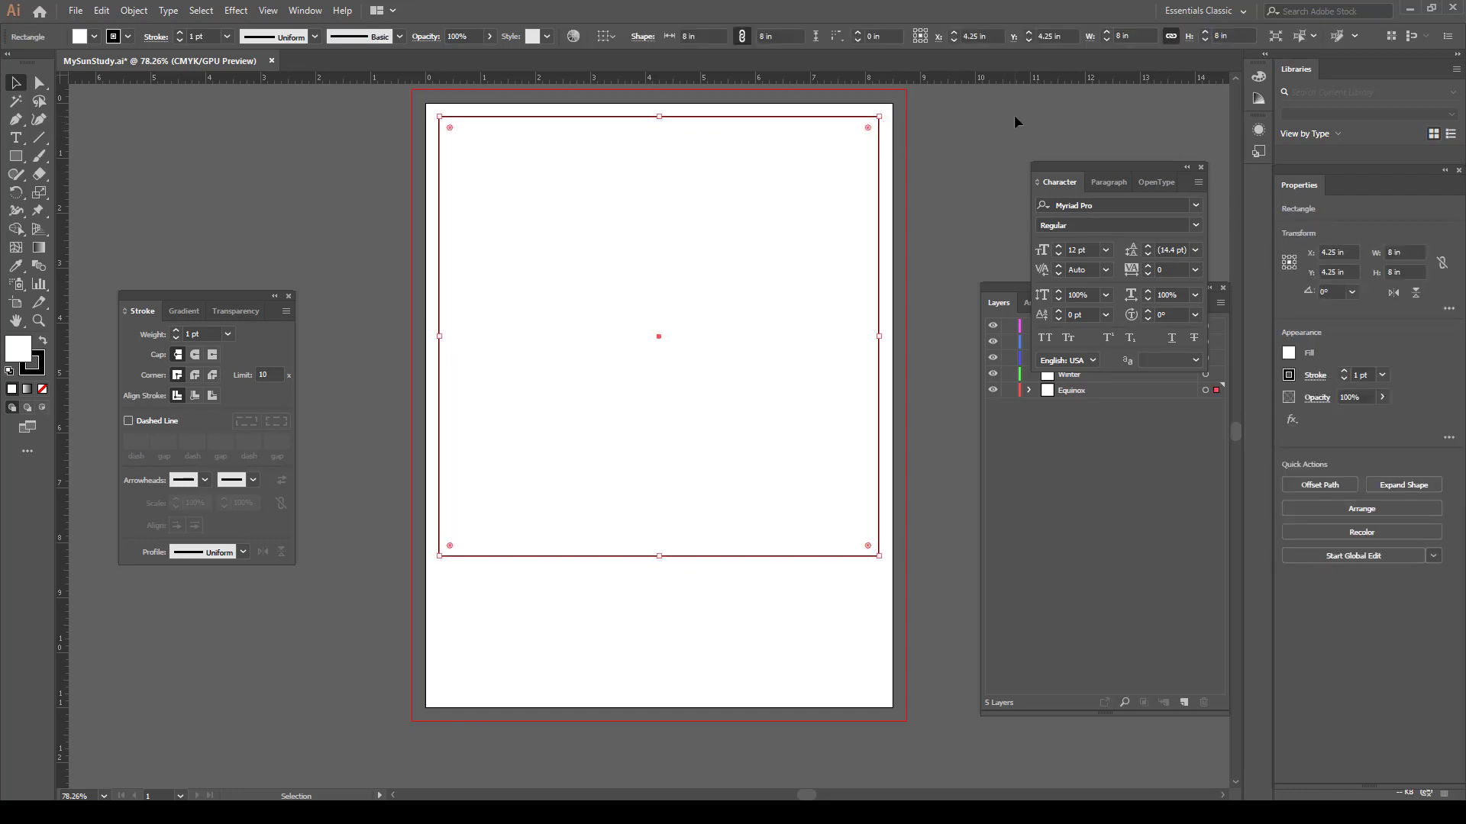
{"action": "left_click", "coordinate": [1014, 115]}
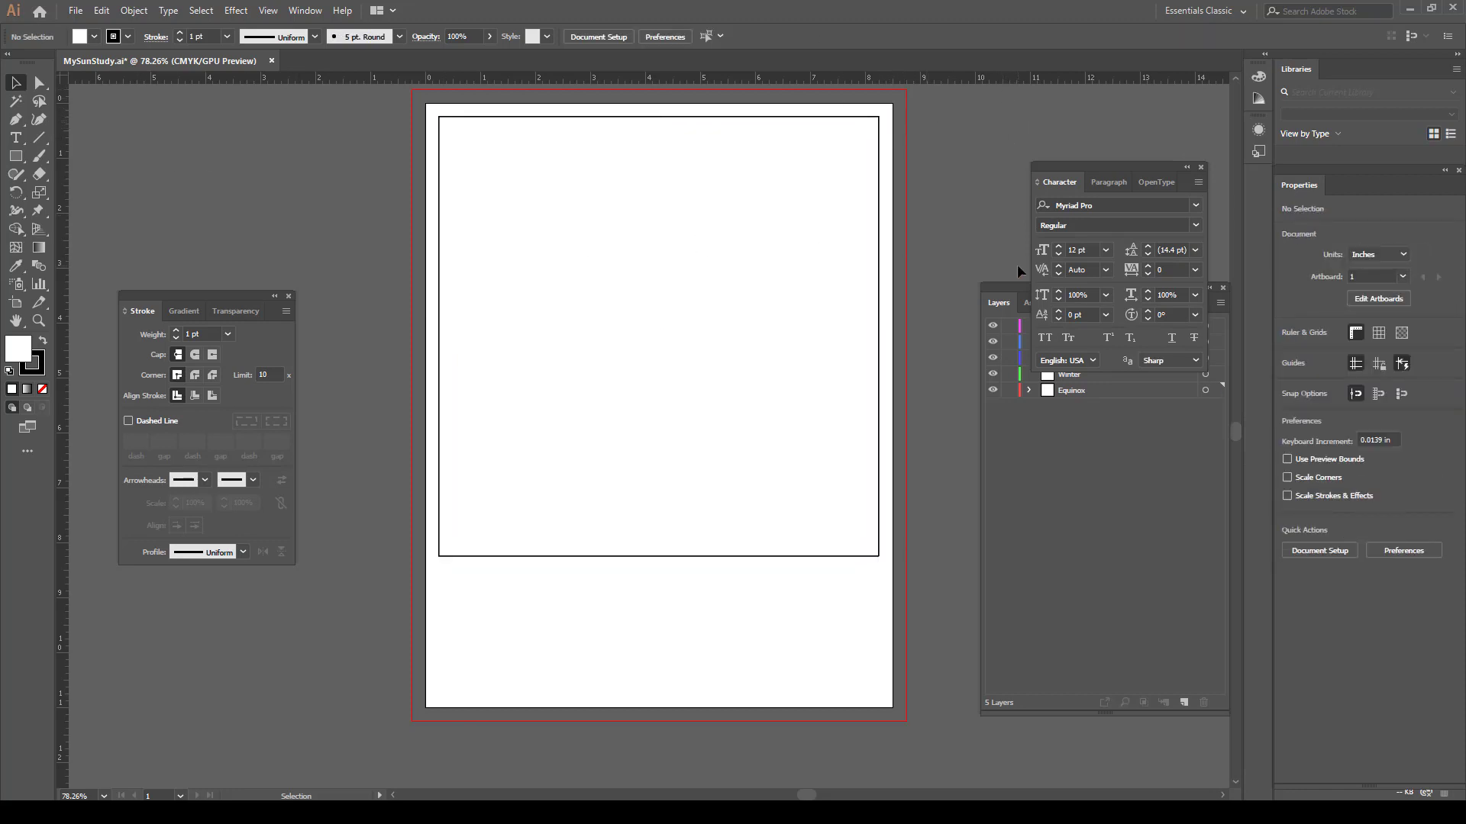
{"action": "left_click_drag", "start_coordinate": [1094, 171], "coordinate": [997, 94]}
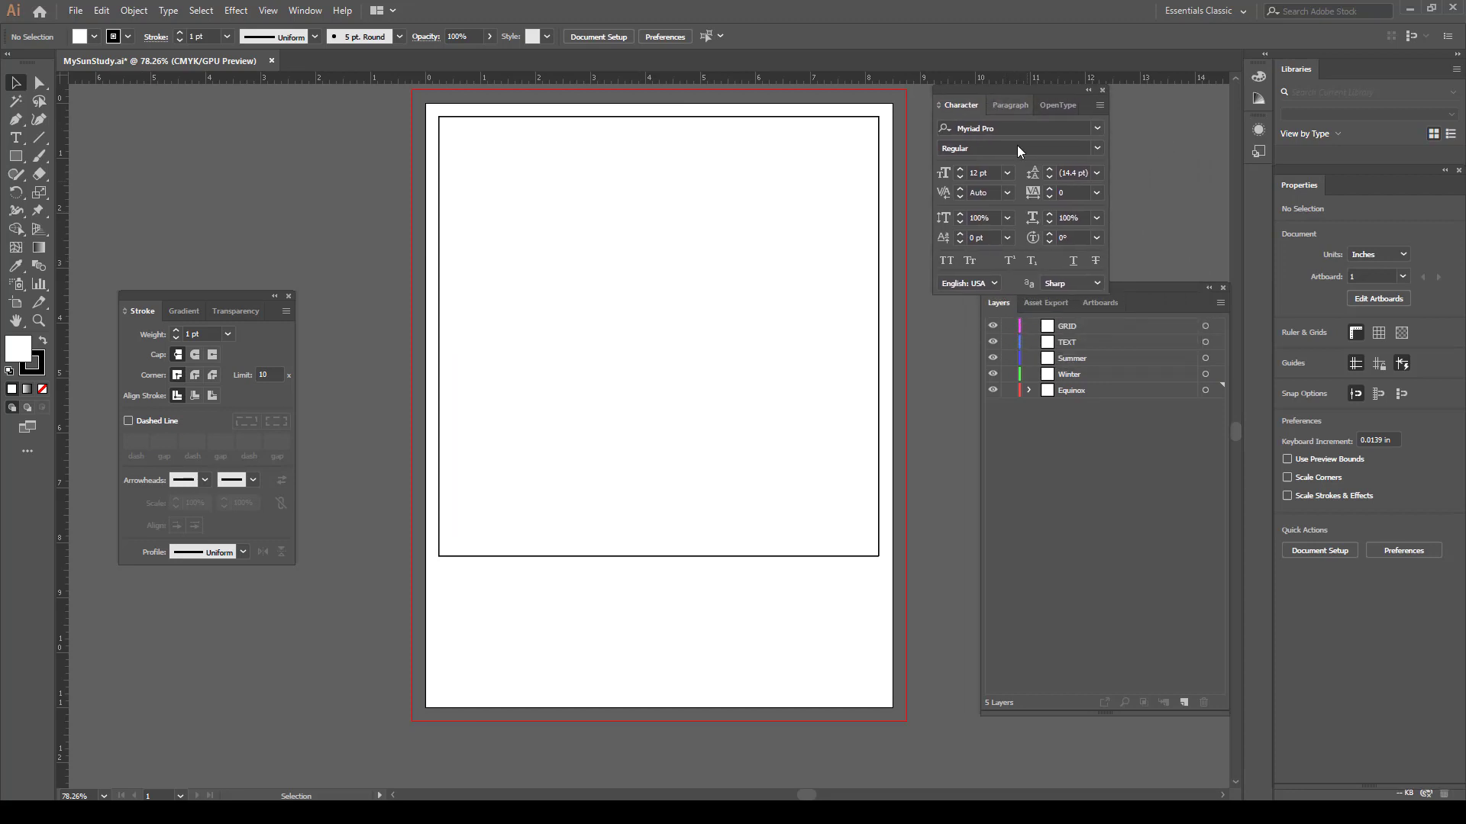
Make the GRID layer active and hide the TEXT, Summer, Winter and Equinox layers
{"action": "left_click", "coordinate": [1184, 328]}
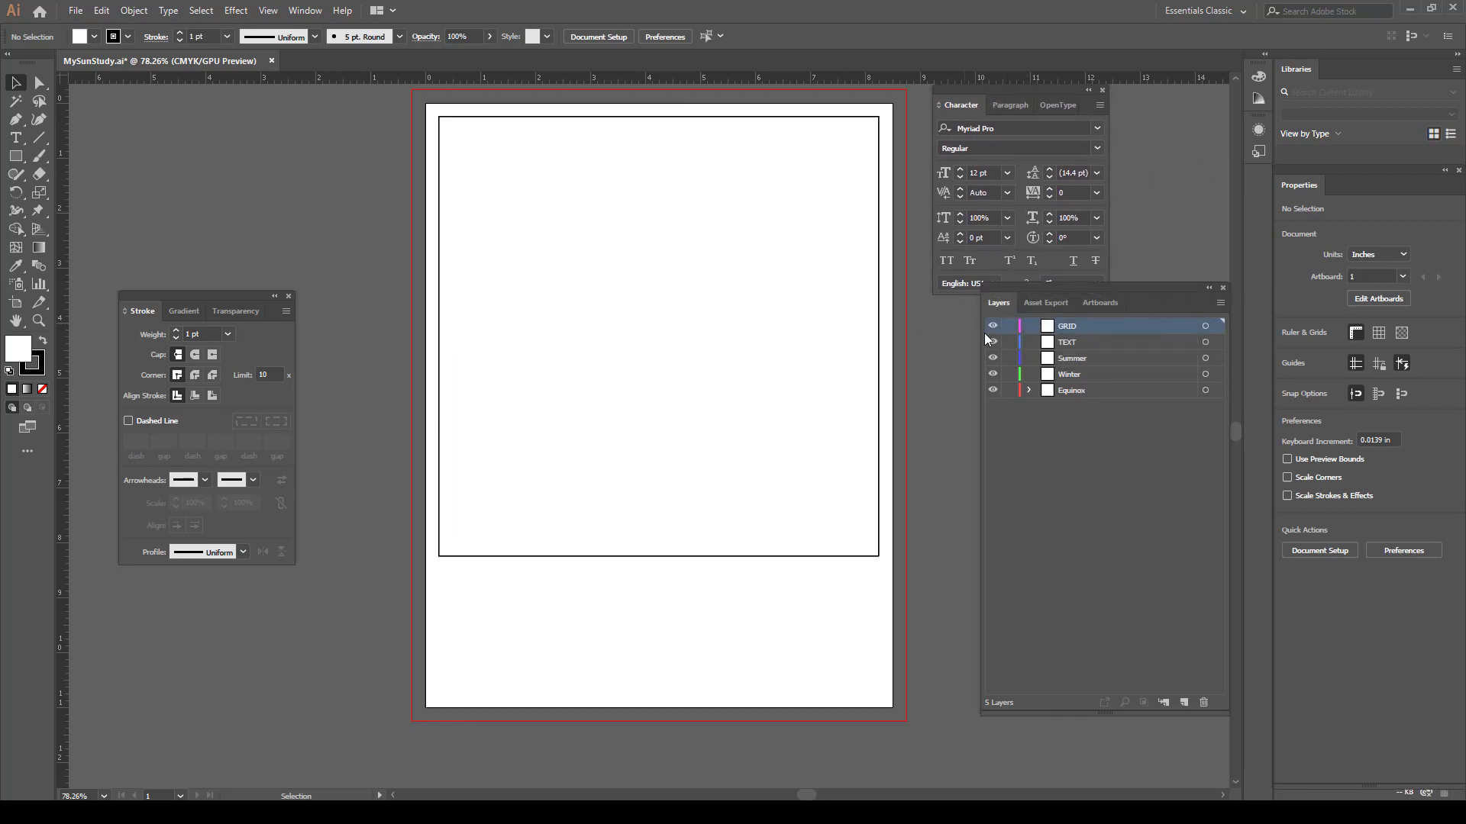
{"action": "left_click_drag", "start_coordinate": [992, 342], "coordinate": [992, 390]}
{"action": "left_click", "coordinate": [1205, 327]}
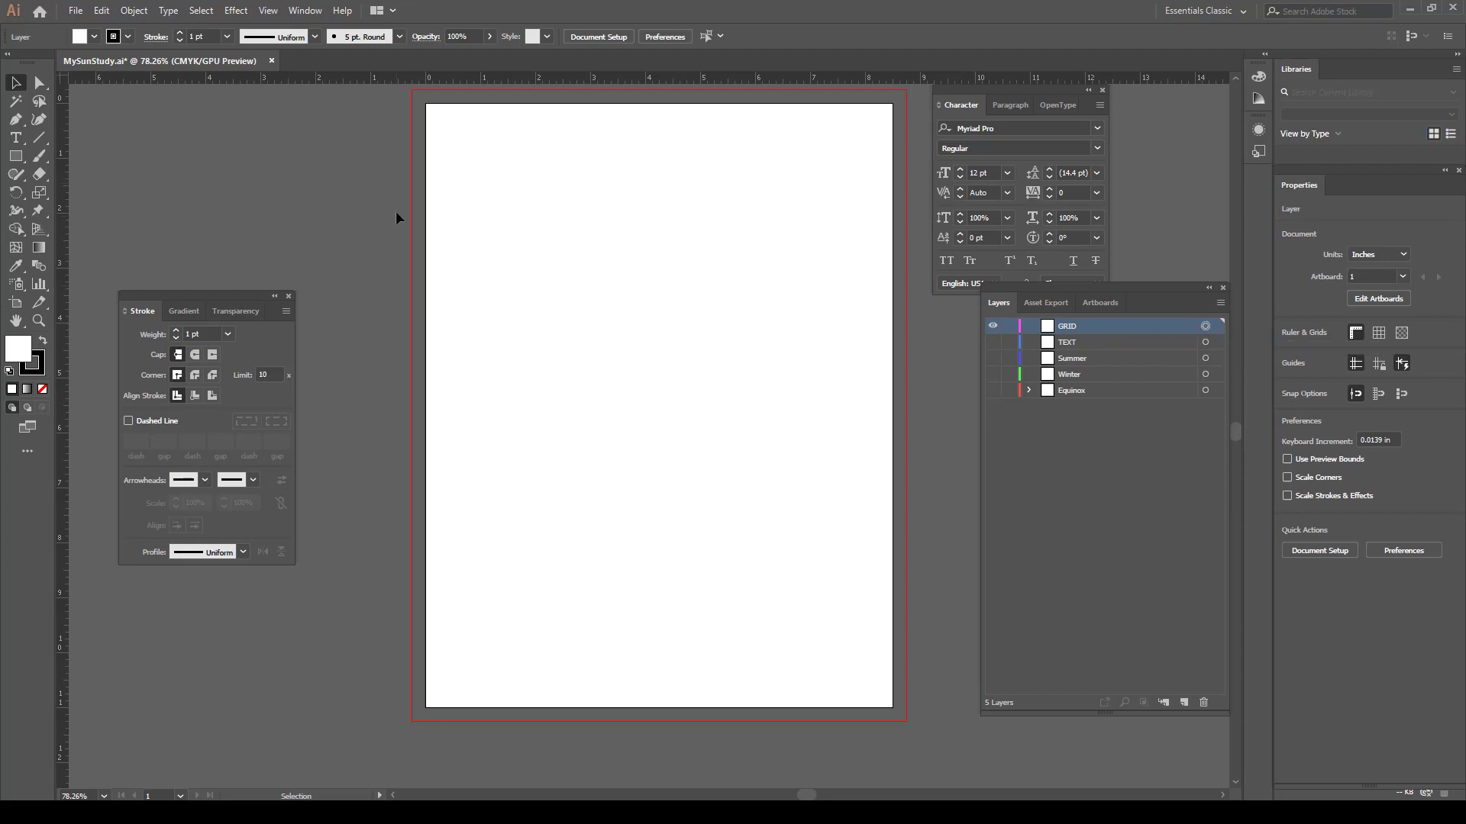
Move the square from the Equinox layer into the GRID layer, leaving only GRID visible
{"action": "left_click", "coordinate": [992, 390]}
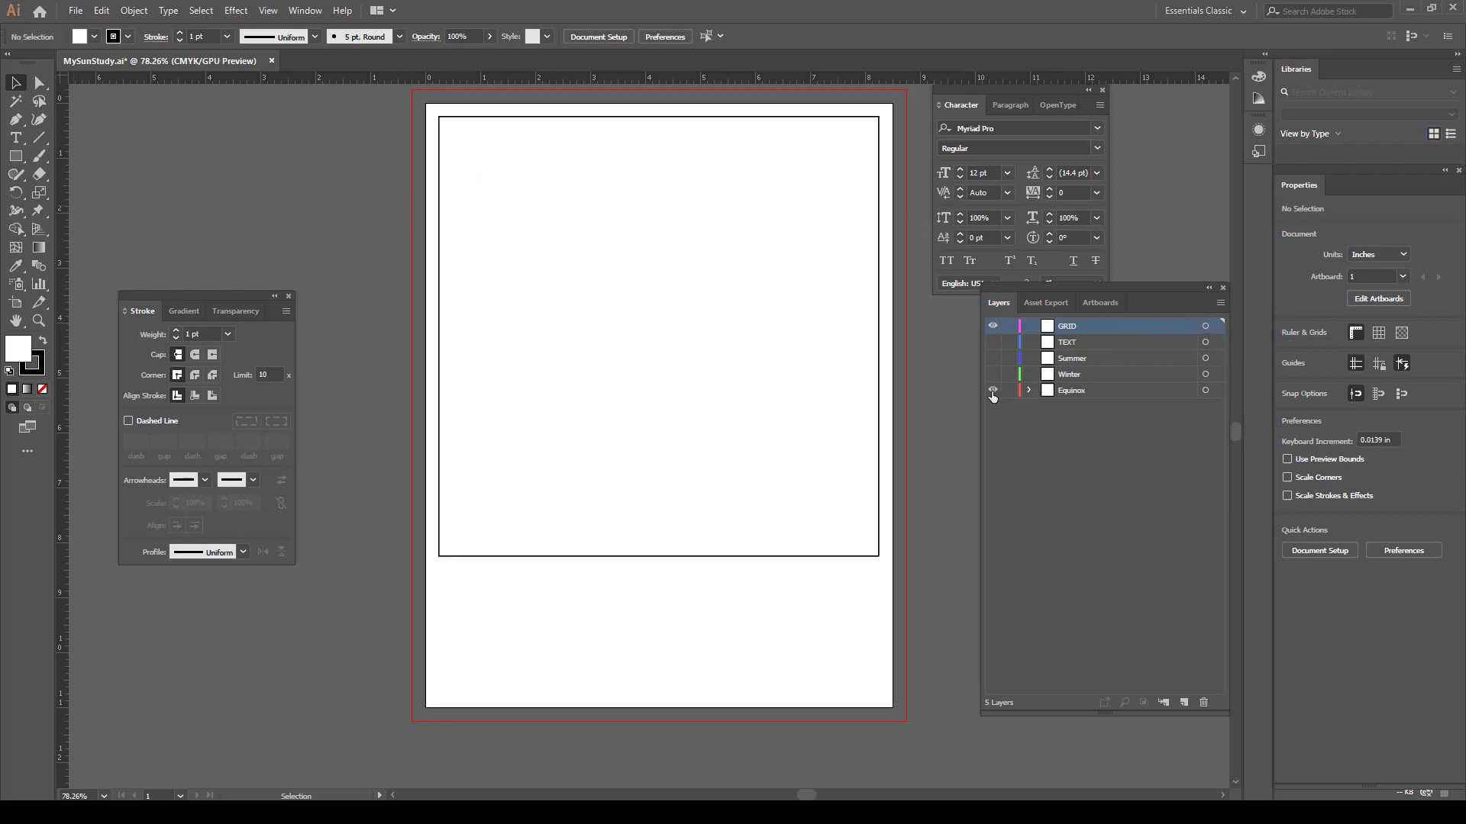
{"action": "left_click", "coordinate": [1028, 391]}
{"action": "left_click", "coordinate": [1096, 406]}
{"action": "left_click_drag", "start_coordinate": [1096, 406], "coordinate": [1105, 327]}
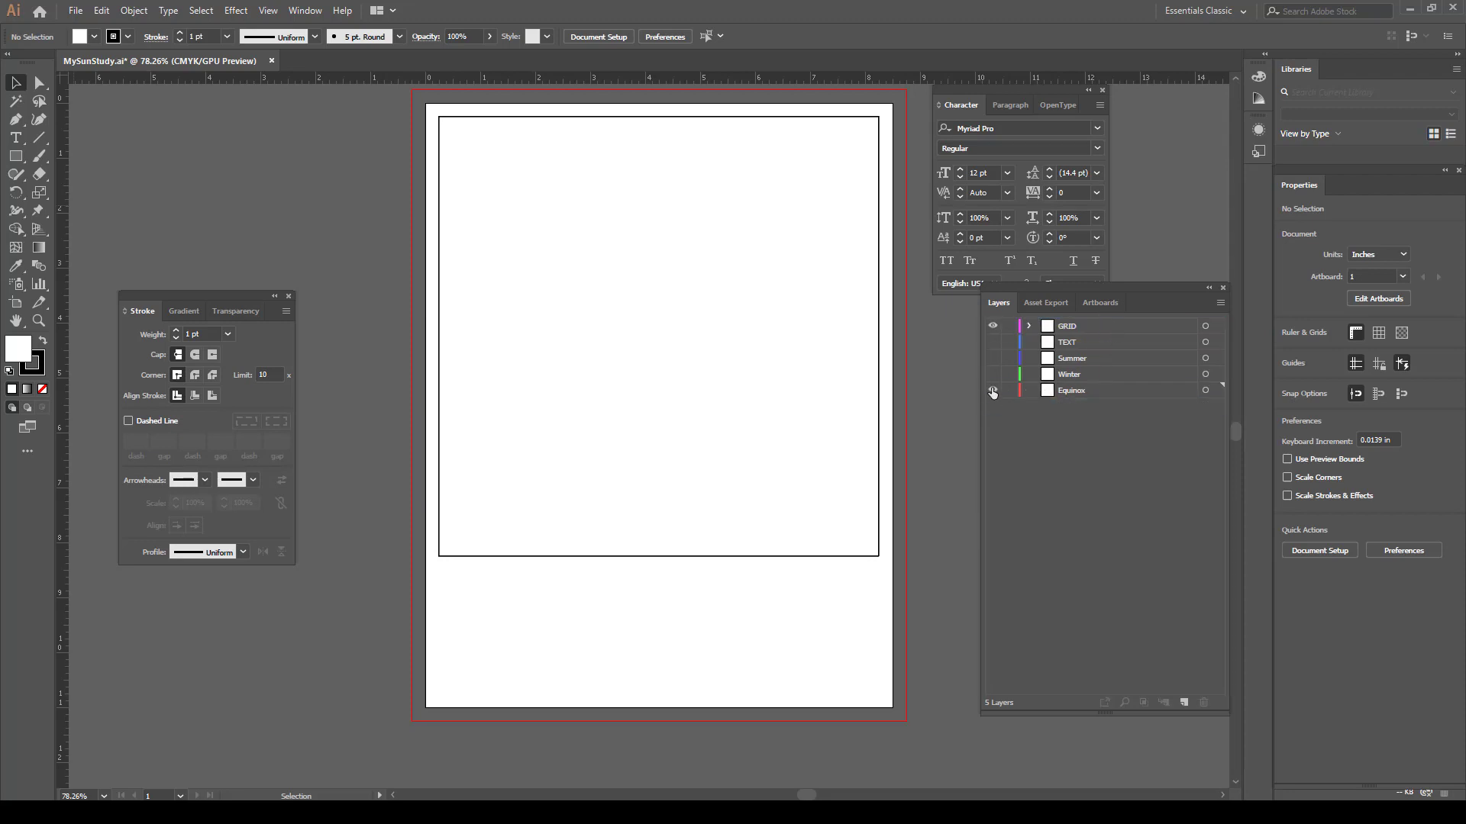
{"action": "left_click", "coordinate": [1205, 328]}
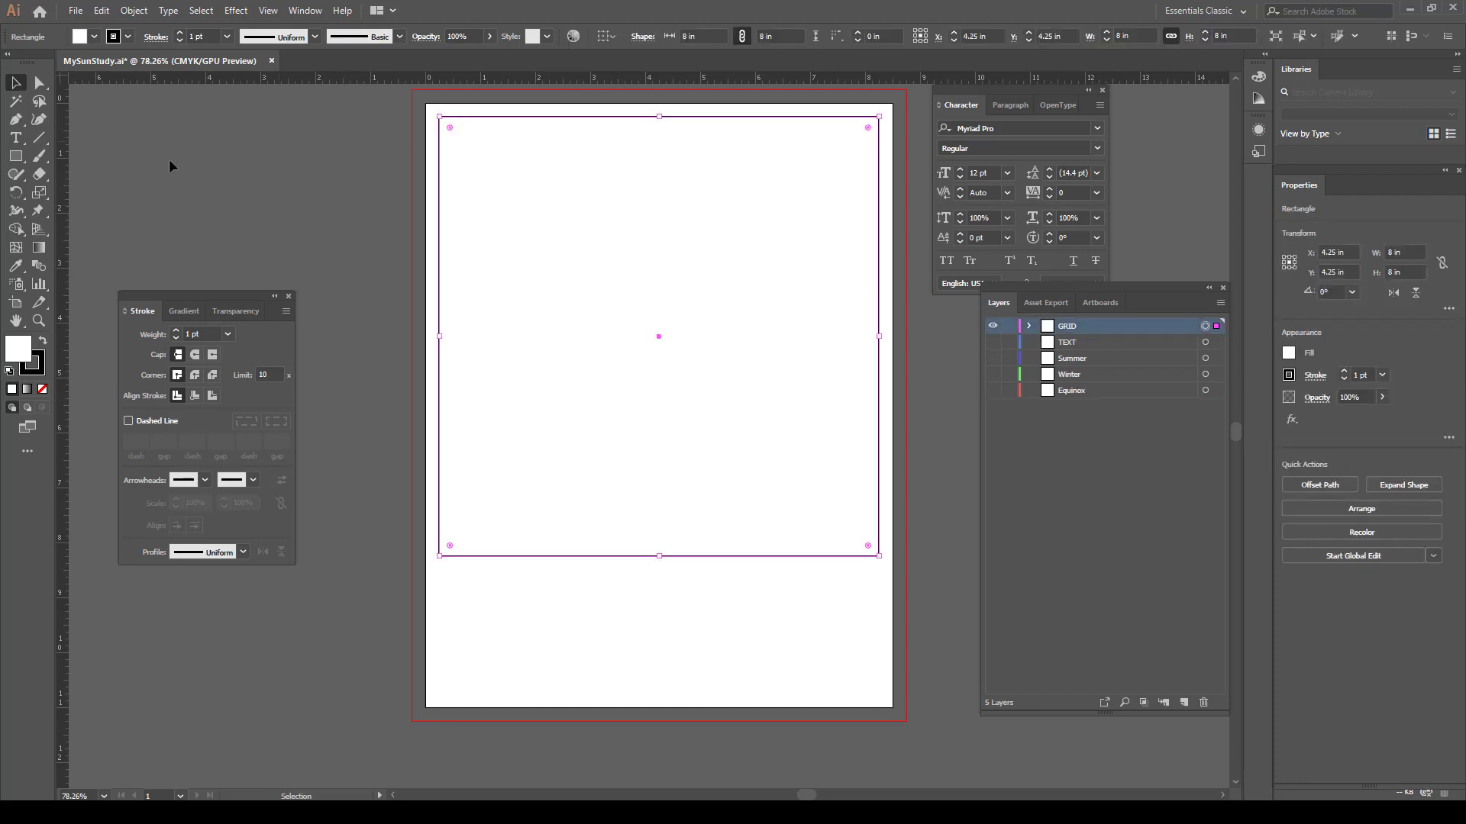
Place vertical guides on the square's left and right edges and a horizontal guide on its top edge
{"action": "left_click_drag", "start_coordinate": [64, 192], "coordinate": [74, 191]}
{"action": "left_click_drag", "start_coordinate": [430, 184], "coordinate": [439, 178]}
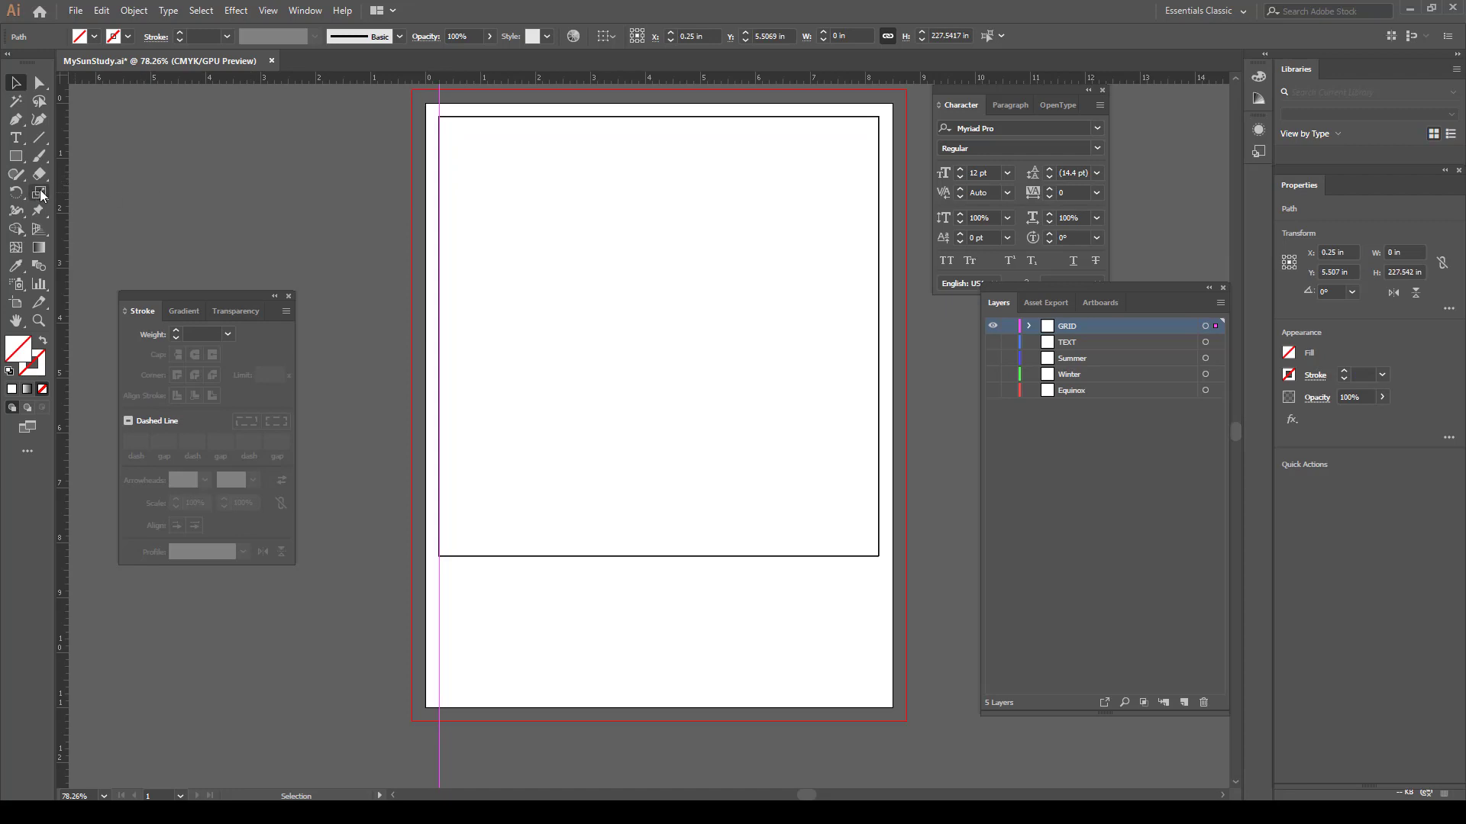
{"action": "left_click_drag", "start_coordinate": [65, 200], "coordinate": [878, 206]}
{"action": "left_click_drag", "start_coordinate": [749, 76], "coordinate": [745, 116]}
{"action": "left_click", "coordinate": [327, 190]}
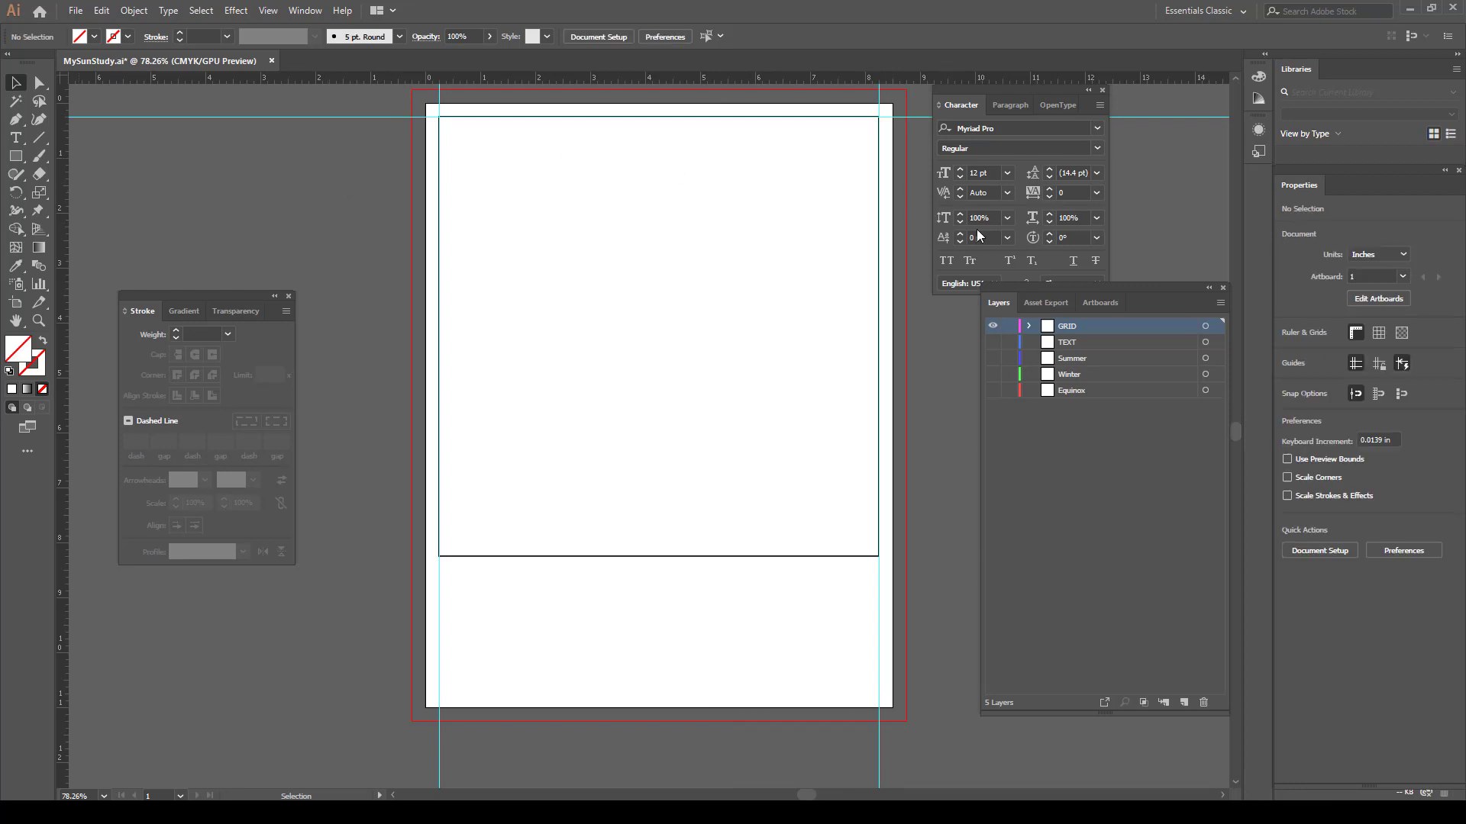
Make the Summer layer visible and active
{"action": "left_click", "coordinate": [1107, 358]}
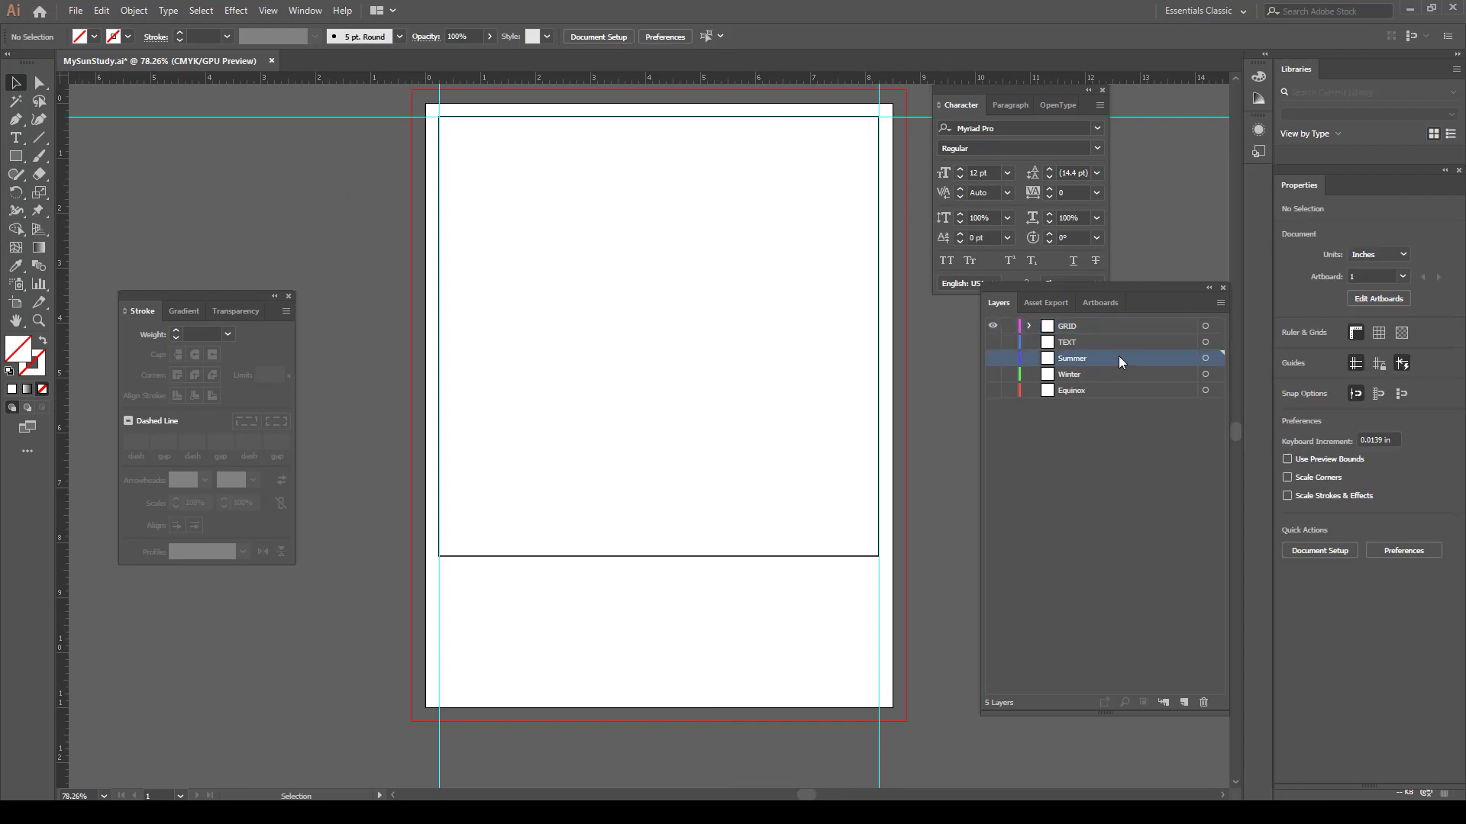
{"action": "left_click", "coordinate": [991, 358]}
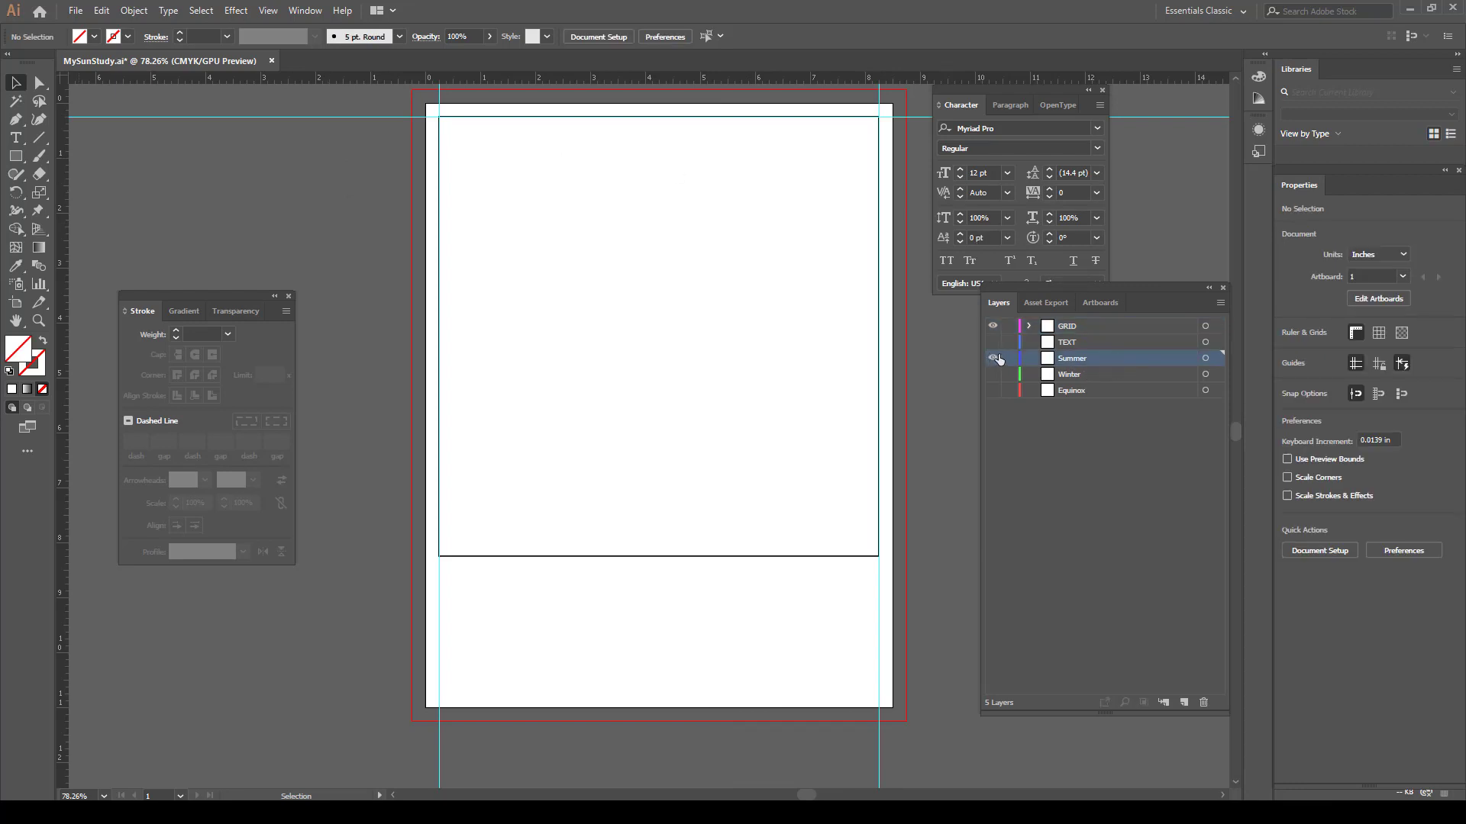
{"action": "left_click", "coordinate": [1203, 359]}
Switch to File Explorer and check how the image folders inside Sun Studies are named
{"action": "left_click", "coordinate": [458, 812]}
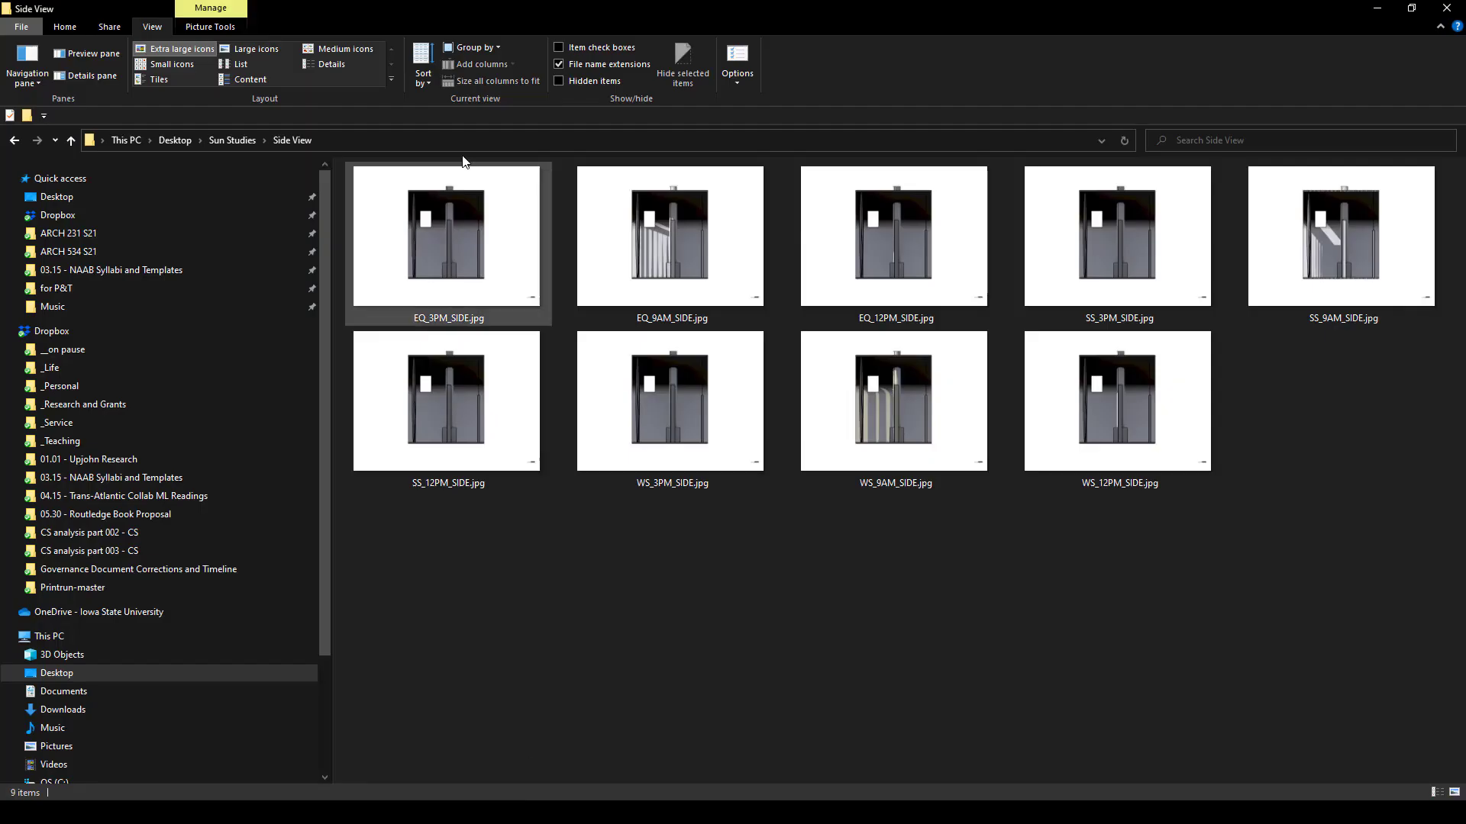
{"action": "left_click", "coordinate": [233, 139]}
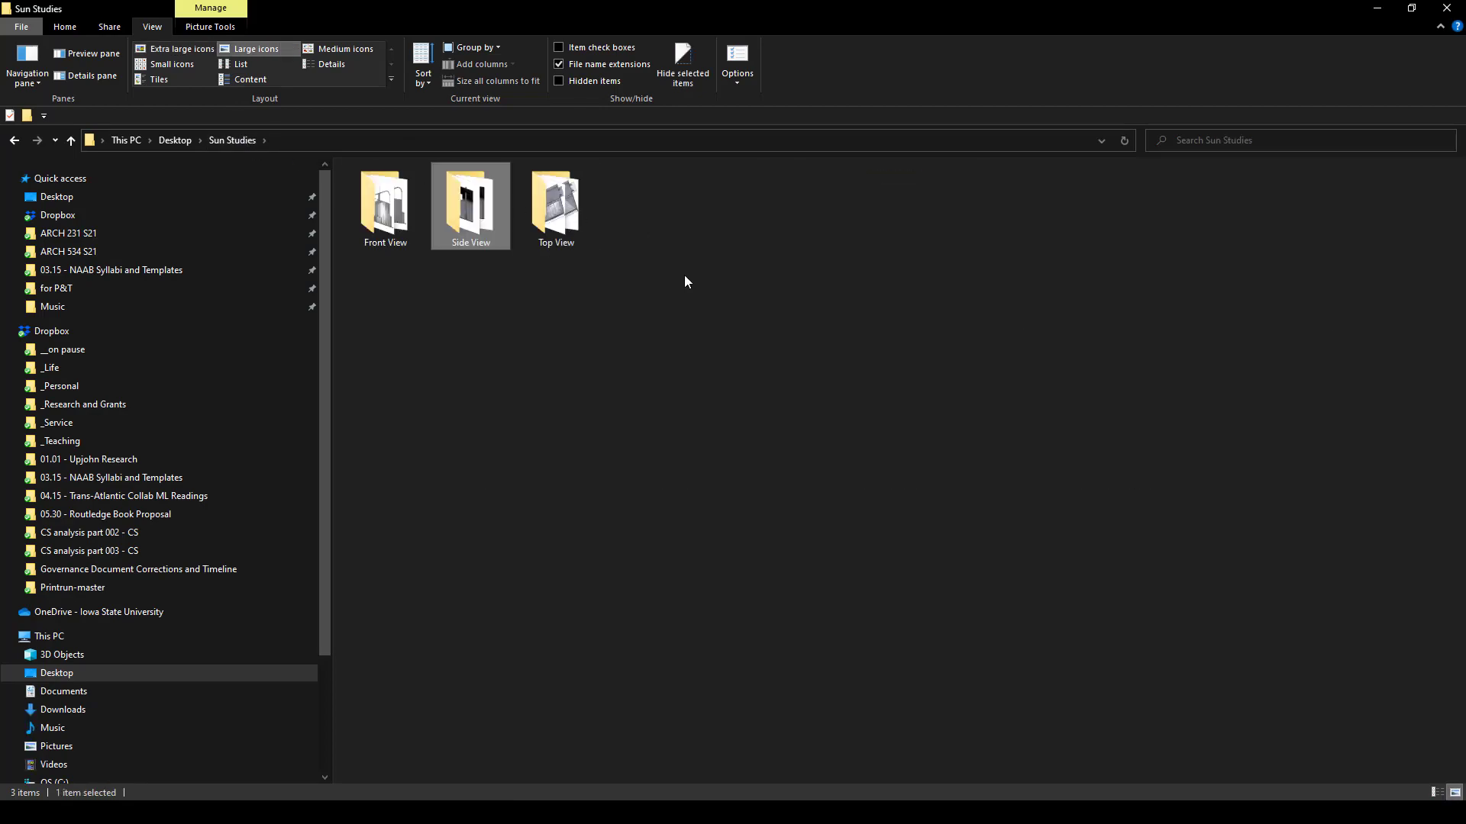
{"action": "left_click", "coordinate": [1377, 7]}
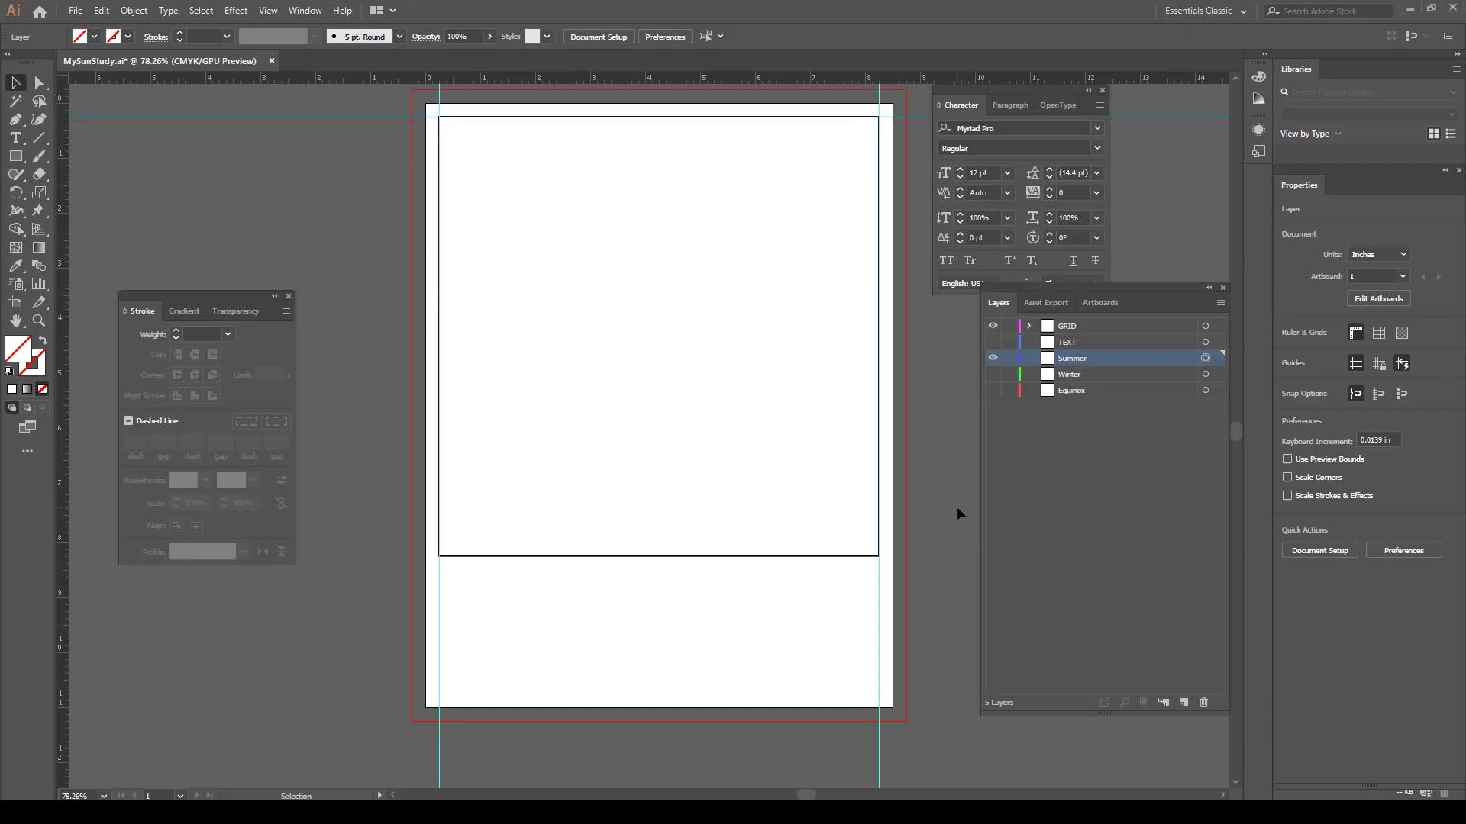
Rename the Summer layer as Front, the Winter layer as Side and the Equinox layer as Top
{"action": "double_click", "coordinate": [1076, 357]}
{"action": "type", "text": "Front"}
{"action": "double_click", "coordinate": [1082, 377]}
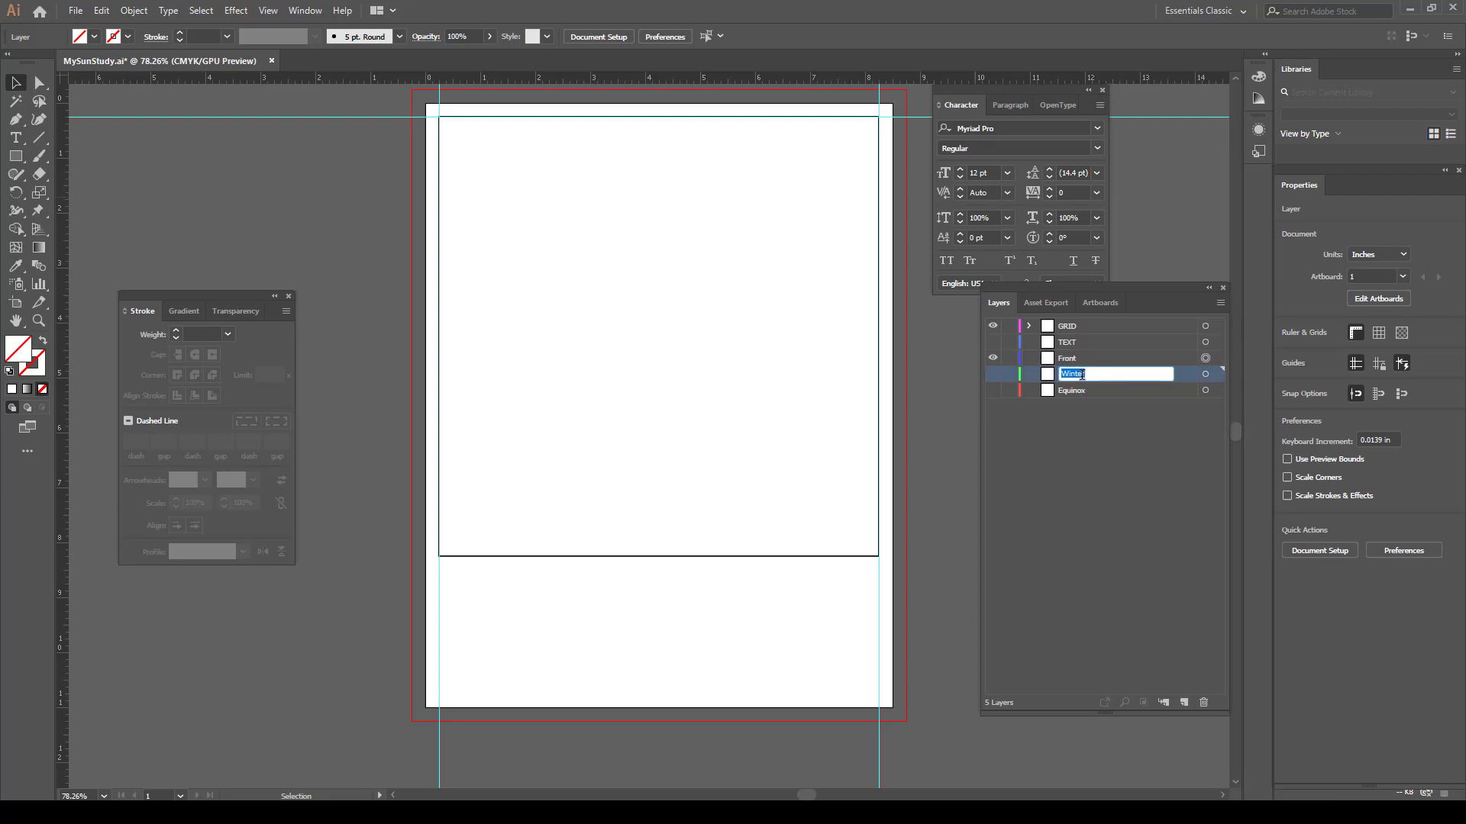
{"action": "type", "text": "Side"}
{"action": "key", "text": "Return"}
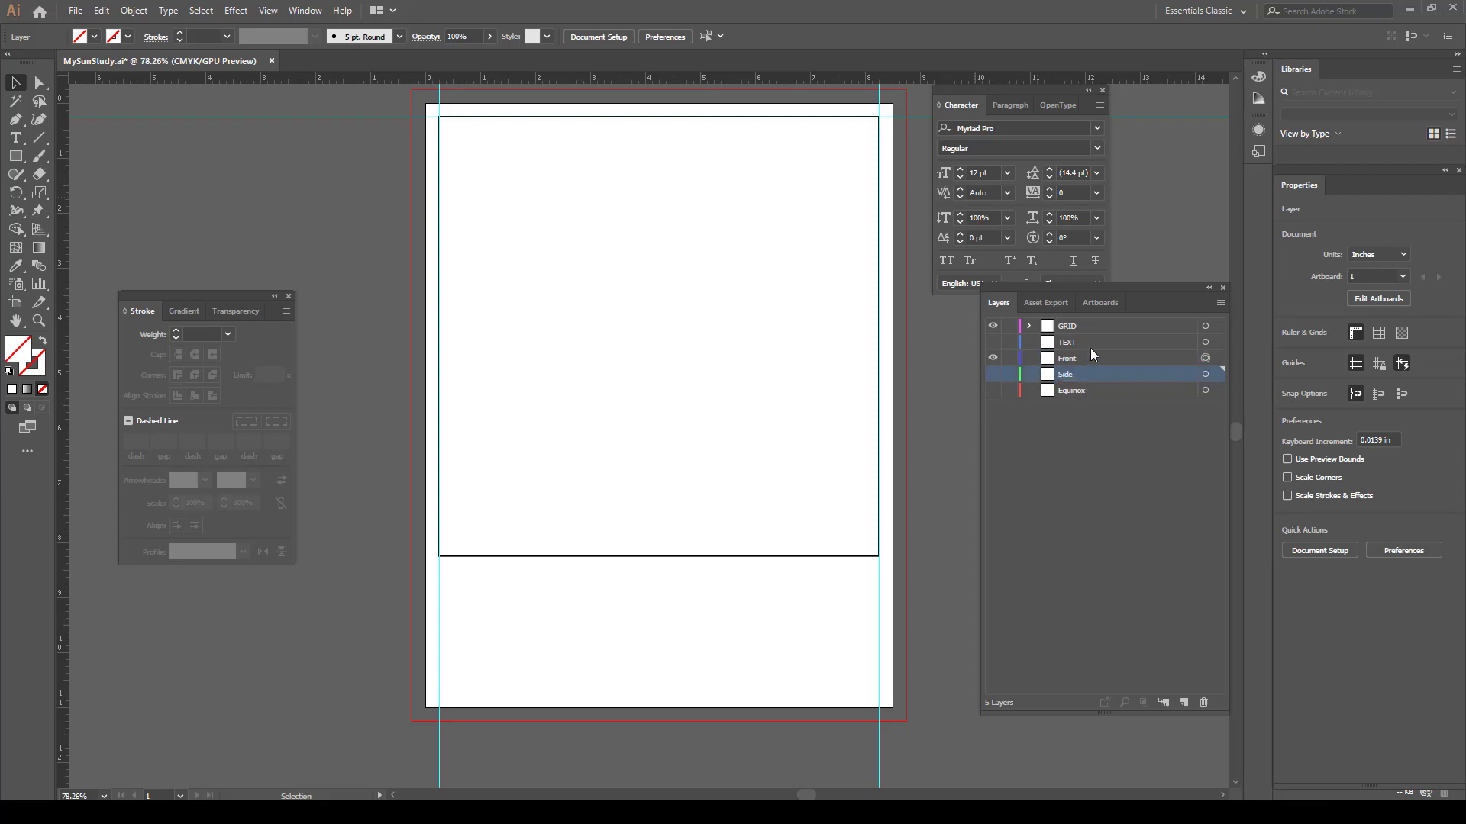
{"action": "double_click", "coordinate": [1075, 388]}
{"action": "type", "text": "Top"}
{"action": "key", "text": "Return"}
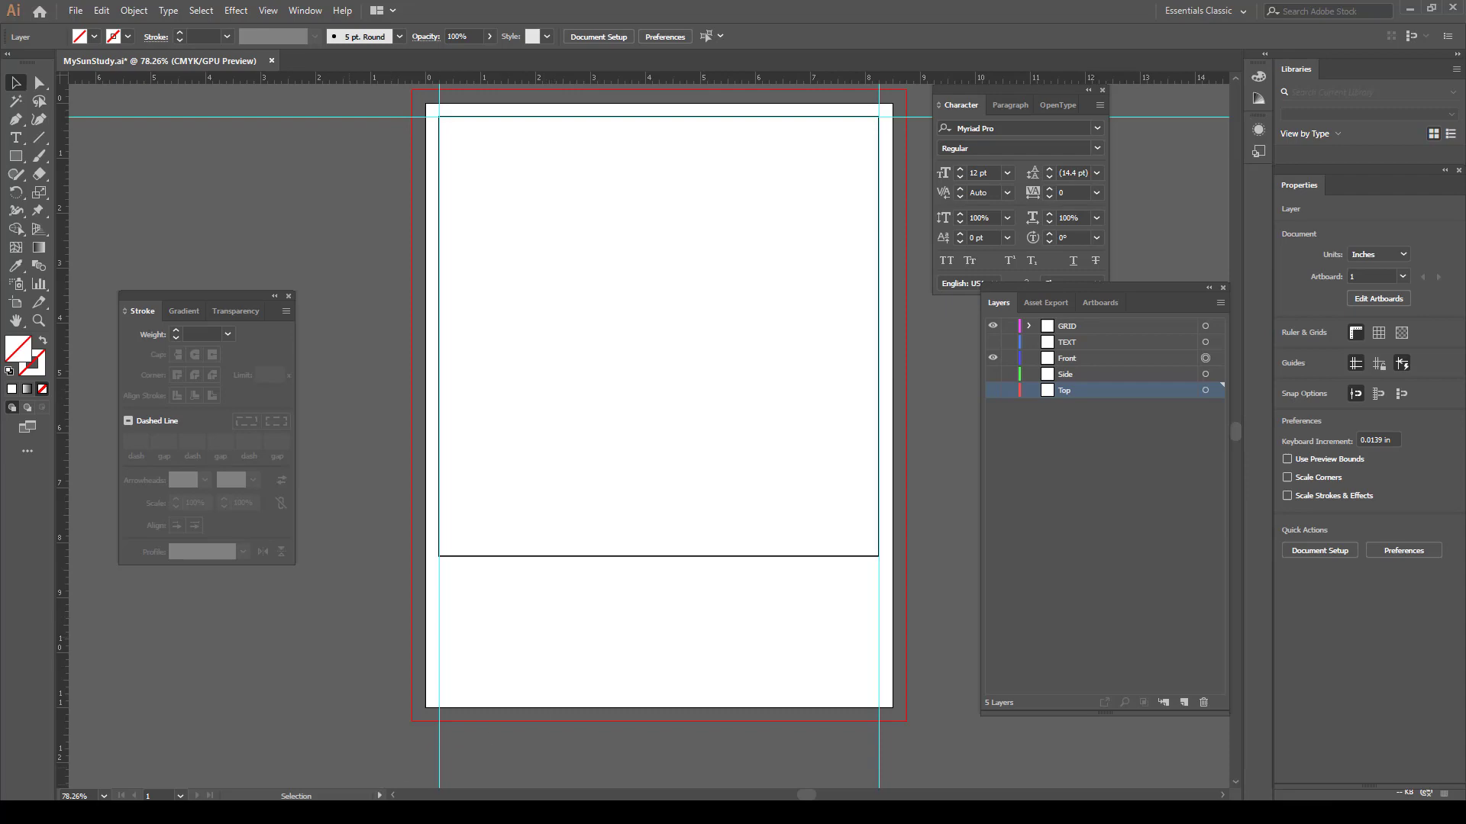
Switch to File Explorer and open the Front View folder inside Sun Studies
{"action": "left_click", "coordinate": [527, 812]}
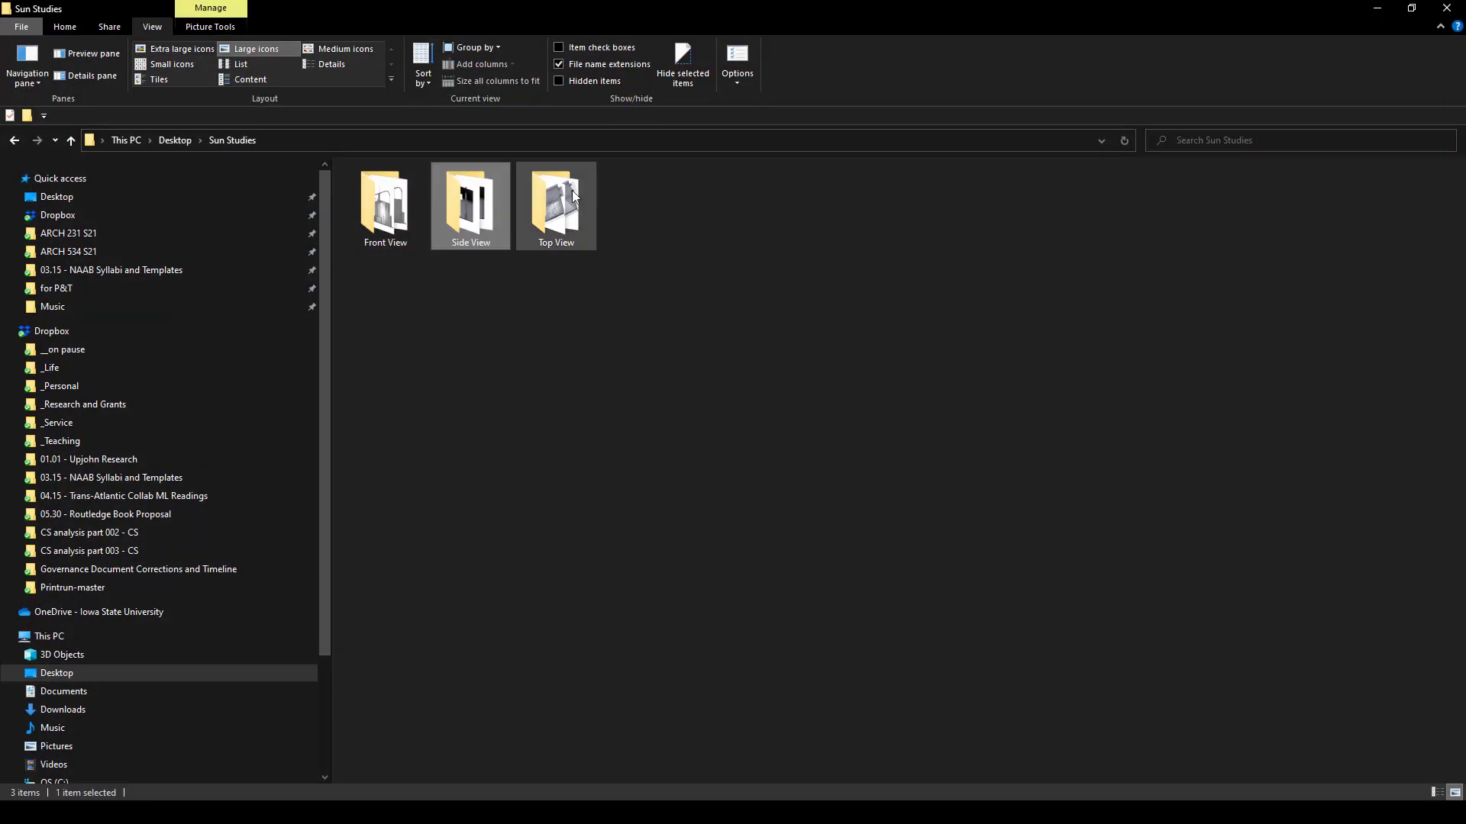
{"action": "left_click", "coordinate": [579, 200]}
{"action": "double_click", "coordinate": [385, 204]}
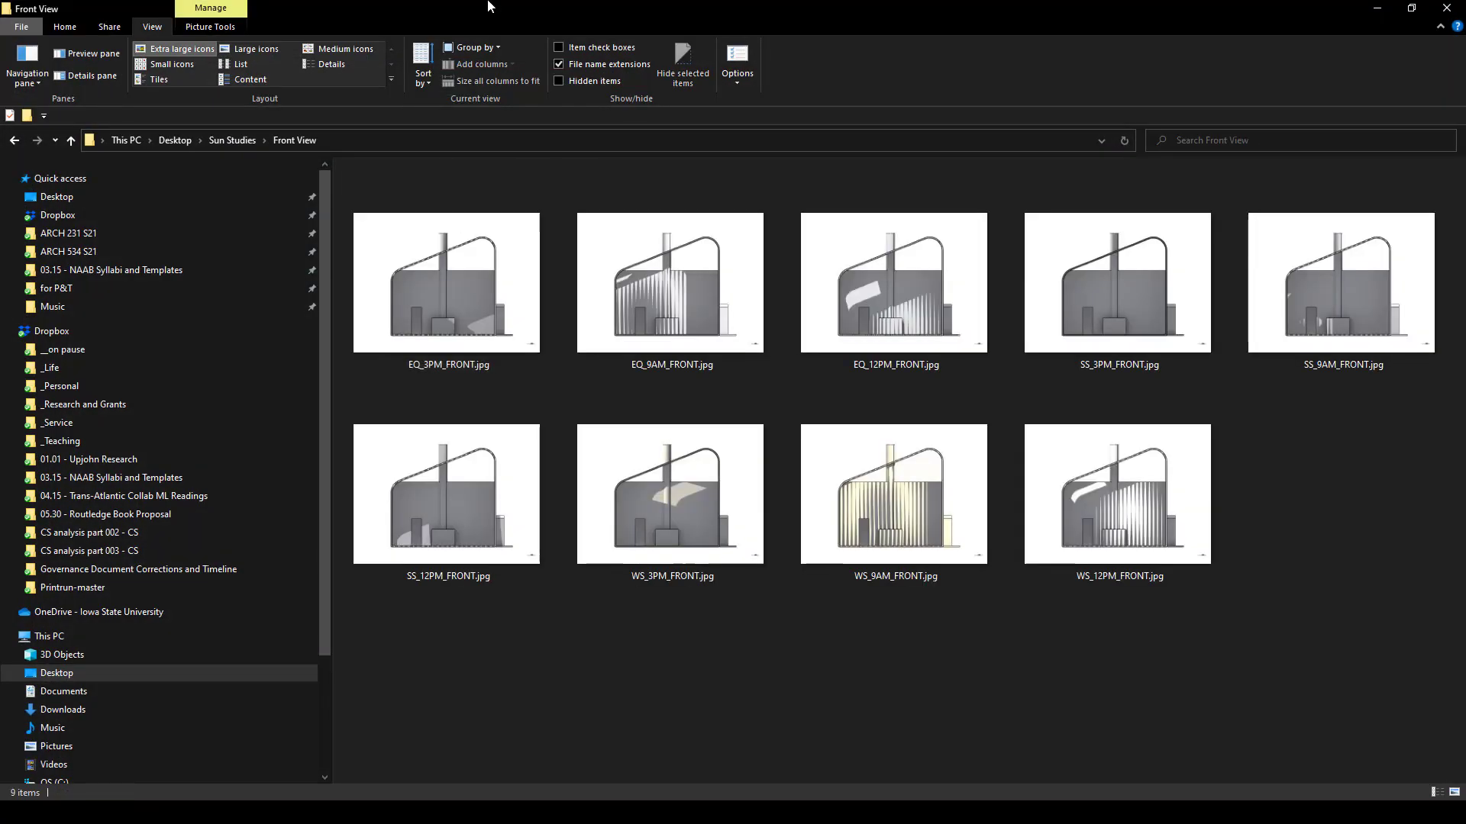
Place all nine images from the Front View folder together onto the artboard in the Front layer
{"action": "left_click_drag", "start_coordinate": [489, 6], "coordinate": [724, 441]}
{"action": "left_click", "coordinate": [1085, 355]}
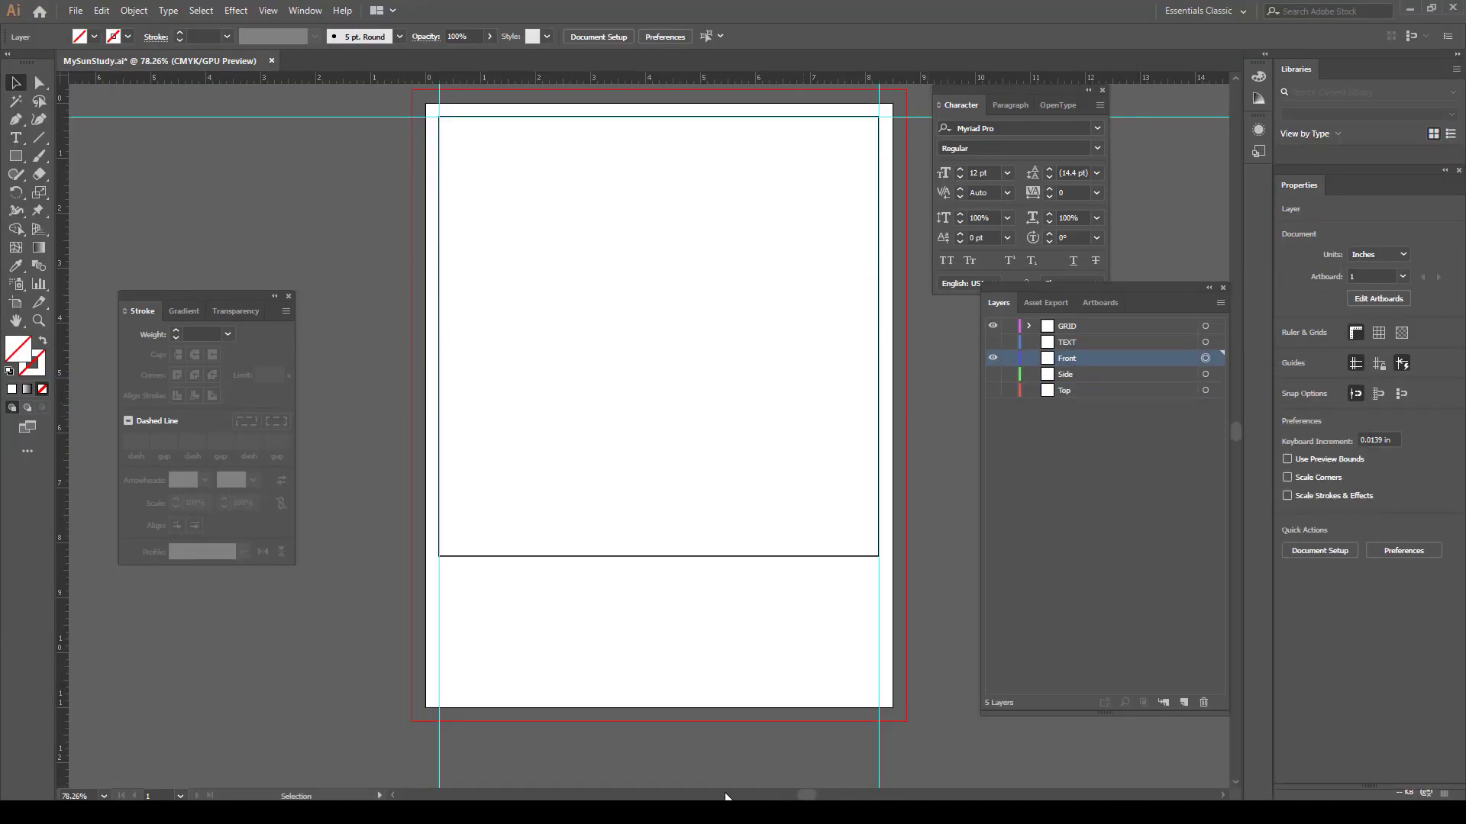
{"action": "left_click", "coordinate": [527, 812]}
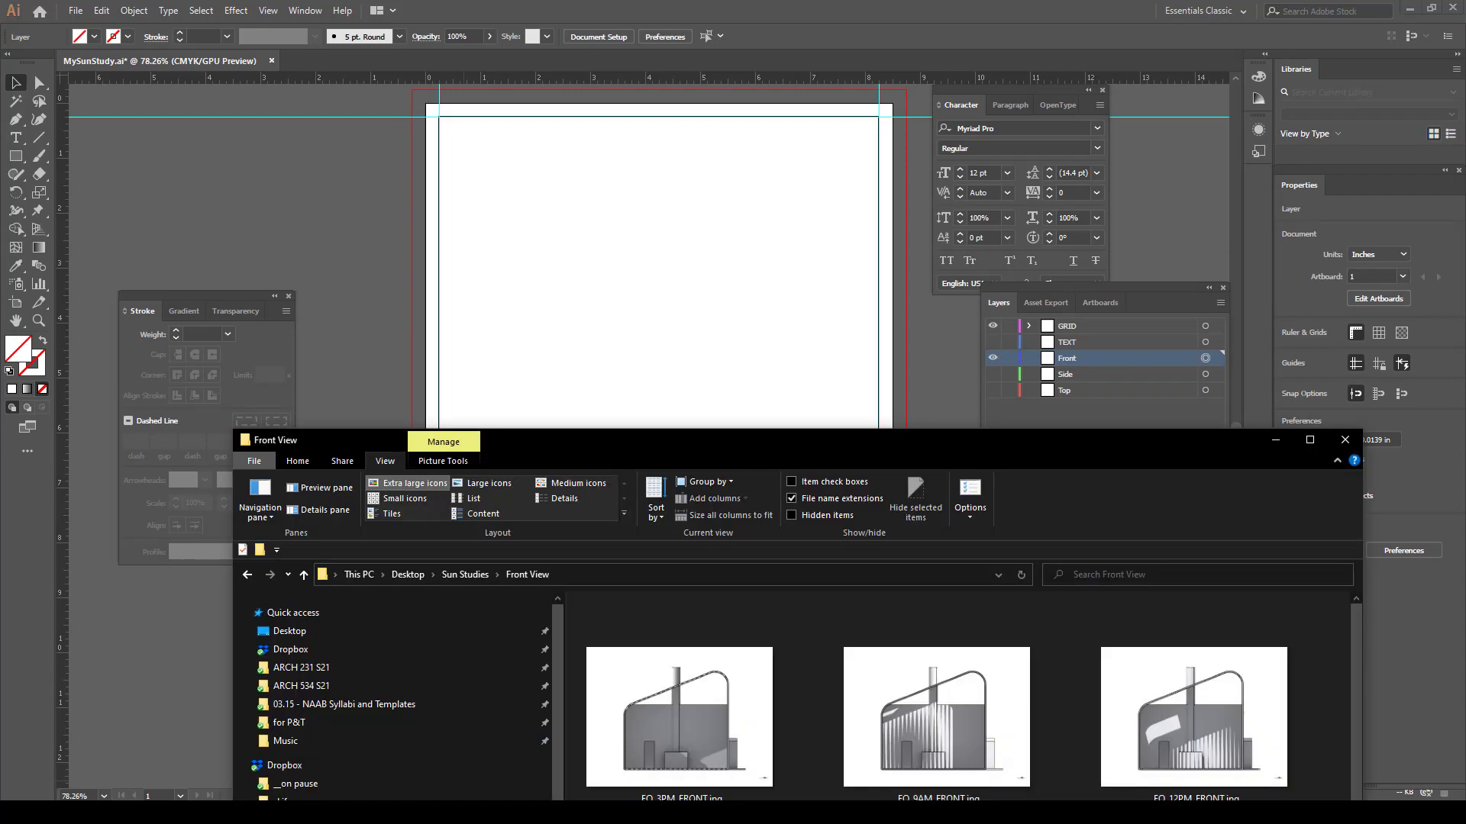
{"action": "left_click_drag", "start_coordinate": [751, 450], "coordinate": [823, 178]}
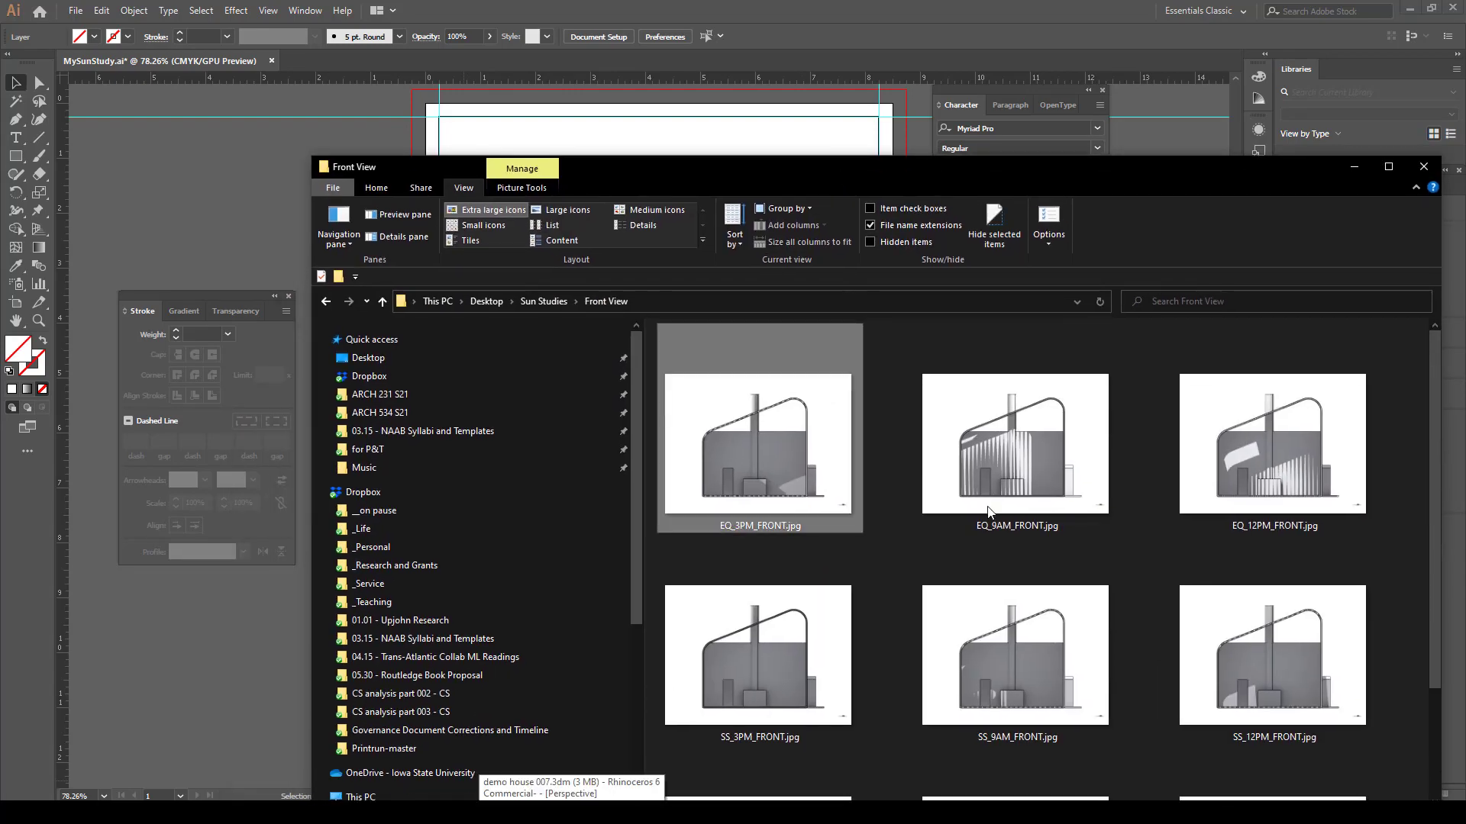
{"action": "scroll", "coordinate": [1016, 496], "scroll_direction": "down", "scroll_amount": 2}
{"action": "scroll", "coordinate": [1281, 706], "scroll_direction": "up", "scroll_amount": 2}
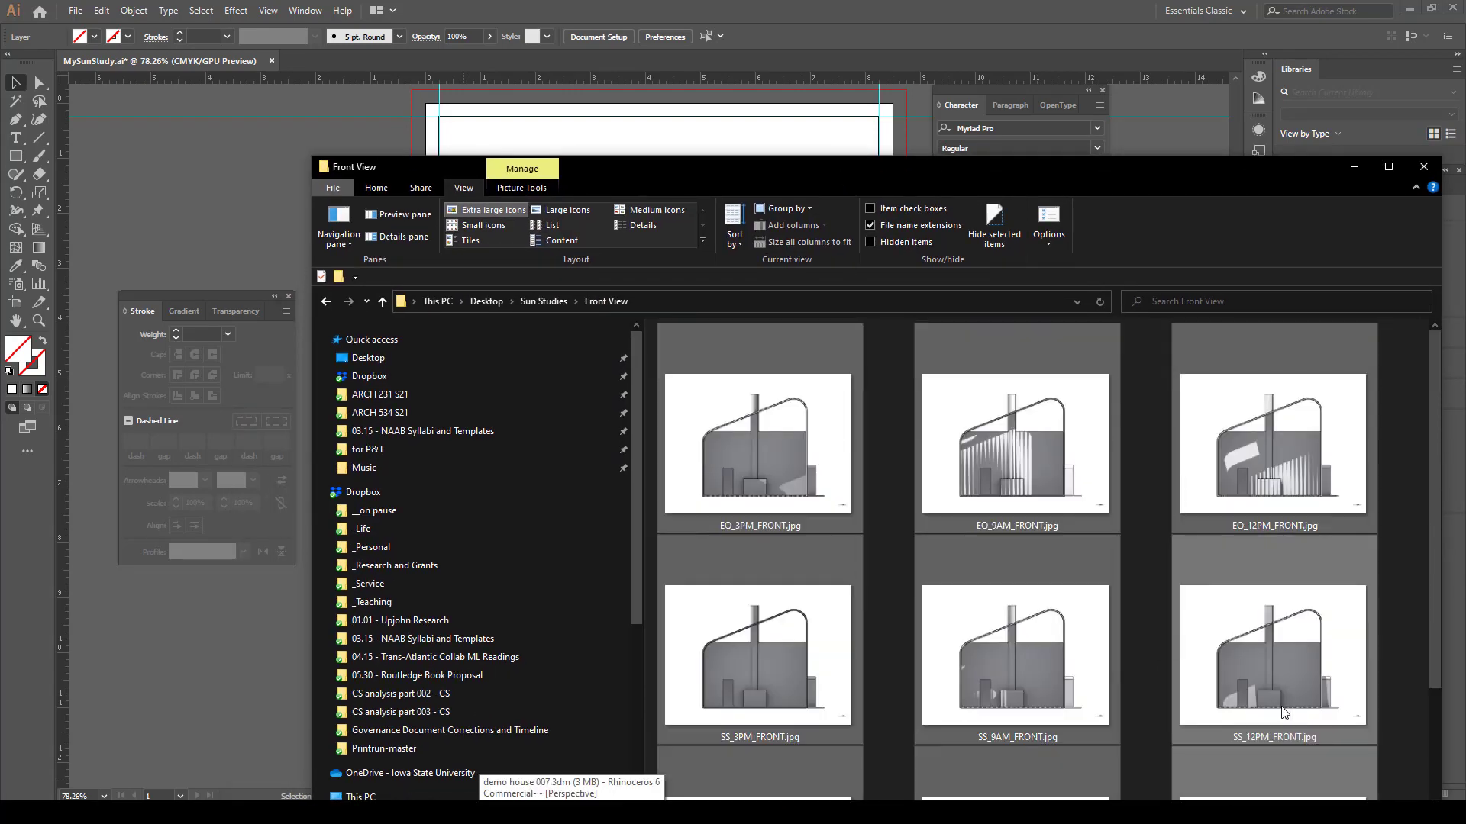
{"action": "left_click_drag", "start_coordinate": [891, 163], "coordinate": [1051, 499]}
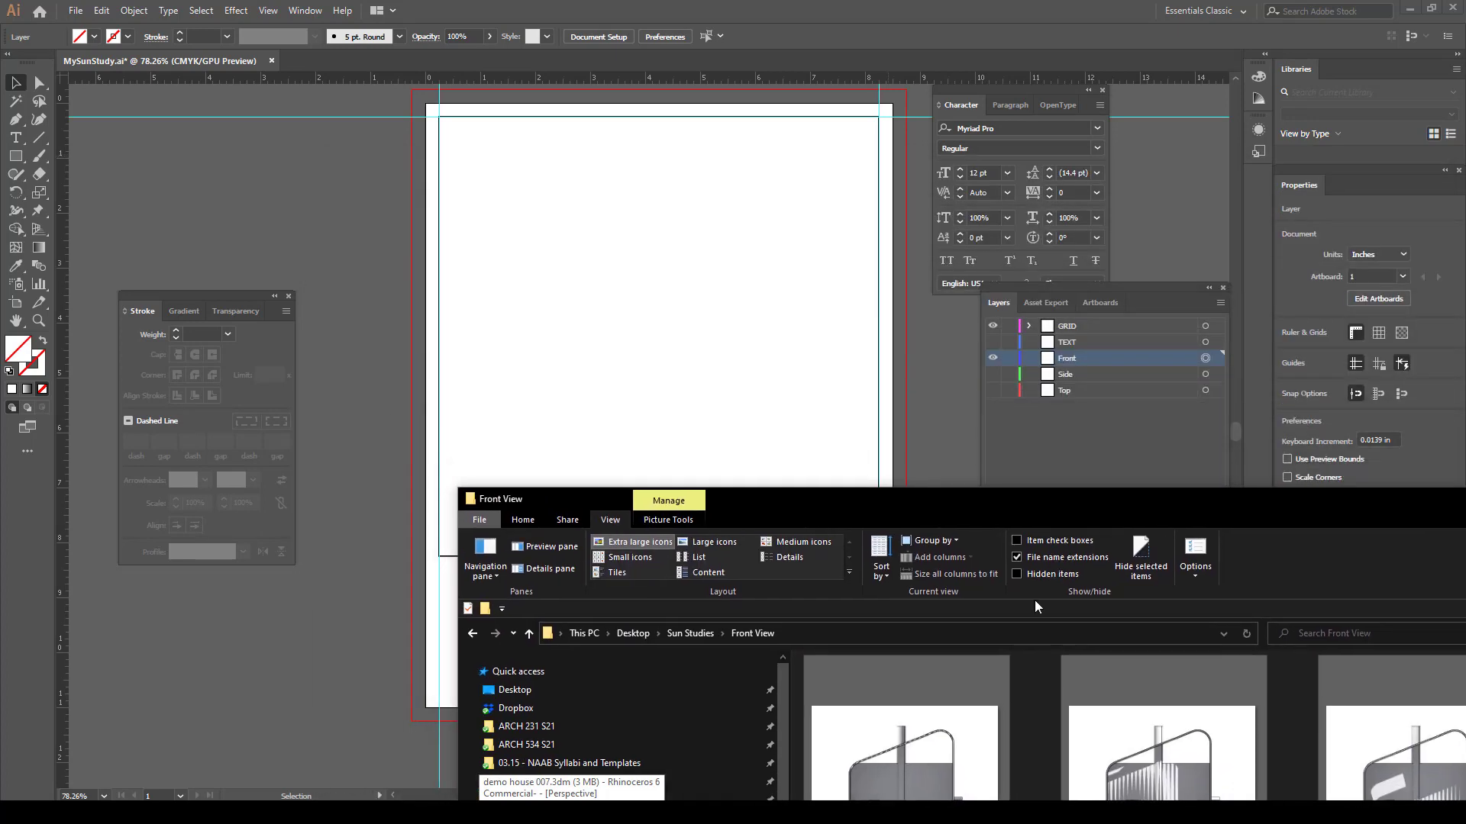
{"action": "left_click_drag", "start_coordinate": [909, 725], "coordinate": [710, 351]}
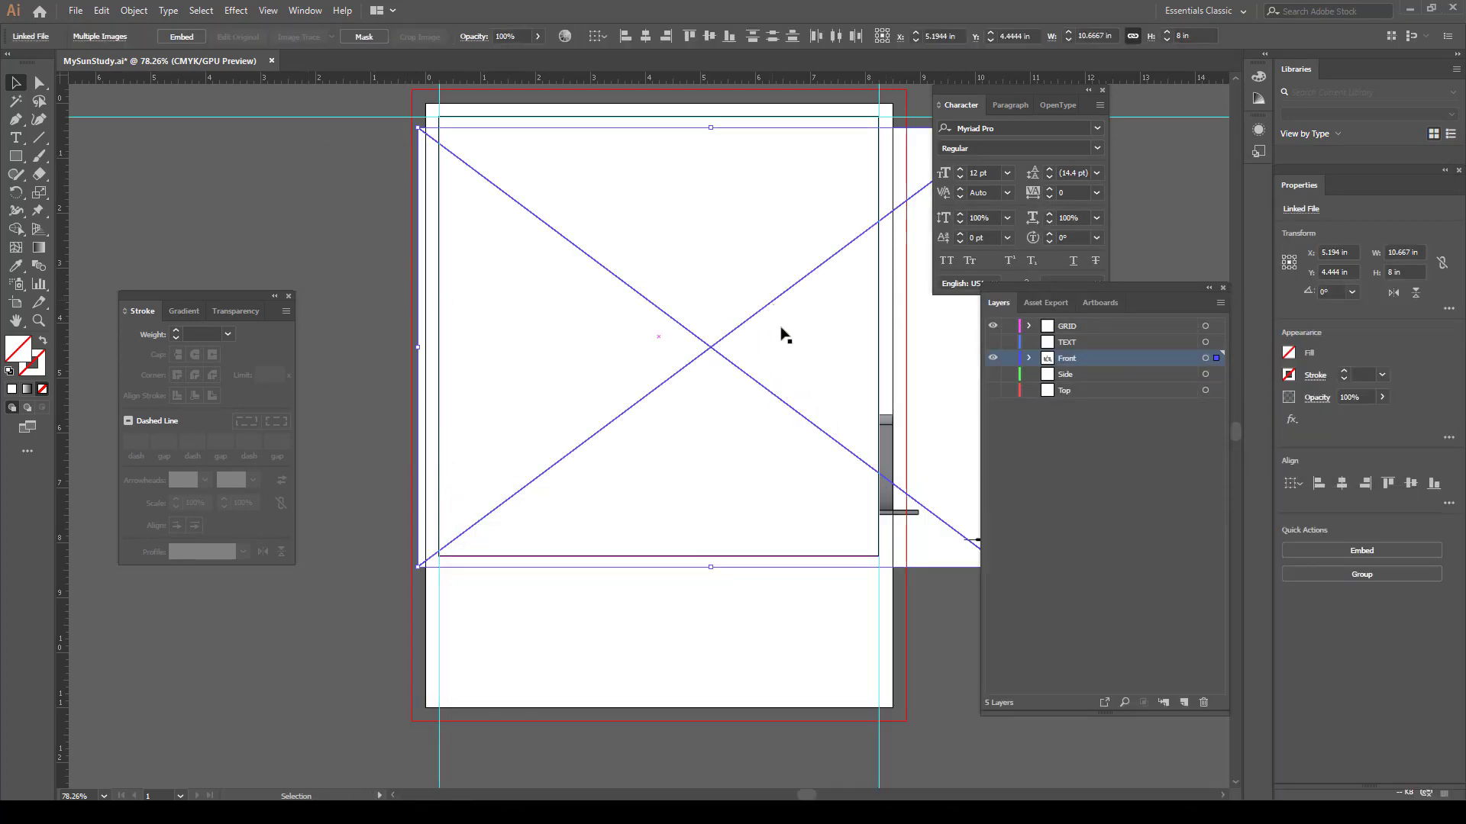
Expand the Front layer to list its linked images, clear the selection and hide the GRID layer
{"action": "left_click", "coordinate": [1028, 358]}
{"action": "left_click", "coordinate": [1028, 358]}
{"action": "left_click", "coordinate": [1028, 358]}
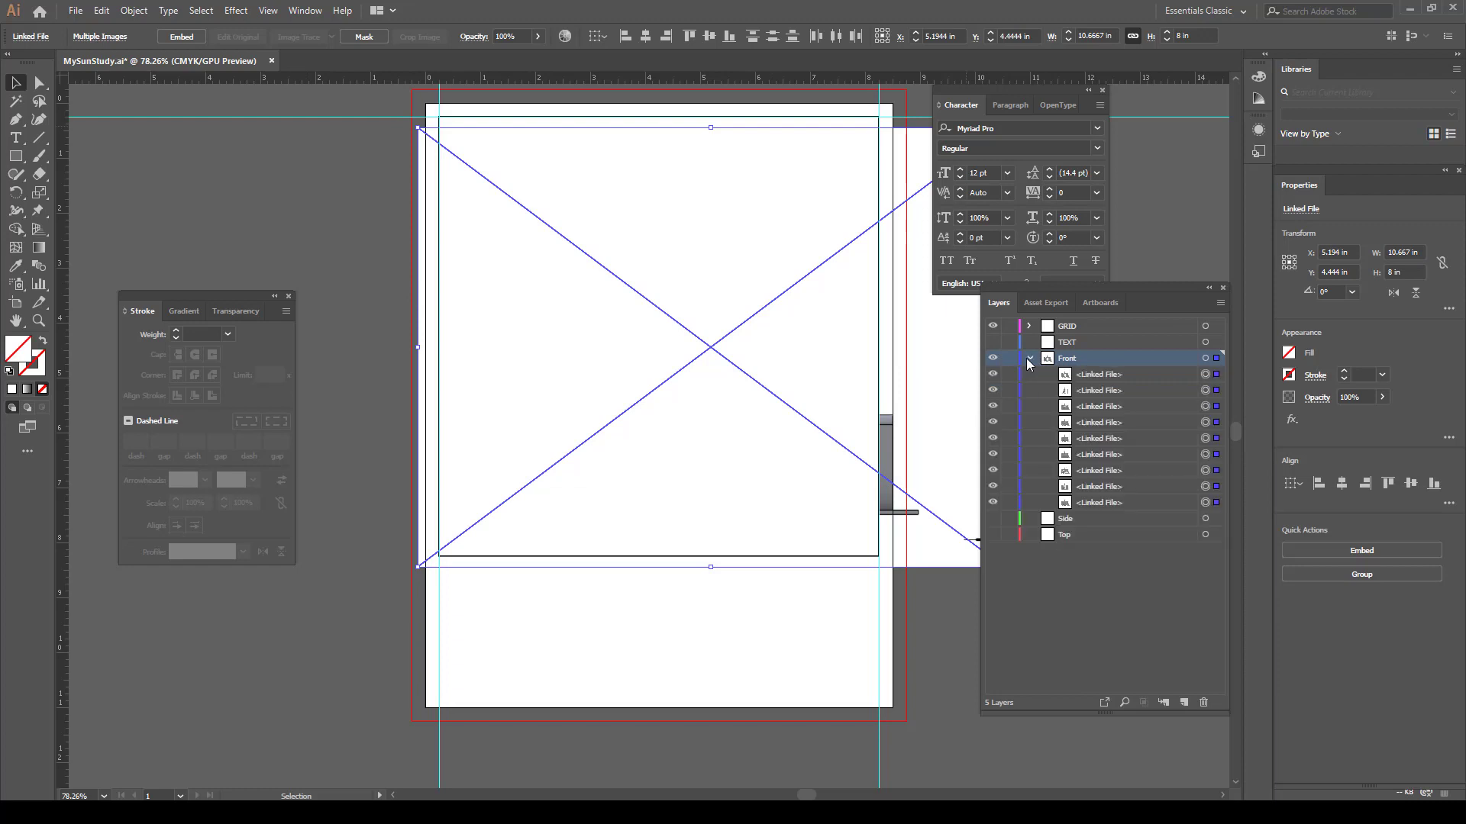
{"action": "left_click", "coordinate": [298, 260]}
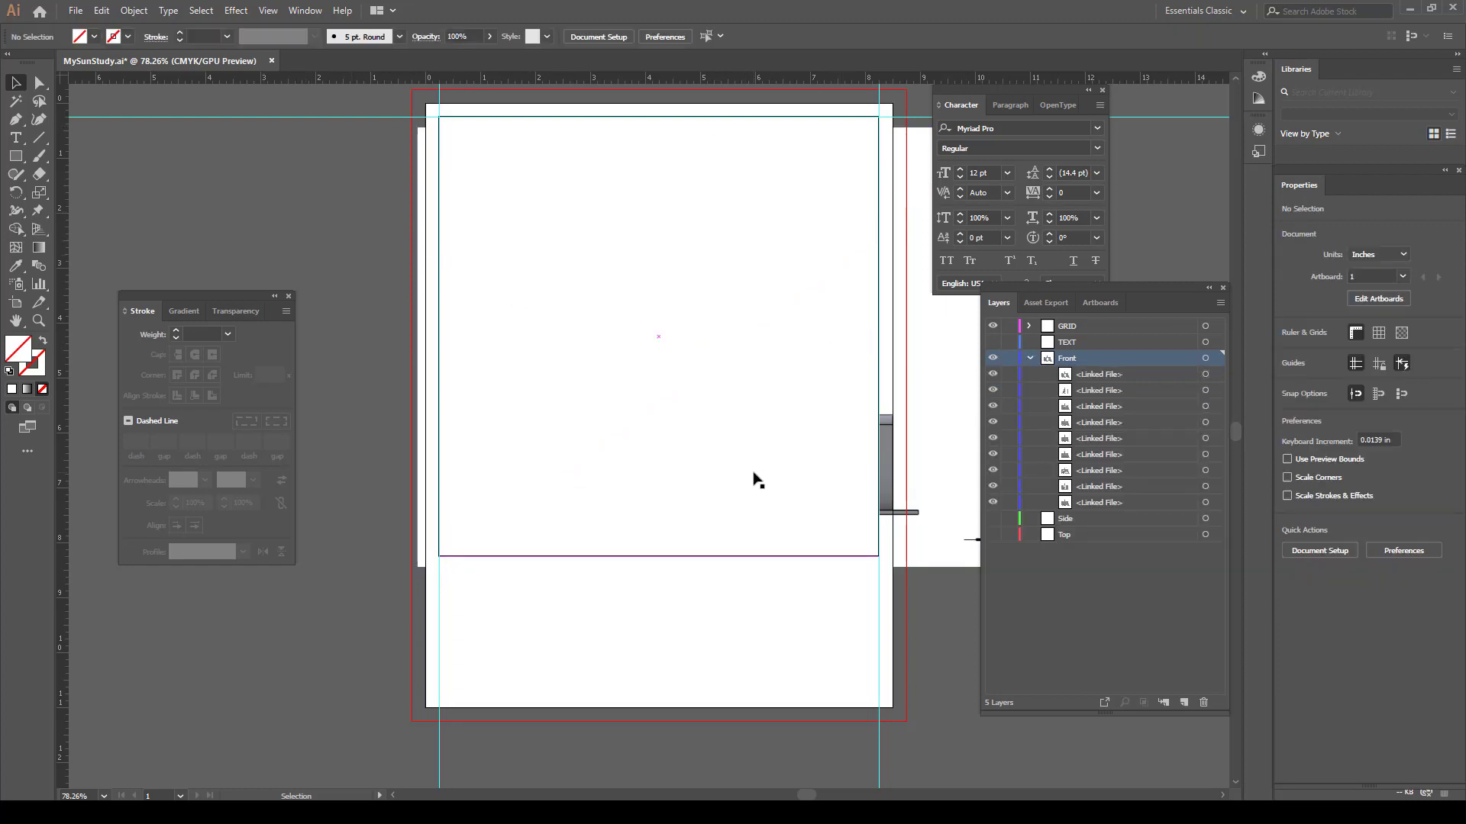
{"action": "left_click", "coordinate": [993, 327]}
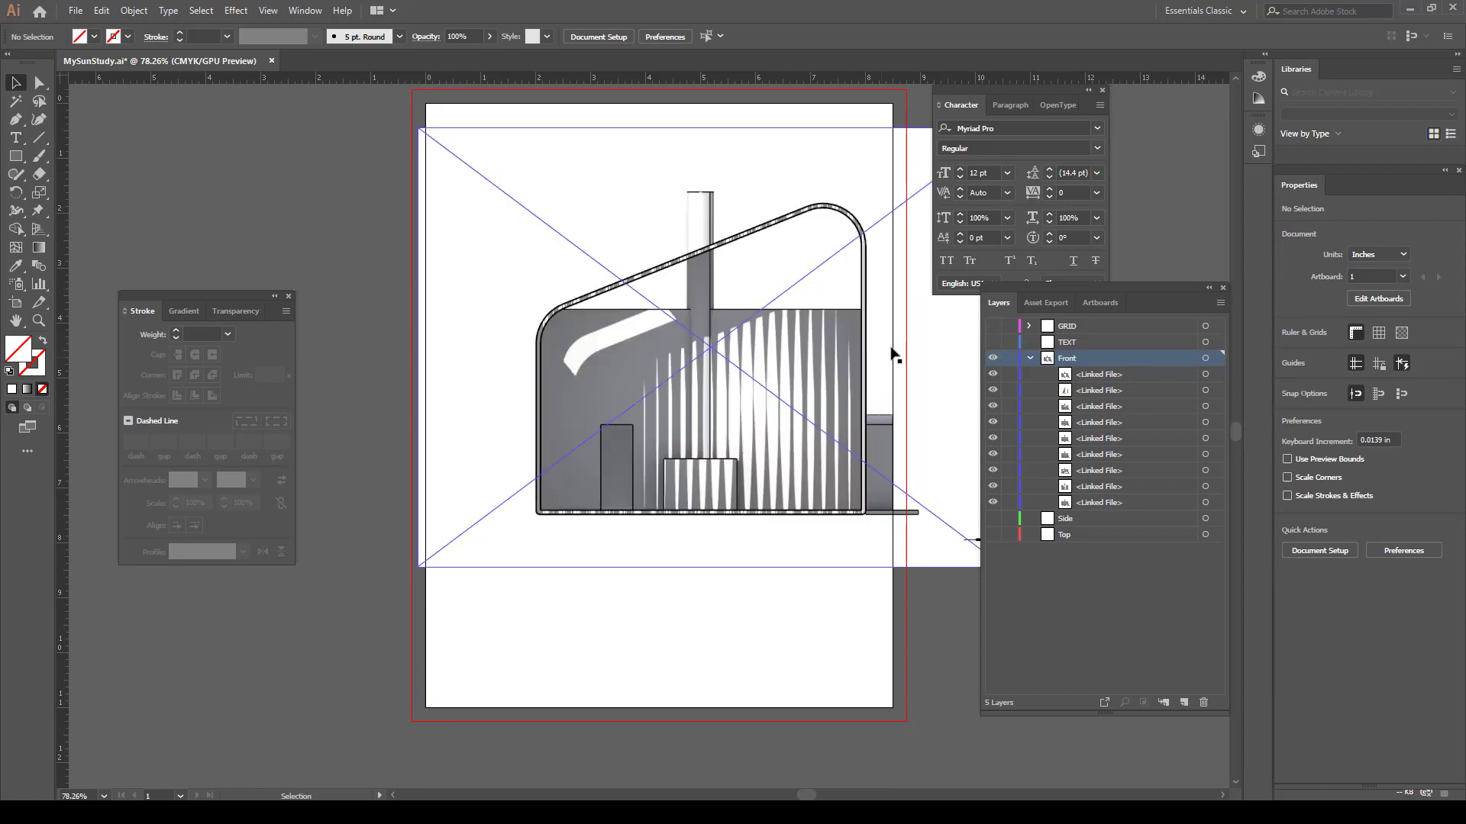
Select all nine linked images in the Front layer and scale them proportionally to a width of 2 in
{"action": "left_click", "coordinate": [1157, 373]}
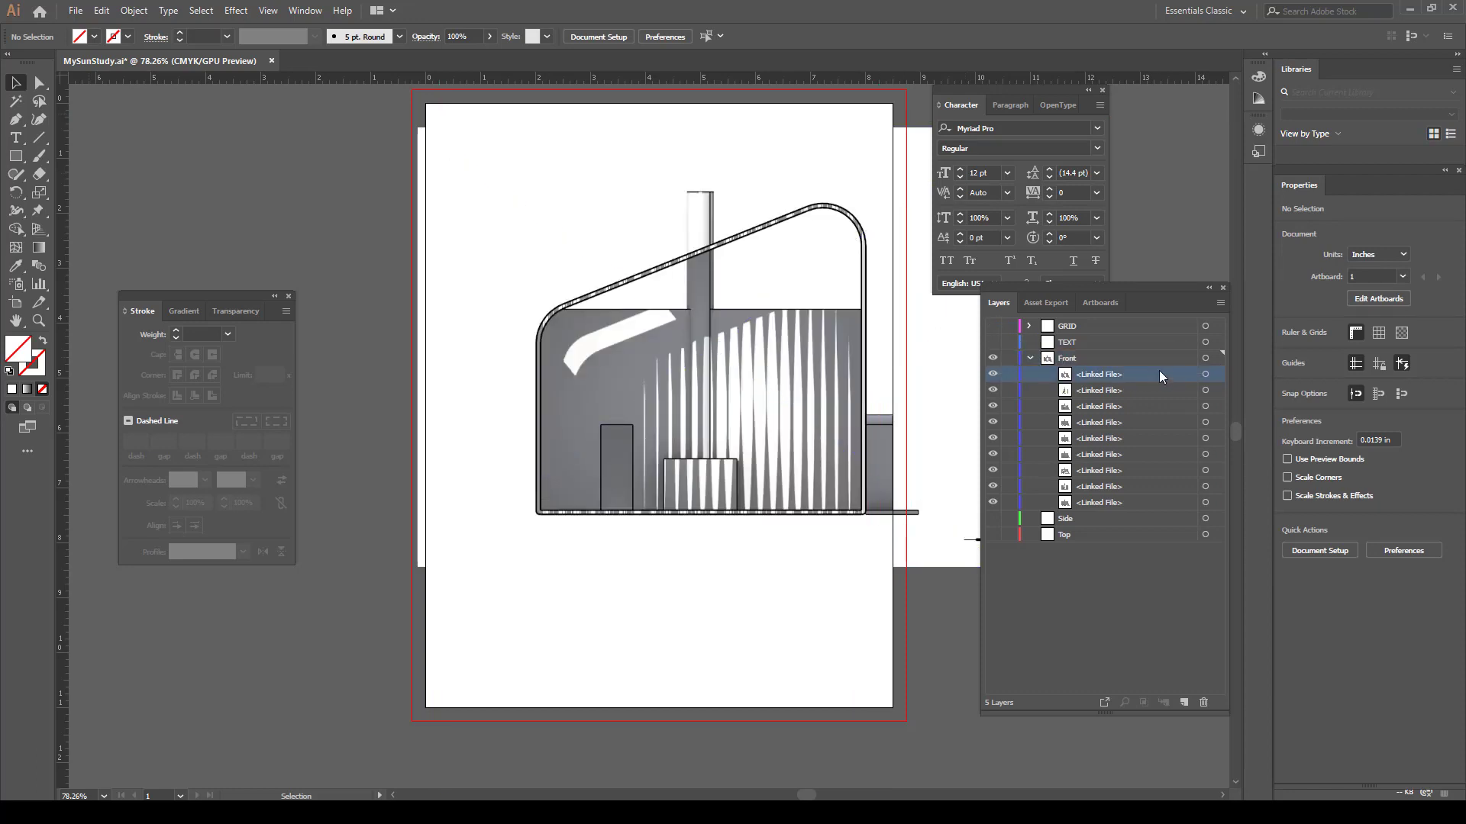
{"action": "left_click", "coordinate": [1132, 501], "text": "shift"}
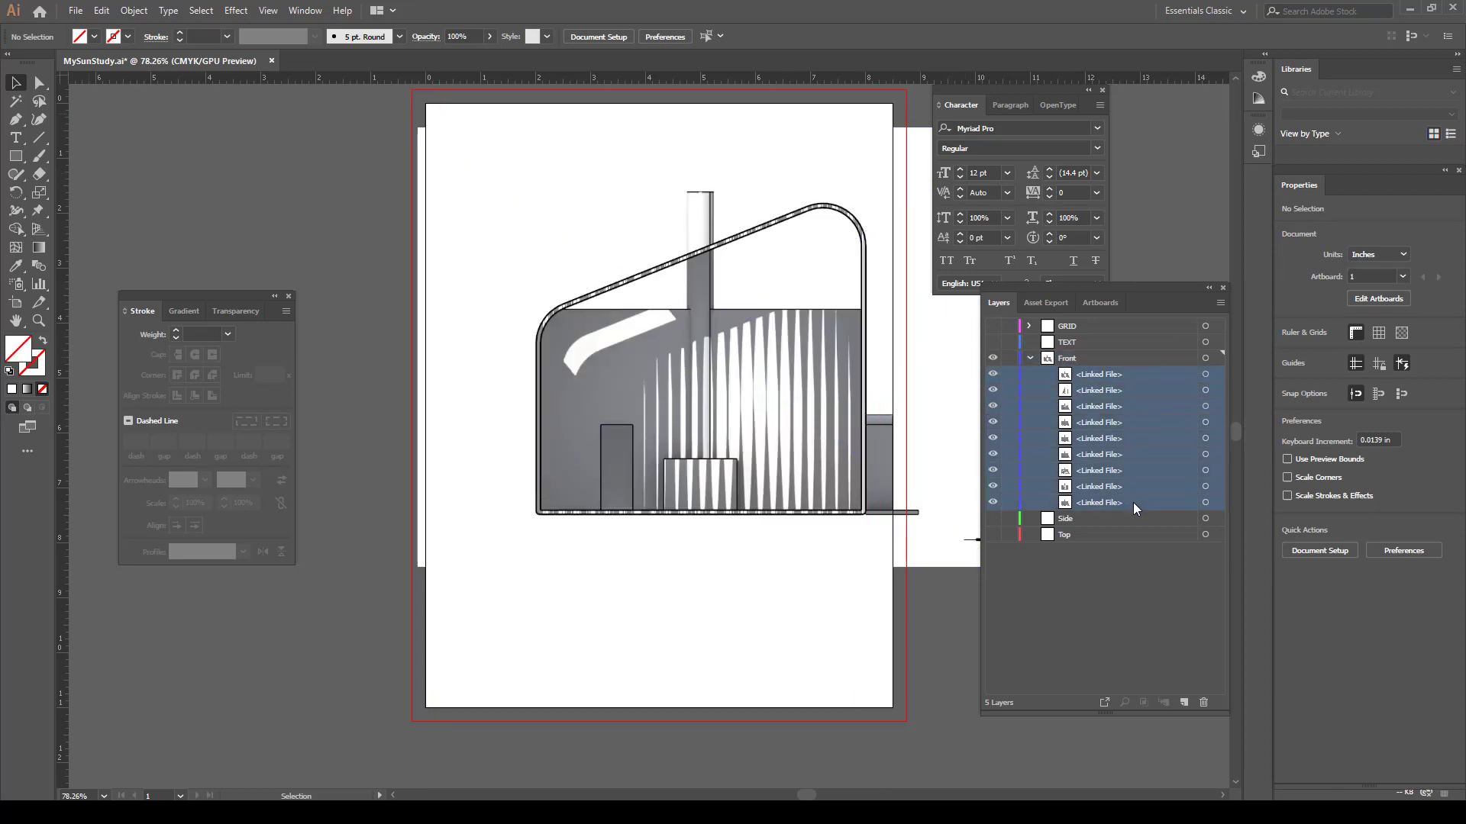
{"action": "left_click", "coordinate": [1206, 375]}
{"action": "left_click", "coordinate": [1206, 391], "text": "shift"}
{"action": "left_click", "coordinate": [1206, 407], "text": "shift"}
{"action": "left_click", "coordinate": [1206, 423], "text": "shift"}
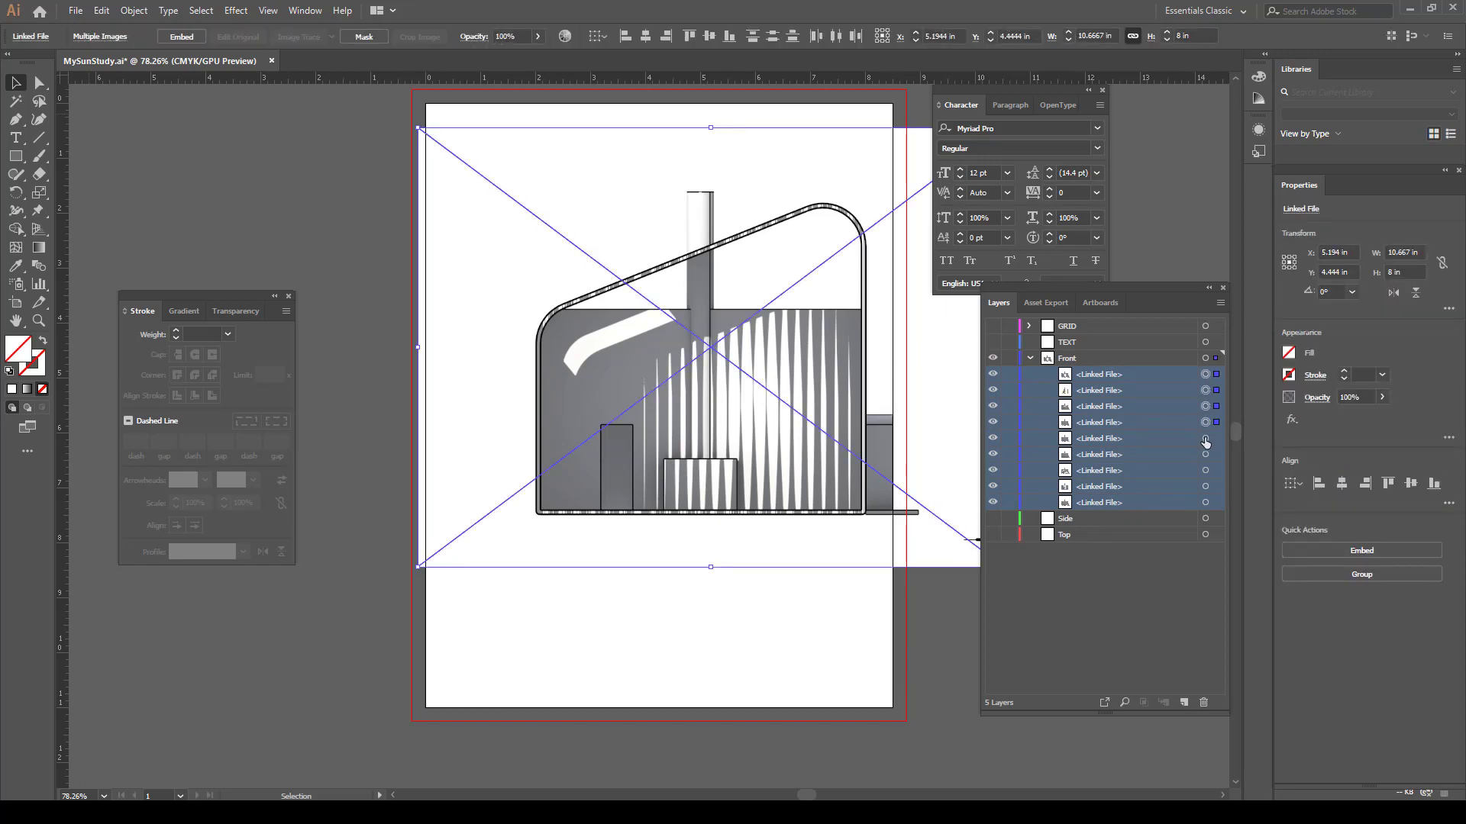
{"action": "left_click", "coordinate": [1206, 439], "text": "shift"}
{"action": "left_click", "coordinate": [1206, 455], "text": "shift"}
{"action": "left_click", "coordinate": [1206, 471], "text": "shift"}
{"action": "left_click", "coordinate": [1206, 487], "text": "shift"}
{"action": "left_click", "coordinate": [1206, 503], "text": "shift"}
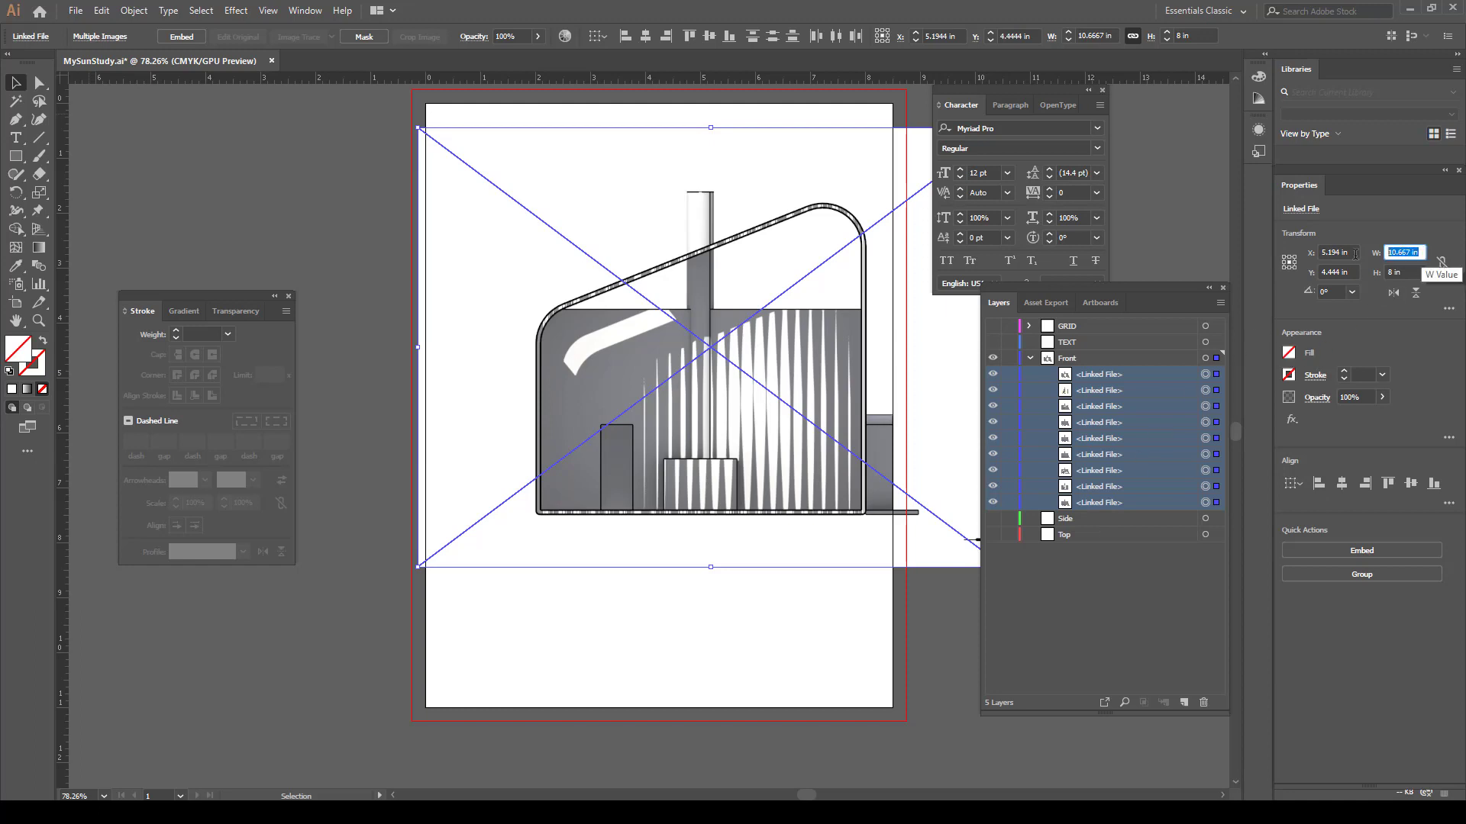
{"action": "left_click", "coordinate": [1442, 263]}
{"action": "left_click", "coordinate": [1442, 264]}
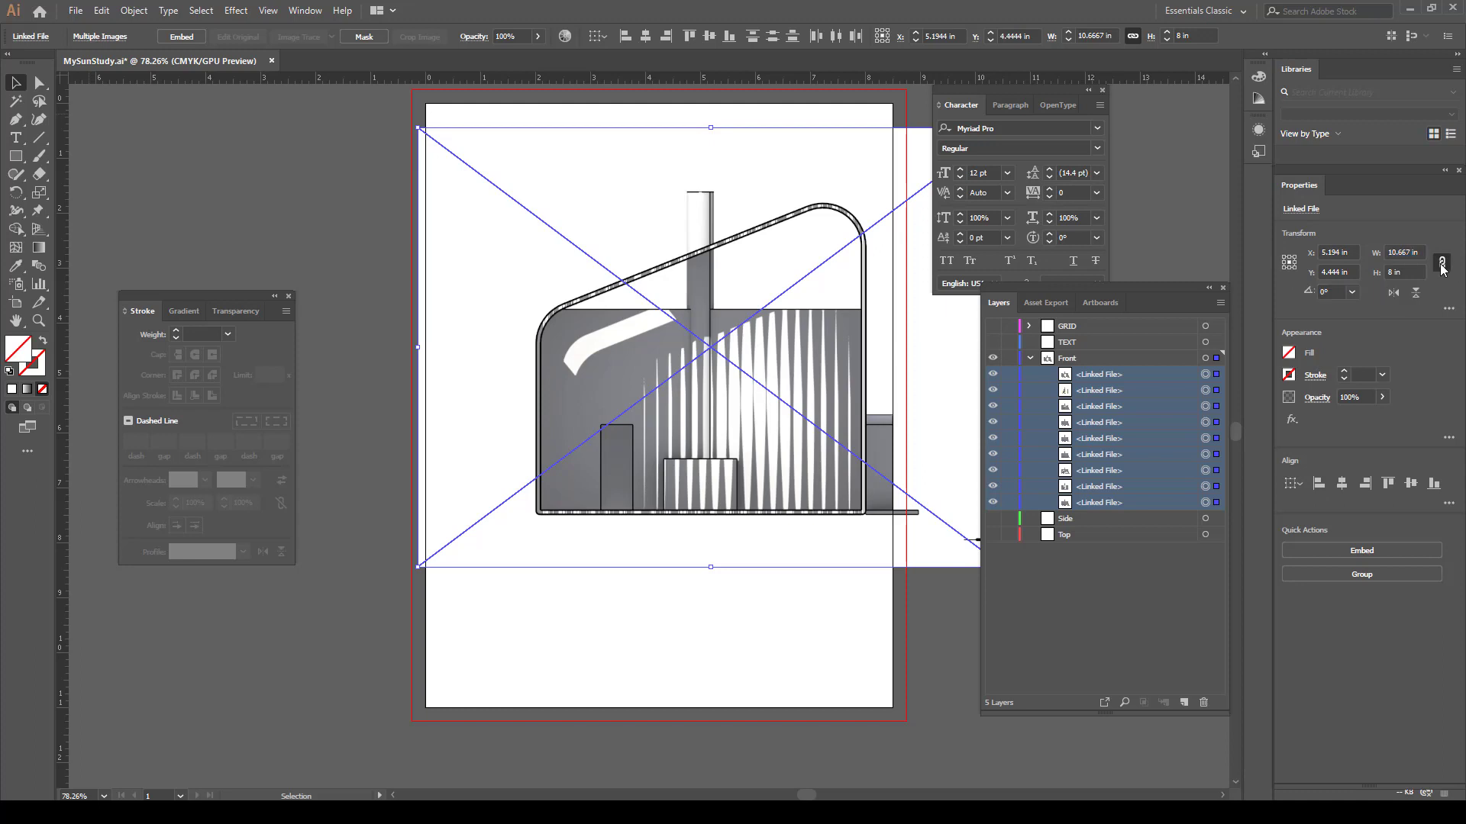
{"action": "left_click_drag", "start_coordinate": [1422, 253], "coordinate": [1358, 252]}
{"action": "type", "text": "2"}
{"action": "key", "text": "Return"}
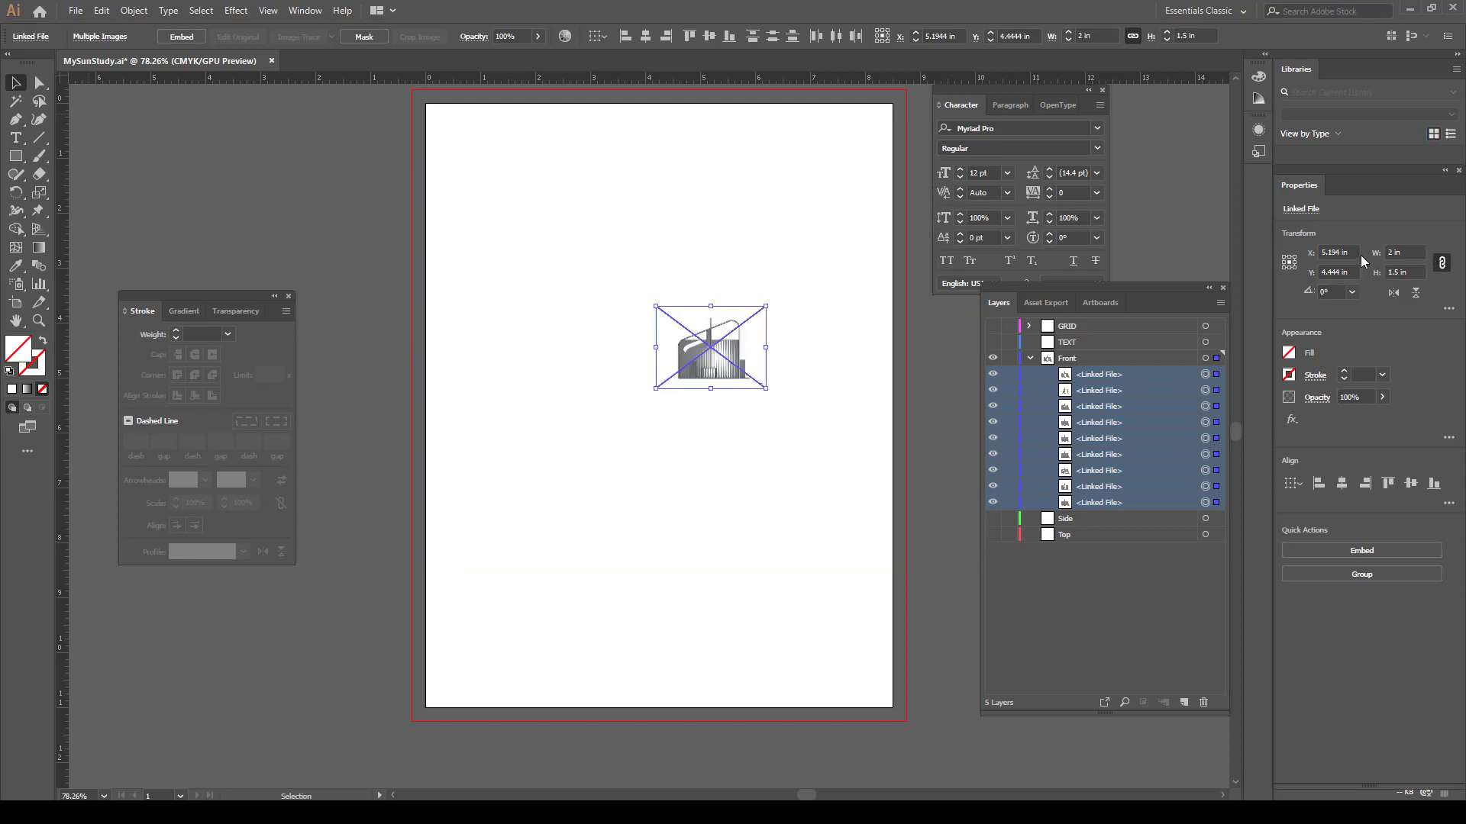
Show the GRID layer again and remove the fill from its rectangle
{"action": "left_click", "coordinate": [942, 373]}
{"action": "left_click", "coordinate": [992, 326]}
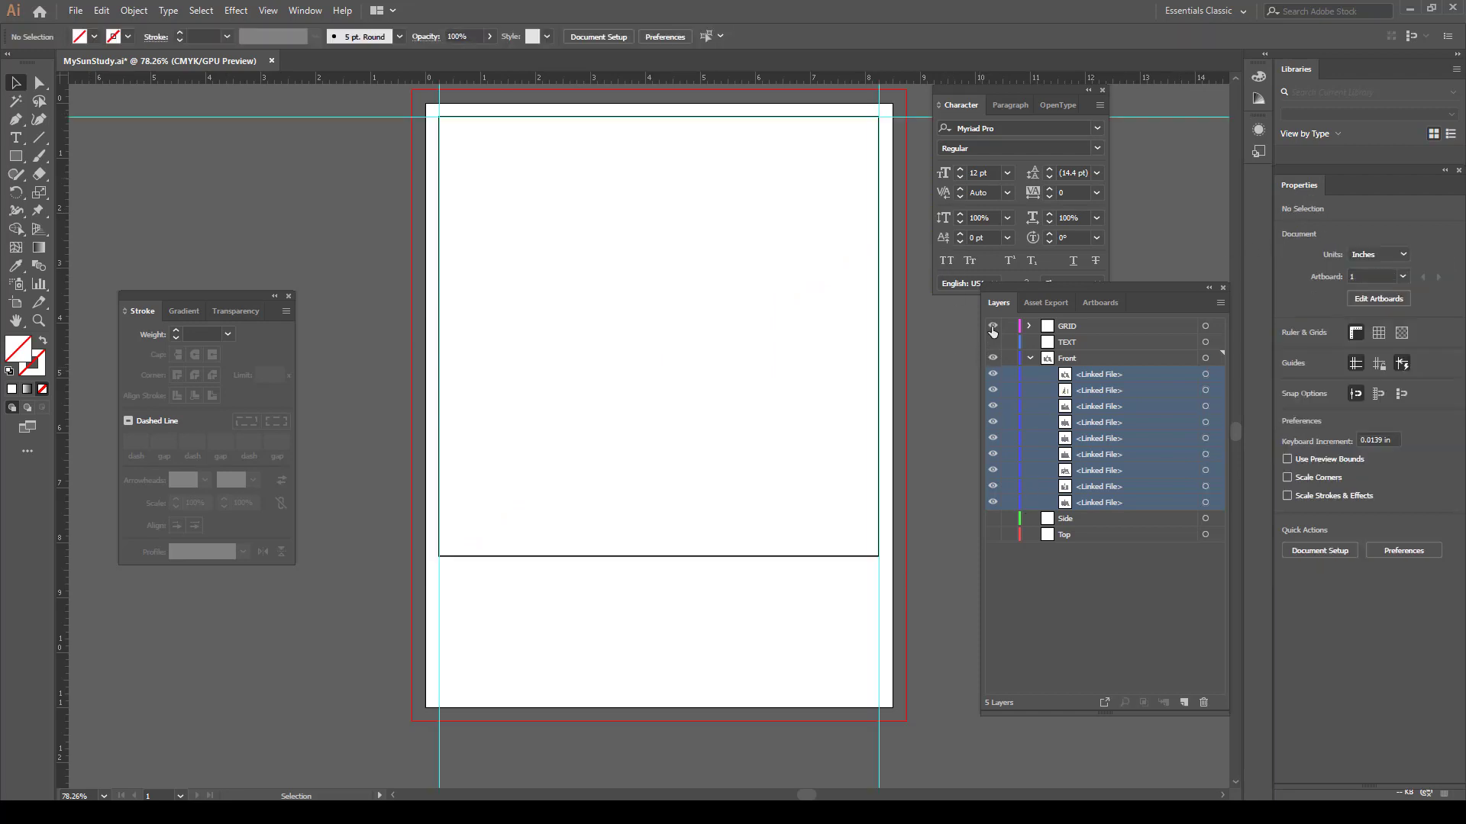
{"action": "left_click", "coordinate": [1028, 326]}
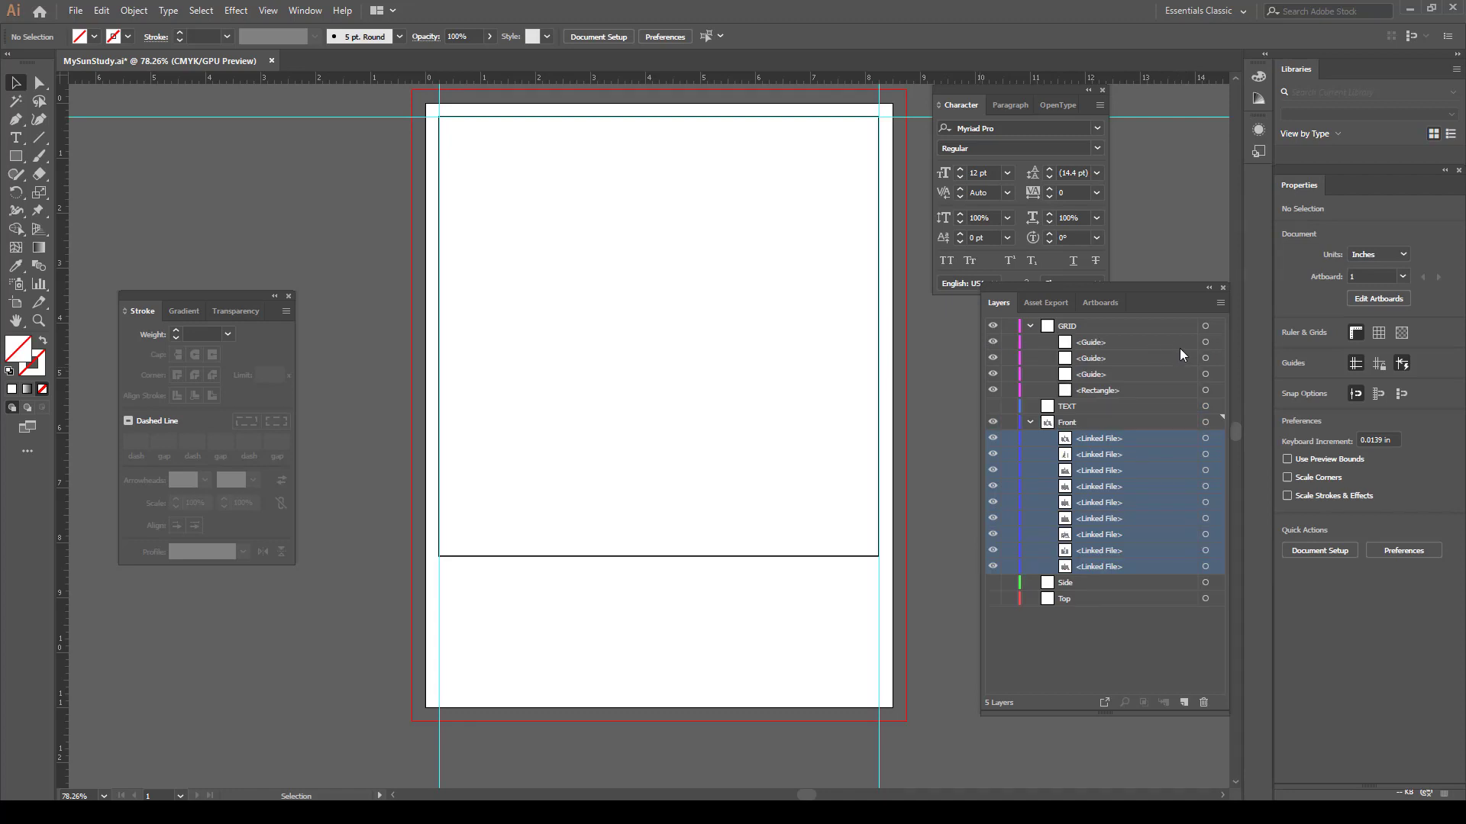
{"action": "left_click", "coordinate": [1205, 390]}
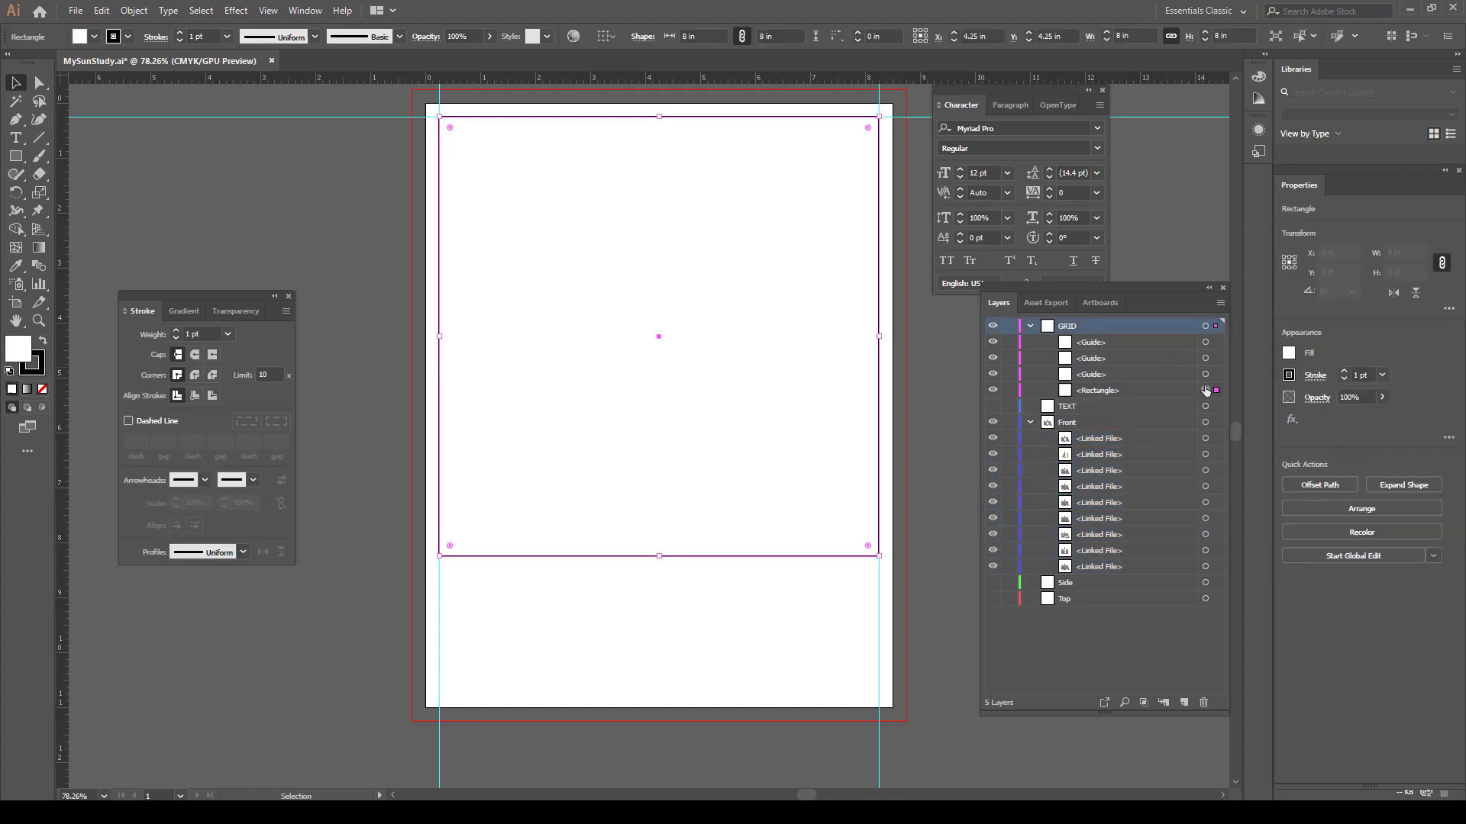
{"action": "left_click", "coordinate": [1151, 389]}
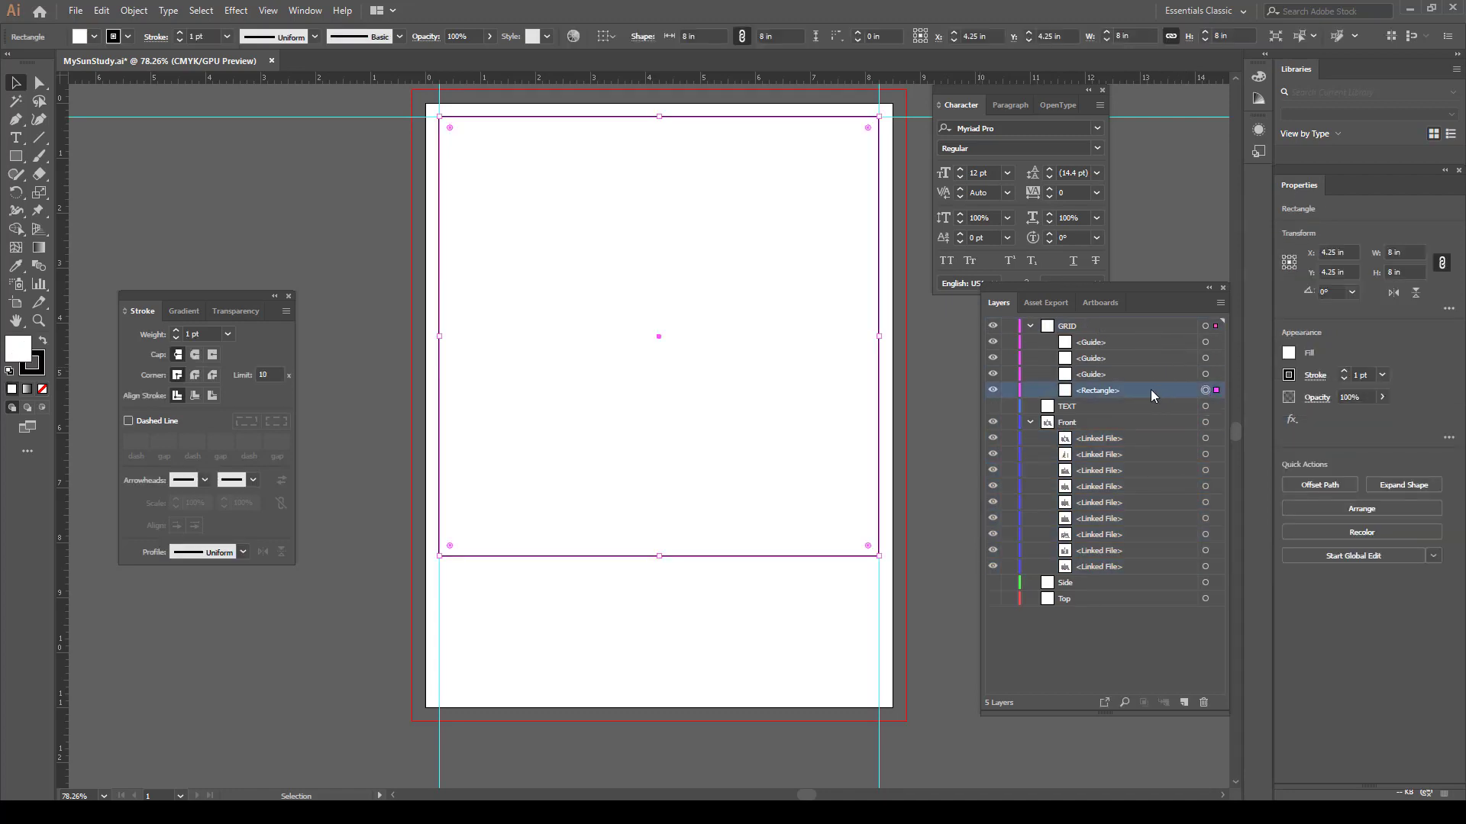
{"action": "left_click", "coordinate": [42, 389]}
{"action": "left_click", "coordinate": [273, 272]}
{"action": "left_click", "coordinate": [697, 356]}
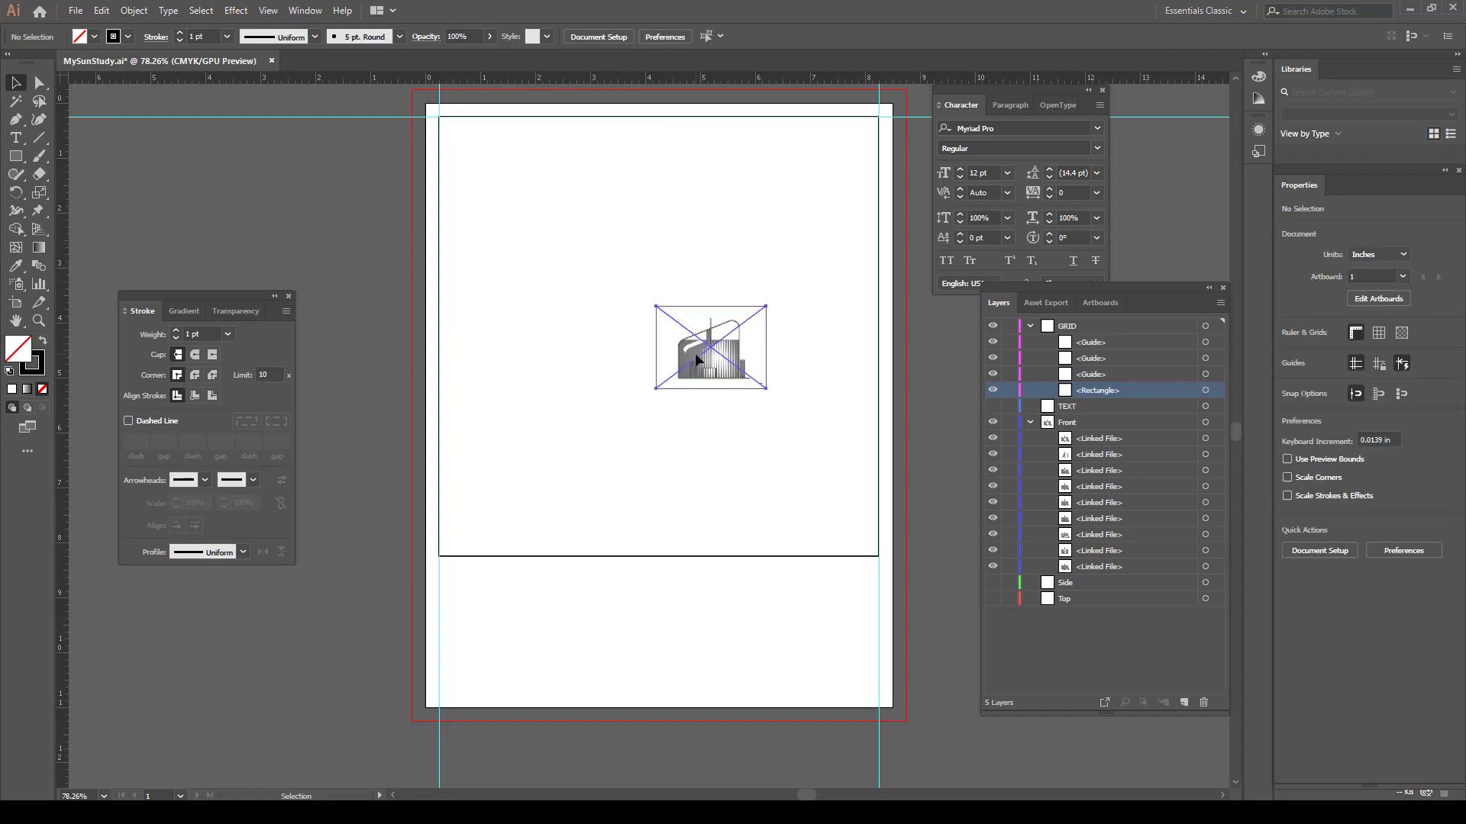
{"action": "left_click_drag", "start_coordinate": [697, 357], "coordinate": [584, 277]}
{"action": "key", "text": "ctrl+z"}
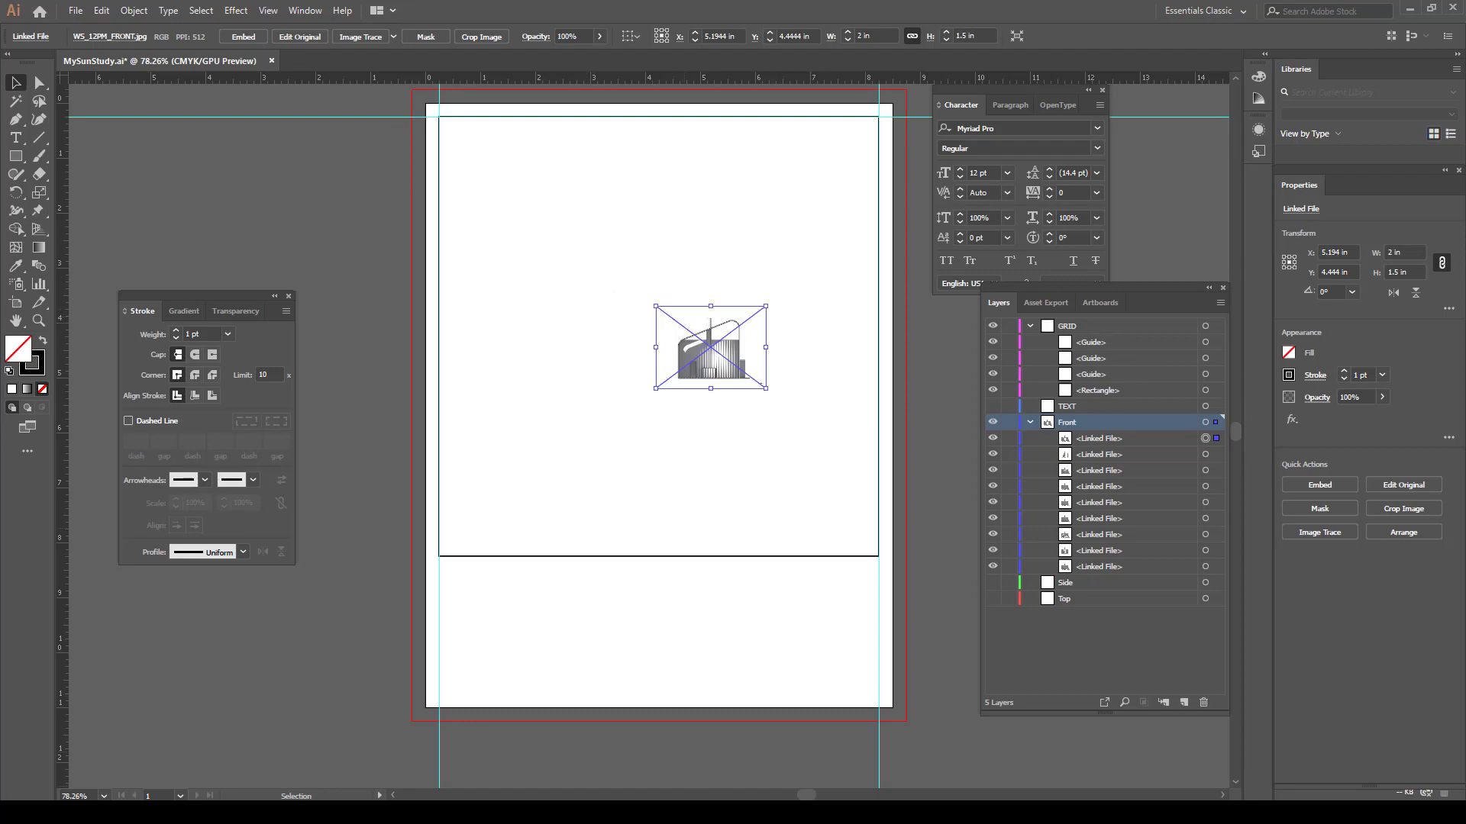
Delete all nine linked images from the Front layer
{"action": "left_click", "coordinate": [619, 813]}
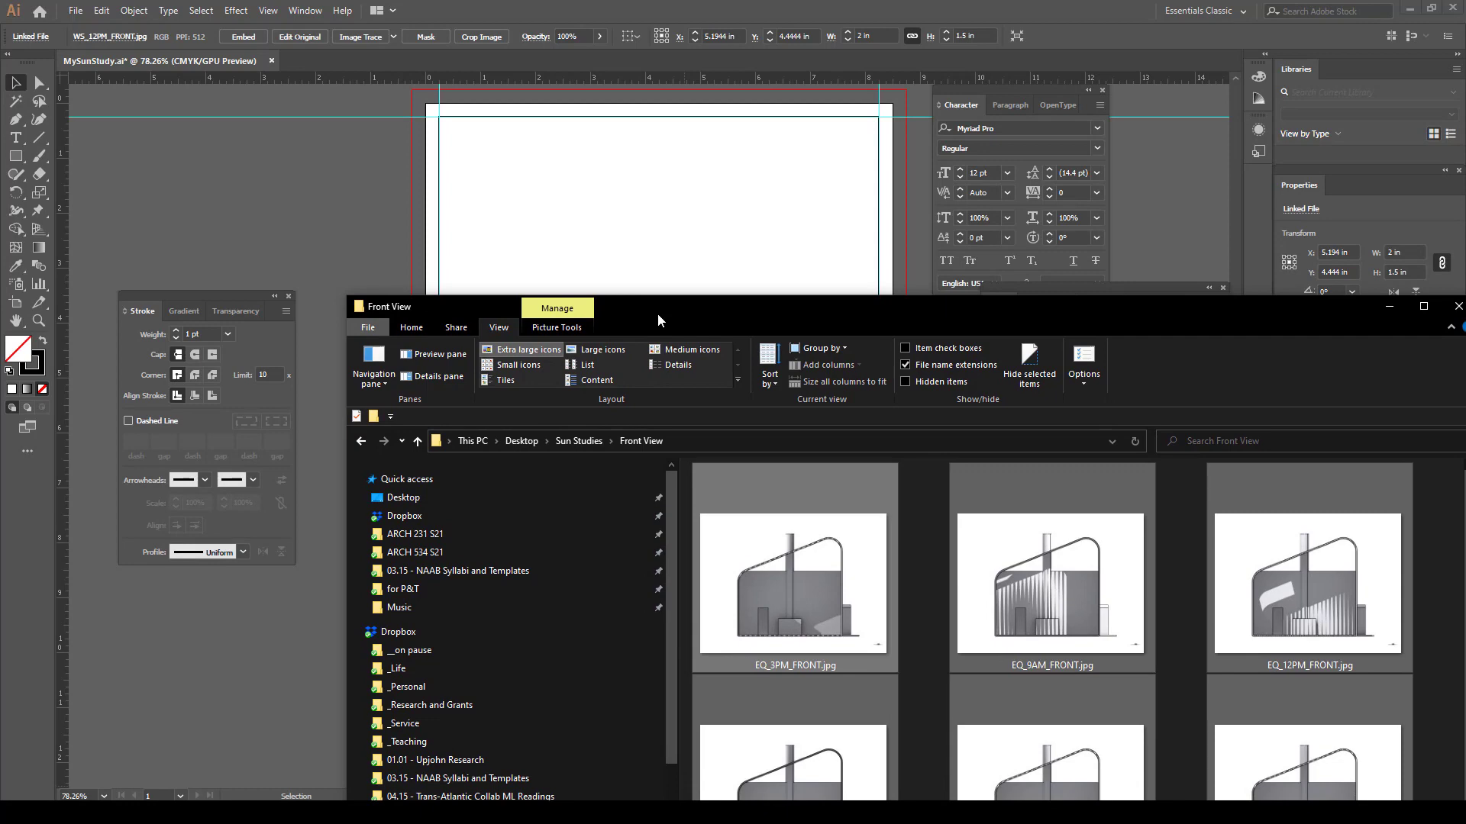
{"action": "left_click_drag", "start_coordinate": [657, 313], "coordinate": [666, 601]}
{"action": "left_click_drag", "start_coordinate": [699, 554], "coordinate": [703, 620]}
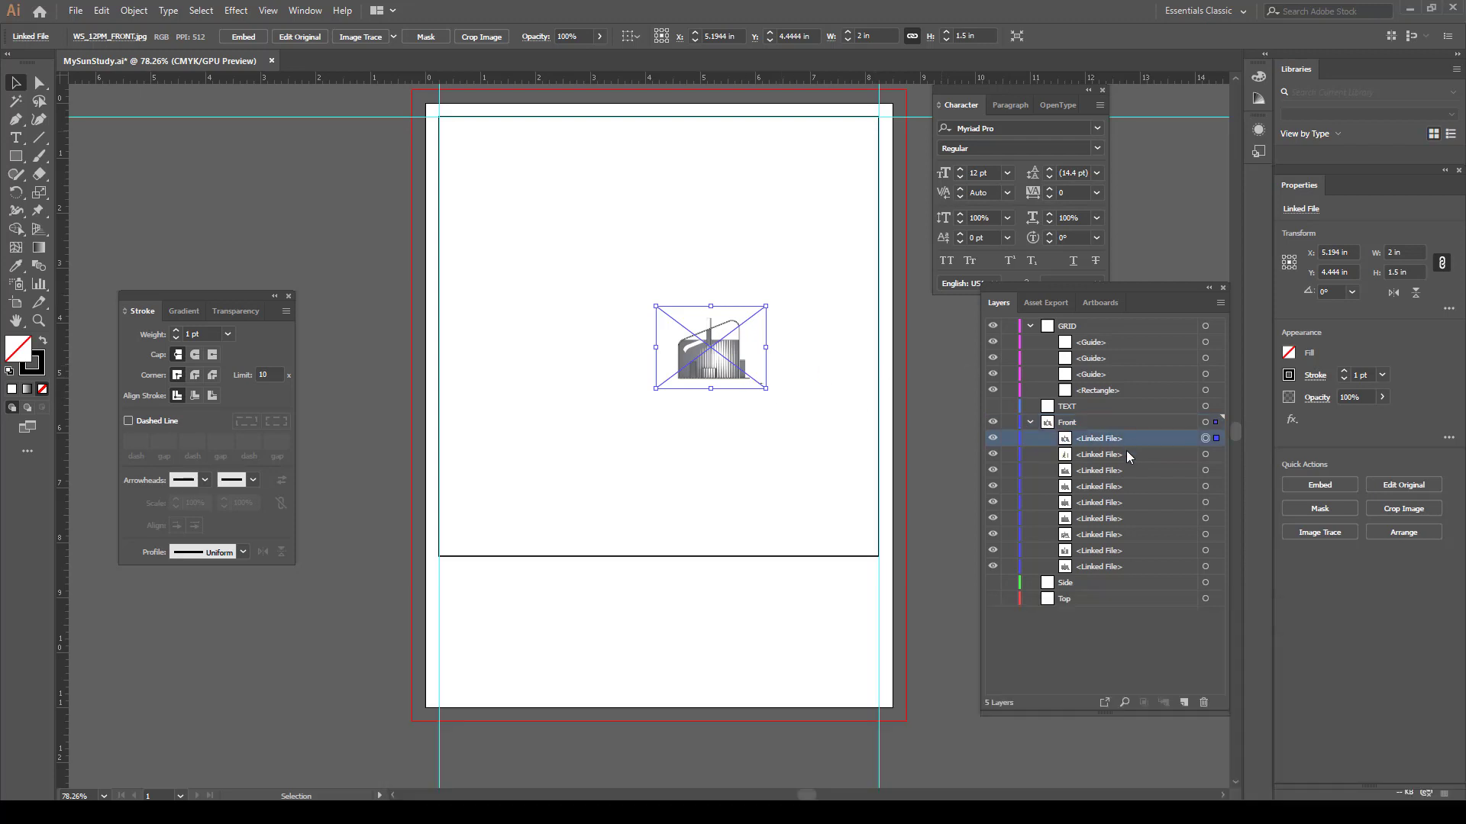
{"action": "left_click", "coordinate": [1125, 438]}
{"action": "left_click", "coordinate": [1128, 565], "text": "shift"}
{"action": "left_click", "coordinate": [1203, 703]}
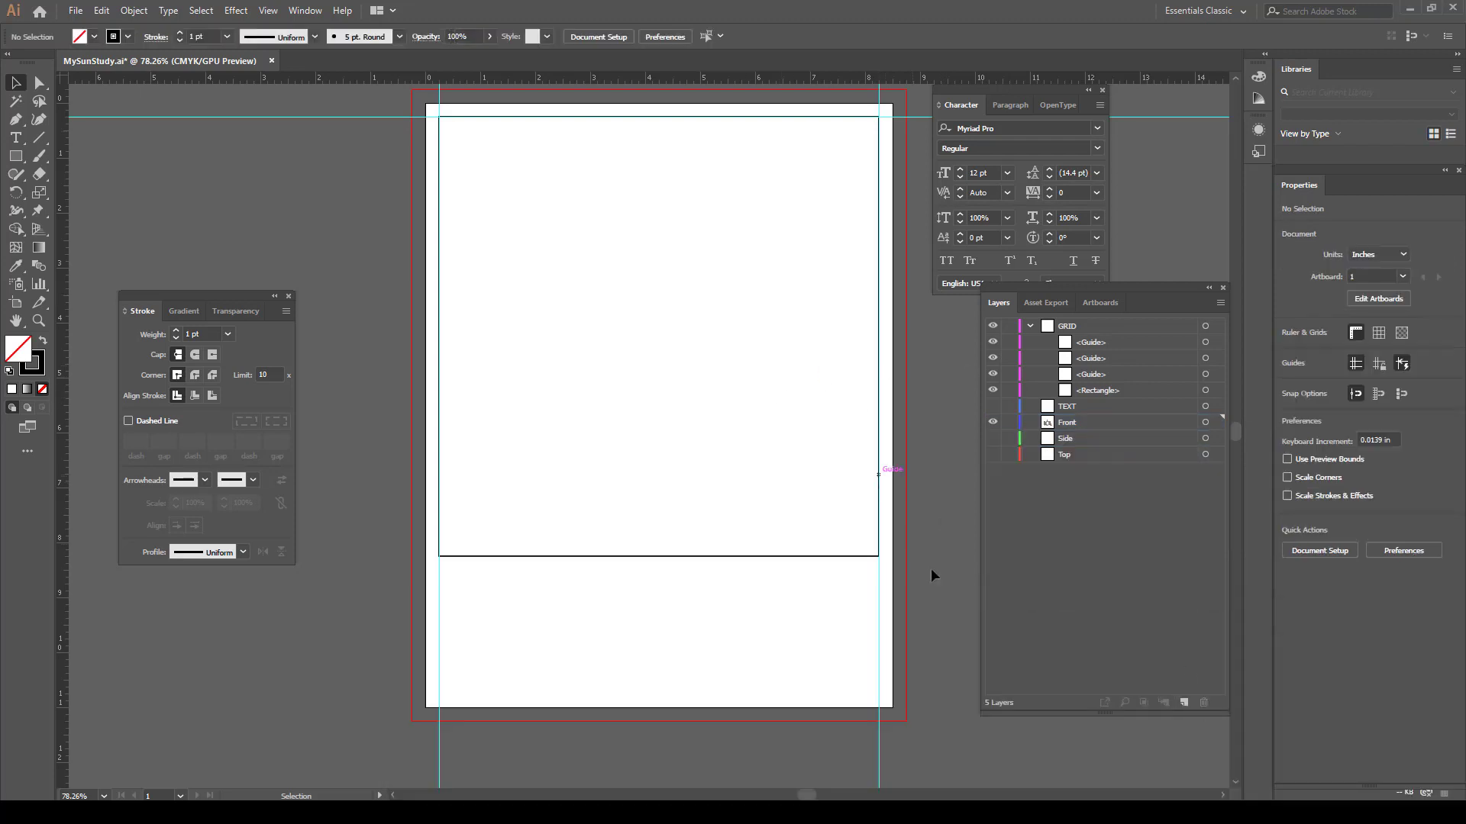
Switch to File Explorer and place only EQ_3PM_FRONT.jpg from the Front View folder onto the artboard
{"action": "key", "text": "alt+Tab"}
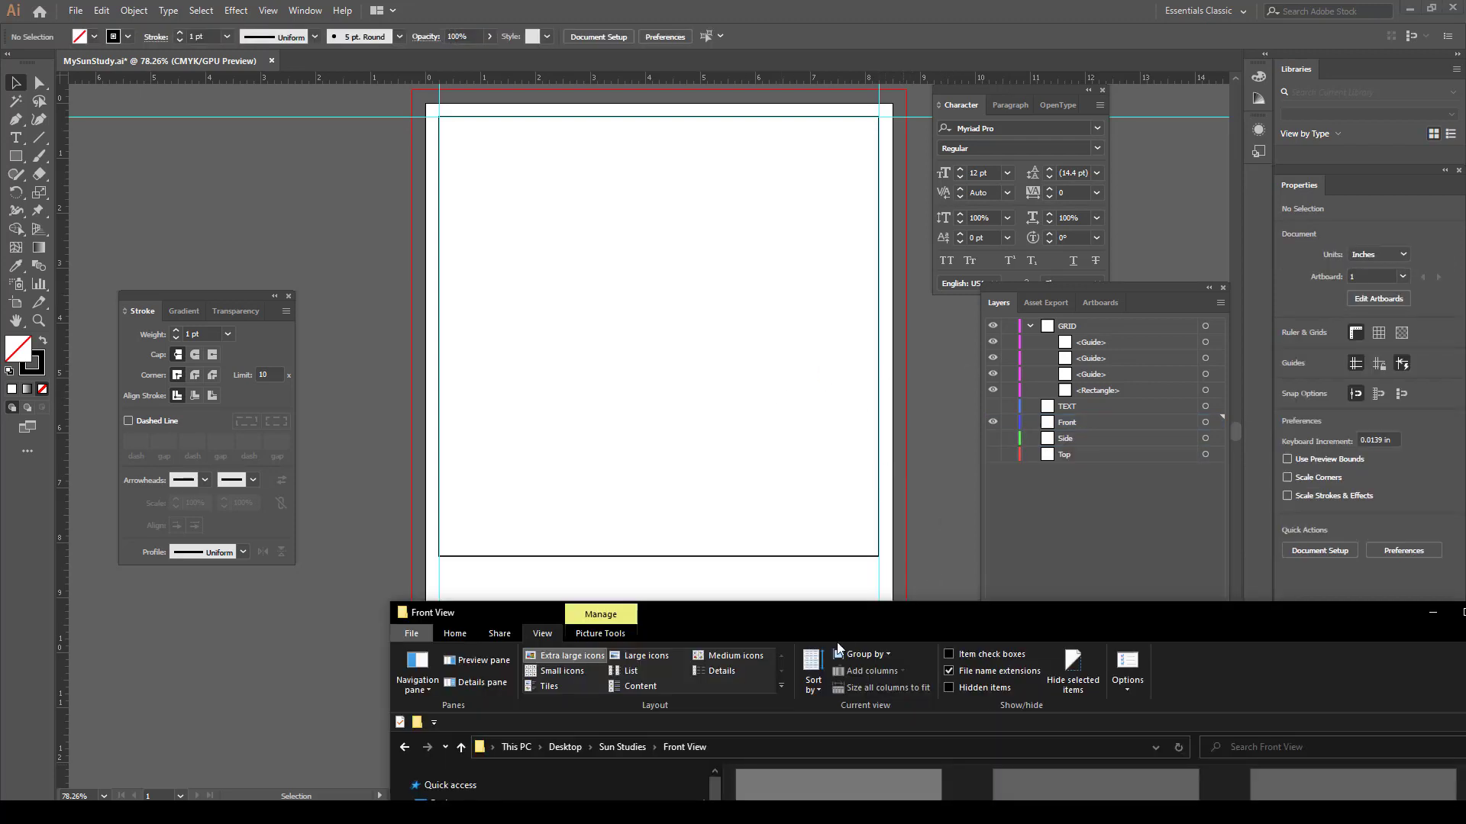
{"action": "left_click_drag", "start_coordinate": [838, 615], "coordinate": [859, 276]}
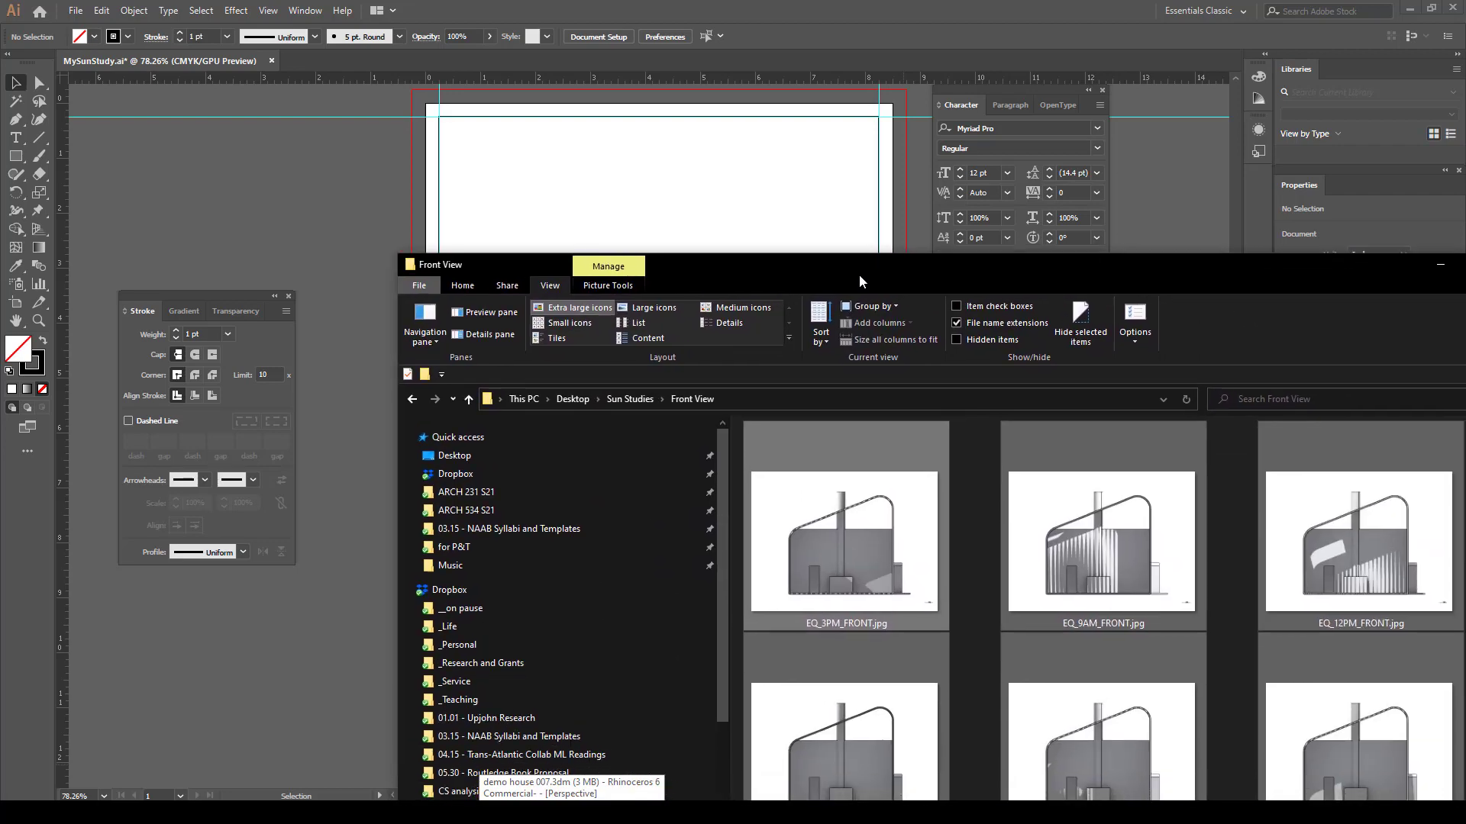
{"action": "left_click_drag", "start_coordinate": [858, 273], "coordinate": [1005, 453]}
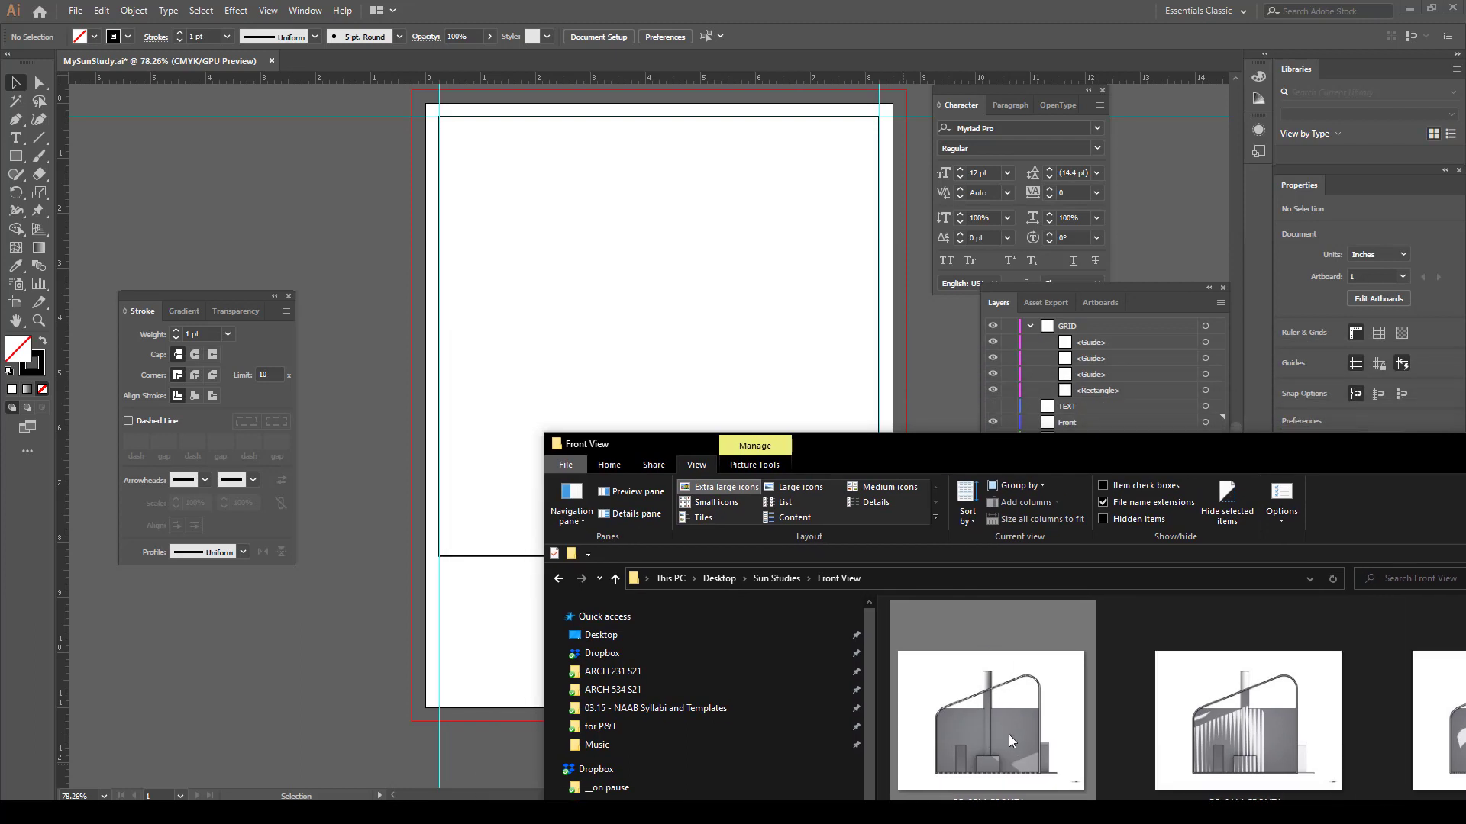
{"action": "left_click_drag", "start_coordinate": [1033, 749], "coordinate": [687, 328]}
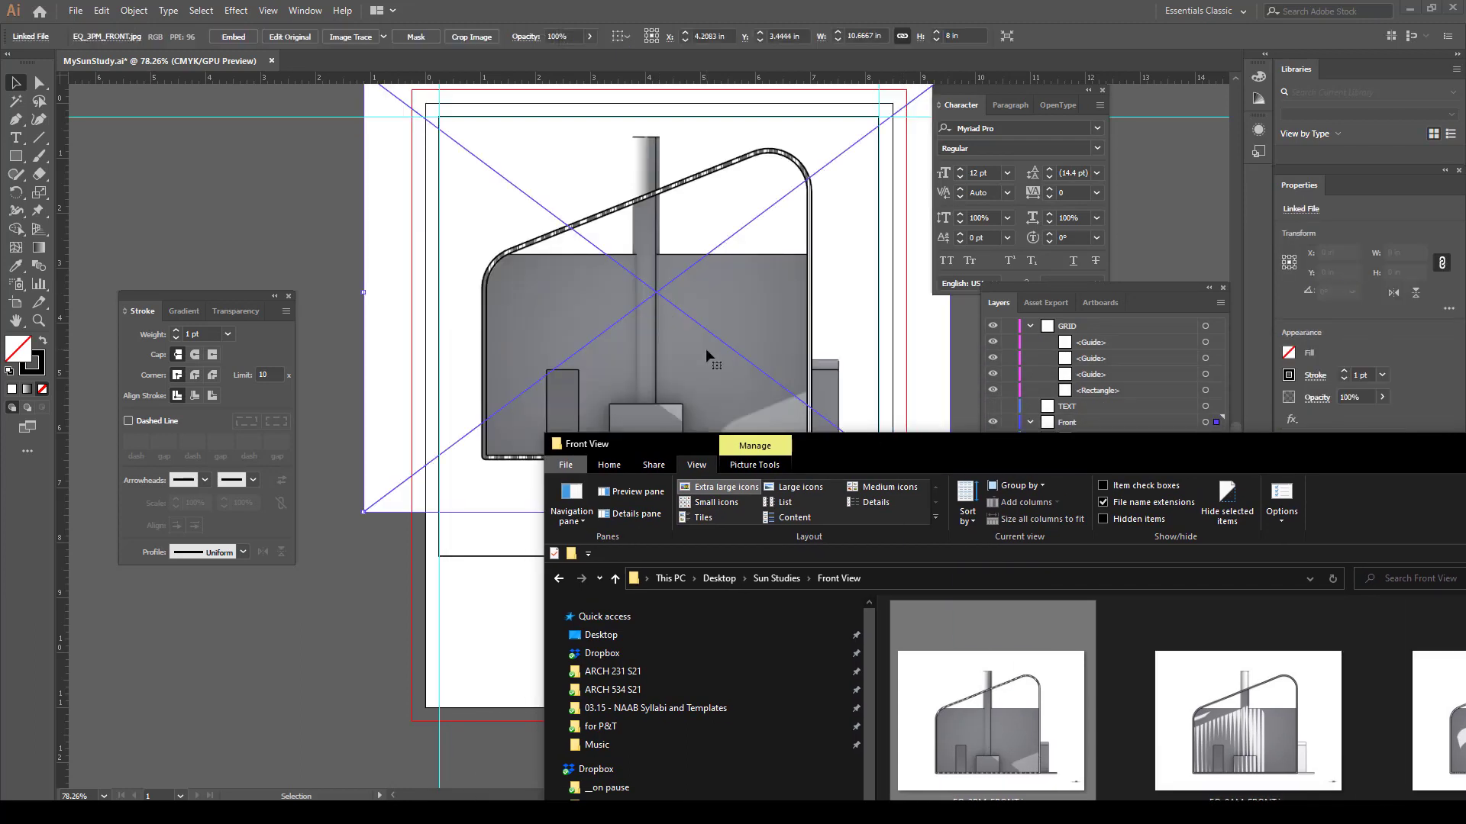
Set the EQ_3PM_FRONT.jpg image's width to 2 in and snap it into the upper-left corner of the margin guides
{"action": "left_click_drag", "start_coordinate": [1422, 252], "coordinate": [1283, 251]}
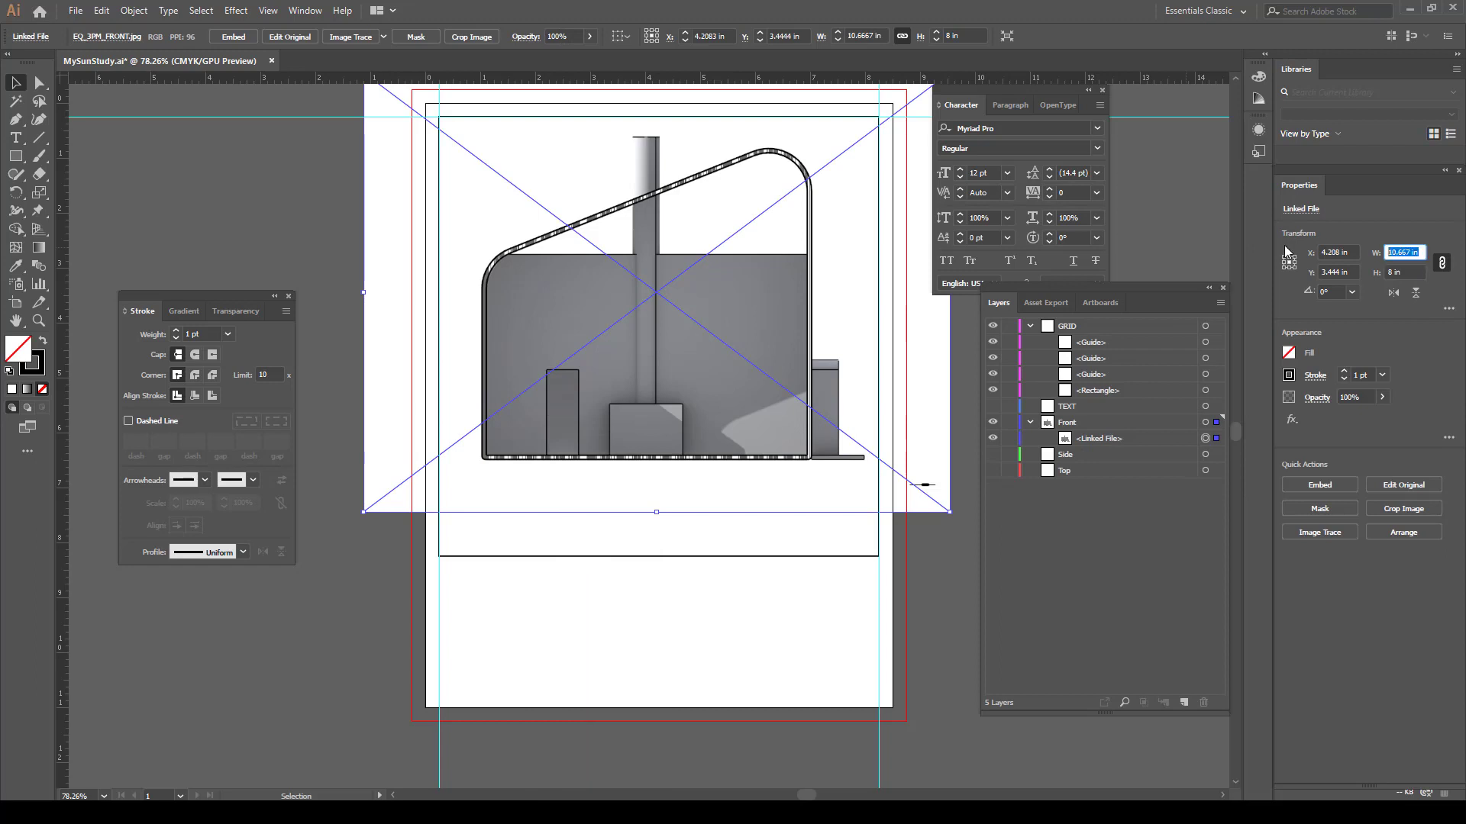
{"action": "type", "text": "2"}
{"action": "key", "text": "Return"}
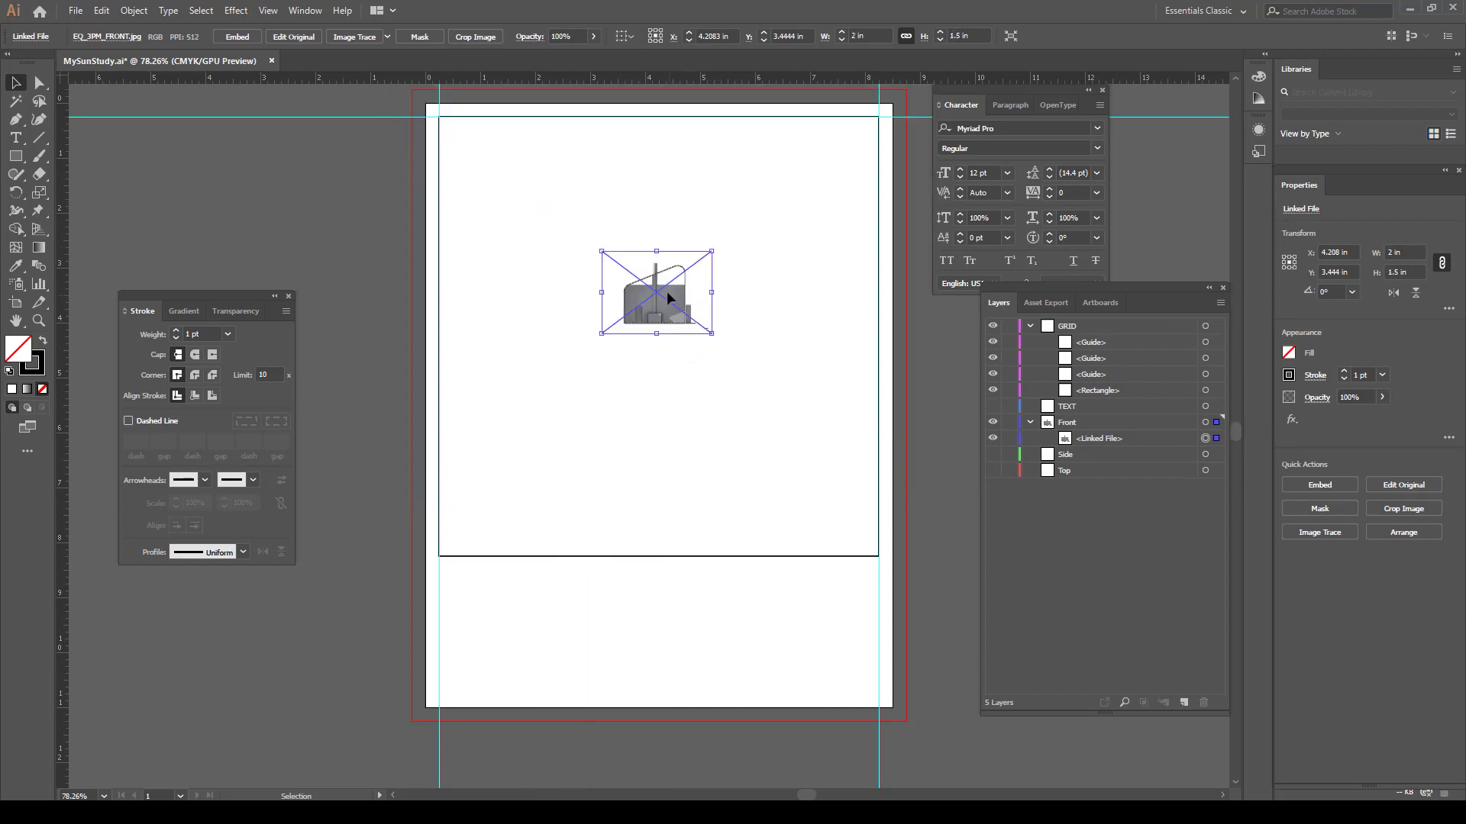
{"action": "left_click_drag", "start_coordinate": [643, 285], "coordinate": [481, 151]}
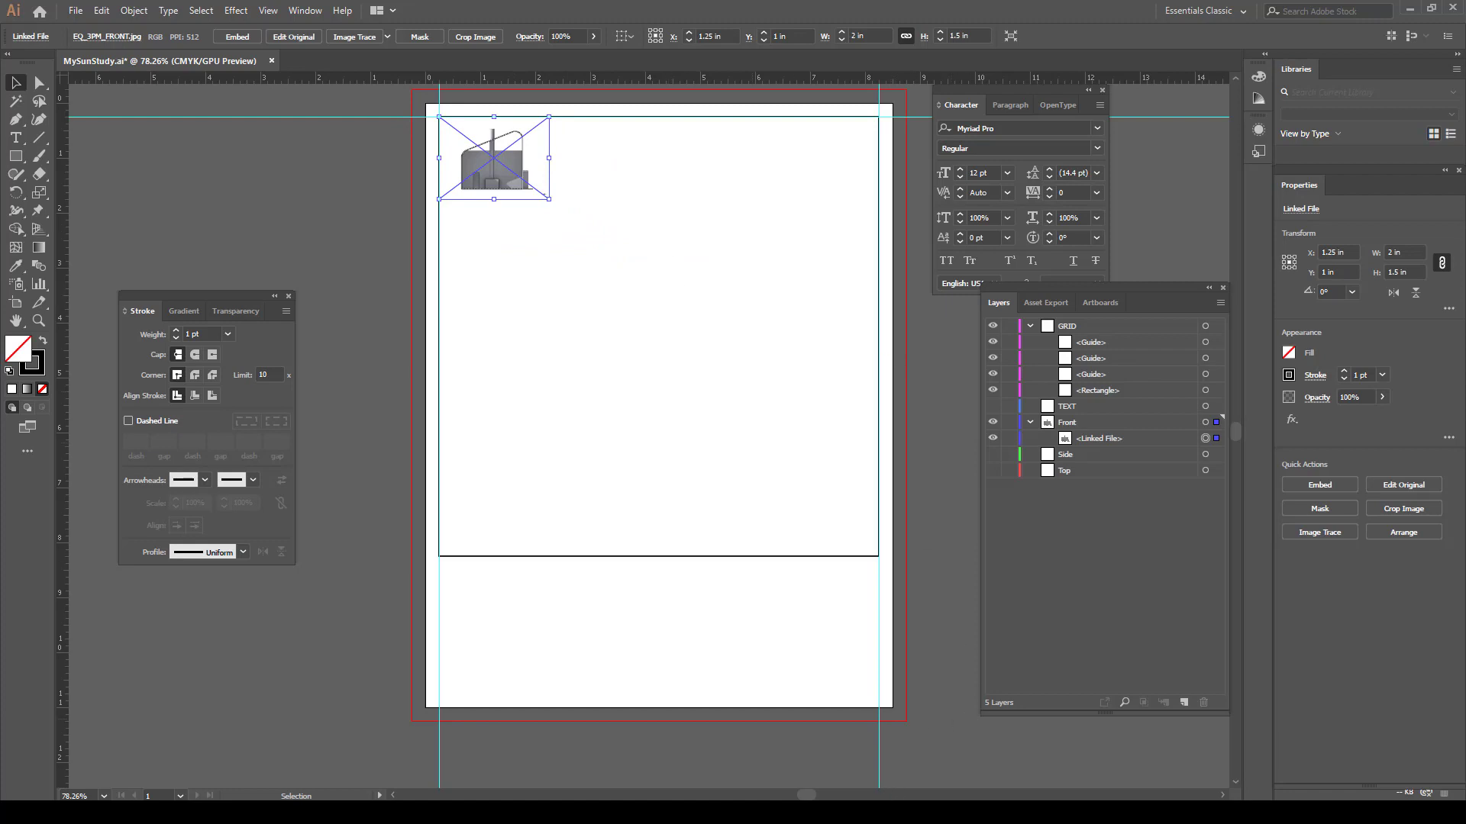
Place EQ_9AM_FRONT.jpg from the Front View folder onto the artboard and set its width to 2 in
{"action": "key", "text": "alt+Tab"}
{"action": "left_click_drag", "start_coordinate": [1187, 710], "coordinate": [677, 310]}
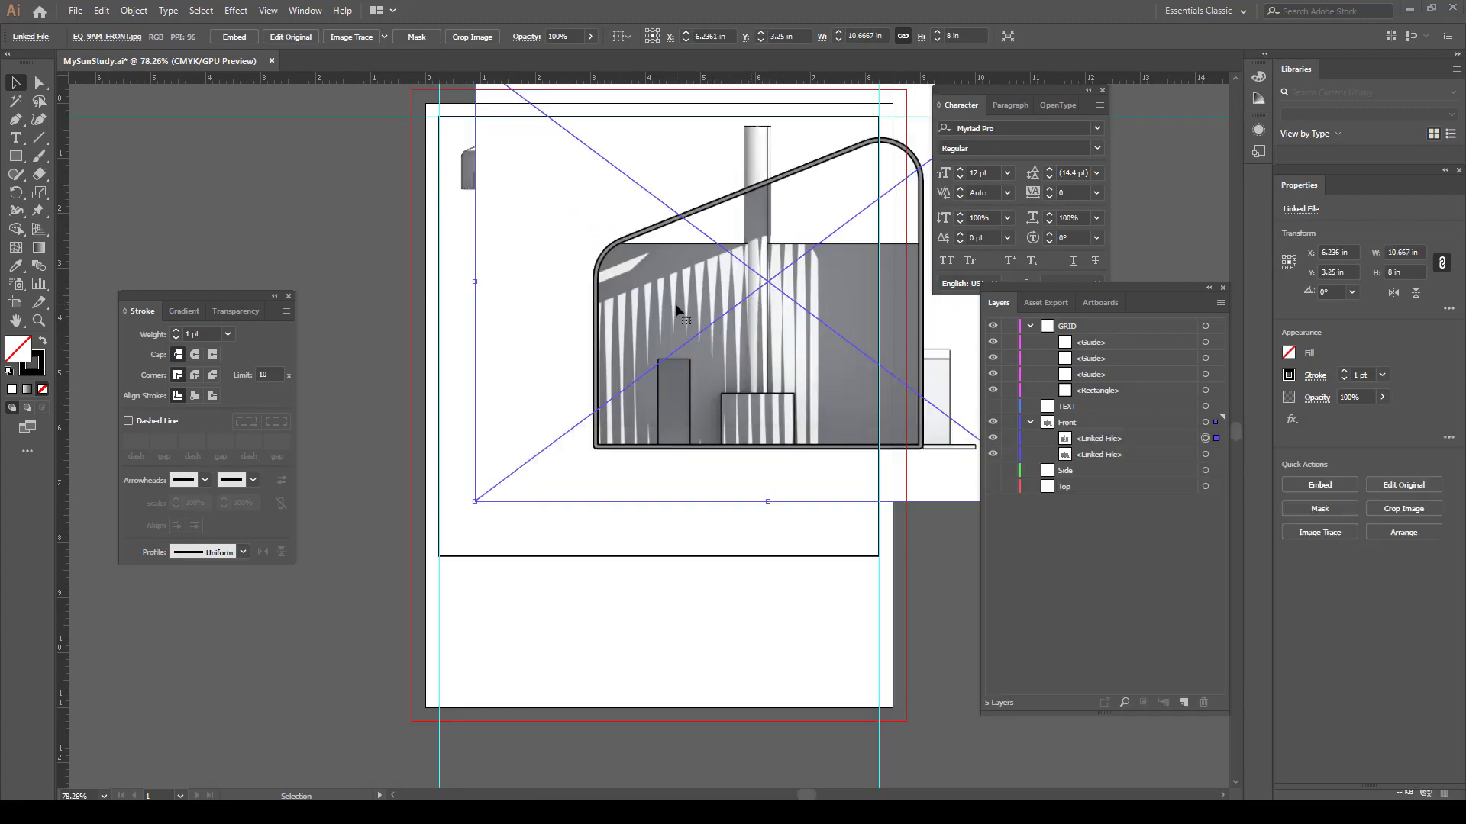
{"action": "left_click", "coordinate": [1421, 252]}
{"action": "type", "text": "2"}
{"action": "key", "text": "Return"}
Move the EQ_9AM_FRONT.jpg image against the top margin guide beside the first image, at about X 4.11 in, and hide the GRID rectangle
{"action": "left_click_drag", "start_coordinate": [790, 289], "coordinate": [672, 161]}
{"action": "key", "text": "ctrl+z"}
{"action": "left_click_drag", "start_coordinate": [752, 271], "coordinate": [636, 147]}
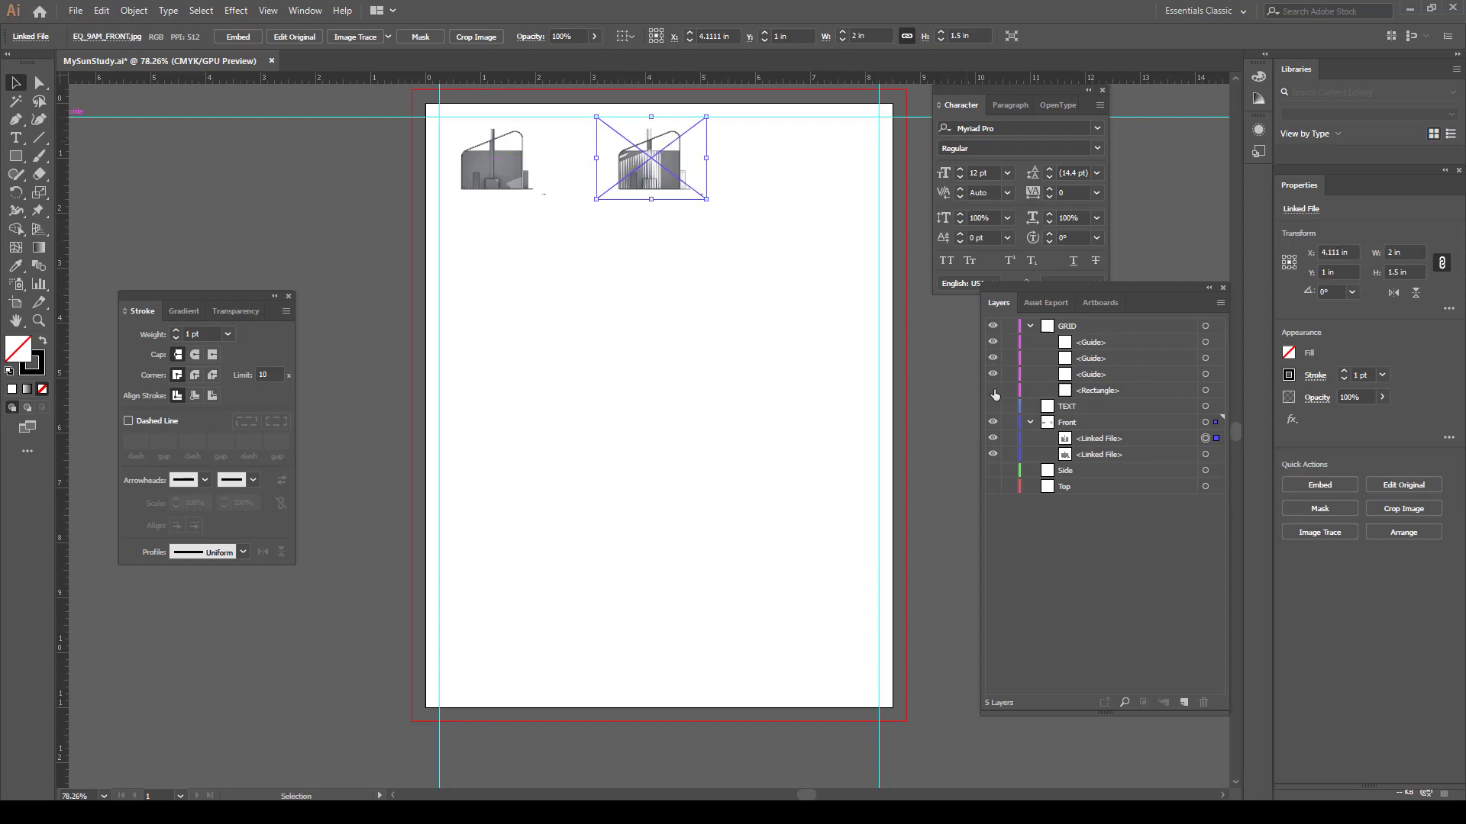
{"action": "left_click", "coordinate": [850, 722]}
Place EQ_12PM_FRONT.jpg from the Front View folder onto the artboard
{"action": "left_click", "coordinate": [600, 812]}
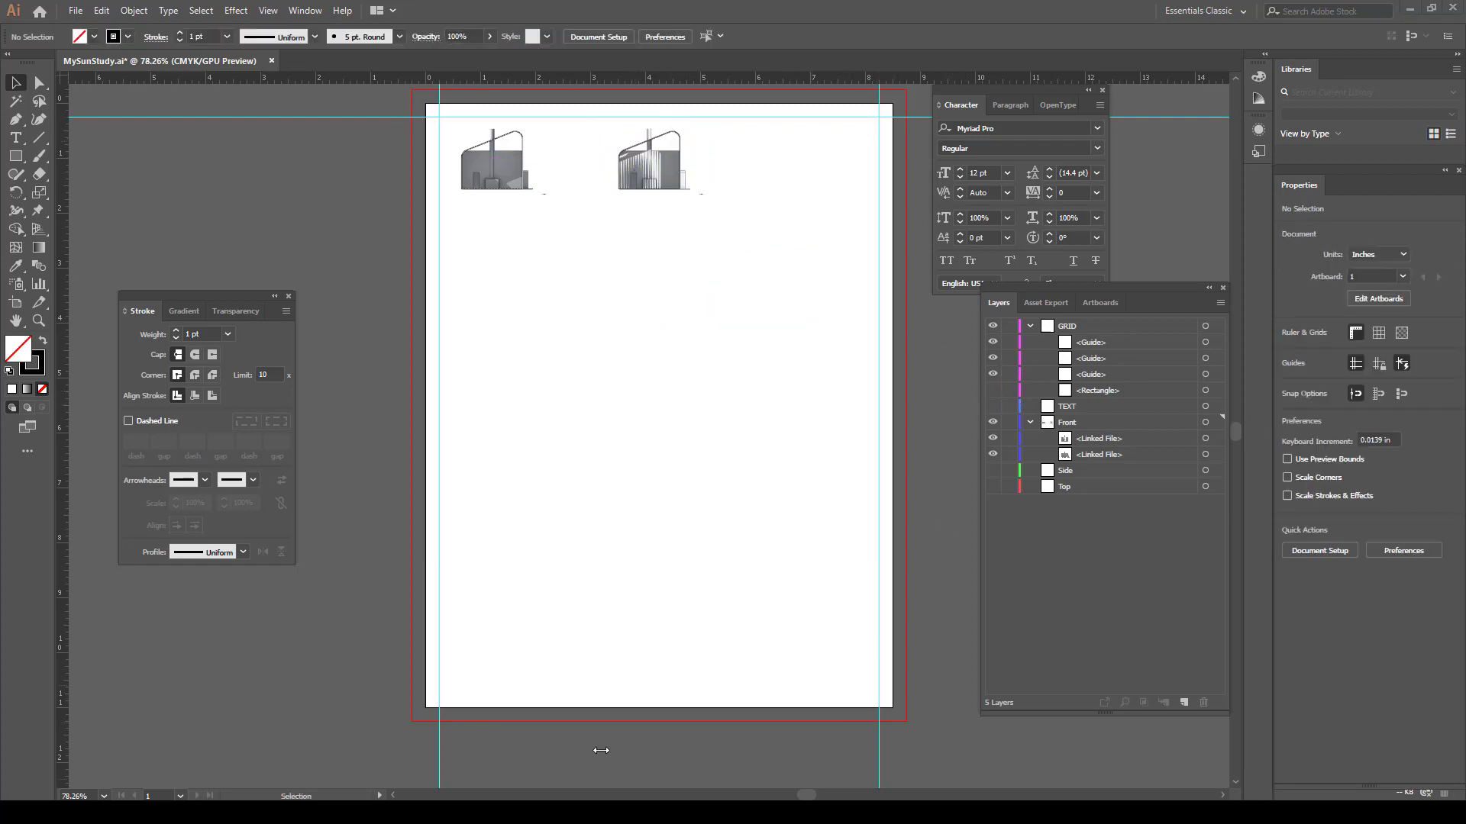
{"action": "left_click_drag", "start_coordinate": [1443, 706], "coordinate": [735, 336]}
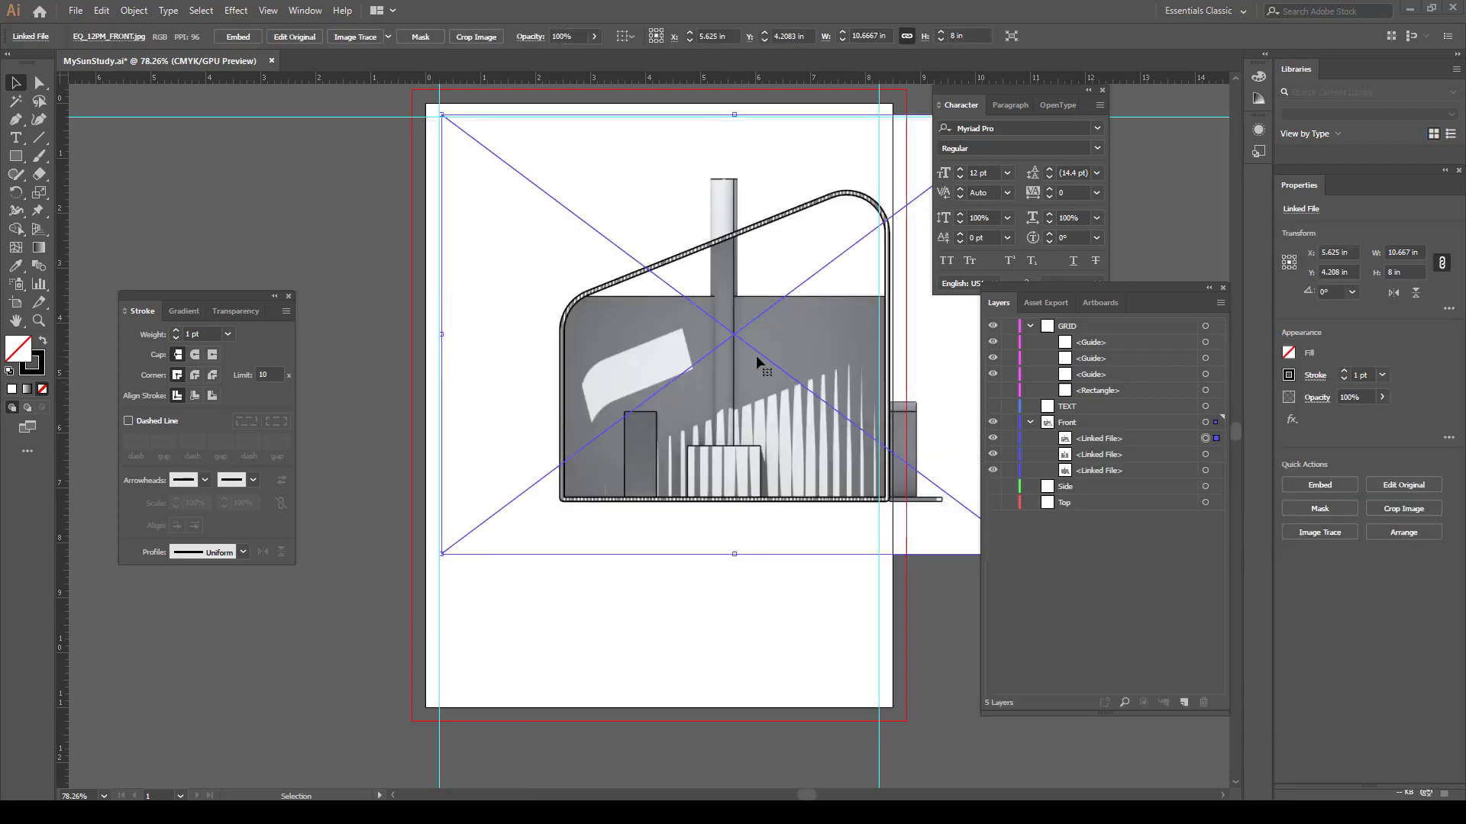
Set the newly placed EQ_12PM_FRONT.jpg image's width to 2 in
{"action": "left_click", "coordinate": [1402, 252]}
{"action": "type", "text": "2"}
{"action": "key", "text": "Return"}
{"action": "left_click", "coordinate": [710, 519]}
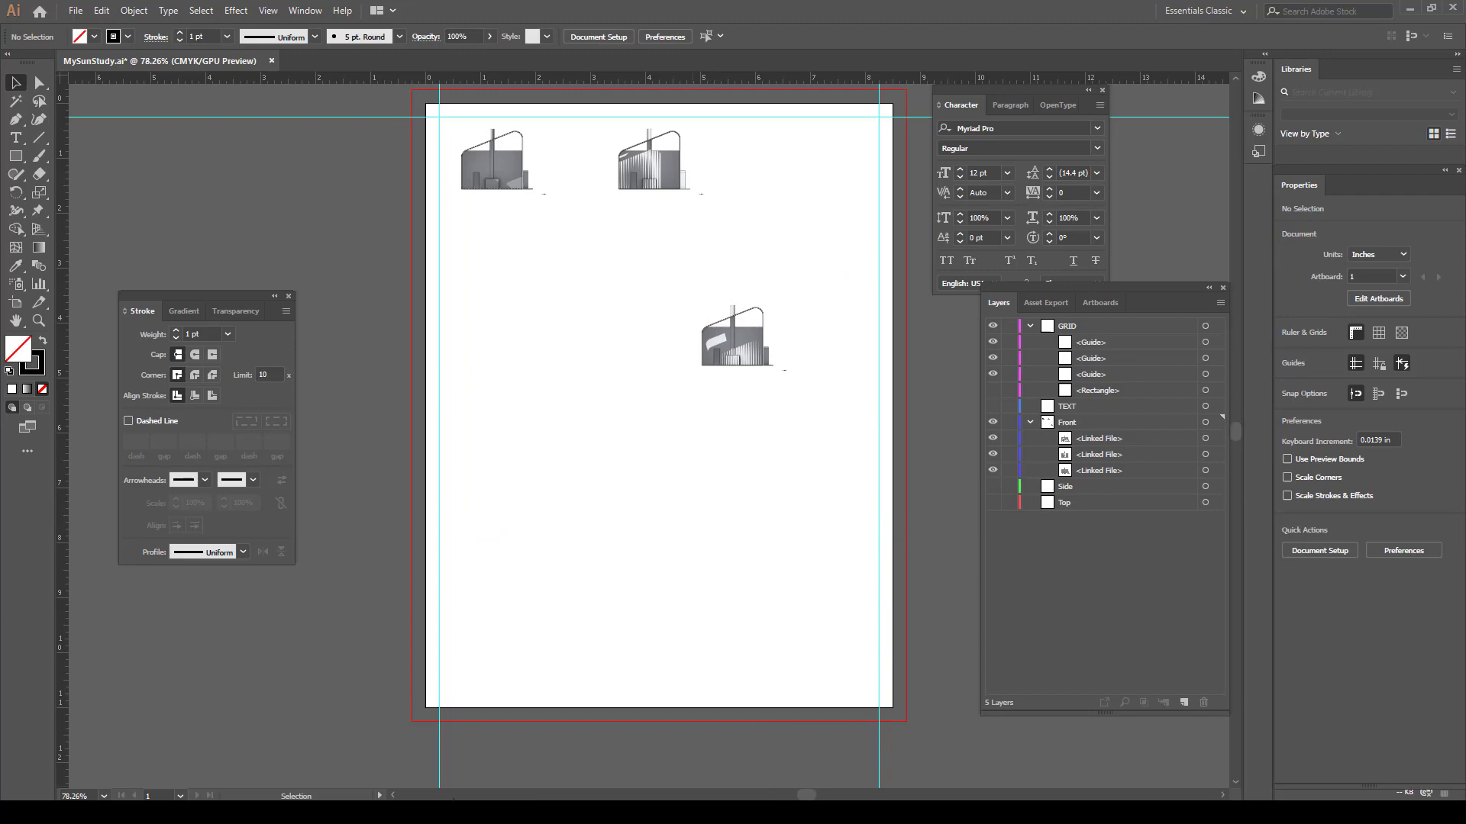
Move EQ_3PM_FRONT.jpg to the third position in the top row and EQ_12PM_FRONT.jpg into the first, at about X 1.36 in
{"action": "left_click", "coordinate": [453, 810]}
{"action": "left_click_drag", "start_coordinate": [1147, 461], "coordinate": [850, 318]}
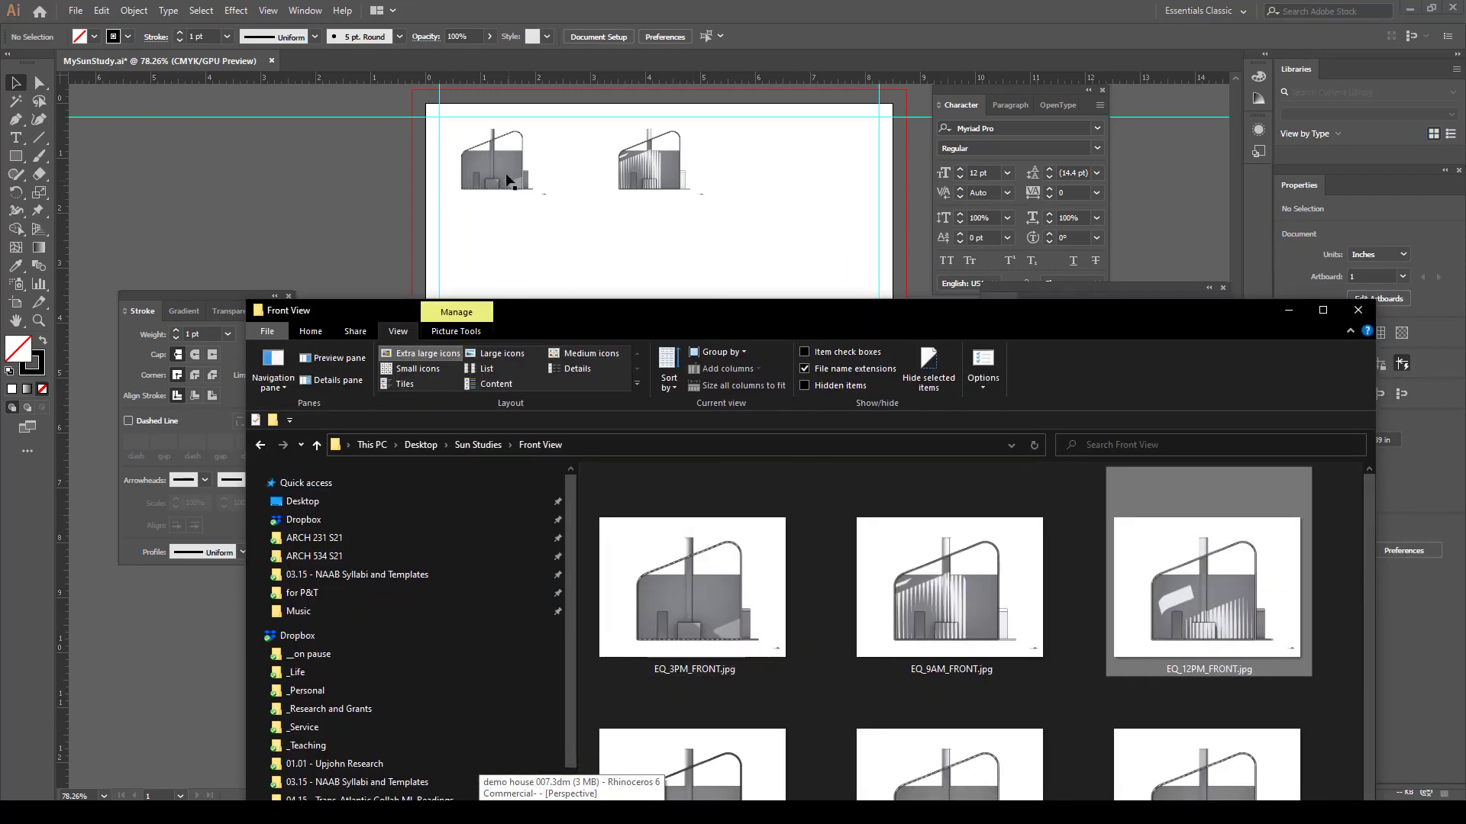
{"action": "left_click_drag", "start_coordinate": [506, 176], "coordinate": [790, 188]}
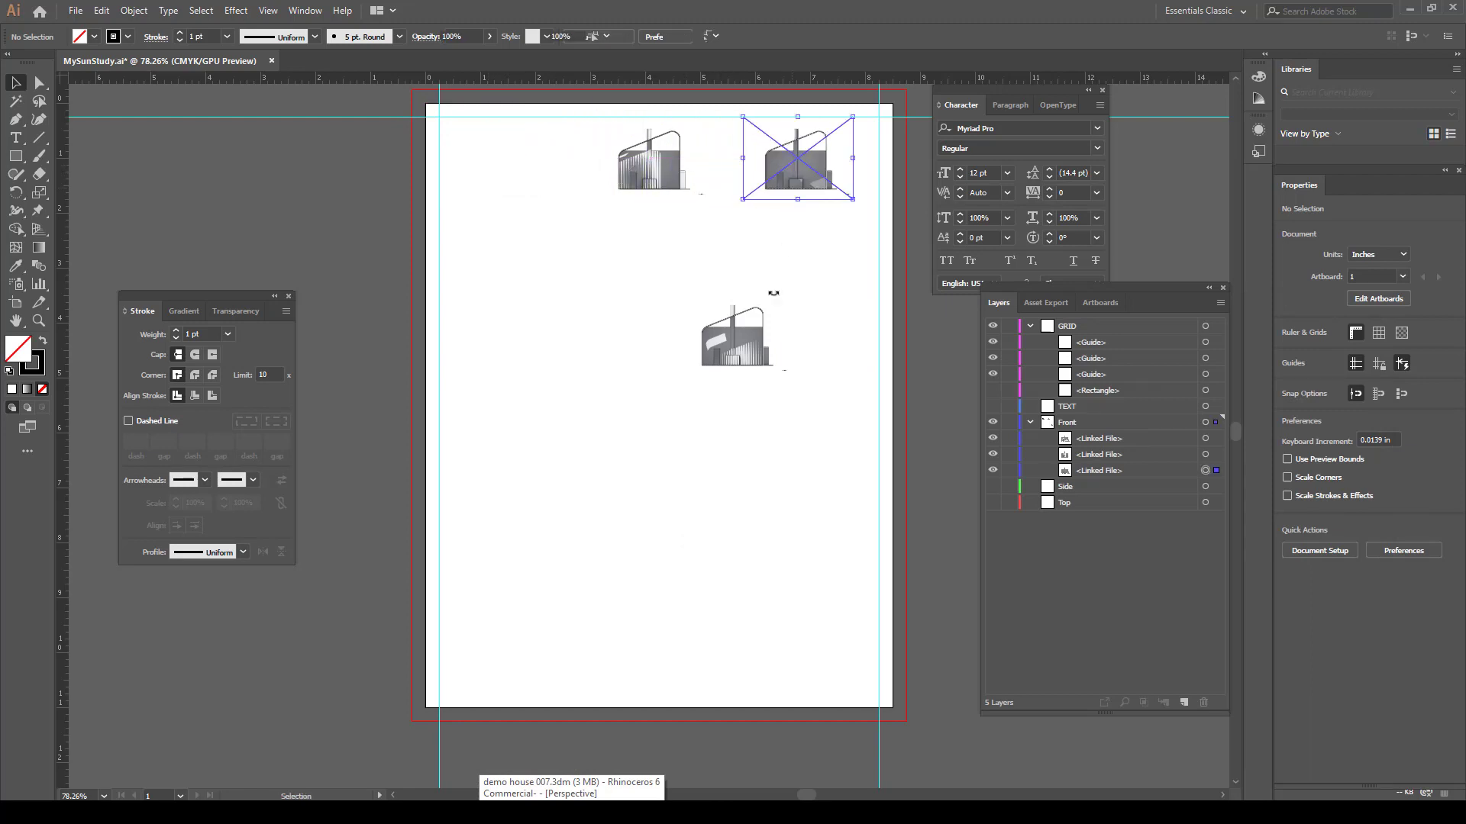
{"action": "left_click_drag", "start_coordinate": [752, 348], "coordinate": [566, 209]}
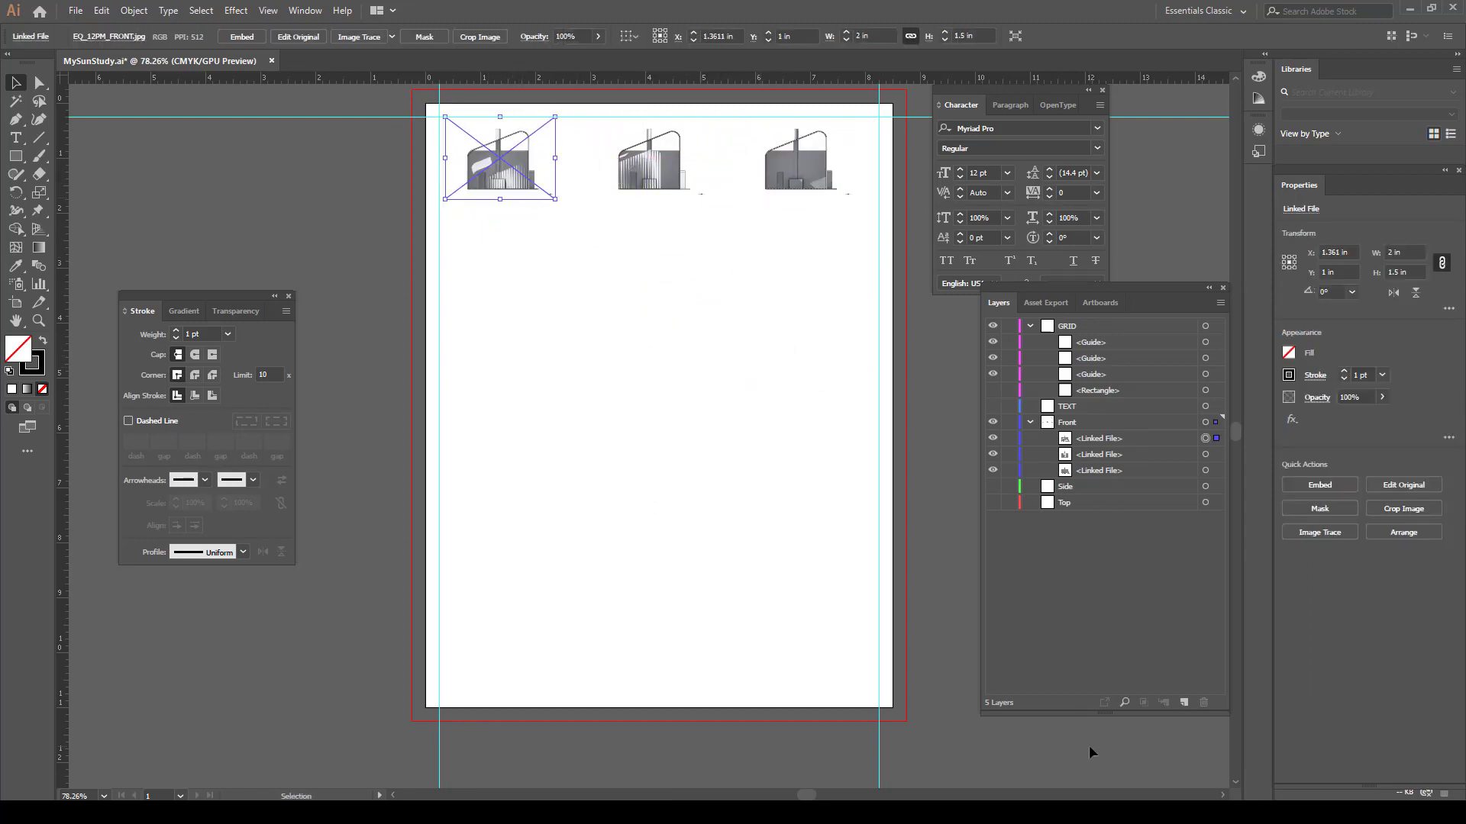
Snap EQ_3PM_FRONT.jpg to the right margin guide at X 7.25 in and distribute the three images evenly horizontally
{"action": "left_click", "coordinate": [799, 154]}
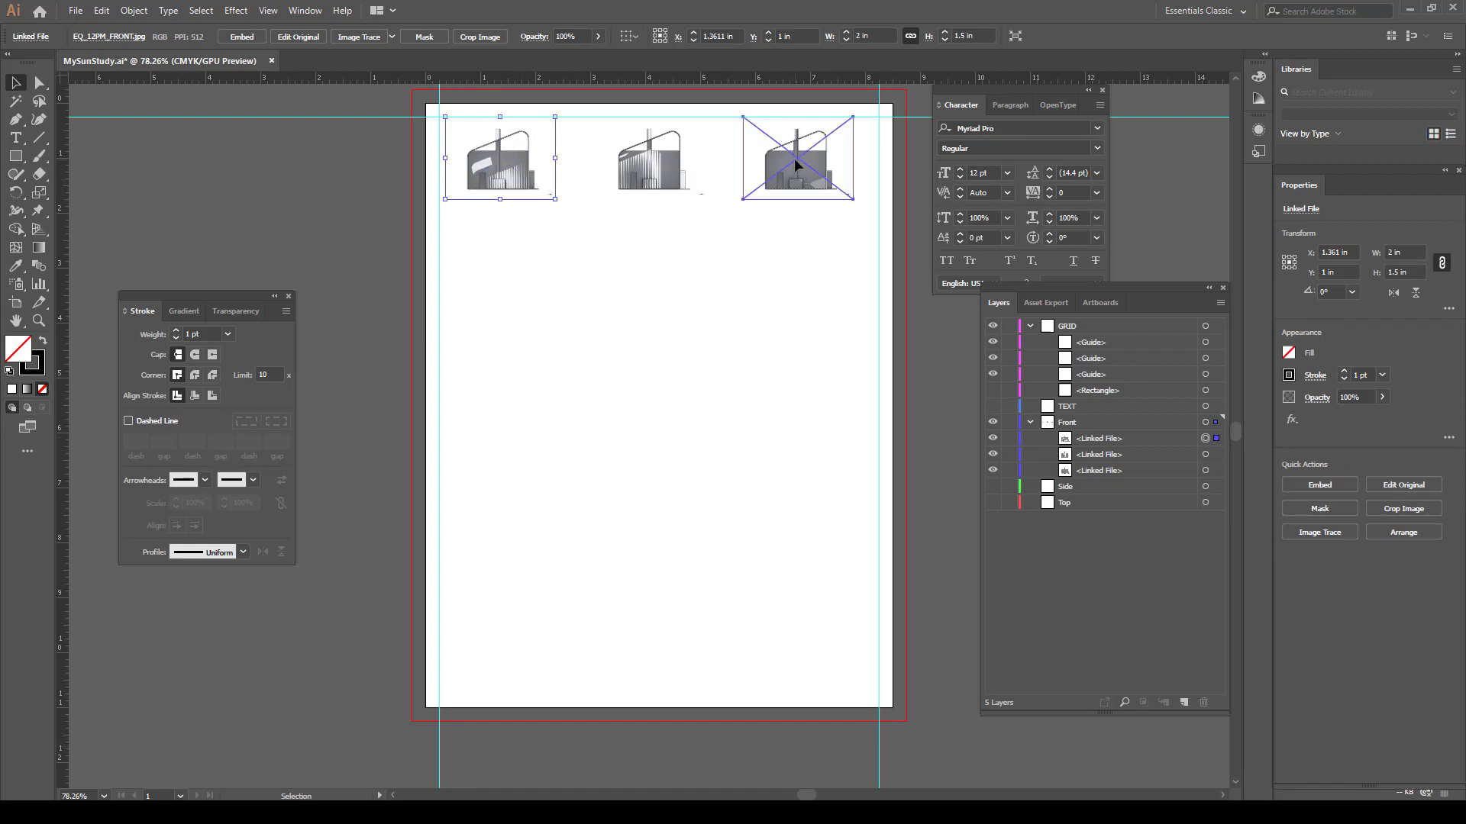
{"action": "left_click", "coordinate": [664, 189], "text": "shift"}
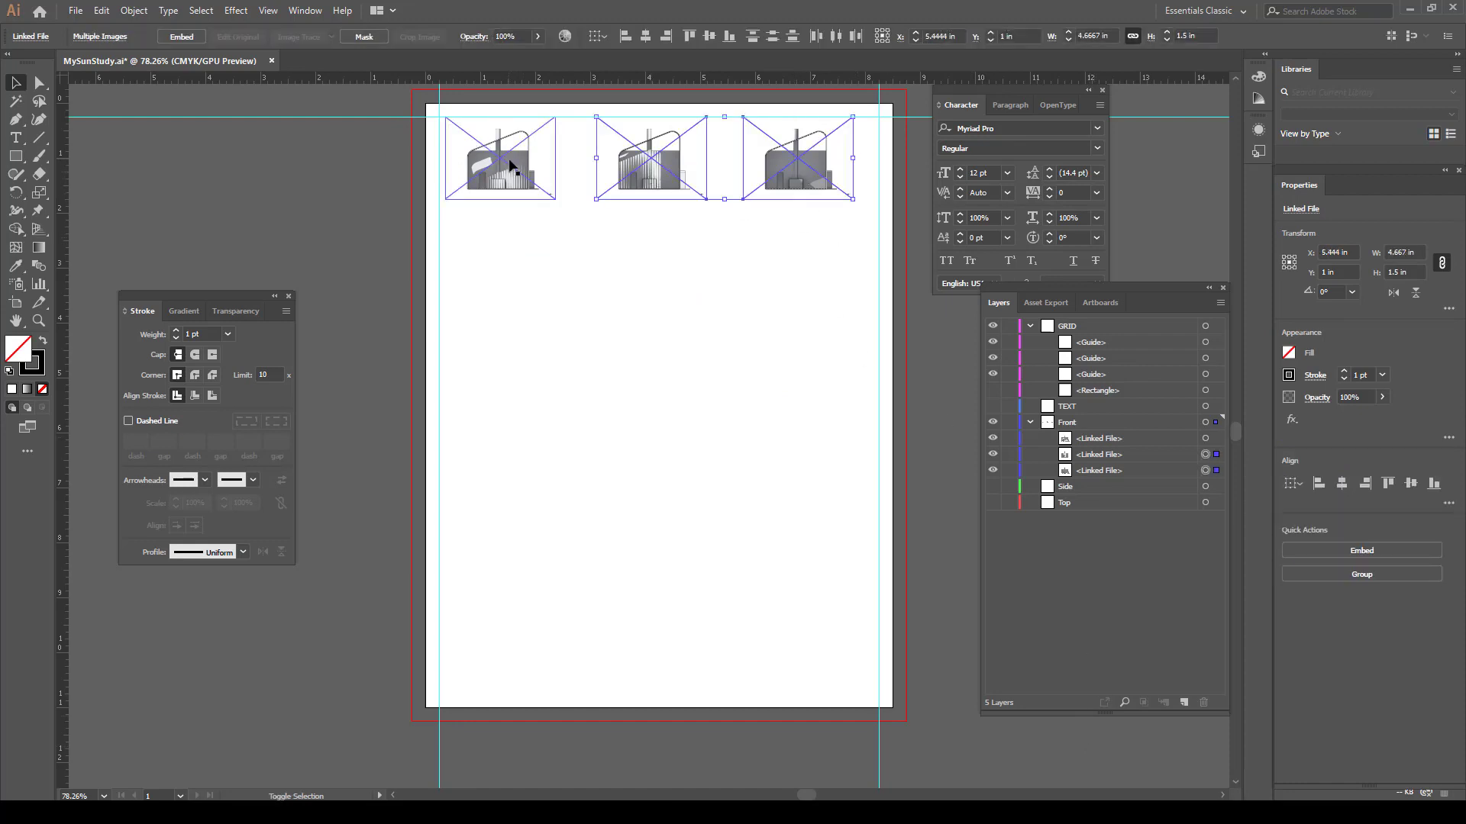
{"action": "left_click", "coordinate": [695, 293]}
{"action": "left_click_drag", "start_coordinate": [800, 157], "coordinate": [827, 158]}
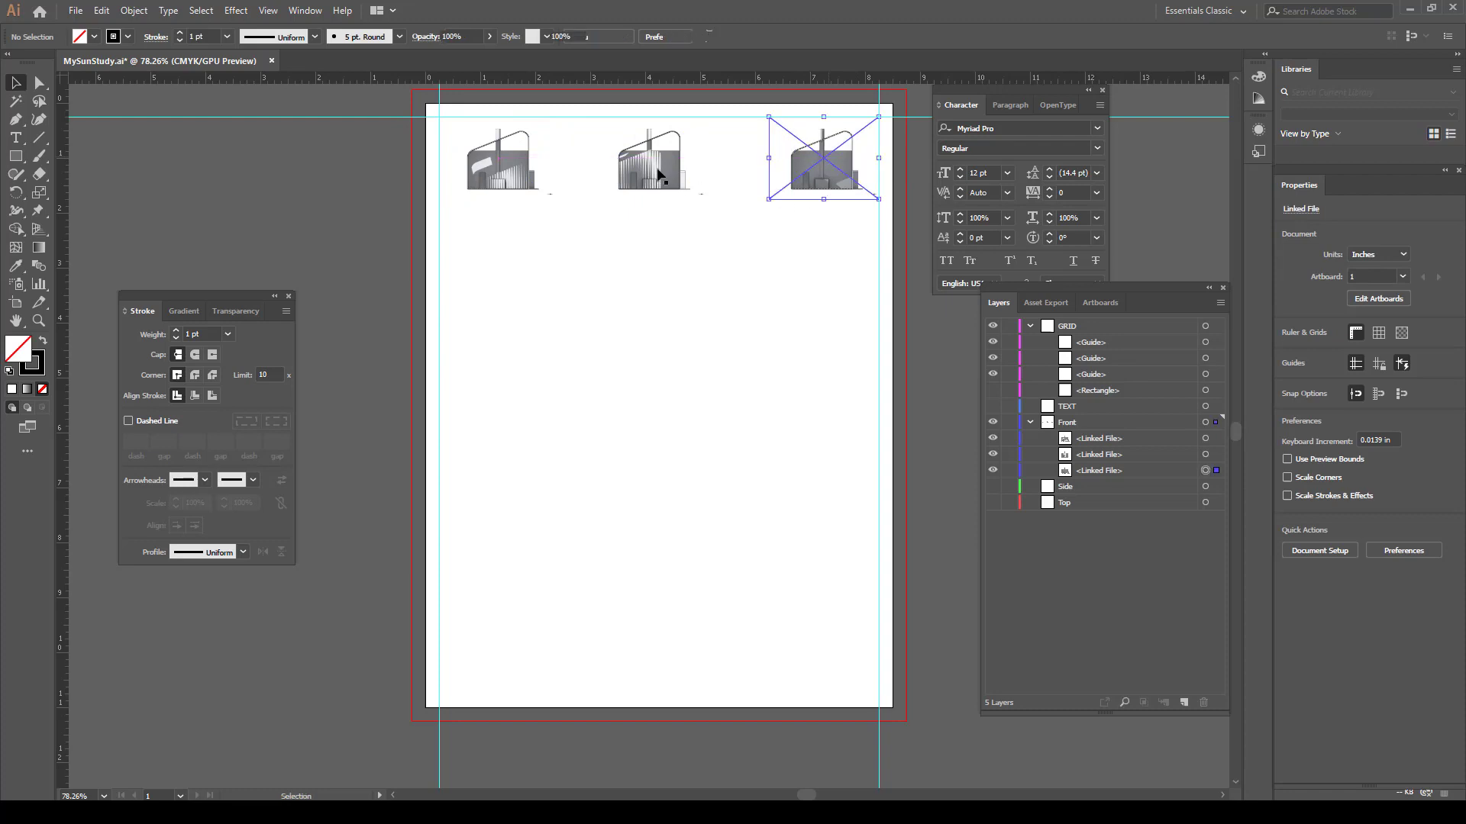
{"action": "left_click", "coordinate": [648, 160], "text": "shift"}
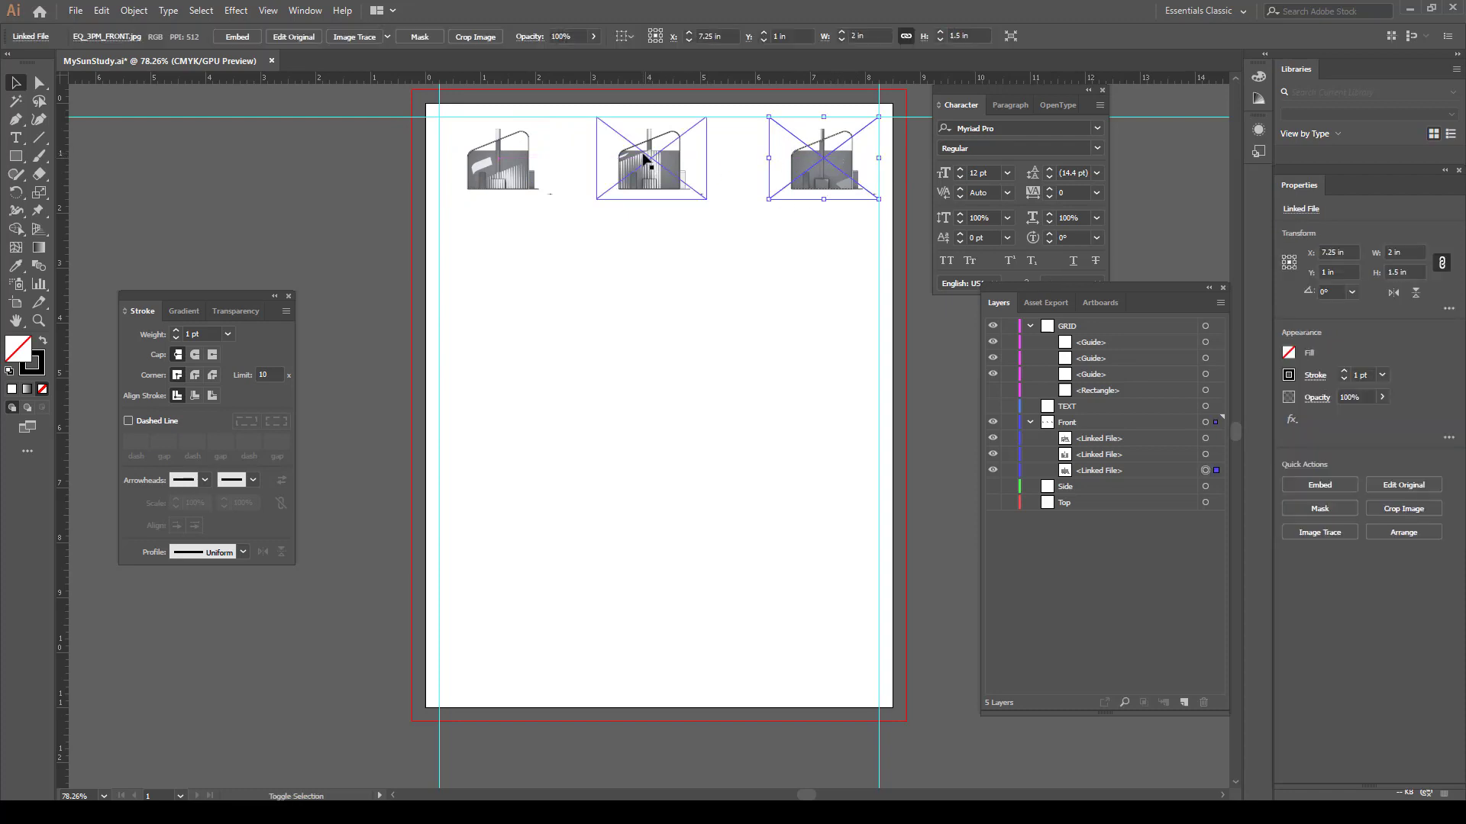
{"action": "left_click", "coordinate": [527, 159], "text": "shift"}
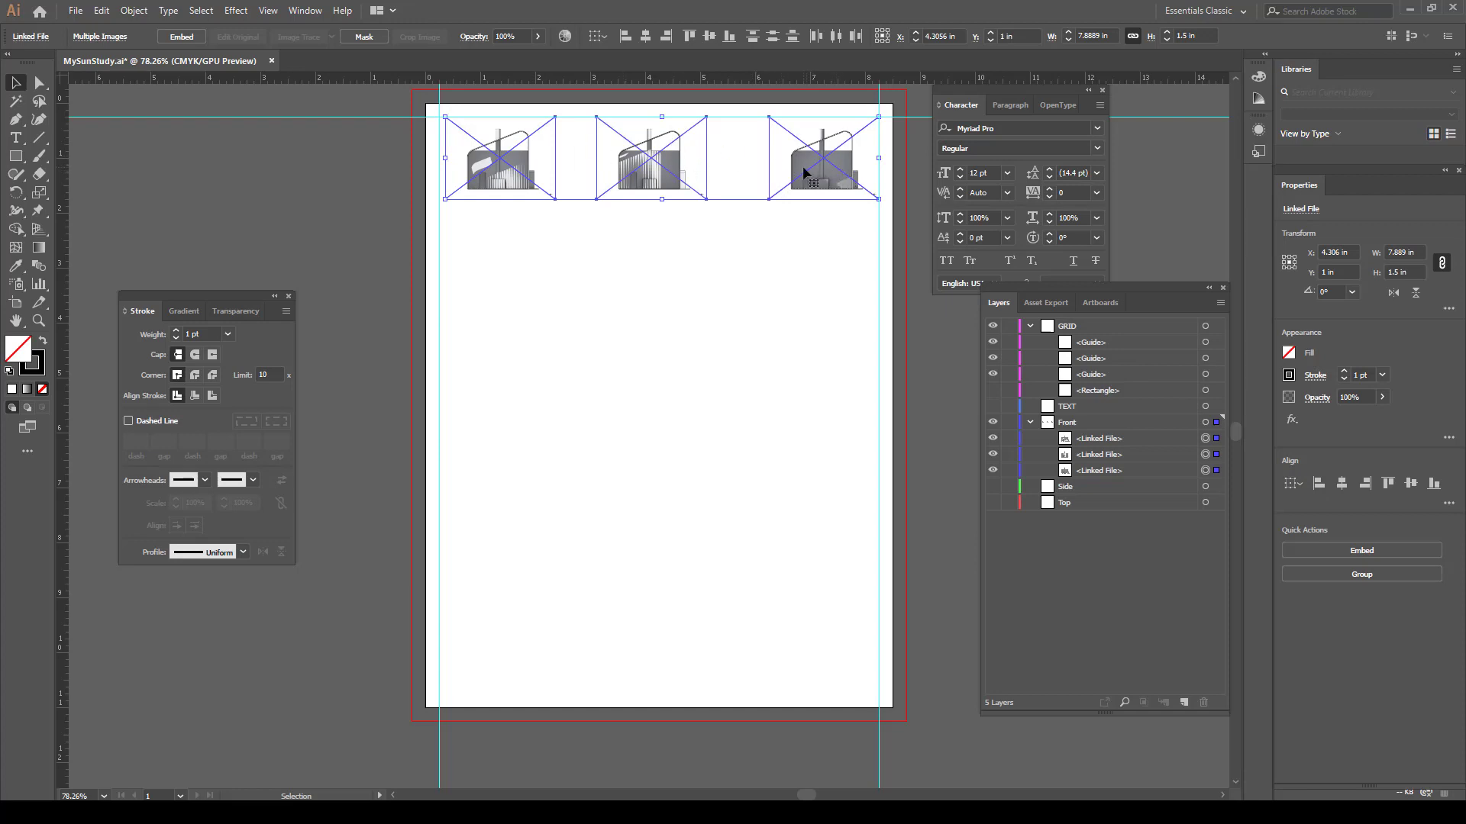
{"action": "left_click", "coordinate": [837, 37]}
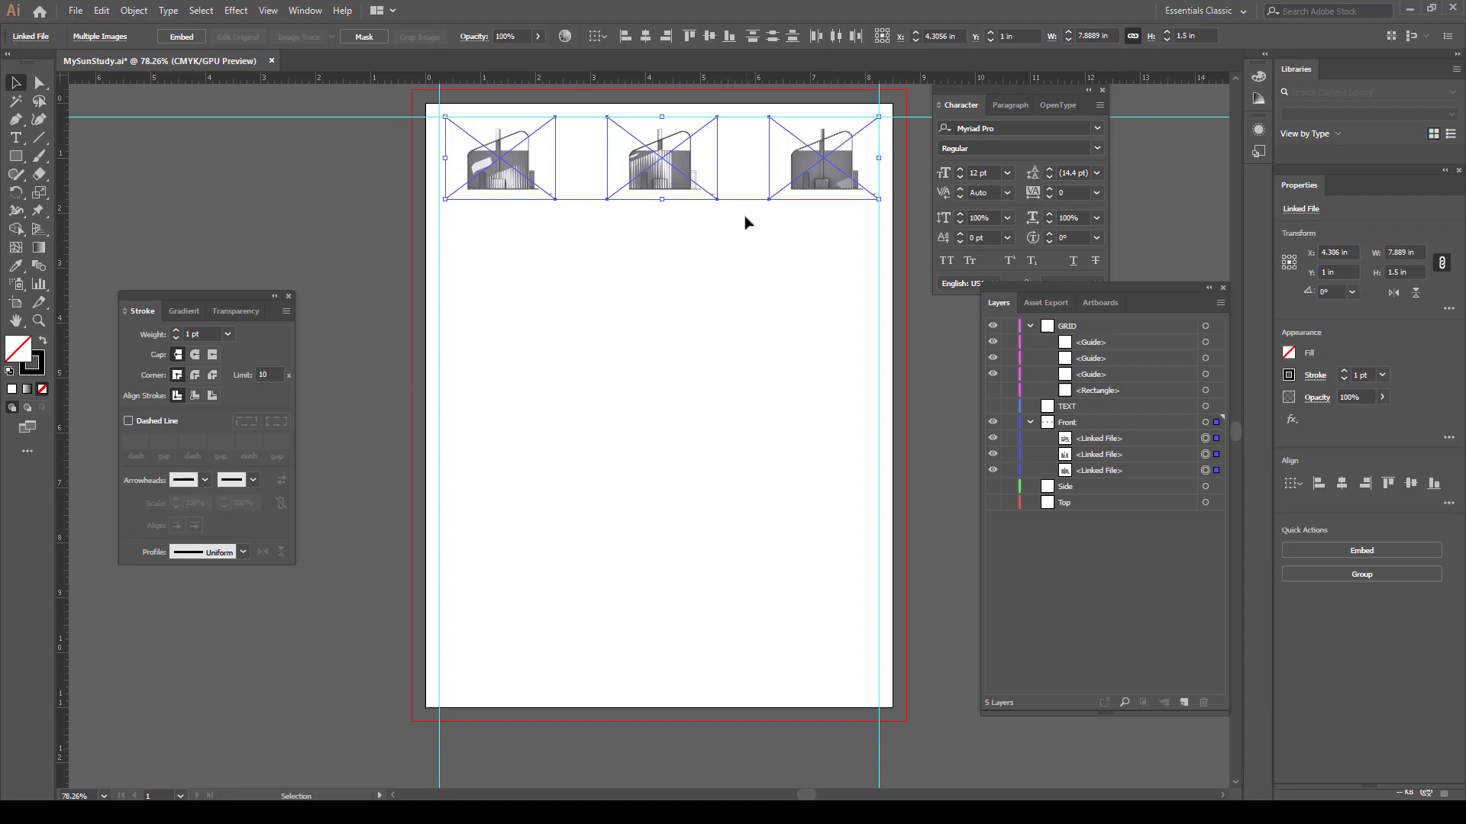
{"action": "left_click", "coordinate": [732, 311]}
Enlarge the EQ_3PM_FRONT.jpg image, trying a width of 2.25 in and settling on 2.5 in
{"action": "left_click", "coordinate": [772, 183]}
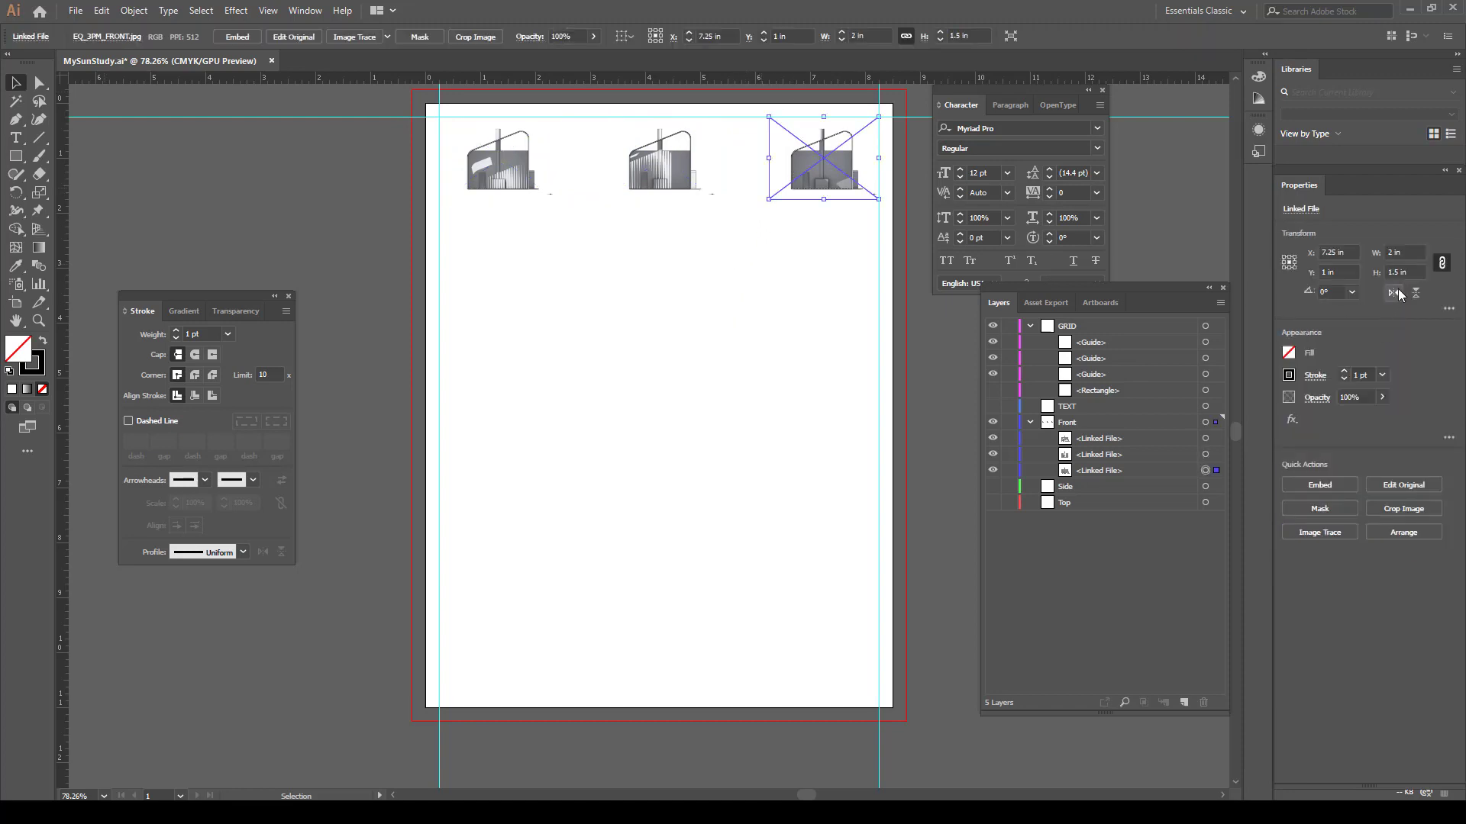
{"action": "left_click", "coordinate": [1407, 252]}
{"action": "type", "text": "2.25"}
{"action": "key", "text": "Return"}
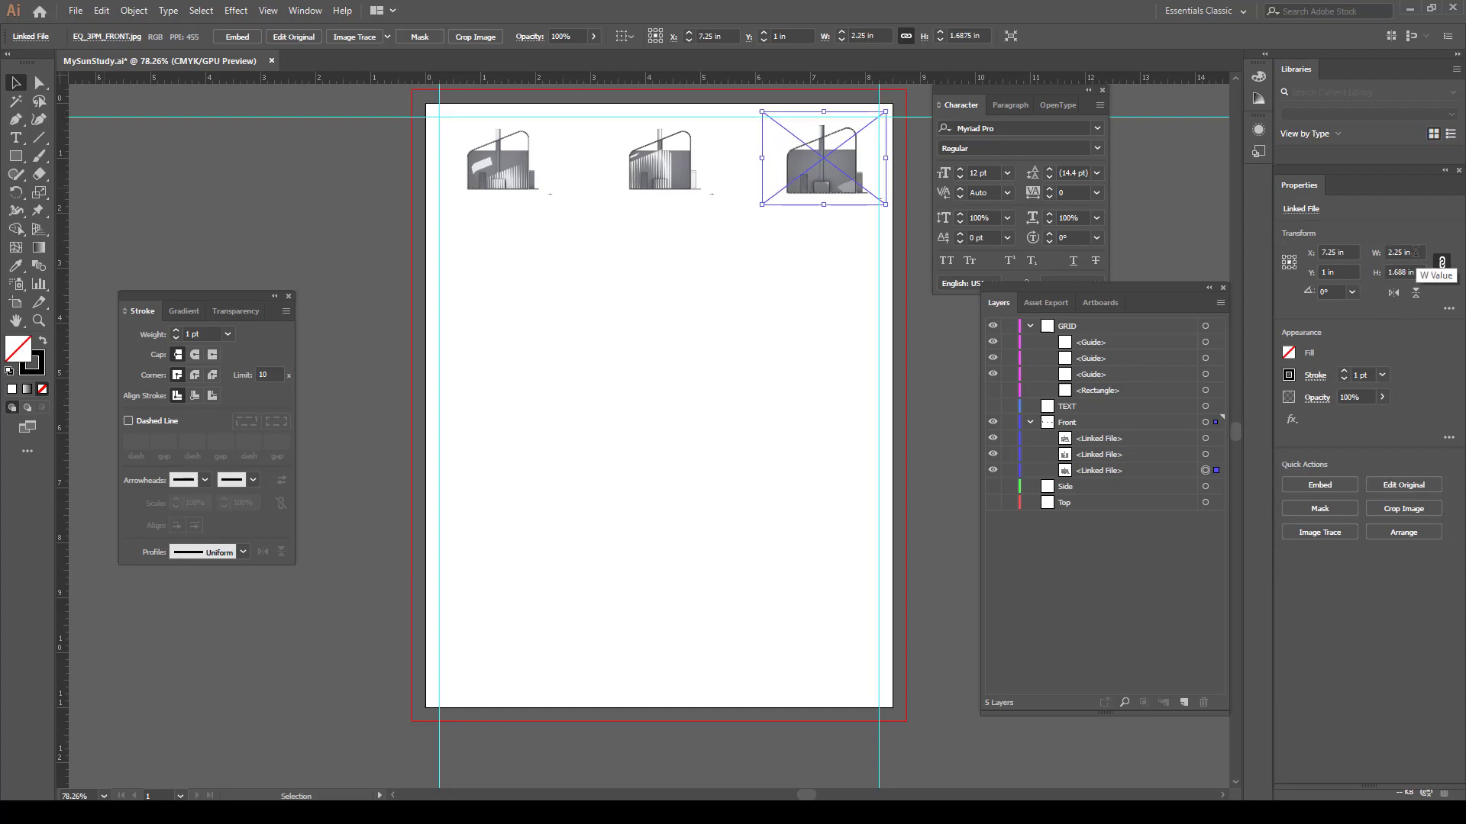
{"action": "left_click", "coordinate": [1415, 252]}
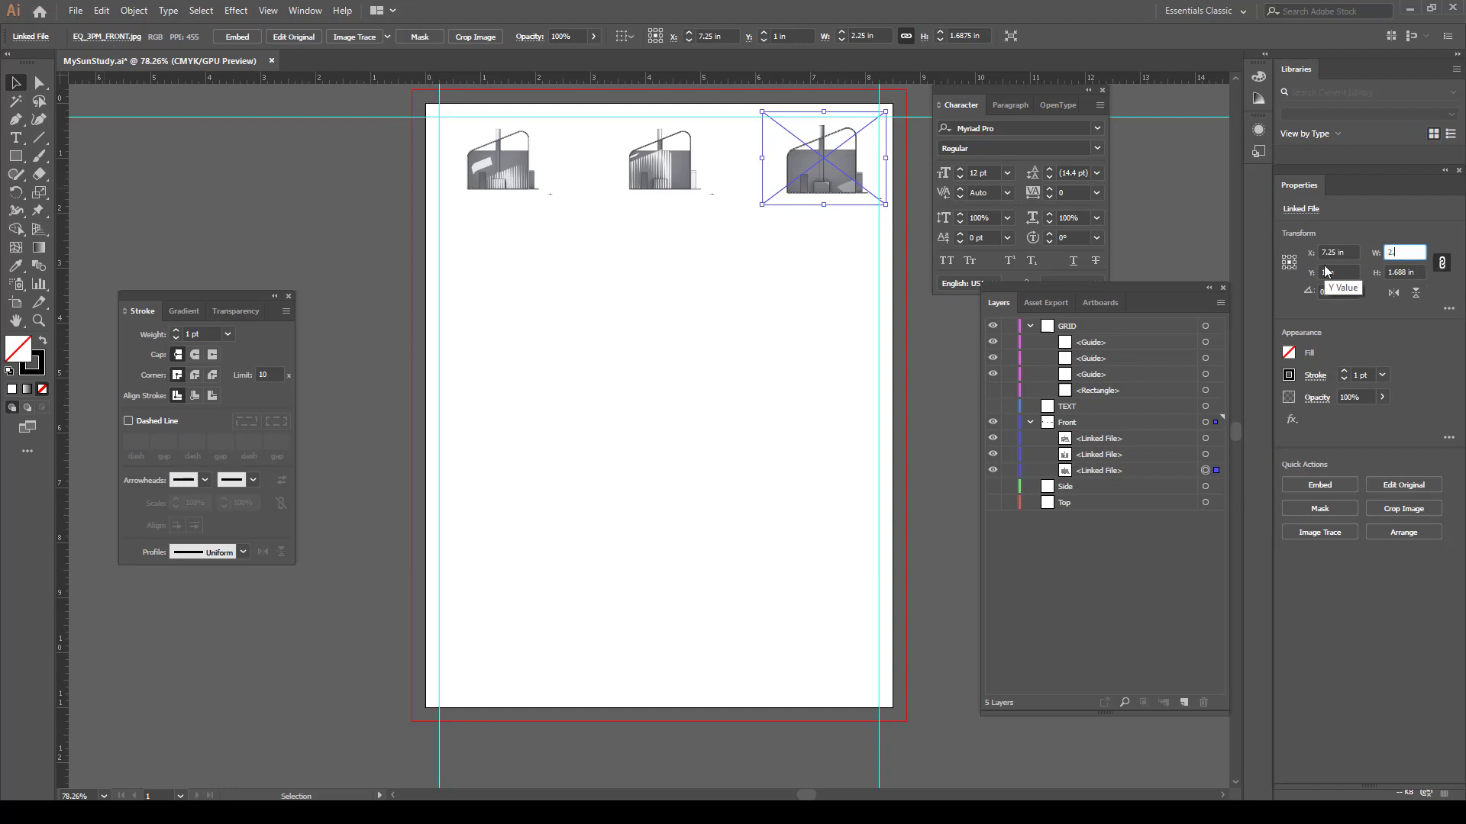
{"action": "type", "text": "2."}
{"action": "key", "text": "Return"}
Set the widths of the EQ_9AM_FRONT.jpg and EQ_12PM_FRONT.jpg images to 2.5 in each
{"action": "left_click", "coordinate": [673, 165]}
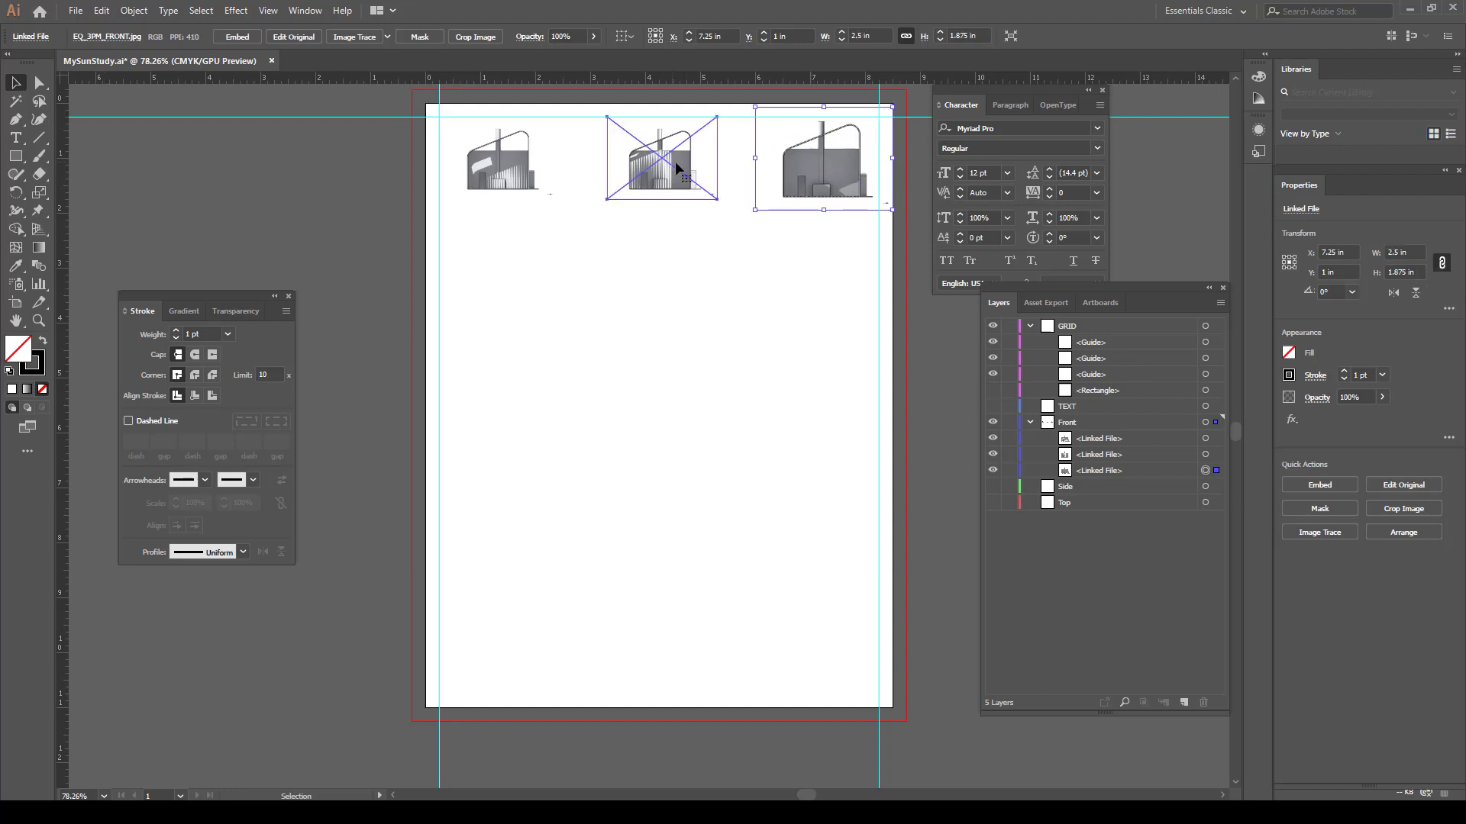
{"action": "double_click", "coordinate": [1405, 250]}
{"action": "type", "text": "2.5"}
{"action": "key", "text": "Return"}
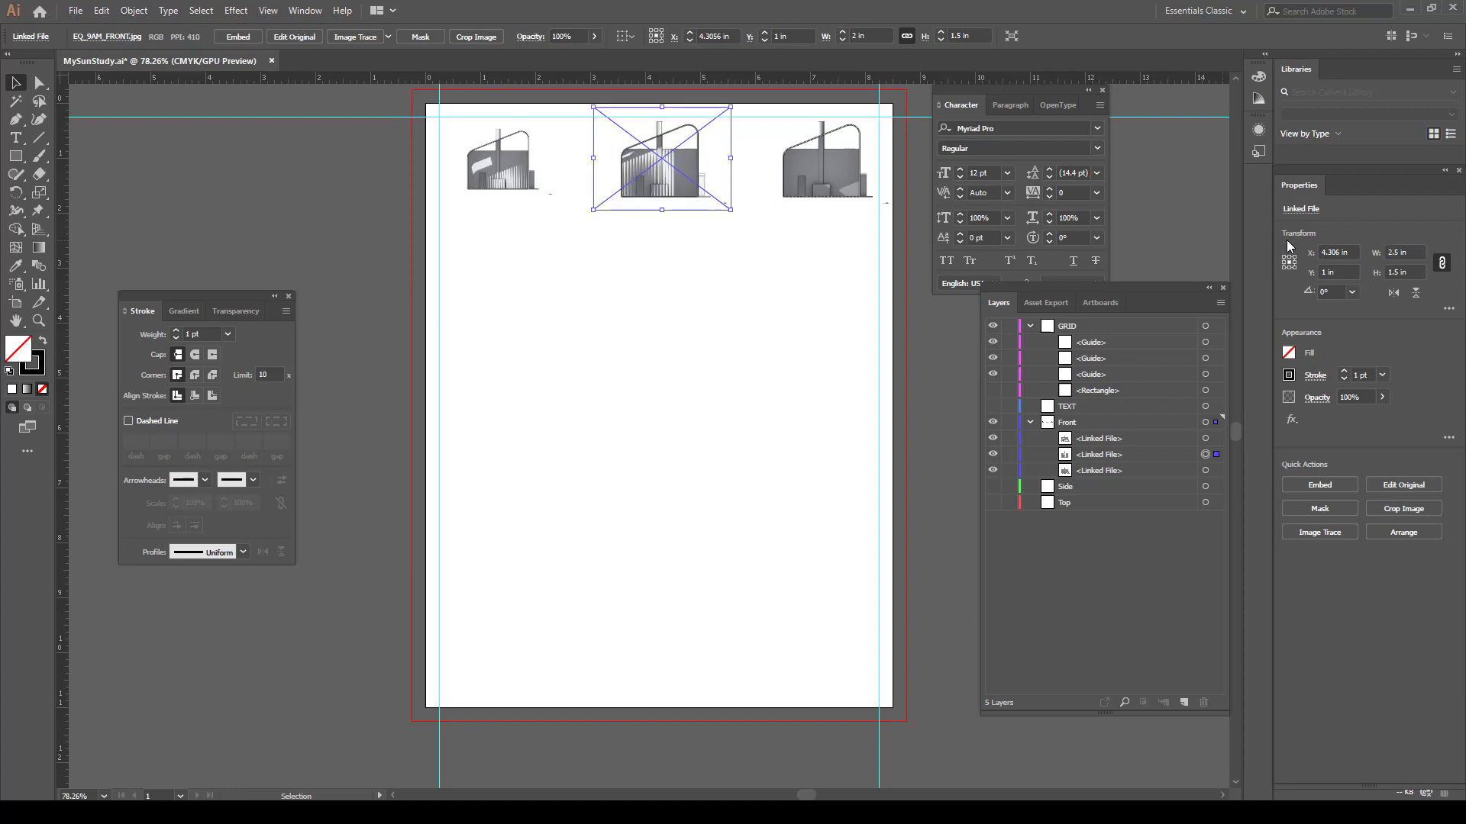
{"action": "left_click", "coordinate": [537, 142]}
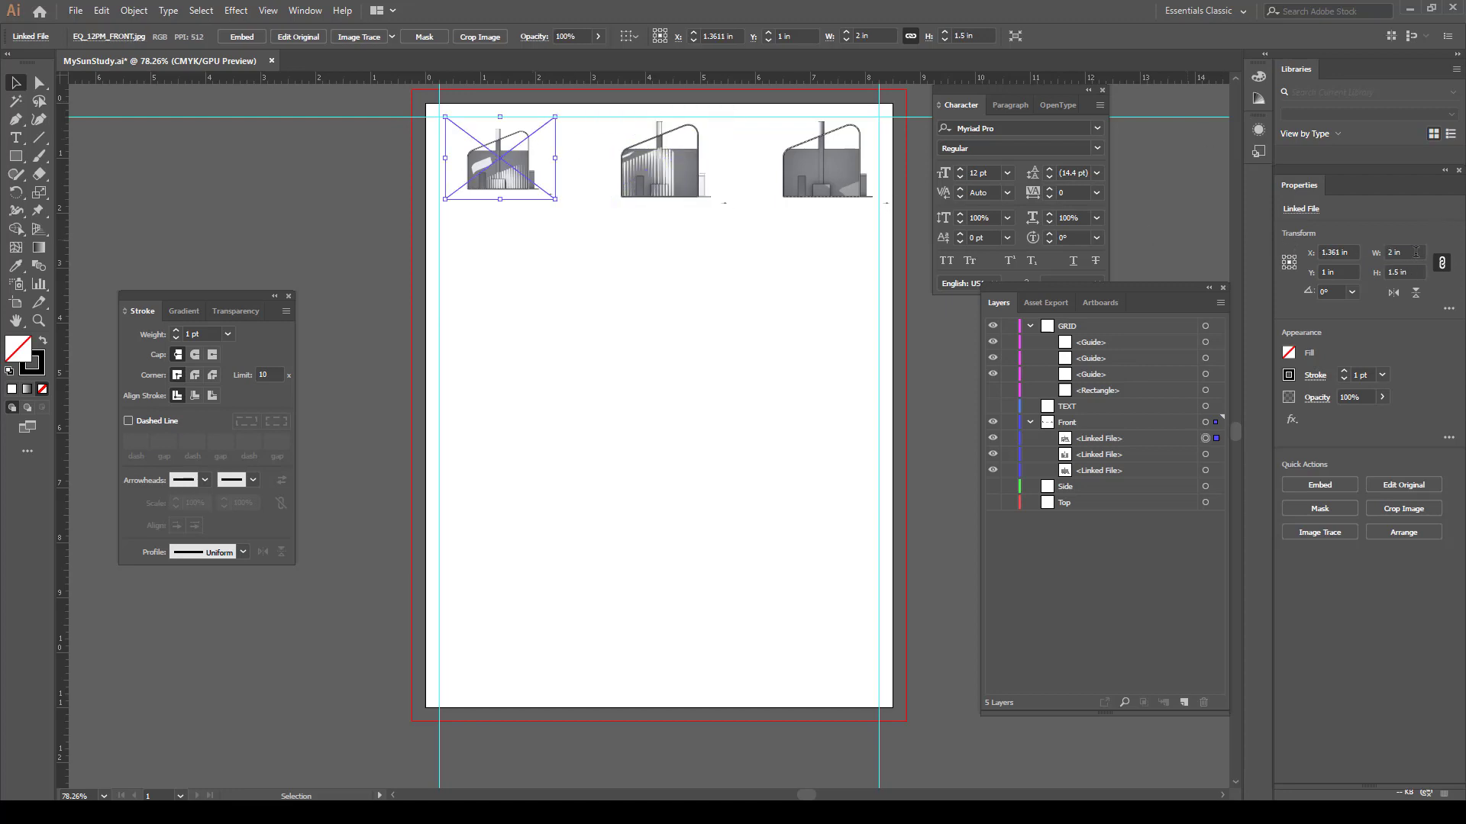
{"action": "double_click", "coordinate": [1416, 252]}
{"action": "type", "text": "2.5"}
{"action": "key", "text": "Return"}
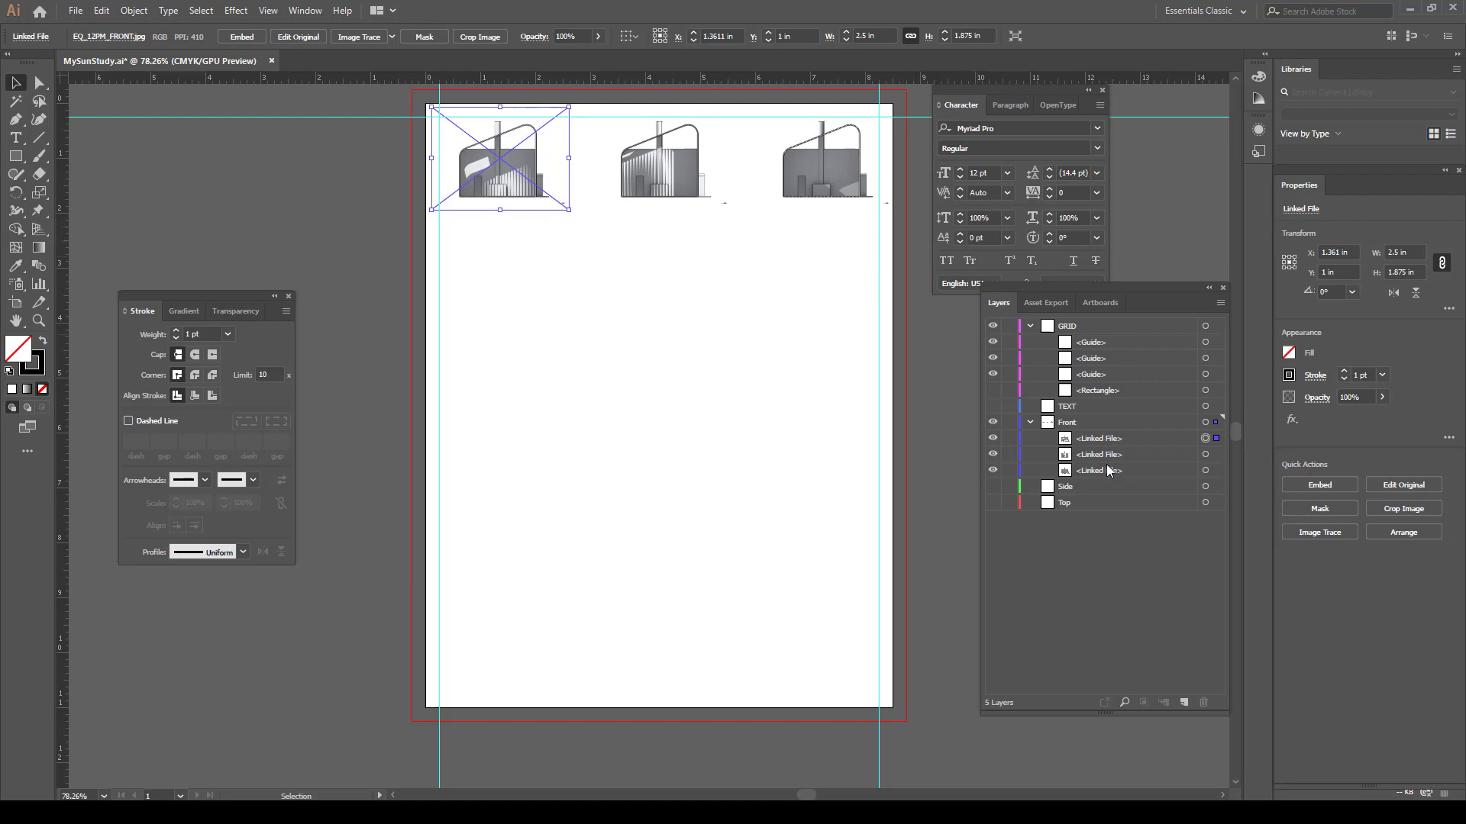
Snap the enlarged 12PM and 3PM images into the upper margin guide corners and the 9AM image against the top guide
{"action": "left_click_drag", "start_coordinate": [492, 153], "coordinate": [500, 163]}
{"action": "left_click_drag", "start_coordinate": [841, 144], "coordinate": [828, 156]}
{"action": "left_click_drag", "start_coordinate": [676, 142], "coordinate": [676, 156]}
Distribute the three 2.5 in images evenly across the width between the margin guides
{"action": "left_click", "coordinate": [672, 176], "text": "shift"}
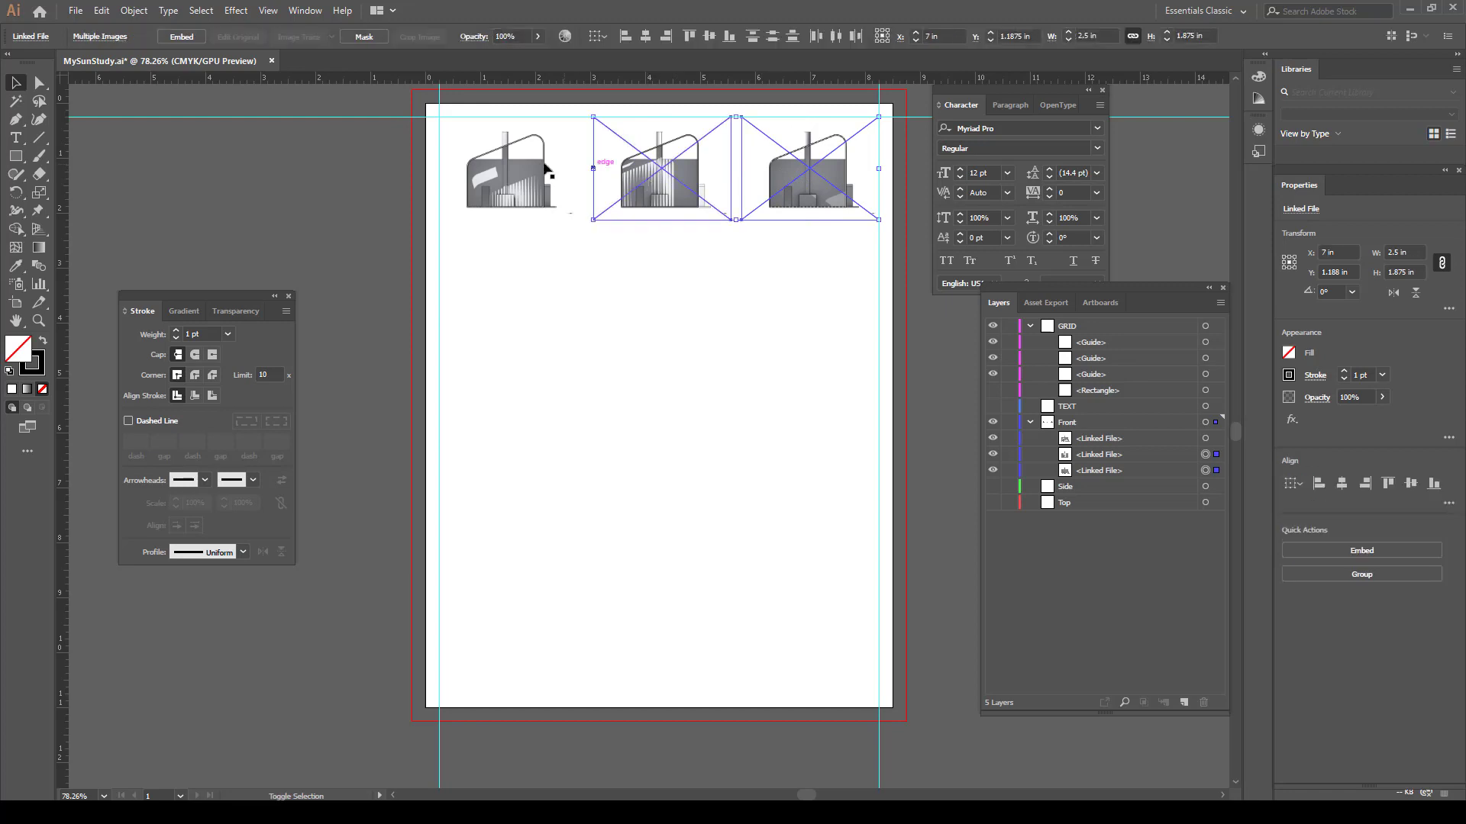
{"action": "left_click", "coordinate": [507, 172], "text": "shift"}
{"action": "left_click", "coordinate": [836, 37]}
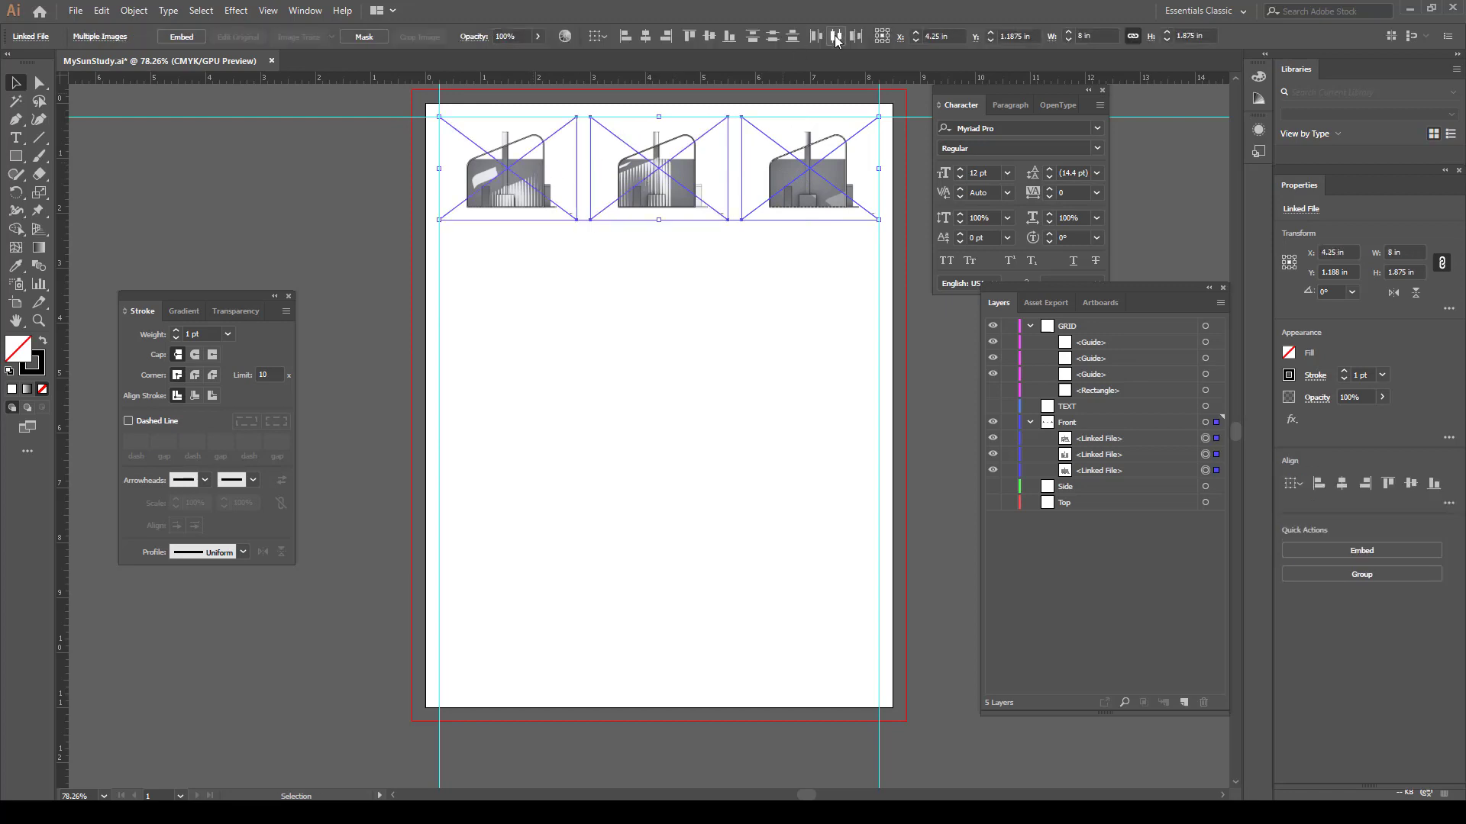
{"action": "left_click", "coordinate": [739, 333]}
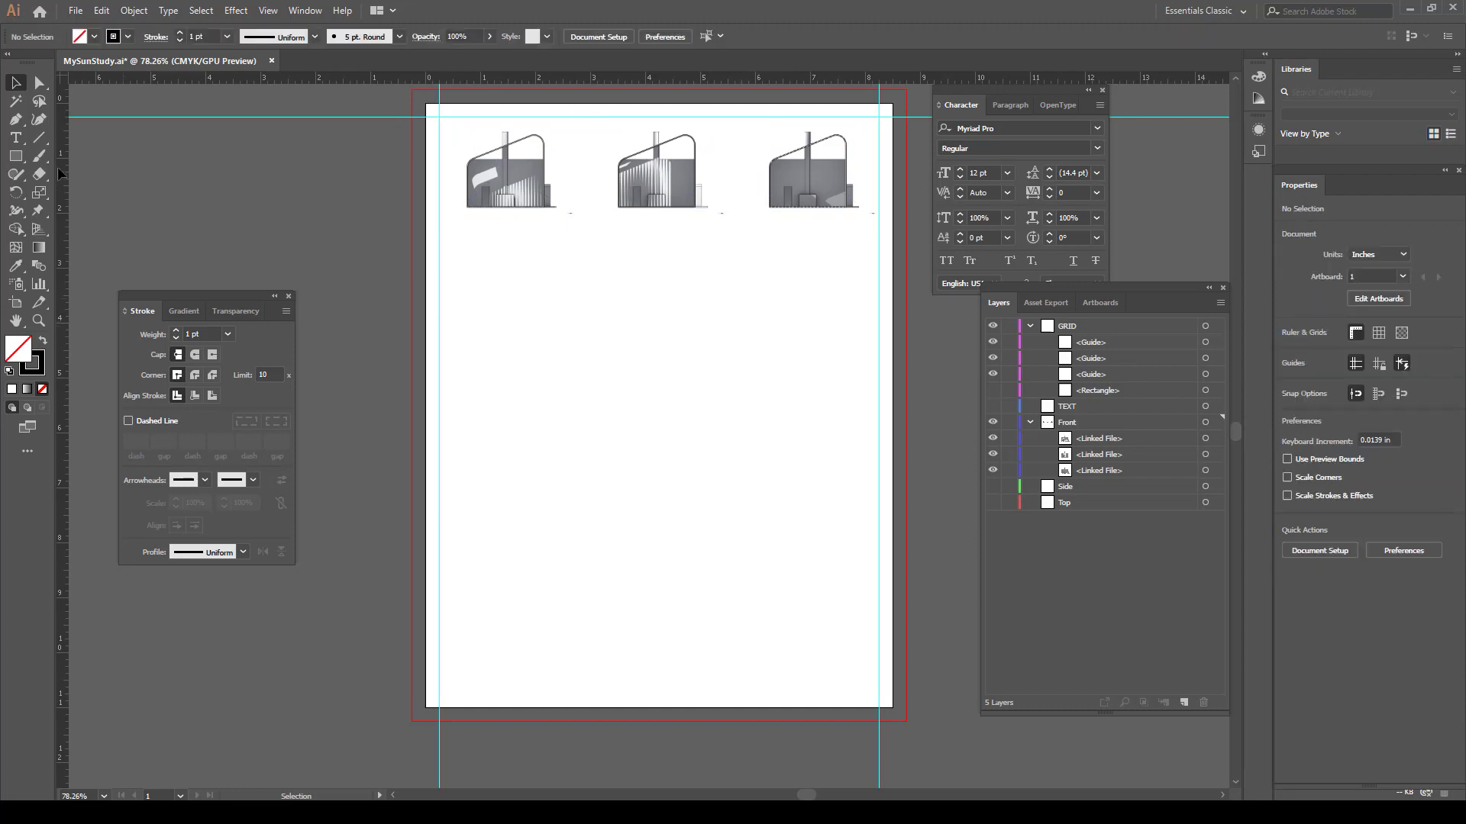
Add a text label reading "9am" below the first image in the row
{"action": "left_click", "coordinate": [463, 254]}
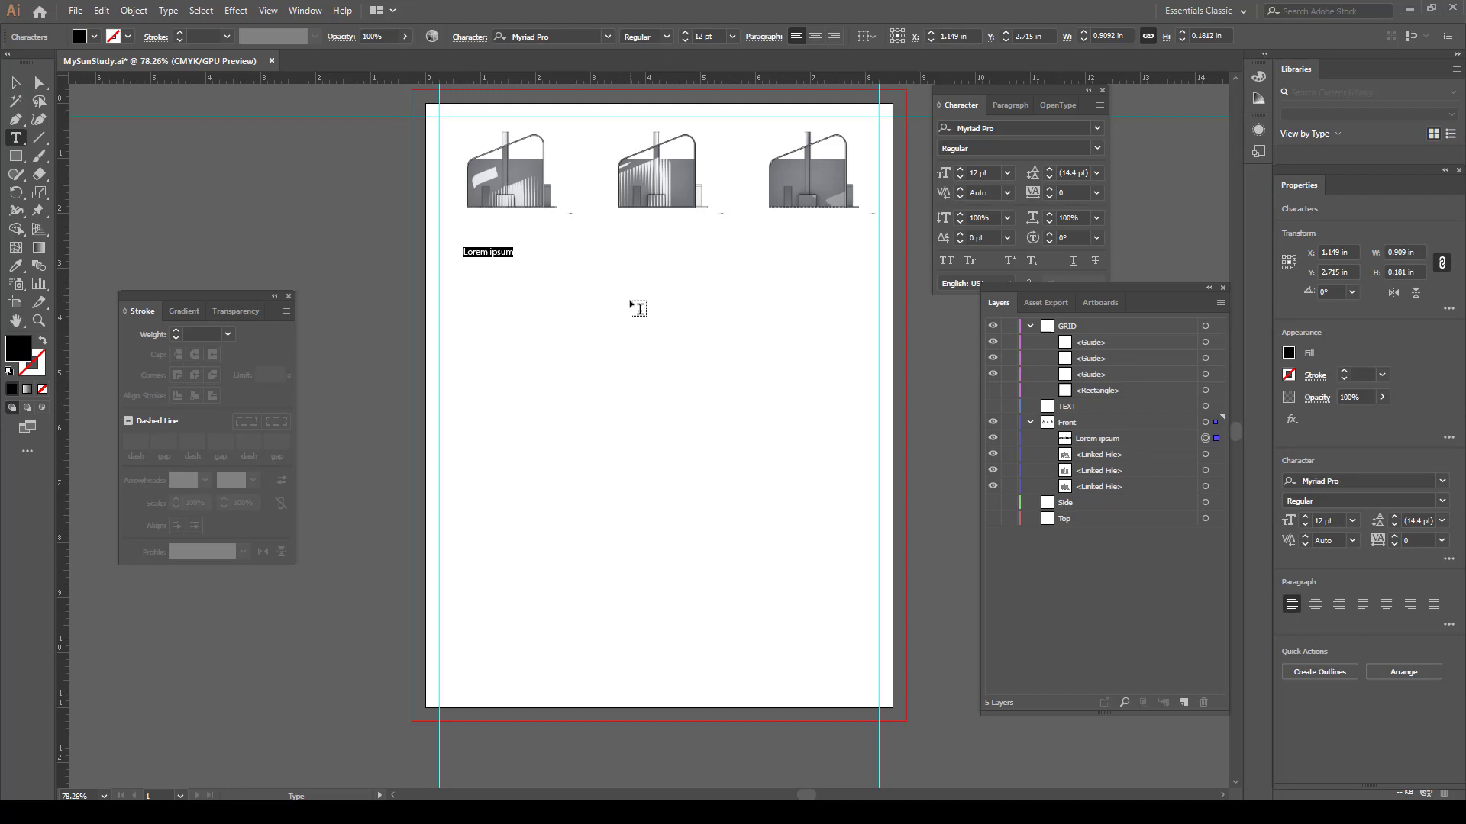
{"action": "type", "text": "9AM"}
{"action": "key", "text": "BackSpace"}
{"action": "type", "text": "9am"}
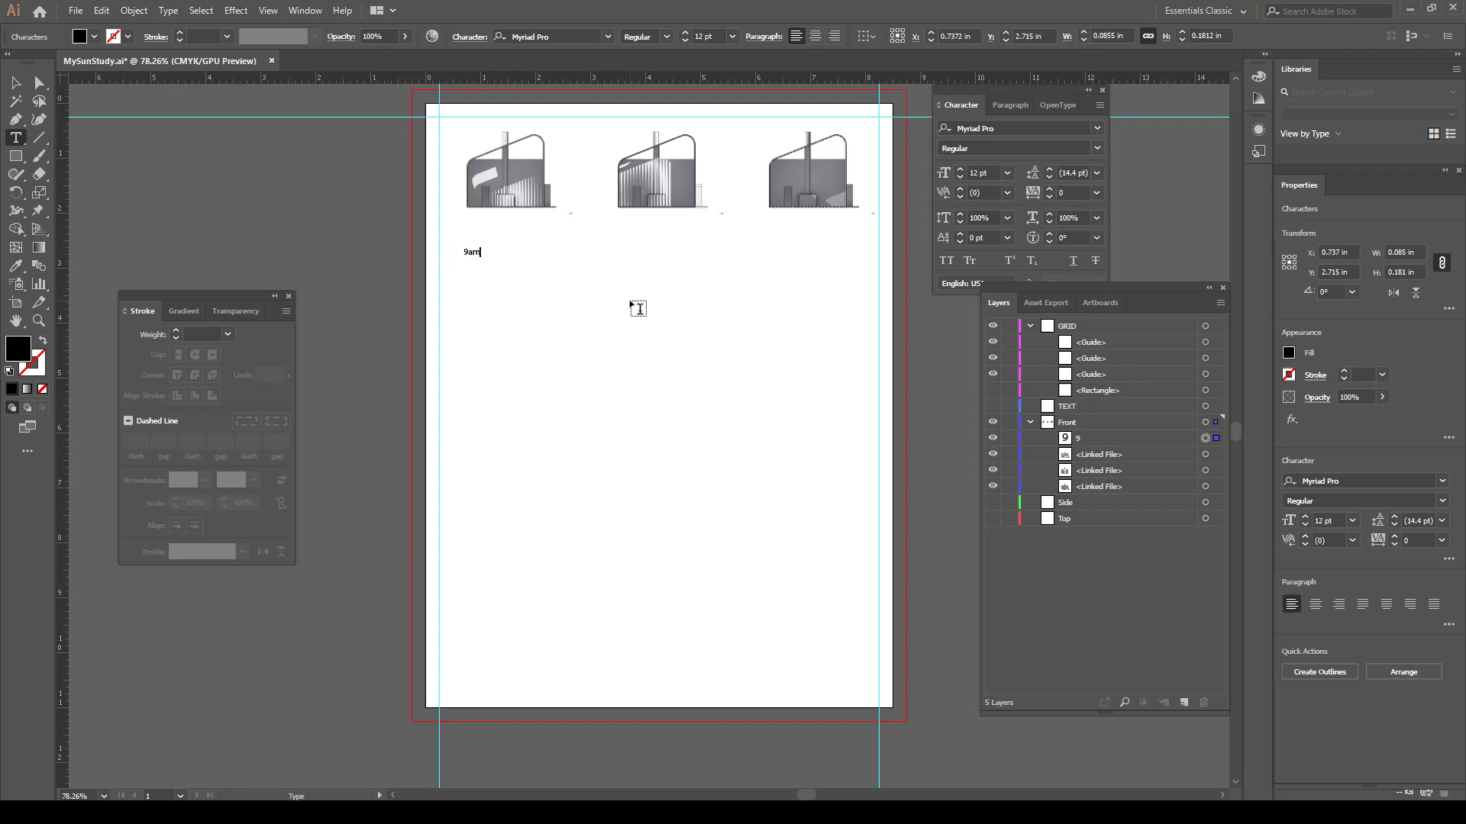
Change the 9am label's font to Helvetica LT Std Bold
{"action": "left_click", "coordinate": [14, 79]}
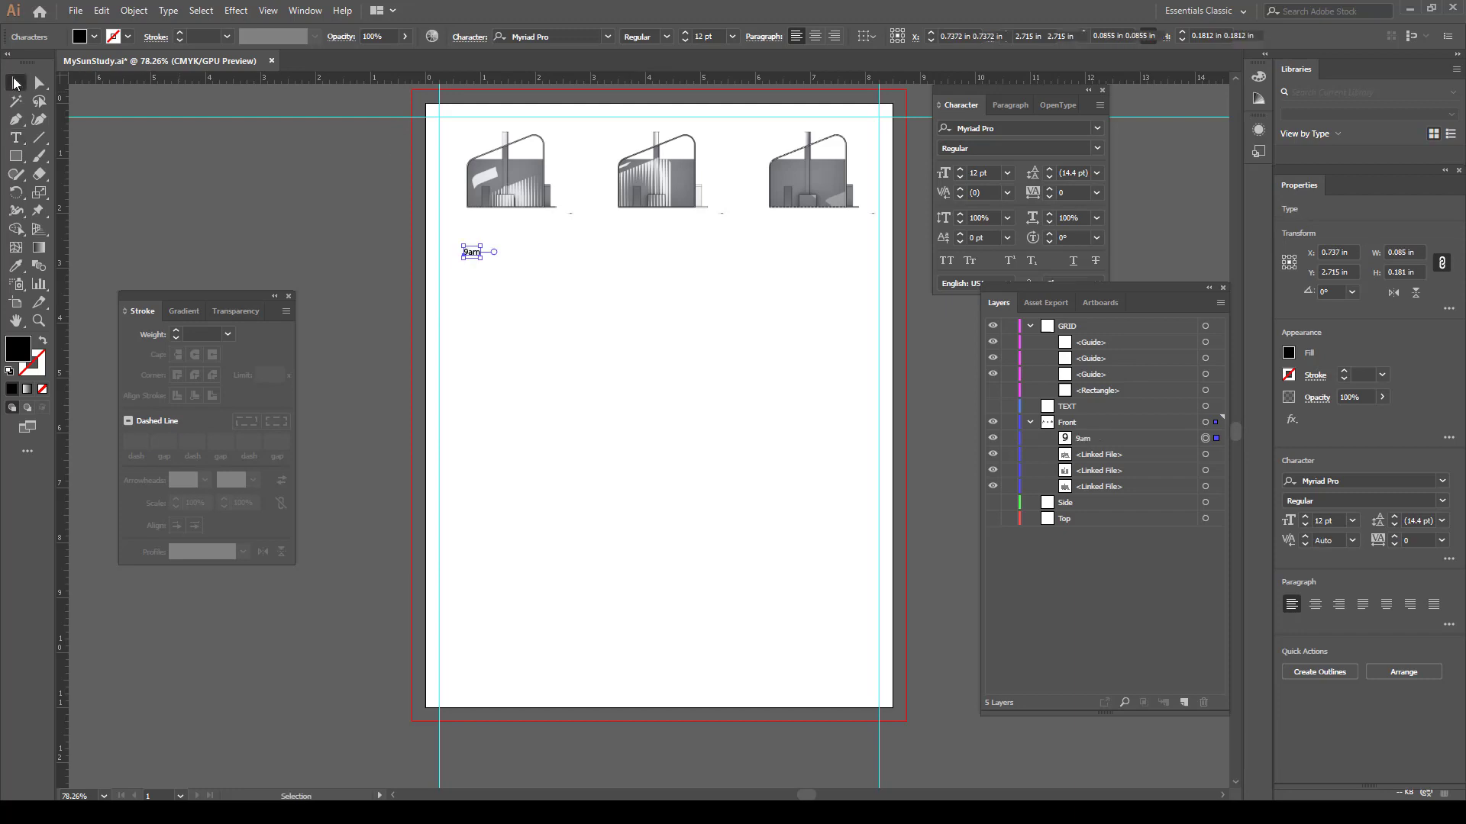
{"action": "left_click", "coordinate": [592, 36]}
{"action": "type", "text": "helv"}
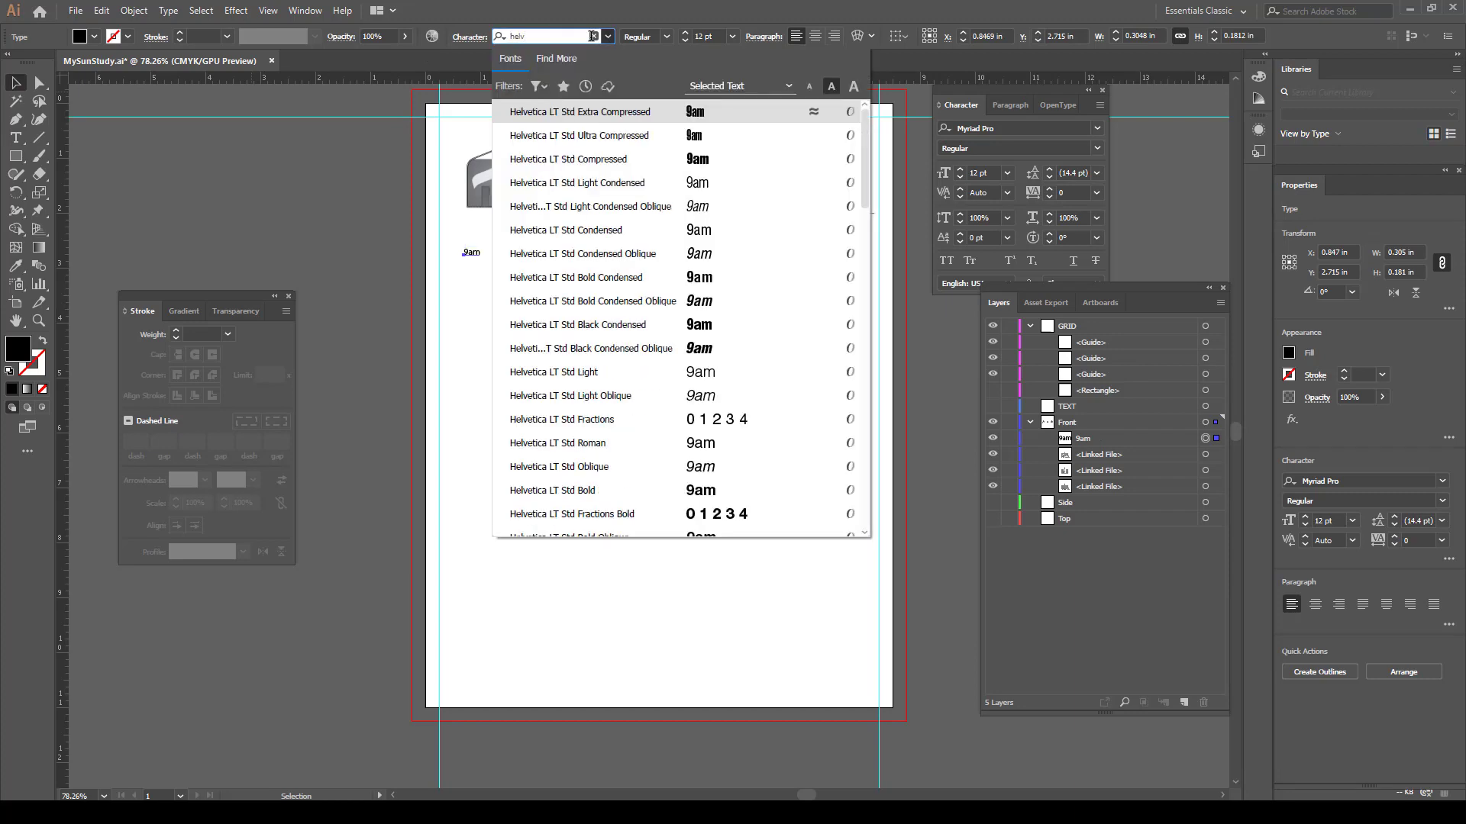
{"action": "key", "text": "Down"}
{"action": "key", "text": "Down"}
{"action": "key", "text": "Down"}
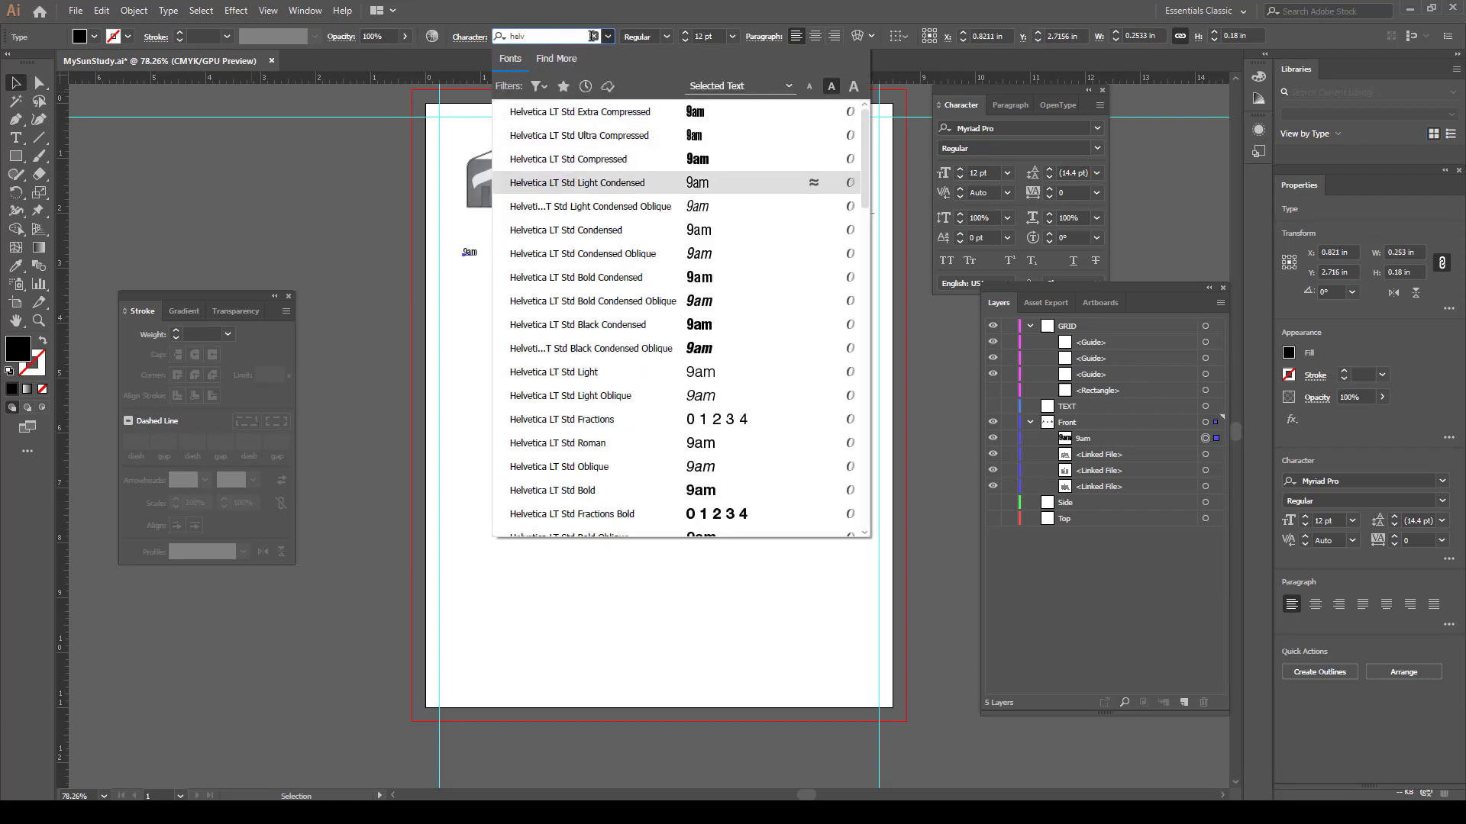
{"action": "key", "text": "Down"}
{"action": "key", "text": "Down"}
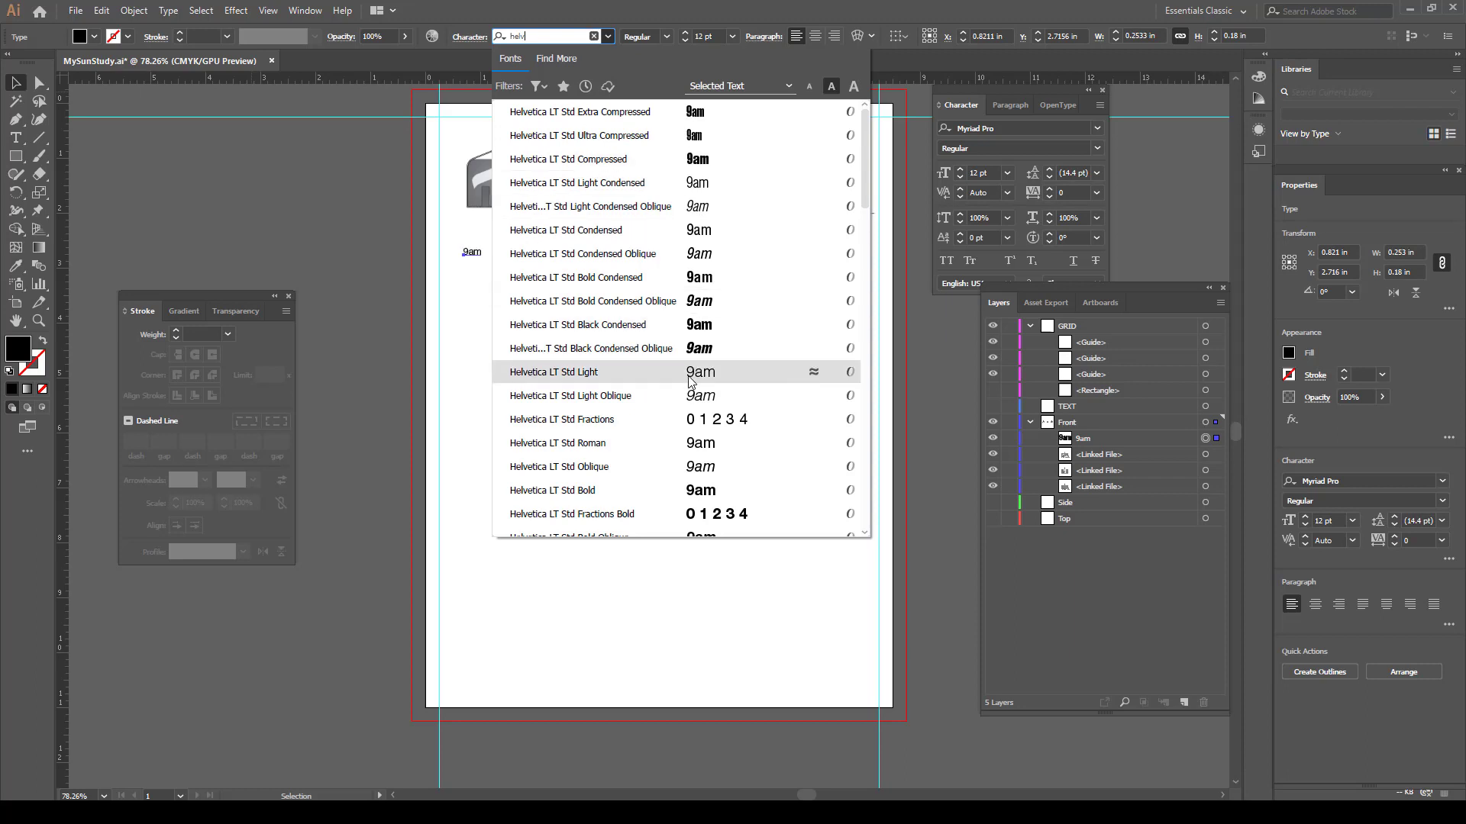
{"action": "scroll", "coordinate": [689, 382], "scroll_direction": "down", "scroll_amount": 2}
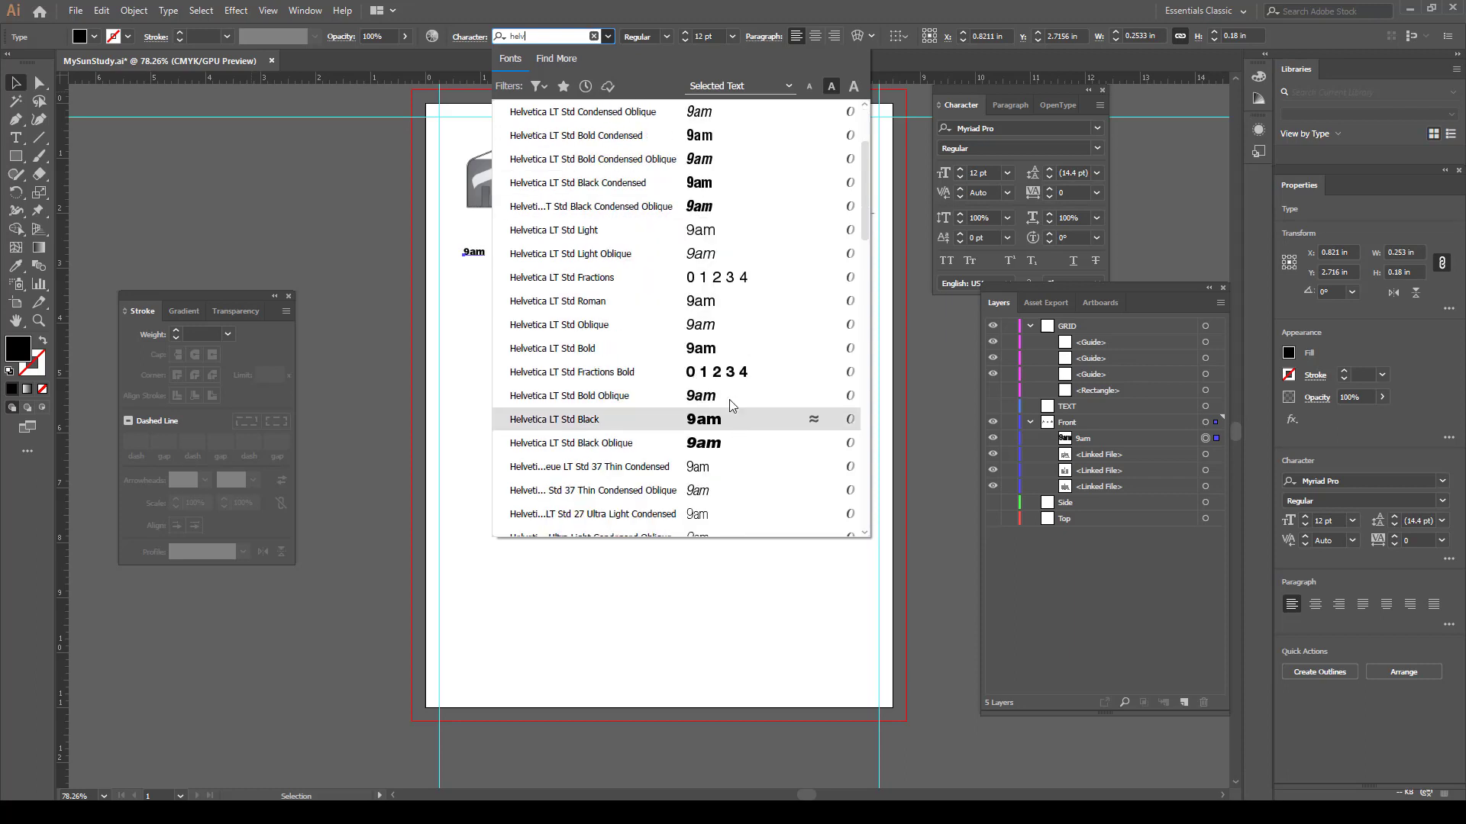
{"action": "left_click", "coordinate": [703, 349]}
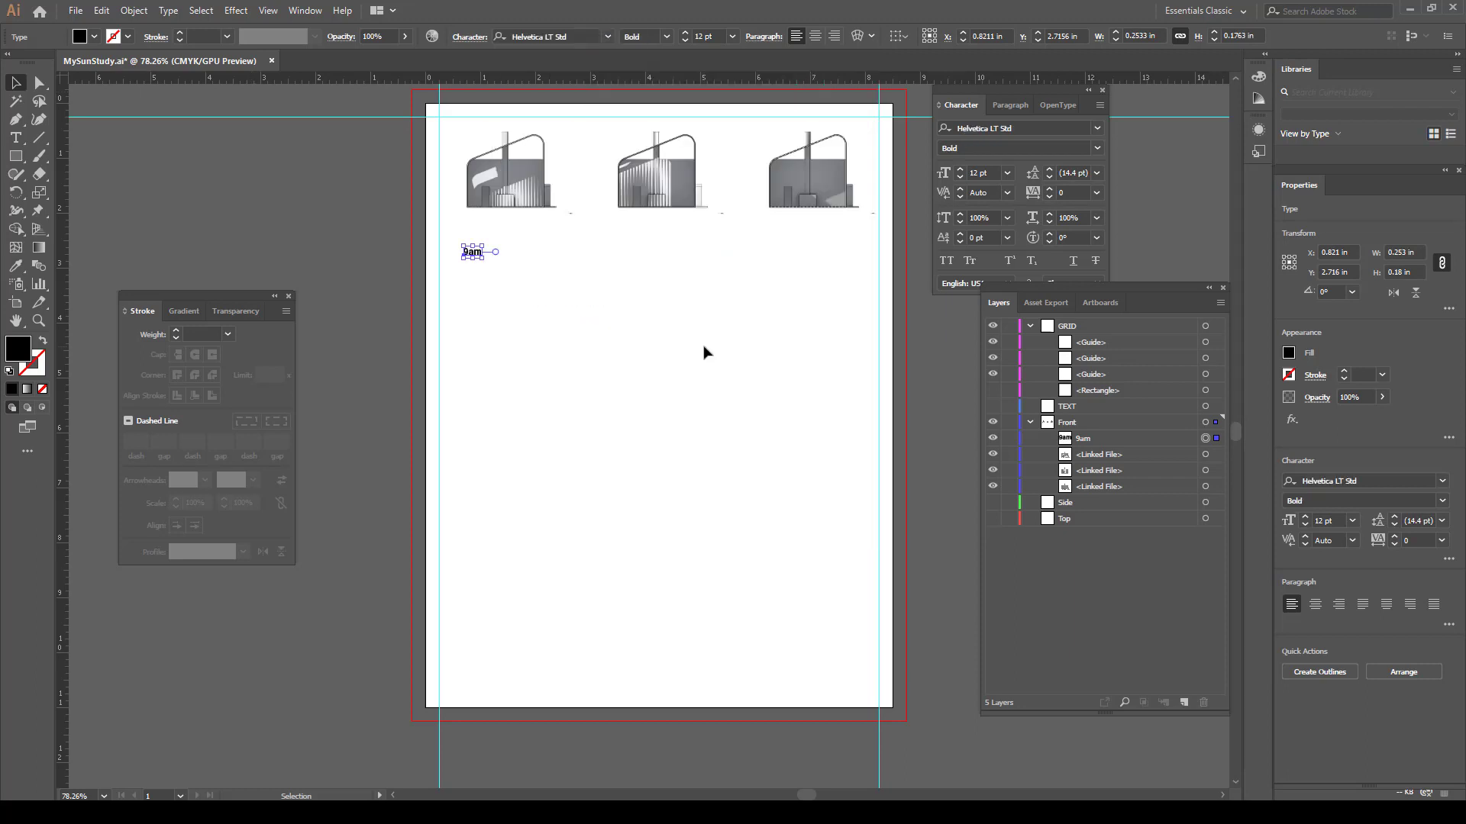
Change the 9am label's font style to Roman
{"action": "double_click", "coordinate": [477, 254]}
{"action": "double_click", "coordinate": [477, 254]}
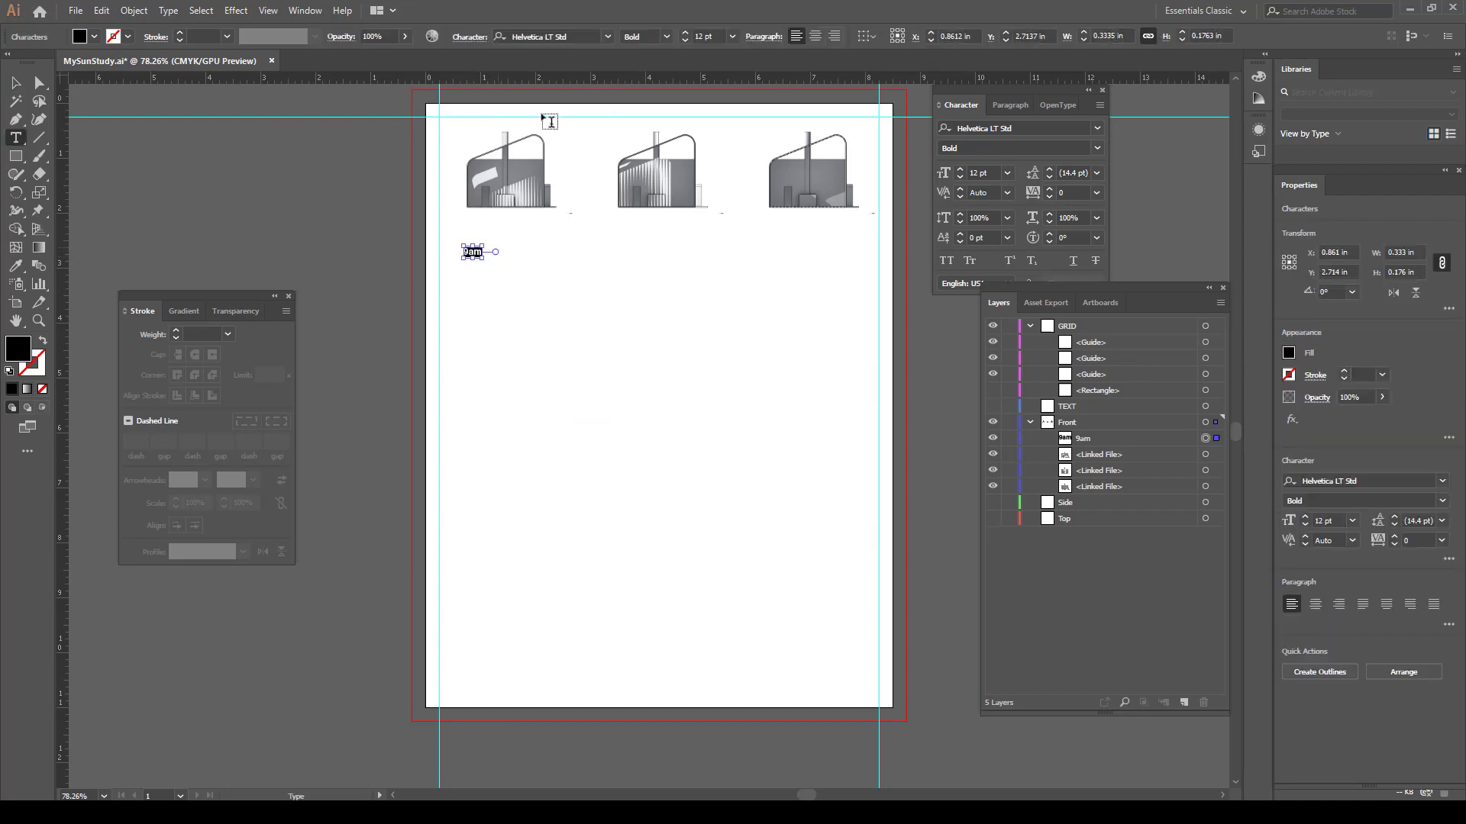
{"action": "left_click", "coordinate": [661, 38]}
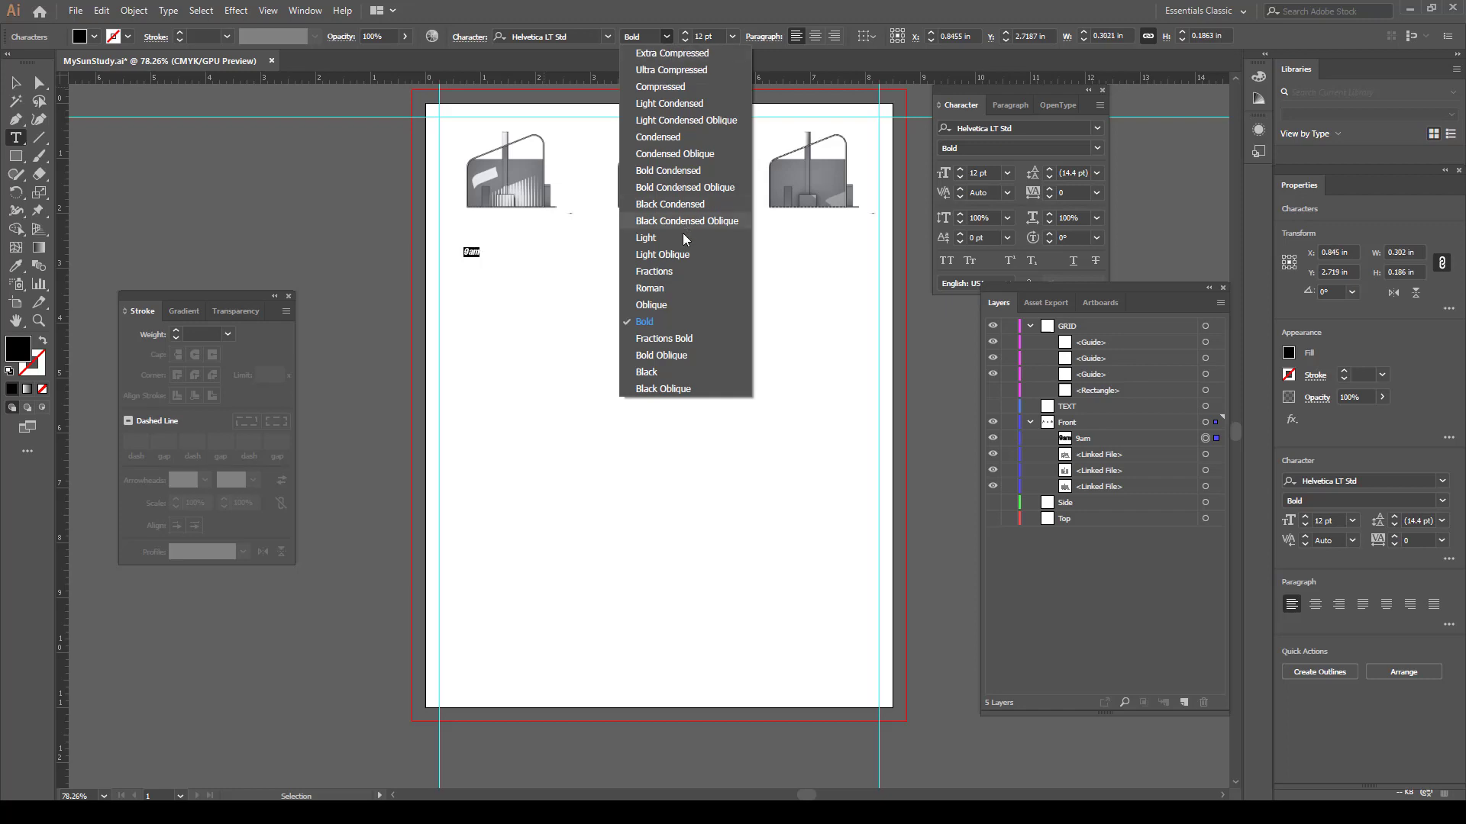
{"action": "left_click", "coordinate": [678, 288]}
{"action": "left_click", "coordinate": [570, 288], "text": "ctrl"}
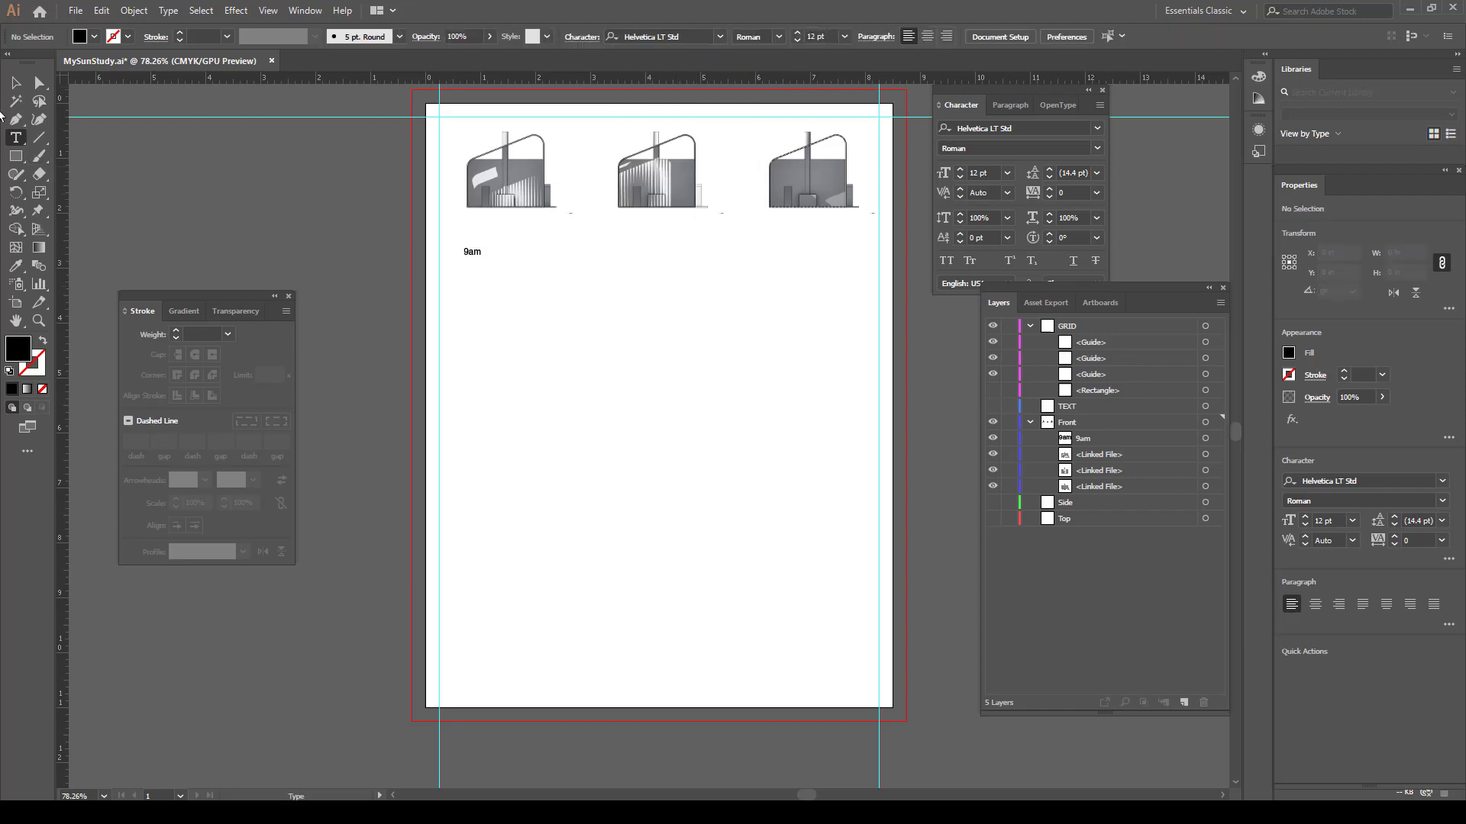
Move the 9am label up and right to sit just beneath the first image, at about Y 2.42 in
{"action": "left_click", "coordinate": [15, 83]}
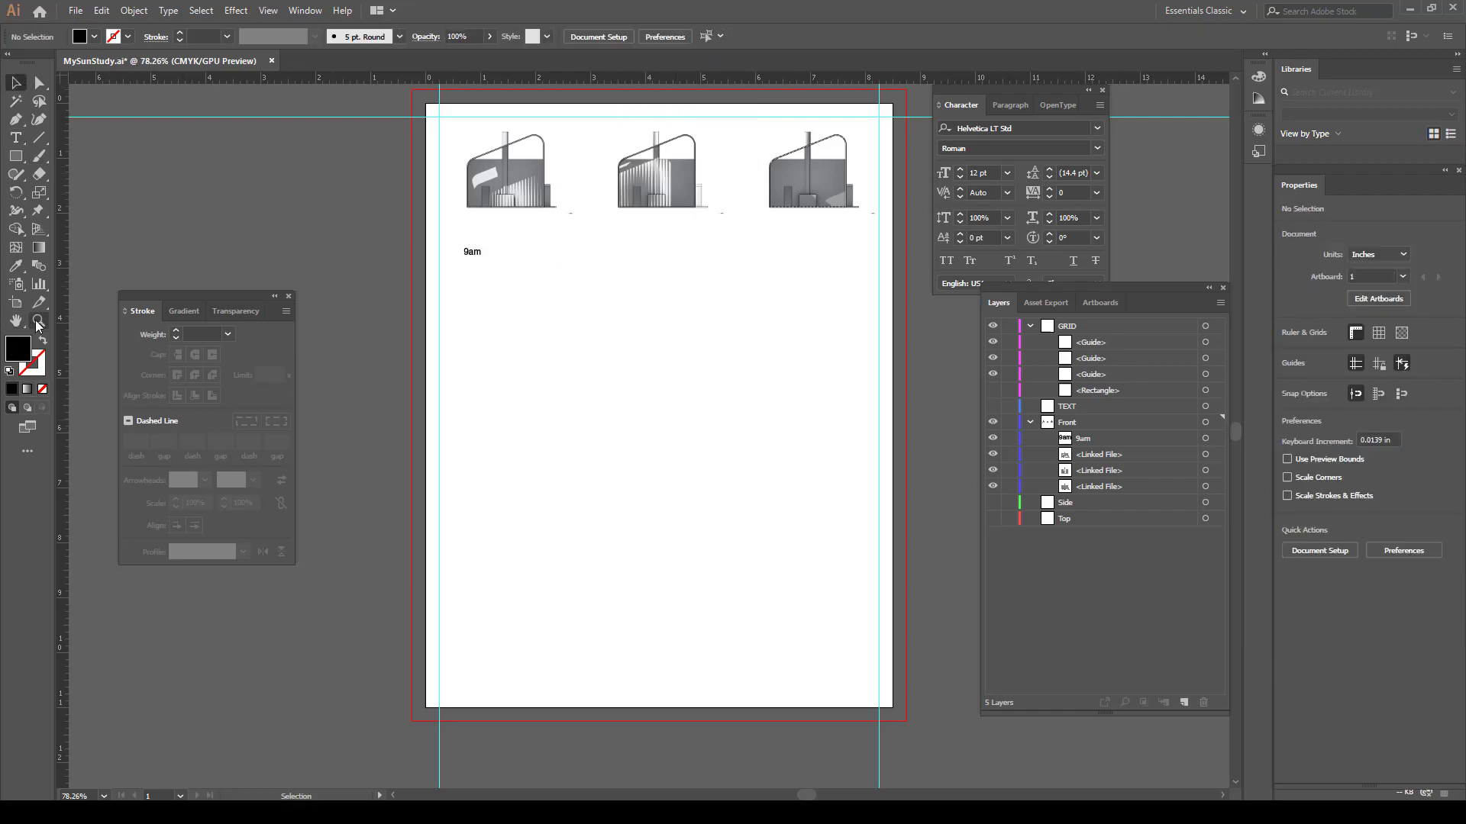
{"action": "left_click", "coordinate": [39, 321]}
{"action": "left_click", "coordinate": [668, 316]}
{"action": "left_click", "coordinate": [16, 83]}
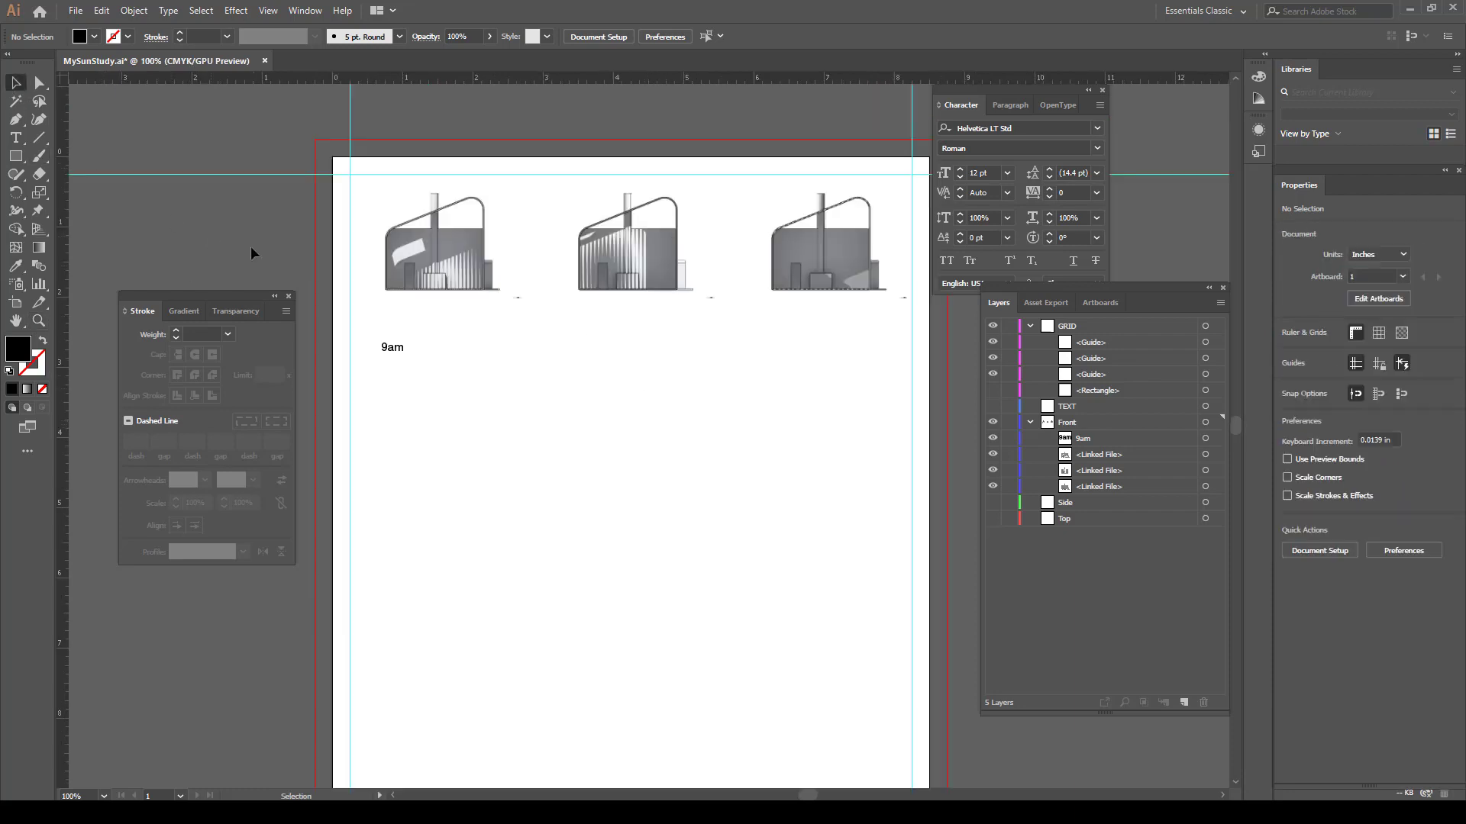
{"action": "left_click_drag", "start_coordinate": [400, 353], "coordinate": [436, 323]}
{"action": "left_click", "coordinate": [597, 463]}
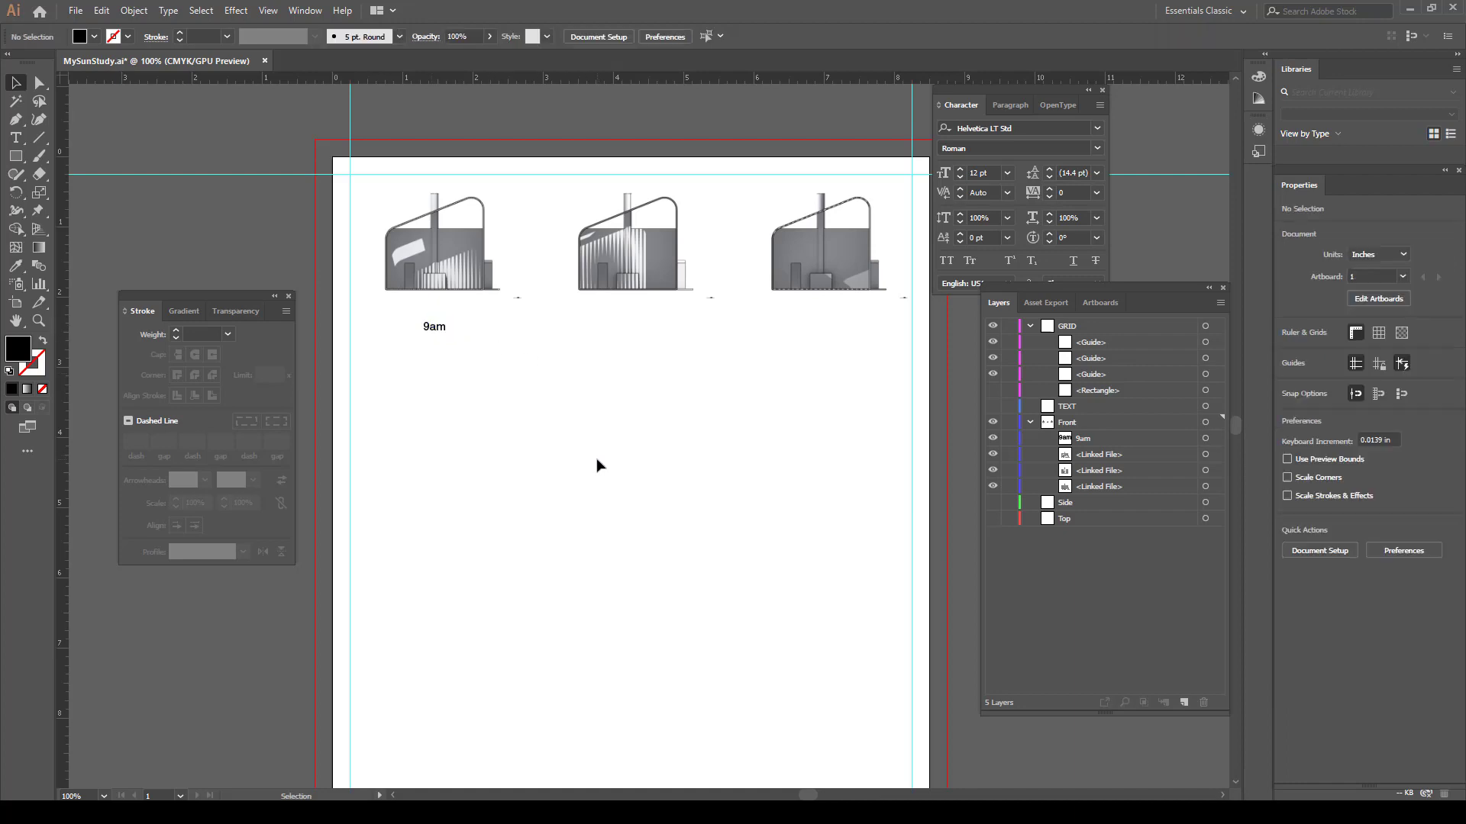
Change the label below the first image to read "9AM" in capitals
{"action": "double_click", "coordinate": [442, 329]}
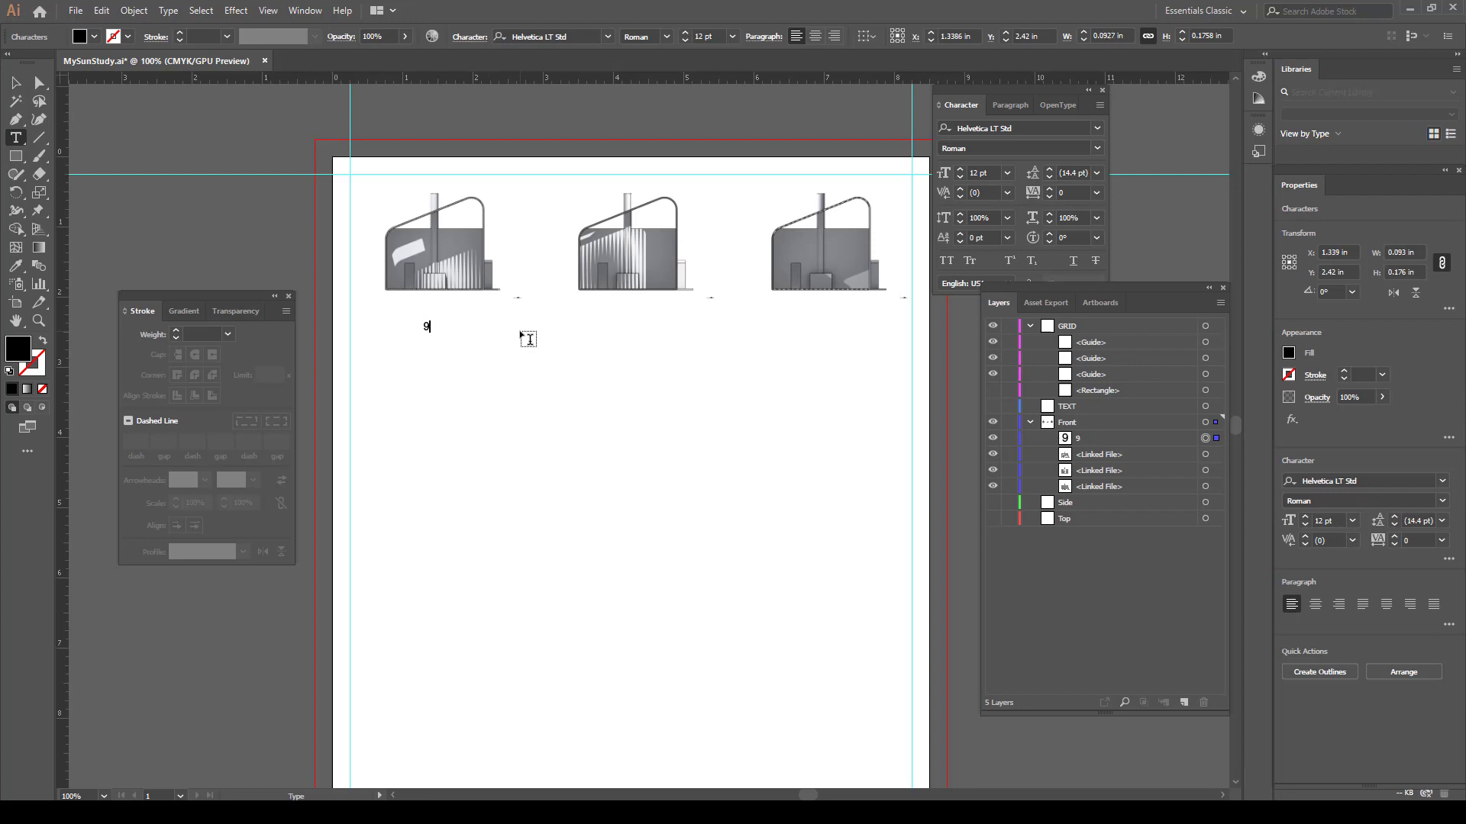
{"action": "type", "text": "AM"}
{"action": "key", "text": "Escape"}
{"action": "left_click", "coordinate": [474, 364]}
Center the 9AM label horizontally with the first image
{"action": "left_click", "coordinate": [437, 326]}
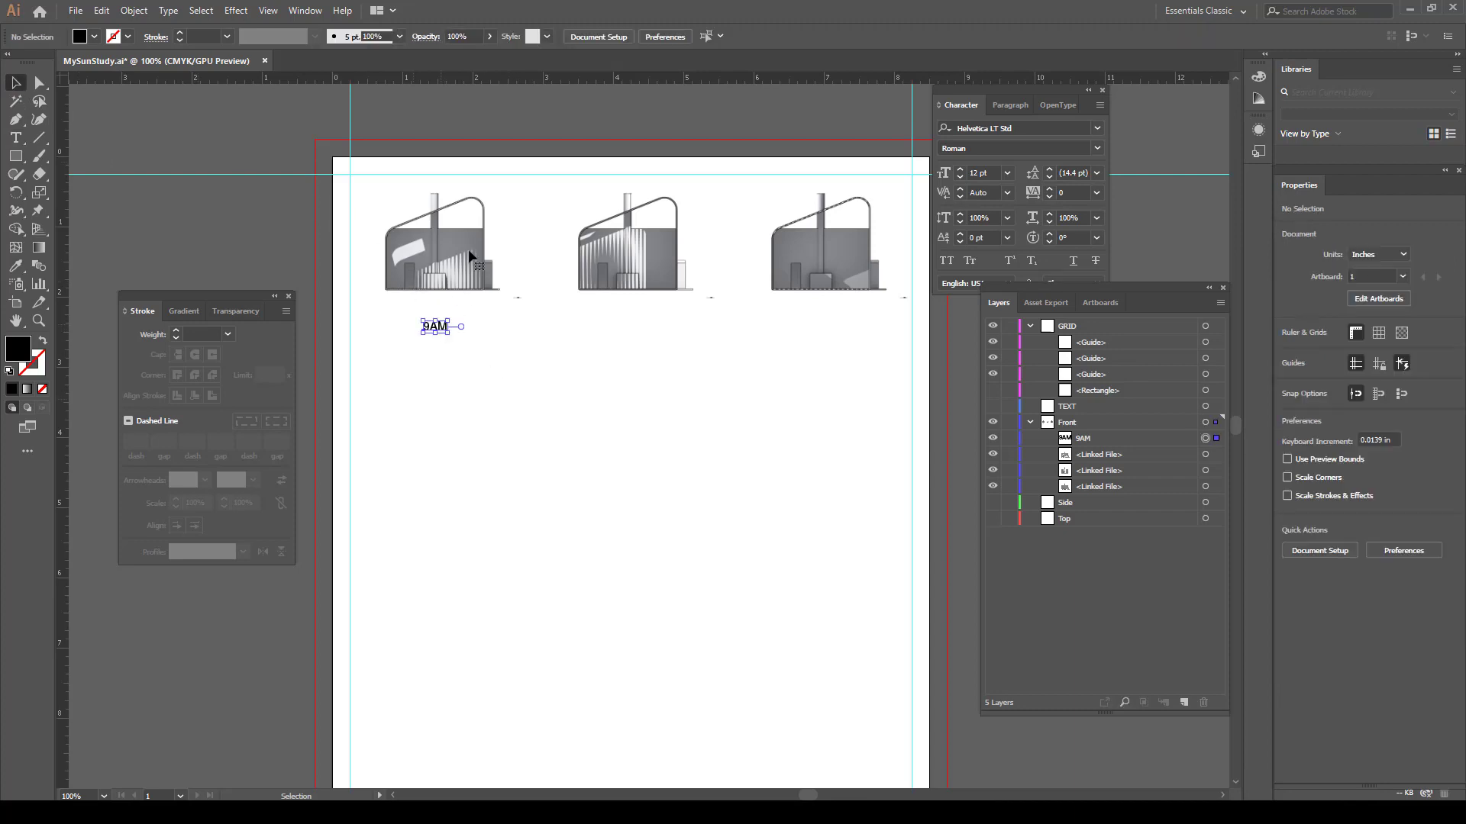
{"action": "left_click", "coordinate": [469, 249], "text": "shift"}
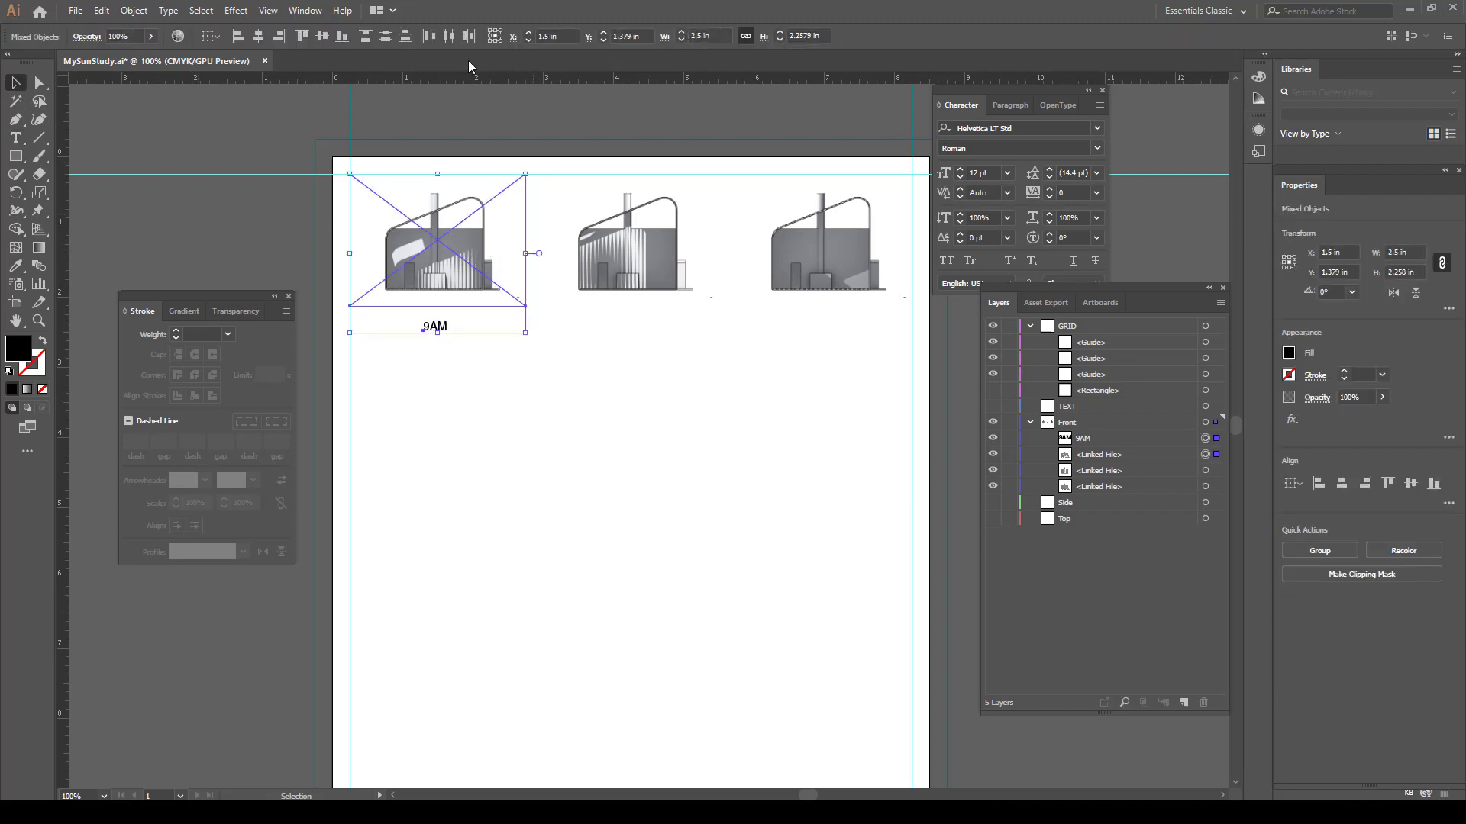
{"action": "left_click", "coordinate": [260, 36]}
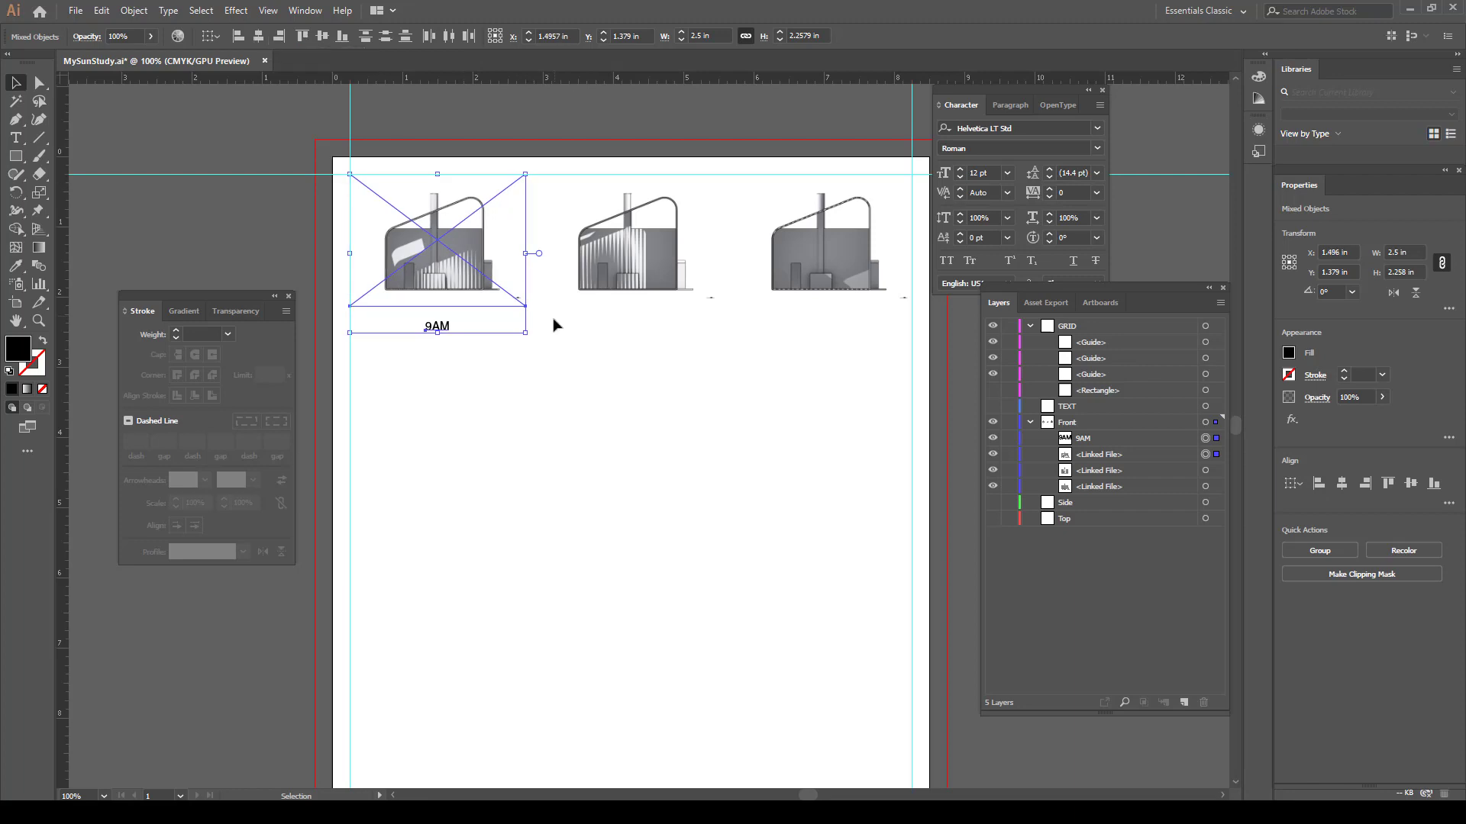
{"action": "left_click", "coordinate": [555, 323]}
Copy the 9AM label straight across to beneath the second image and change the copy to read "12AM"
{"action": "left_click", "coordinate": [441, 334]}
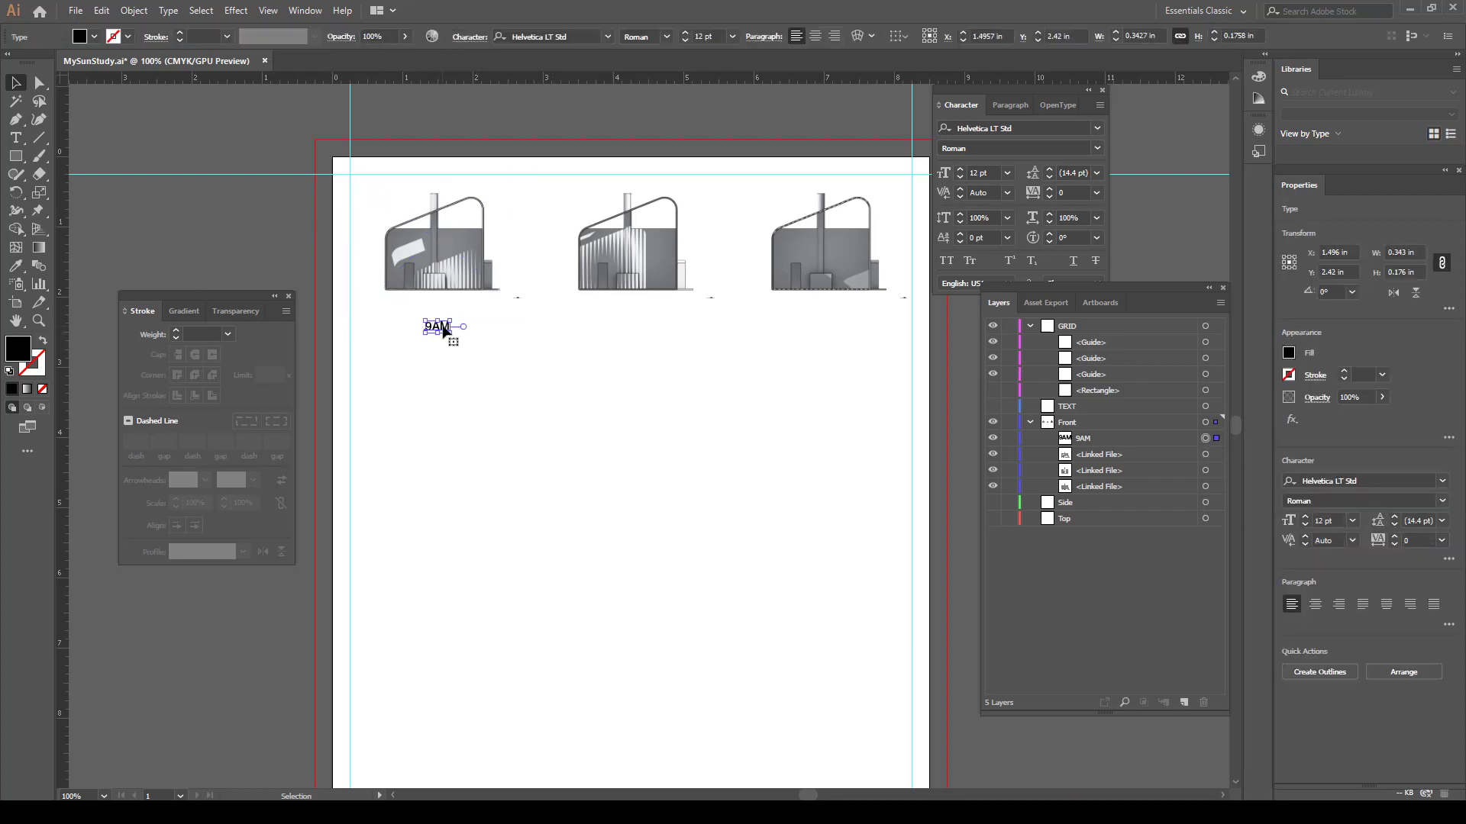
{"action": "left_click_drag", "start_coordinate": [443, 329], "coordinate": [638, 325]}
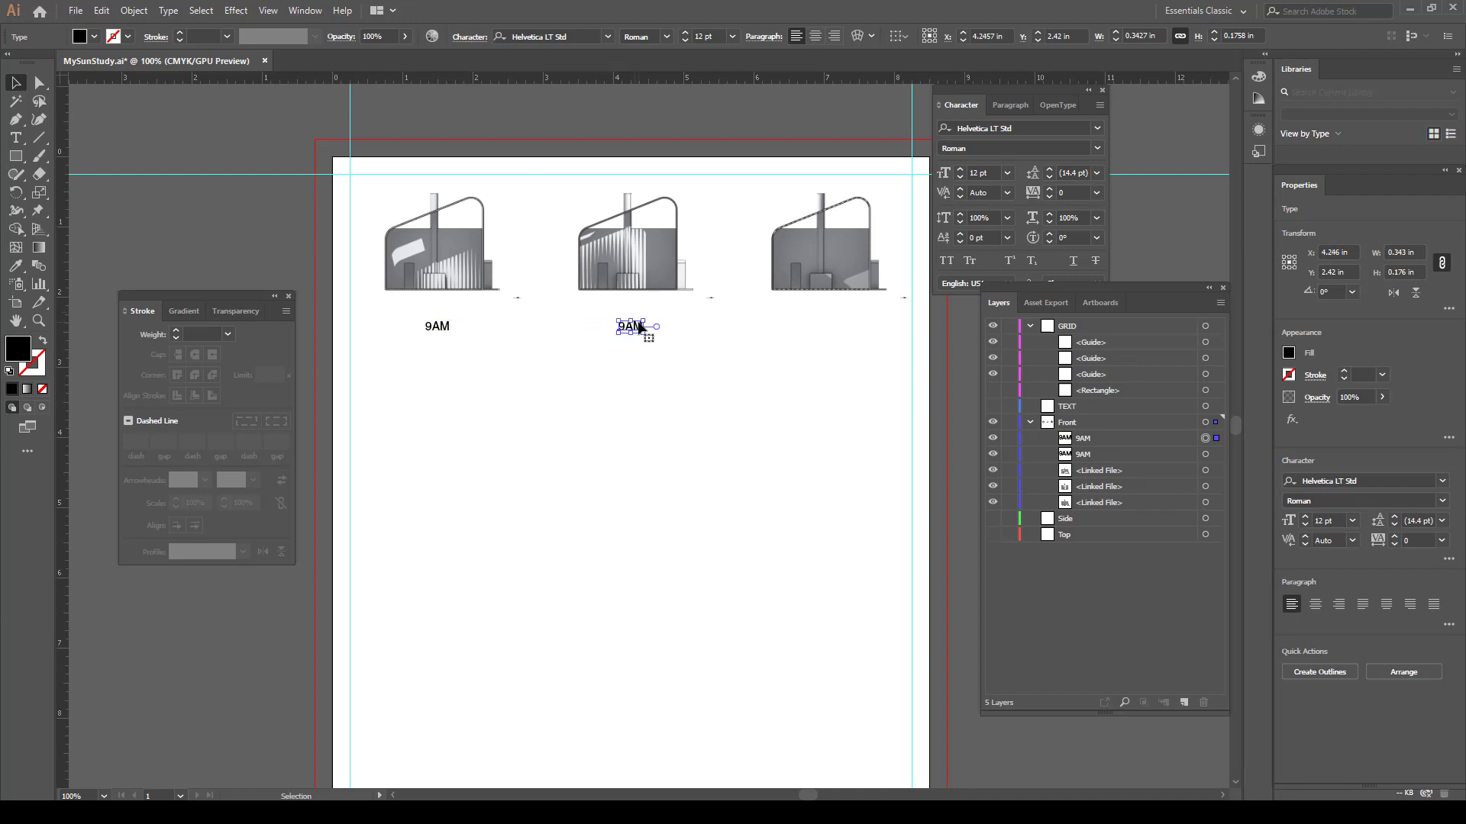
{"action": "double_click", "coordinate": [642, 325]}
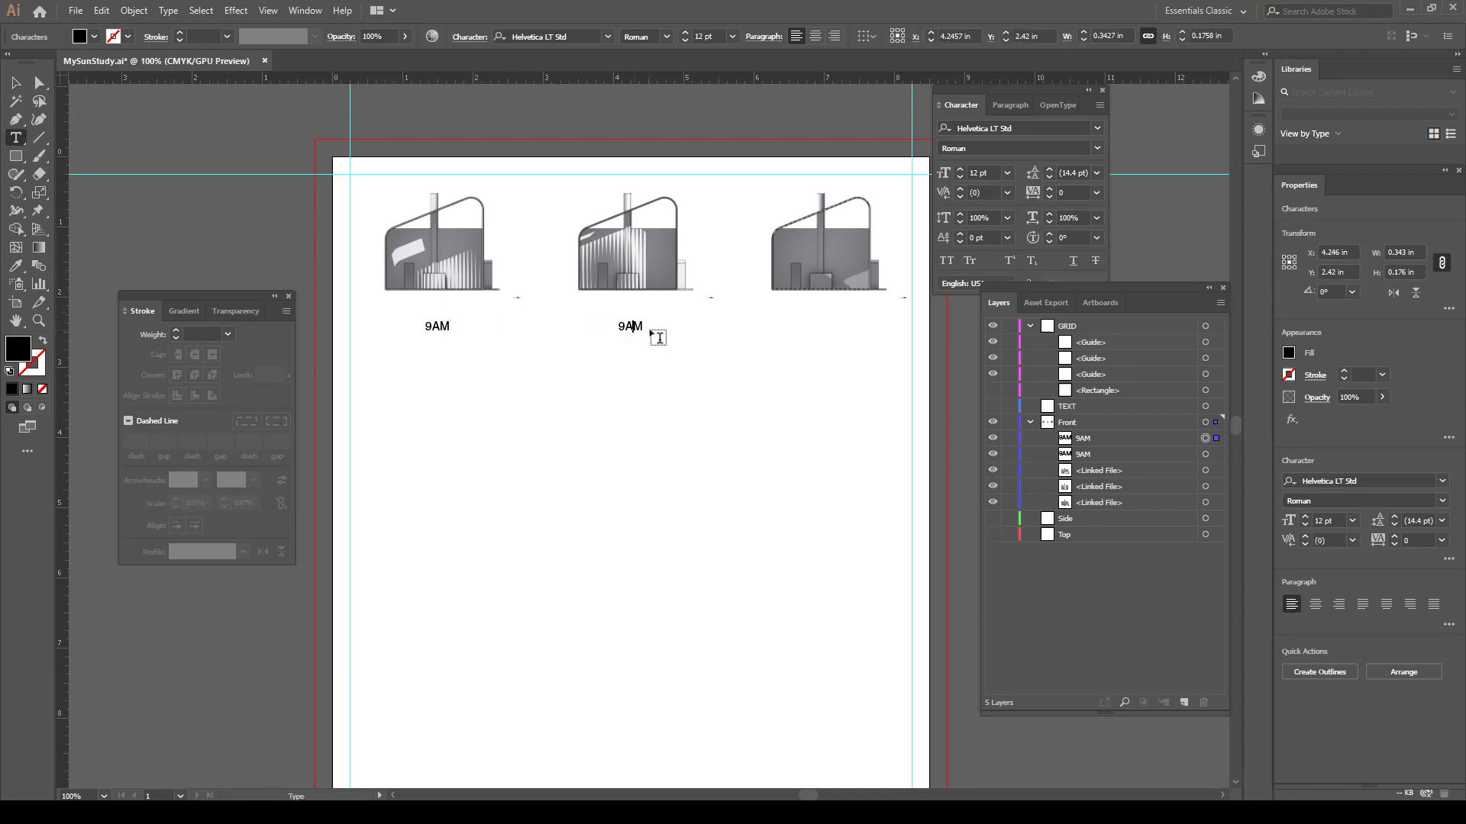
{"action": "key", "text": "BackSpace"}
{"action": "type", "text": "12"}
{"action": "left_click", "coordinate": [27, 86]}
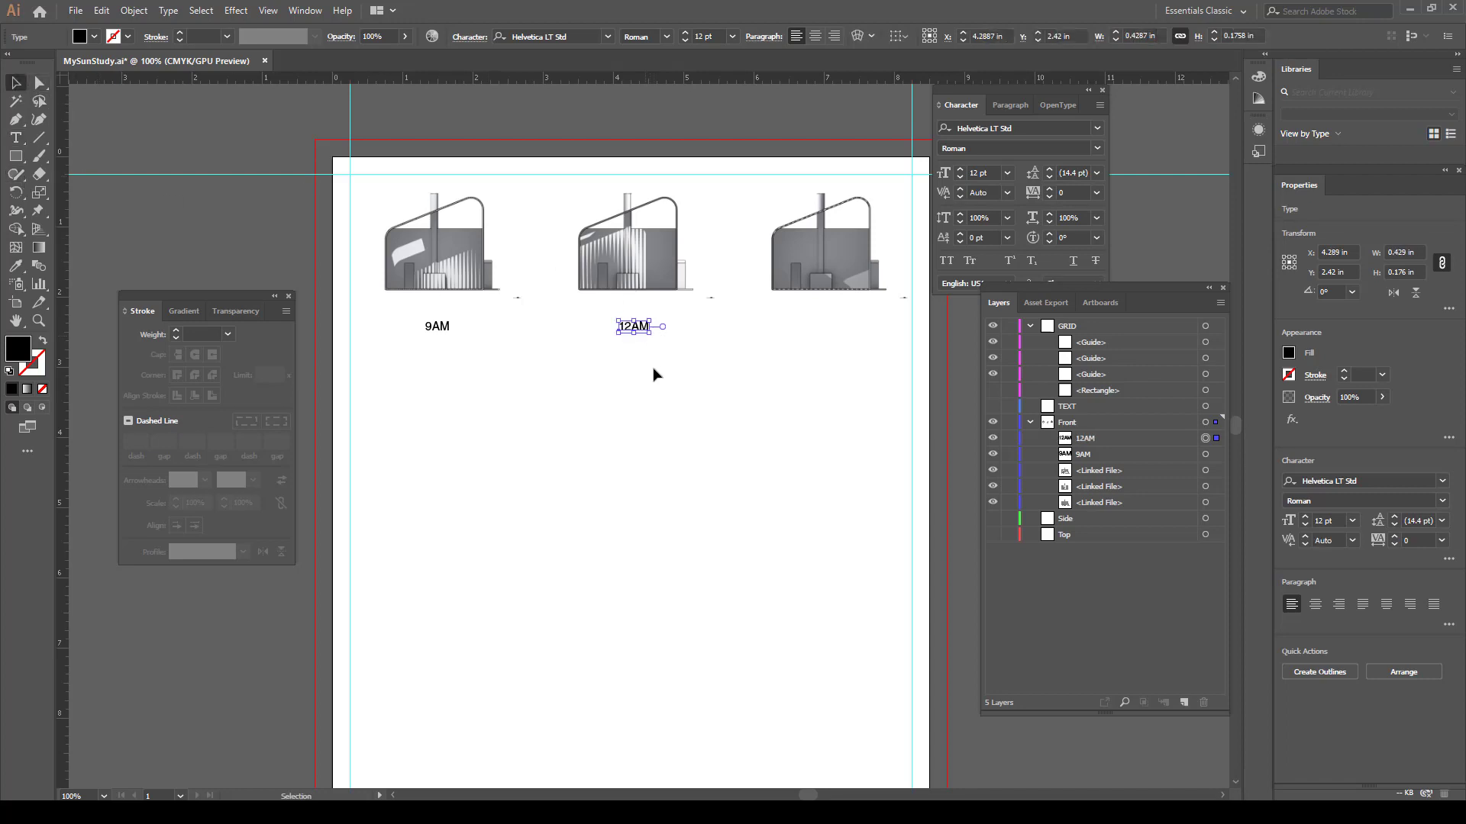
Center the 12AM label horizontally with the second image
{"action": "left_click_drag", "start_coordinate": [654, 369], "coordinate": [631, 239]}
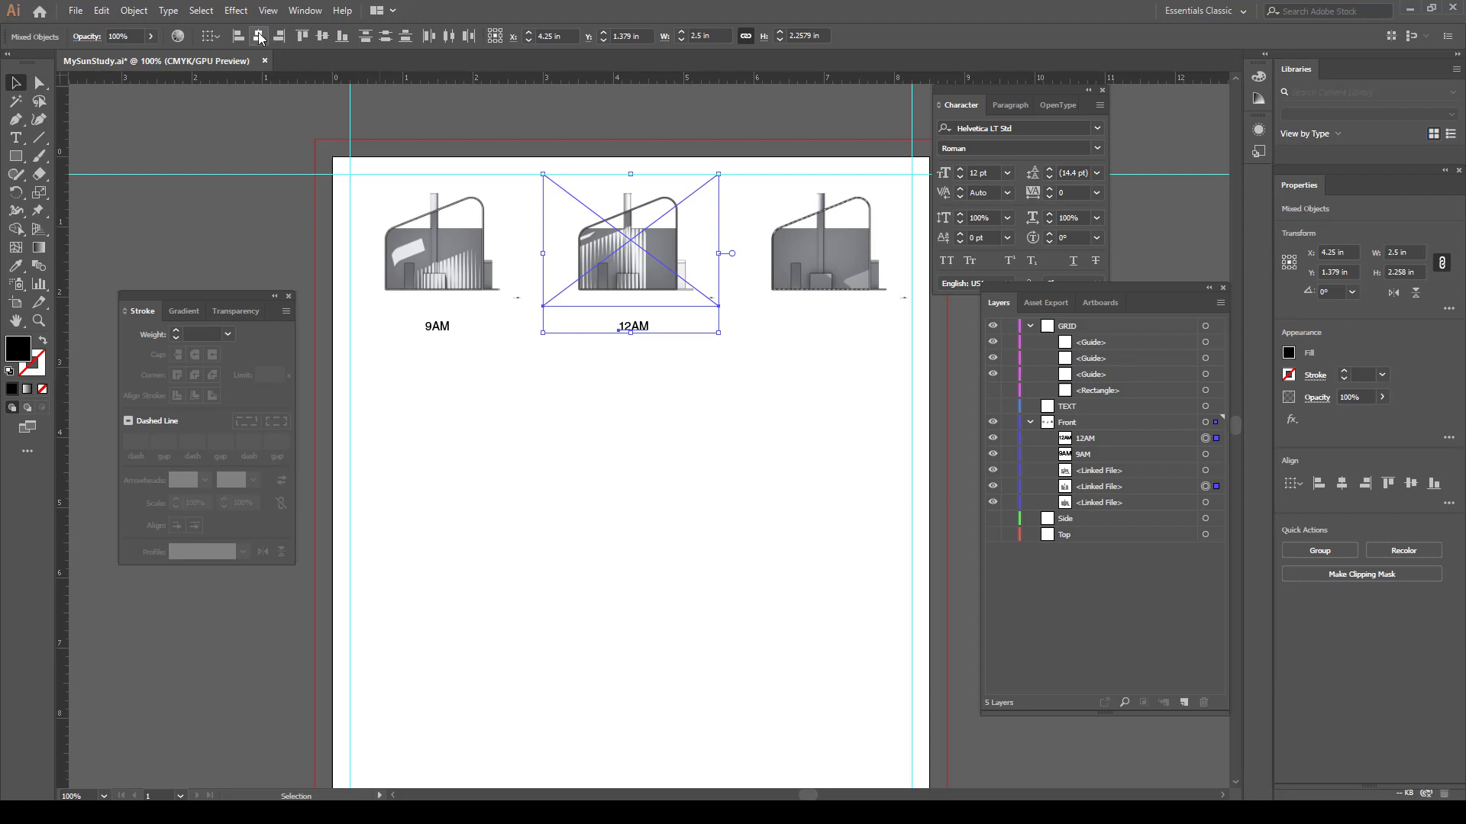
{"action": "left_click", "coordinate": [259, 36]}
{"action": "left_click", "coordinate": [811, 236]}
Copy the 12AM label straight across to beneath the third image and change the copy to read "3PM"
{"action": "left_click", "coordinate": [630, 328]}
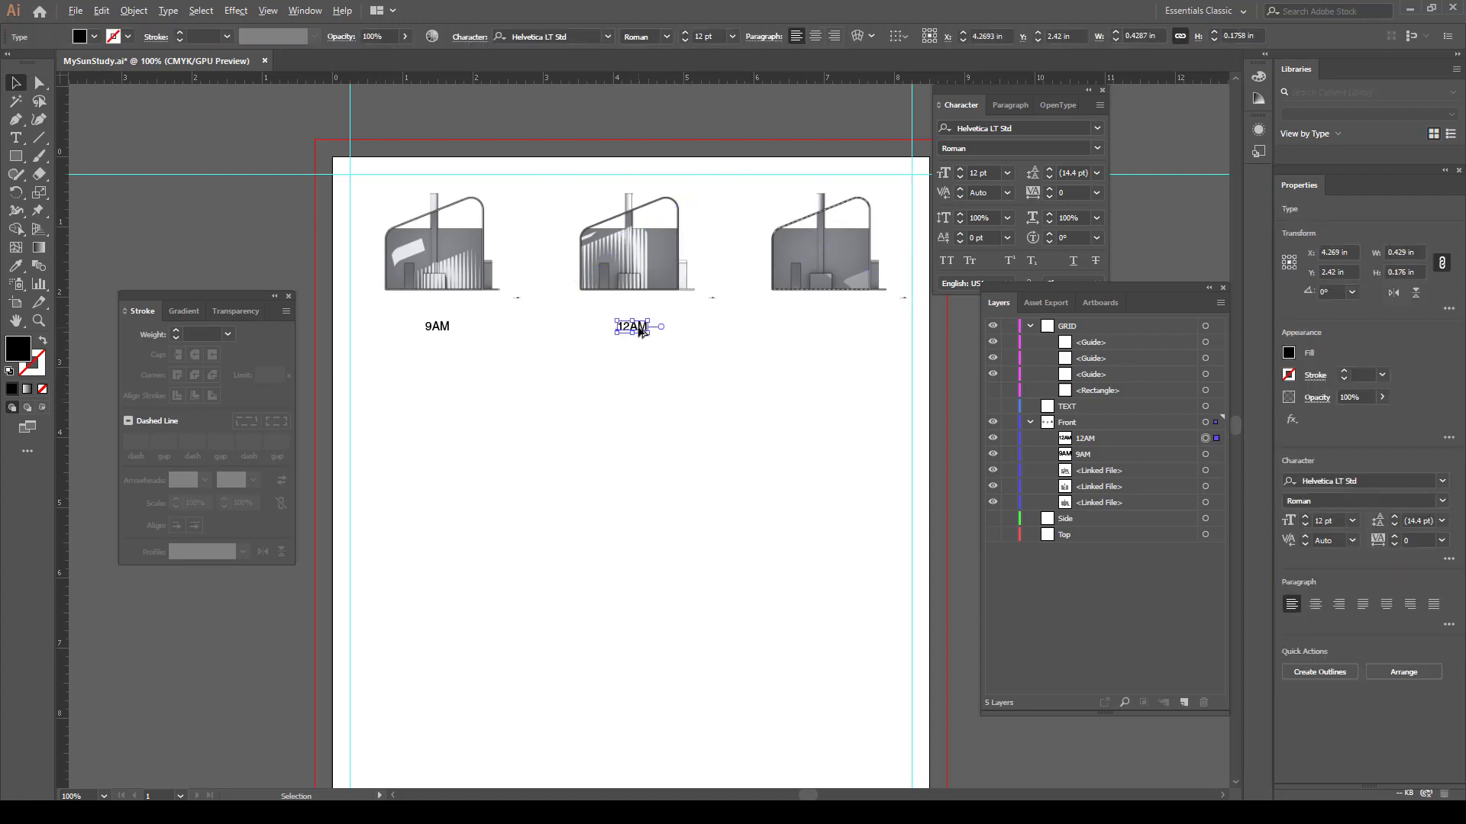
{"action": "left_click_drag", "start_coordinate": [641, 332], "coordinate": [833, 341]}
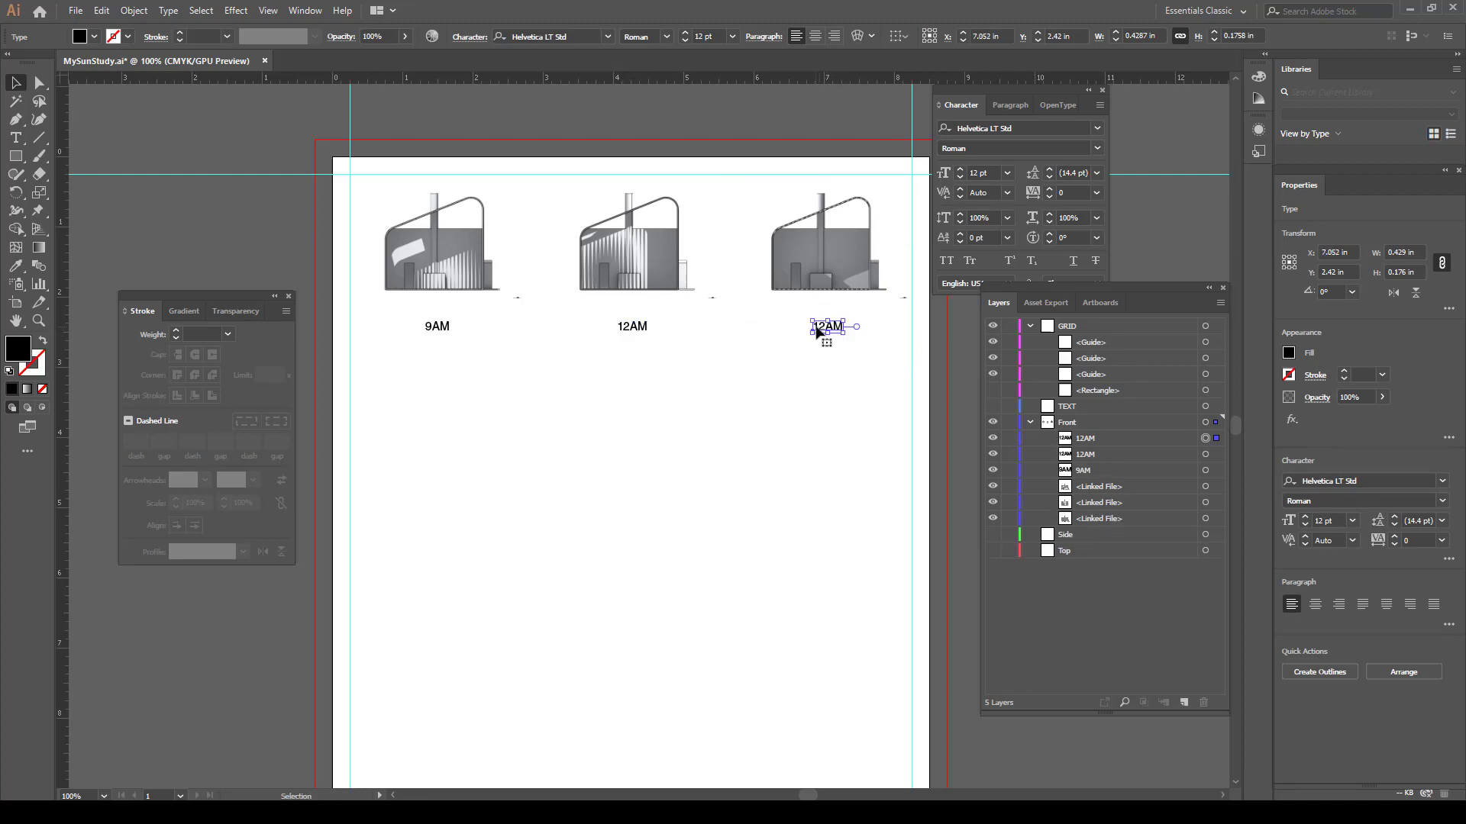
{"action": "double_click", "coordinate": [824, 330]}
{"action": "key", "text": "BackSpace"}
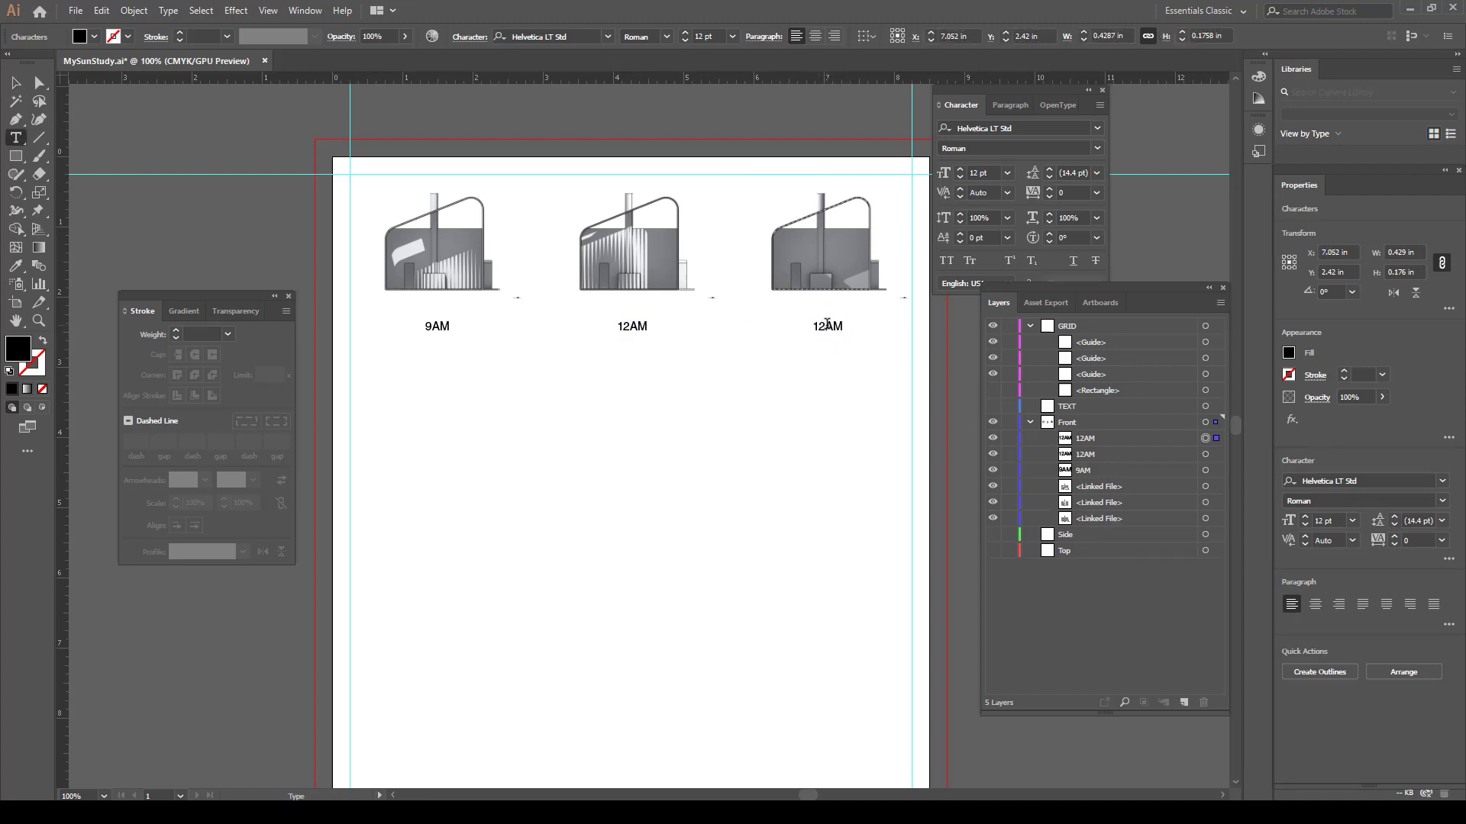
{"action": "key", "text": "BackSpace"}
{"action": "type", "text": "3PM"}
Correct the label below the second image to read "12PM"
{"action": "left_click", "coordinate": [631, 327]}
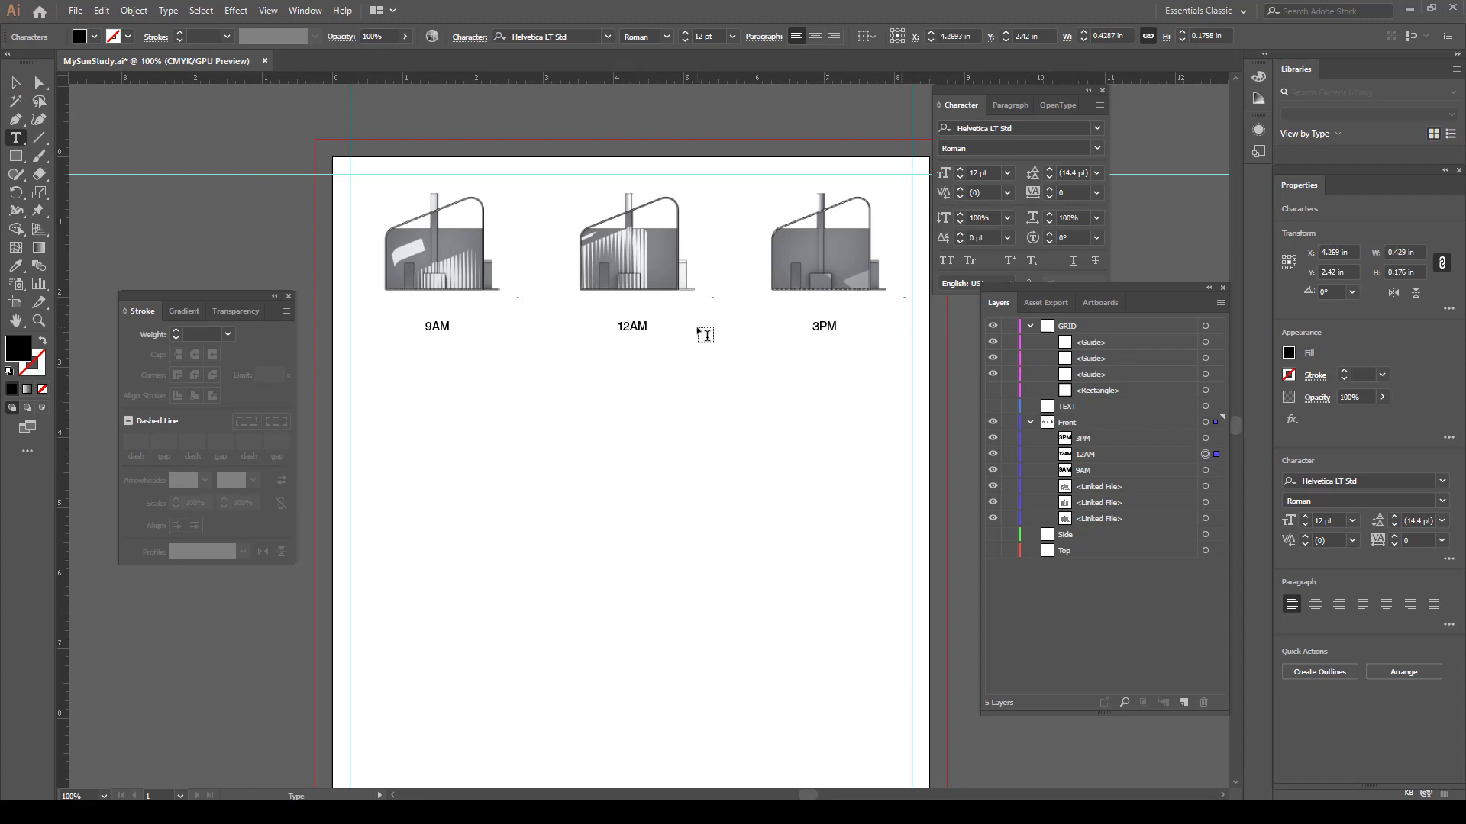
{"action": "key", "text": "BackSpace"}
{"action": "type", "text": "P"}
{"action": "left_click", "coordinate": [16, 82]}
{"action": "left_click", "coordinate": [621, 369]}
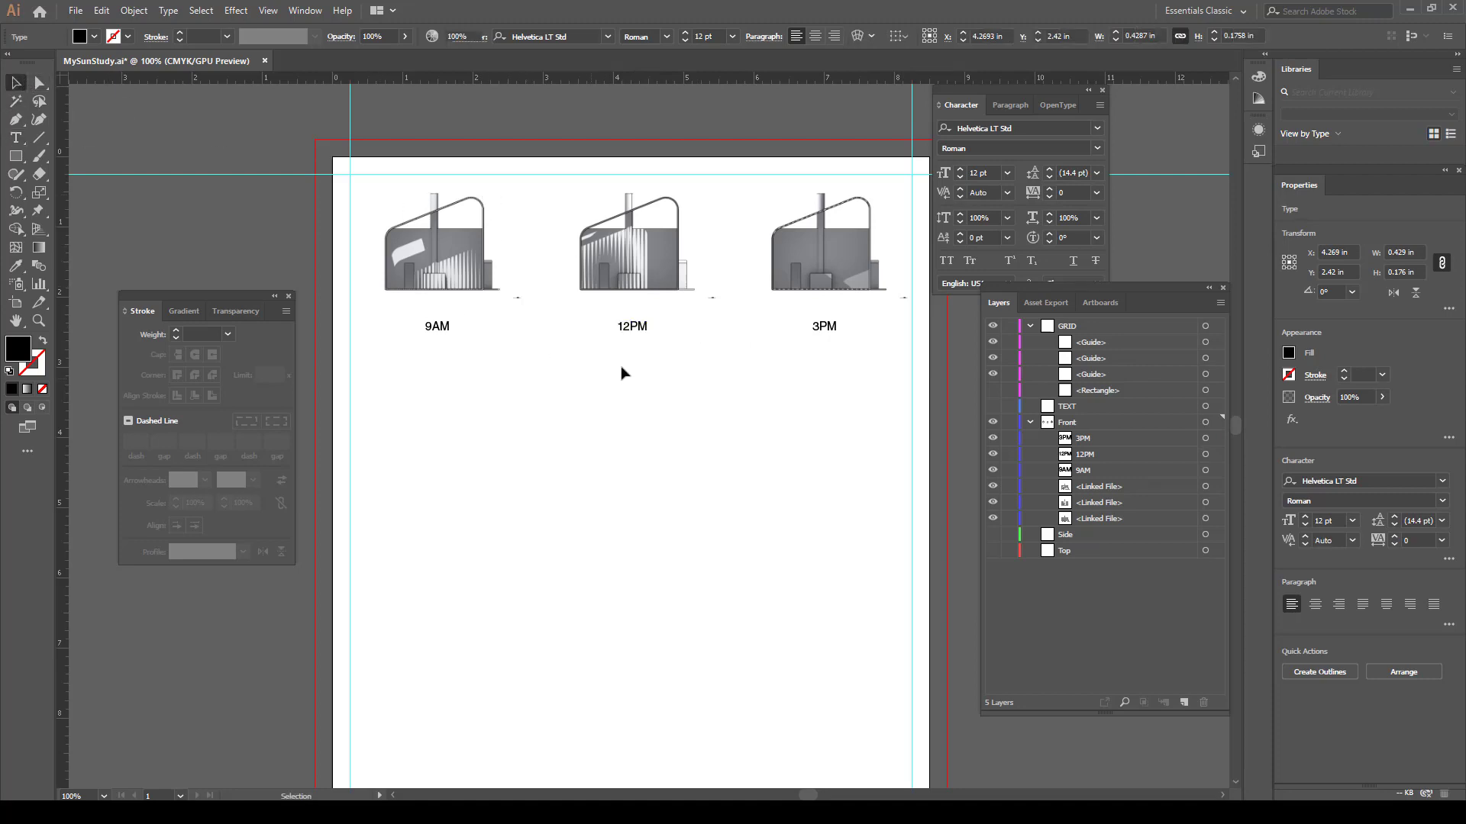
Center the 12PM and 3PM labels horizontally with their own images
{"action": "left_click_drag", "start_coordinate": [669, 384], "coordinate": [581, 214]}
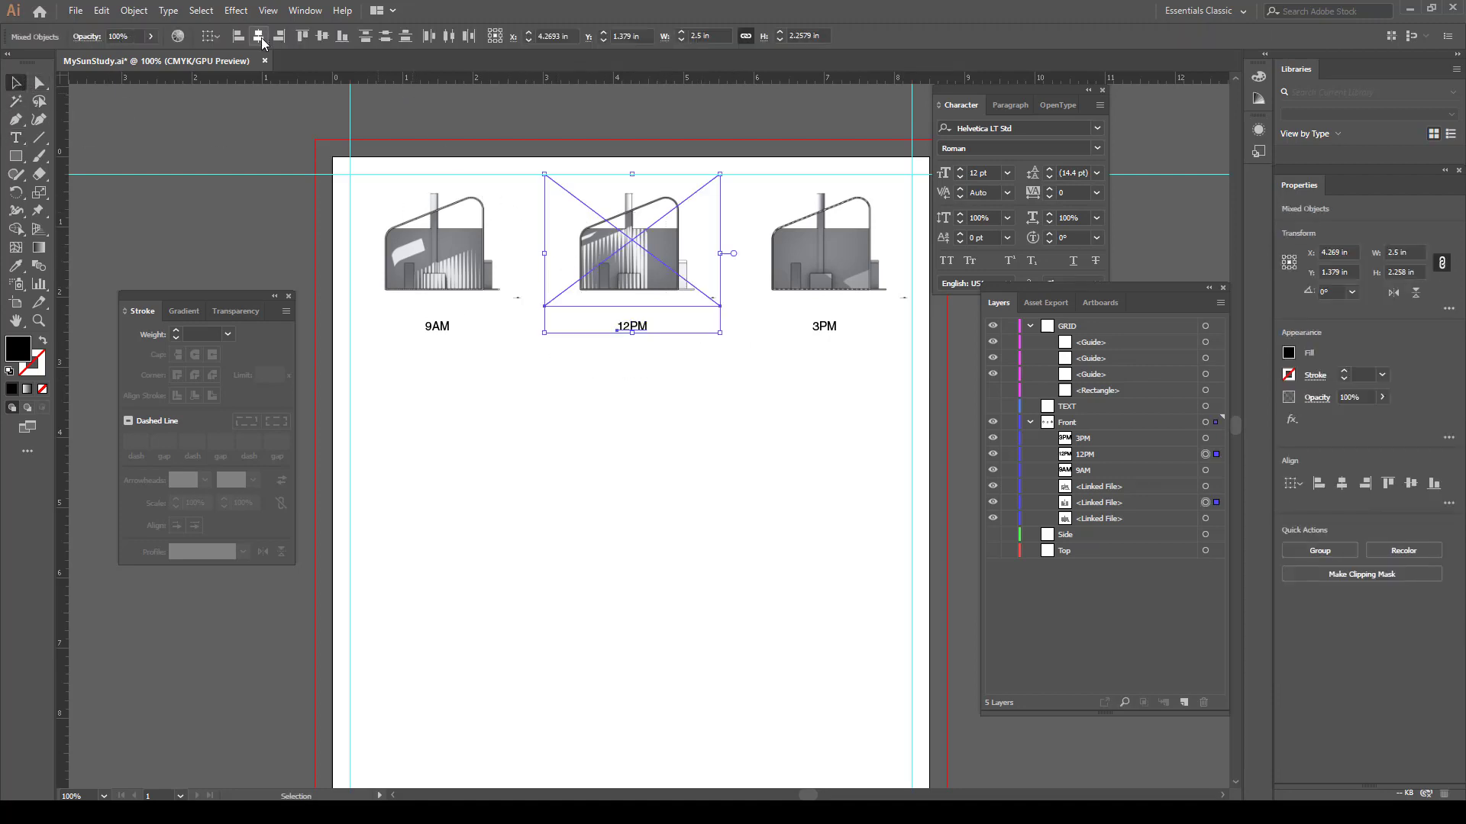
{"action": "left_click_drag", "start_coordinate": [848, 397], "coordinate": [794, 231]}
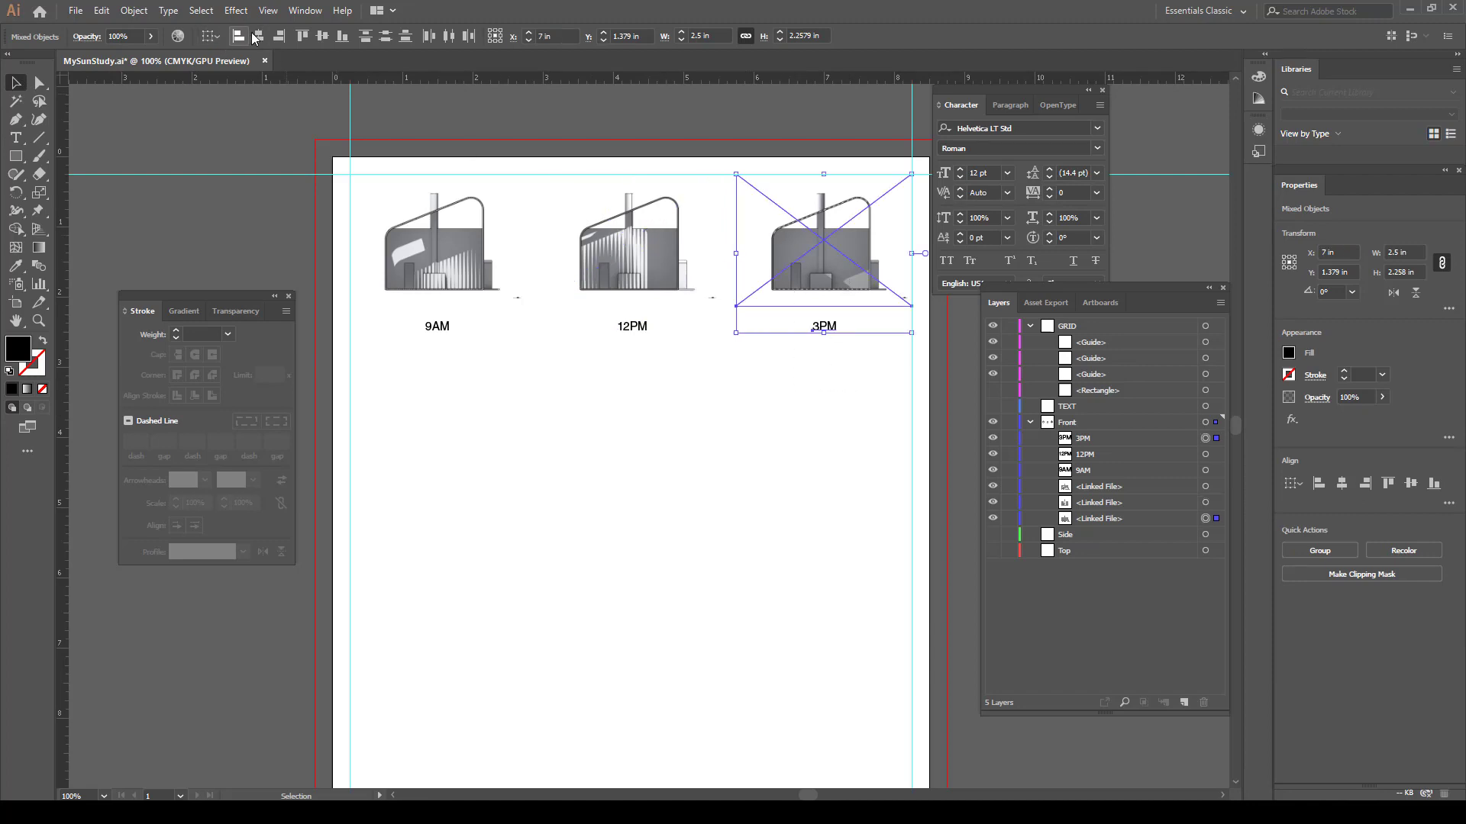
{"action": "left_click", "coordinate": [259, 37]}
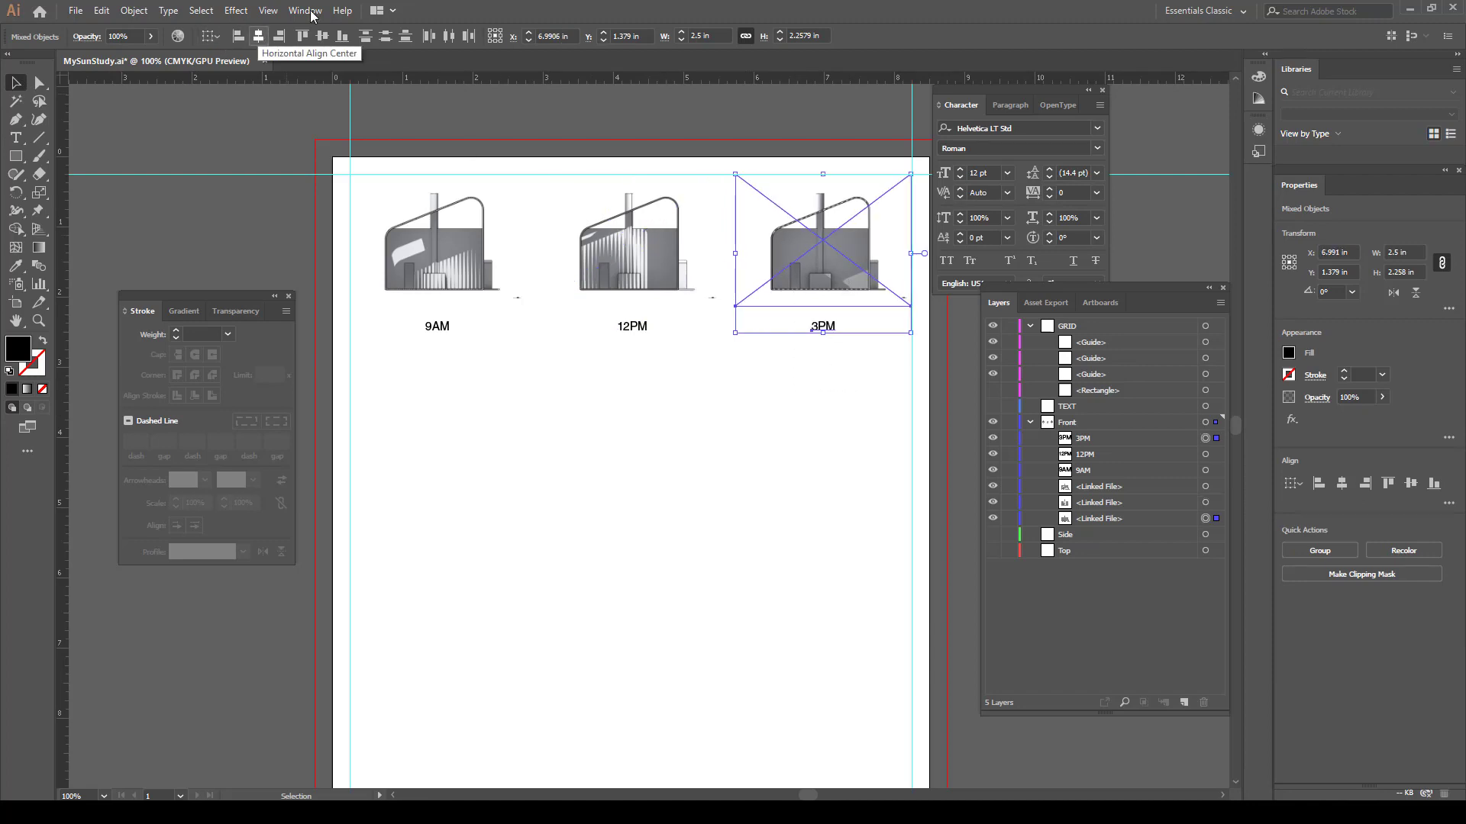
{"action": "left_click", "coordinate": [637, 424]}
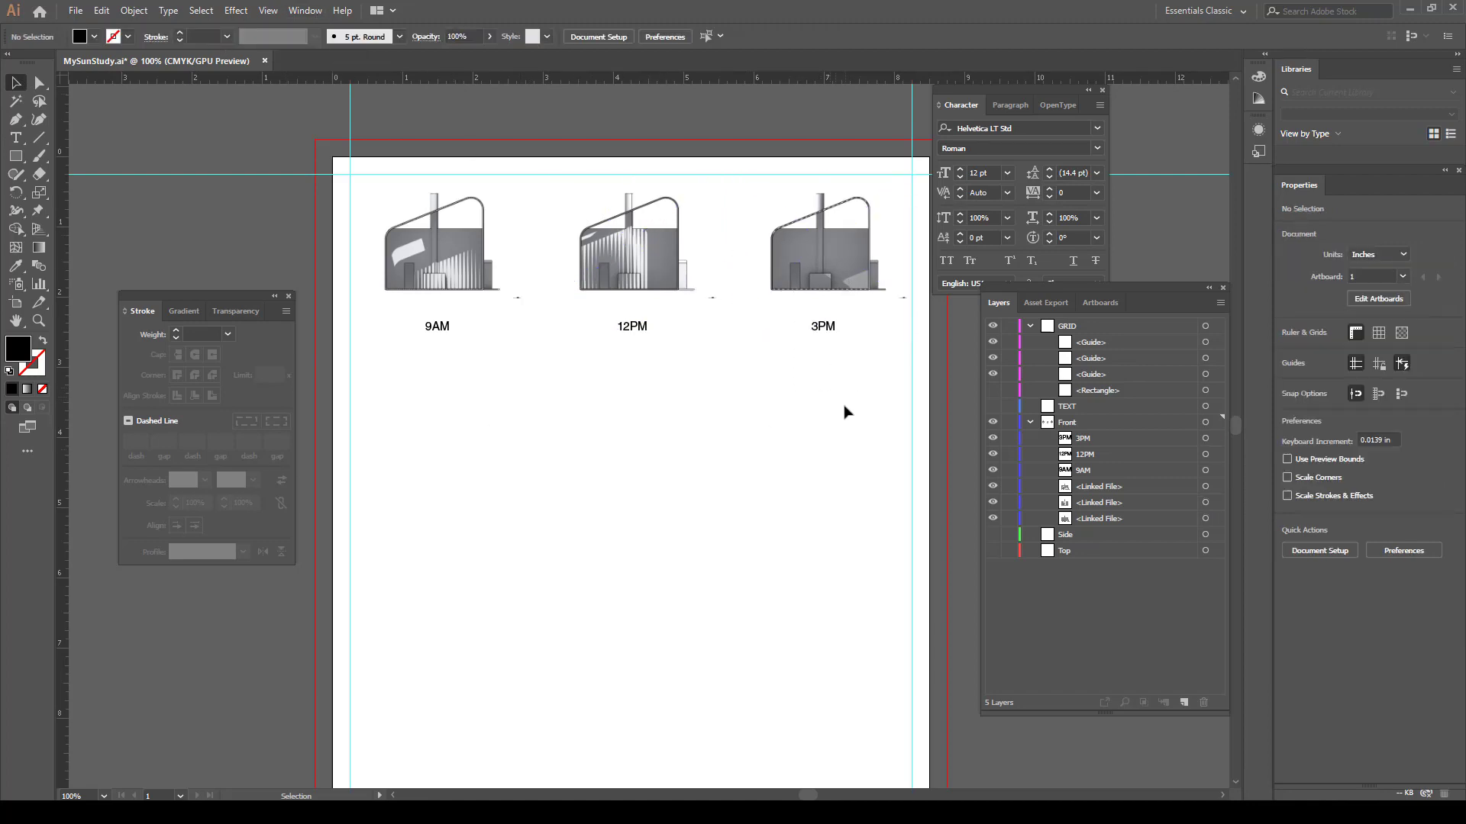
Move the images and time labels down to about Y 1.84 in and add the heading "EQUINOX" above the first image
{"action": "left_click_drag", "start_coordinate": [872, 419], "coordinate": [456, 269]}
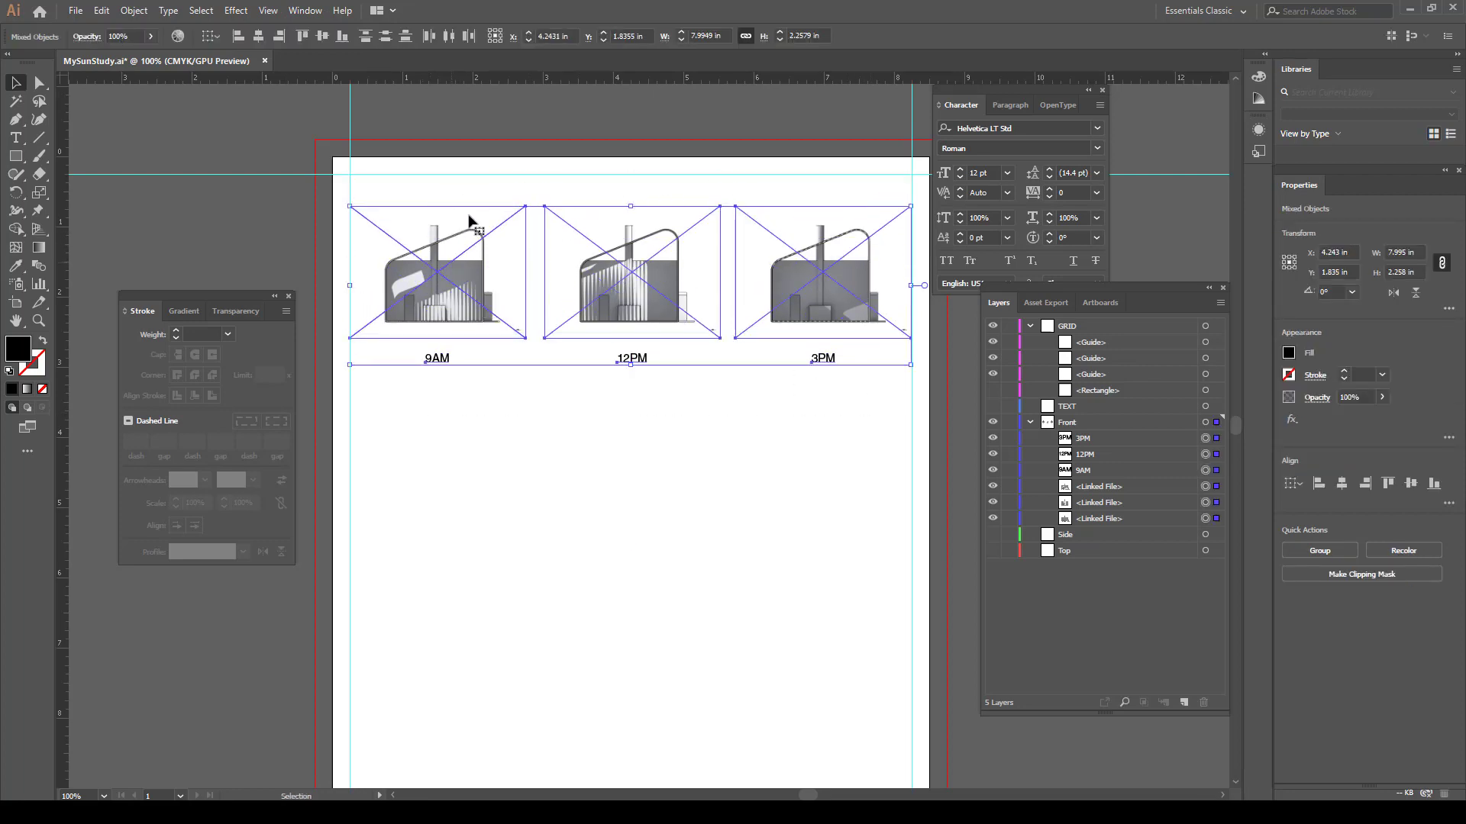
{"action": "left_click", "coordinate": [449, 194]}
{"action": "left_click", "coordinate": [16, 138]}
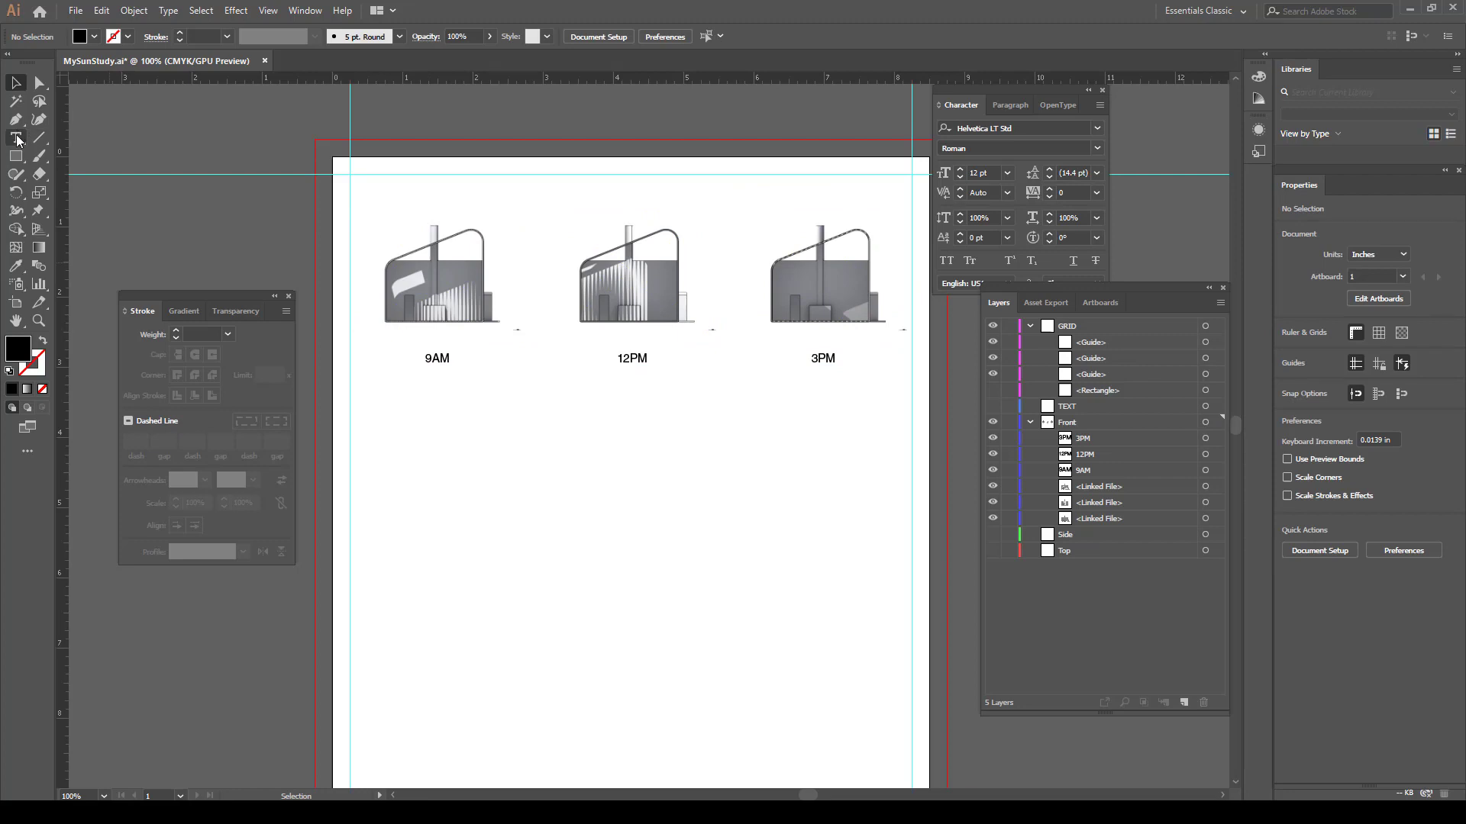
{"action": "left_click", "coordinate": [387, 197]}
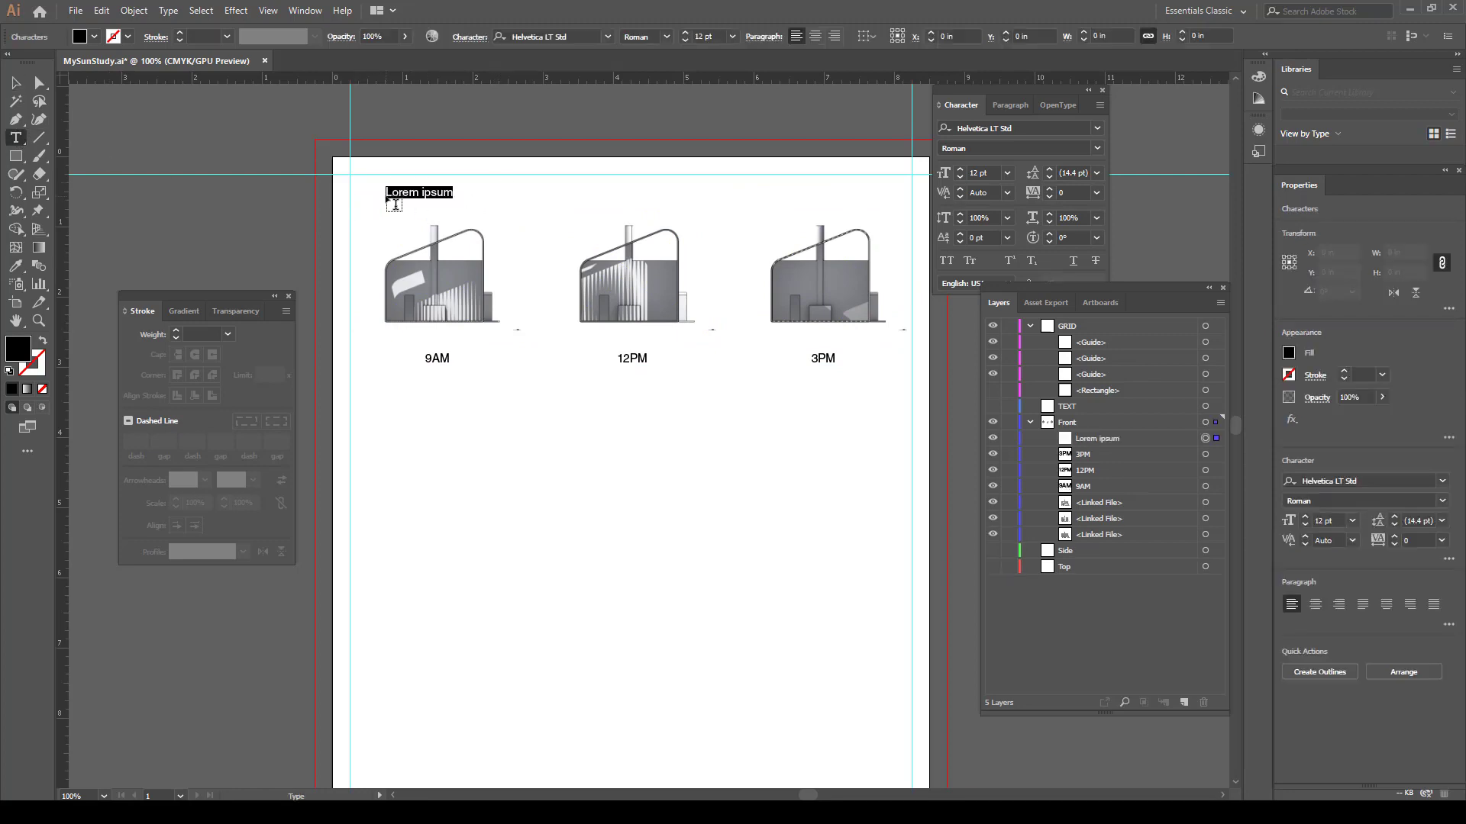
{"action": "type", "text": "E"}
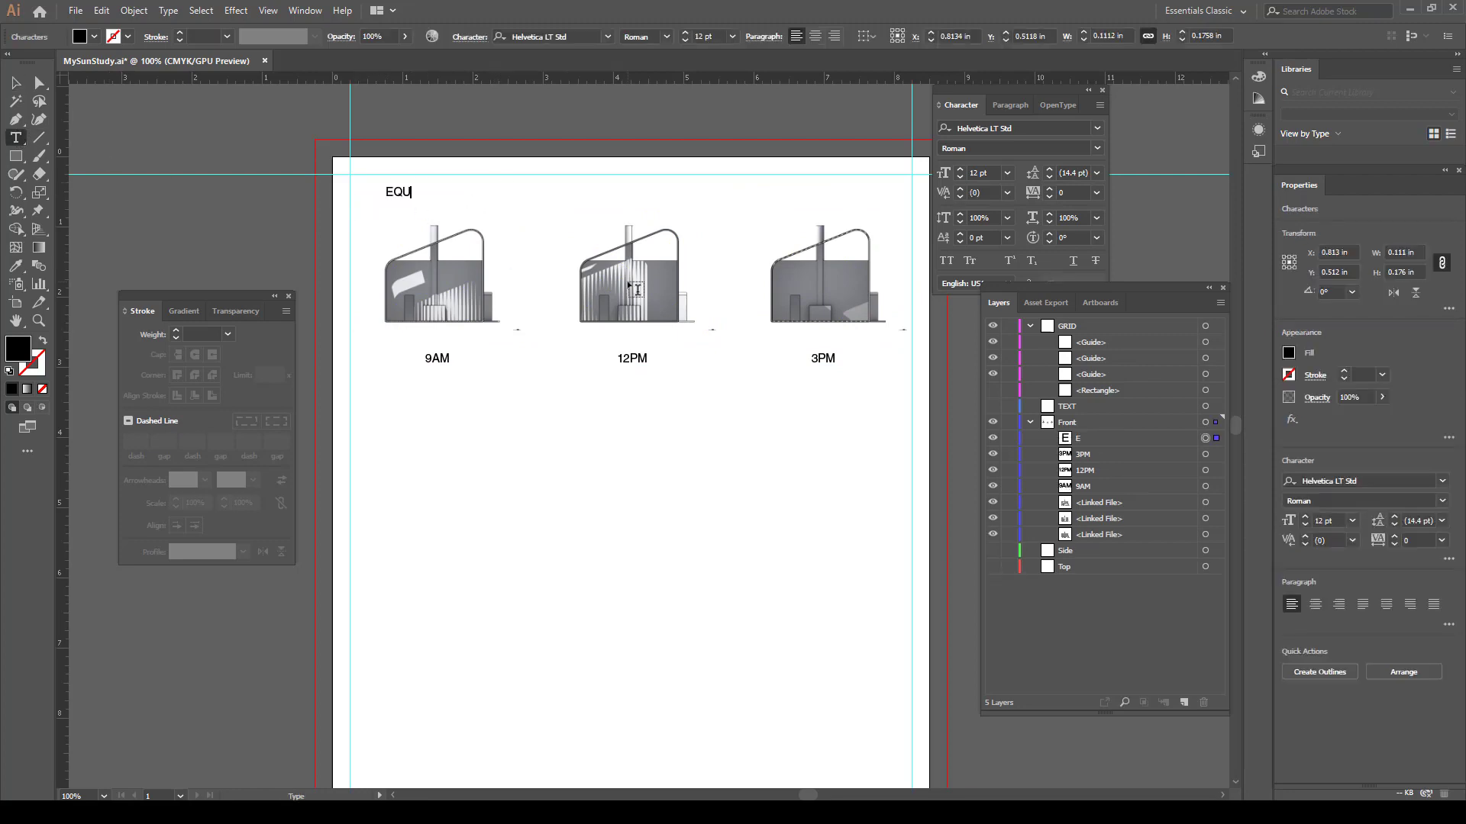
{"action": "type", "text": "QUINOX"}
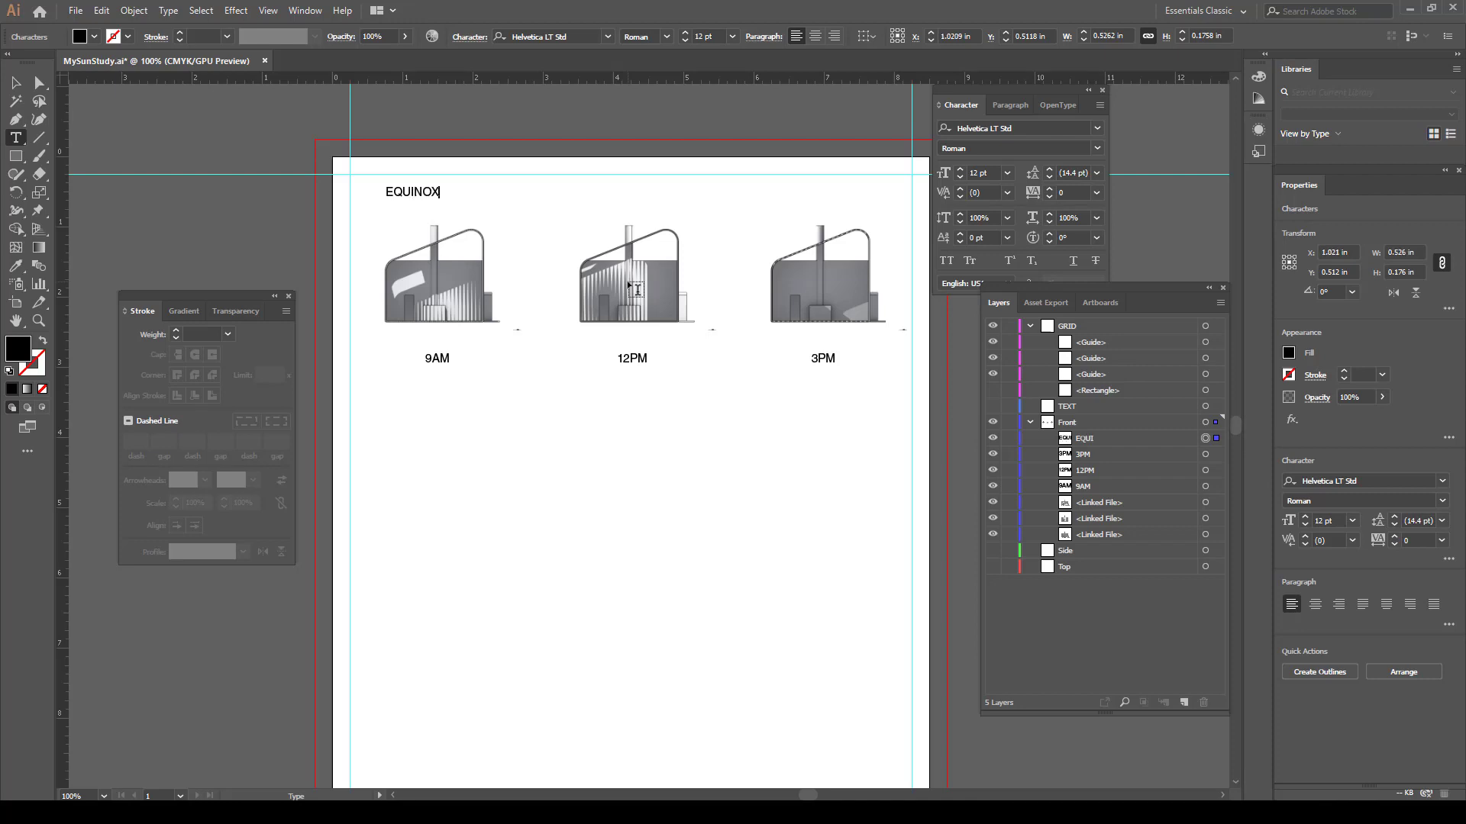
{"action": "left_click", "coordinate": [15, 82]}
Move the EQUINOX heading to start at the left margin guide, level with the first image's top edge
{"action": "left_click", "coordinate": [629, 461]}
{"action": "left_click_drag", "start_coordinate": [437, 188], "coordinate": [388, 203]}
{"action": "left_click", "coordinate": [452, 209]}
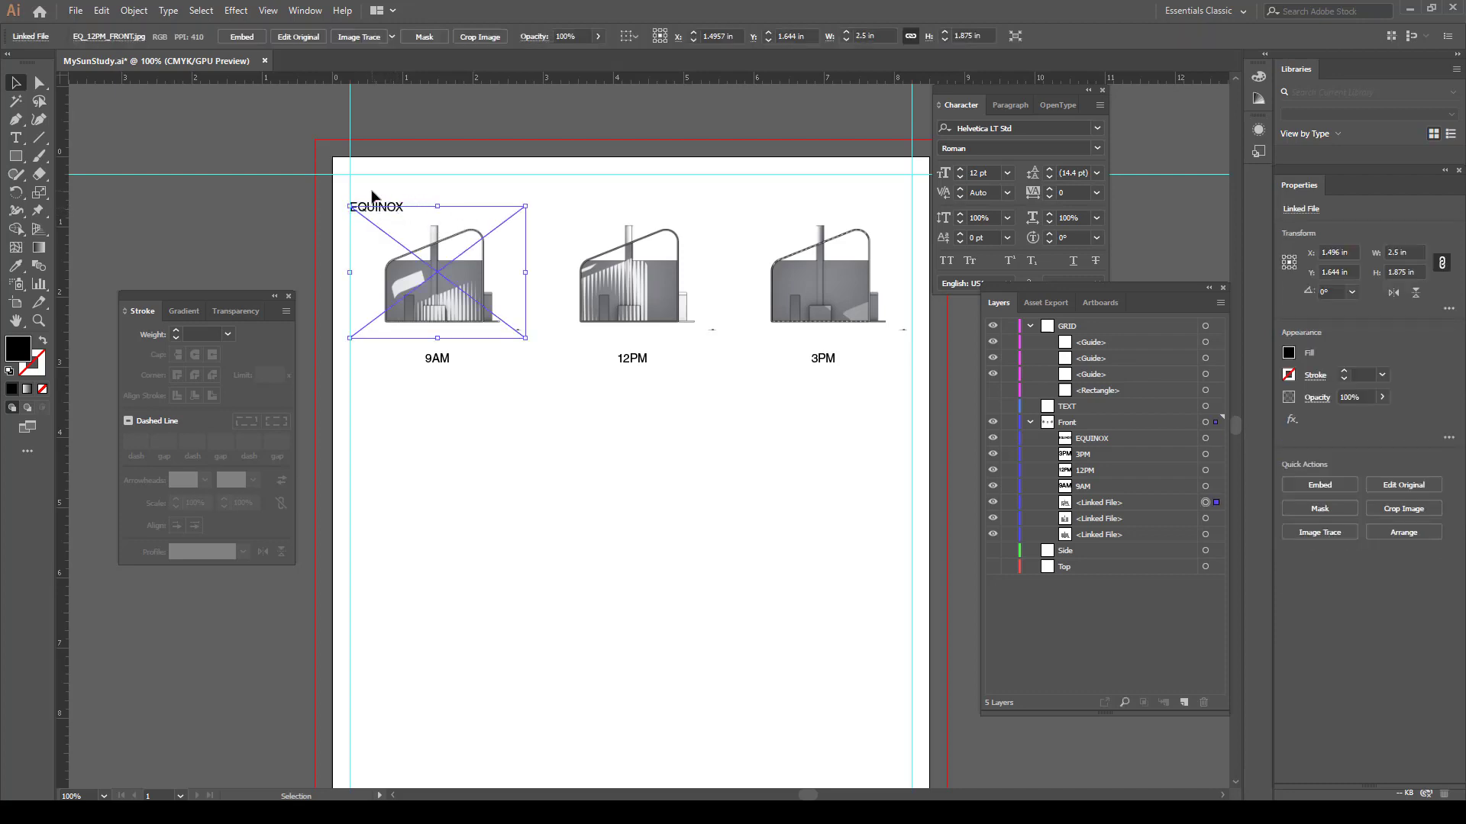
{"action": "left_click", "coordinate": [370, 191]}
Set the EQUINOX heading to 14 pt with the Bold font style
{"action": "left_click", "coordinate": [377, 211]}
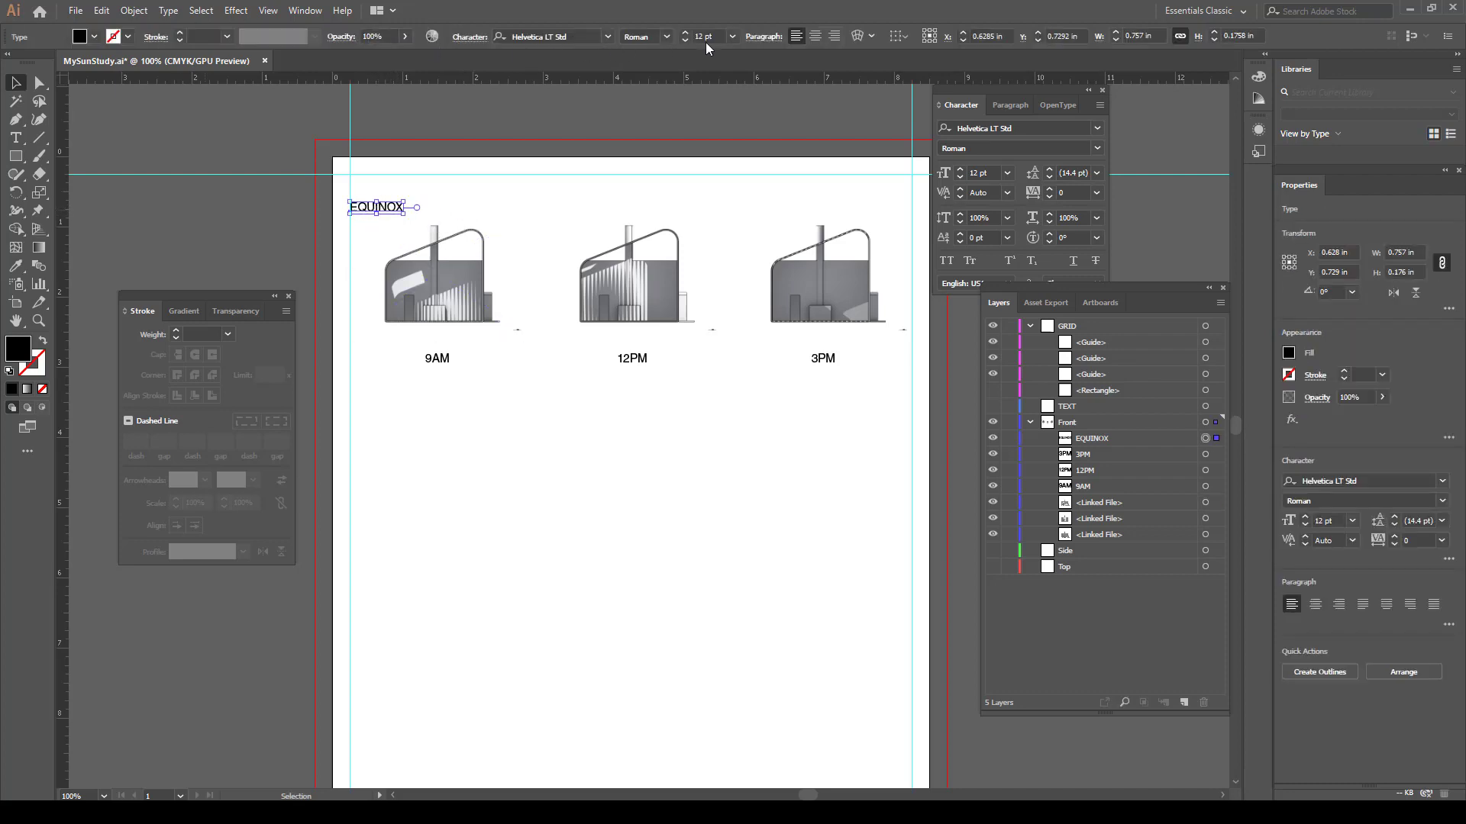
{"action": "left_click", "coordinate": [734, 36]}
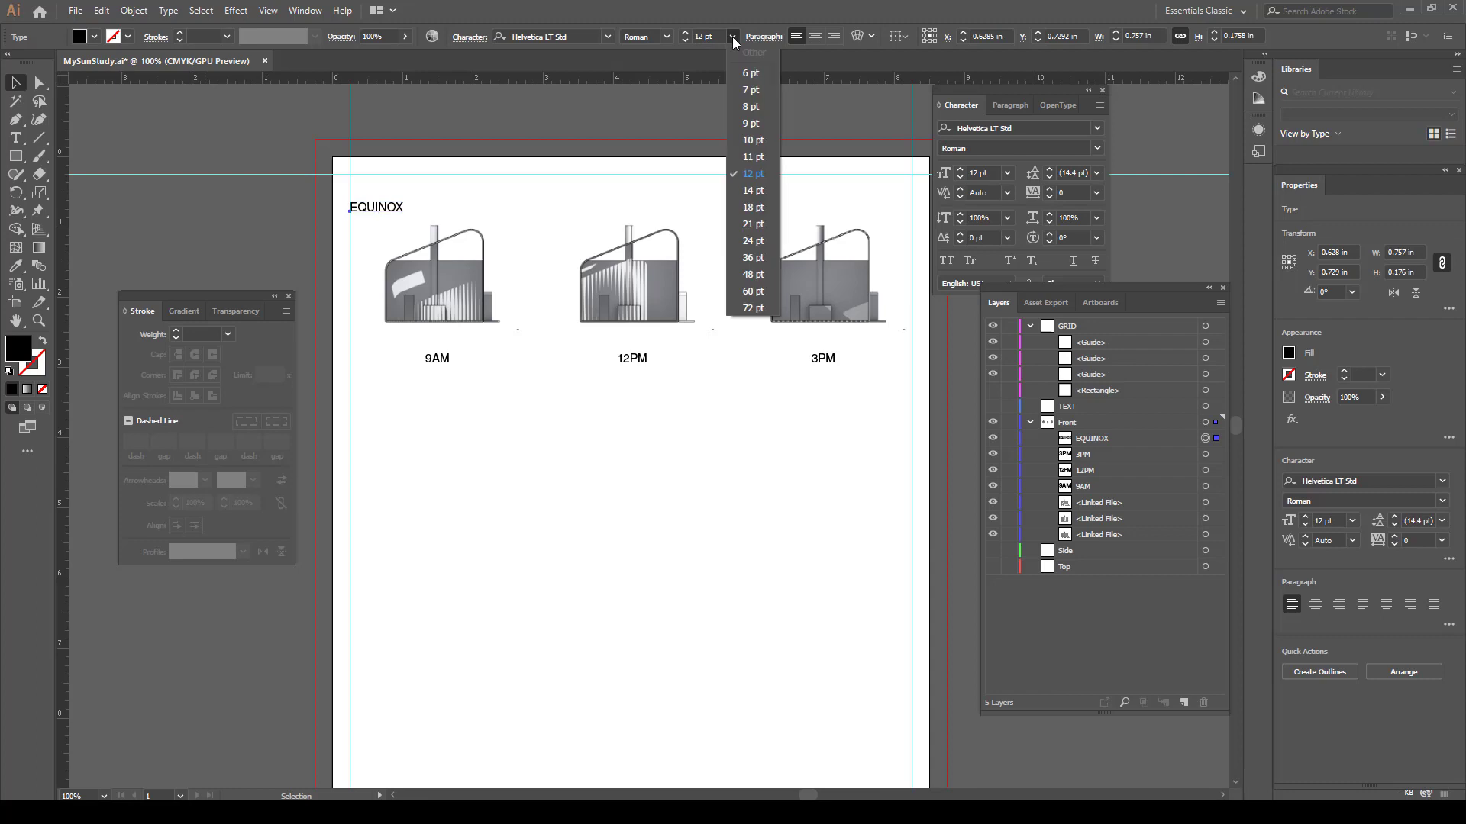
{"action": "left_click", "coordinate": [763, 191]}
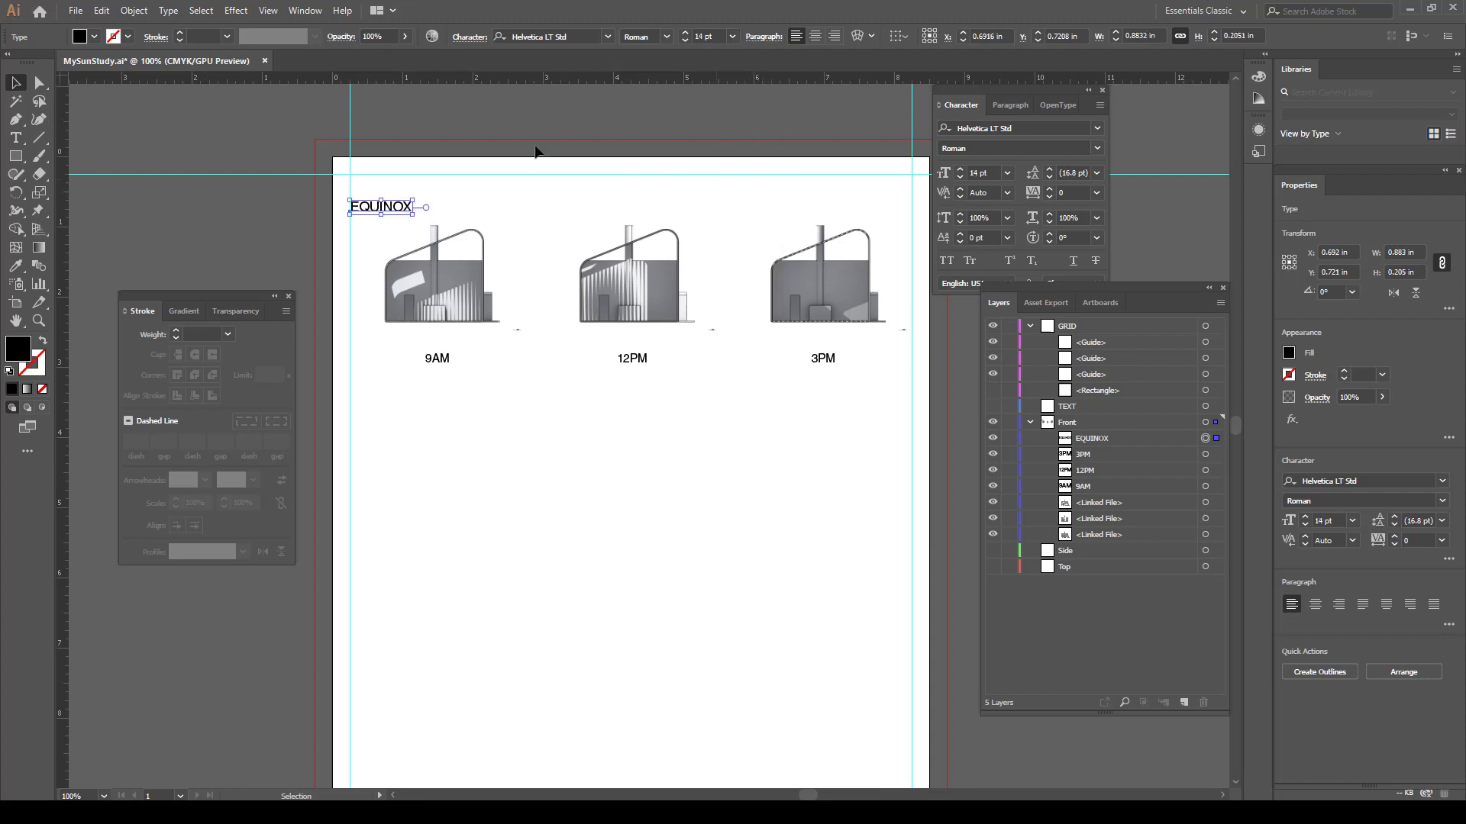
{"action": "left_click", "coordinate": [666, 36]}
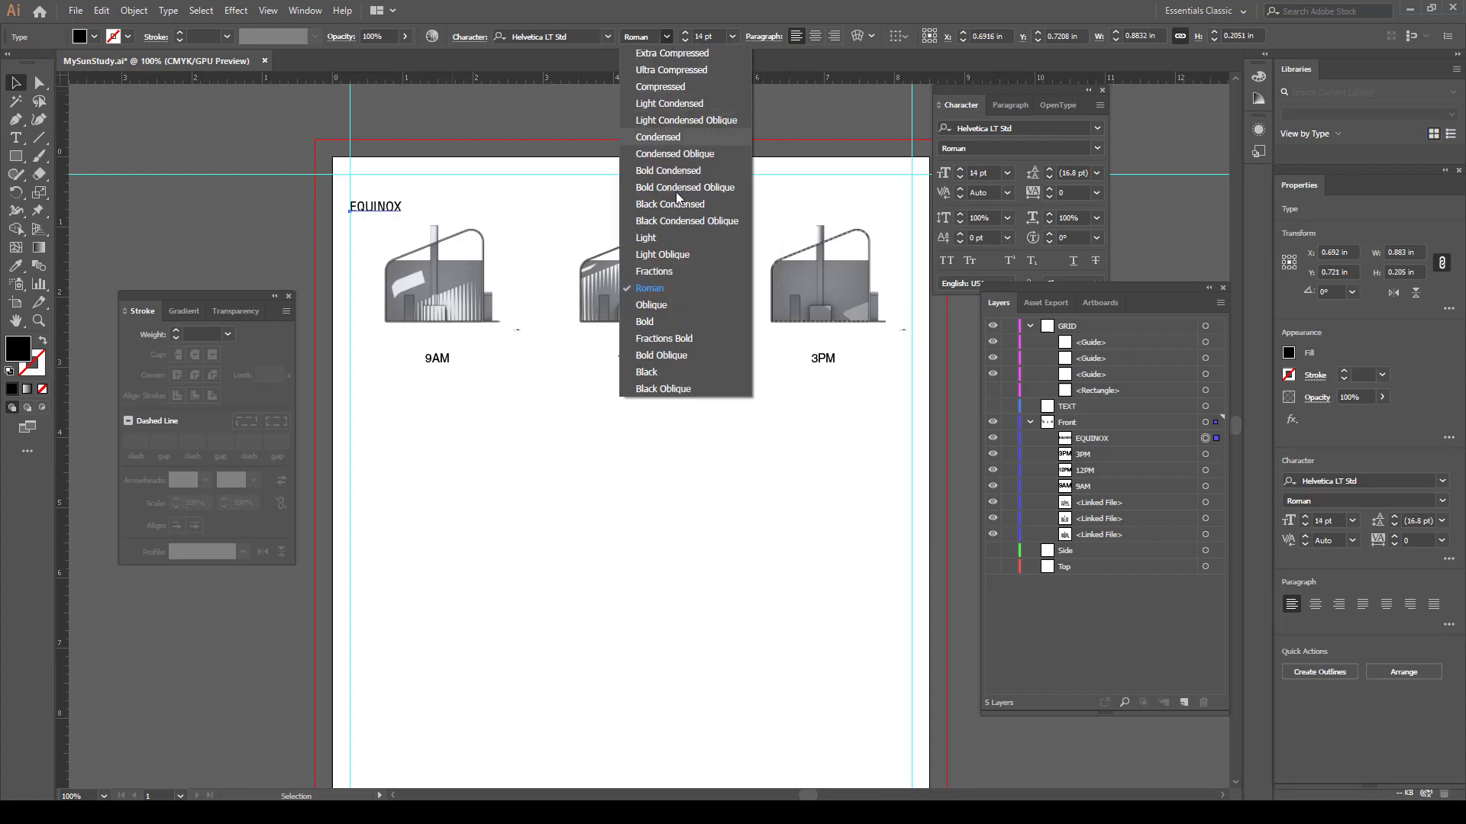
{"action": "left_click", "coordinate": [669, 319]}
{"action": "left_click", "coordinate": [623, 494]}
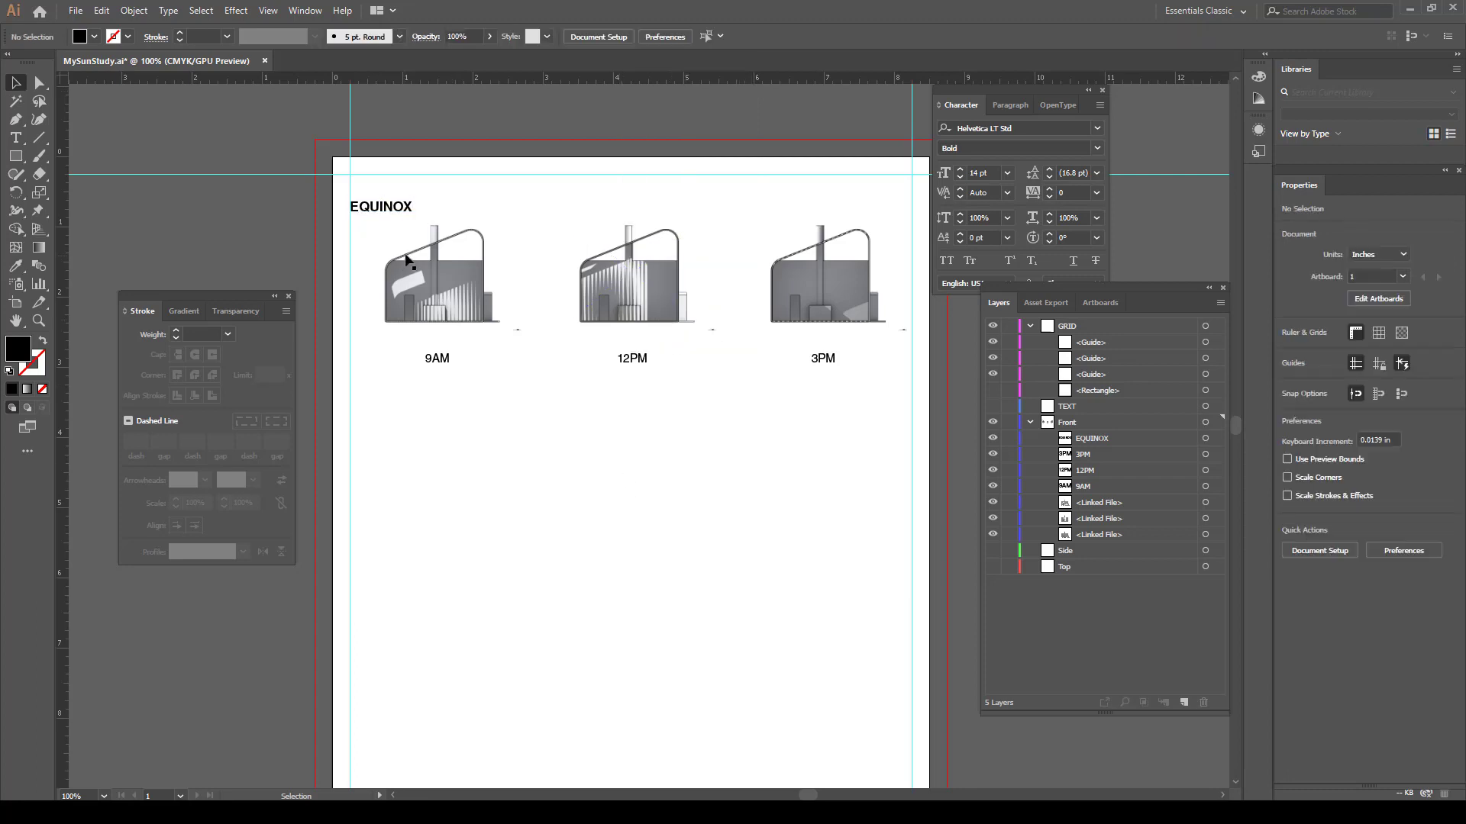
Nudge the EQUINOX heading slightly up to about Y 0.71 in
{"action": "left_click", "coordinate": [399, 208]}
{"action": "key", "text": "Up"}
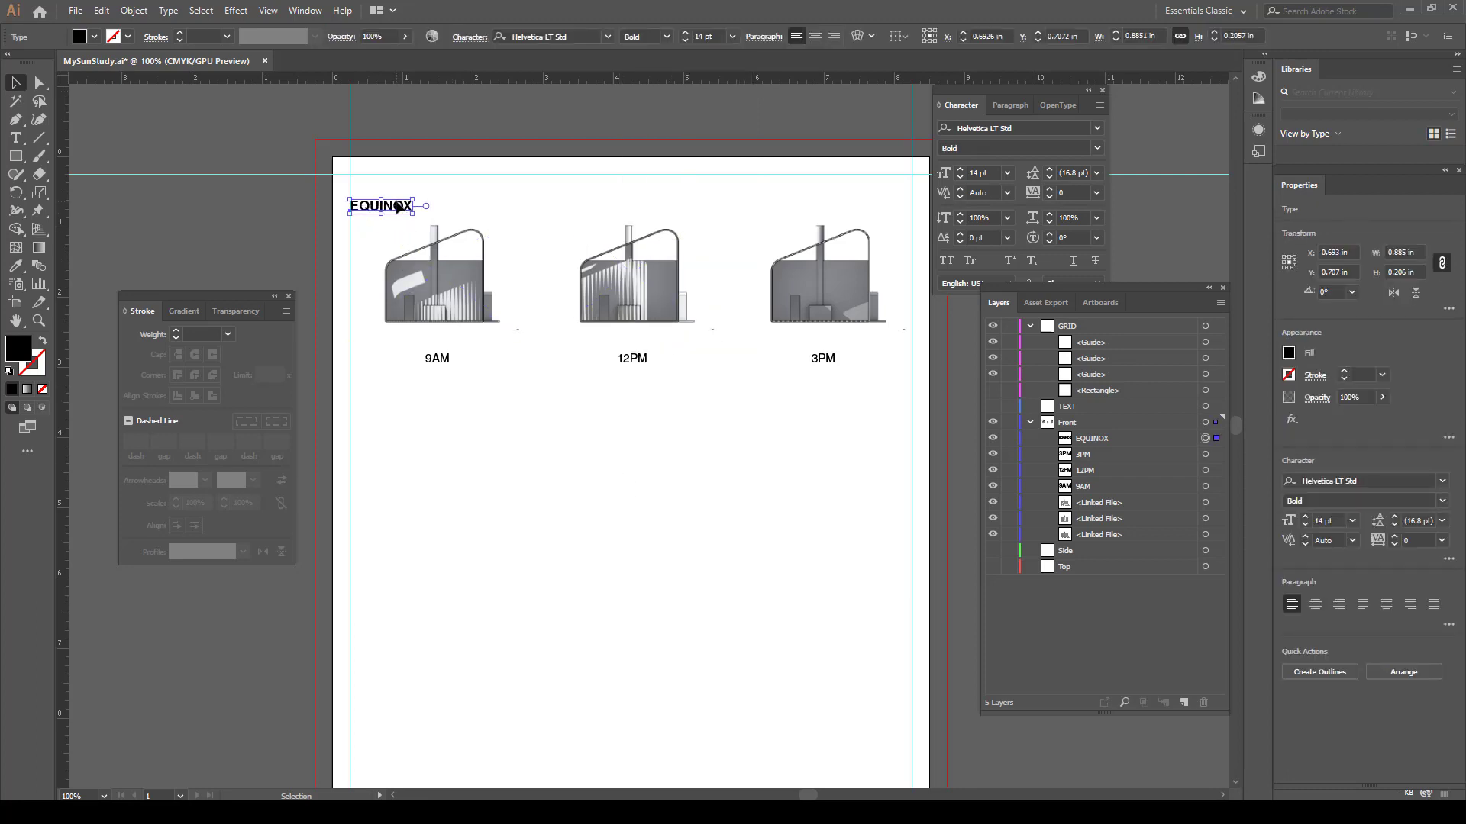
{"action": "left_click", "coordinate": [758, 465]}
Move the heading, images and time labels together up to the top margin guide, at about Y 1.42 in
{"action": "left_click_drag", "start_coordinate": [867, 436], "coordinate": [380, 211]}
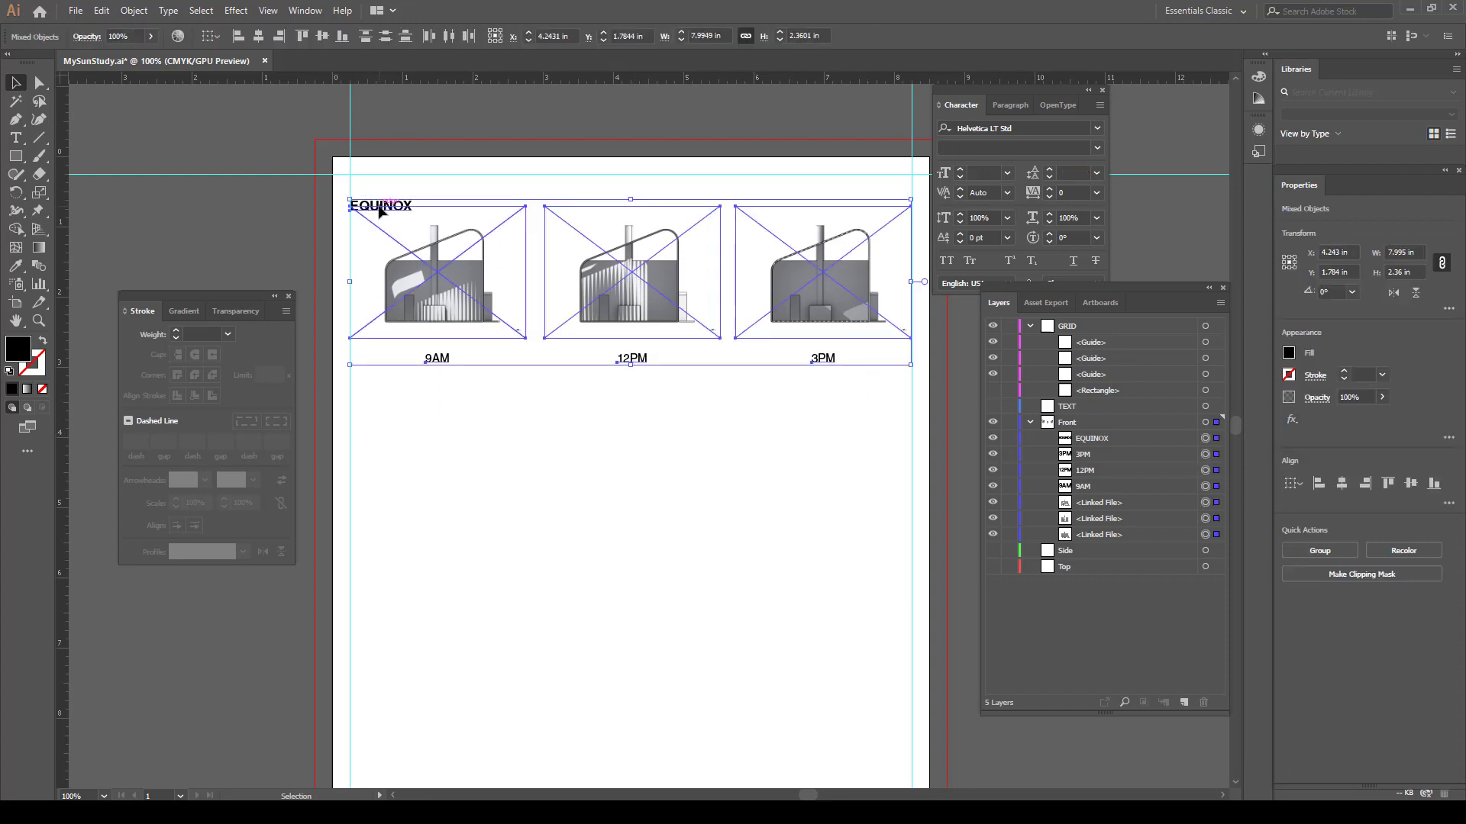
{"action": "key", "text": "Up"}
{"action": "key", "text": "Up"}
{"action": "key", "text": "Up"}
{"action": "key", "text": "Up"}
{"action": "key", "text": "Up"}
{"action": "key", "text": "Up"}
{"action": "key", "text": "Up"}
{"action": "key", "text": "Up"}
{"action": "key", "text": "Up"}
{"action": "key", "text": "Up"}
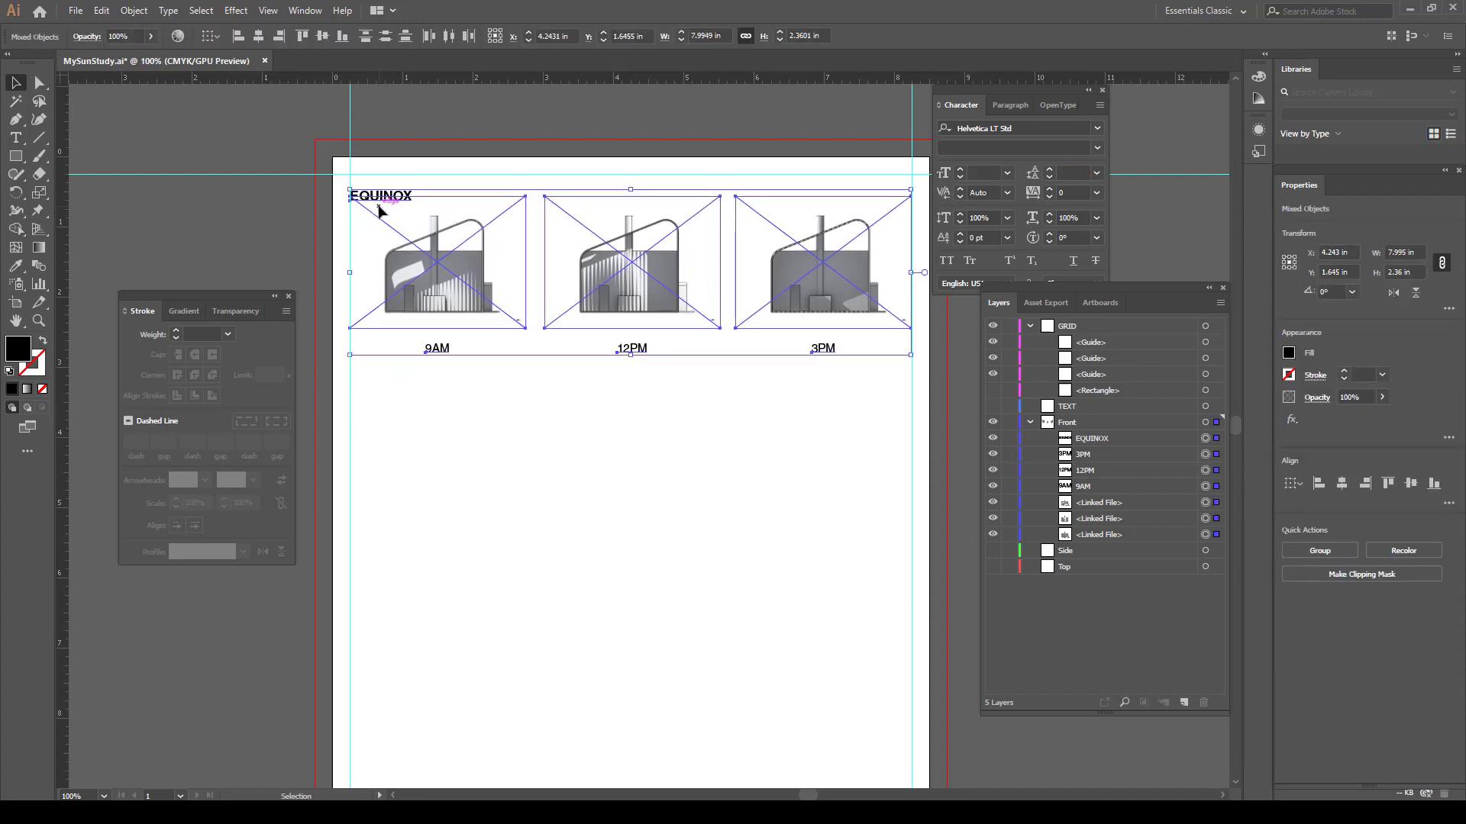
{"action": "key", "text": "Up"}
{"action": "key", "text": "Up"}
{"action": "key", "text": "Up"}
{"action": "key", "text": "Up"}
{"action": "key", "text": "Up"}
{"action": "key", "text": "Up"}
{"action": "key", "text": "Up"}
{"action": "key", "text": "Up"}
{"action": "key", "text": "Up"}
{"action": "key", "text": "Up"}
{"action": "key", "text": "Up"}
{"action": "key", "text": "Up"}
{"action": "key", "text": "Up"}
{"action": "key", "text": "Up"}
{"action": "key", "text": "Up"}
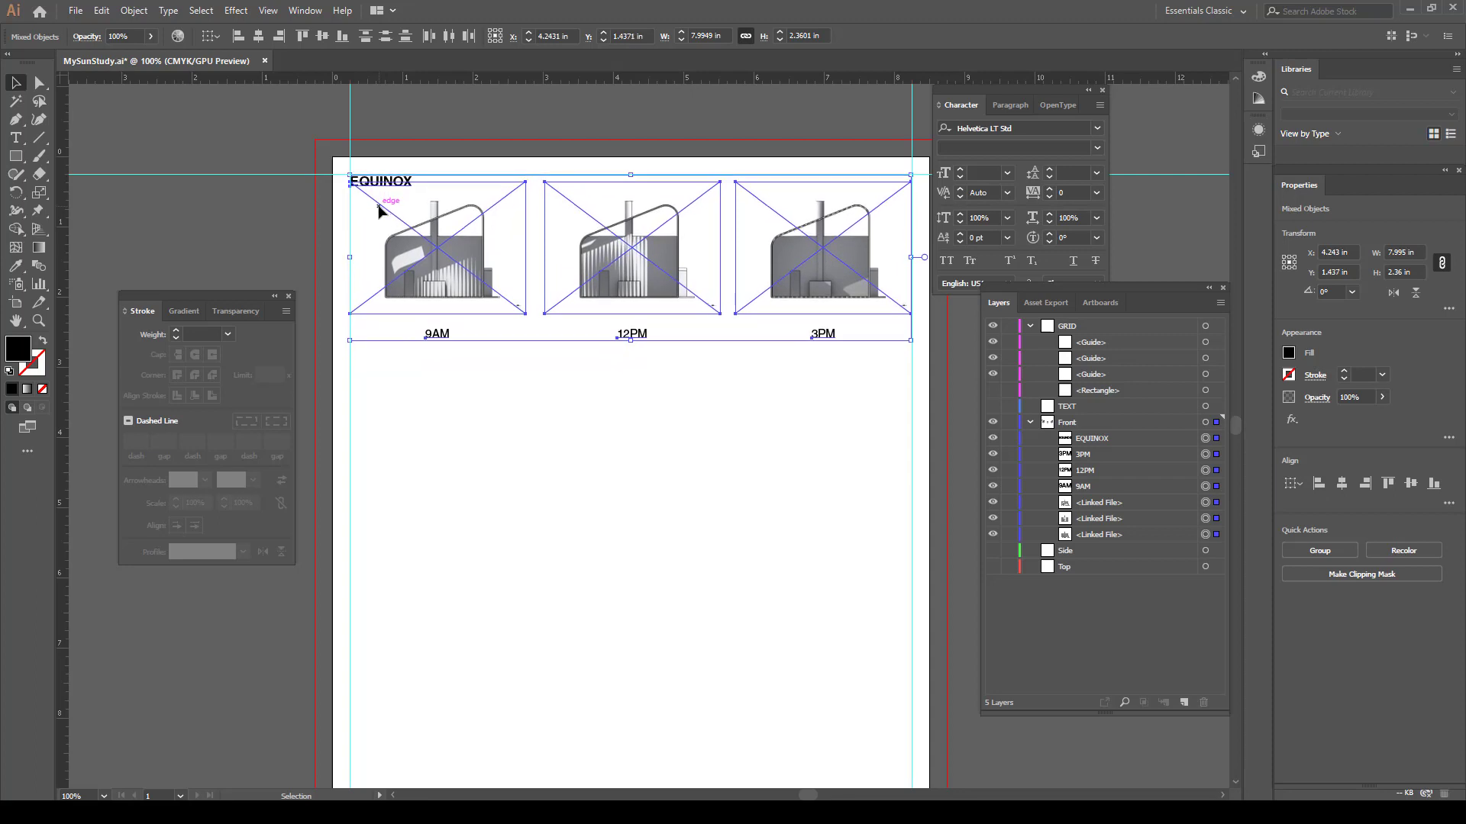
{"action": "key", "text": "Up"}
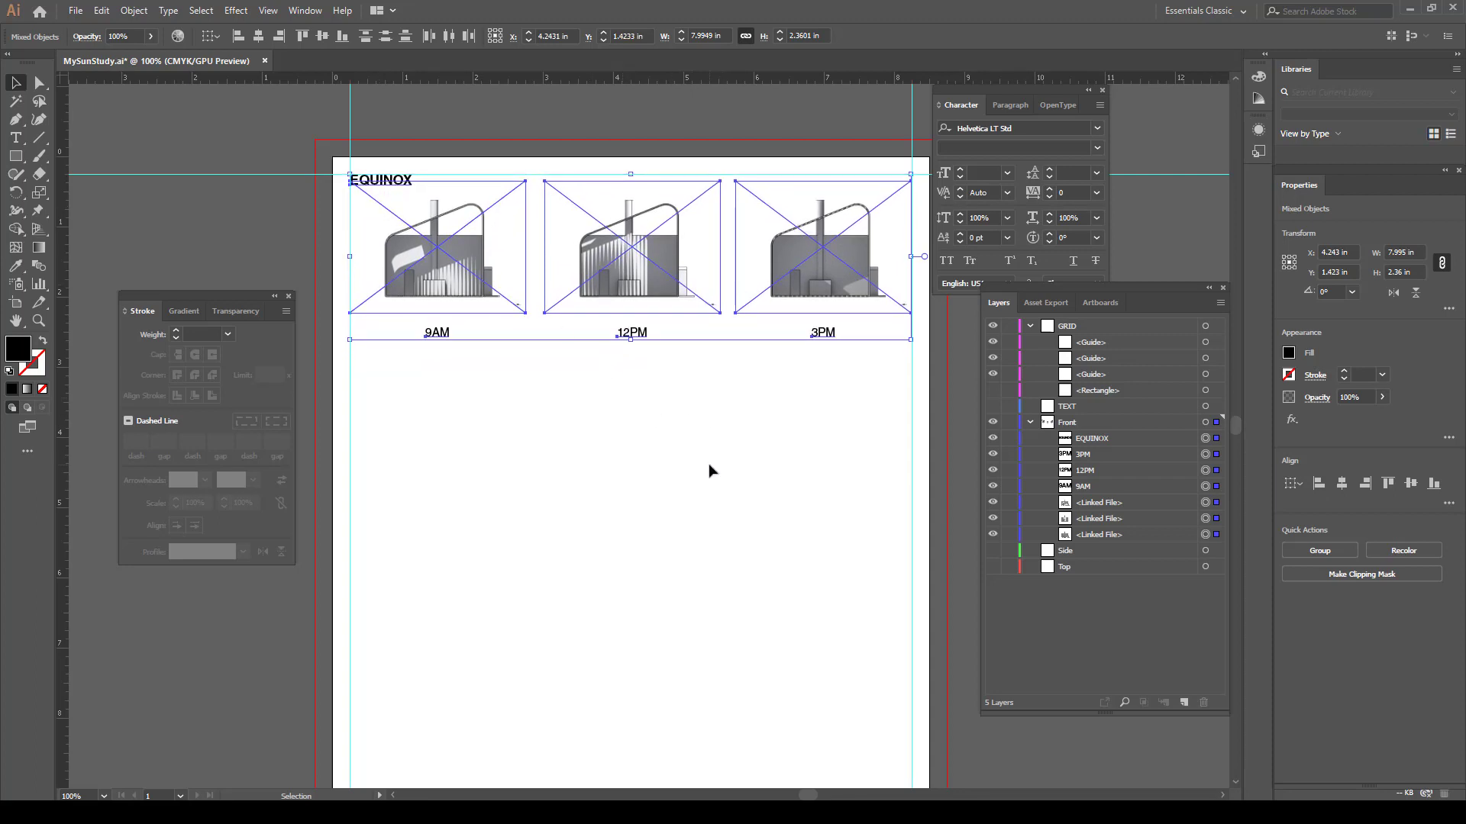
{"action": "left_click", "coordinate": [710, 471]}
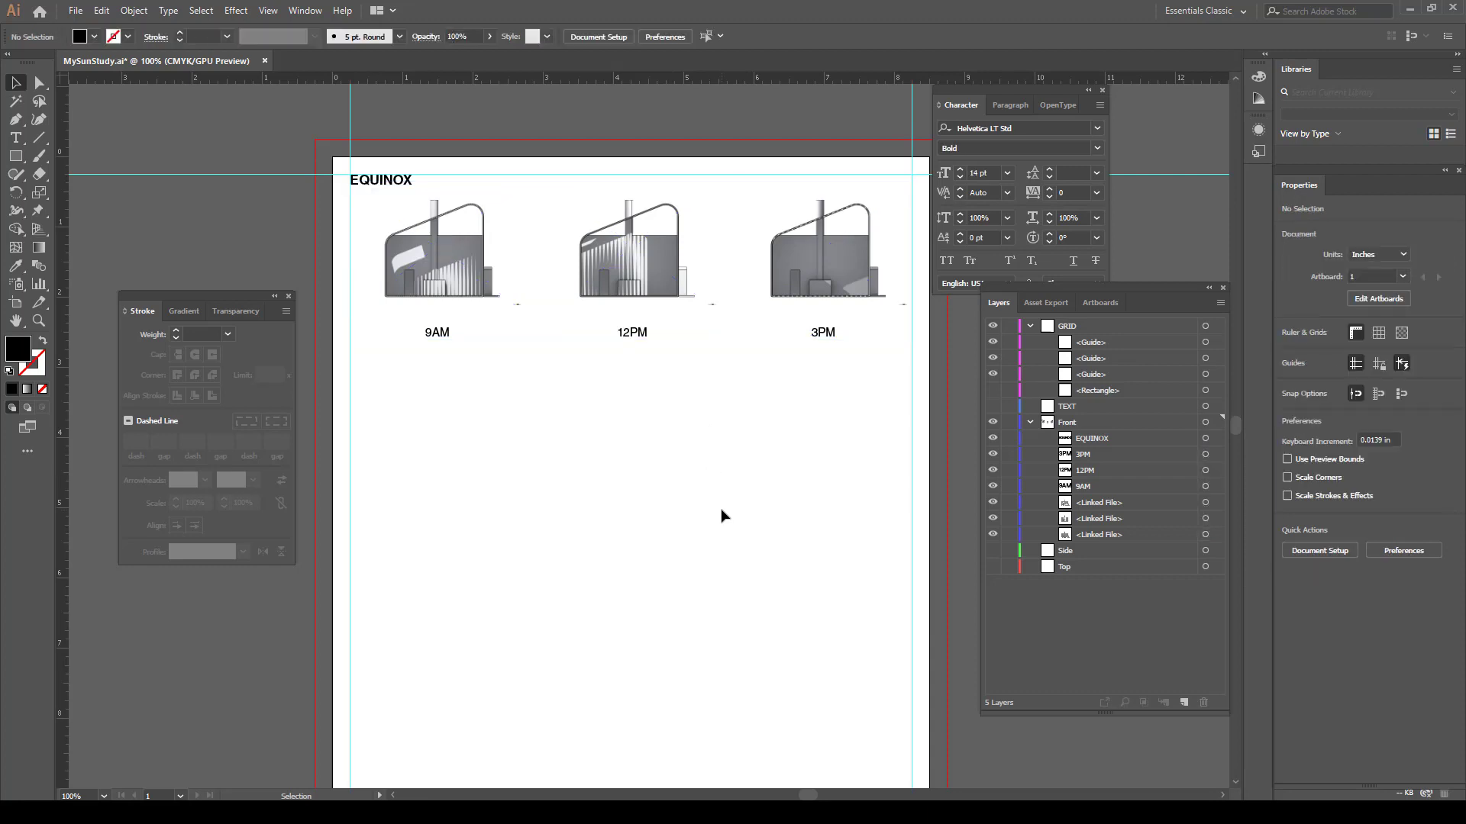
Move the EQUINOX heading and the 3PM, 12PM and 9AM labels into the TEXT layer and make that layer visible
{"action": "left_click", "coordinate": [1118, 438]}
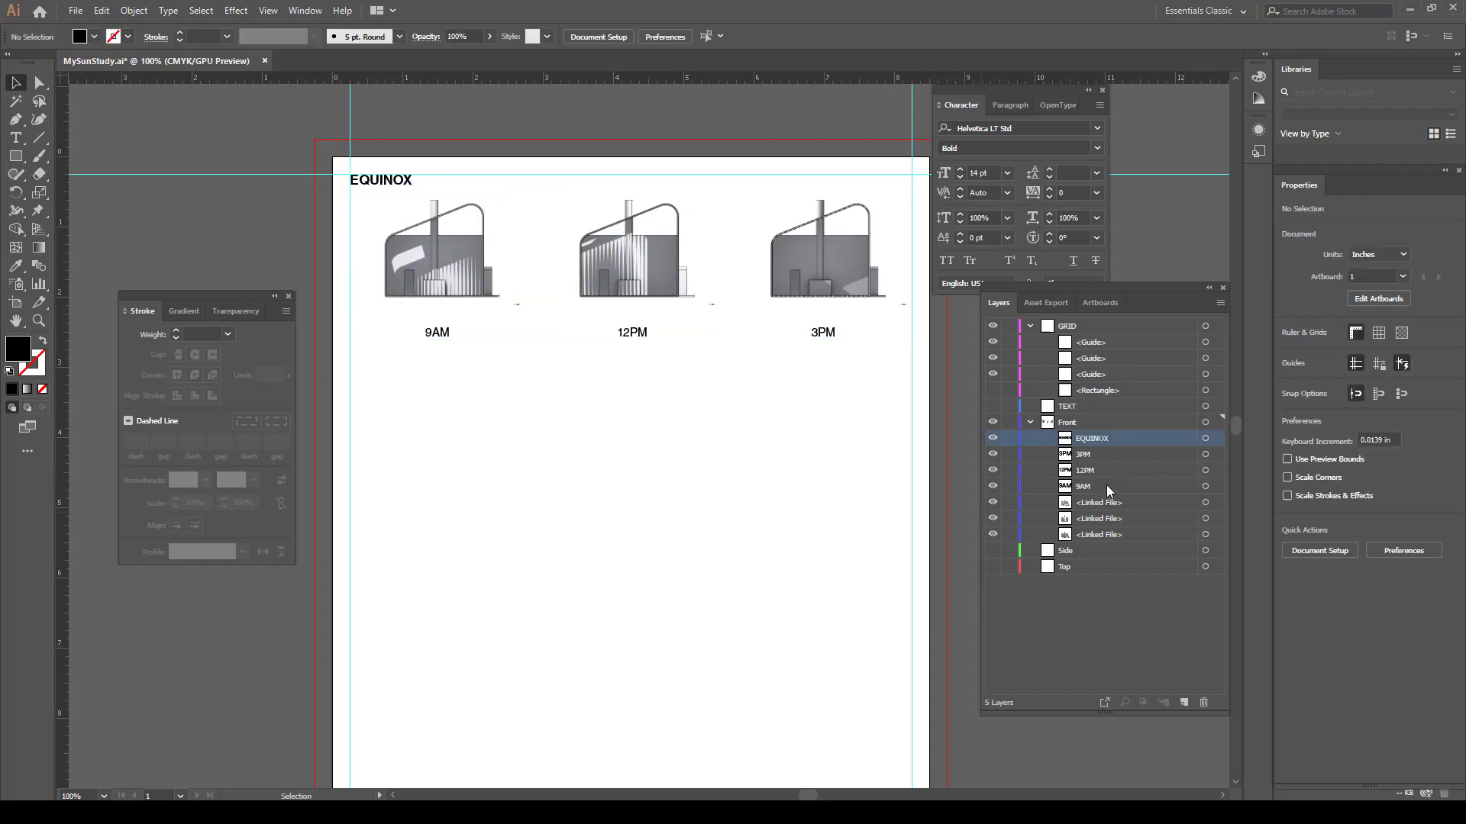
{"action": "left_click", "coordinate": [1106, 484], "text": "shift"}
{"action": "left_click_drag", "start_coordinate": [1092, 449], "coordinate": [1090, 409]}
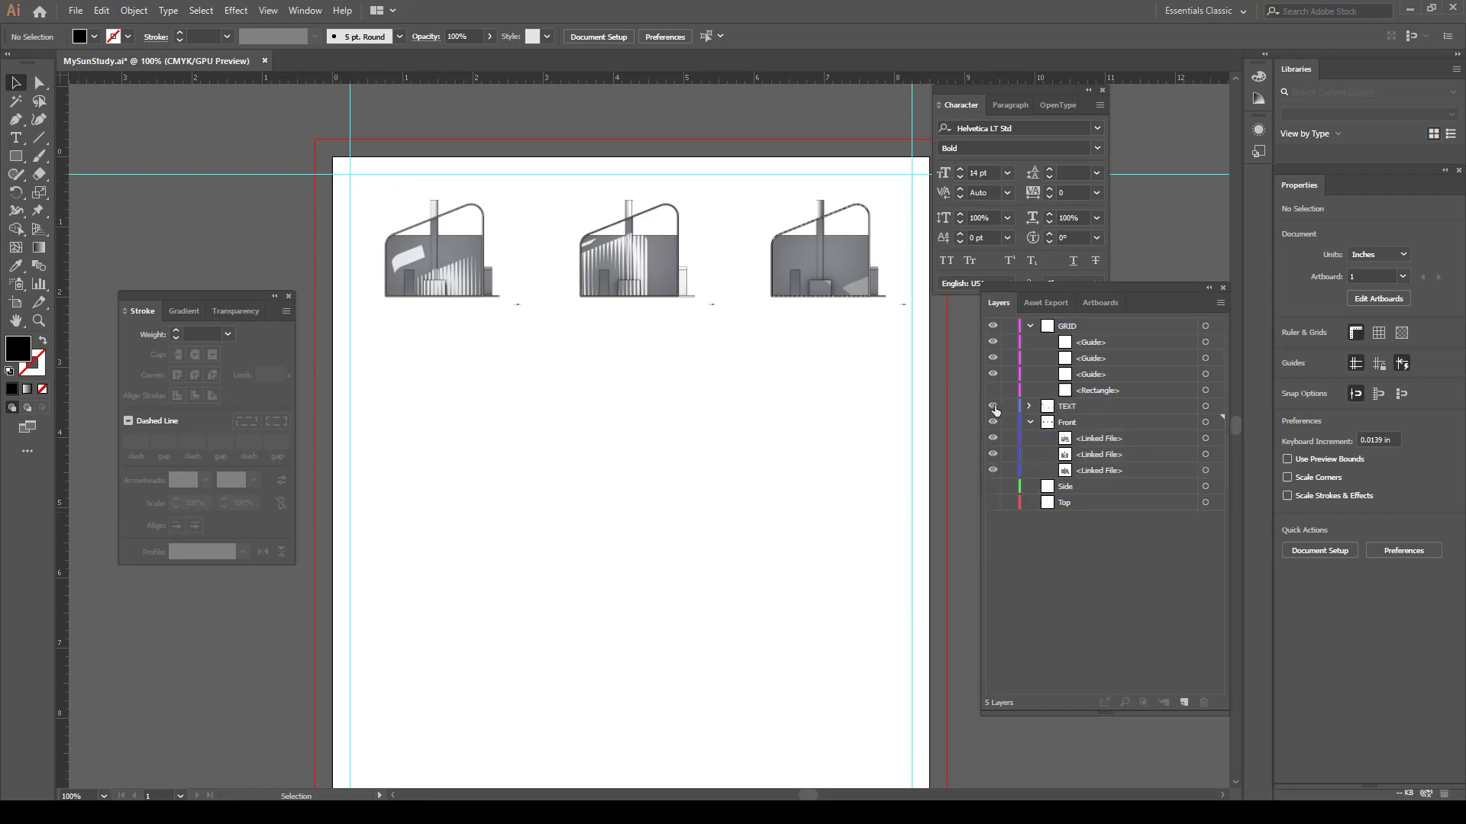
{"action": "left_click", "coordinate": [993, 407]}
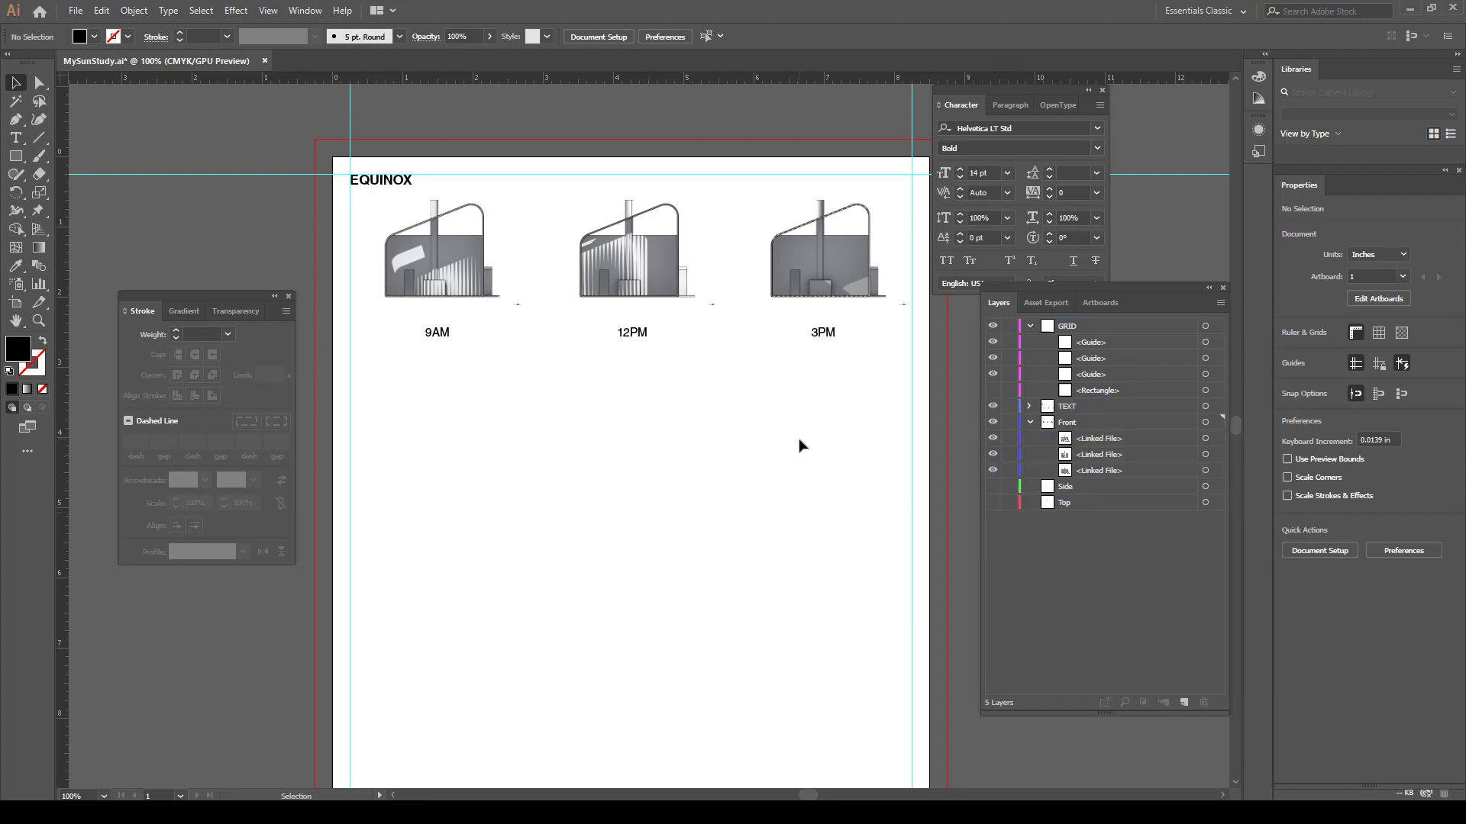
Add vertical guides at the first image's right edge, both side edges of the middle image, and the third image's left edge
{"action": "left_click_drag", "start_coordinate": [888, 427], "coordinate": [381, 173]}
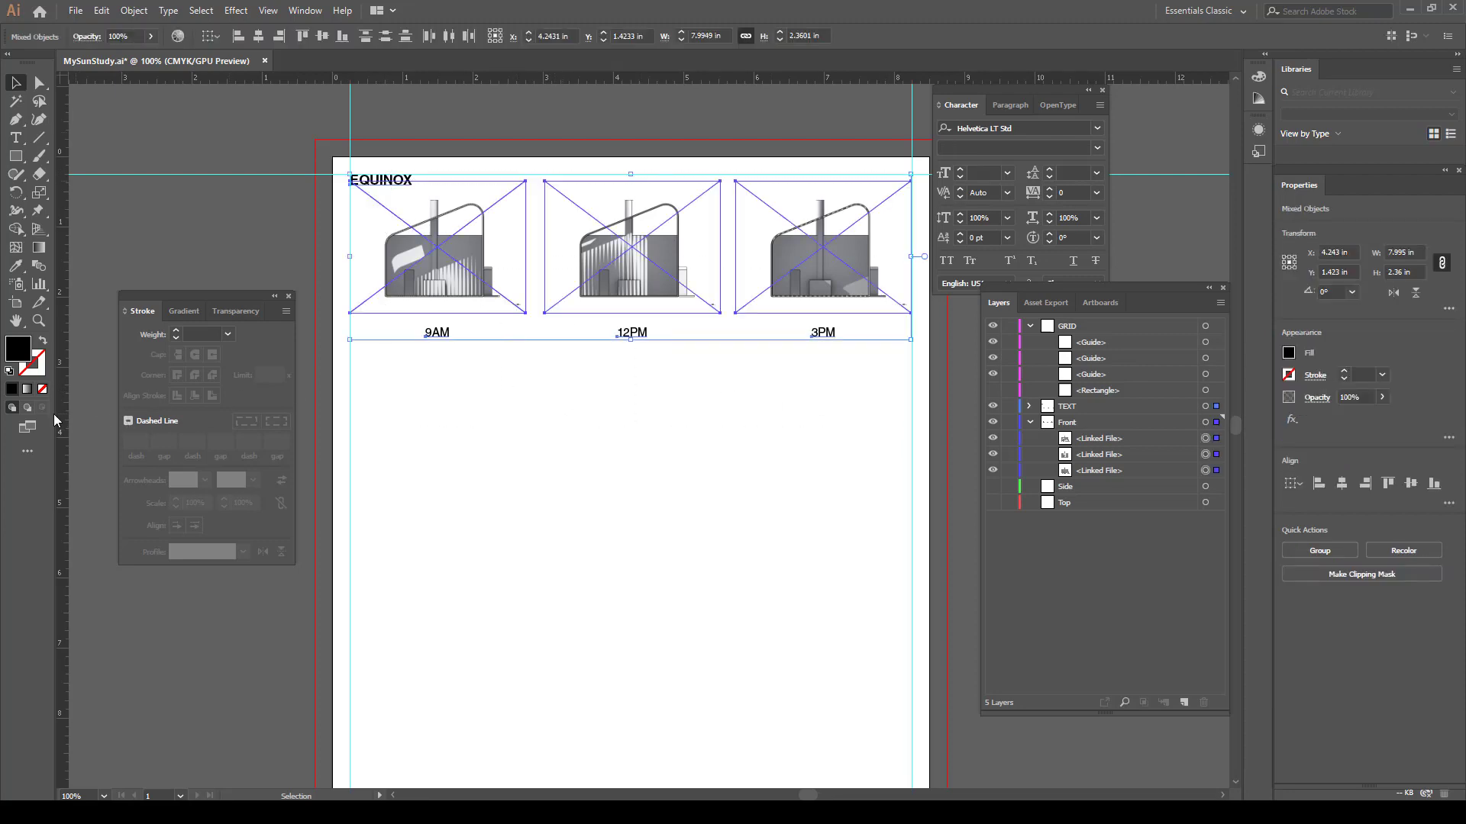
{"action": "left_click_drag", "start_coordinate": [60, 419], "coordinate": [523, 310]}
{"action": "left_click", "coordinate": [635, 309]}
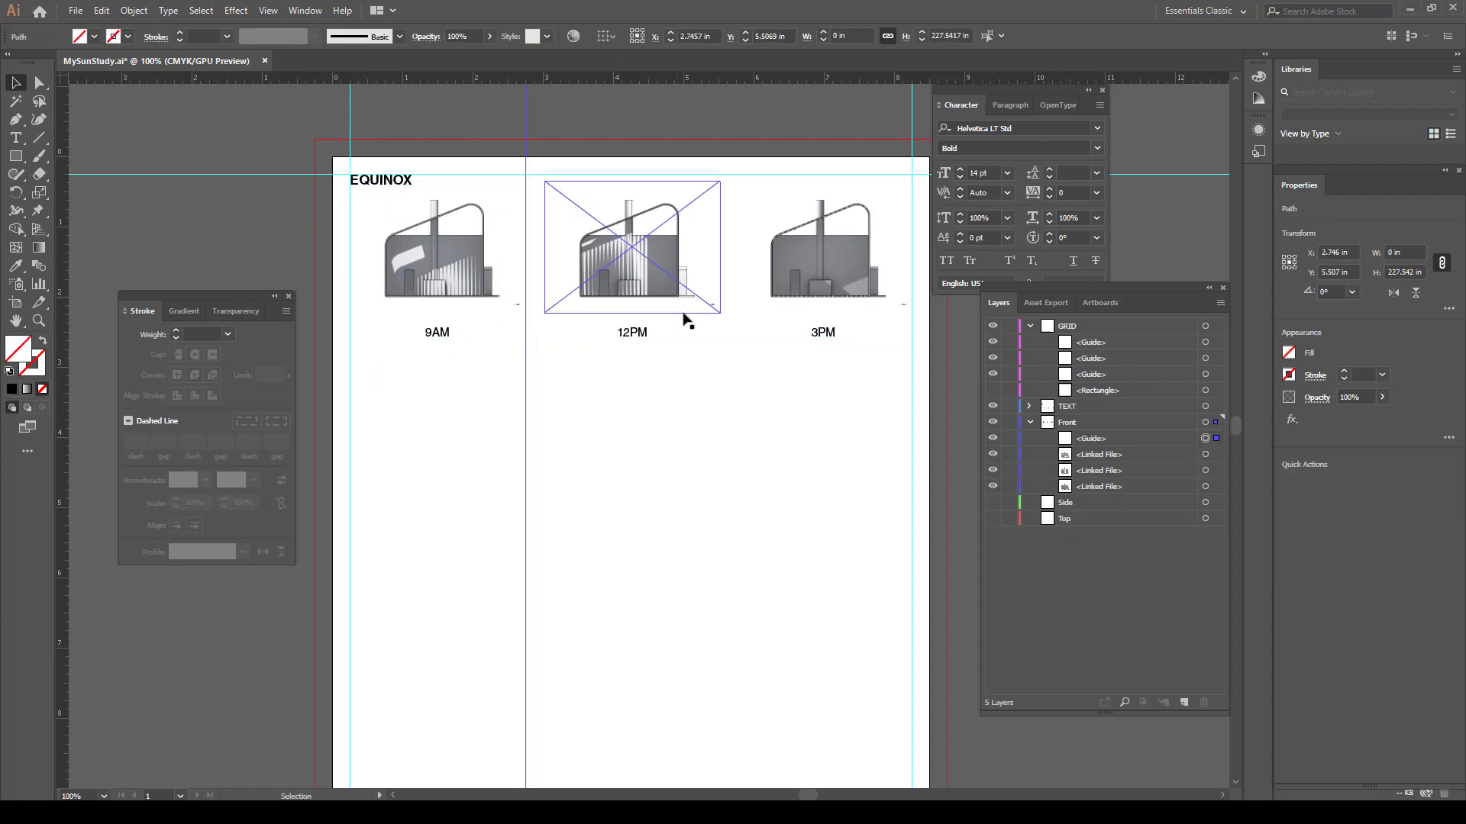
{"action": "left_click_drag", "start_coordinate": [61, 413], "coordinate": [544, 320]}
{"action": "left_click", "coordinate": [593, 290]}
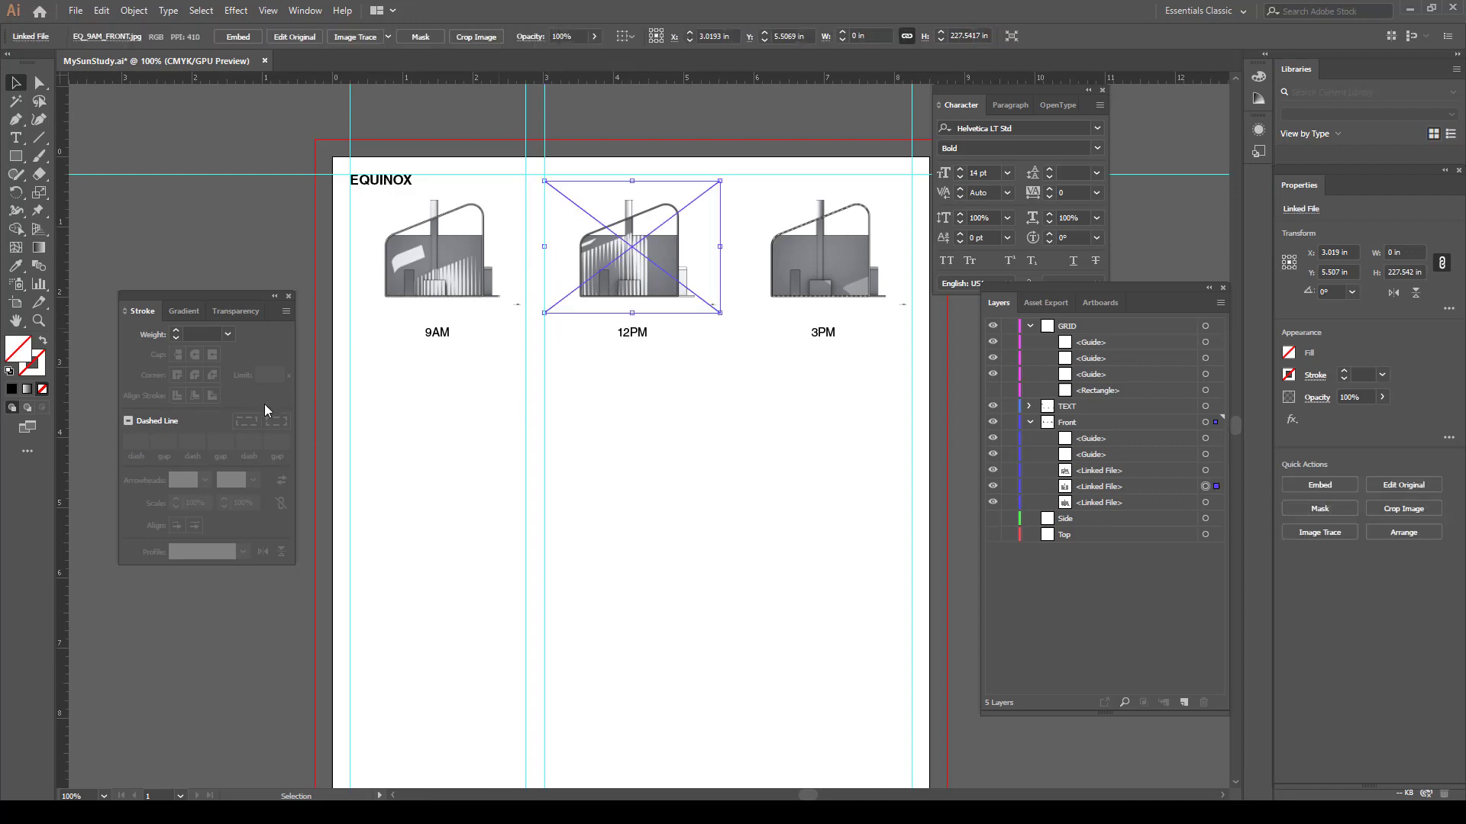
{"action": "left_click_drag", "start_coordinate": [62, 430], "coordinate": [720, 275]}
{"action": "left_click", "coordinate": [792, 271]}
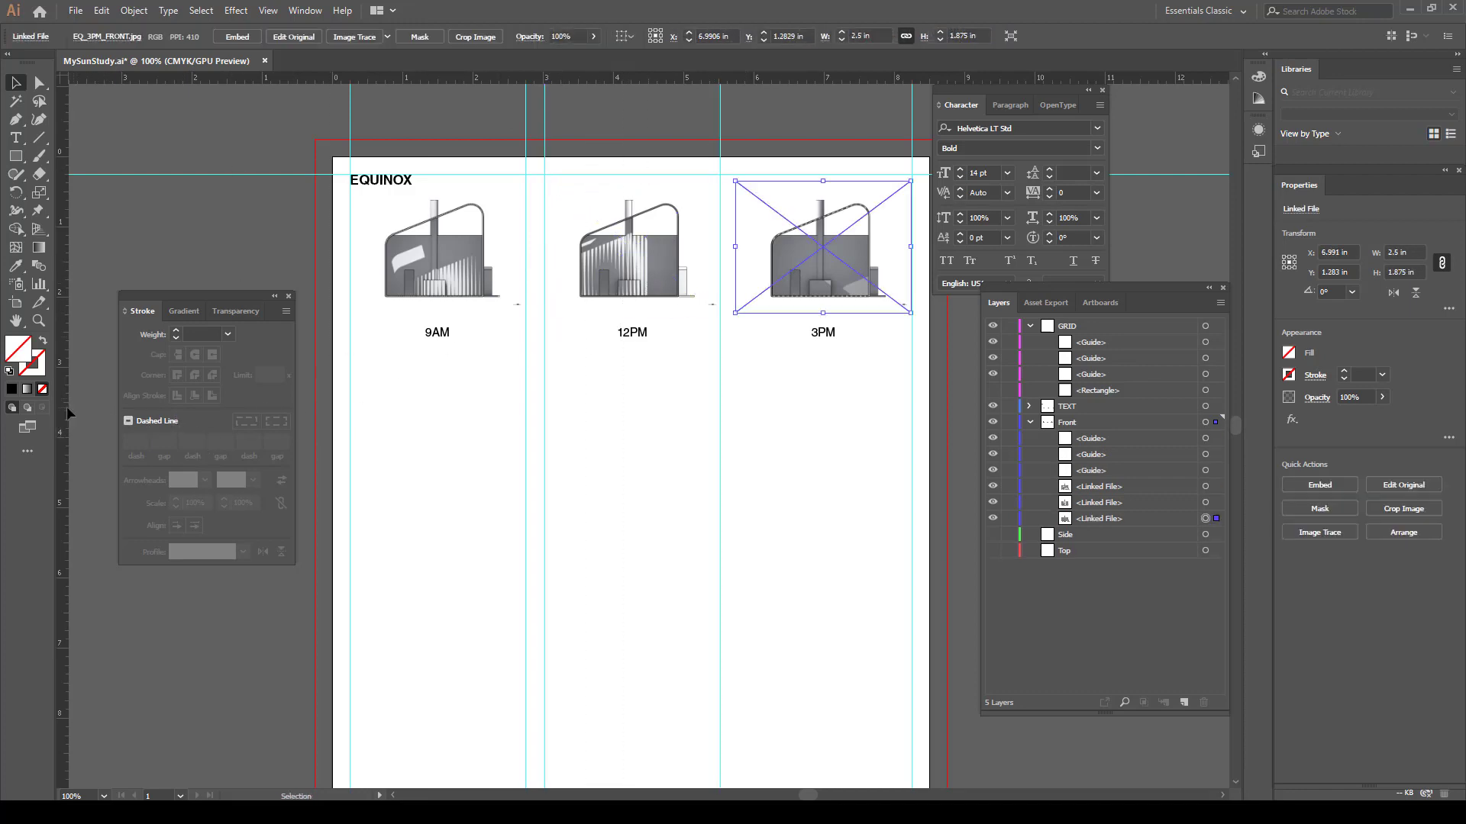
{"action": "left_click_drag", "start_coordinate": [67, 414], "coordinate": [735, 272]}
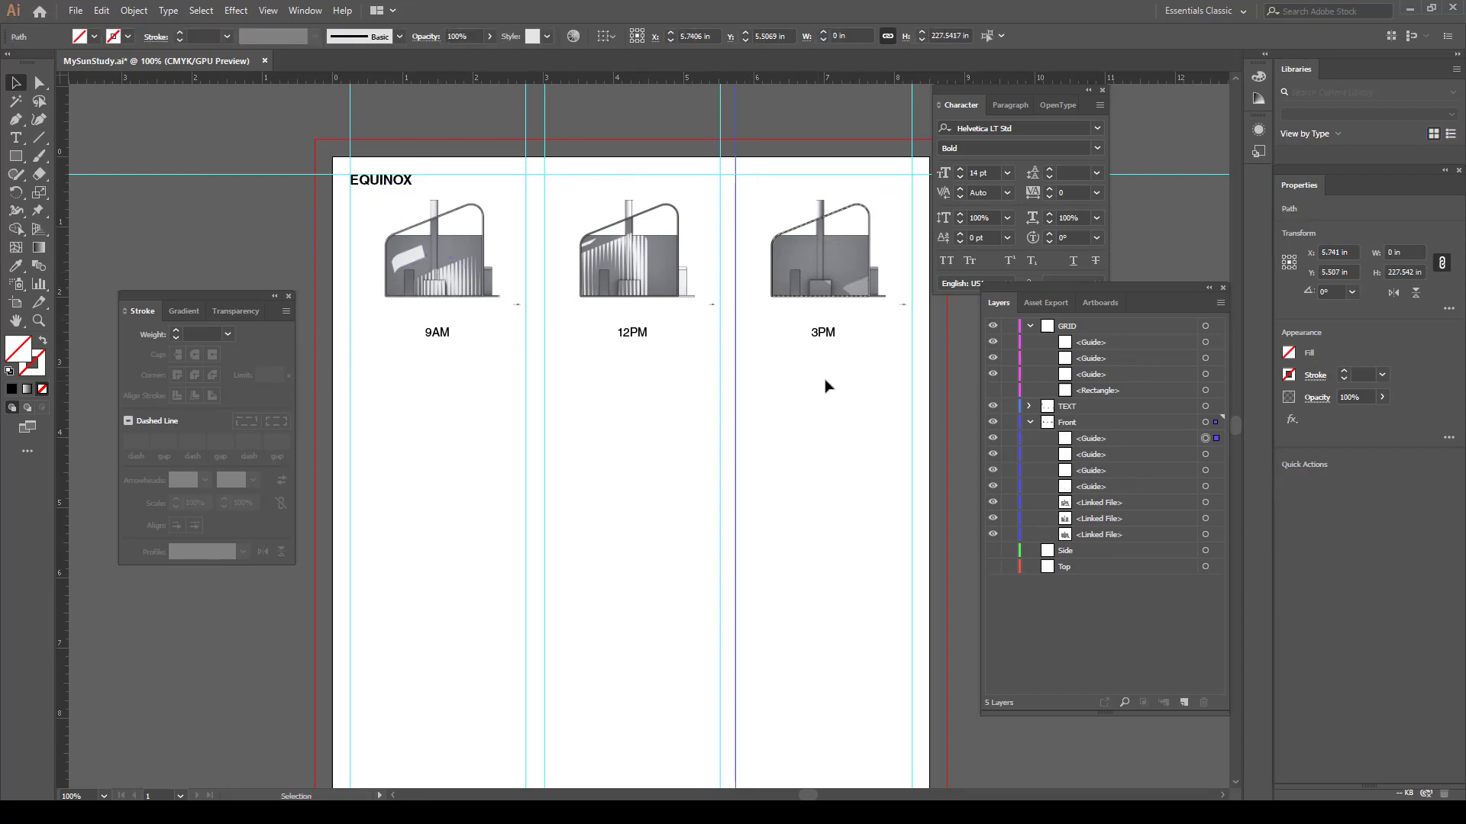
{"action": "left_click", "coordinate": [884, 391]}
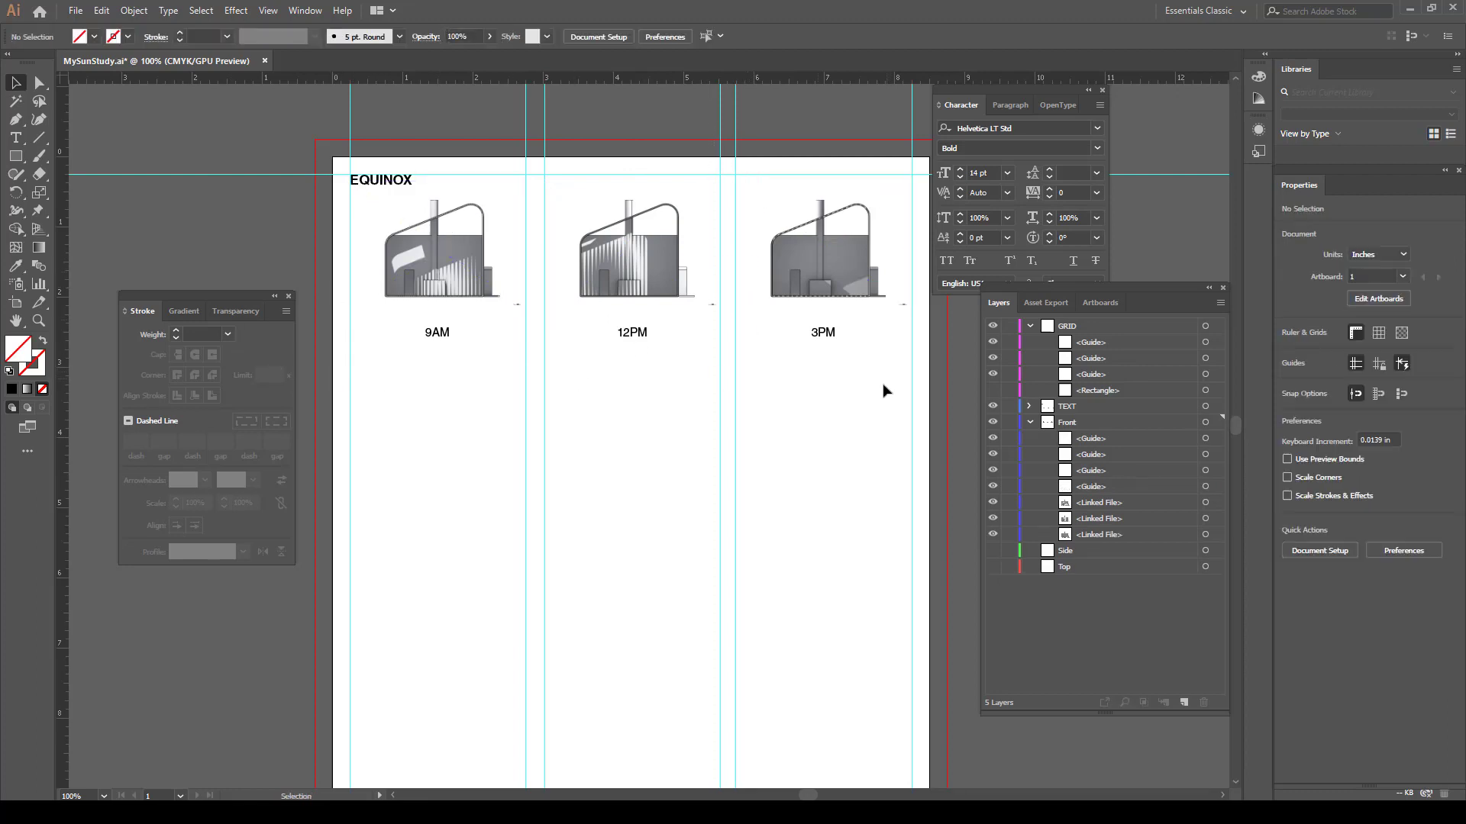
Move the four new vertical guides from the Front layer into the GRID layer and lock GRID
{"action": "left_click", "coordinate": [1105, 441]}
{"action": "left_click", "coordinate": [1101, 486], "text": "shift"}
{"action": "left_click_drag", "start_coordinate": [1106, 443], "coordinate": [1098, 328]}
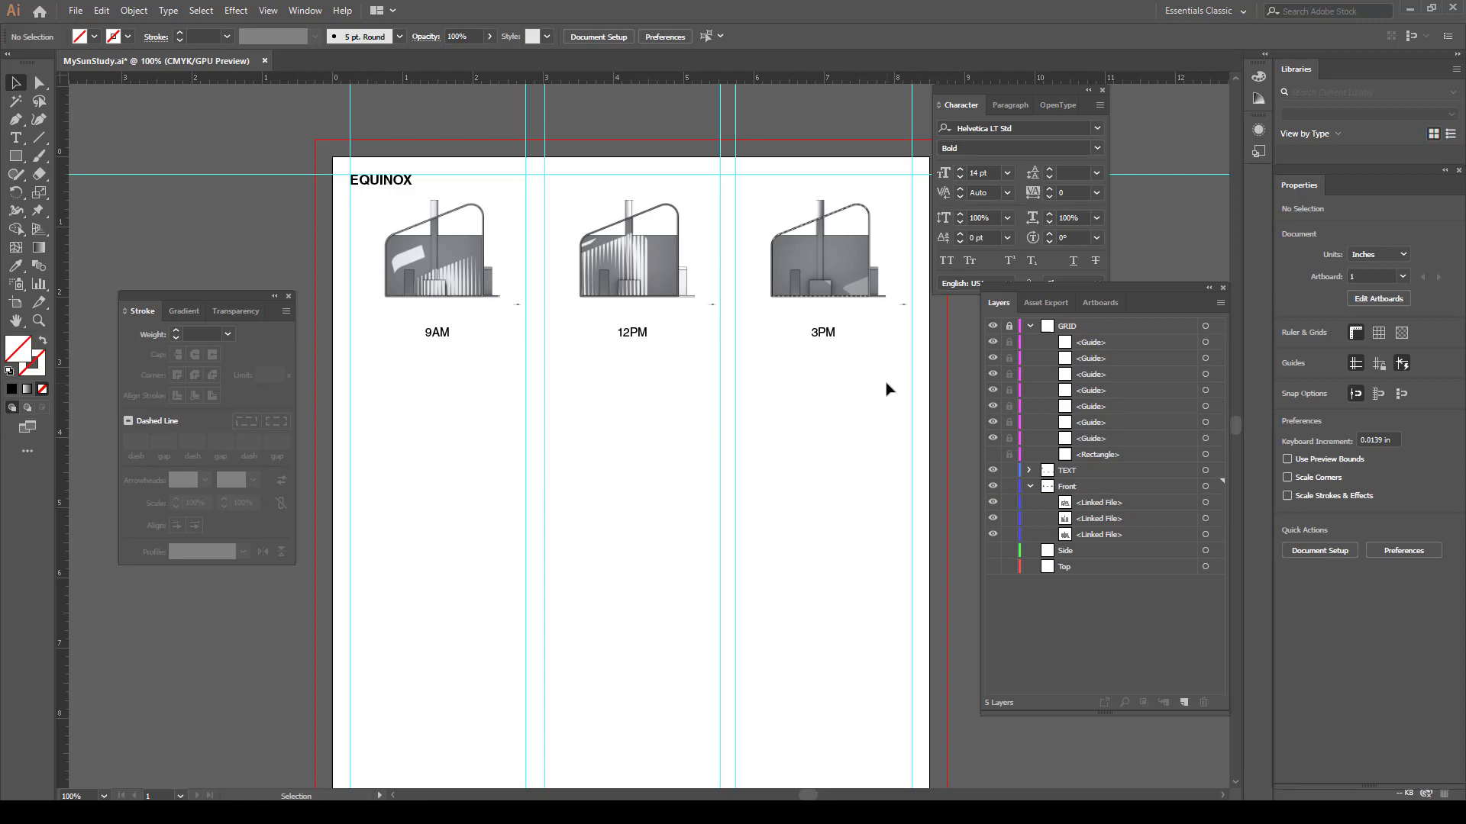
Try duplicating the whole EQUINOX row straight down to about Y 4.05 in, and undo the copy
{"action": "left_click_drag", "start_coordinate": [887, 389], "coordinate": [371, 367]}
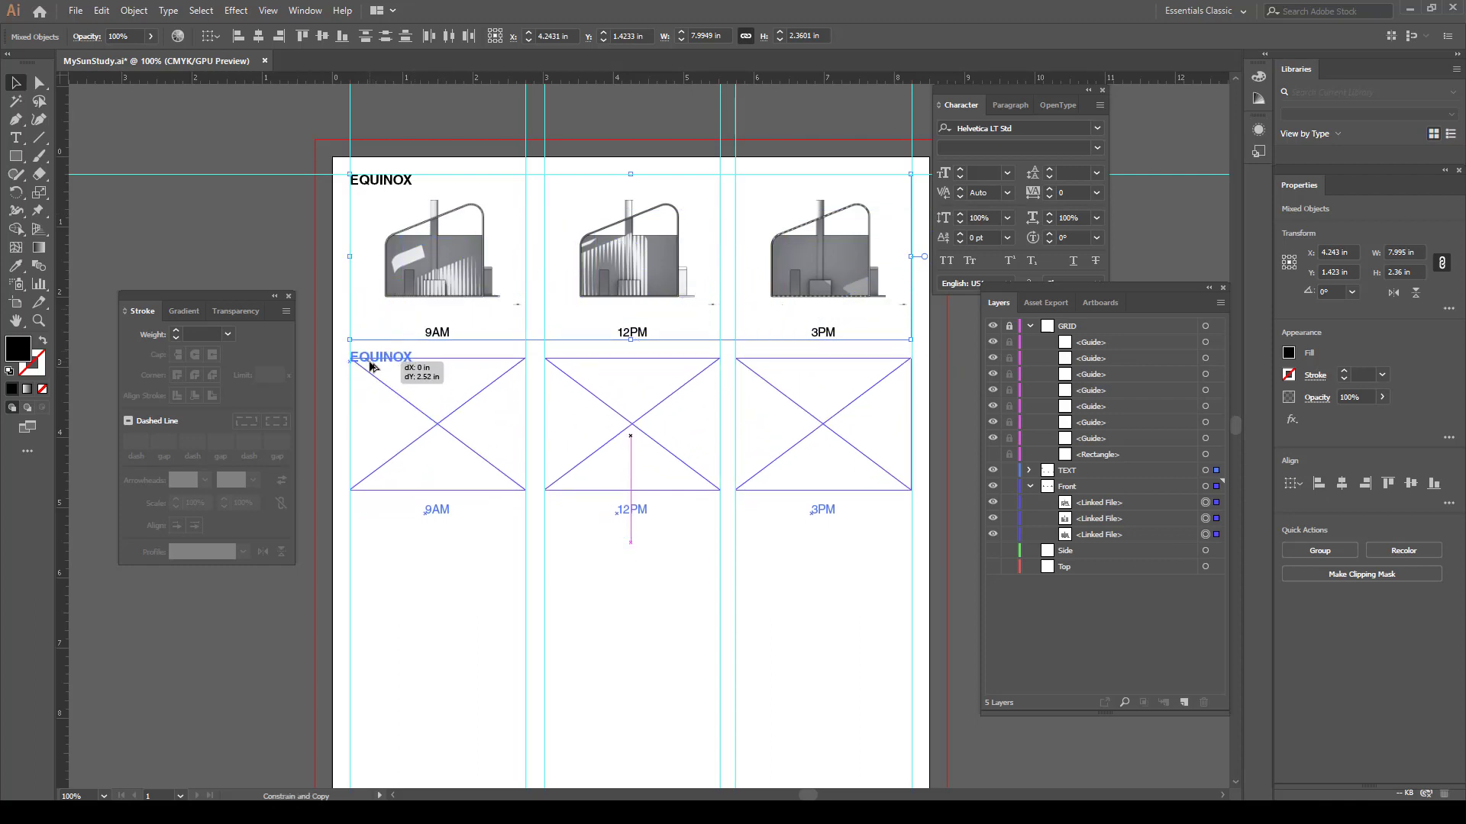
{"action": "left_click_drag", "start_coordinate": [370, 367], "coordinate": [371, 367]}
{"action": "scroll", "coordinate": [658, 490], "scroll_direction": "down", "scroll_amount": 2}
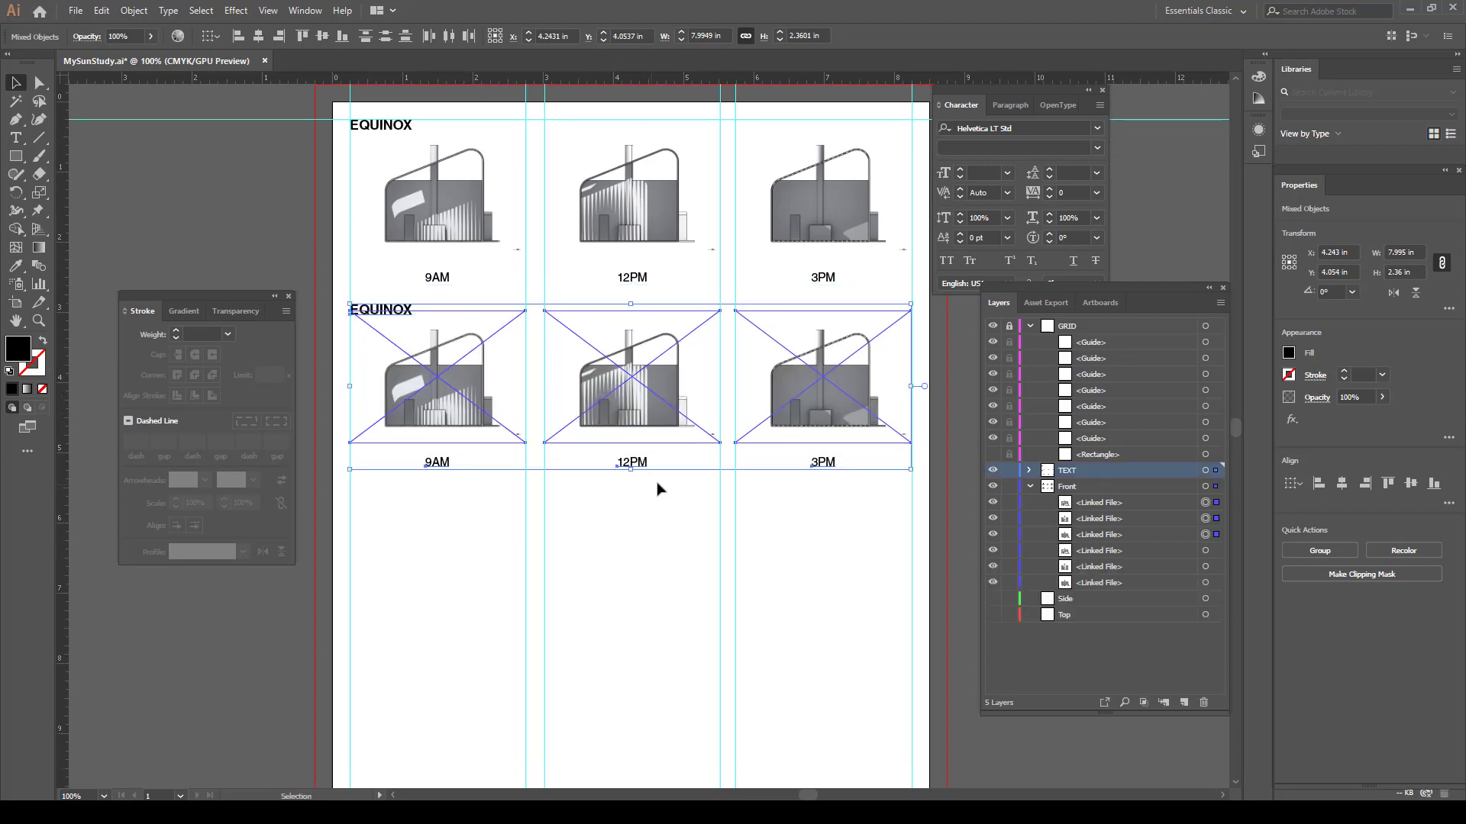
{"action": "scroll", "coordinate": [658, 489], "scroll_direction": "down", "scroll_amount": 2}
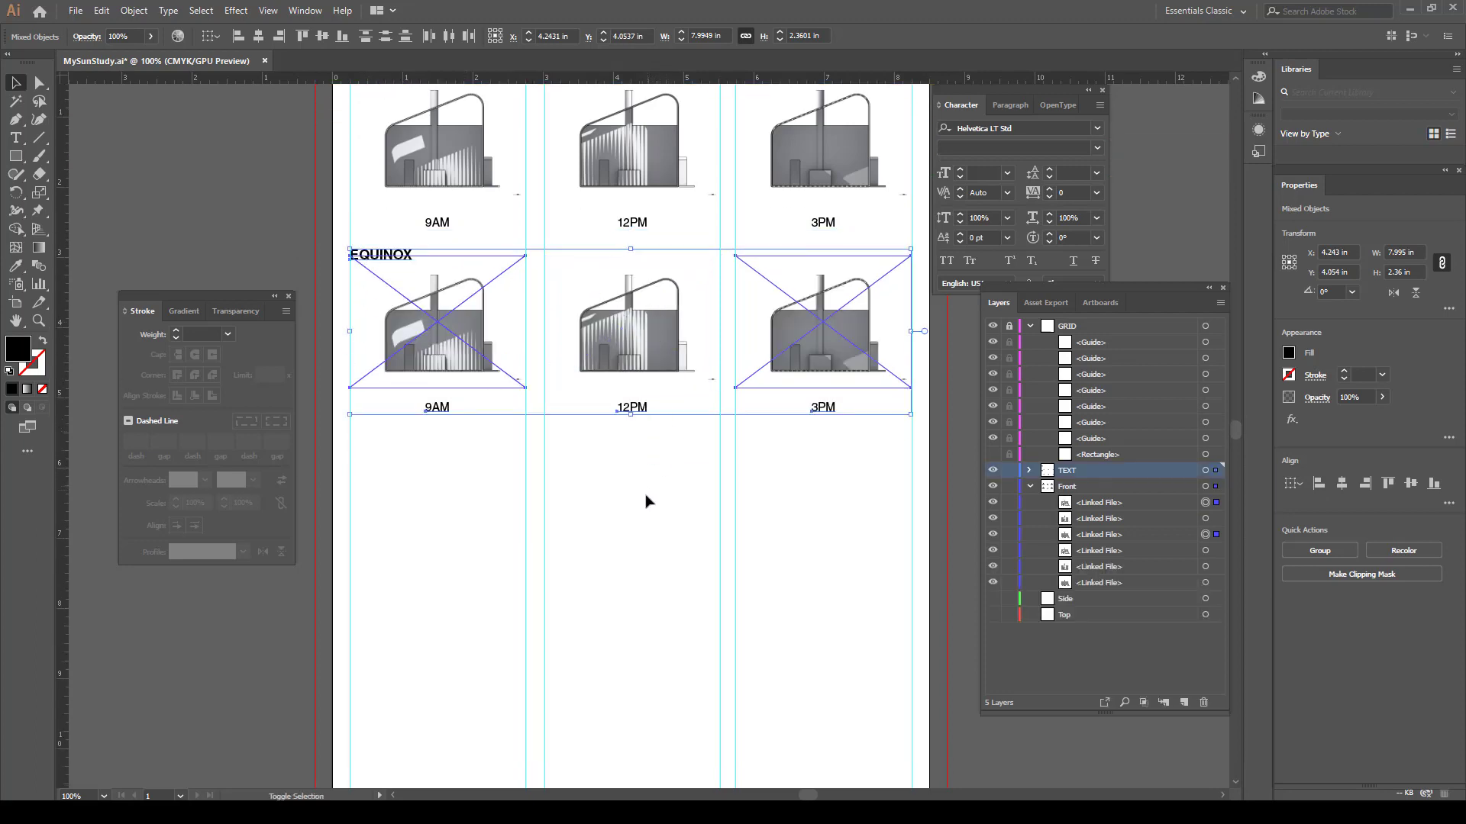
{"action": "key", "text": "ctrl+z"}
{"action": "scroll", "coordinate": [824, 517], "scroll_direction": "up", "scroll_amount": 3}
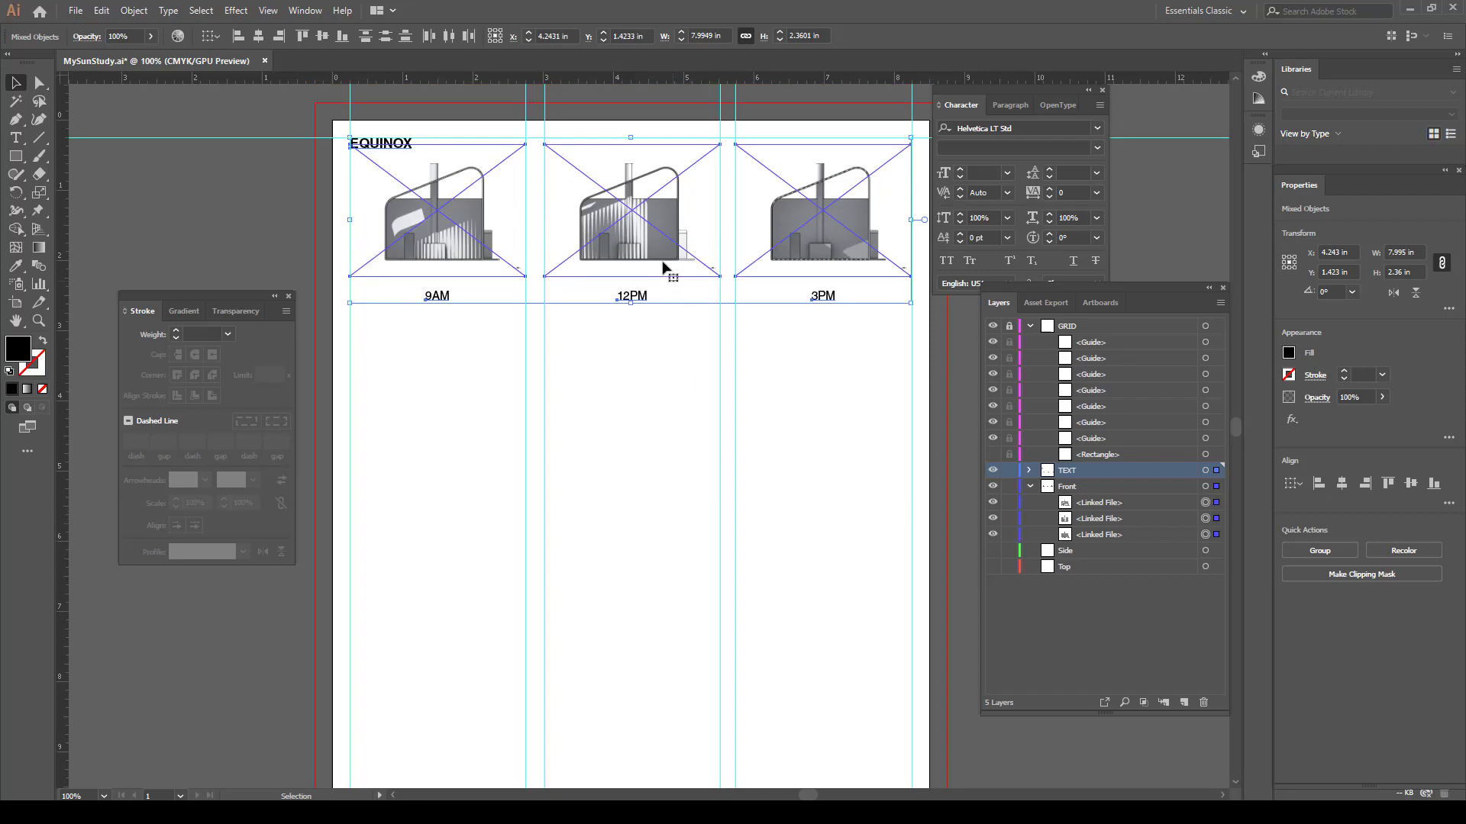
Duplicate the EQUINOX row straight down twice, placing the copies at about Y 4.15 in and Y 6.96 in
{"action": "left_click_drag", "start_coordinate": [661, 239], "coordinate": [626, 431]}
{"action": "scroll", "coordinate": [626, 433], "scroll_direction": "down", "scroll_amount": 3}
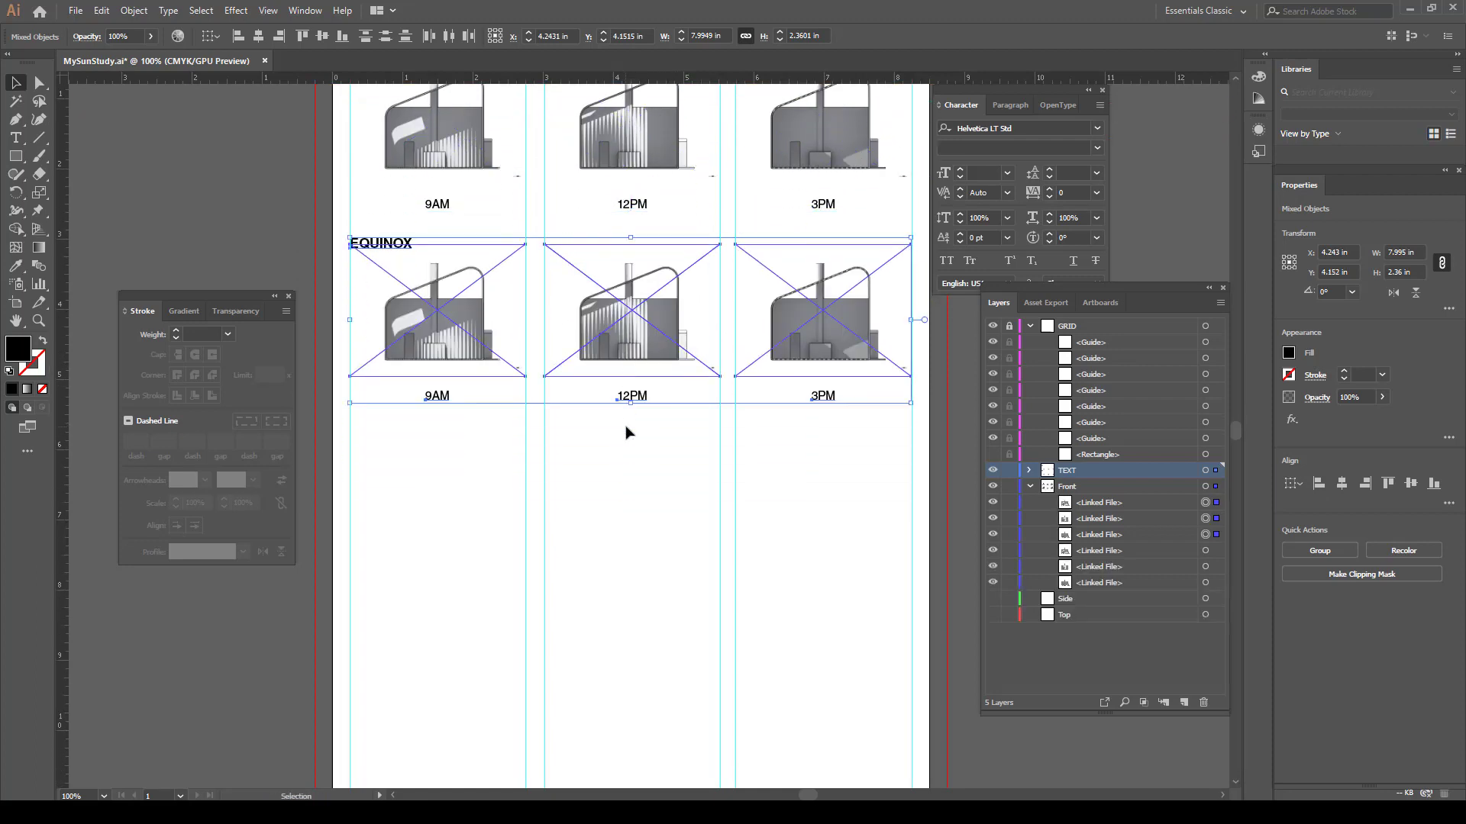
{"action": "left_click_drag", "start_coordinate": [655, 329], "coordinate": [635, 524]}
{"action": "scroll", "coordinate": [710, 529], "scroll_direction": "up", "scroll_amount": 2}
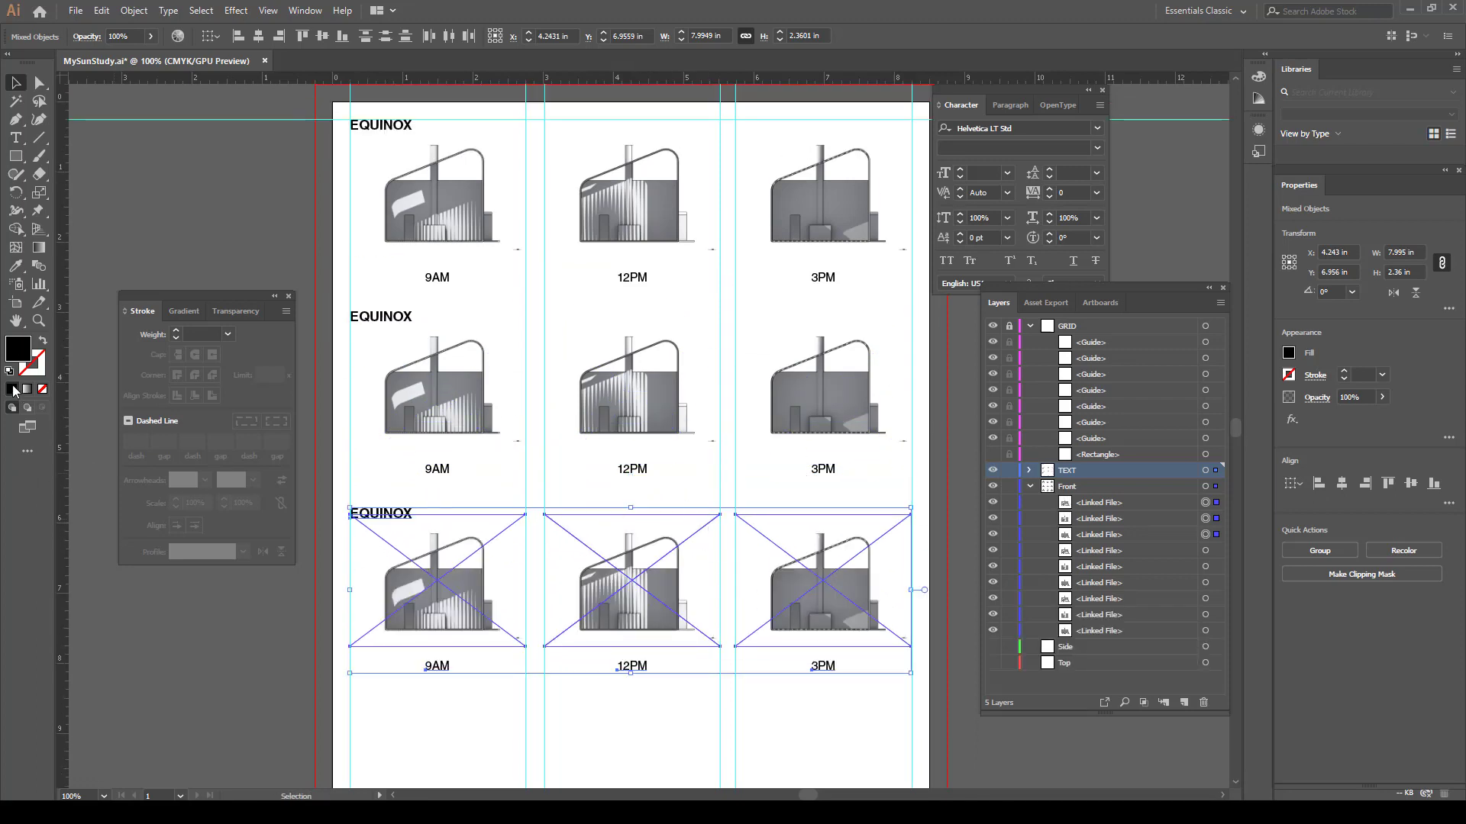
{"action": "key", "text": "z"}
{"action": "left_click", "coordinate": [621, 424], "text": "alt"}
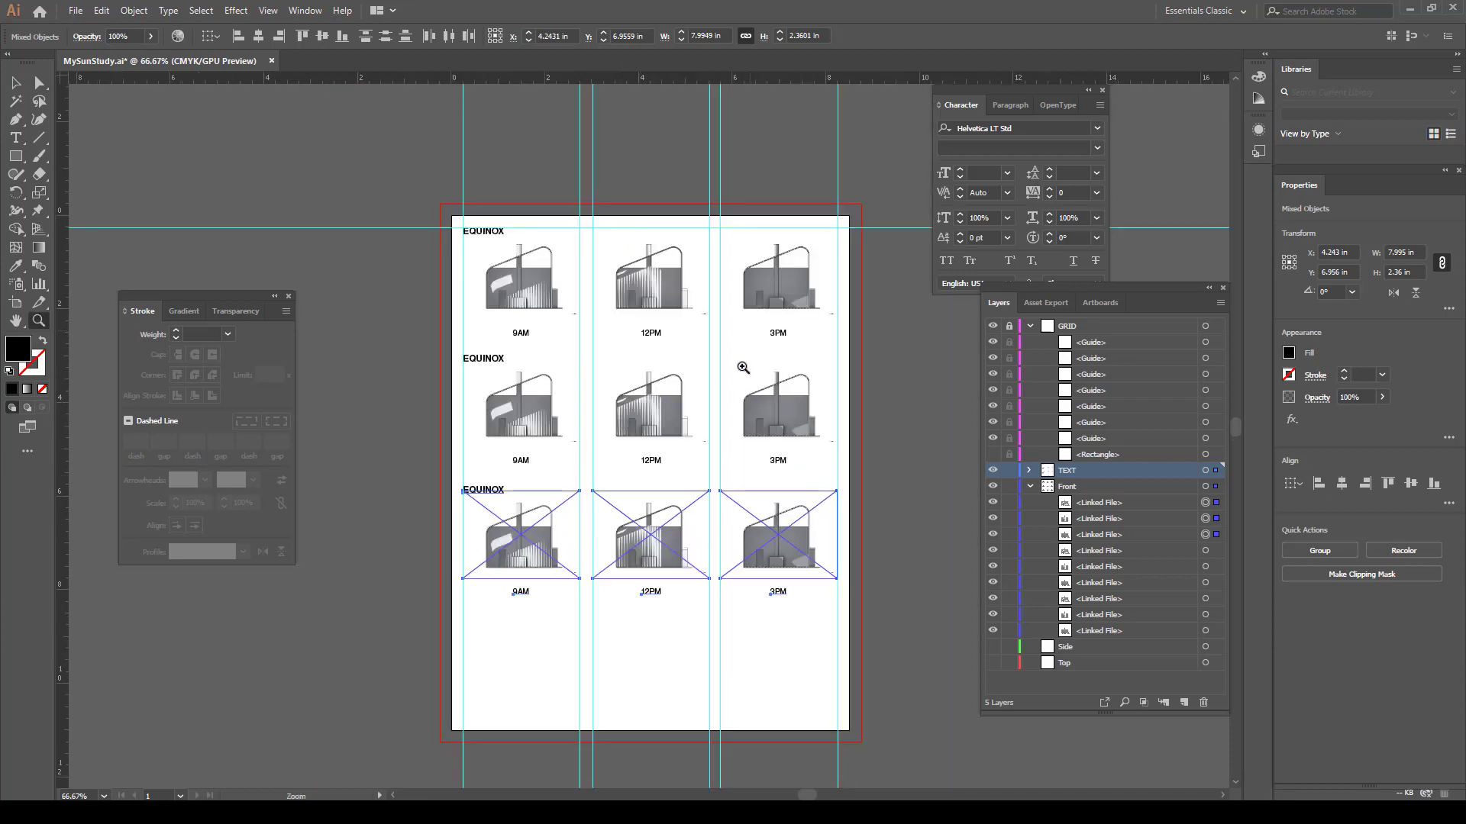
{"action": "key", "text": "v"}
{"action": "left_click", "coordinate": [324, 111]}
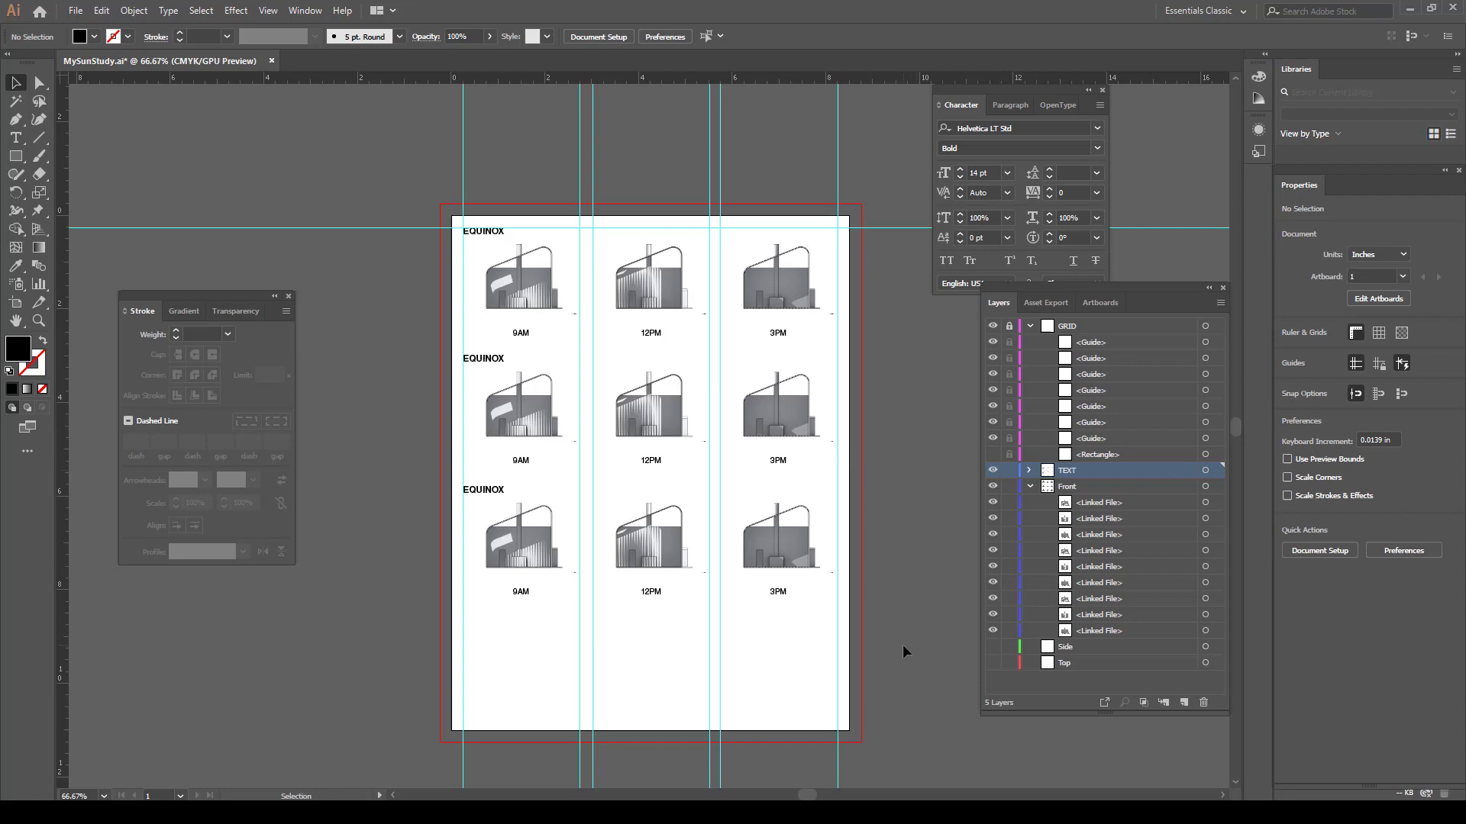
Nudge all three rows down together to about Y 4.48 in, leaving space below the top margin guide
{"action": "left_click_drag", "start_coordinate": [903, 647], "coordinate": [408, 229]}
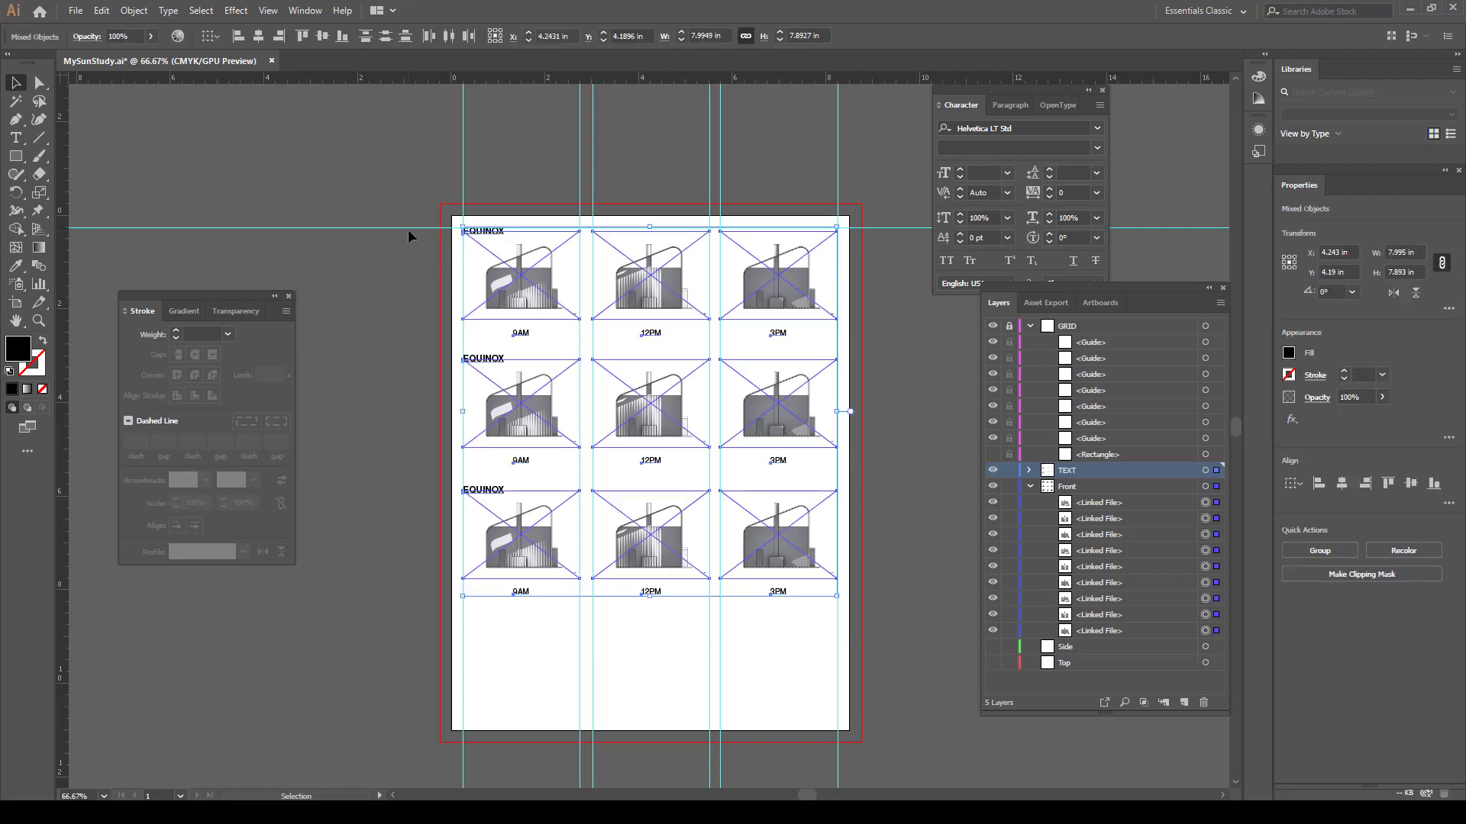
{"action": "key", "text": "Down"}
{"action": "key", "text": "Down"}
{"action": "key", "text": "Down"}
{"action": "key", "text": "Down"}
{"action": "key", "text": "Down"}
{"action": "key", "text": "Down"}
{"action": "key", "text": "Down"}
{"action": "key", "text": "Down"}
{"action": "key", "text": "Down"}
{"action": "key", "text": "Down"}
{"action": "key", "text": "Down"}
{"action": "key", "text": "Down"}
{"action": "key", "text": "Down"}
{"action": "key", "text": "Down"}
{"action": "key", "text": "Down"}
{"action": "key", "text": "Down"}
{"action": "key", "text": "Down"}
{"action": "key", "text": "Down"}
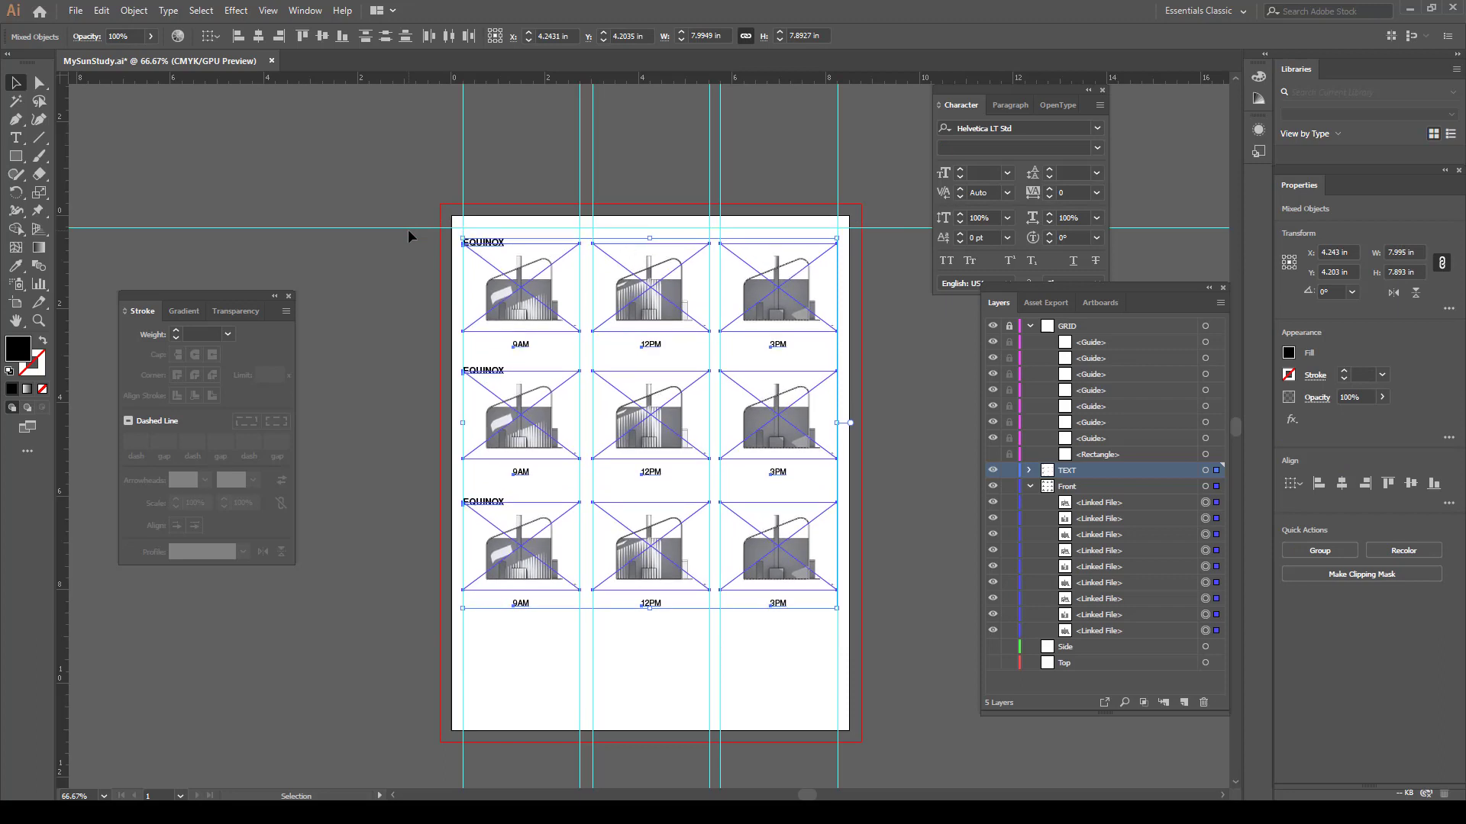
{"action": "key", "text": "Down"}
{"action": "key", "text": "Down"}
{"action": "key", "text": "Down"}
{"action": "key", "text": "Down"}
{"action": "key", "text": "Down"}
{"action": "key", "text": "Down"}
{"action": "key", "text": "Down"}
{"action": "key", "text": "Down"}
{"action": "key", "text": "Down"}
{"action": "key", "text": "Down"}
{"action": "key", "text": "Down"}
{"action": "key", "text": "Down"}
{"action": "key", "text": "Down"}
{"action": "key", "text": "Down"}
{"action": "key", "text": "Down"}
{"action": "key", "text": "Down"}
{"action": "key", "text": "Down"}
{"action": "key", "text": "Down"}
{"action": "key", "text": "Down"}
{"action": "key", "text": "Down"}
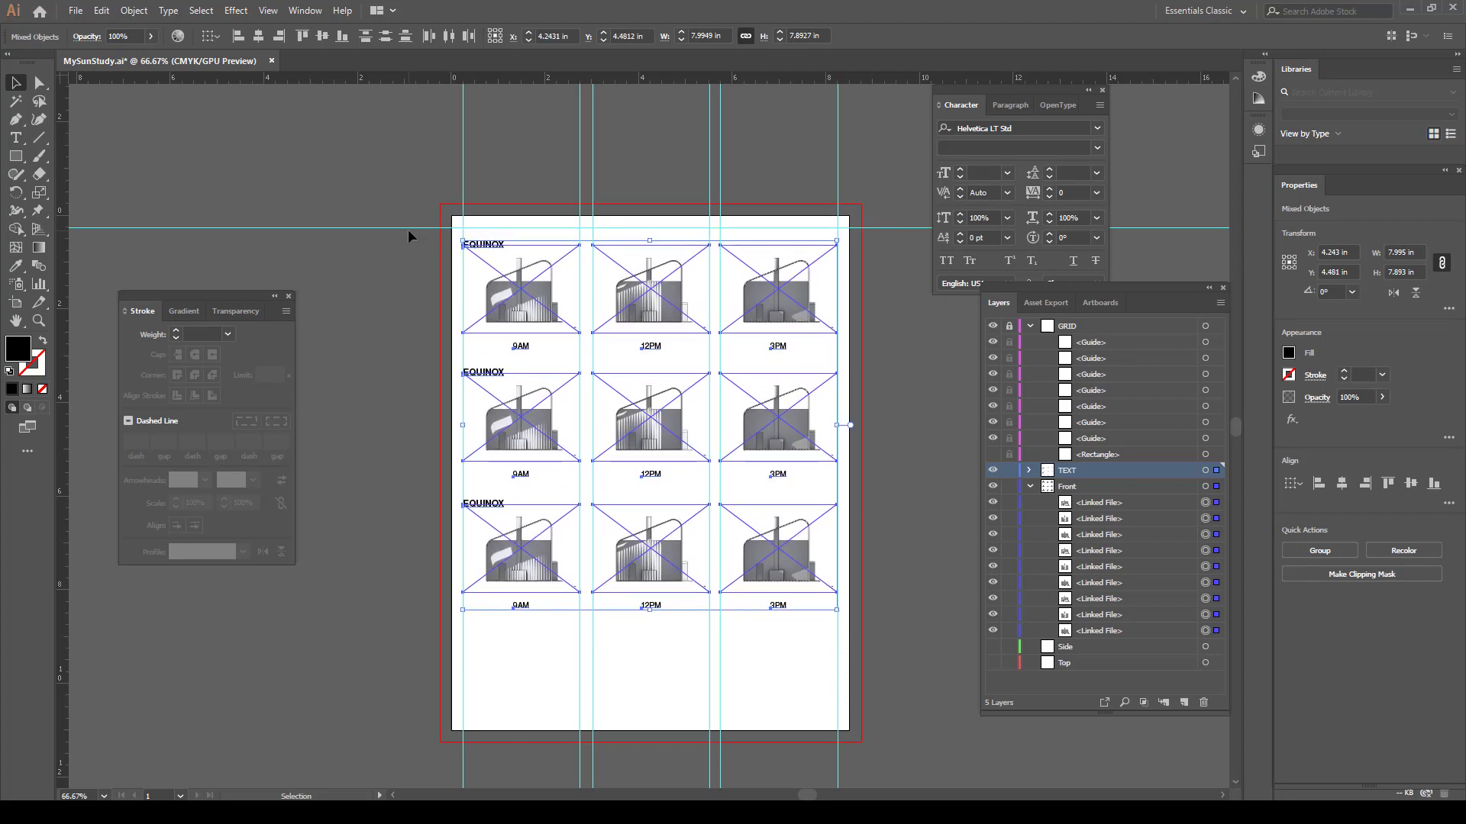
{"action": "left_click", "coordinate": [940, 473]}
Nudge the third row of images, heading and labels up to about Y 7.16 in
{"action": "left_click_drag", "start_coordinate": [849, 642], "coordinate": [474, 492]}
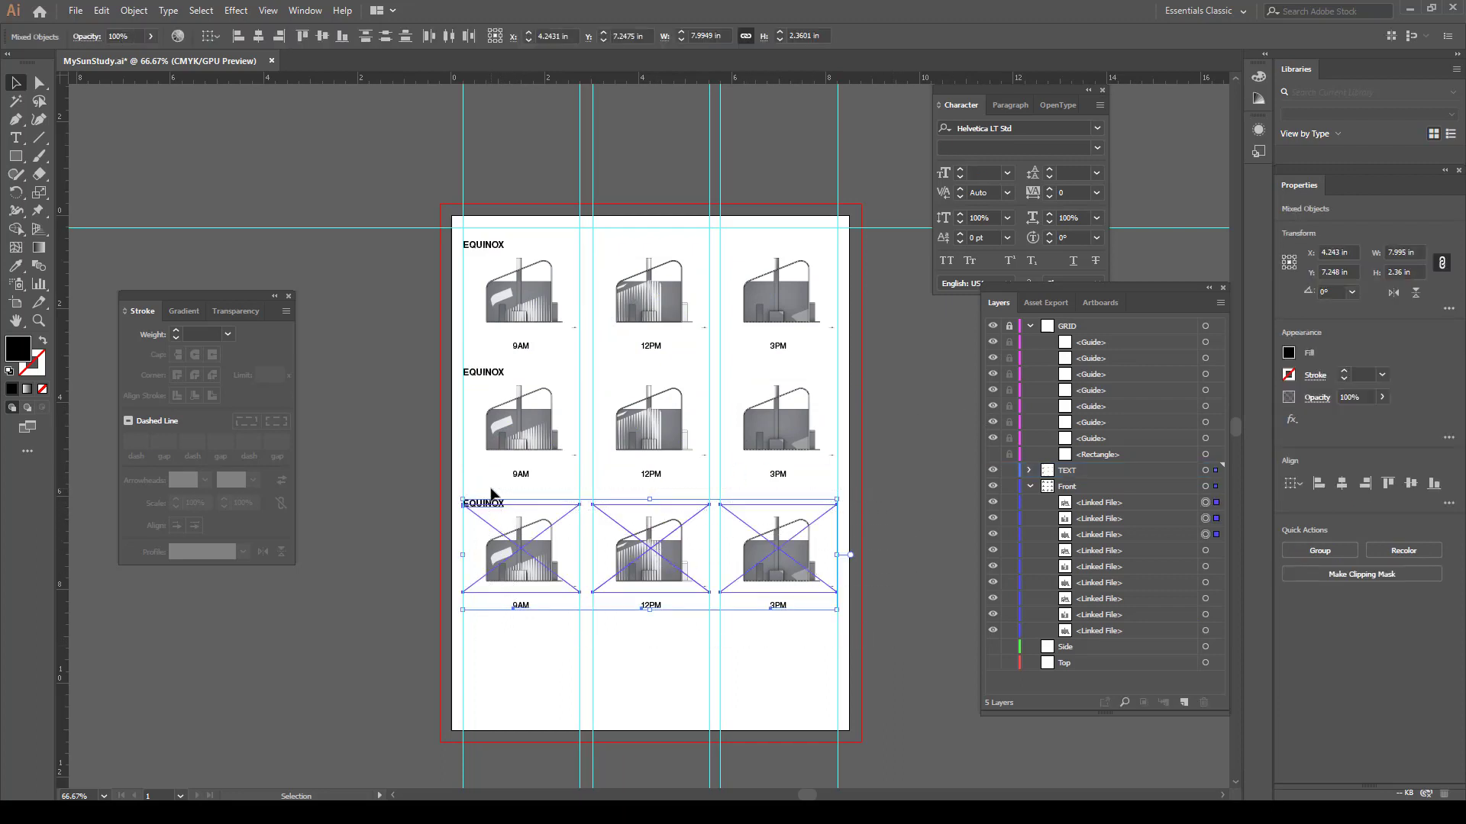
{"action": "key", "text": "Up"}
{"action": "key", "text": "Up"}
{"action": "key", "text": "Up"}
{"action": "key", "text": "Up"}
{"action": "key", "text": "Up"}
{"action": "key", "text": "Up"}
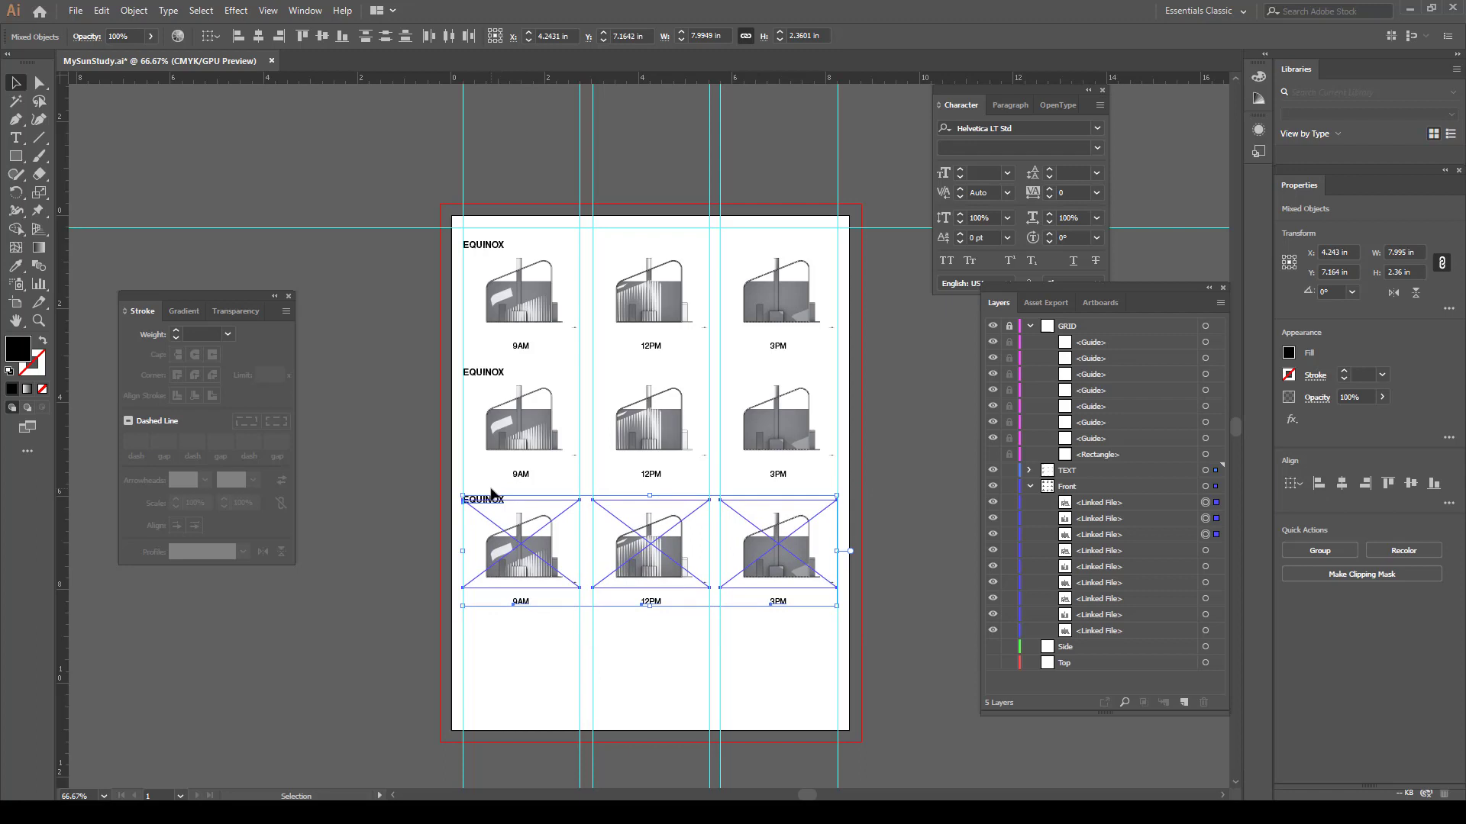
{"action": "left_click", "coordinate": [947, 450]}
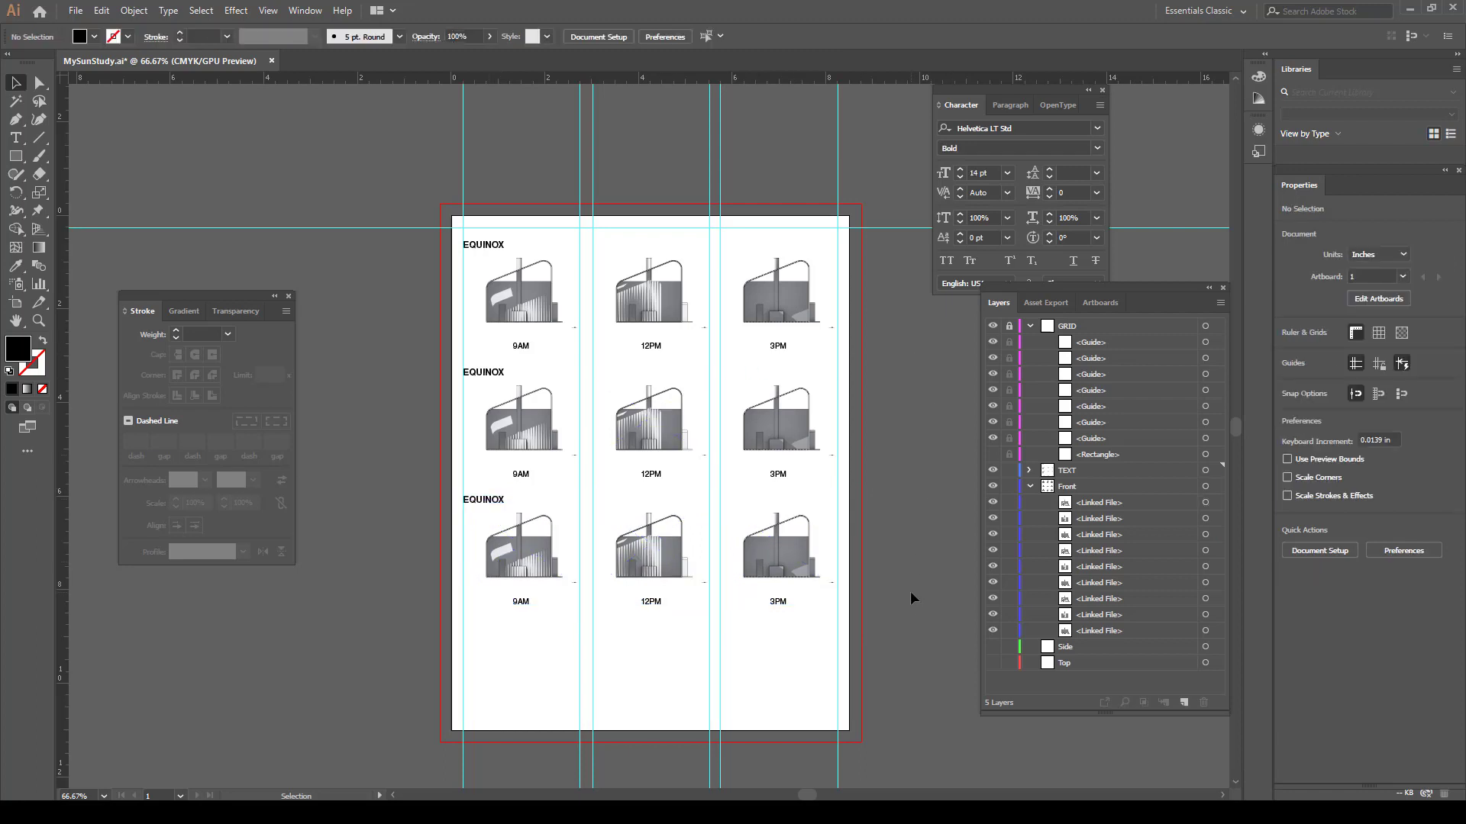
Group each of the three rows separately, with its heading, images and time labels
{"action": "left_click_drag", "start_coordinate": [903, 635], "coordinate": [391, 488]}
{"action": "key", "text": "ctrl+g"}
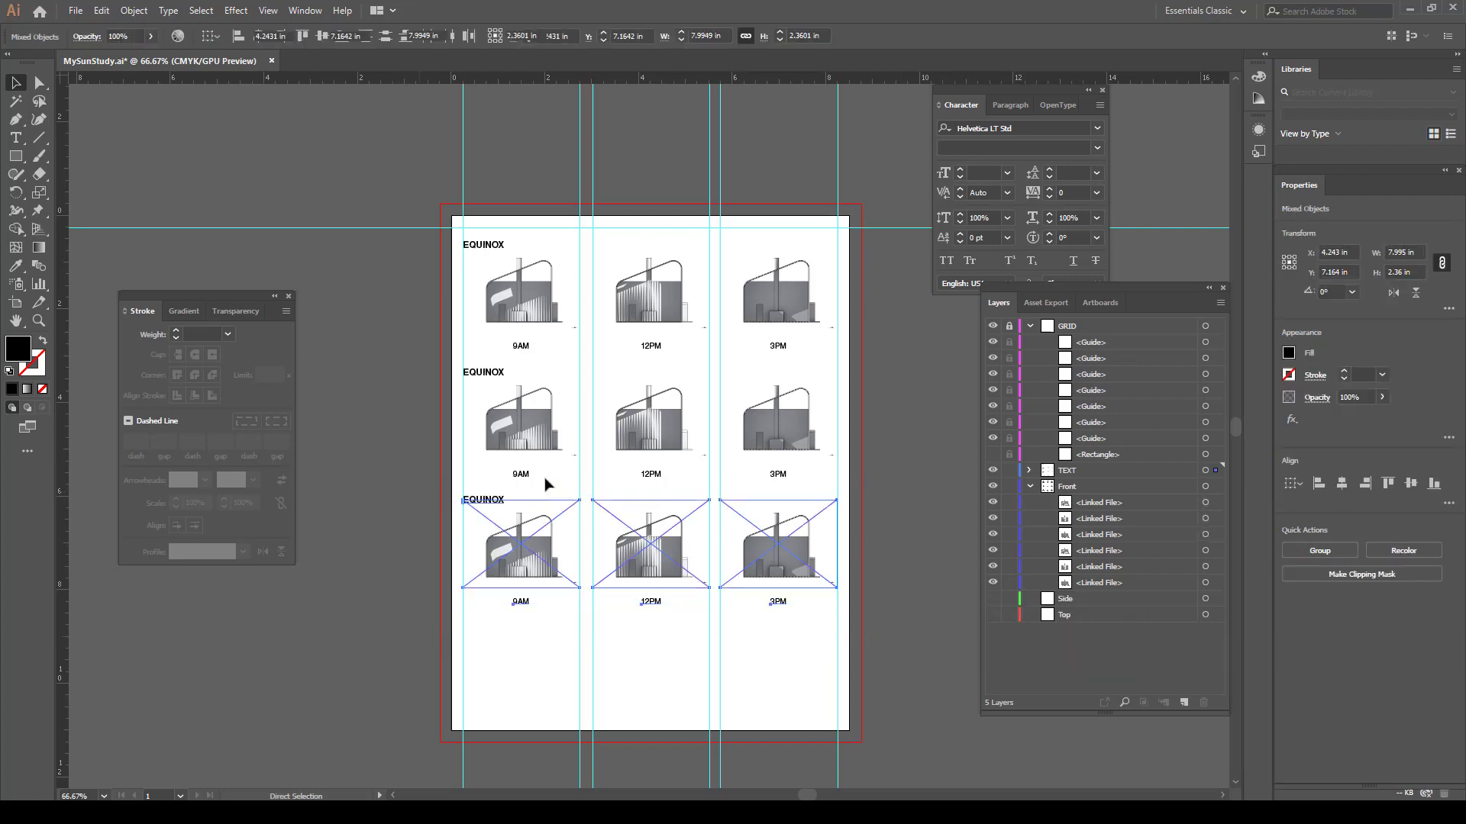
{"action": "left_click", "coordinate": [910, 461]}
{"action": "left_click_drag", "start_coordinate": [901, 485], "coordinate": [420, 370]}
{"action": "key", "text": "ctrl+g"}
{"action": "left_click", "coordinate": [900, 363]}
{"action": "left_click_drag", "start_coordinate": [899, 363], "coordinate": [433, 242]}
{"action": "key", "text": "ctrl+g"}
{"action": "left_click", "coordinate": [889, 533]}
Distribute the three grouped rows evenly by their vertical centers
{"action": "left_click_drag", "start_coordinate": [901, 658], "coordinate": [412, 229]}
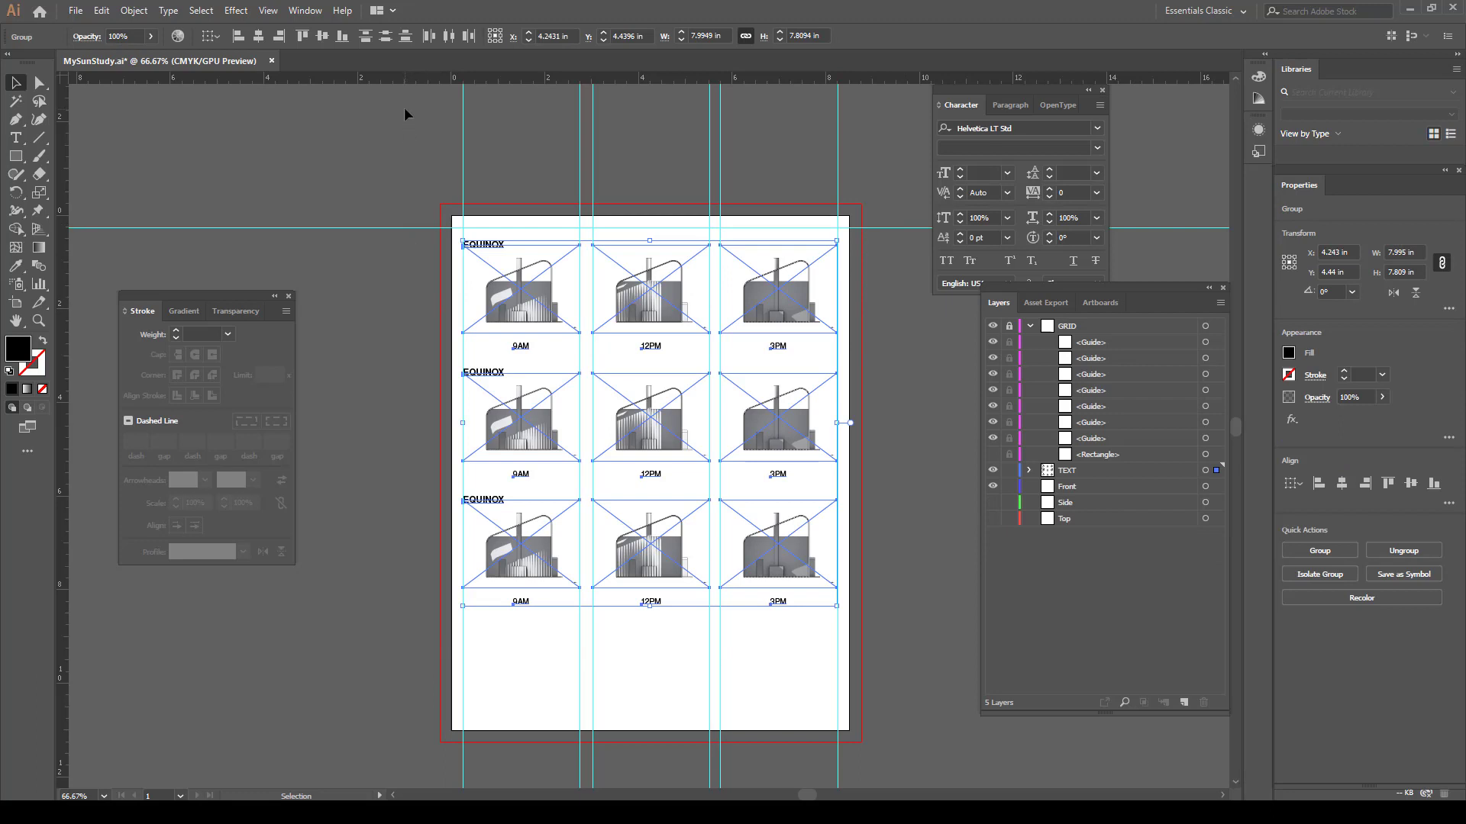
{"action": "left_click", "coordinate": [386, 36]}
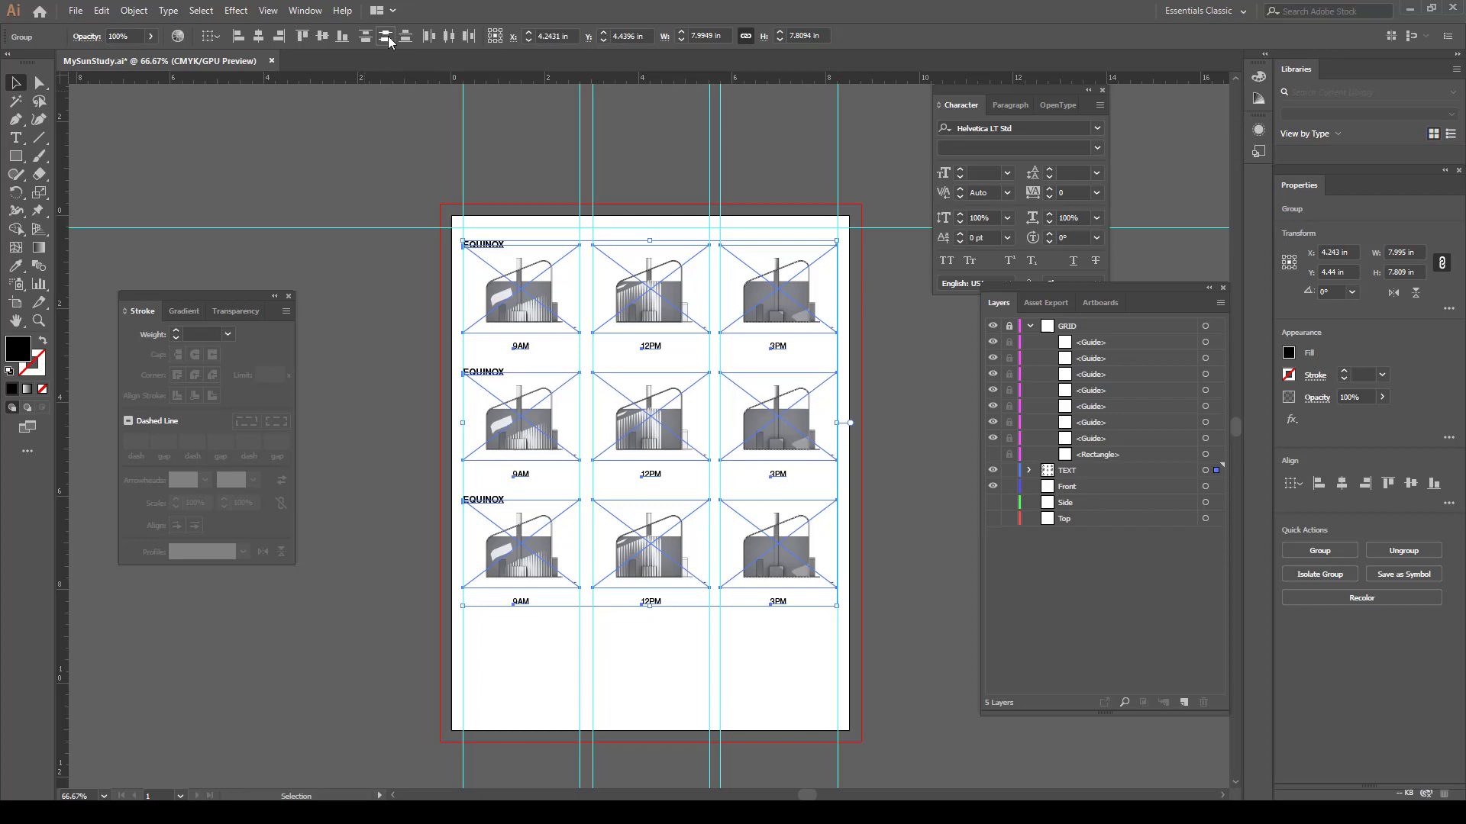
{"action": "left_click", "coordinate": [908, 433]}
Try moving the third row to the lower part of the page and redistributing the rows vertically, and undo both changes
{"action": "left_click", "coordinate": [766, 540]}
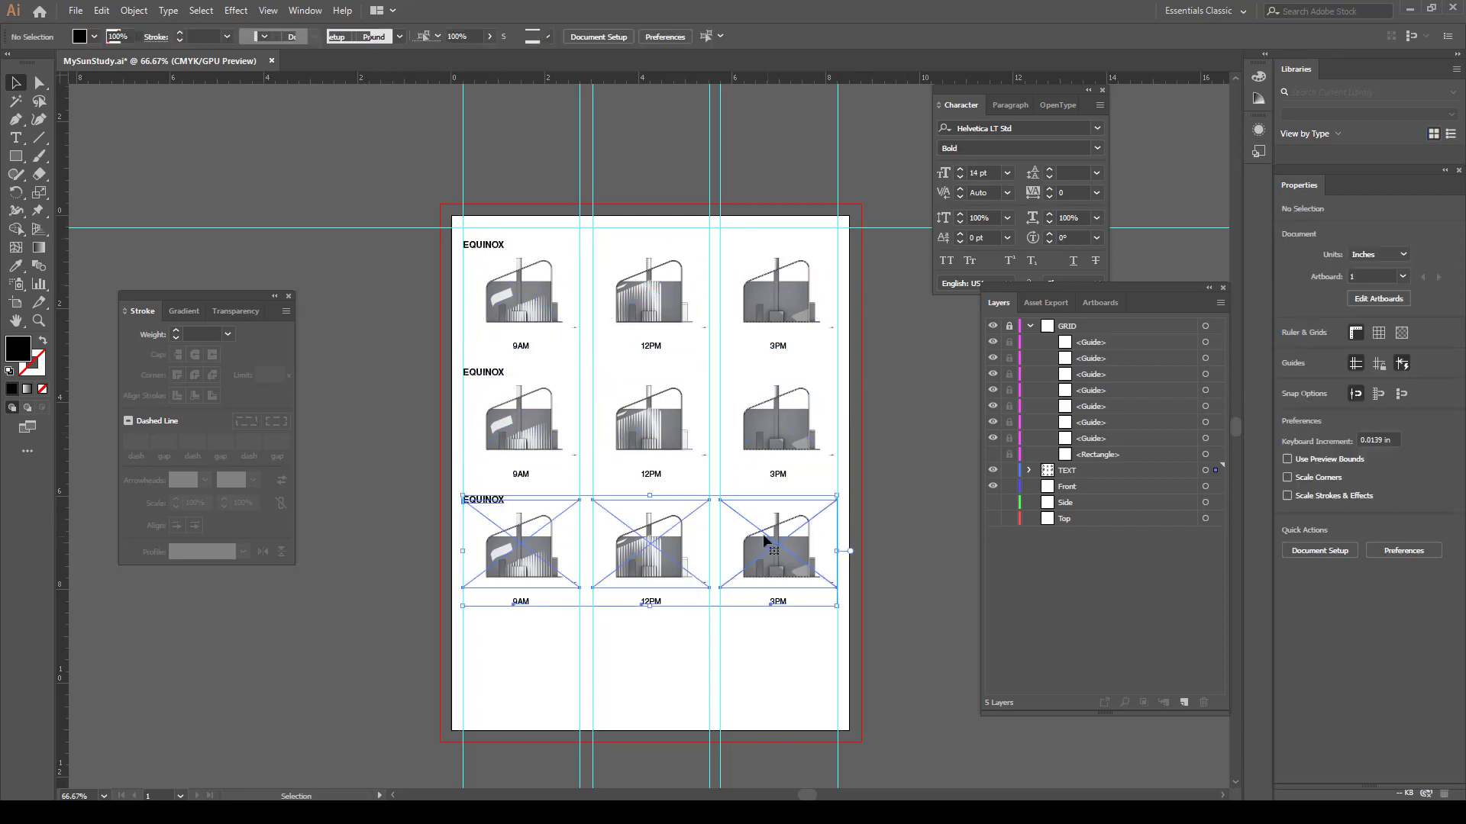
{"action": "left_click_drag", "start_coordinate": [766, 548], "coordinate": [797, 592]}
{"action": "left_click_drag", "start_coordinate": [870, 681], "coordinate": [396, 217]}
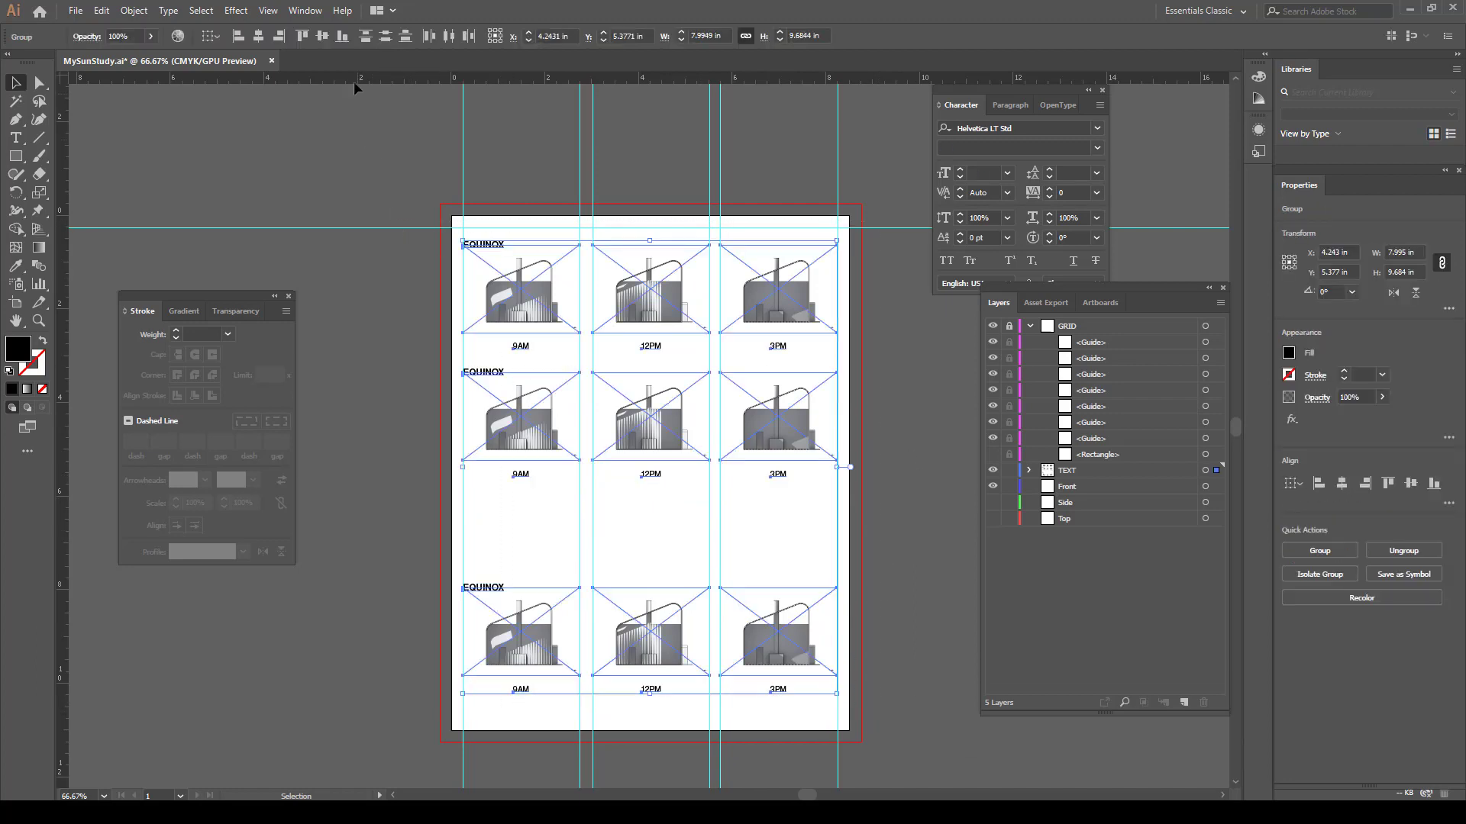
{"action": "left_click", "coordinate": [385, 36]}
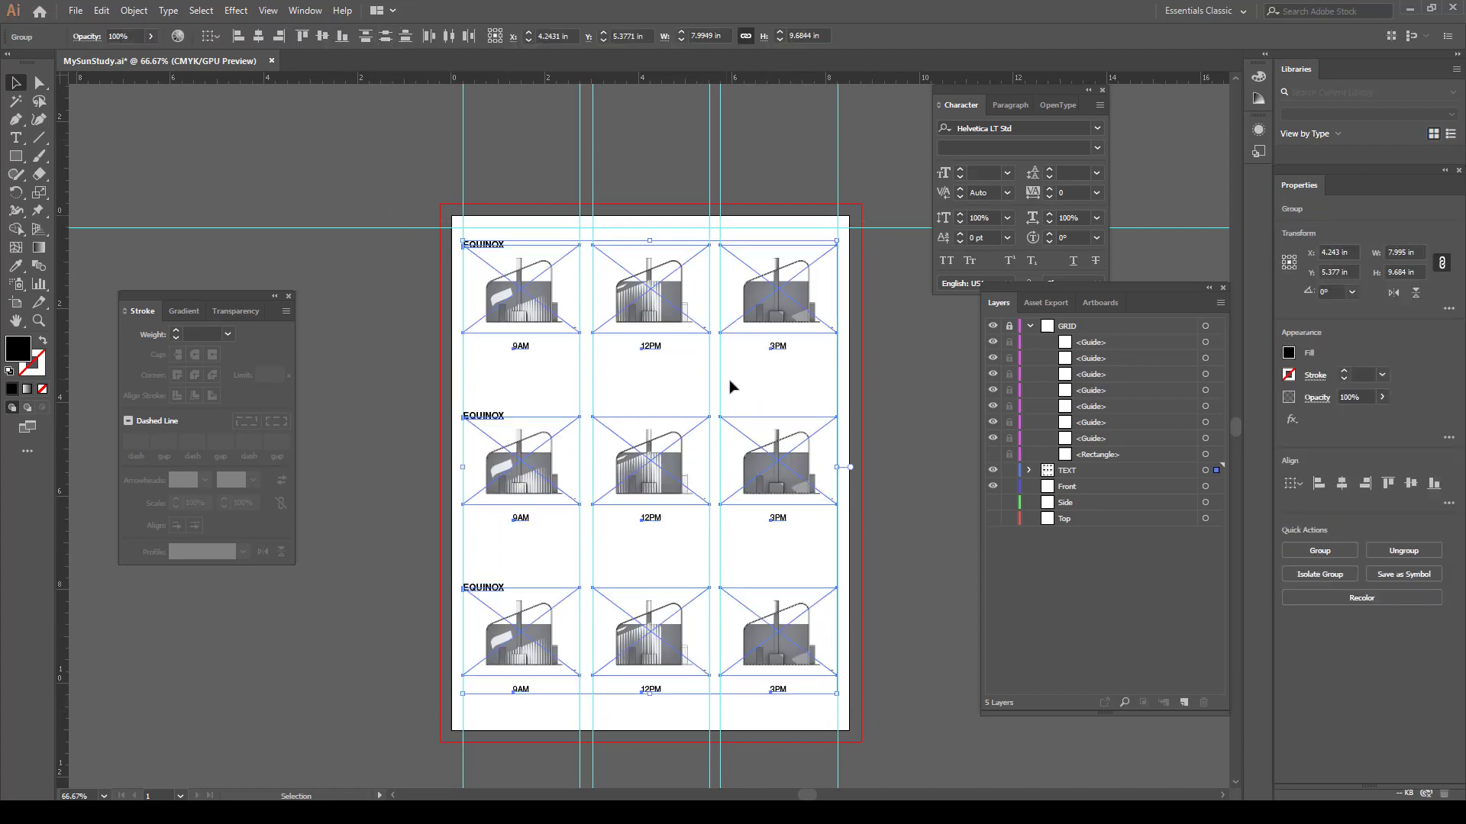
{"action": "key", "text": "ctrl+z"}
{"action": "key", "text": "ctrl+z"}
Ungroup all three rows and expand the TEXT layer to list its contents
{"action": "left_click", "coordinate": [914, 611]}
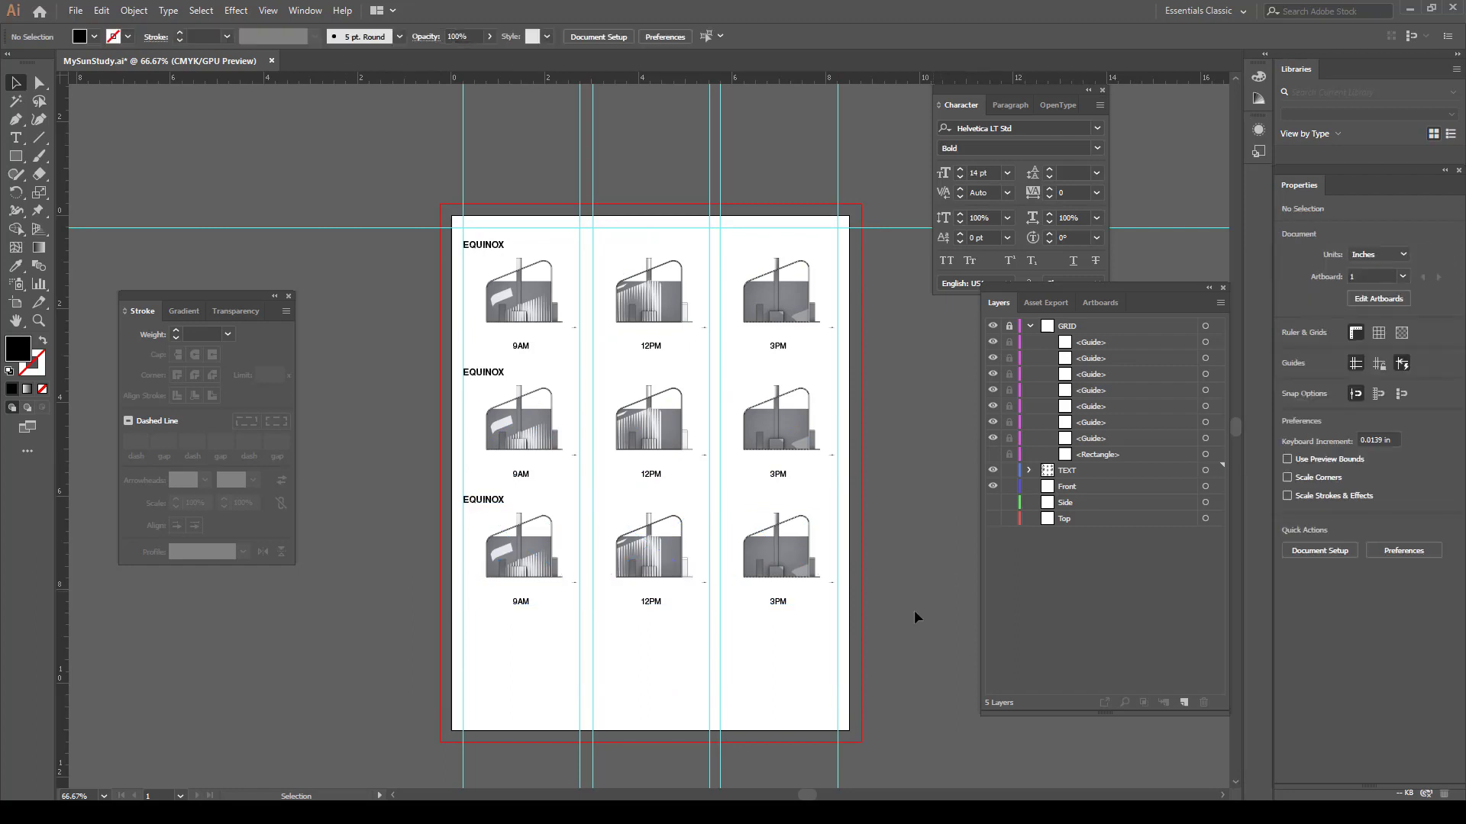
{"action": "left_click_drag", "start_coordinate": [913, 613], "coordinate": [412, 218]}
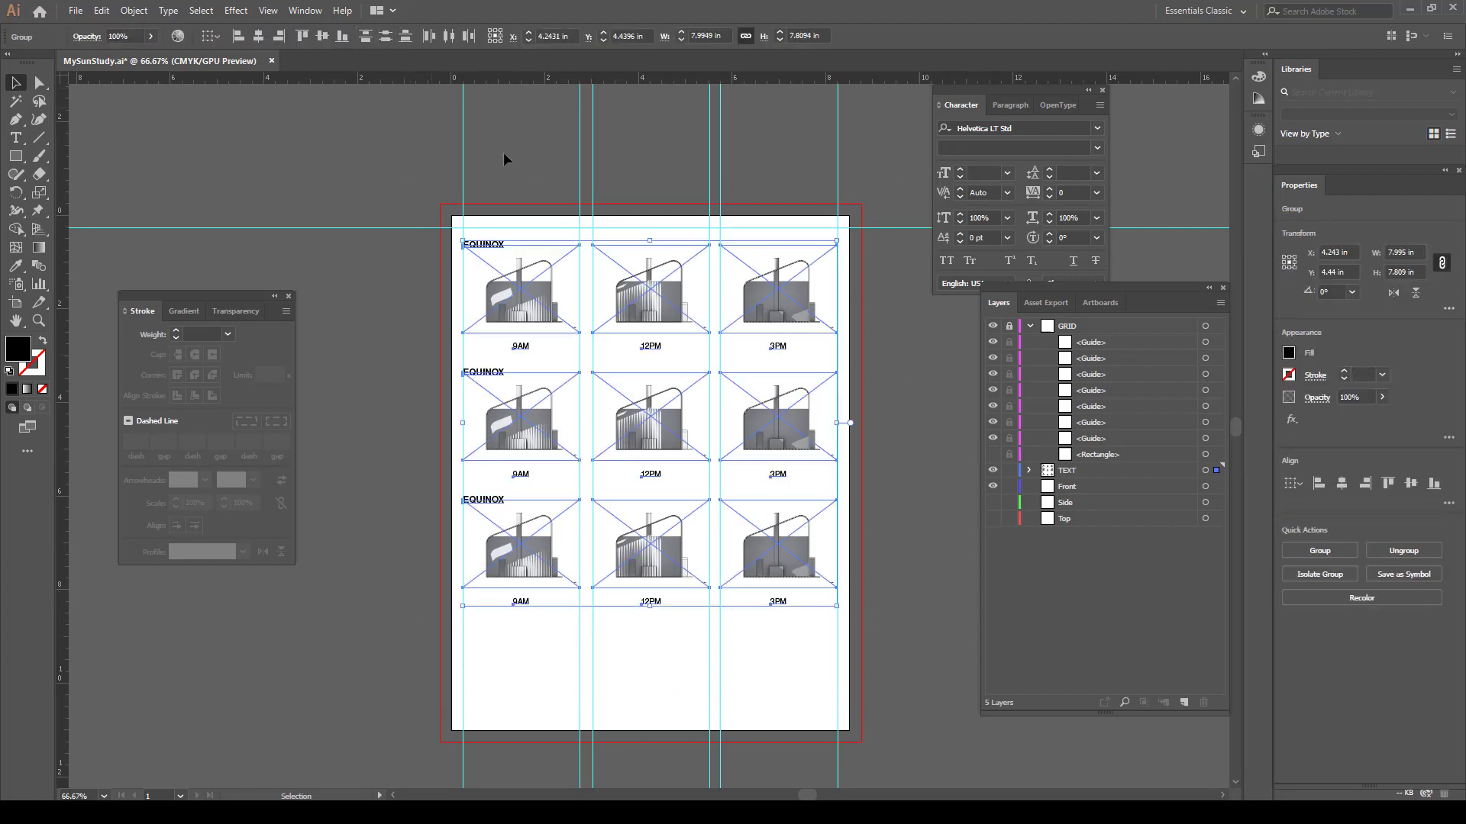
{"action": "right_click", "coordinate": [667, 303]}
{"action": "left_click", "coordinate": [691, 407]}
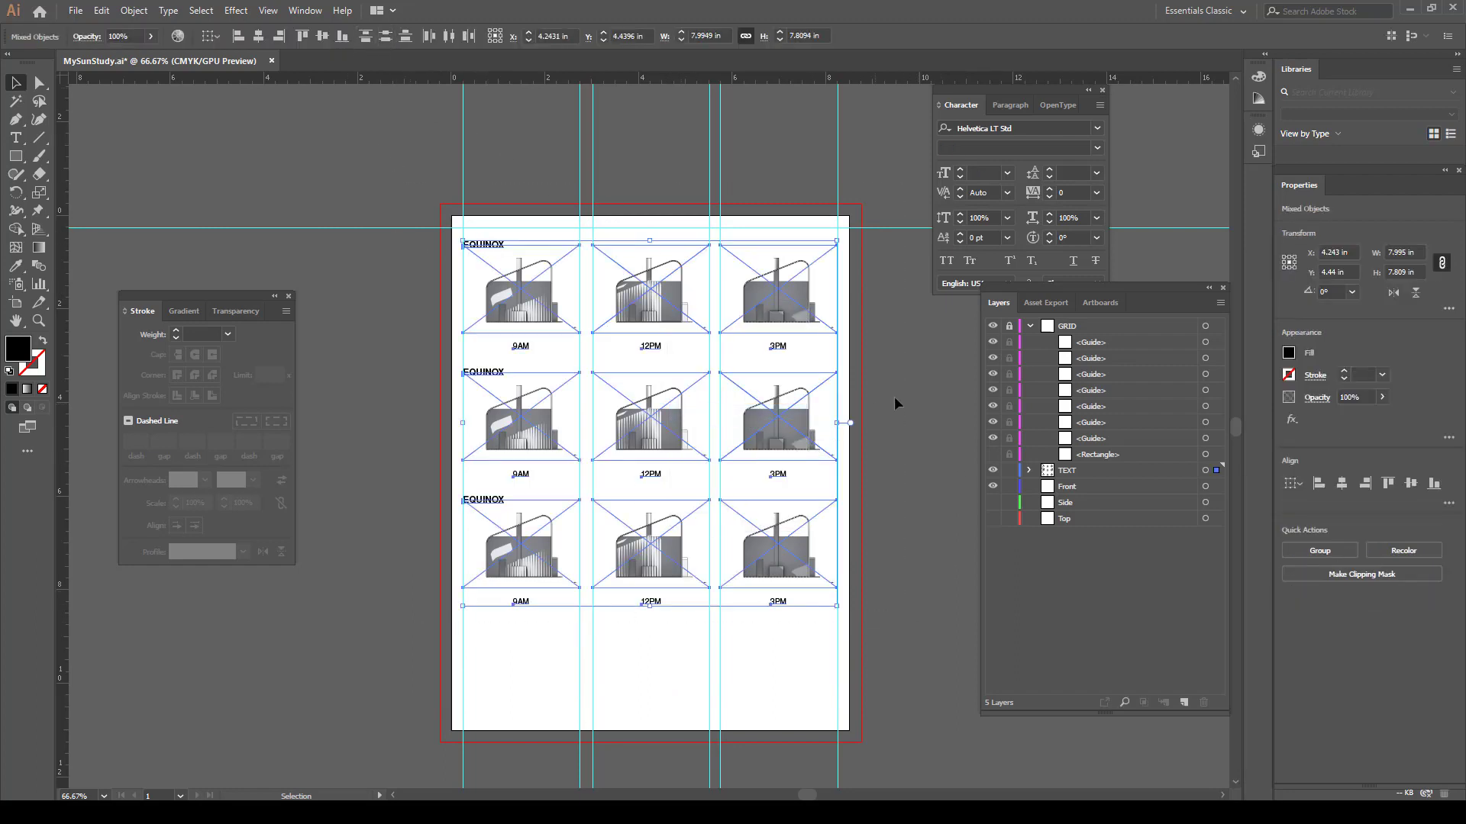
{"action": "left_click", "coordinate": [919, 378]}
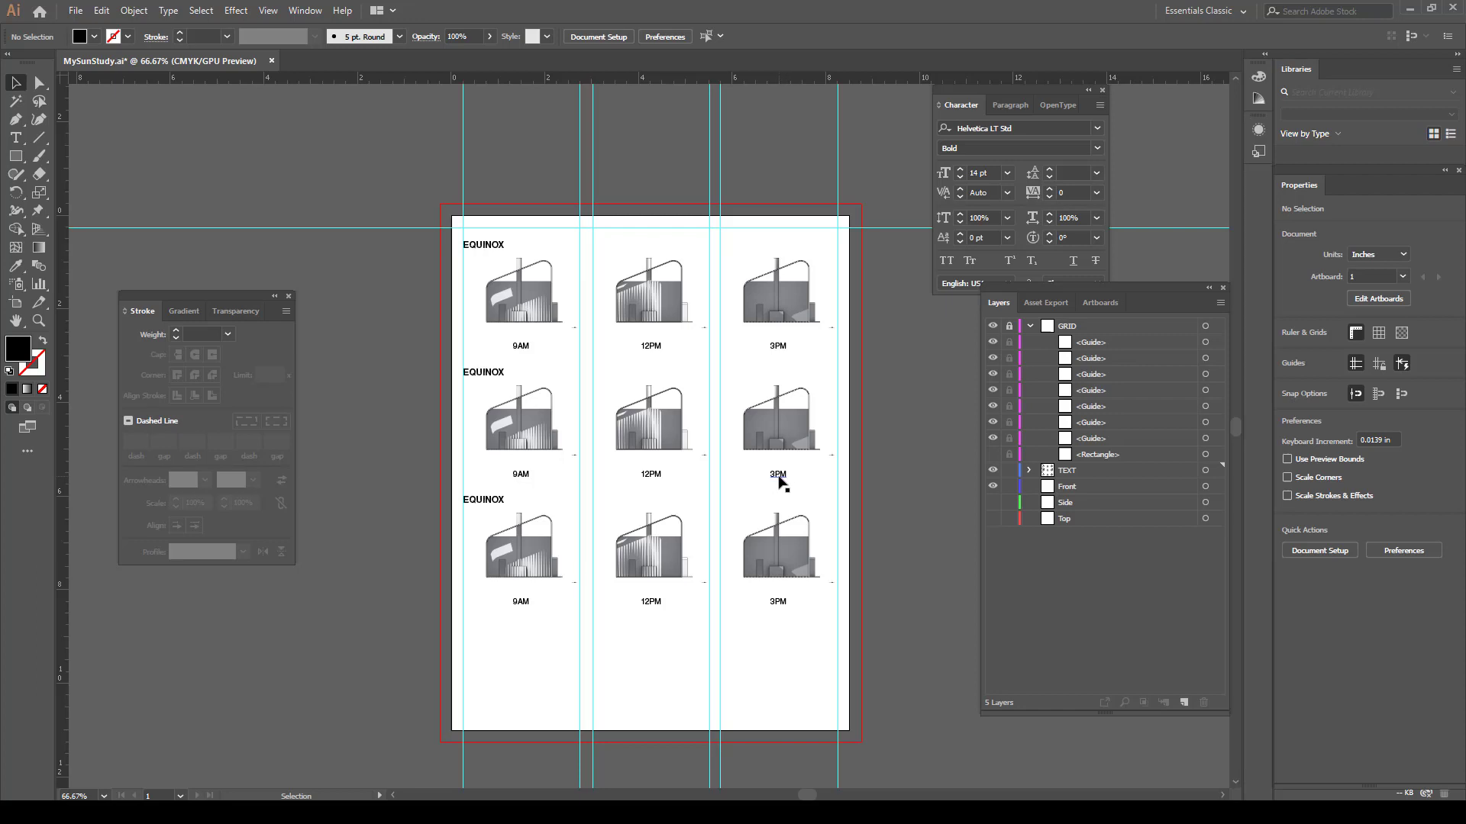
{"action": "left_click", "coordinate": [1027, 470]}
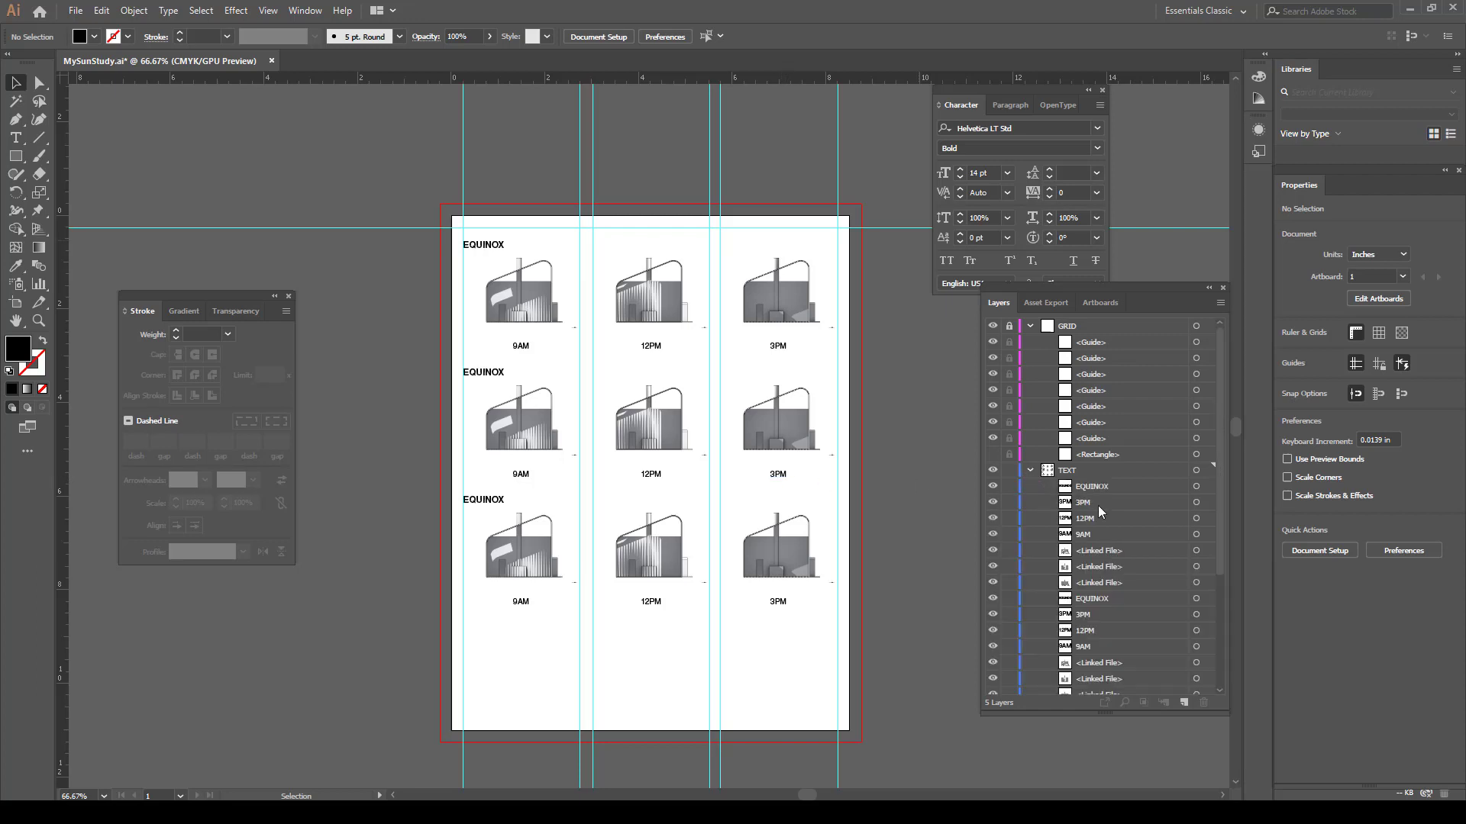
Add a horizontal guide along the bottom edge of the second-row images
{"action": "left_click", "coordinate": [1108, 535]}
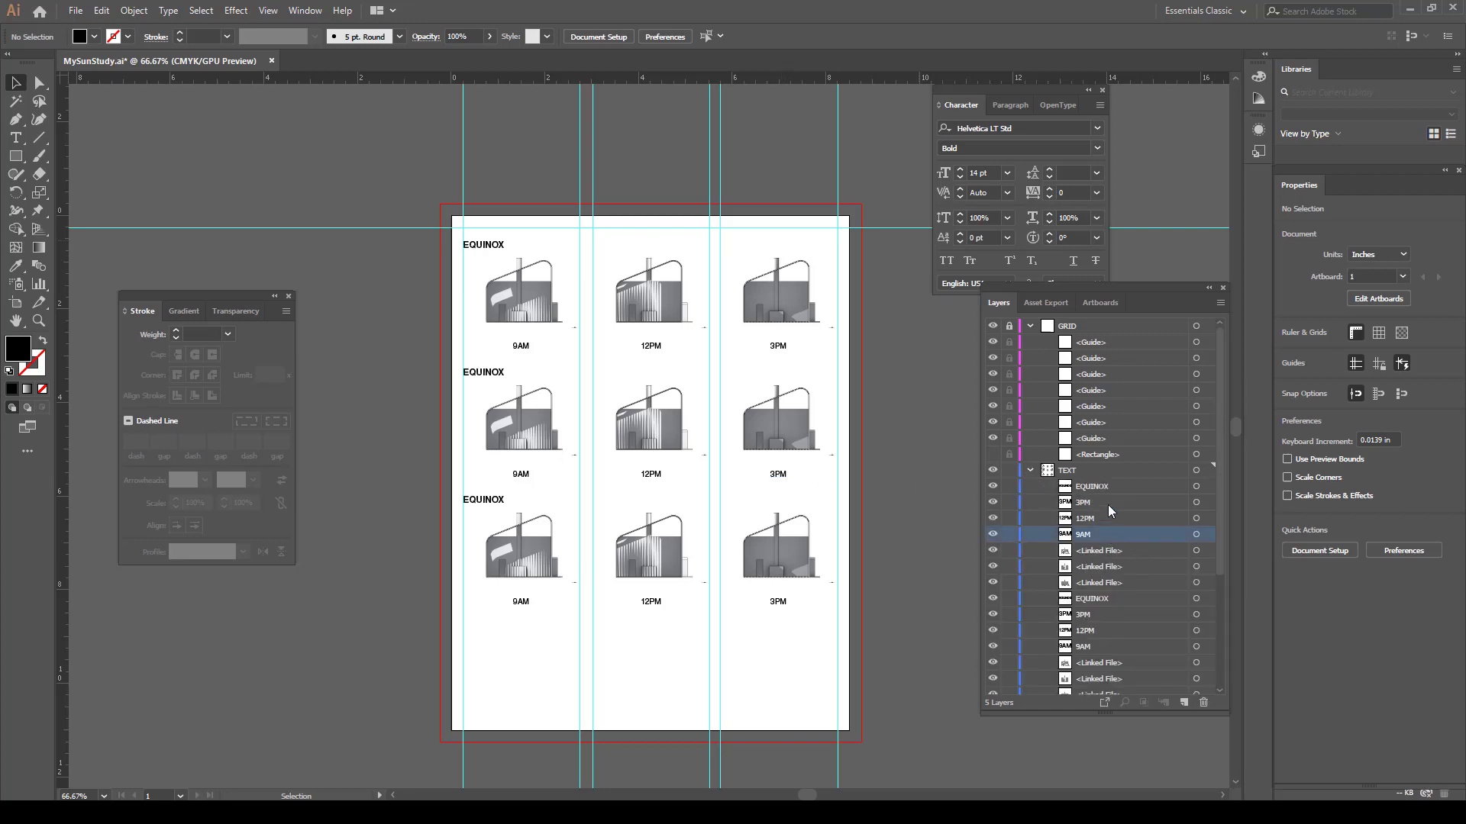
{"action": "left_click", "coordinate": [1104, 487], "text": "shift"}
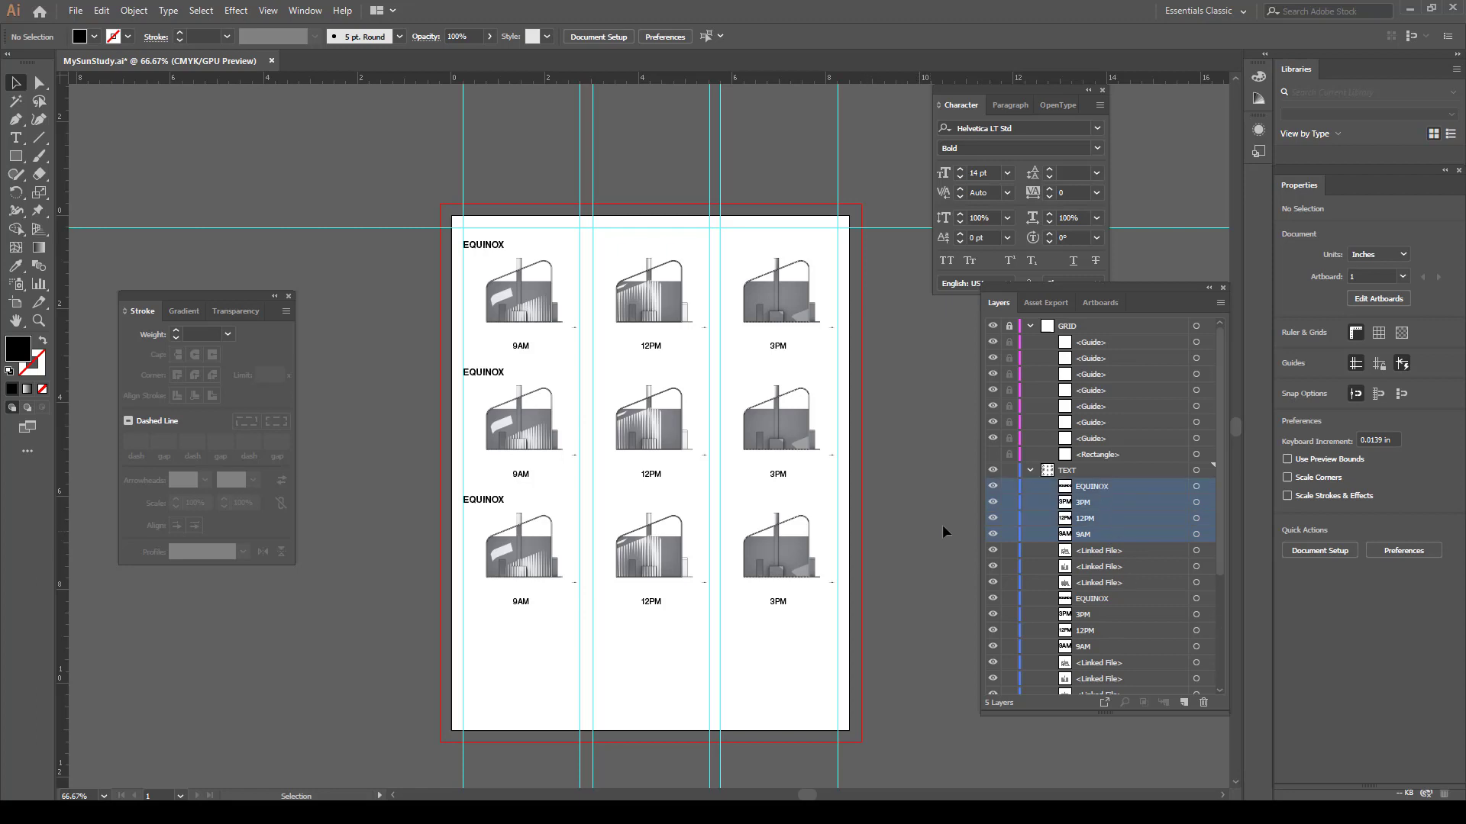
{"action": "left_click", "coordinate": [835, 317]}
{"action": "left_click", "coordinate": [777, 418], "text": "shift"}
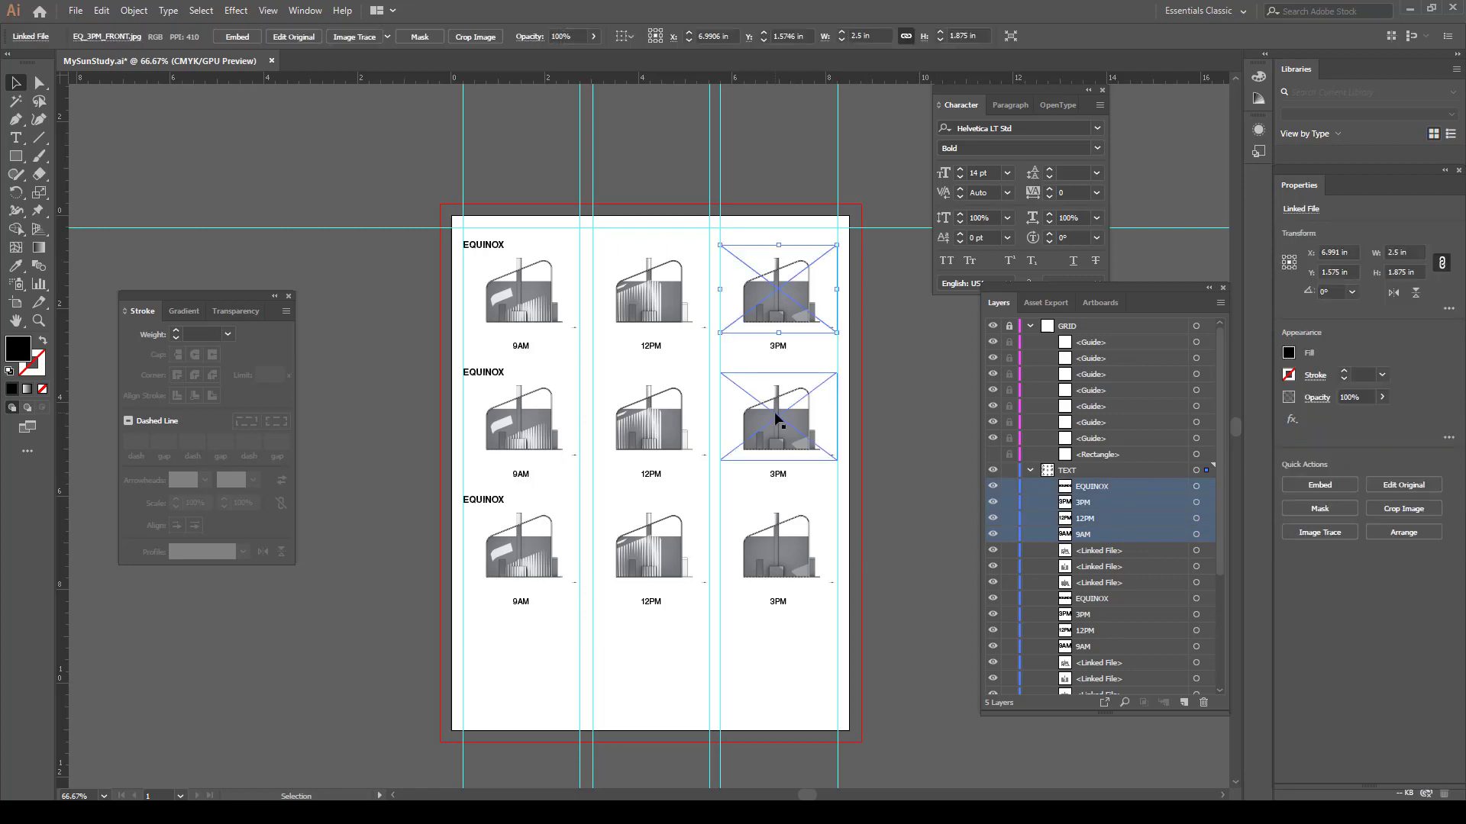
{"action": "left_click", "coordinate": [664, 418], "text": "shift"}
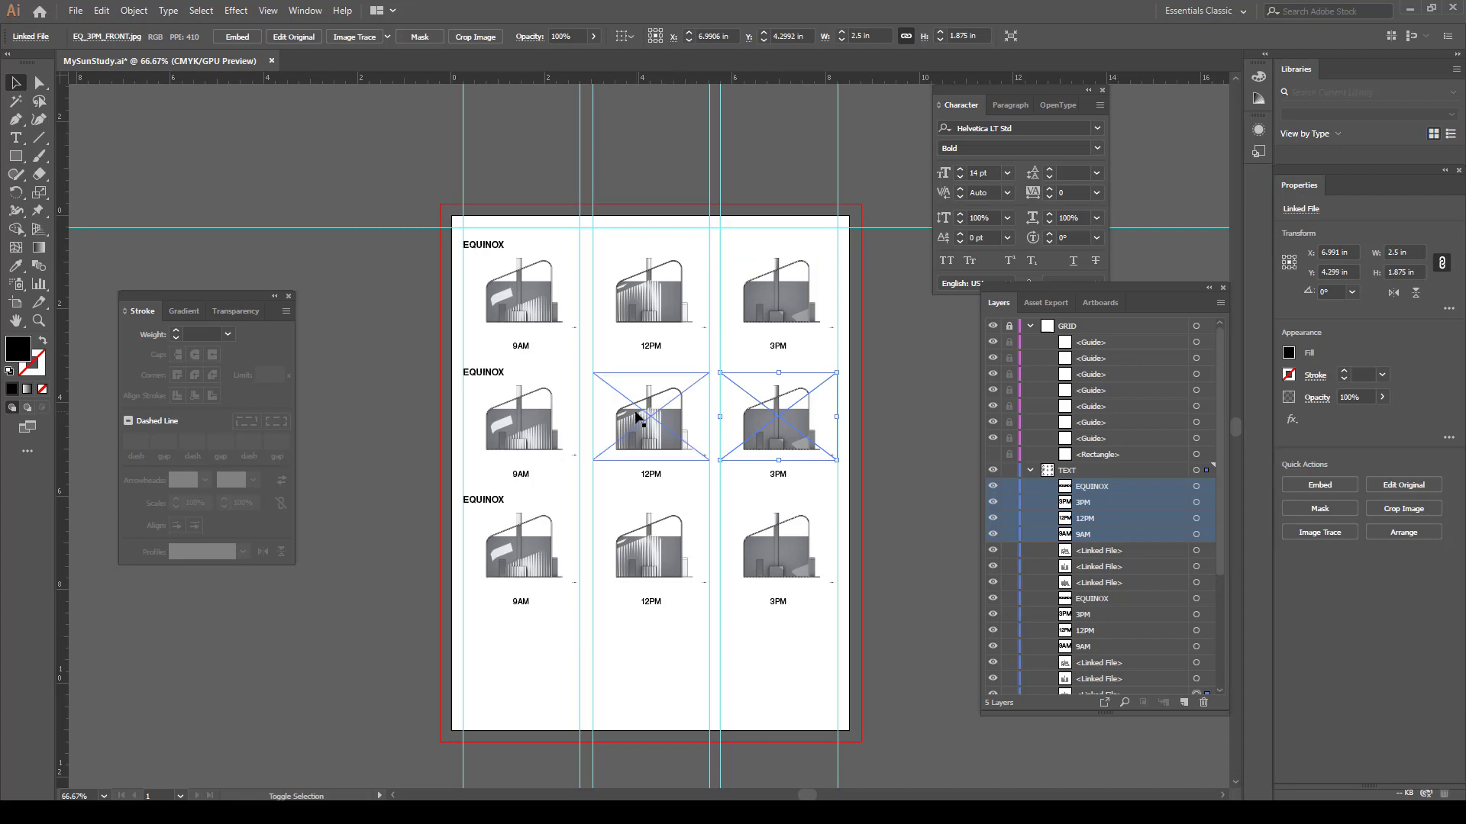
{"action": "left_click", "coordinate": [527, 420], "text": "shift"}
{"action": "left_click_drag", "start_coordinate": [566, 73], "coordinate": [555, 460]}
Add a horizontal guide along the bottom edge of the third-row images
{"action": "left_click", "coordinate": [556, 563]}
{"action": "left_click", "coordinate": [671, 563], "text": "shift"}
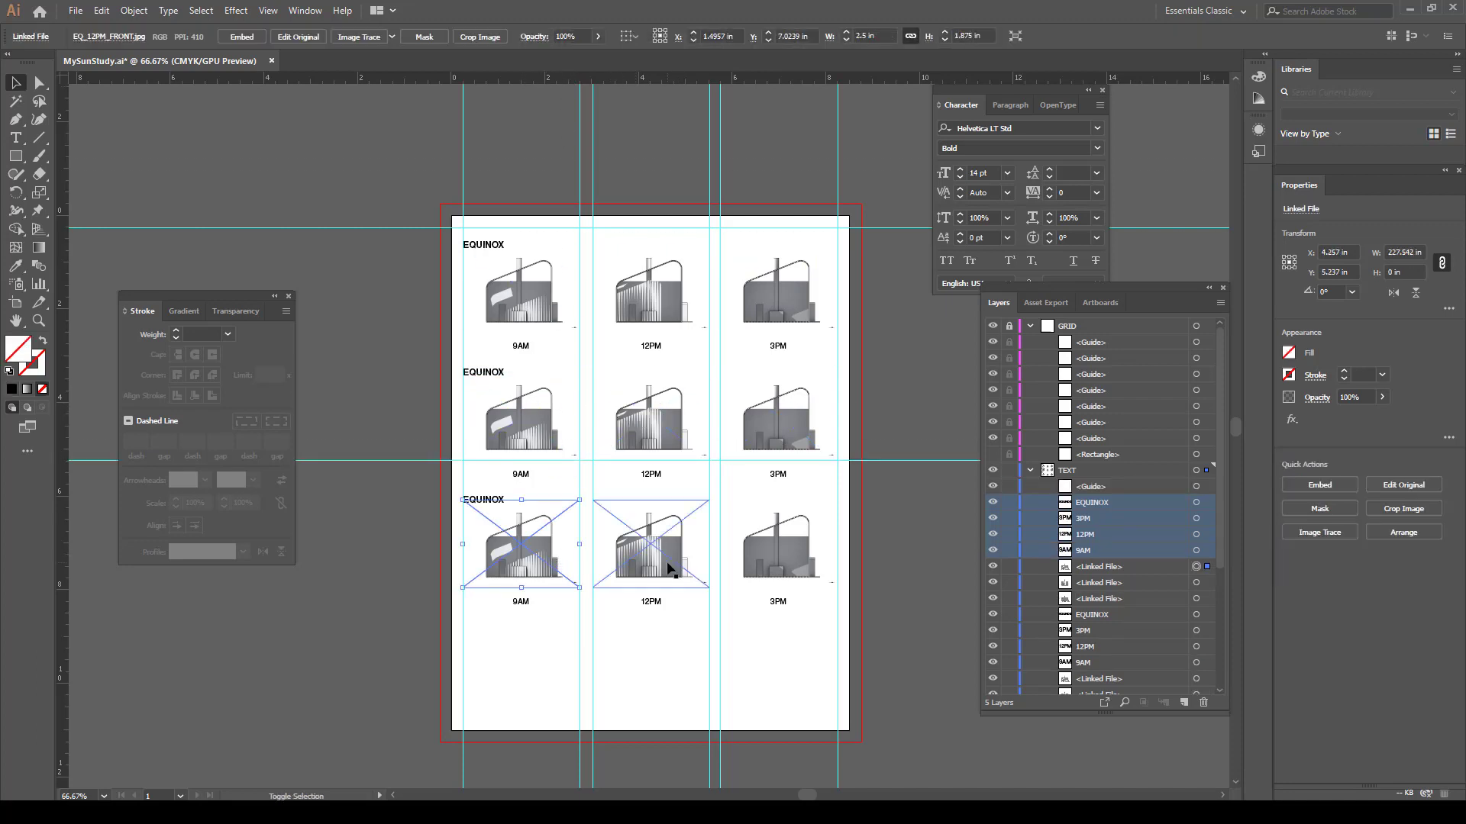
{"action": "left_click", "coordinate": [785, 563], "text": "shift"}
{"action": "left_click_drag", "start_coordinate": [546, 74], "coordinate": [562, 588]}
{"action": "left_click", "coordinate": [936, 523]}
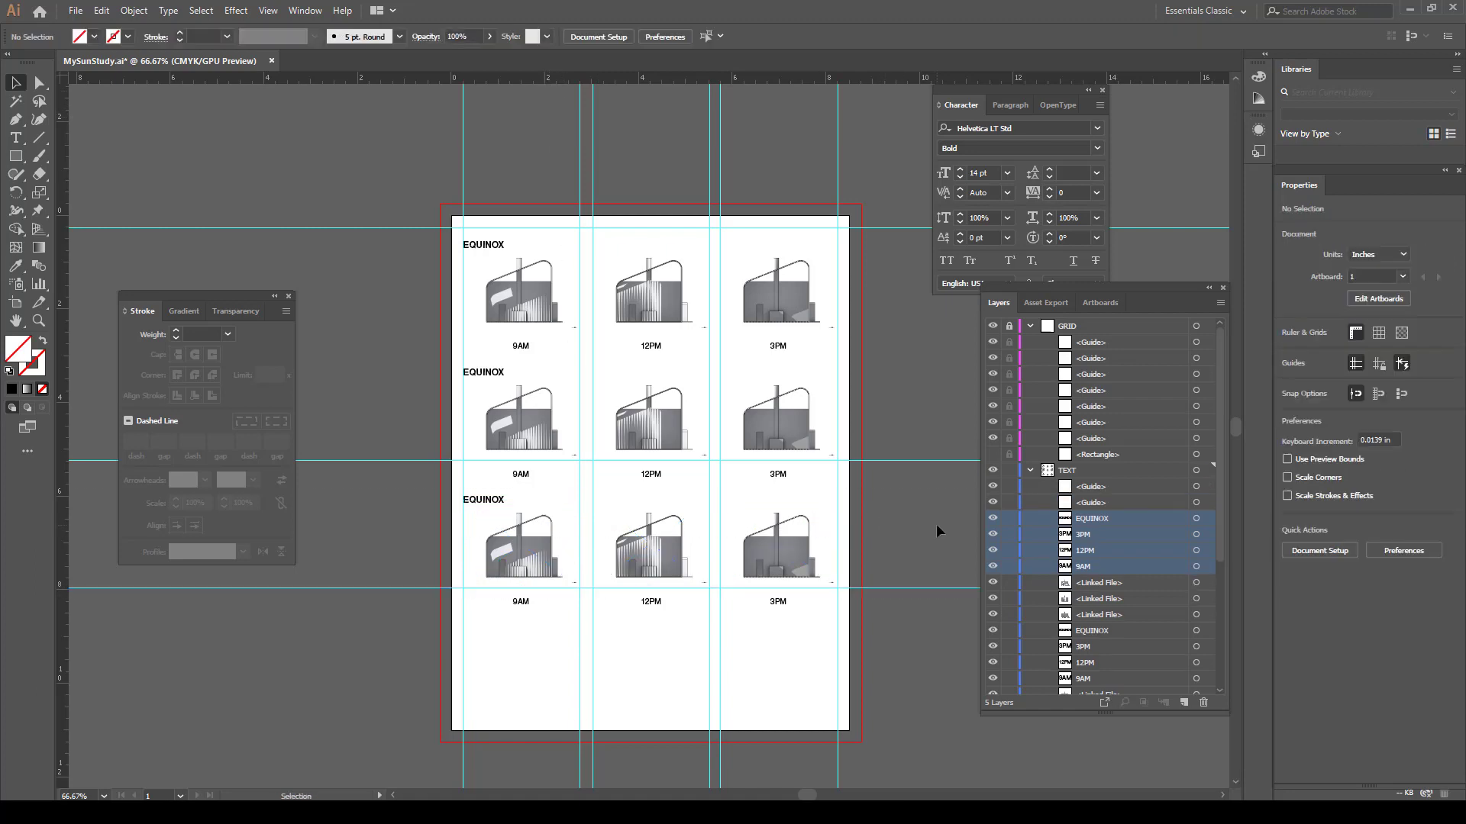
Delete all six images in the second and third rows, leaving their headings and time labels in place
{"action": "left_click", "coordinate": [766, 550]}
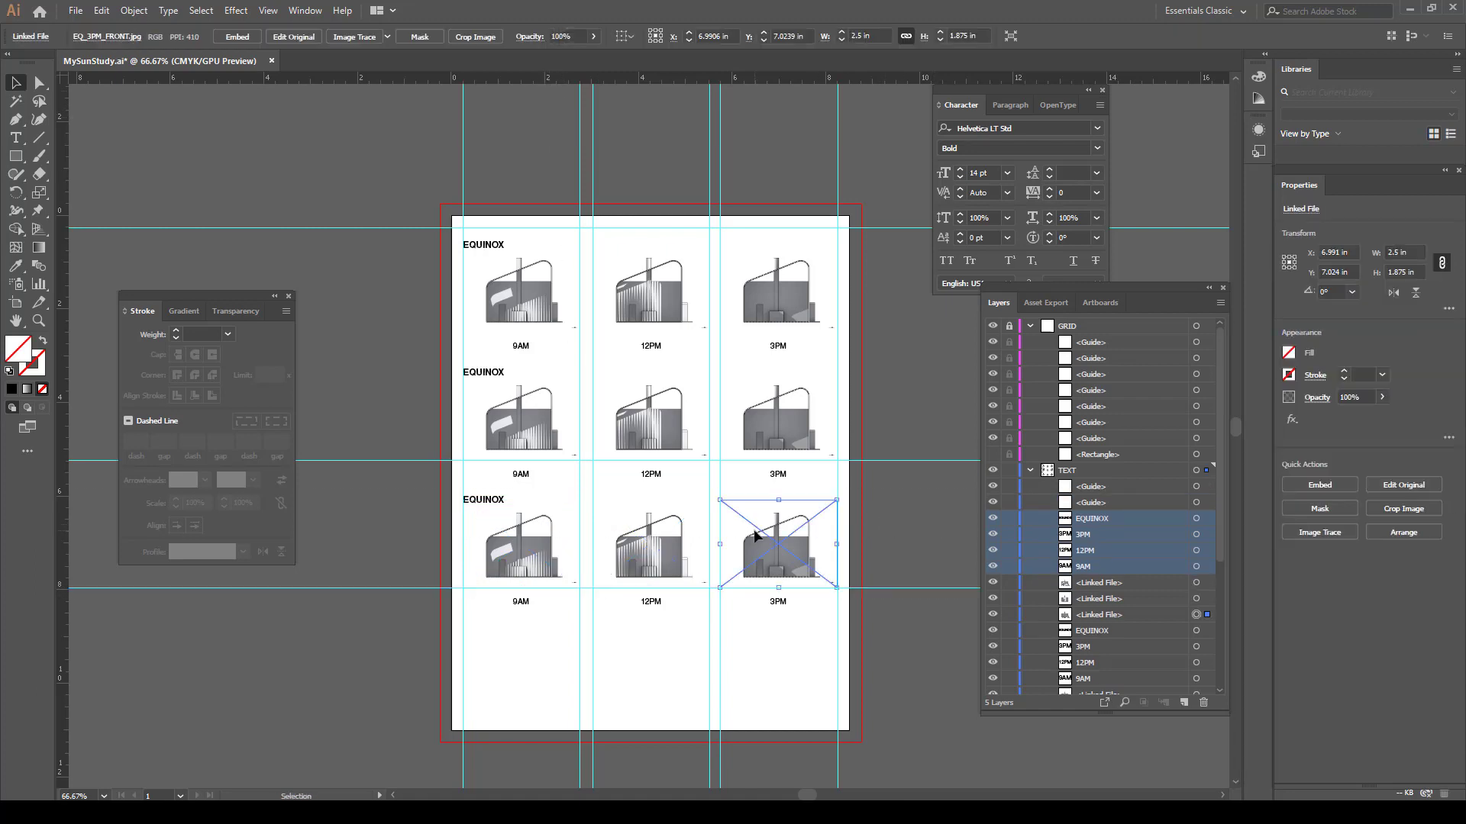
{"action": "left_click_drag", "start_coordinate": [765, 549], "coordinate": [766, 423]}
{"action": "key", "text": "ctrl+z"}
{"action": "key", "text": "ctrl+z"}
{"action": "key", "text": "ctrl+z"}
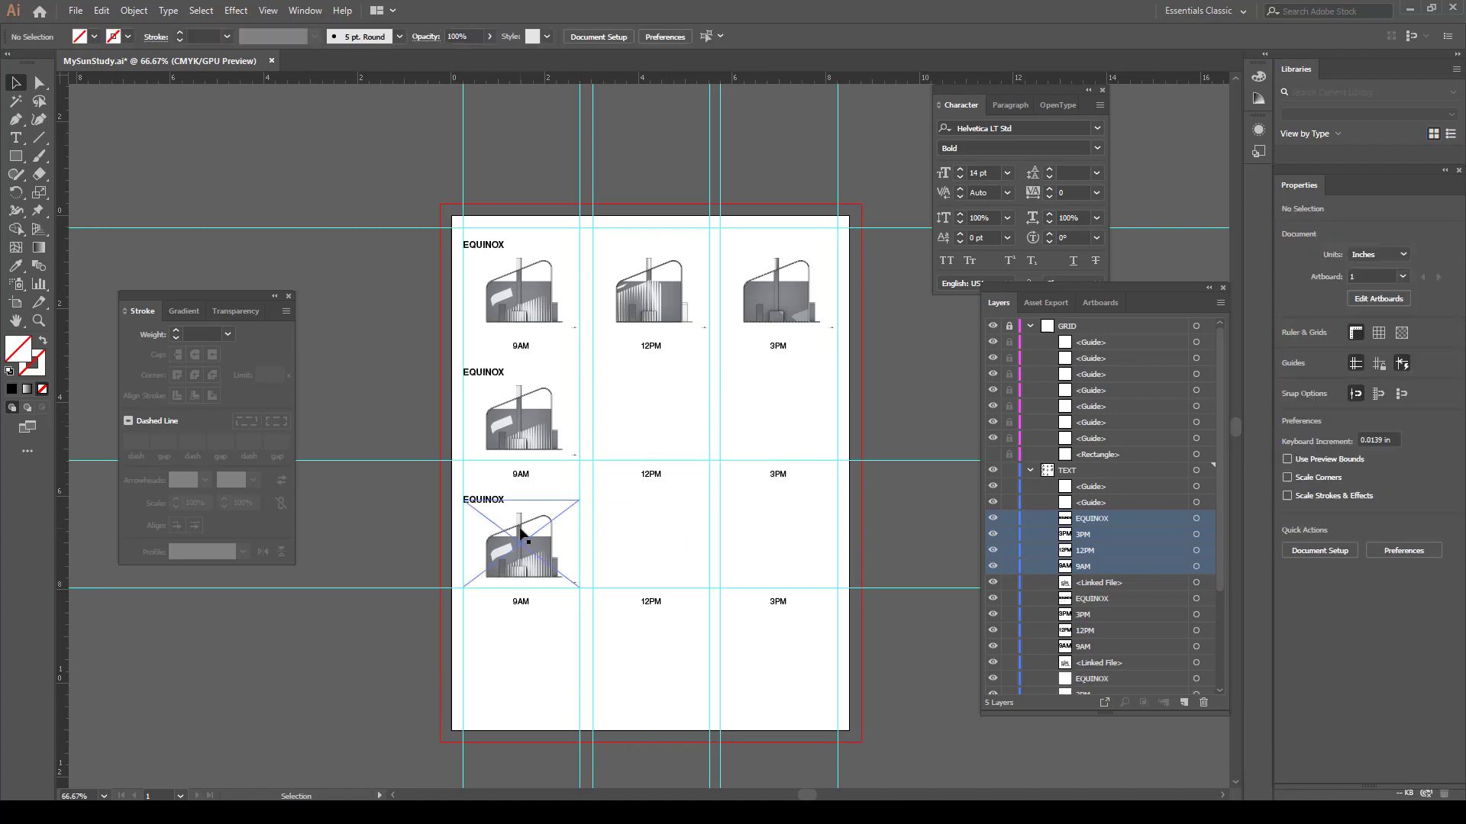
{"action": "key", "text": "ctrl+z"}
{"action": "key", "text": "ctrl+z"}
{"action": "key", "text": "ctrl+z"}
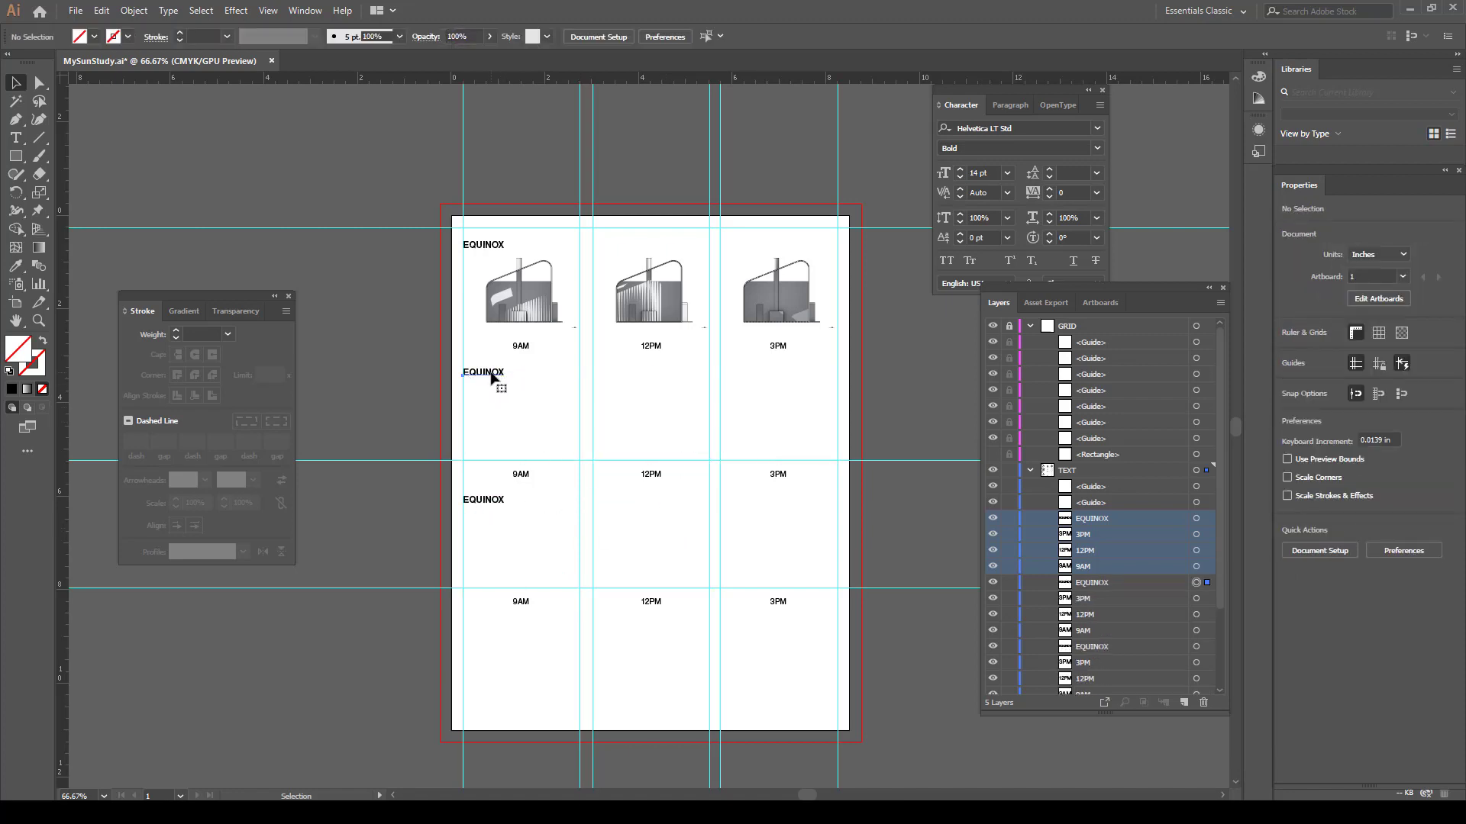
Change the second-row heading to SUMMER SOLSTICE
{"action": "left_click", "coordinate": [499, 371]}
{"action": "key", "text": "ctrl+a"}
{"action": "type", "text": "S"}
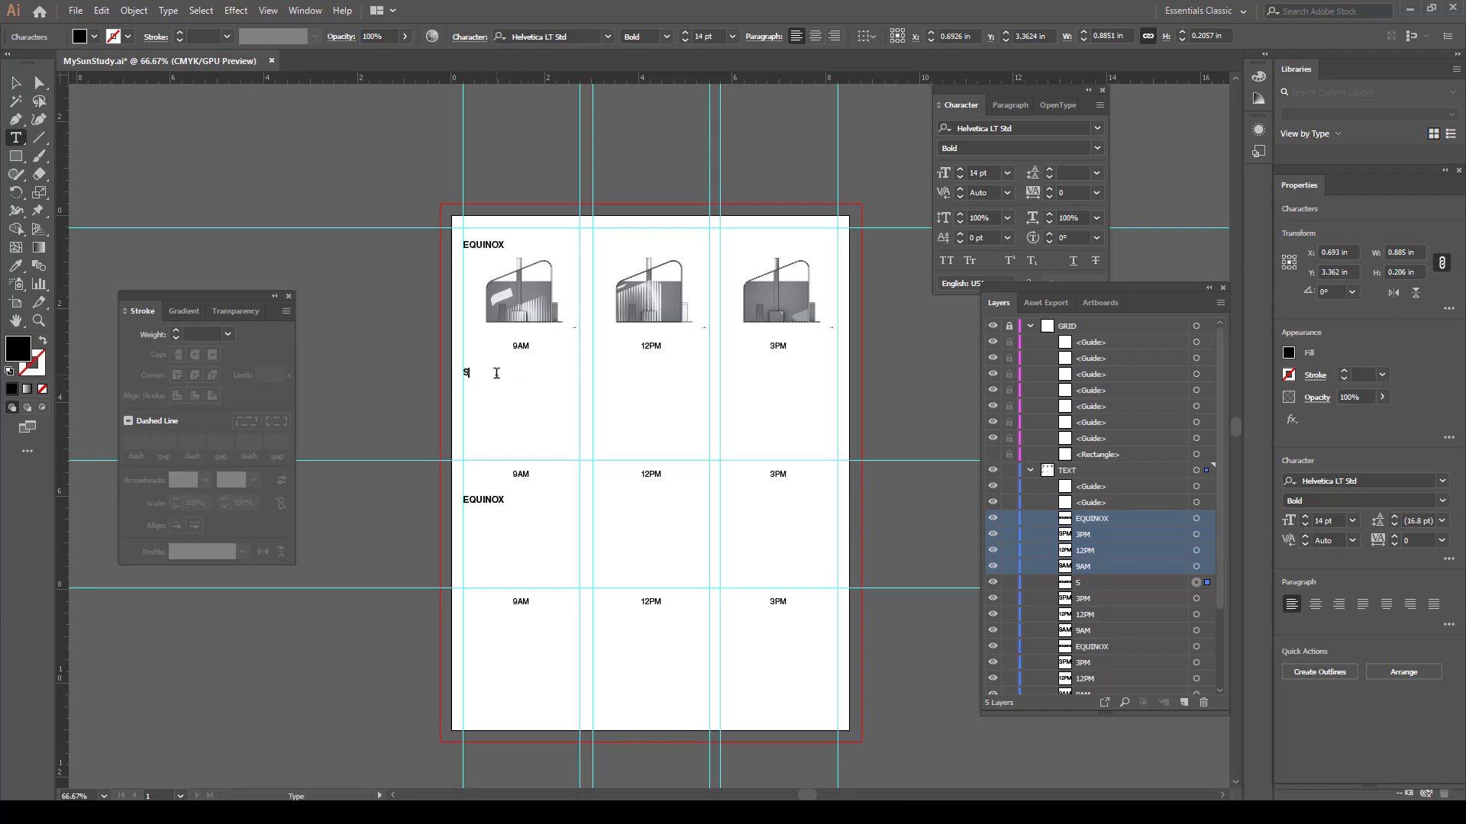
{"action": "type", "text": "UMMER SOLSTICE"}
Change the third-row heading to WINTER SOLSTICE
{"action": "double_click", "coordinate": [479, 499]}
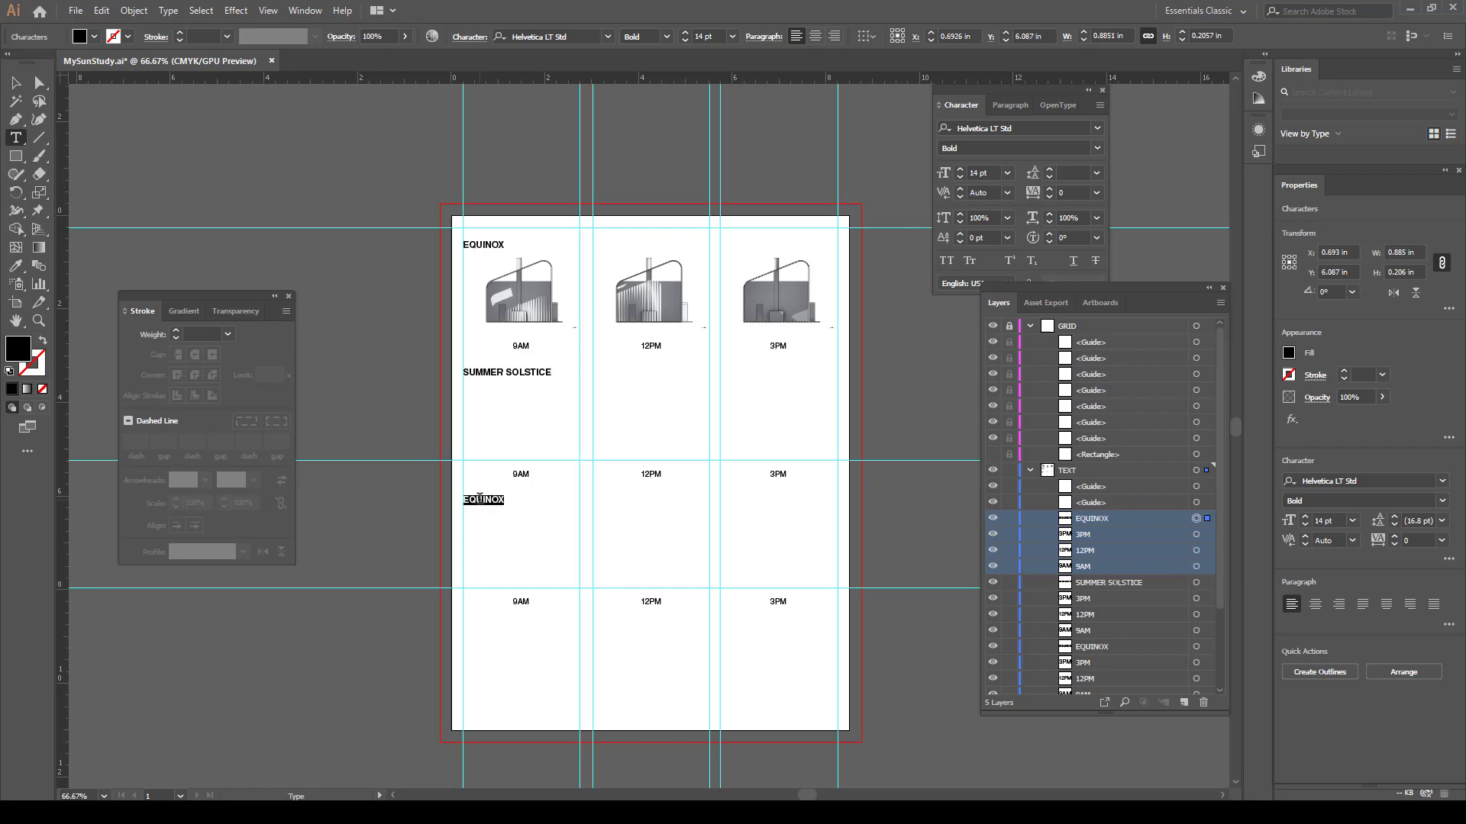
{"action": "type", "text": "WINTER SOLSTICE"}
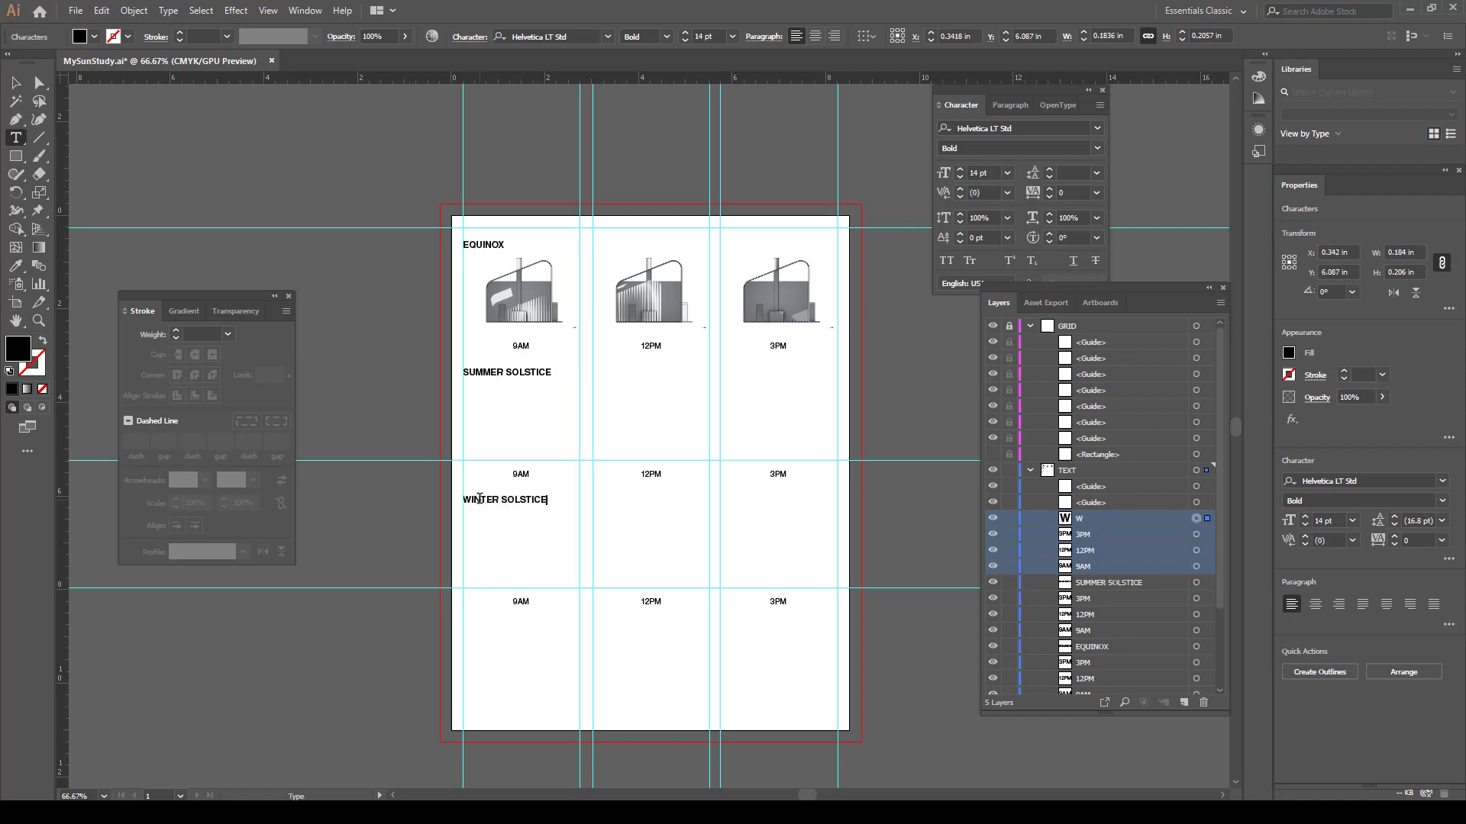
{"action": "left_click", "coordinate": [16, 82]}
{"action": "left_click", "coordinate": [251, 145]}
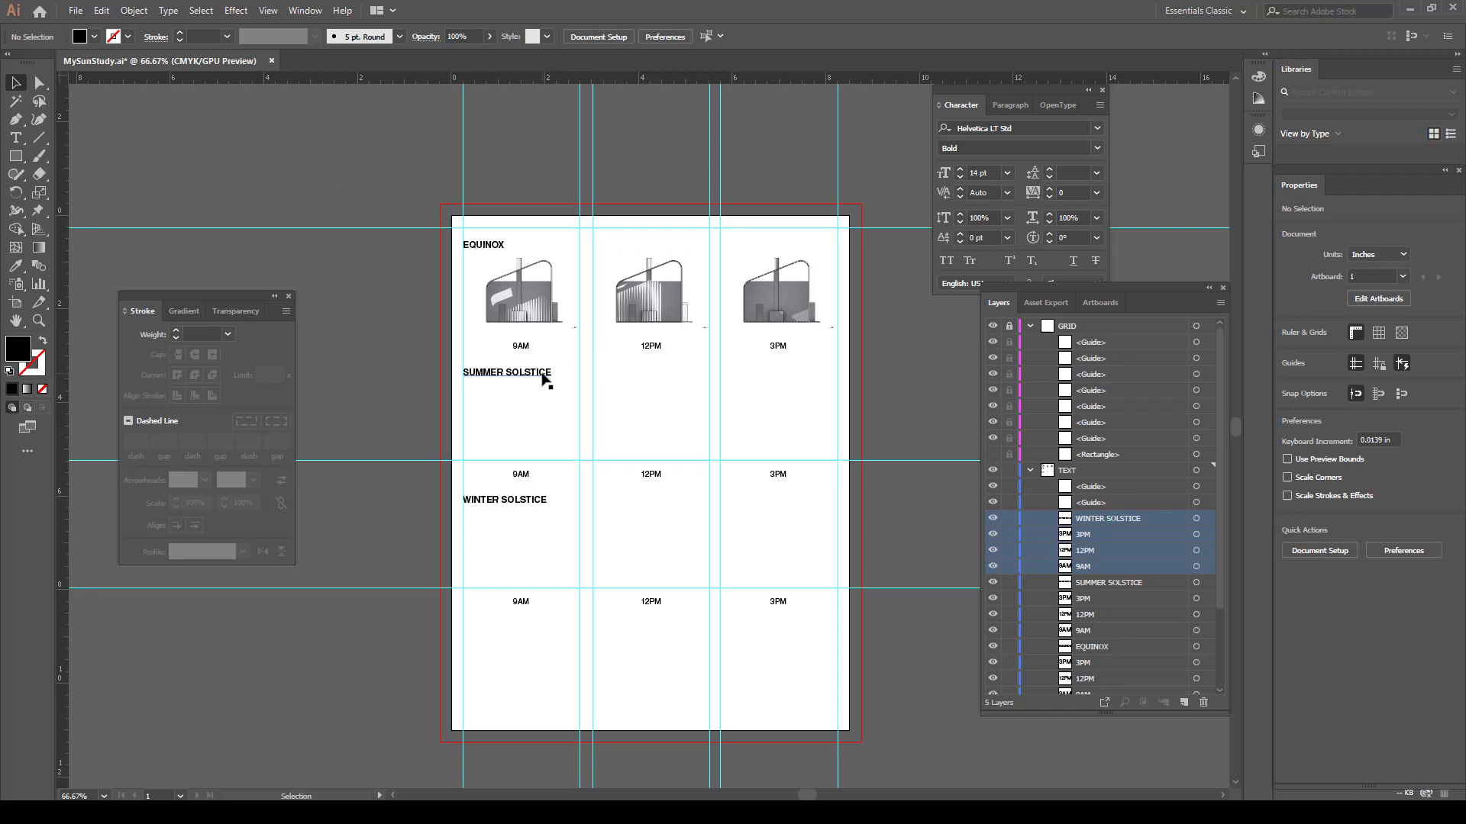
Change the first-row heading to SUMMER SOLSTICE
{"action": "double_click", "coordinate": [486, 246]}
{"action": "double_click", "coordinate": [490, 242]}
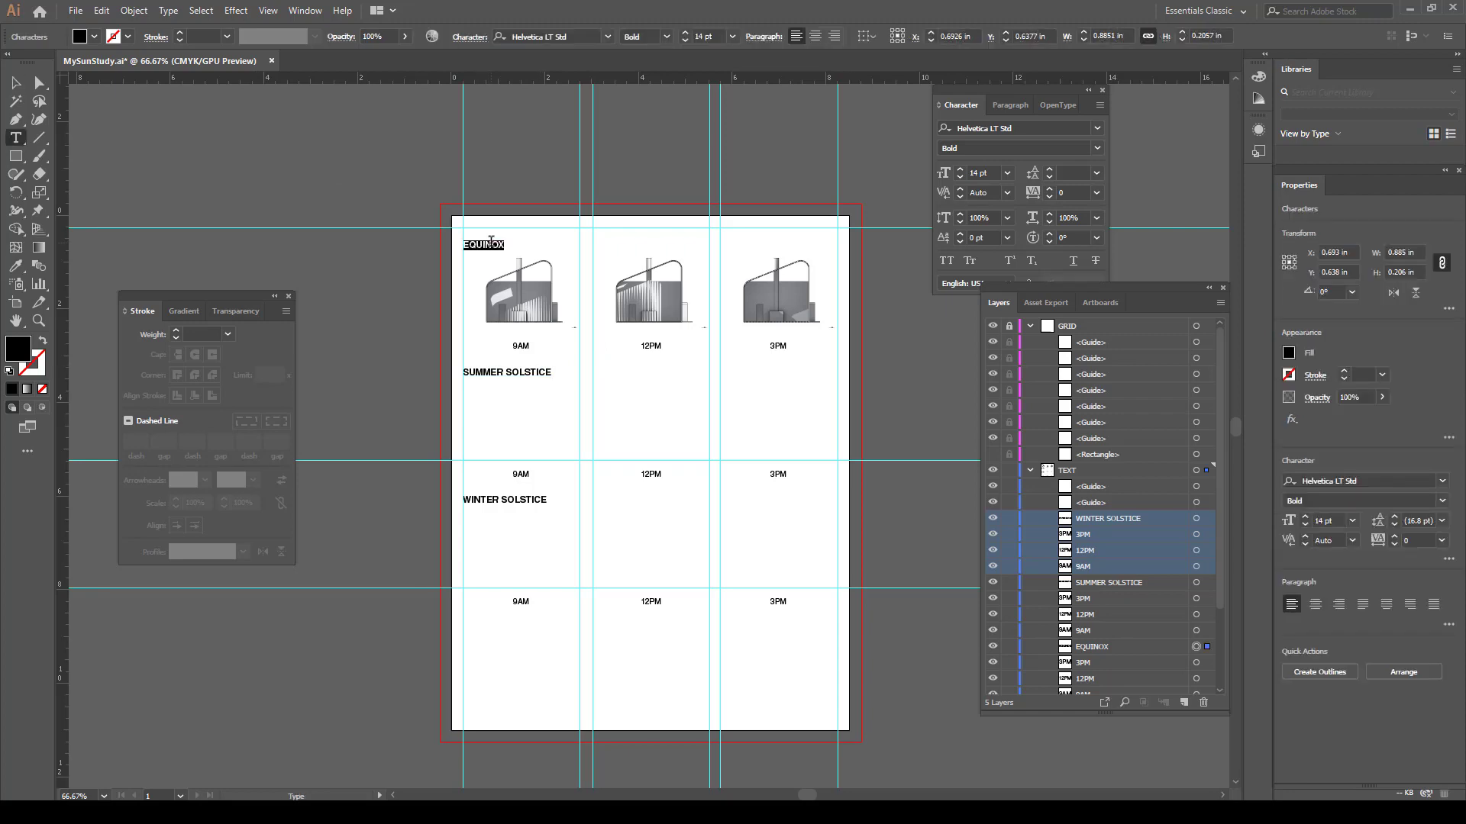
{"action": "type", "text": "SUMMER SO"}
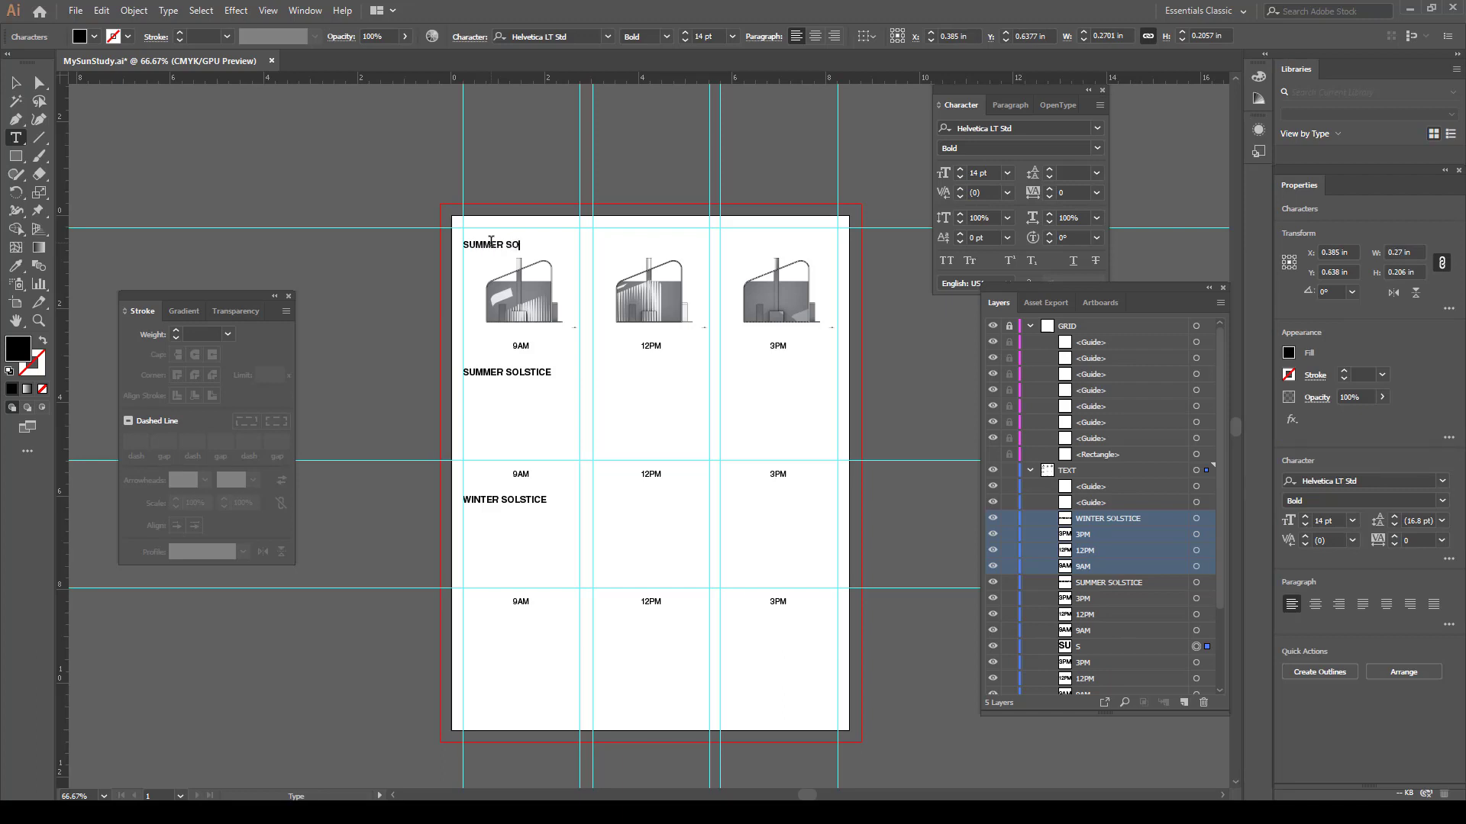
{"action": "type", "text": "LSTICE"}
Change the second-row heading to EQUINOX
{"action": "triple_click", "coordinate": [545, 373]}
{"action": "type", "text": "E"}
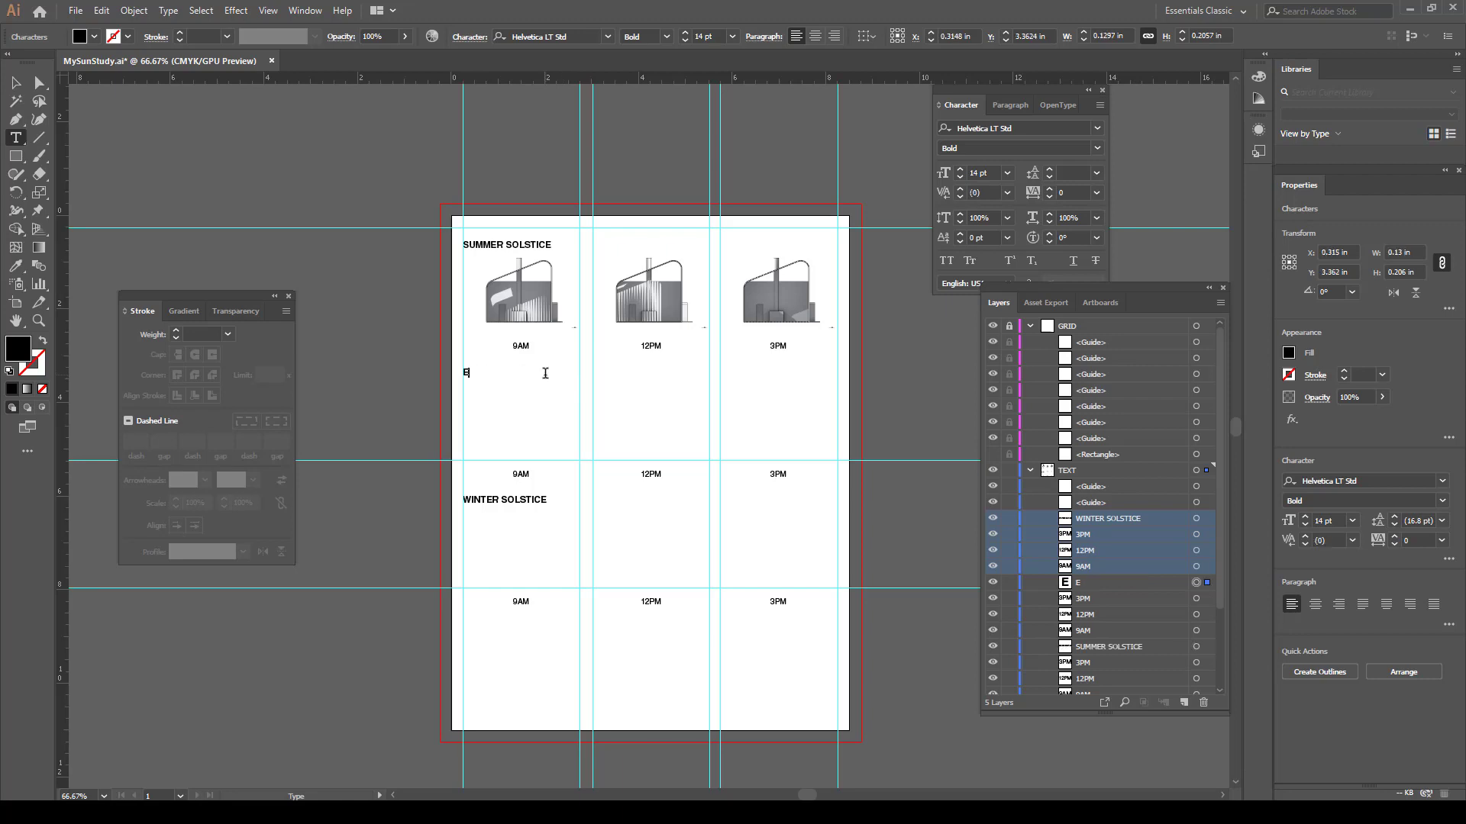
{"action": "type", "text": "QUIN"}
{"action": "key", "text": "BackSpace"}
{"action": "type", "text": "INOX"}
{"action": "left_click", "coordinate": [9, 83]}
Add a horizontal guide along the bottom edge of the first-row images
{"action": "left_click", "coordinate": [536, 307]}
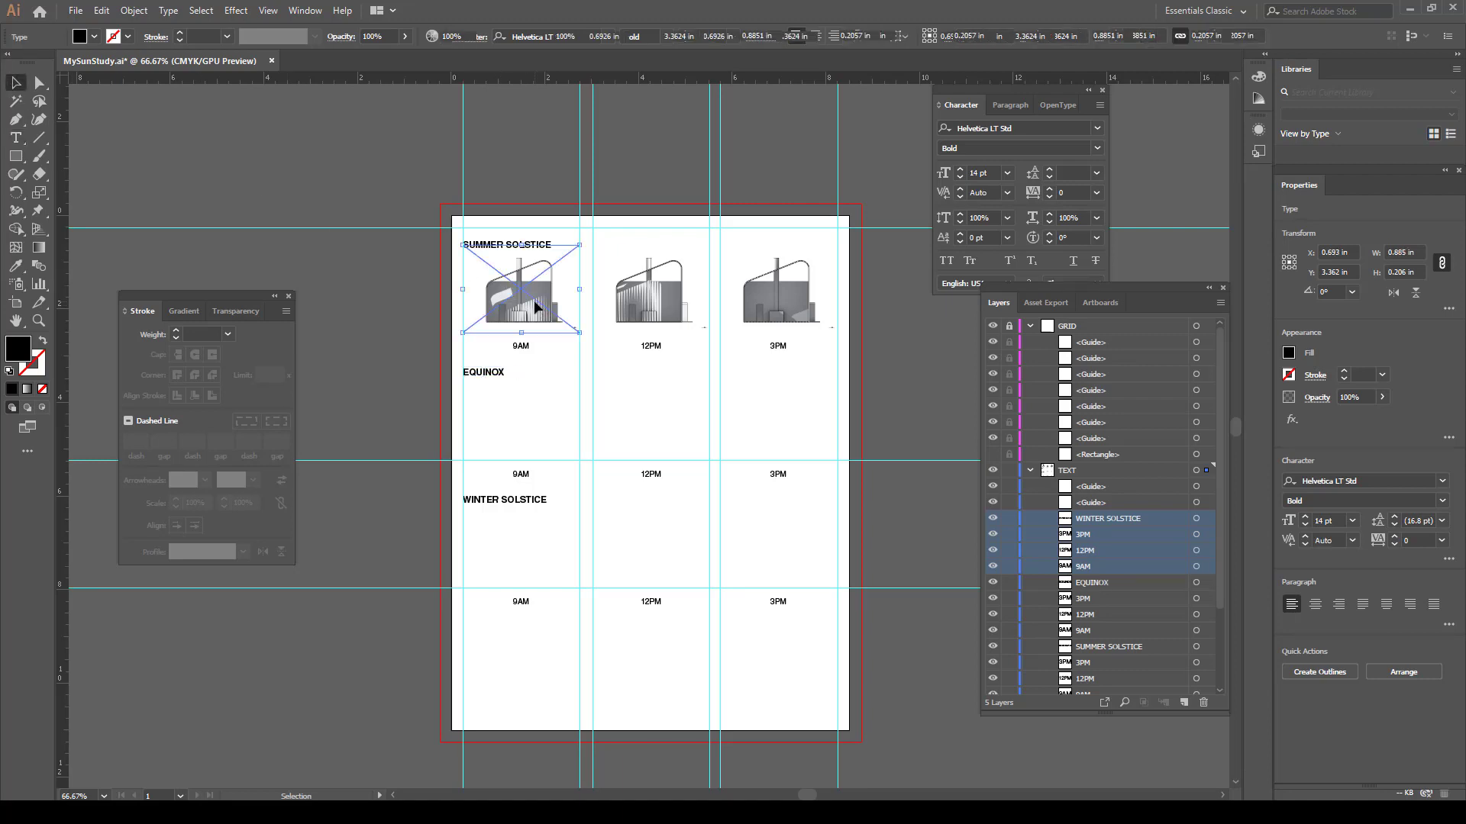
{"action": "left_click", "coordinate": [661, 311], "text": "shift"}
{"action": "left_click", "coordinate": [768, 295], "text": "shift"}
{"action": "left_click_drag", "start_coordinate": [748, 78], "coordinate": [749, 333]}
{"action": "left_click", "coordinate": [904, 293]}
Move the three images from the first row down to the EQUINOX row, aligning their bottom edges with that row's guide
{"action": "left_click", "coordinate": [786, 286]}
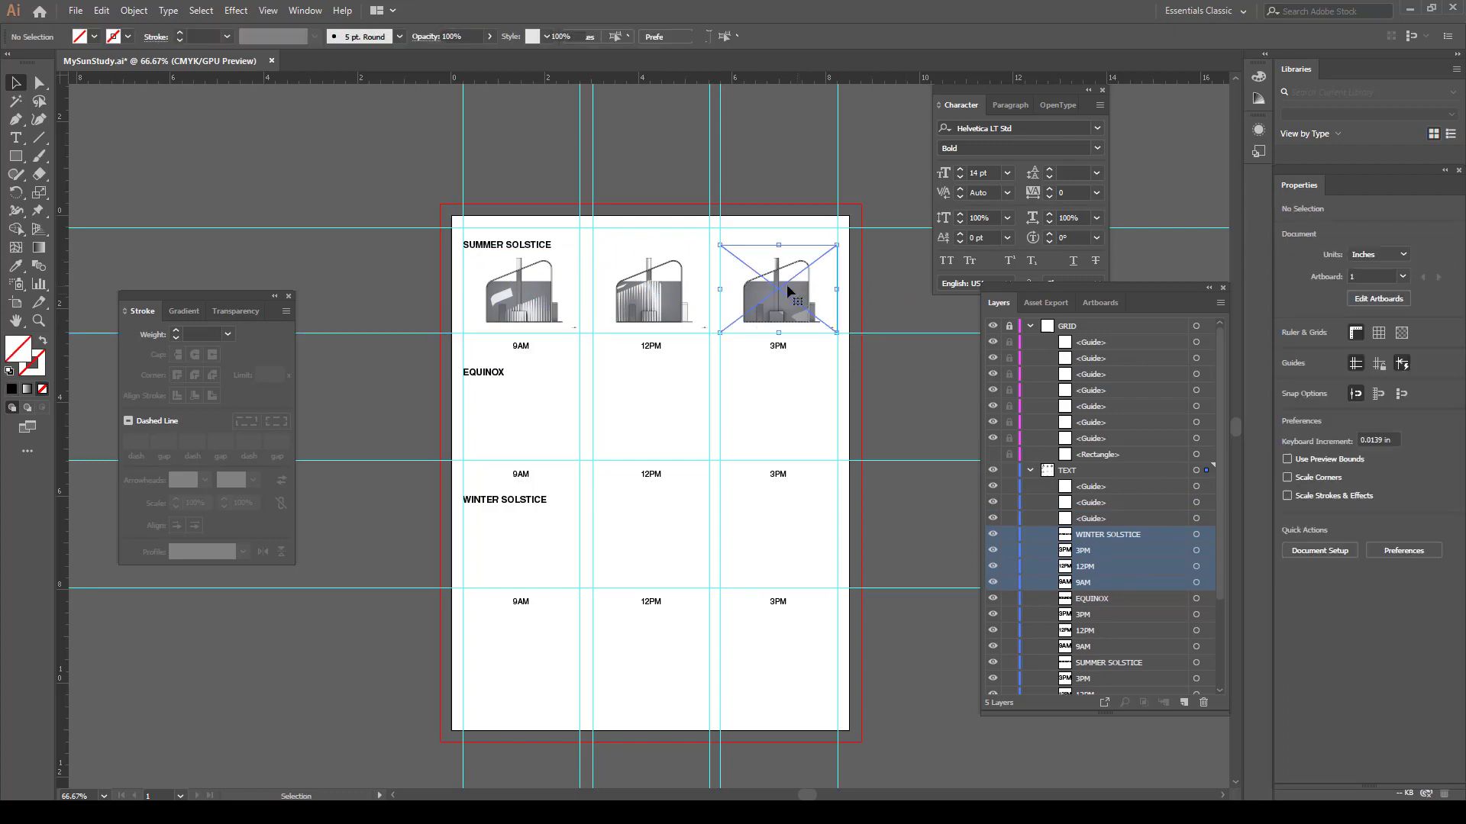
{"action": "left_click", "coordinate": [661, 292], "text": "shift"}
{"action": "left_click", "coordinate": [545, 292], "text": "shift"}
{"action": "left_click_drag", "start_coordinate": [646, 292], "coordinate": [645, 419]}
{"action": "left_click", "coordinate": [931, 423]}
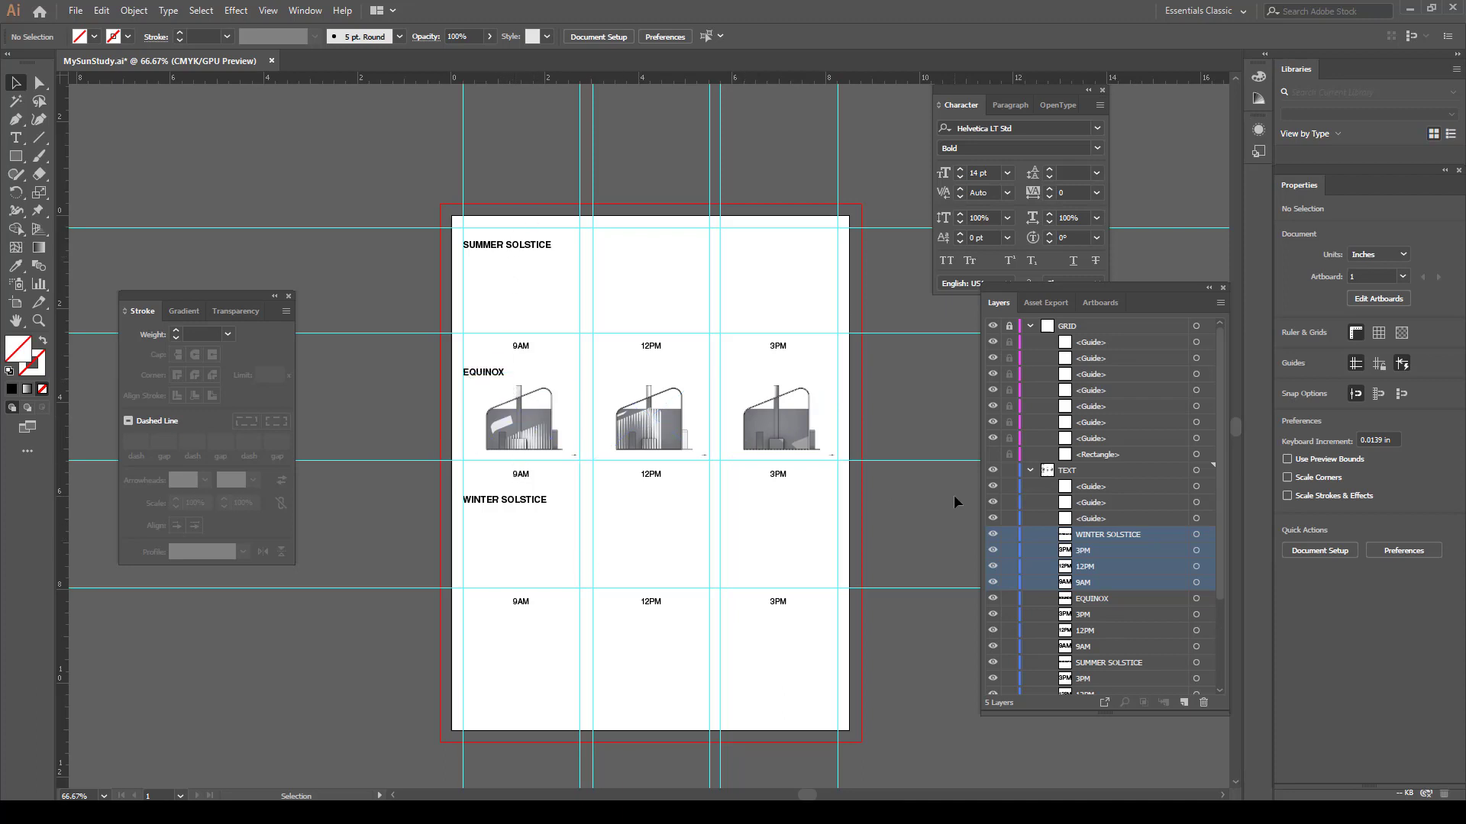
Unlock the GRID layer and move the three new horizontal guides from the TEXT layer into it
{"action": "scroll", "coordinate": [1124, 603], "scroll_direction": "down", "scroll_amount": 1}
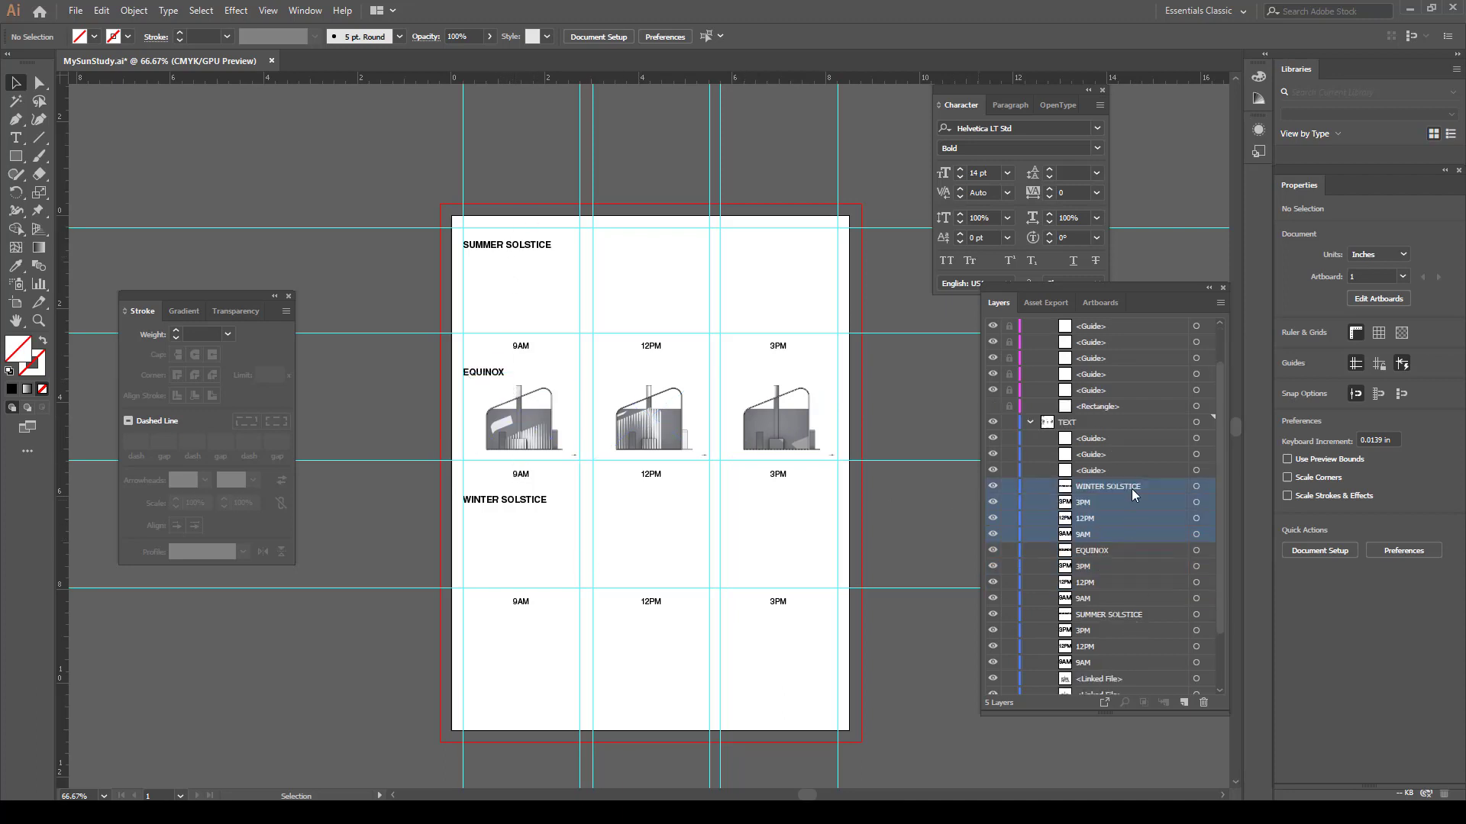
{"action": "left_click", "coordinate": [1128, 467]}
{"action": "left_click", "coordinate": [1120, 441], "text": "shift"}
{"action": "scroll", "coordinate": [1119, 458], "scroll_direction": "up", "scroll_amount": 1}
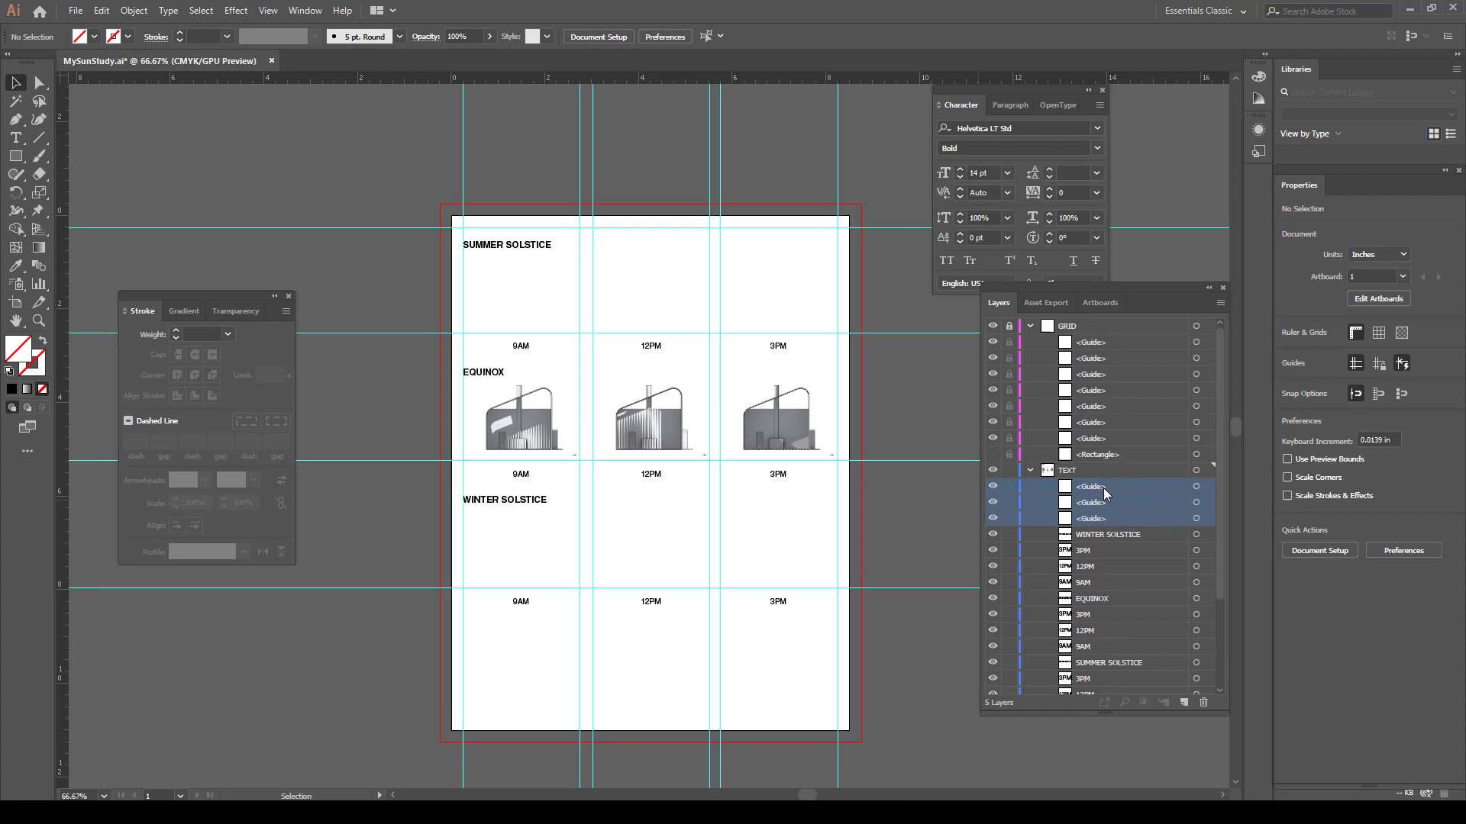
{"action": "left_click_drag", "start_coordinate": [1102, 488], "coordinate": [1058, 327]}
{"action": "left_click", "coordinate": [1008, 326]}
{"action": "left_click_drag", "start_coordinate": [1092, 479], "coordinate": [1094, 336]}
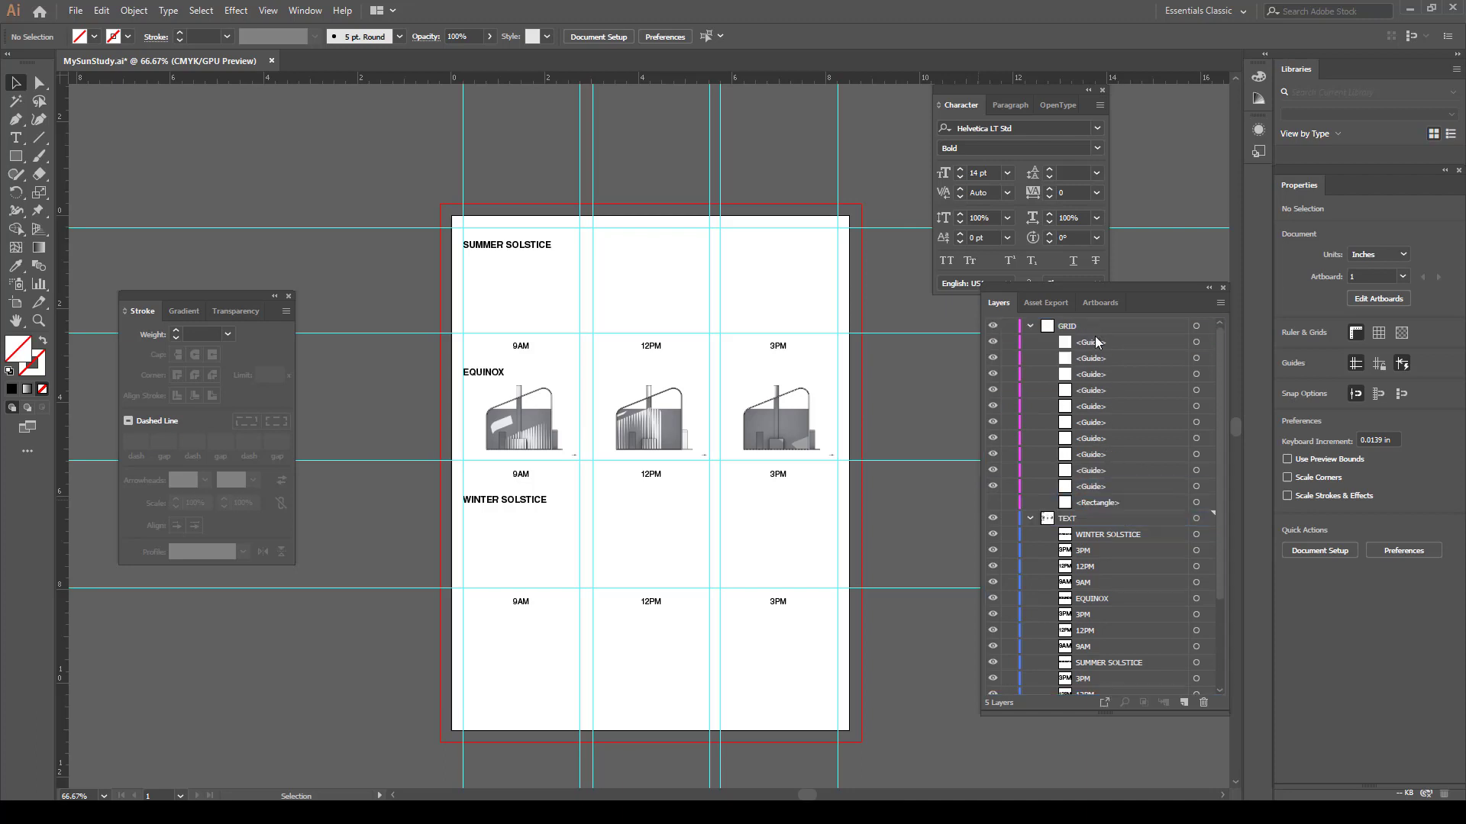
Move the three linked images from the TEXT layer into the Front layer
{"action": "scroll", "coordinate": [1107, 535], "scroll_direction": "down", "scroll_amount": 3}
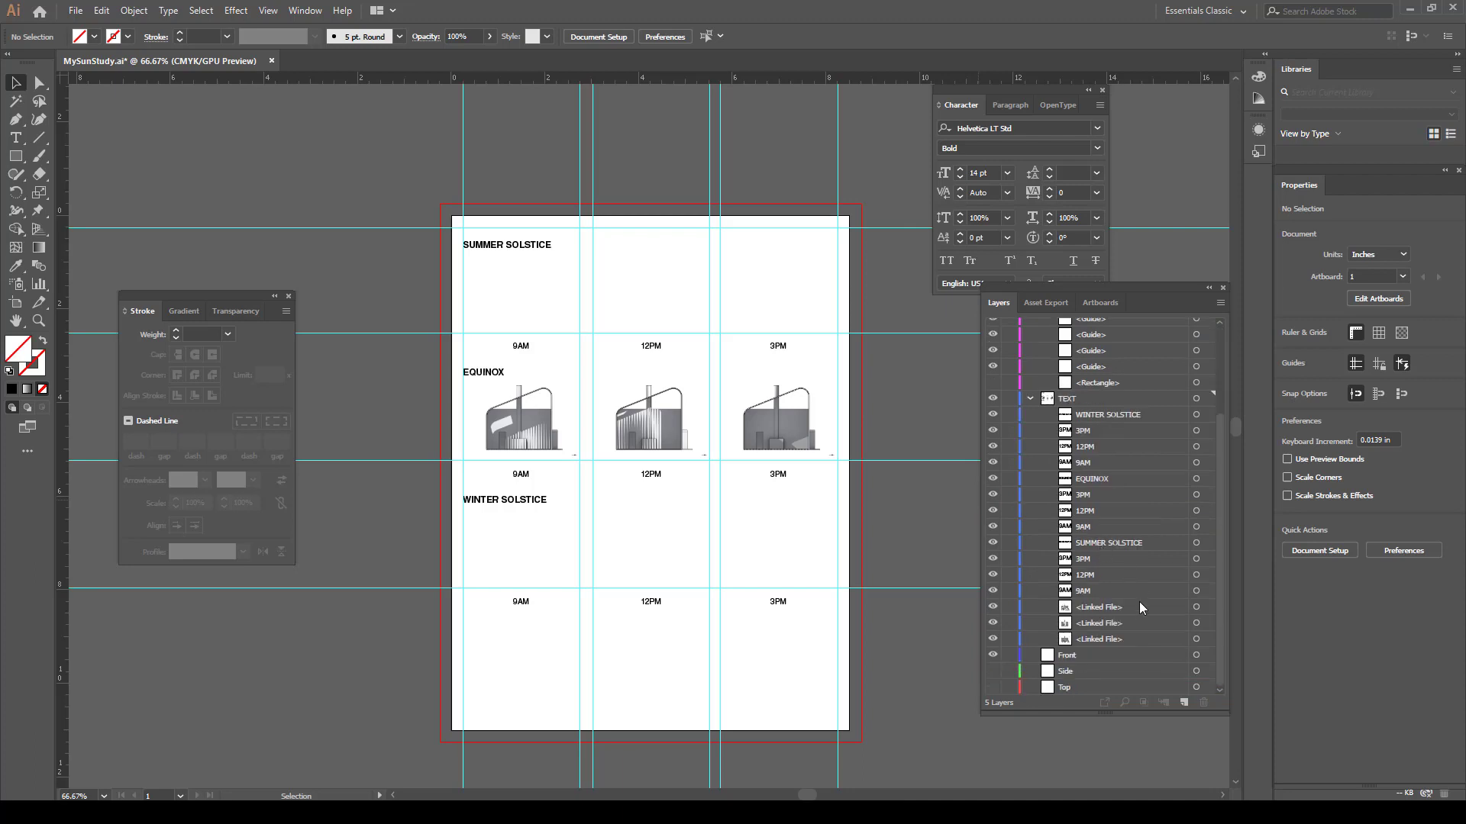
{"action": "left_click", "coordinate": [1137, 607]}
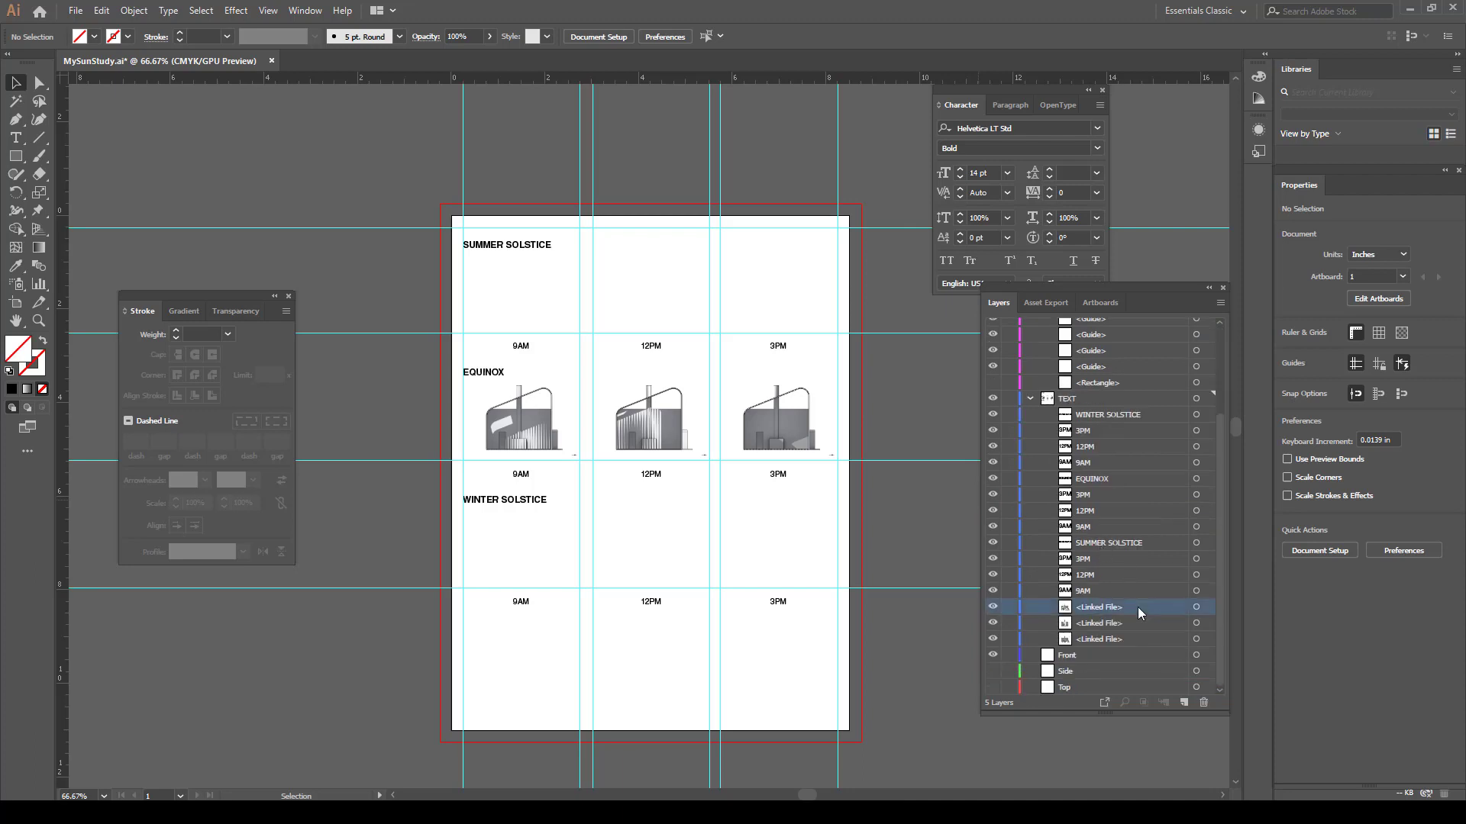
{"action": "left_click", "coordinate": [1132, 639], "text": "shift"}
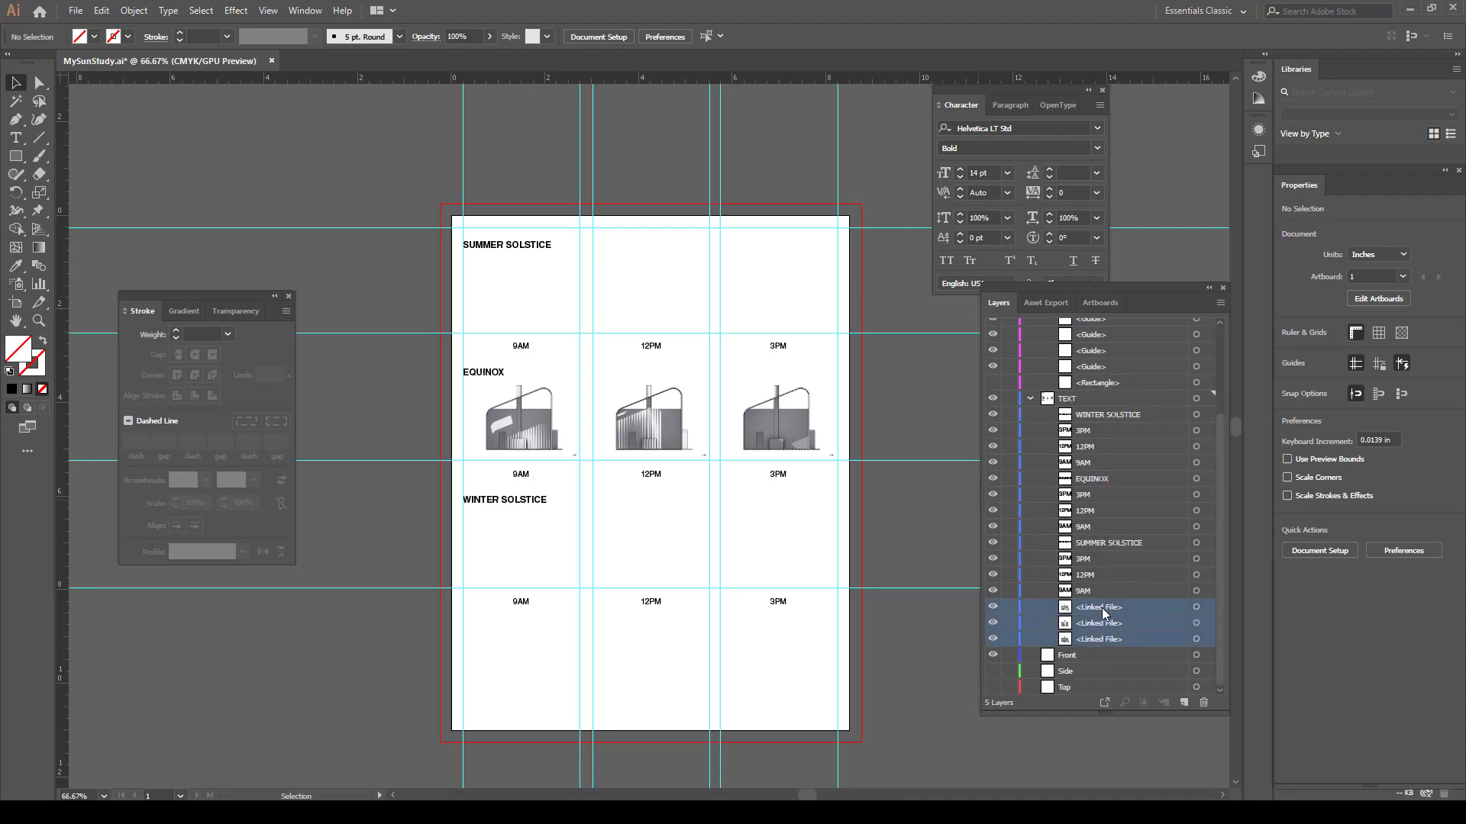
{"action": "left_click_drag", "start_coordinate": [1101, 607], "coordinate": [1078, 661]}
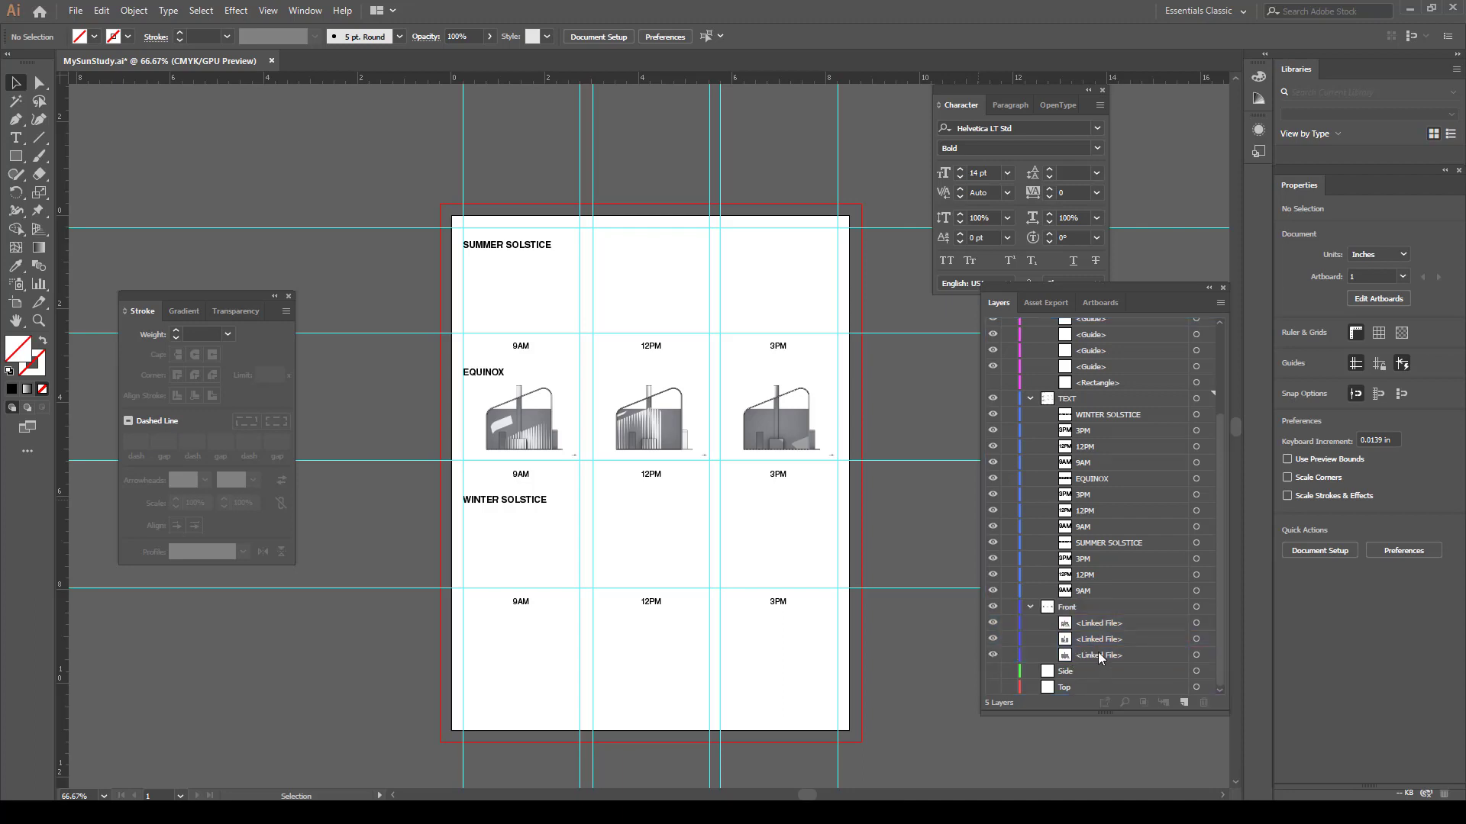
Collapse the TEXT layer, and lock both the TEXT and GRID layers
{"action": "left_click", "coordinate": [1030, 399]}
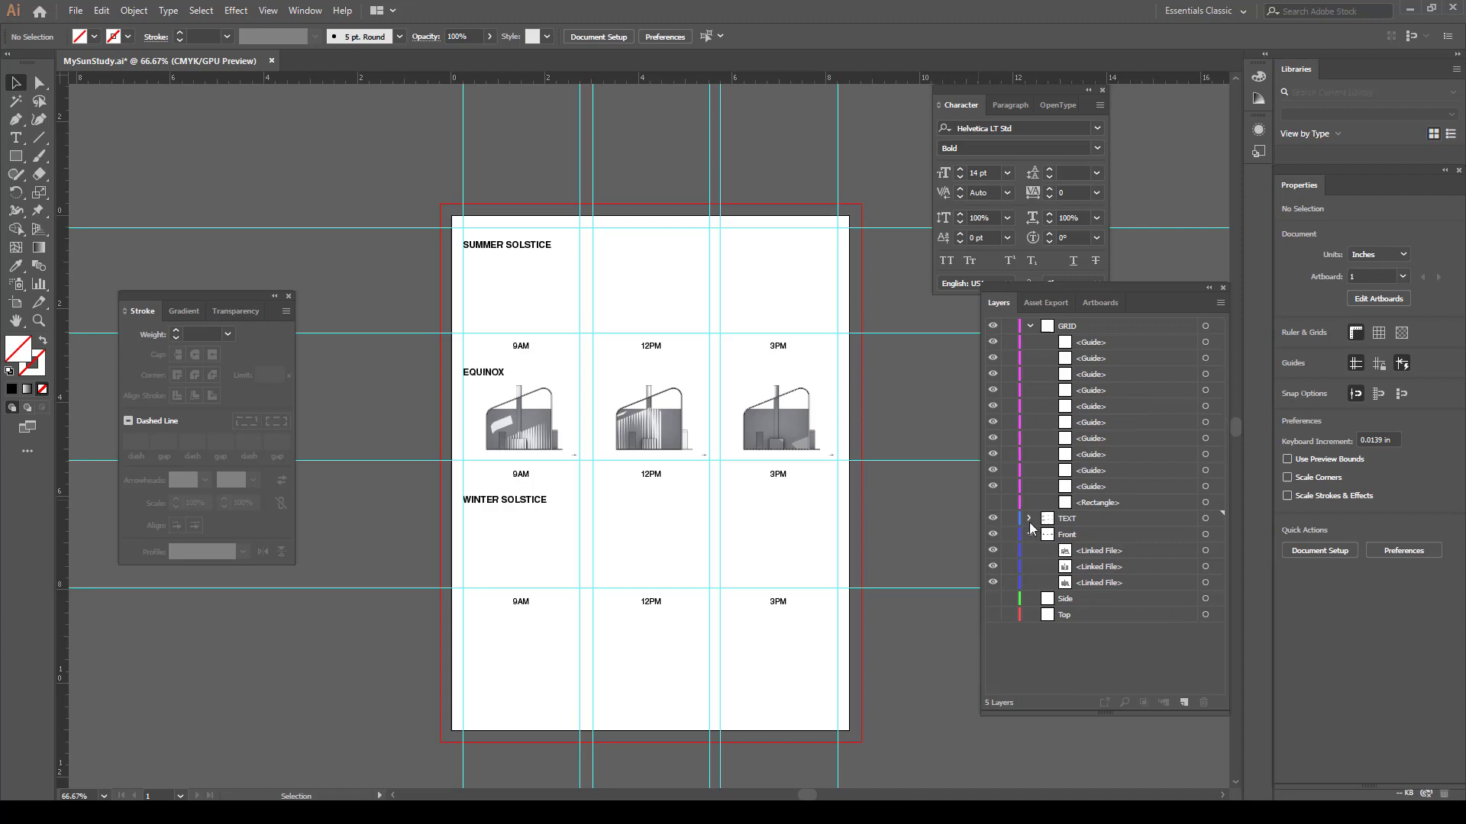
{"action": "left_click", "coordinate": [1009, 519]}
{"action": "left_click", "coordinate": [1009, 327]}
Switch to the Front View folder in File Explorer, and reposition and narrow its window so the page and the SS image files are visible
{"action": "left_click", "coordinate": [524, 812]}
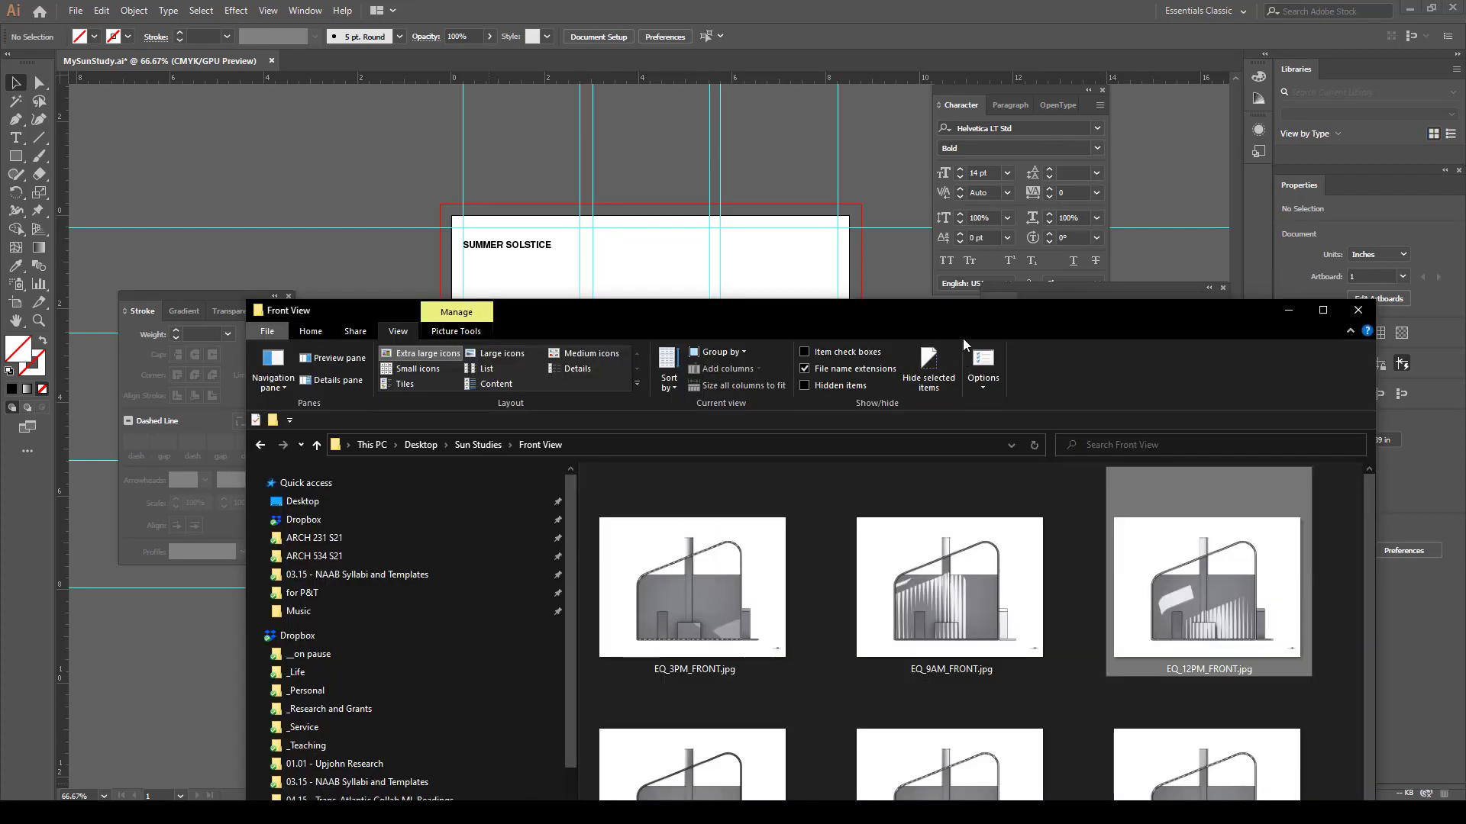
{"action": "left_click_drag", "start_coordinate": [973, 328], "coordinate": [1023, 51]}
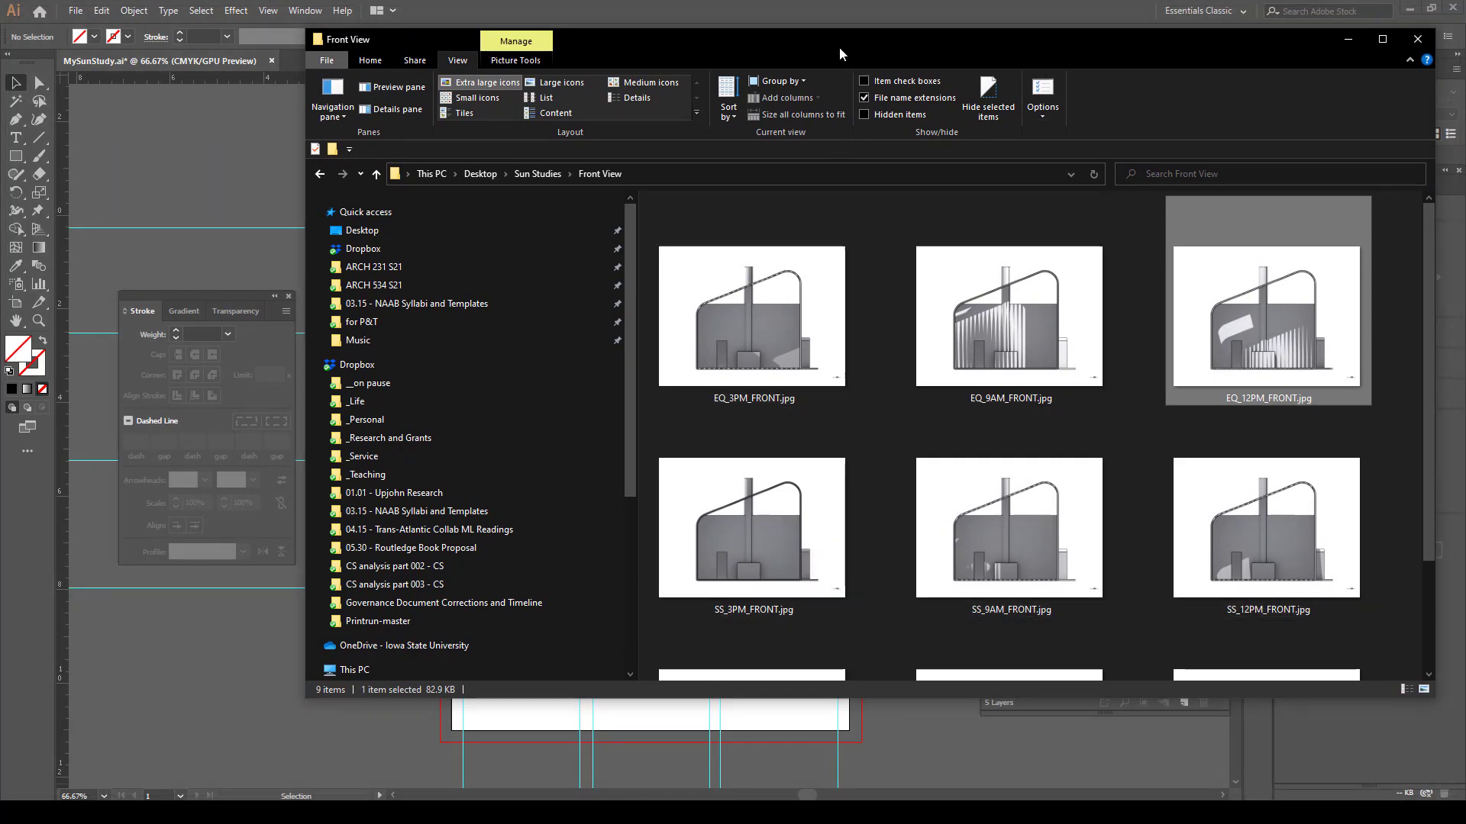
{"action": "left_click_drag", "start_coordinate": [839, 48], "coordinate": [862, 71]}
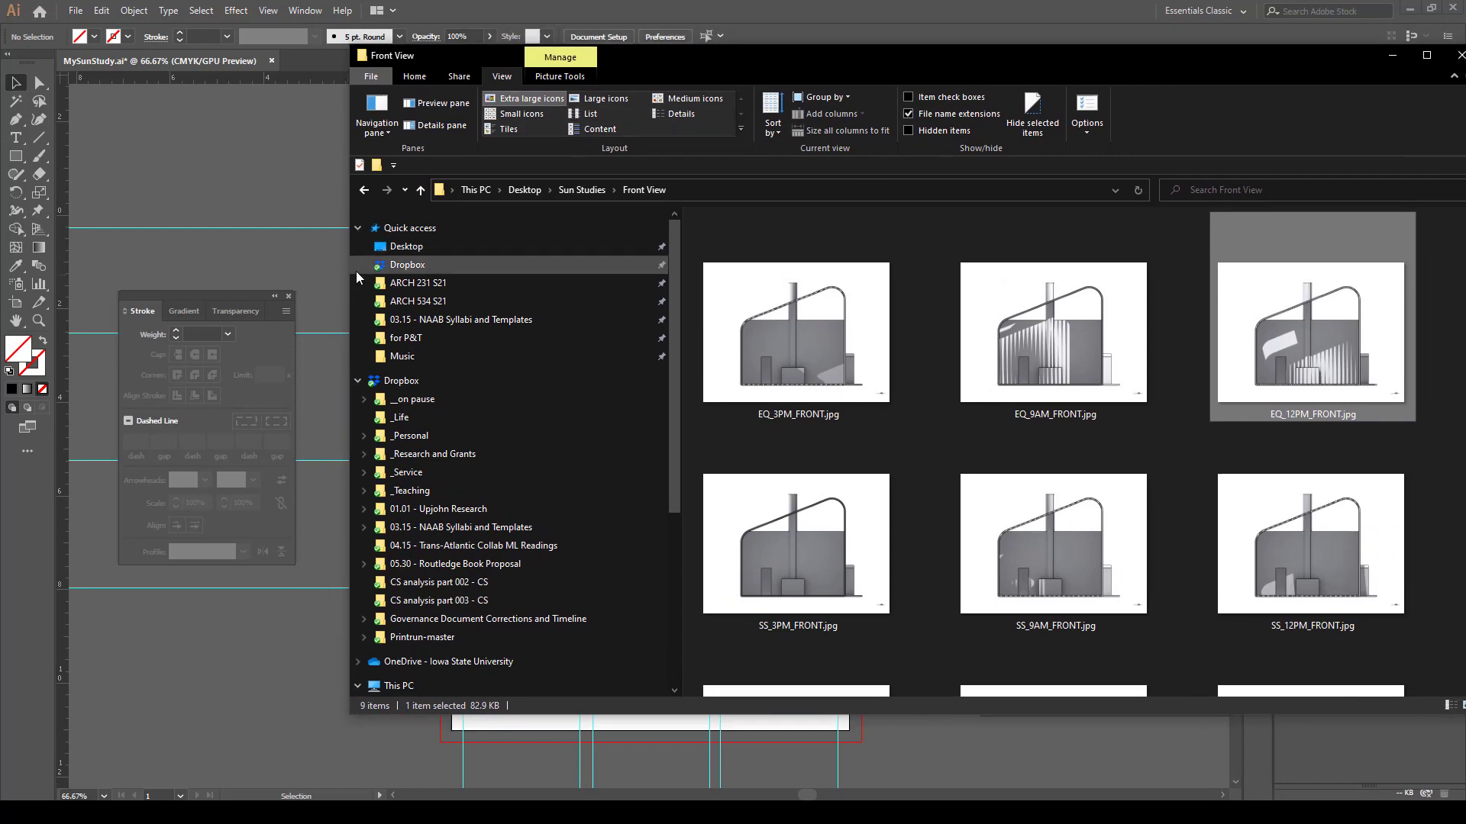
{"action": "left_click_drag", "start_coordinate": [347, 271], "coordinate": [790, 271]}
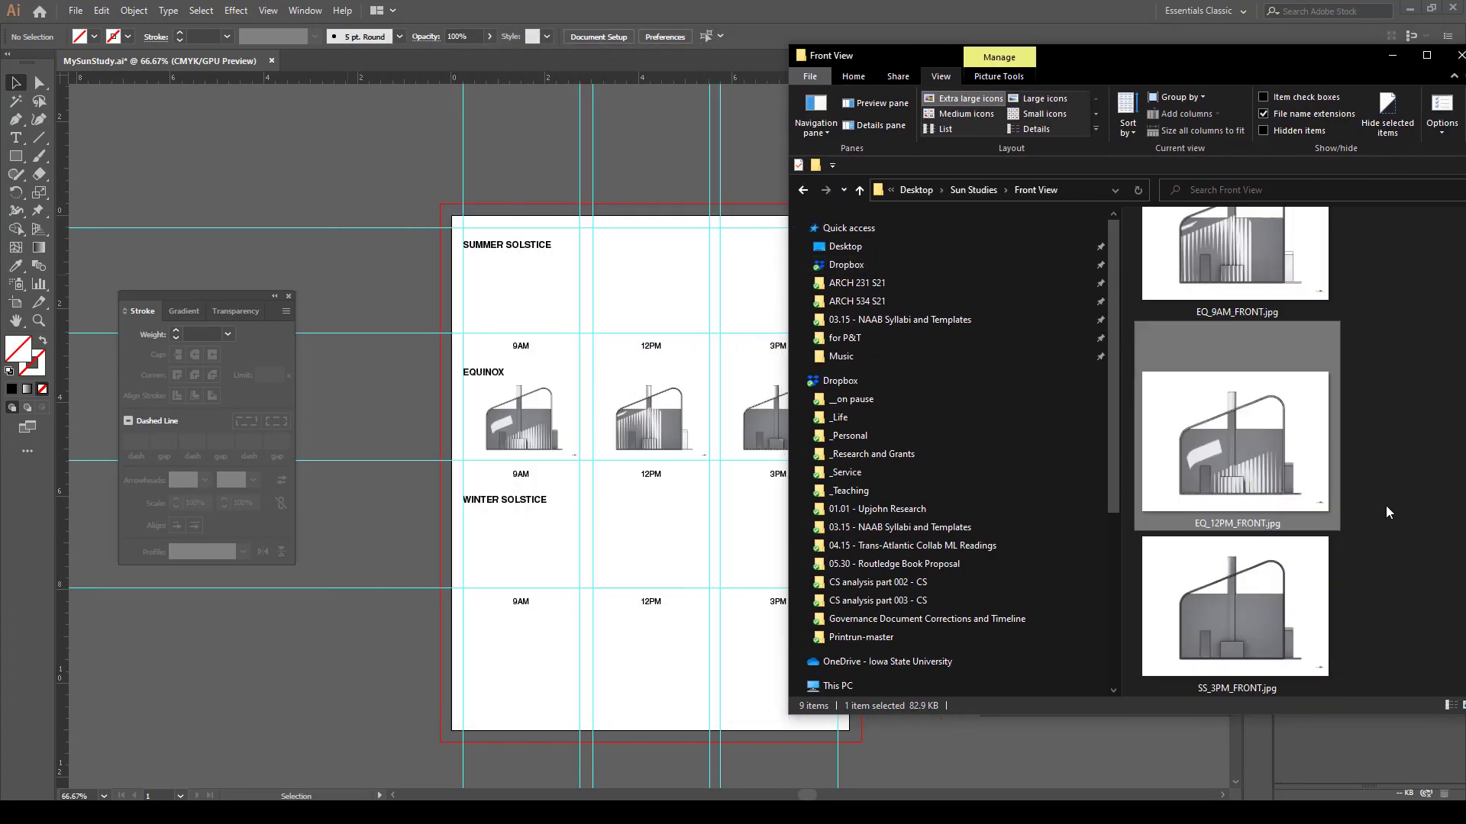
{"action": "scroll", "coordinate": [1388, 502], "scroll_direction": "up", "scroll_amount": 3}
{"action": "scroll", "coordinate": [1389, 496], "scroll_direction": "down", "scroll_amount": 5}
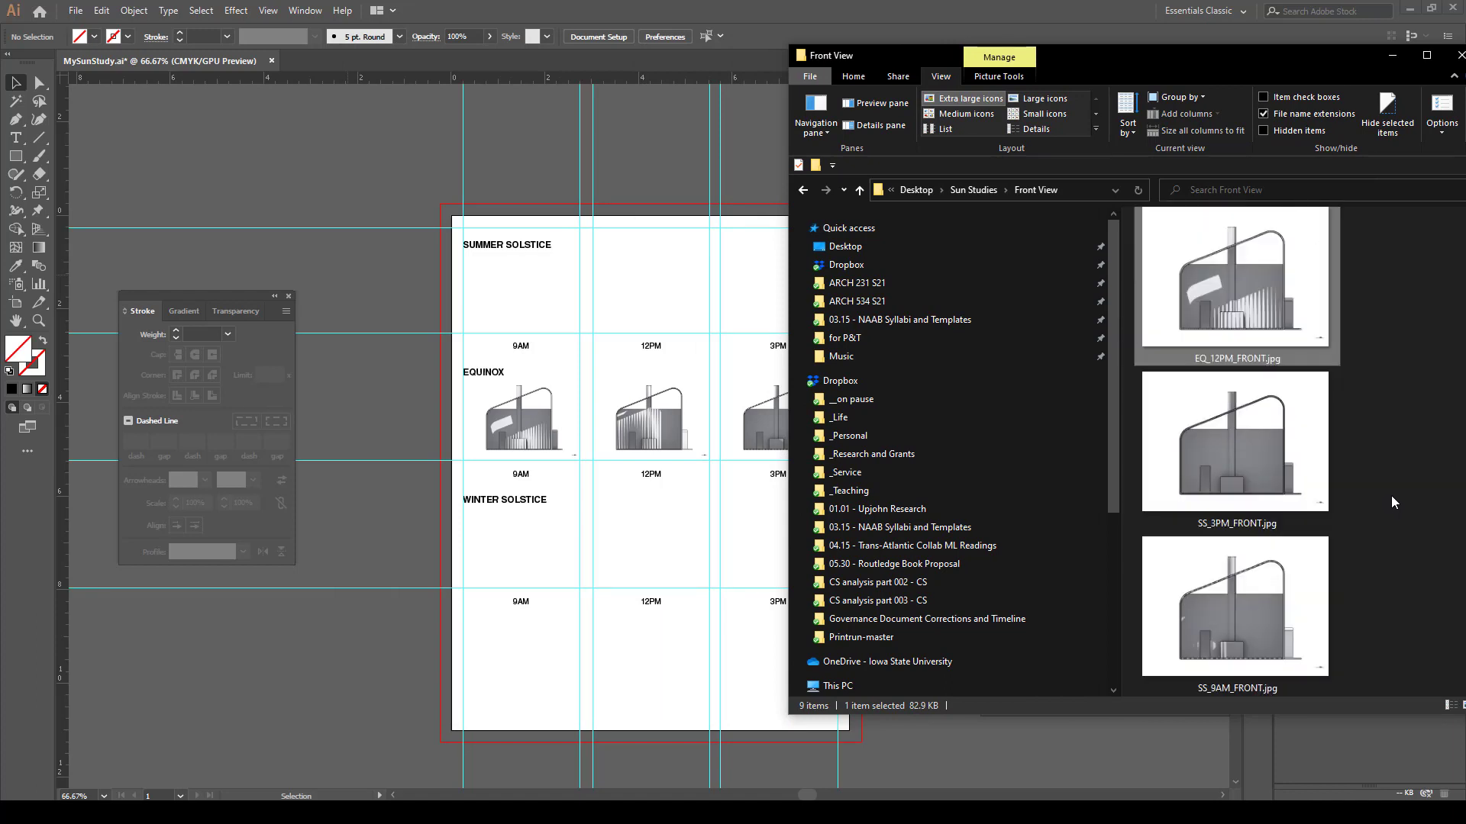
Open SS_3PM_FRONT.jpg from the Front View folder in Illustrator and deselect the image
{"action": "left_click", "coordinate": [1261, 458]}
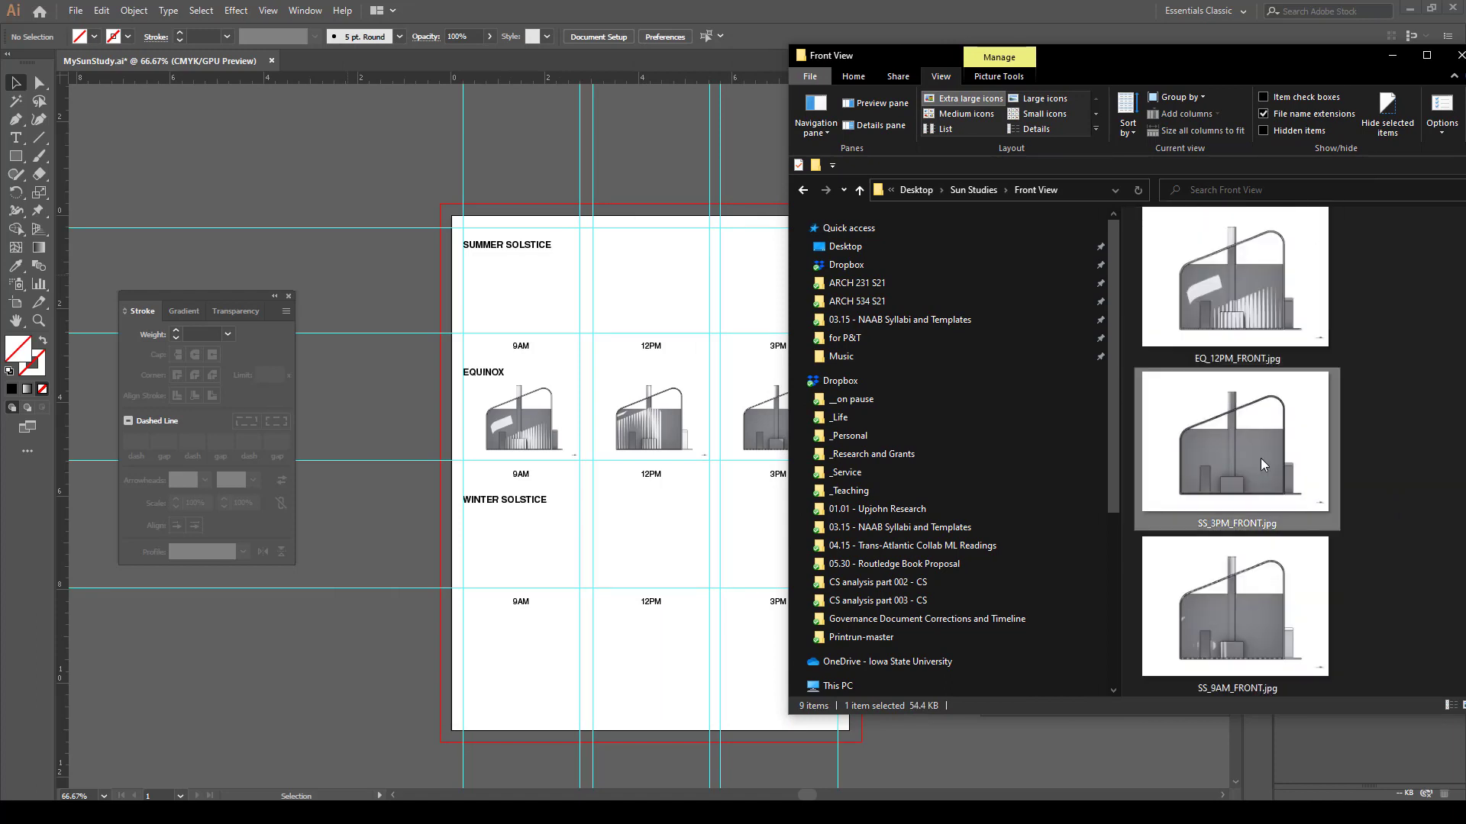
{"action": "mouse_move", "coordinate": [780, 303]}
{"action": "left_mouse_down"}
{"action": "mouse_move", "coordinate": [758, 278]}
{"action": "mouse_move", "coordinate": [766, 304]}
{"action": "left_mouse_up"}
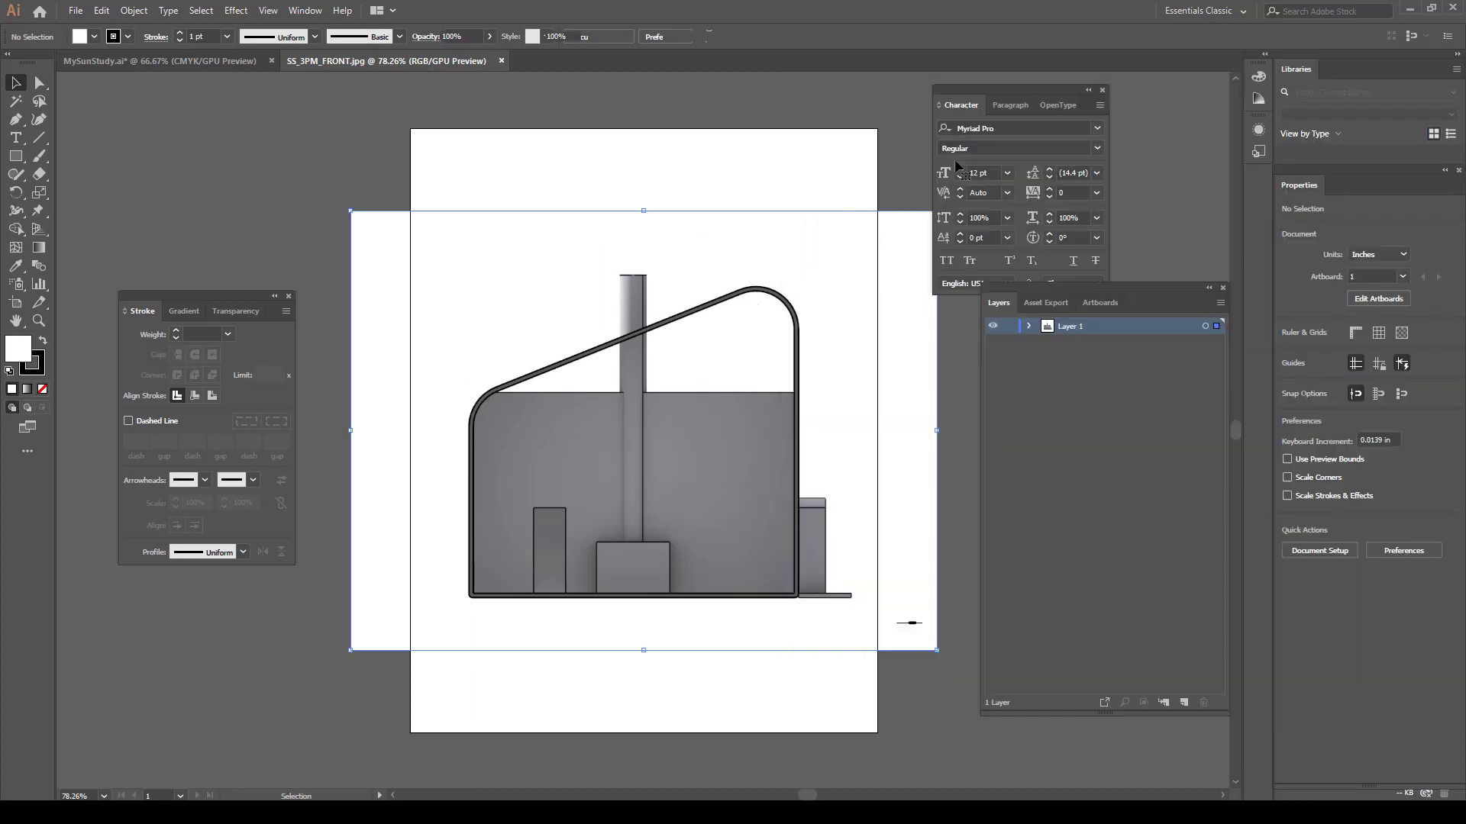
{"action": "left_click", "coordinate": [762, 164]}
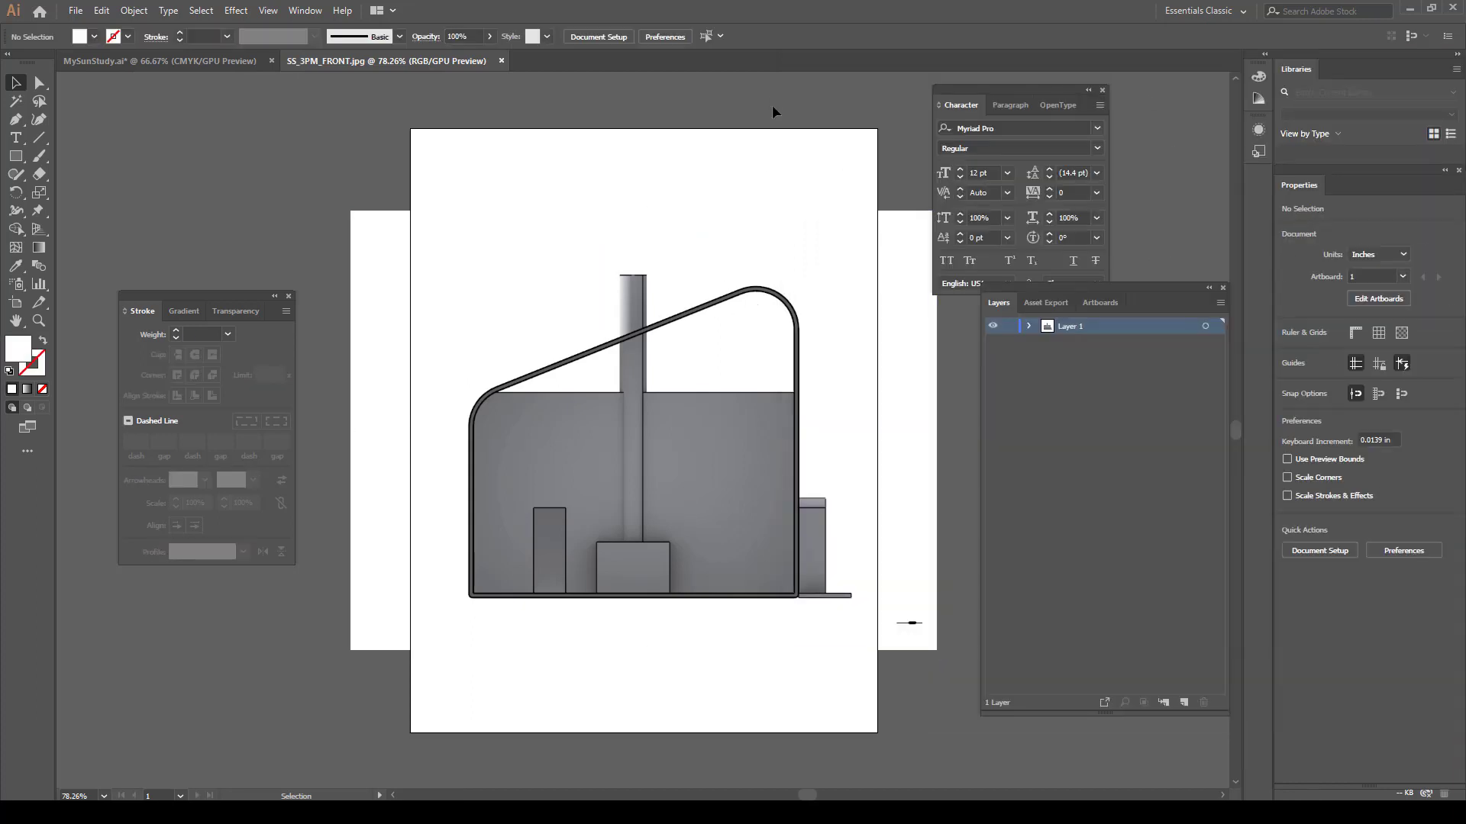
Set the image width in the separately opened SS_3PM_FRONT.jpg document to 2.5 in, and close it without saving
{"action": "left_click", "coordinate": [773, 279]}
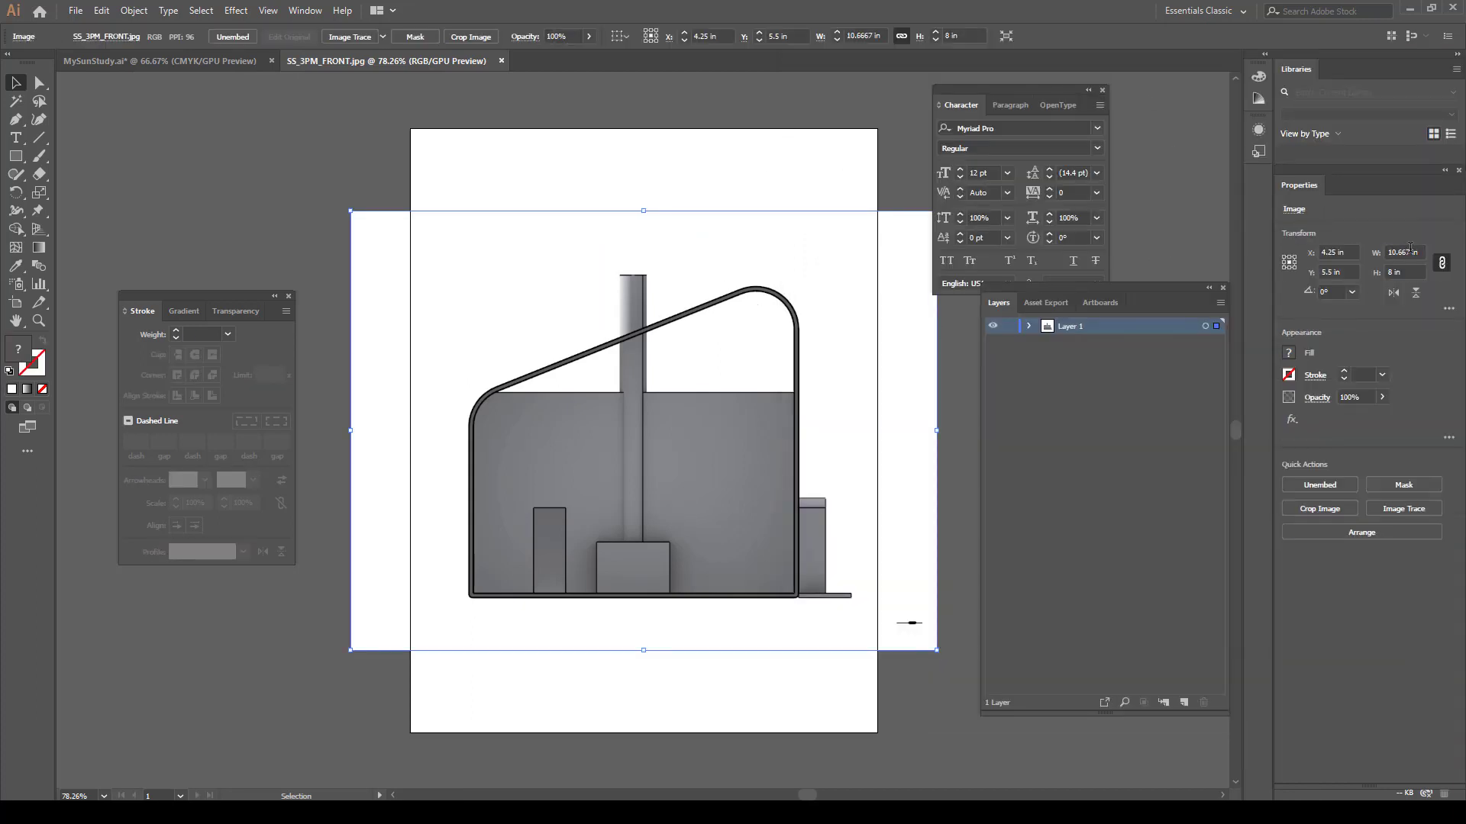
{"action": "left_click", "coordinate": [1419, 252]}
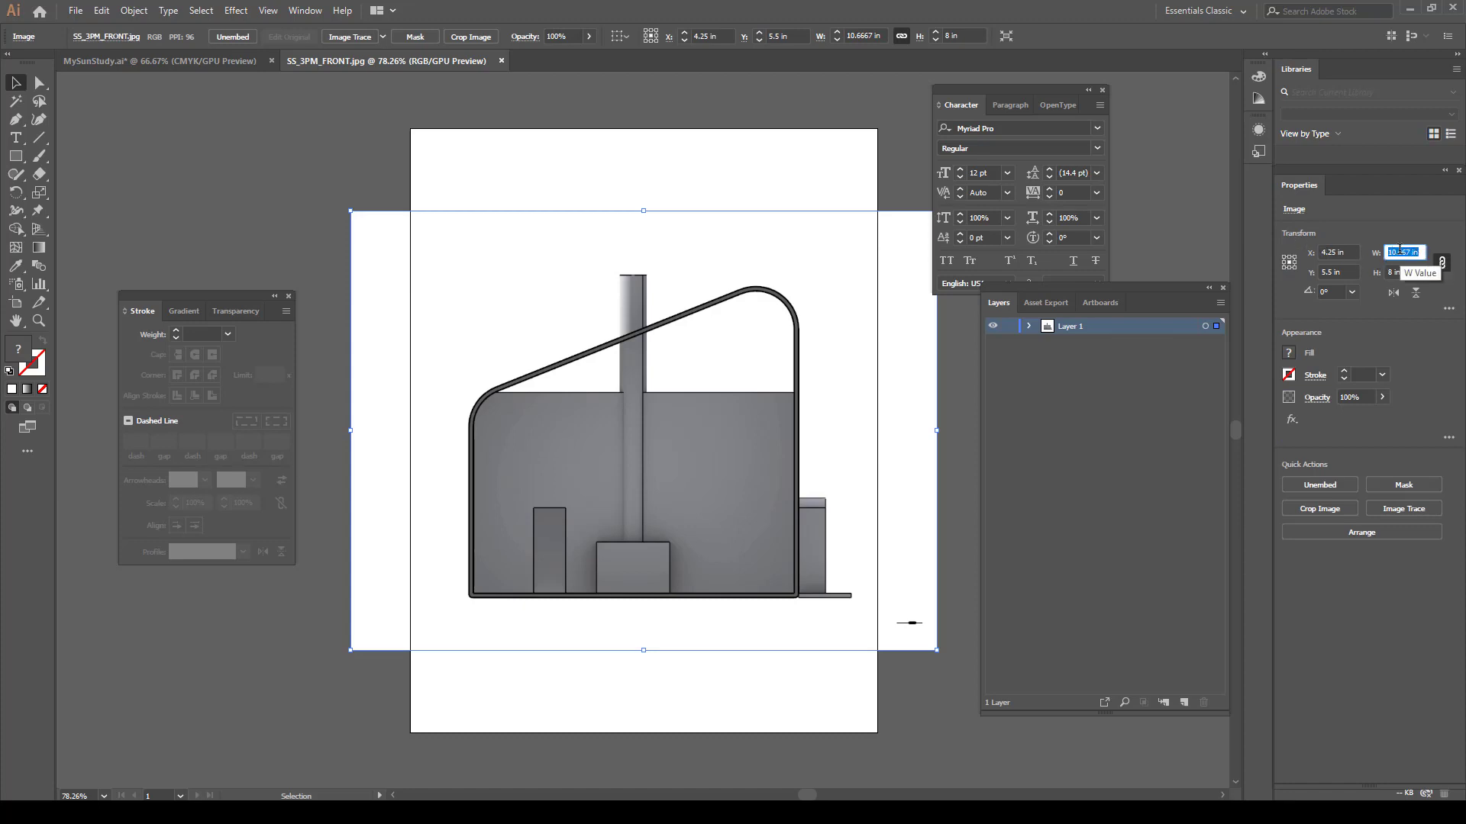
{"action": "type", "text": "2.5"}
{"action": "key", "text": "Return"}
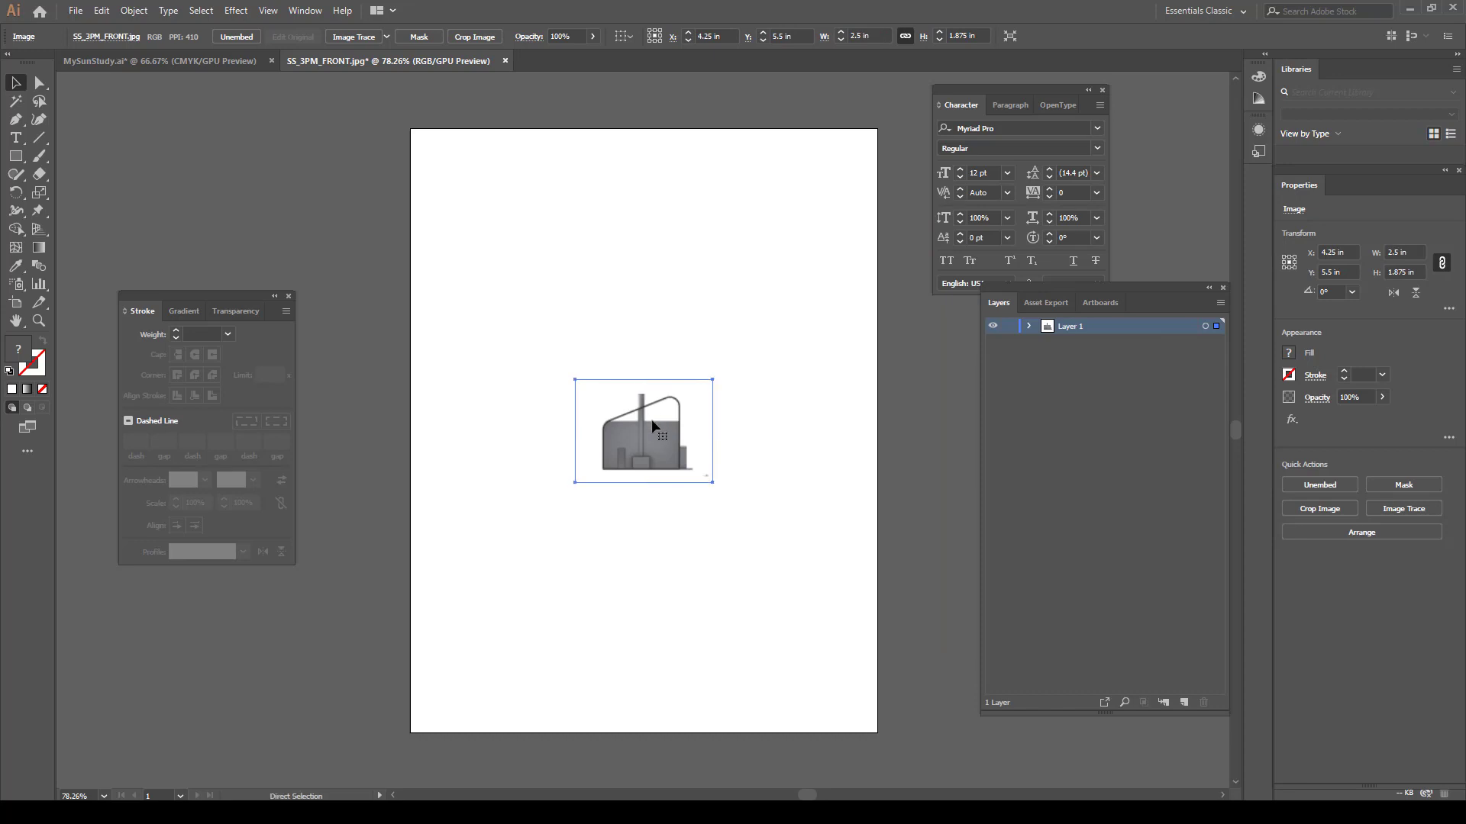
{"action": "left_click", "coordinate": [505, 60]}
{"action": "left_click", "coordinate": [814, 425]}
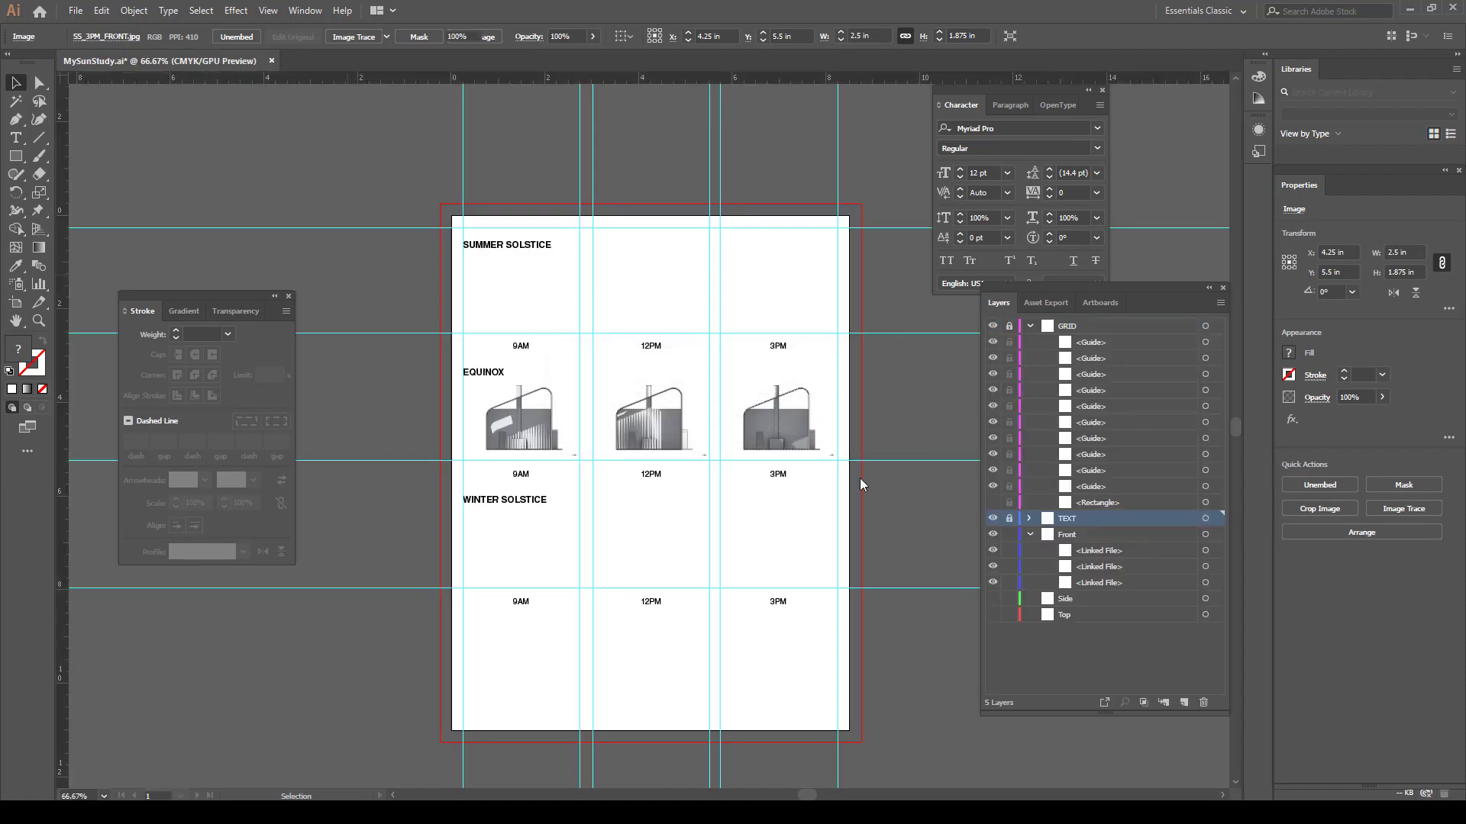
{"action": "left_click", "coordinate": [860, 484]}
Try to place SS_3PM_FRONT.jpg from the Front View folder in File Explorer, and delete the image from its separate document
{"action": "key", "text": "alt+Tab"}
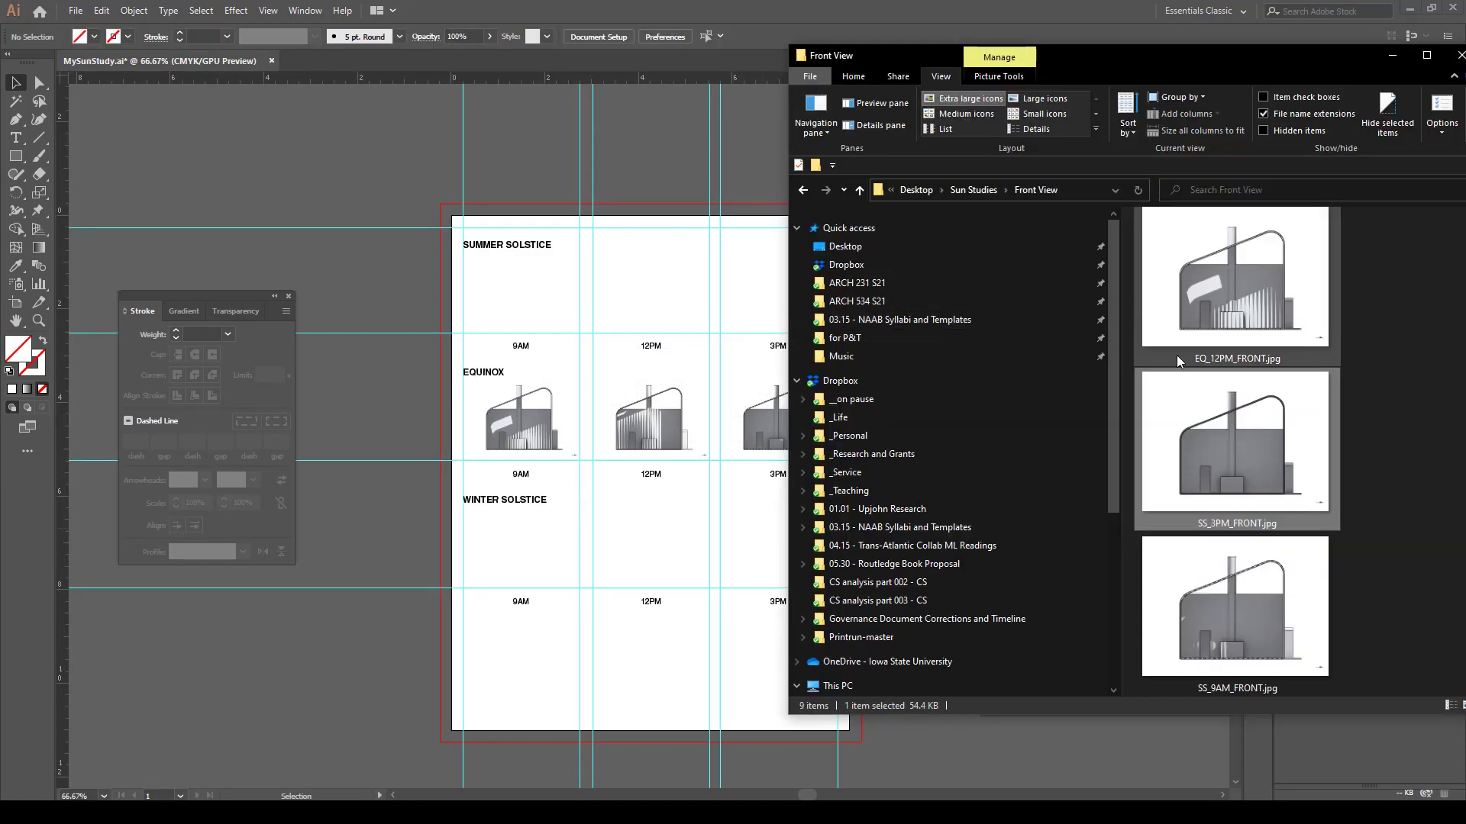
{"action": "left_click_drag", "start_coordinate": [1179, 441], "coordinate": [648, 298]}
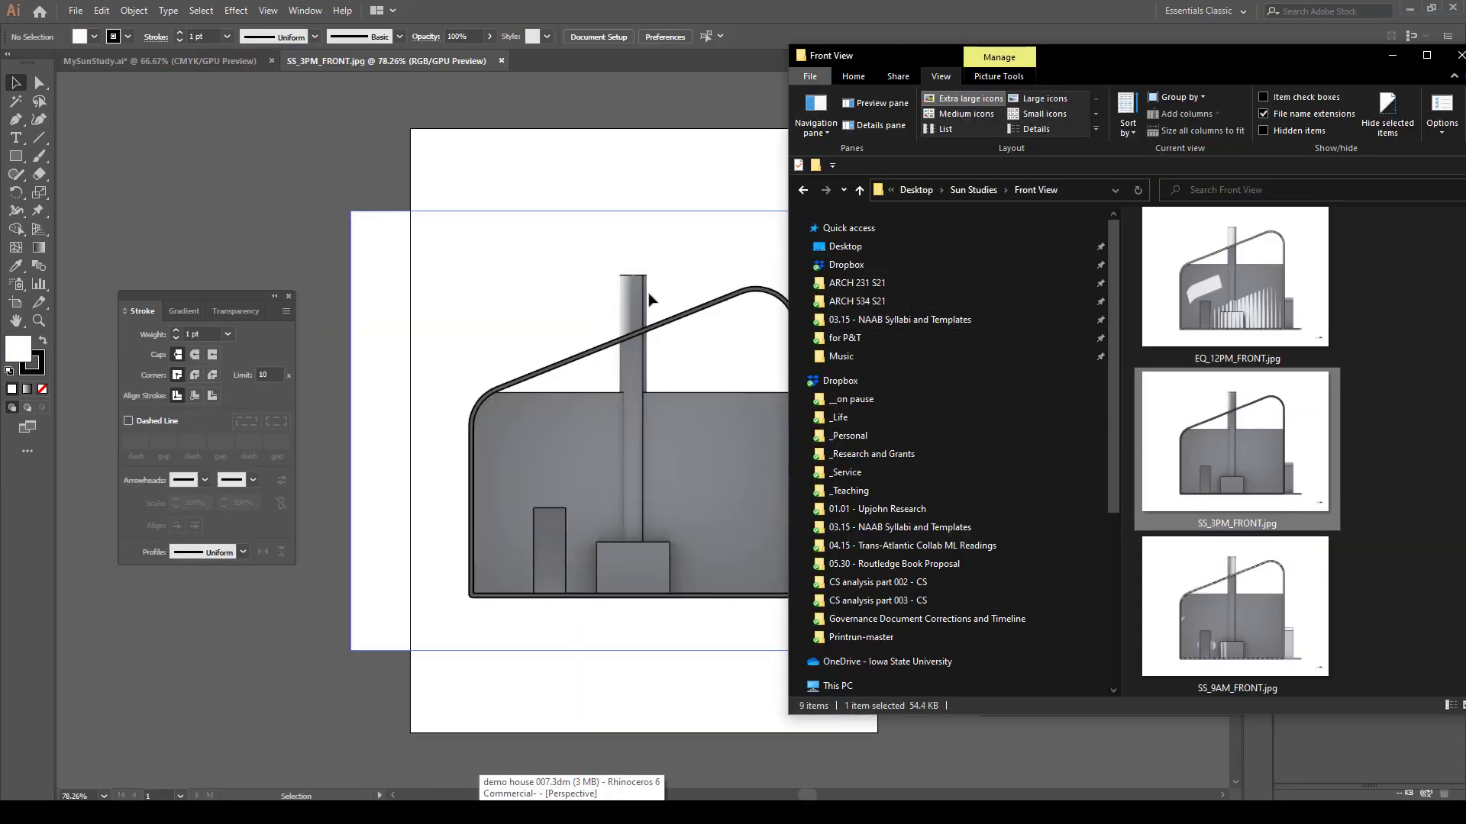
{"action": "left_click", "coordinate": [574, 214]}
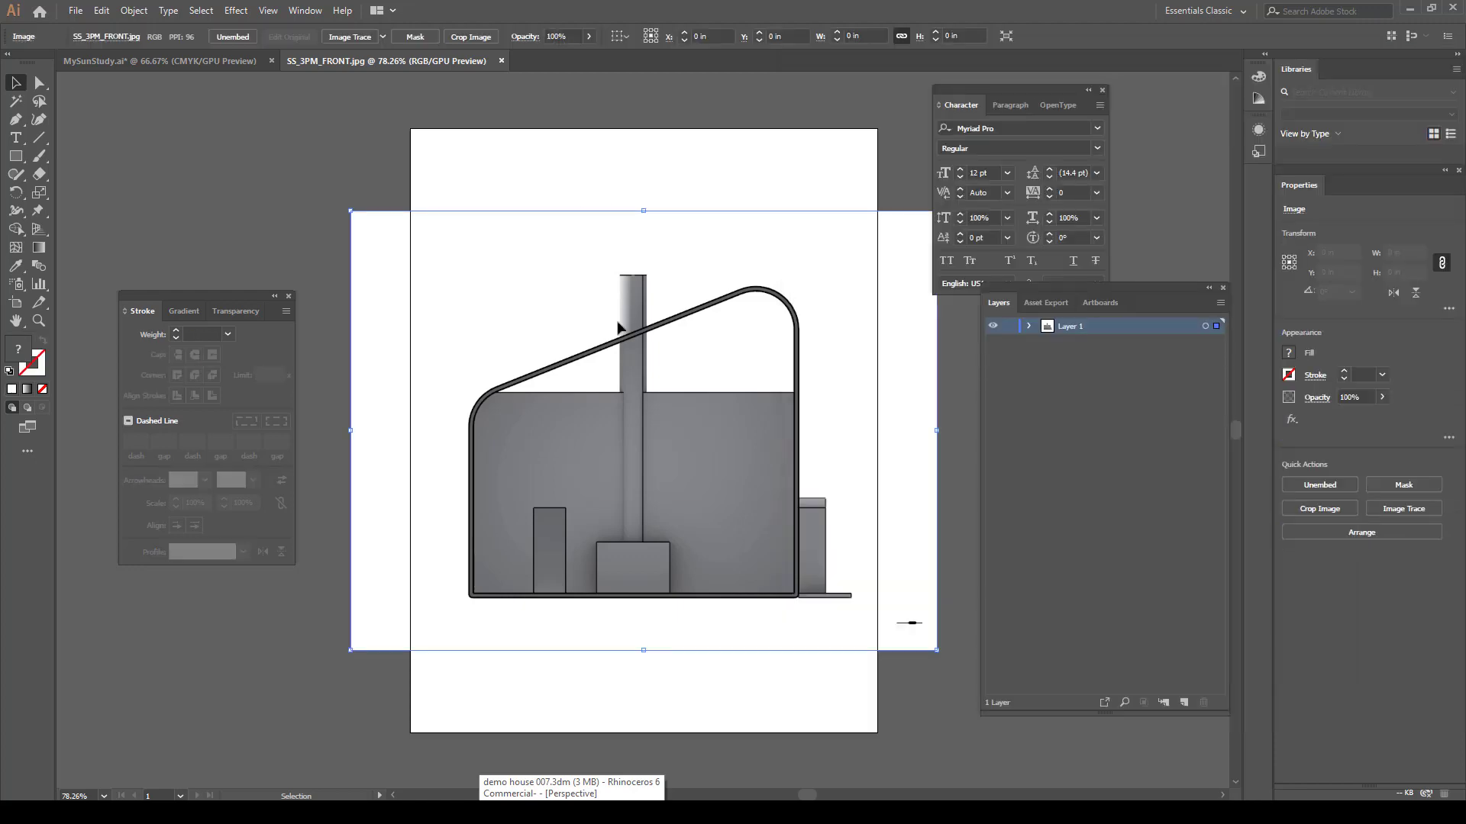
{"action": "key", "text": "Delete"}
Copy SS_3PM_FRONT.jpg in File Explorer, try to paste it into MySunStudy.ai, and decline continuing the place operation
{"action": "key", "text": "alt+Tab"}
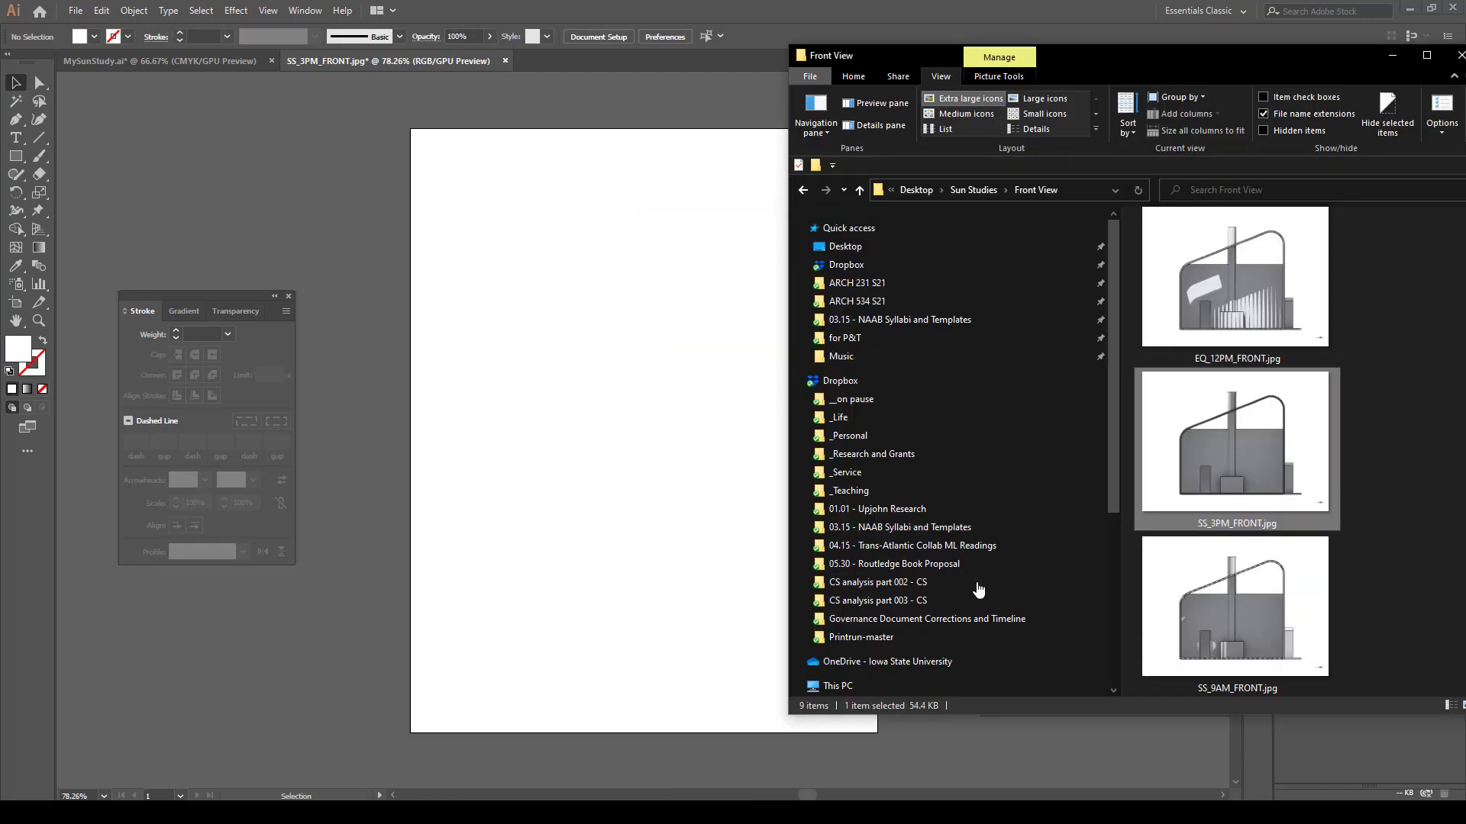
{"action": "right_click", "coordinate": [1222, 428]}
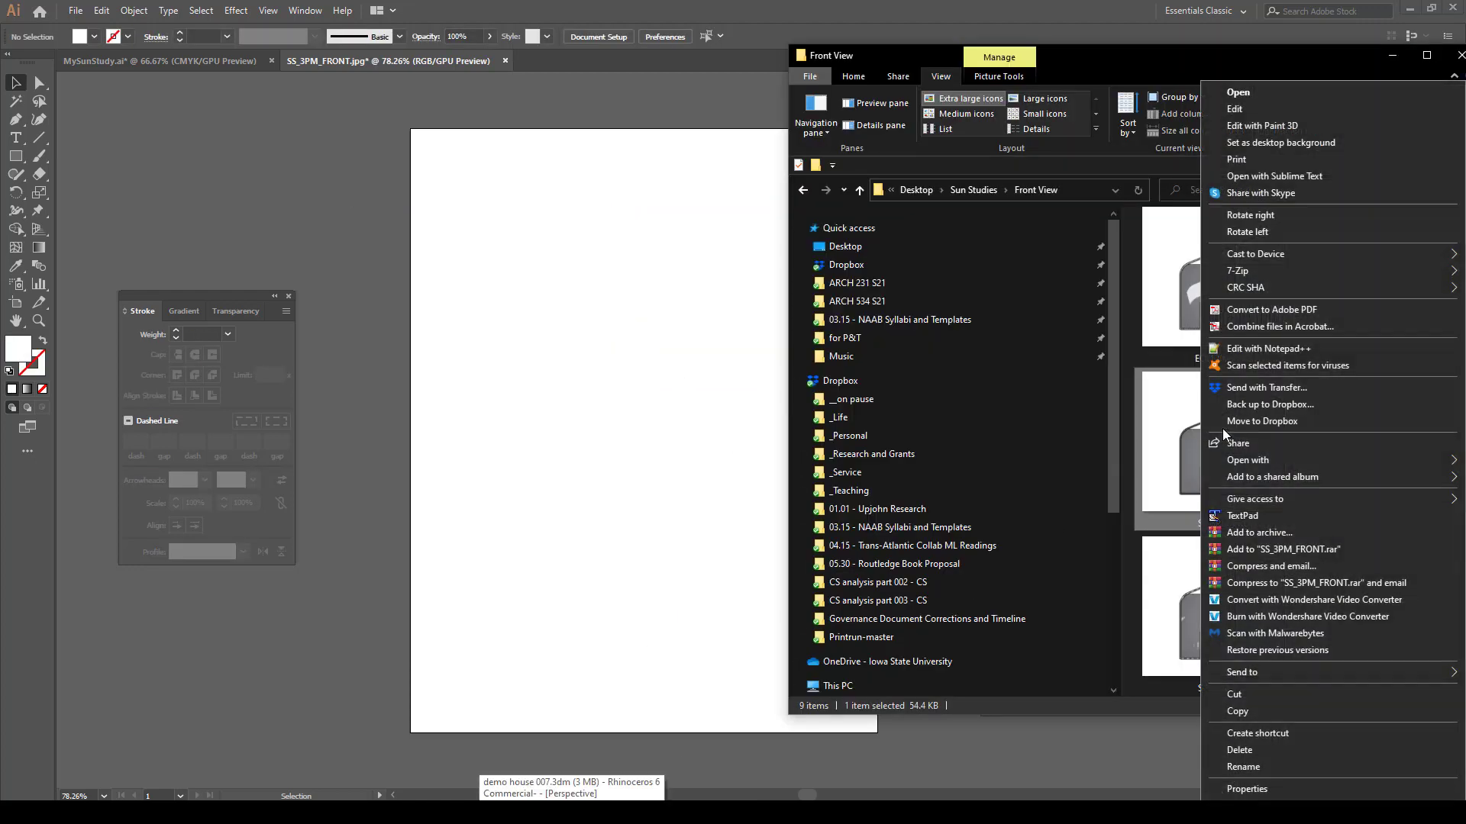
{"action": "left_click", "coordinate": [1258, 716]}
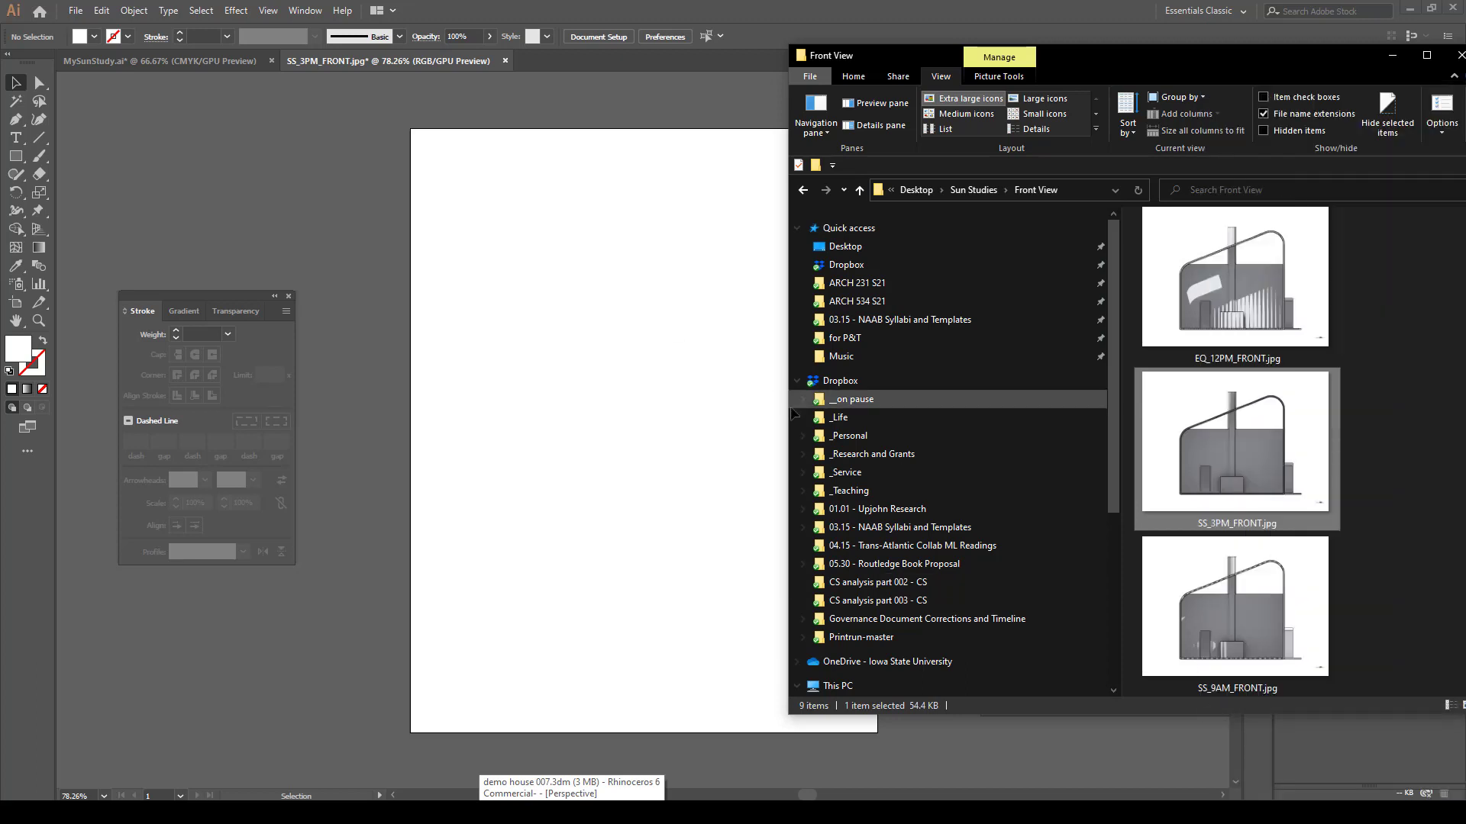
{"action": "left_click", "coordinate": [210, 57]}
{"action": "right_click", "coordinate": [329, 127]}
{"action": "left_click", "coordinate": [282, 114]}
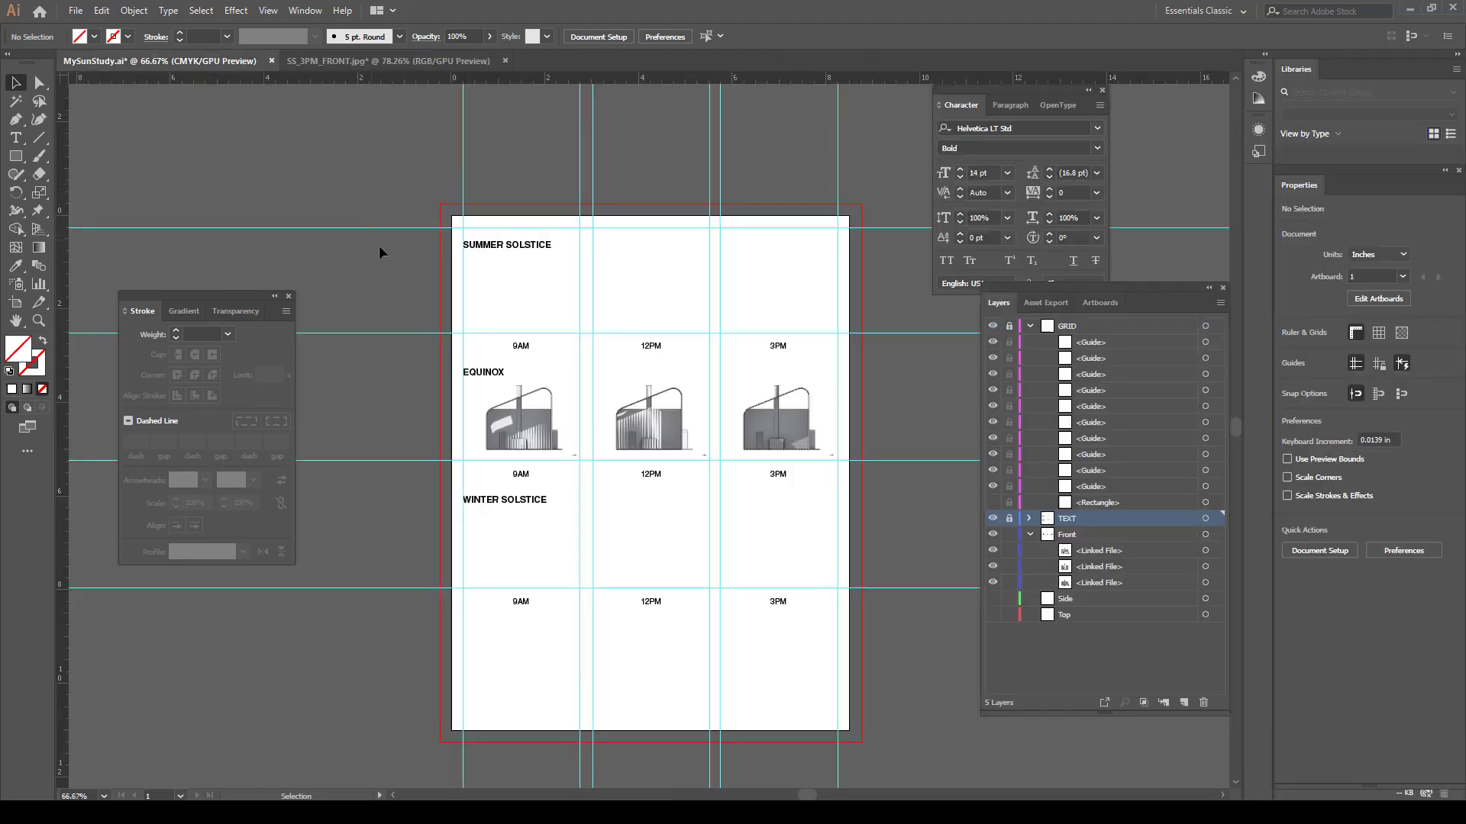
{"action": "key", "text": "ctrl+v"}
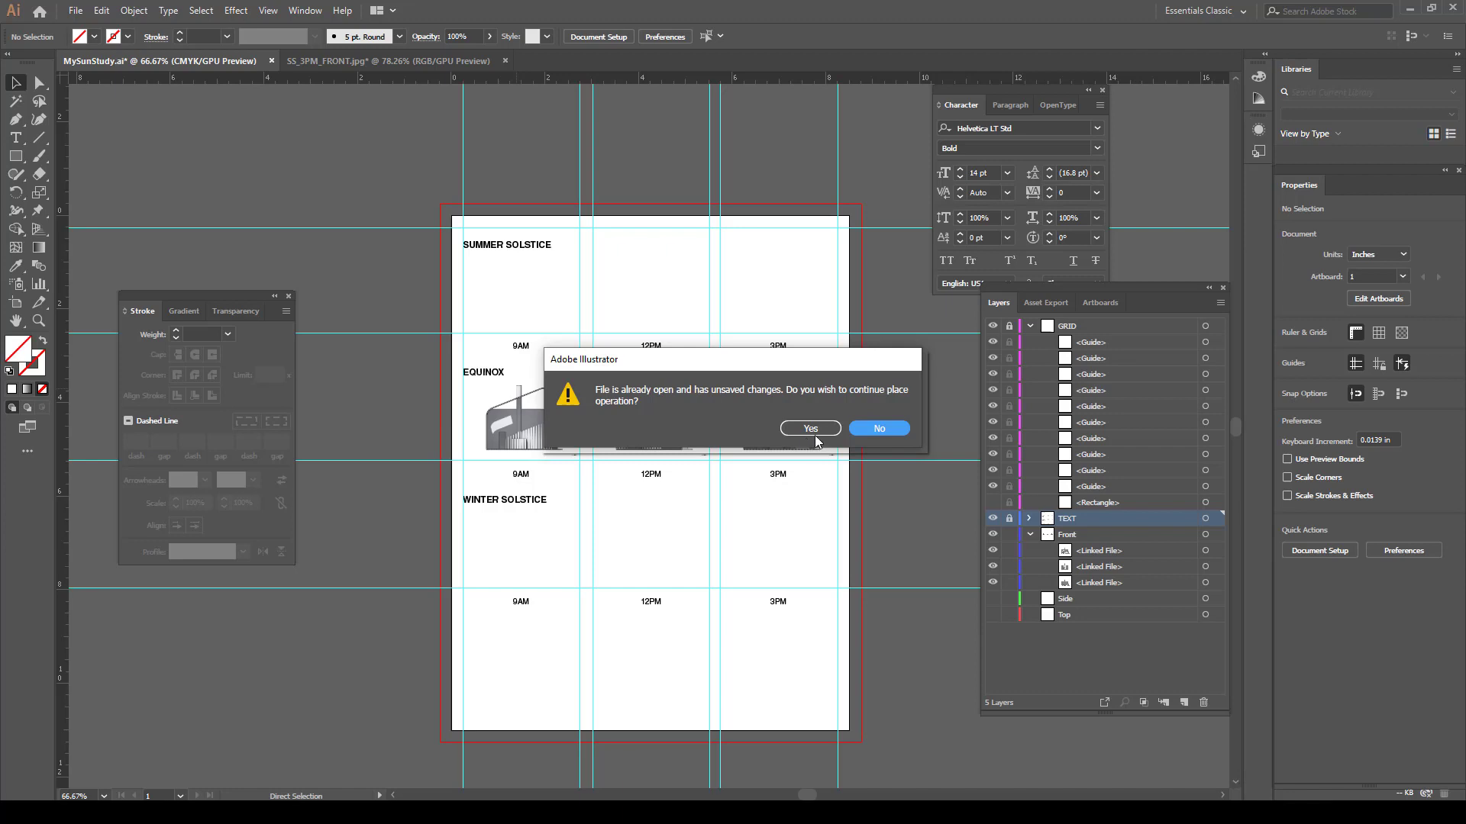
{"action": "left_click", "coordinate": [886, 428]}
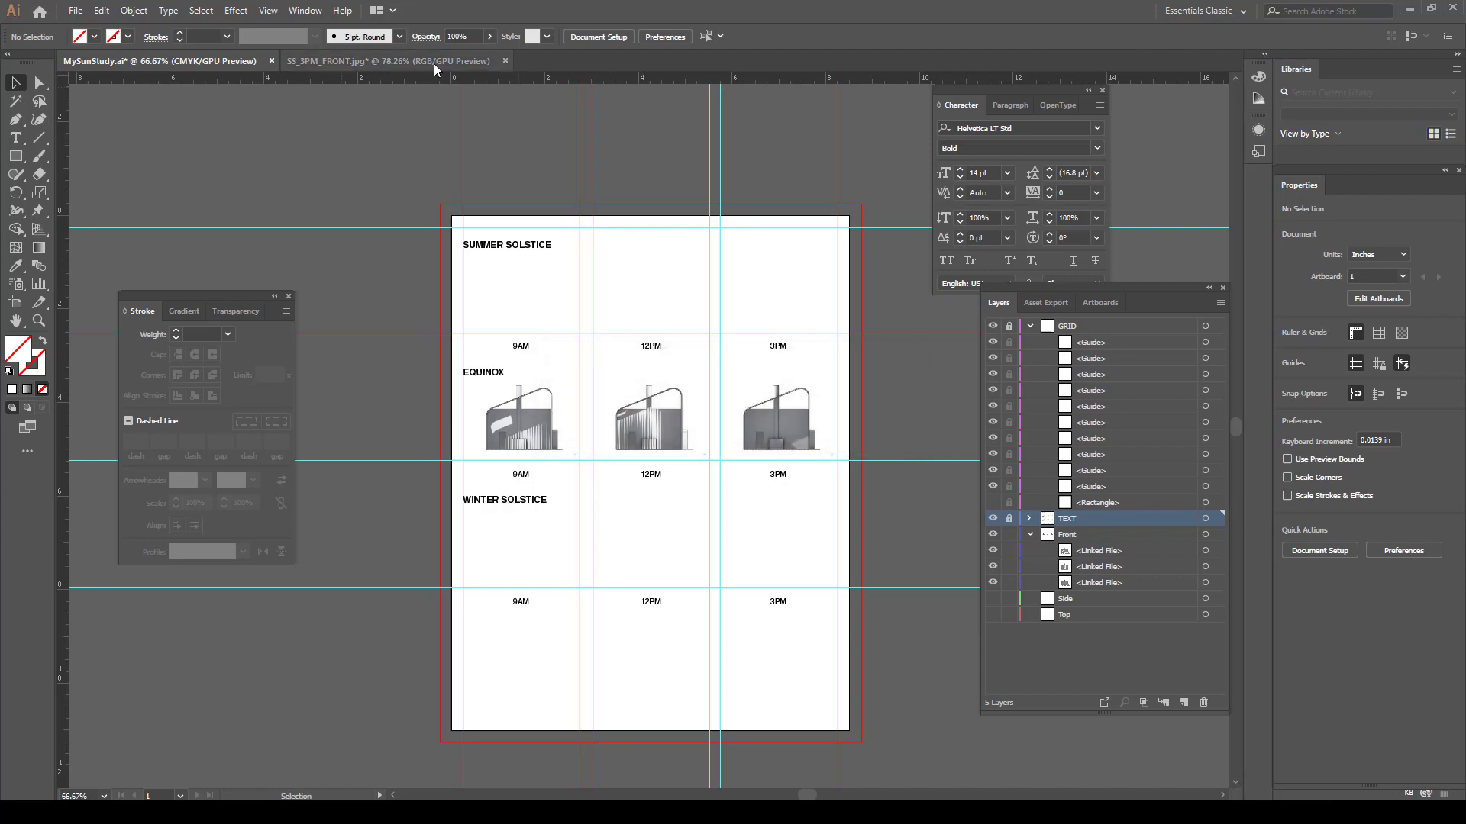
Close the SS_3PM_FRONT.jpg document without saving its changes
{"action": "left_click", "coordinate": [505, 60]}
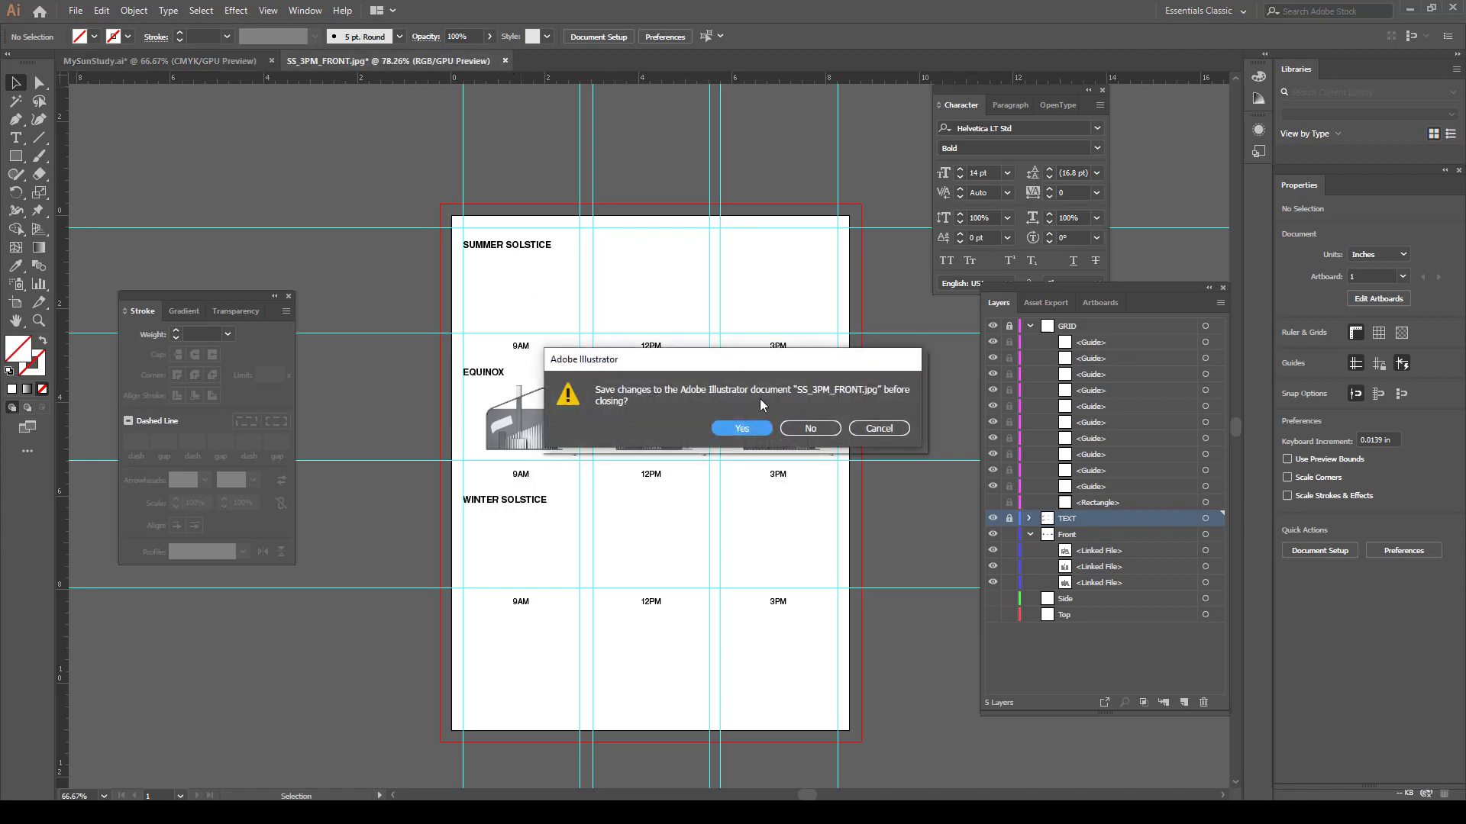
{"action": "left_click", "coordinate": [823, 428]}
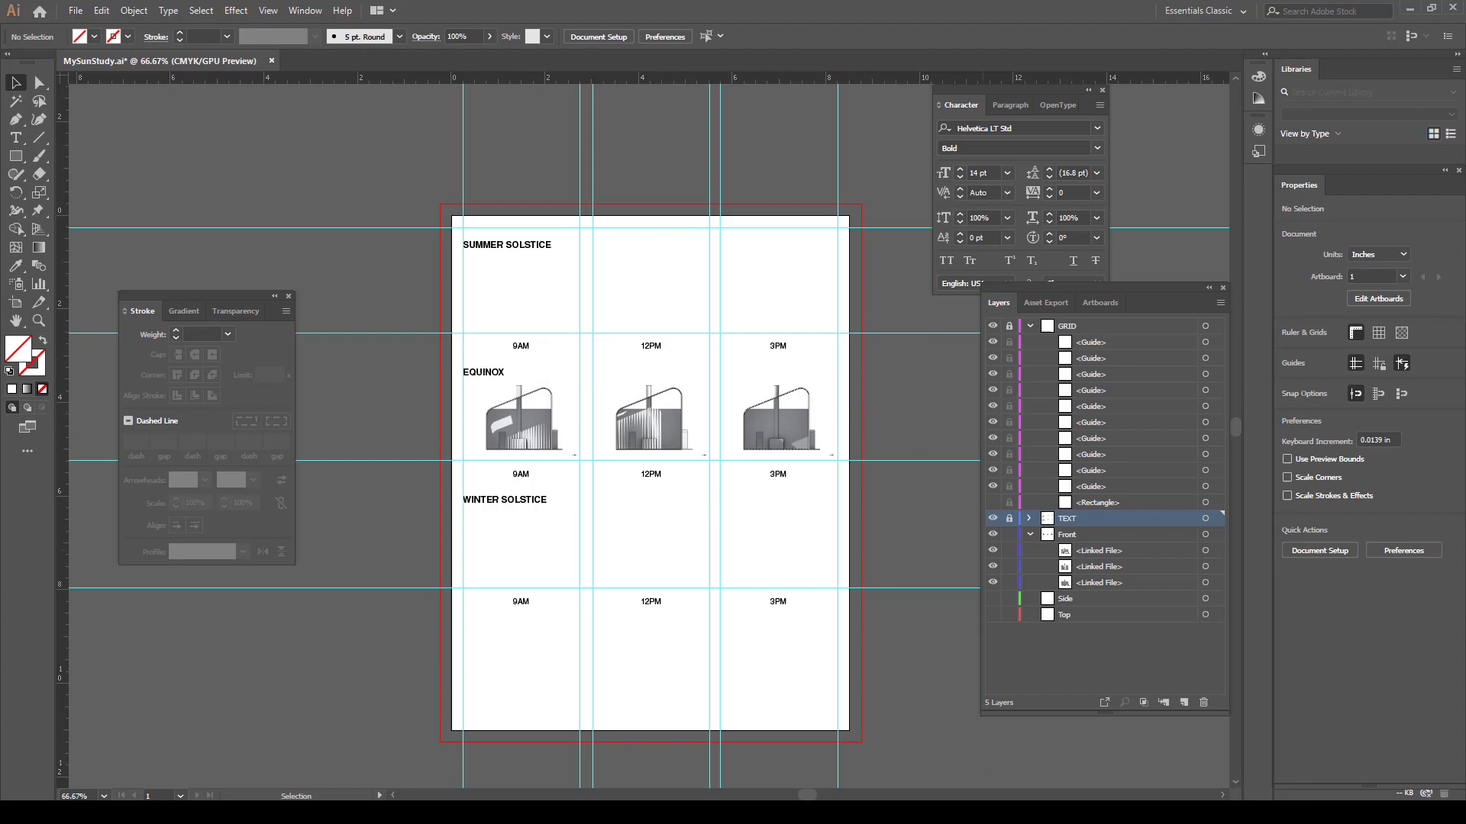
Copy SS_3PM_FRONT.jpg from the Front View folder in File Explorer and paste it into the Front layer of MySunStudy.ai, keeping TEXT locked
{"action": "left_click", "coordinate": [534, 812]}
{"action": "right_click", "coordinate": [1200, 498]}
{"action": "left_click", "coordinate": [1226, 711]}
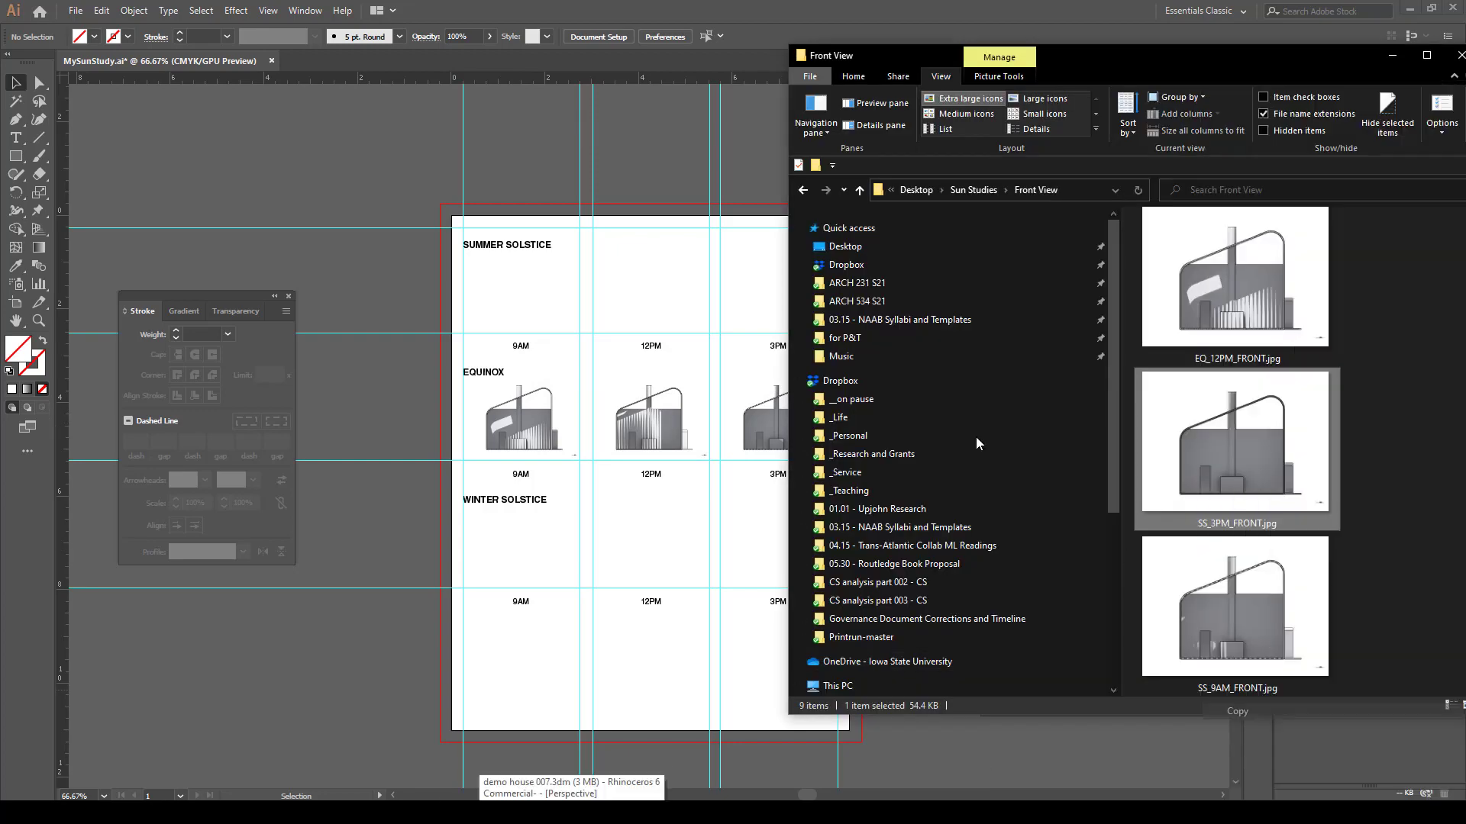
{"action": "left_click", "coordinate": [543, 158]}
{"action": "key", "text": "ctrl+v"}
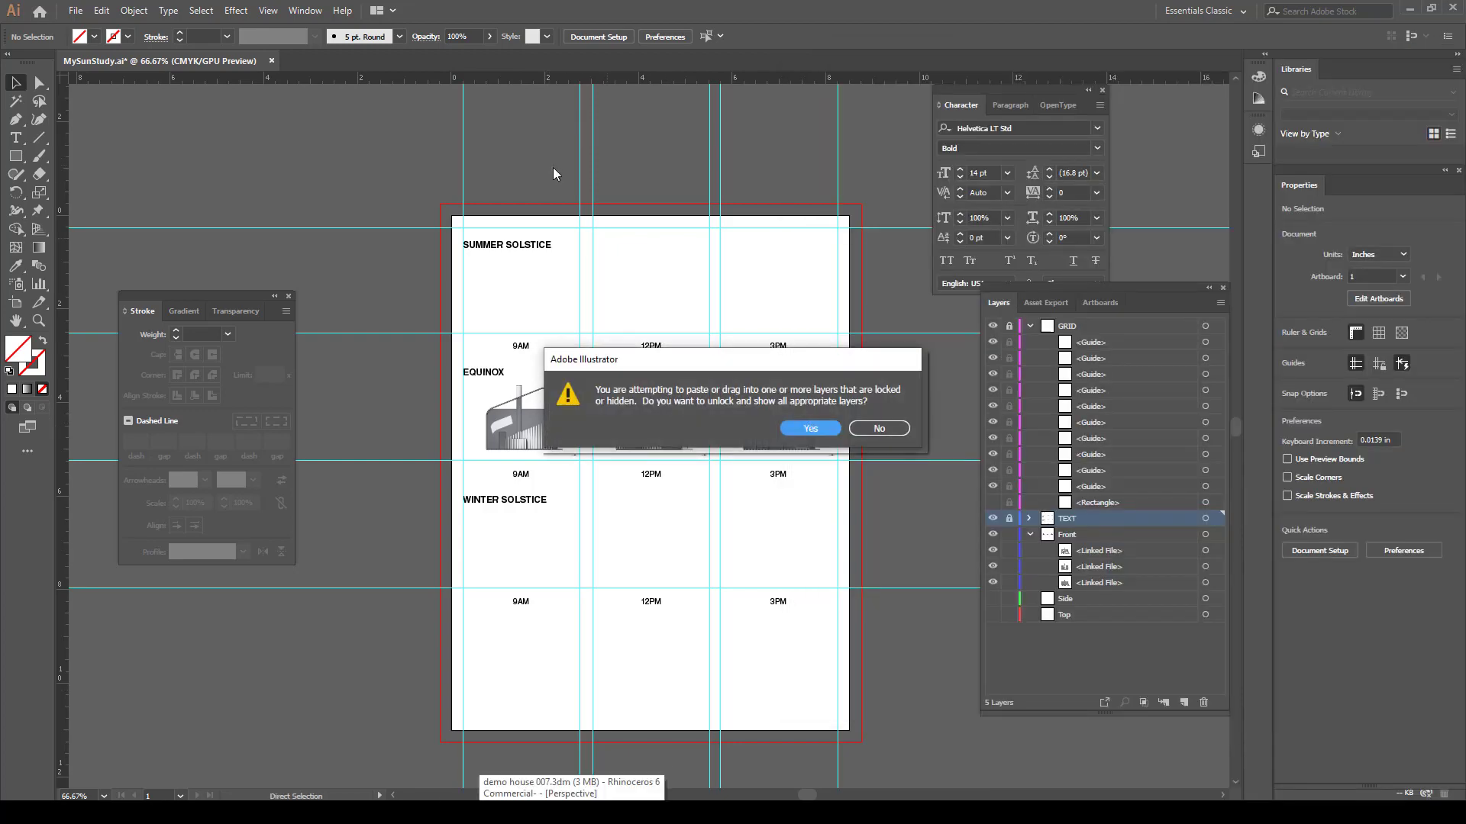
{"action": "left_click", "coordinate": [879, 429]}
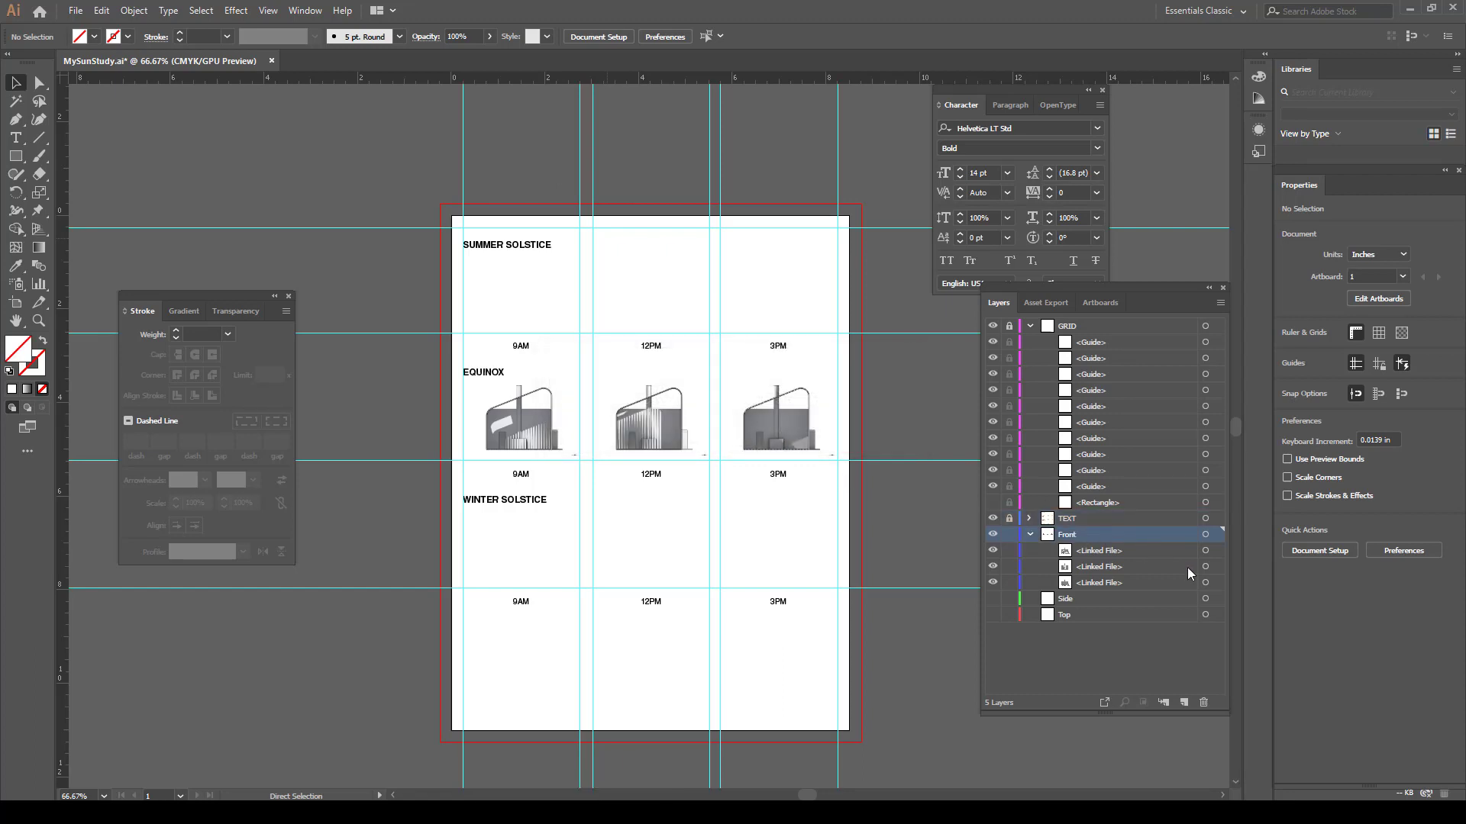
{"action": "key", "text": "ctrl+v"}
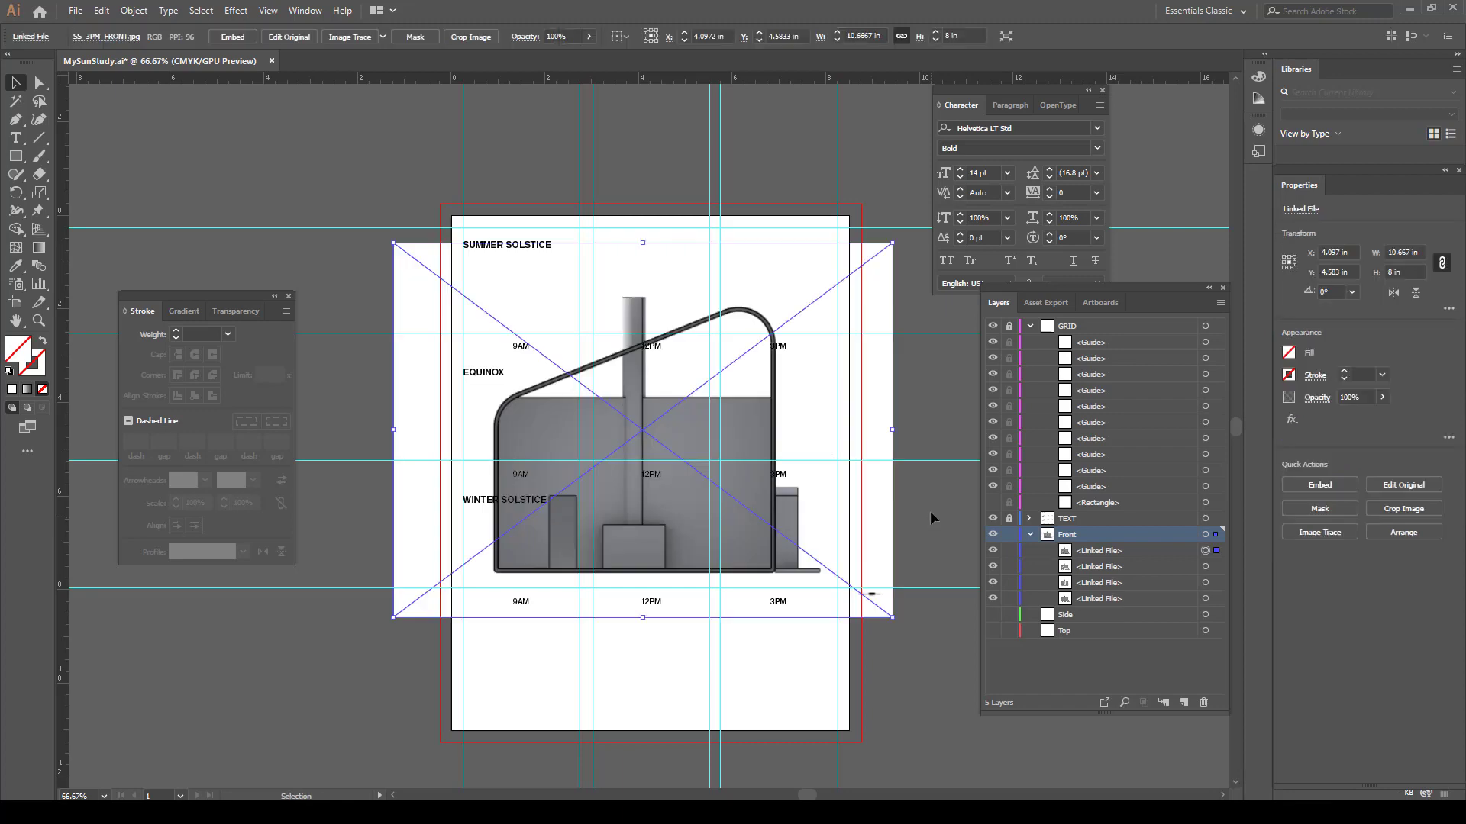
Set the pasted image's width to 2.5 in and snap it into the Summer Solstice 3PM grid cell
{"action": "triple_click", "coordinate": [1419, 252]}
{"action": "type", "text": "2.5"}
{"action": "key", "text": "Return"}
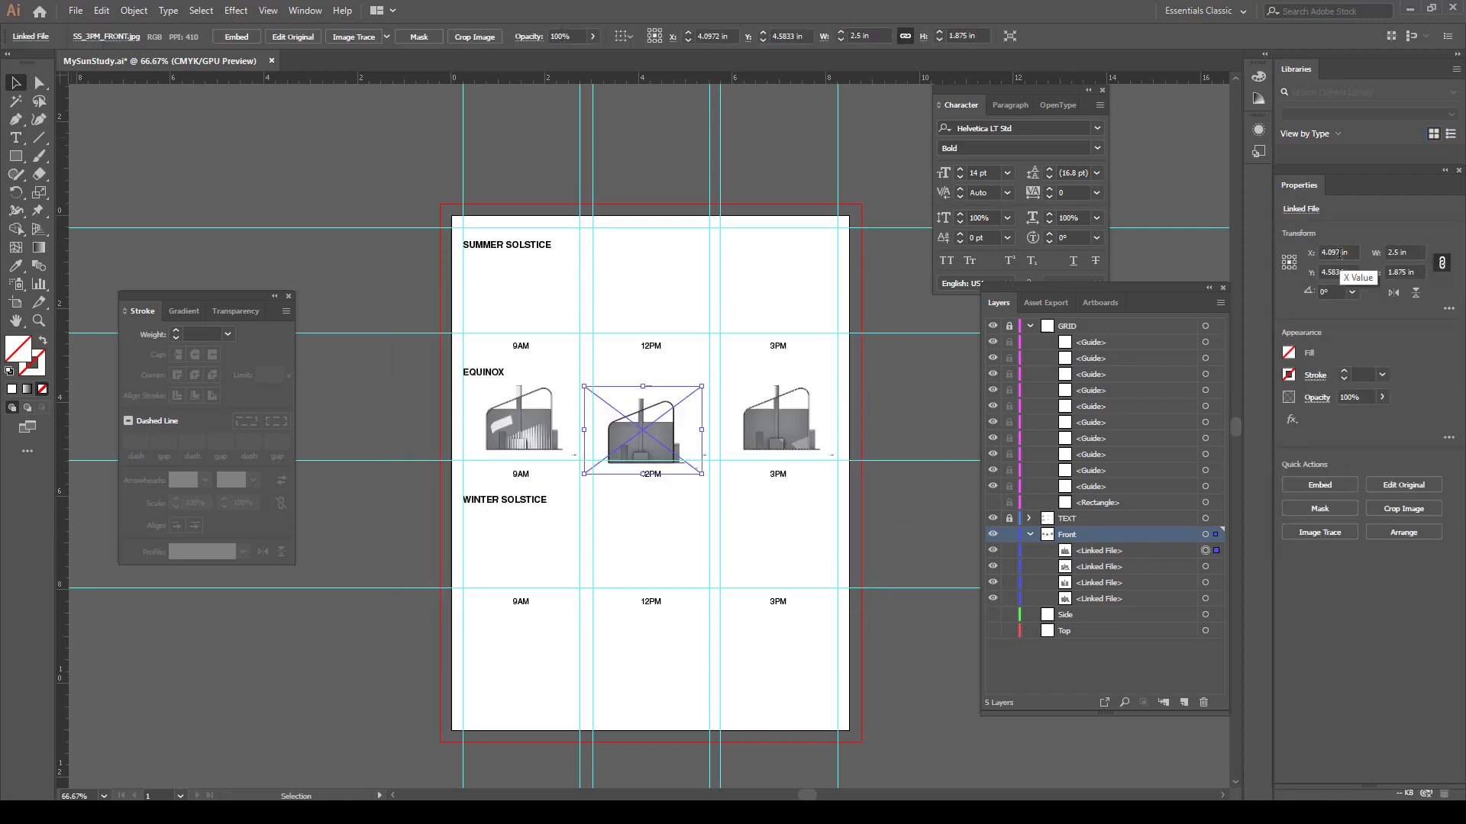
{"action": "left_click_drag", "start_coordinate": [659, 430], "coordinate": [790, 283]}
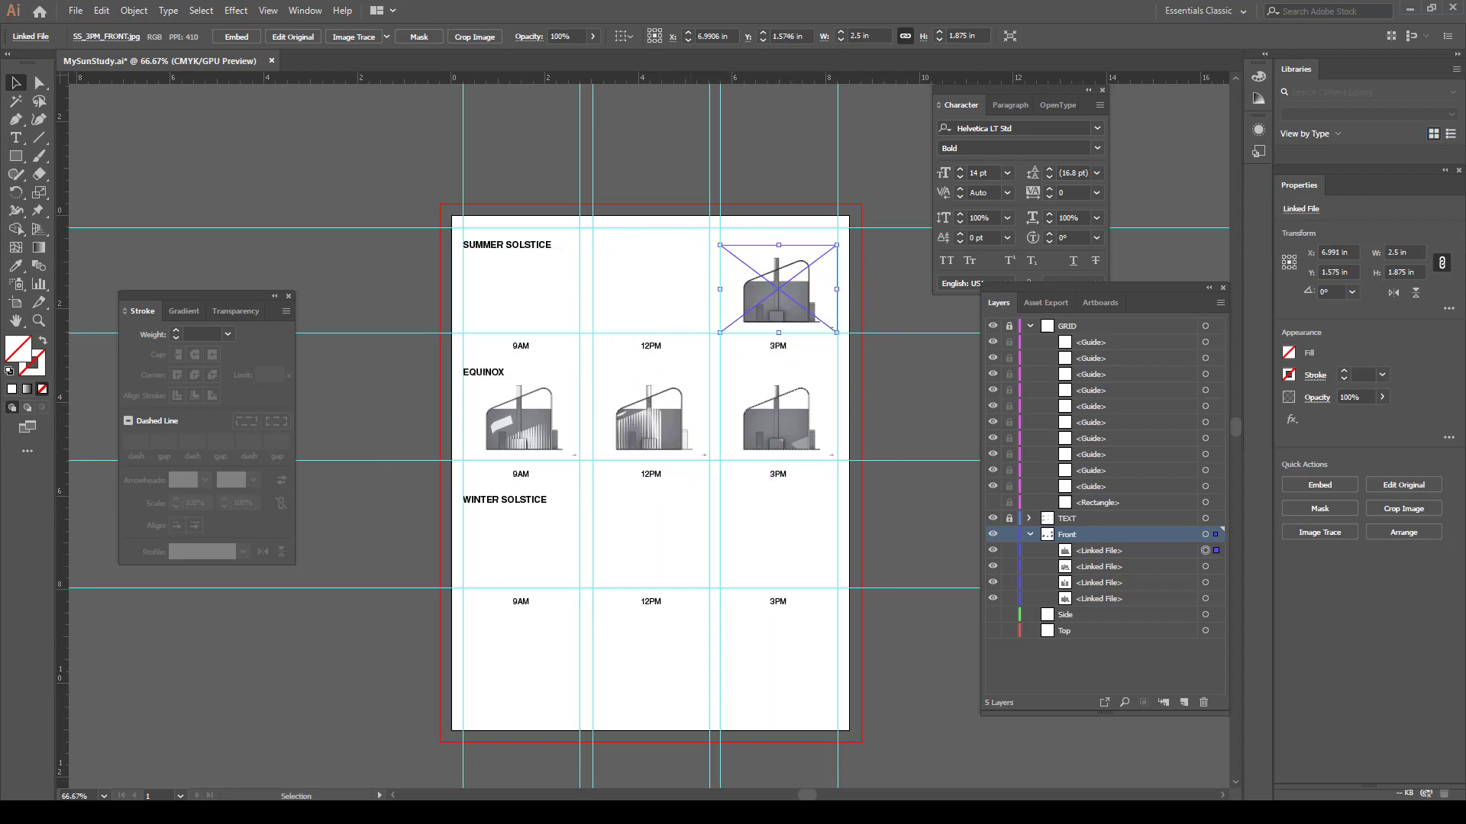
Place SS_9AM_FRONT.jpg from the Front View folder in File Explorer onto the Front layer of the Illustrator page
{"action": "left_click", "coordinate": [537, 812]}
{"action": "scroll", "coordinate": [1399, 536], "scroll_direction": "down", "scroll_amount": 1}
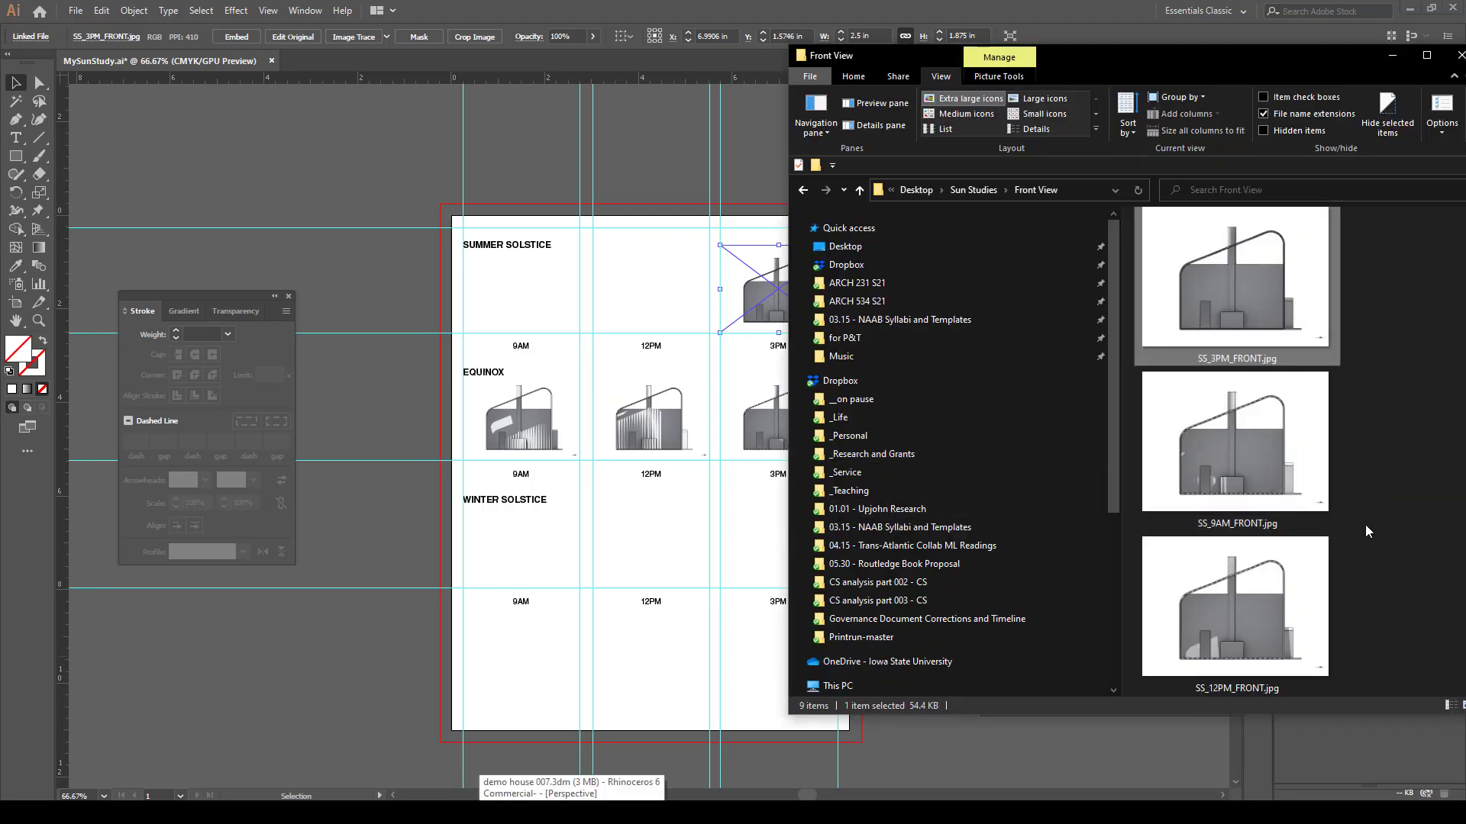
{"action": "left_click", "coordinate": [1264, 461]}
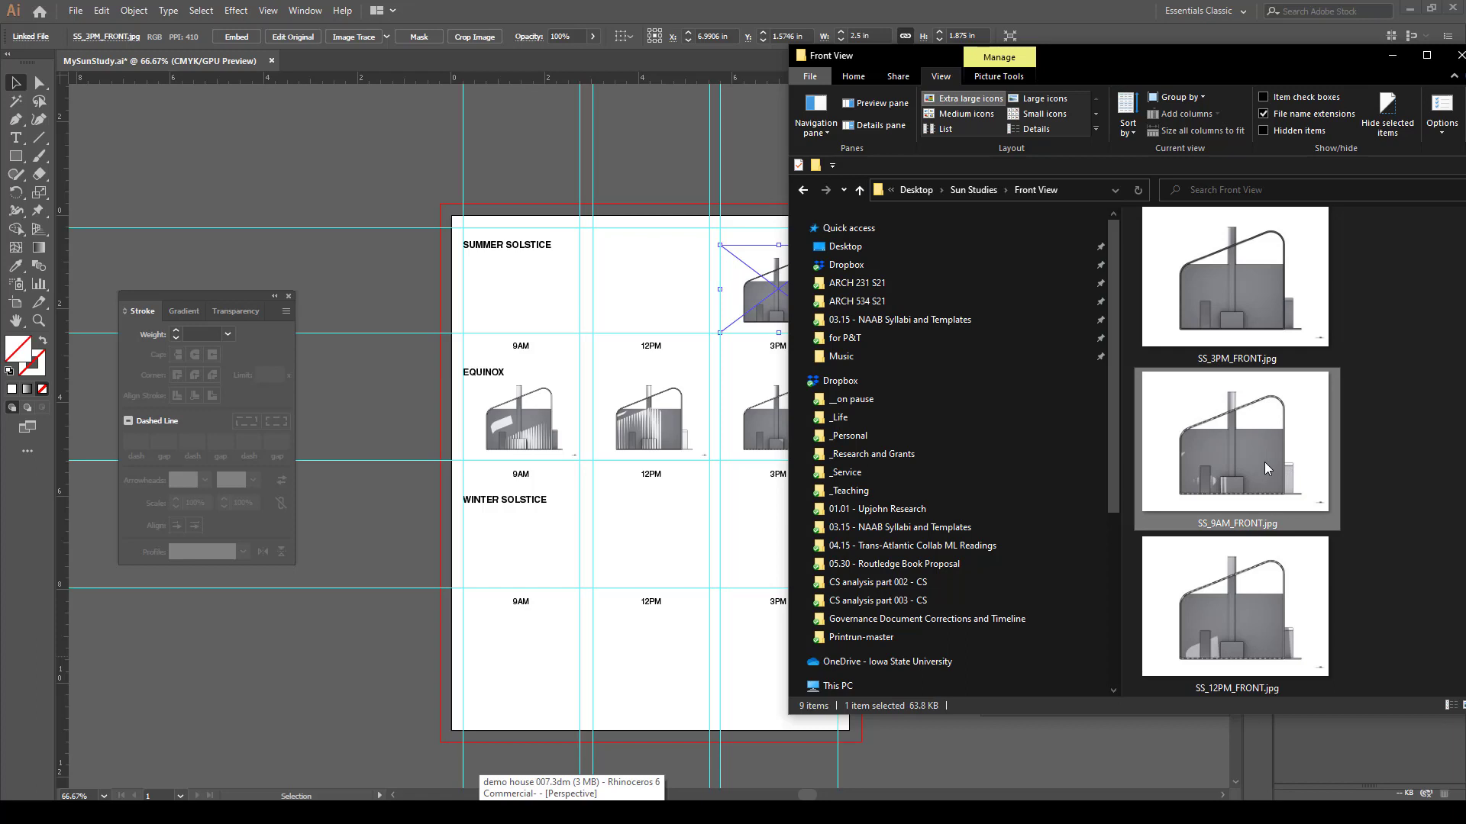
{"action": "left_click_drag", "start_coordinate": [1264, 462], "coordinate": [345, 165]}
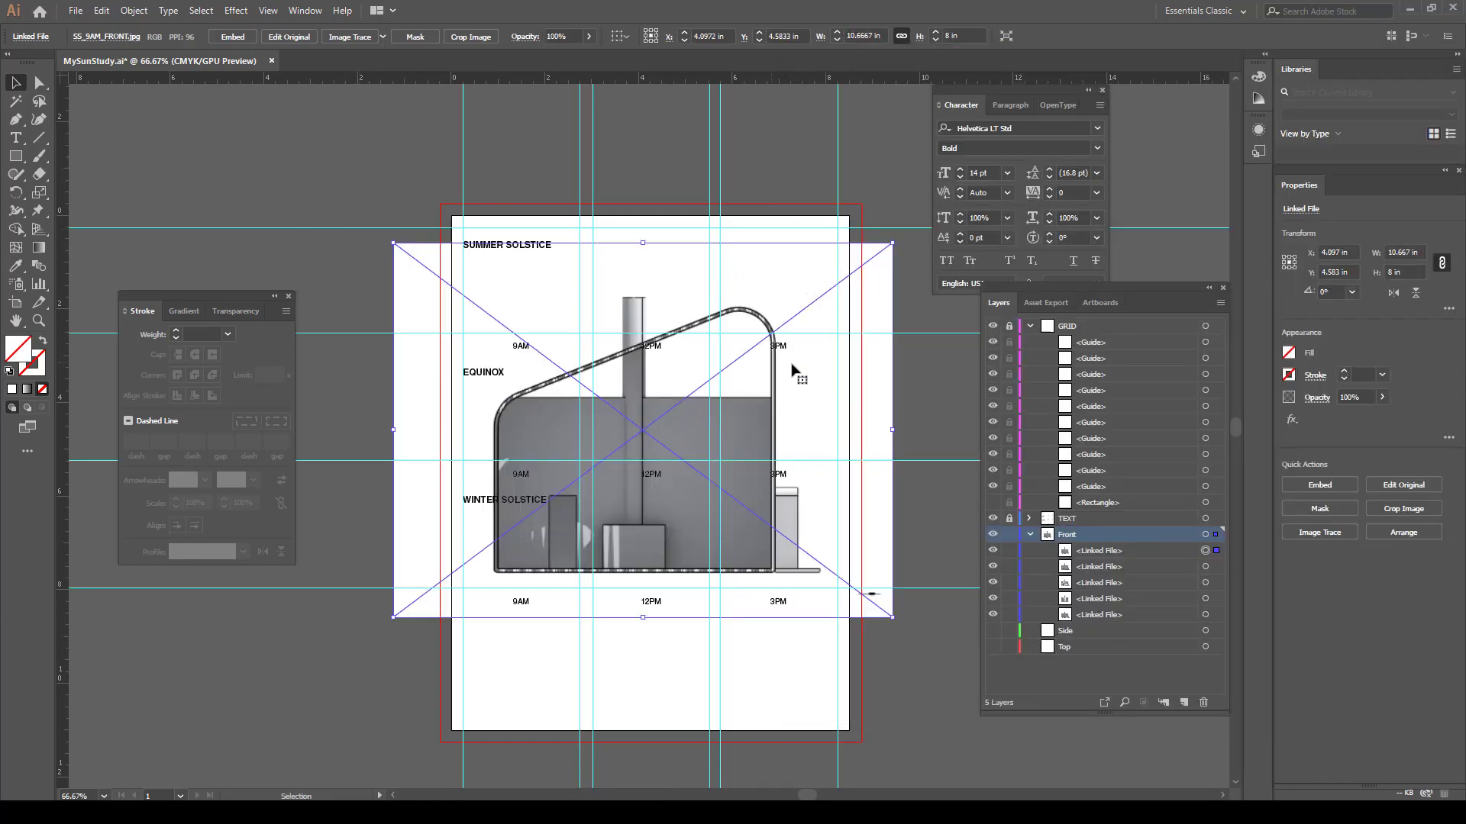
Set the SS_9AM_FRONT.jpg image's width to 2.5 in and snap it into the Summer Solstice 9AM grid cell
{"action": "left_click", "coordinate": [1409, 252]}
{"action": "type", "text": "2.5"}
{"action": "key", "text": "Return"}
{"action": "left_click_drag", "start_coordinate": [636, 416], "coordinate": [523, 272]}
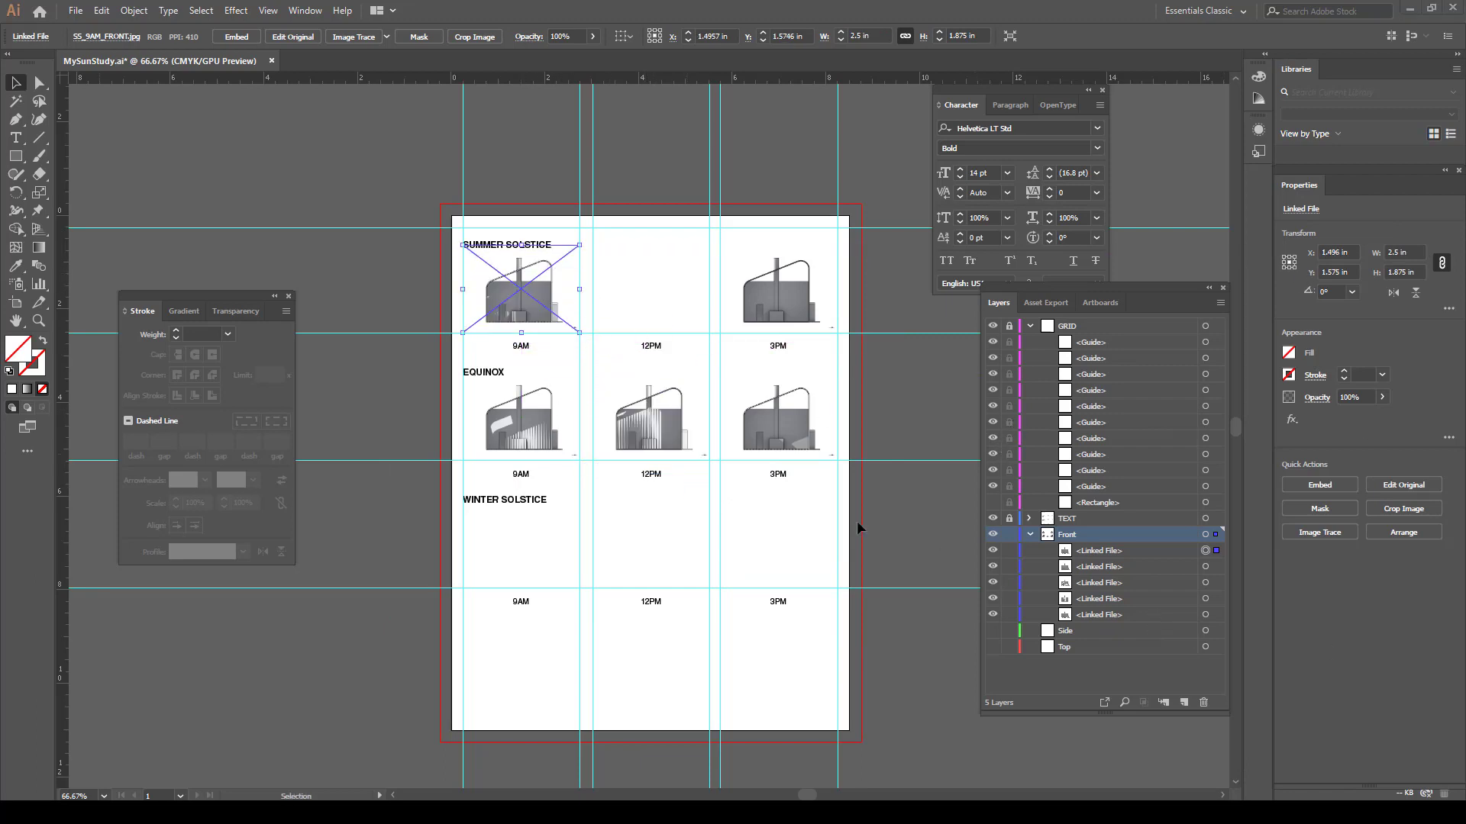
Place SS_12PM_FRONT.jpg from the Front View folder in File Explorer onto the Front layer of the Illustrator page
{"action": "left_click", "coordinate": [650, 813]}
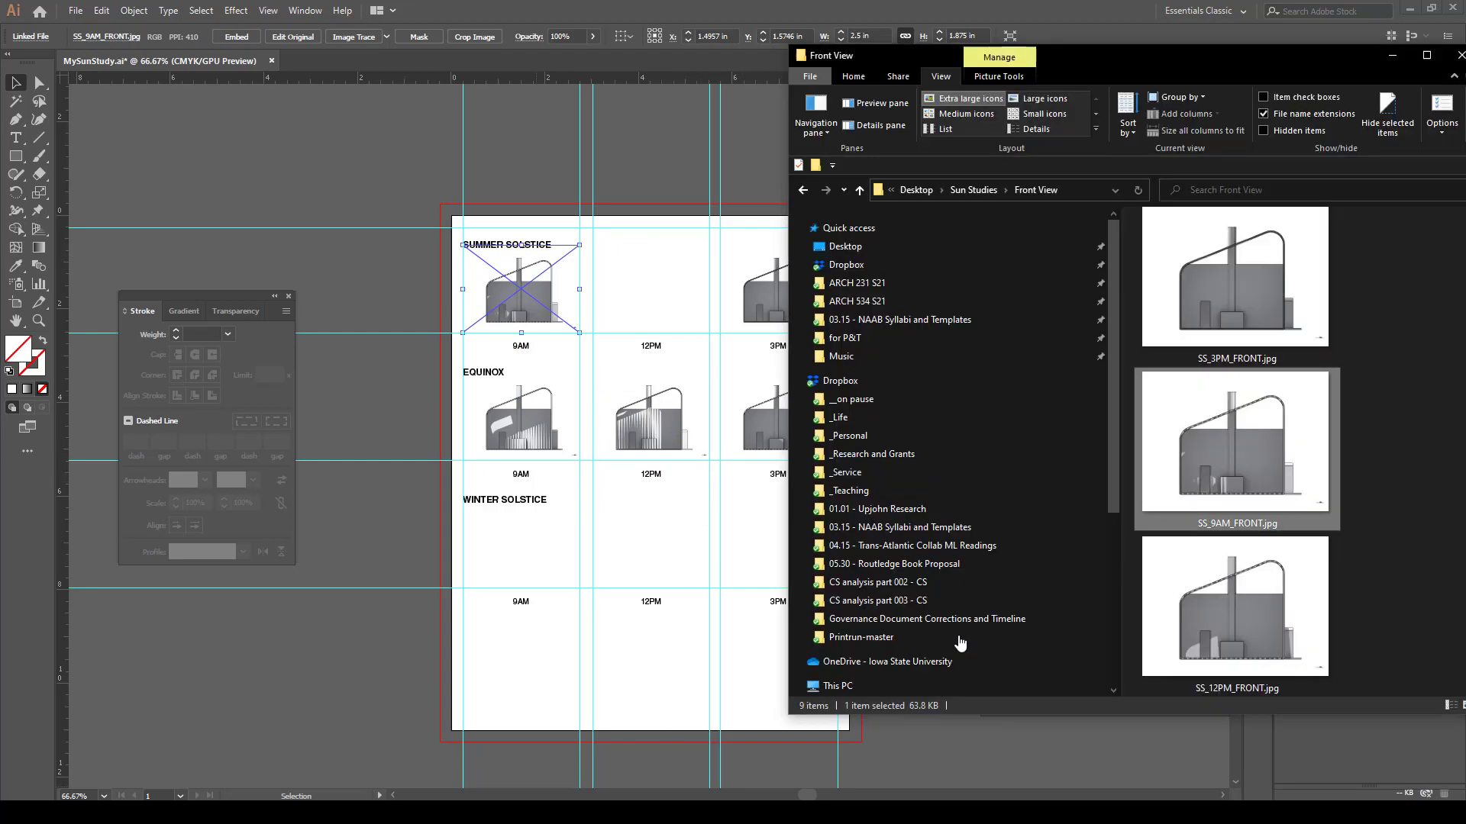
{"action": "scroll", "coordinate": [1245, 598], "scroll_direction": "down", "scroll_amount": 1}
{"action": "left_click", "coordinate": [1279, 455]}
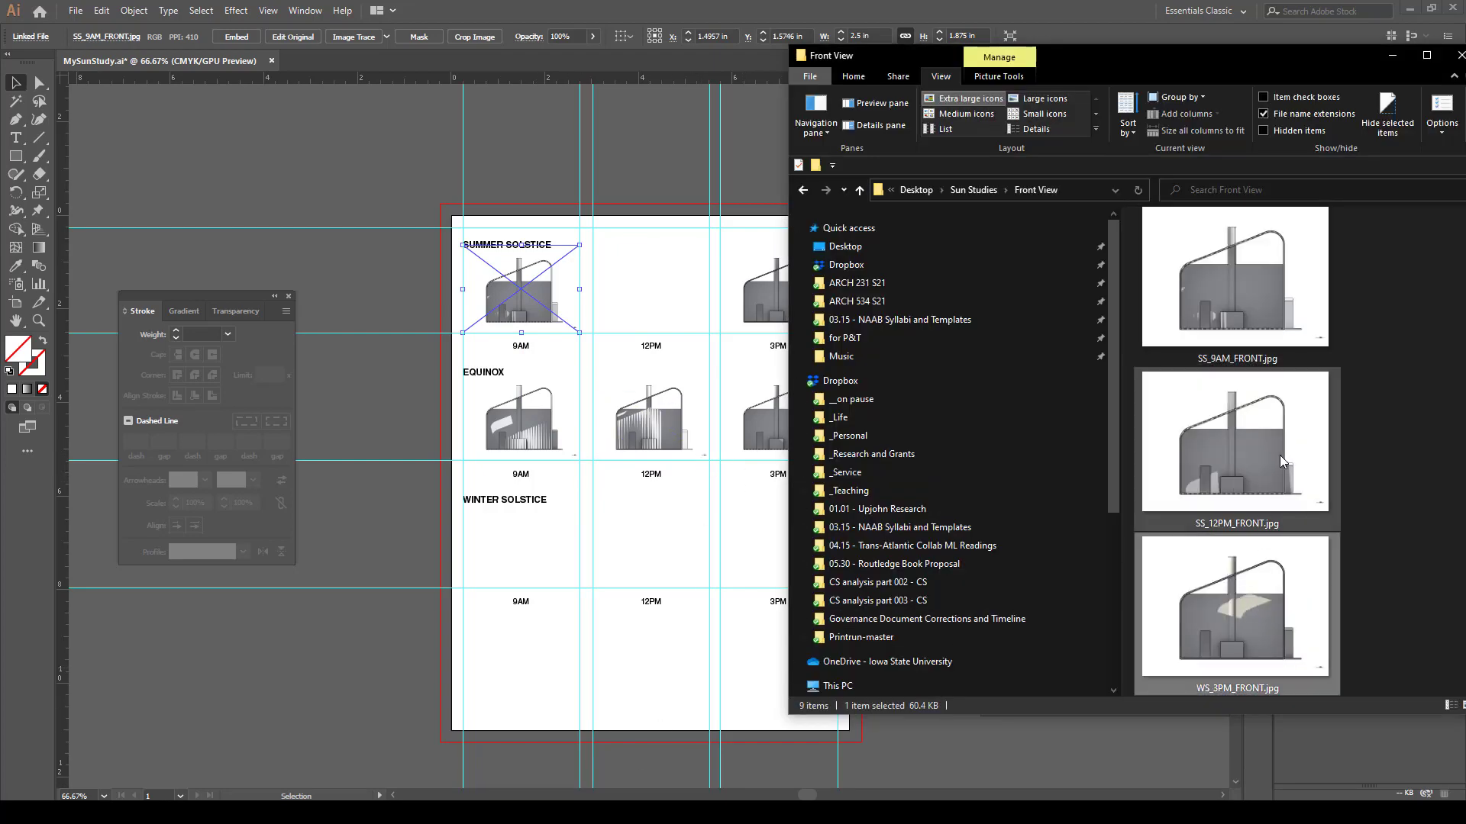
{"action": "left_click_drag", "start_coordinate": [1276, 461], "coordinate": [661, 127]}
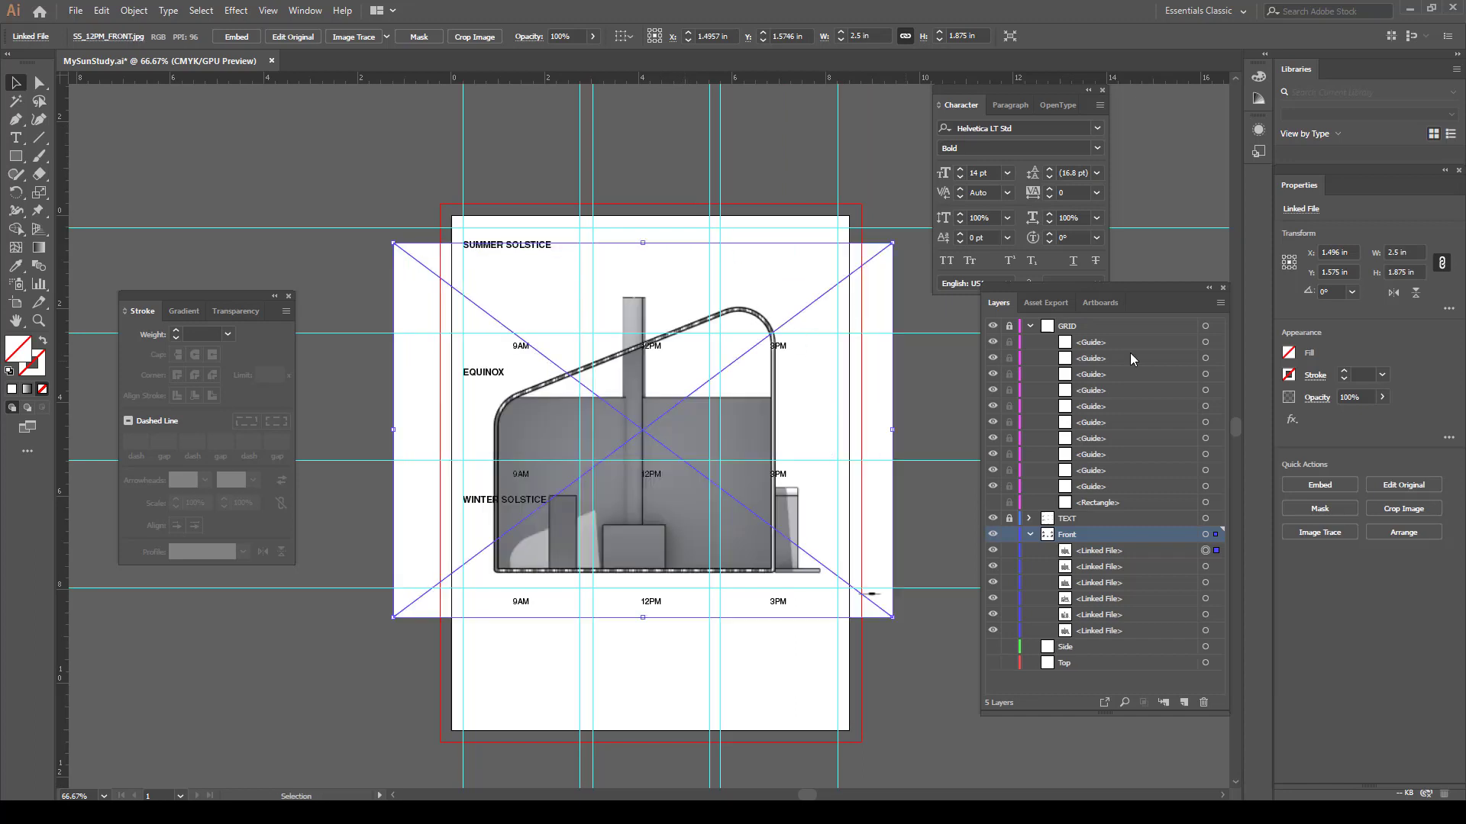
Set the SS_12PM_FRONT.jpg image's width to 2.5 in, snap it into the Summer Solstice 12PM grid cell, and deselect it
{"action": "left_click", "coordinate": [1403, 252]}
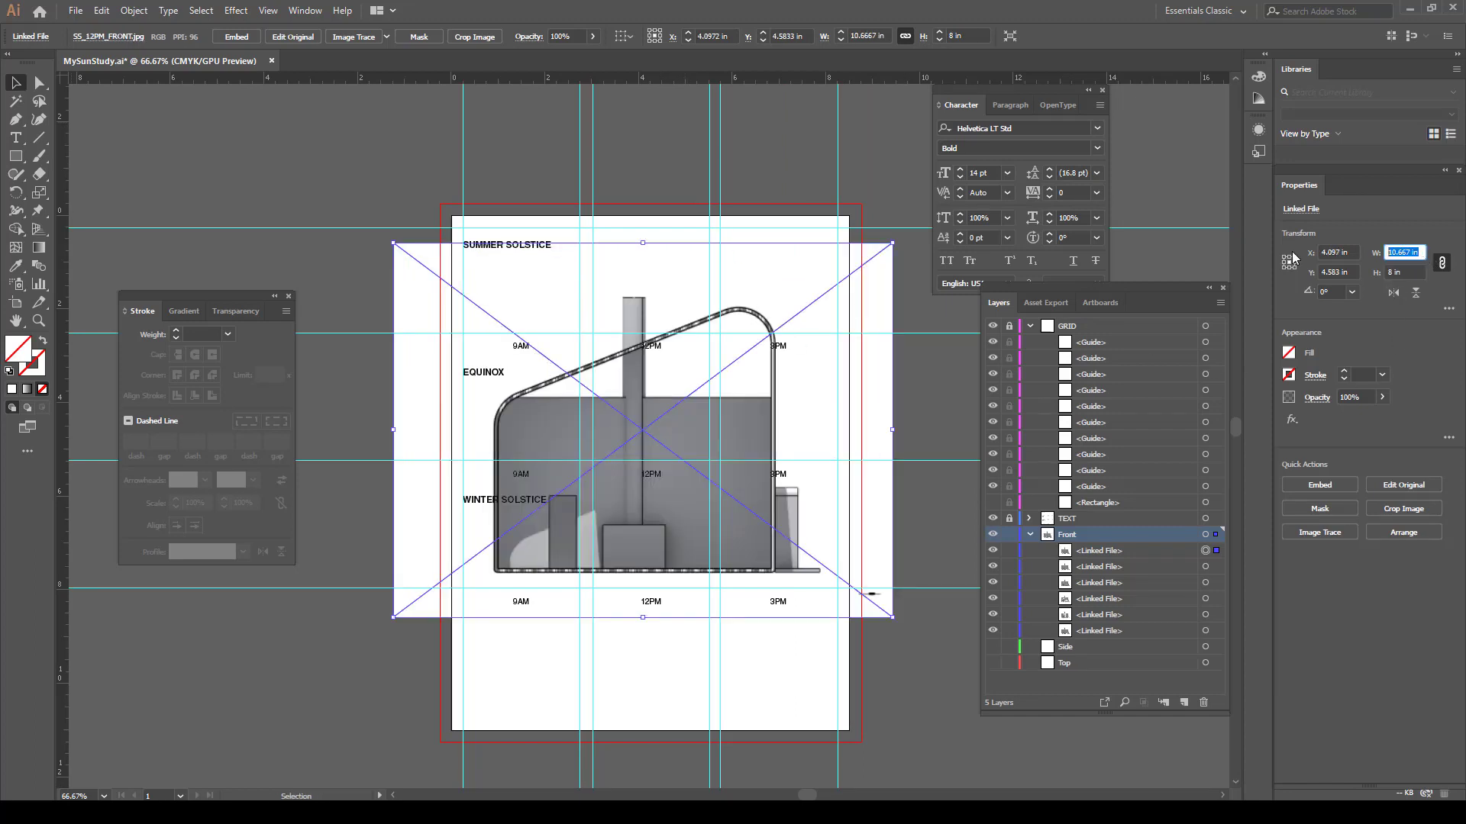
{"action": "type", "text": "2.5"}
{"action": "key", "text": "Return"}
{"action": "left_click_drag", "start_coordinate": [658, 412], "coordinate": [664, 280]}
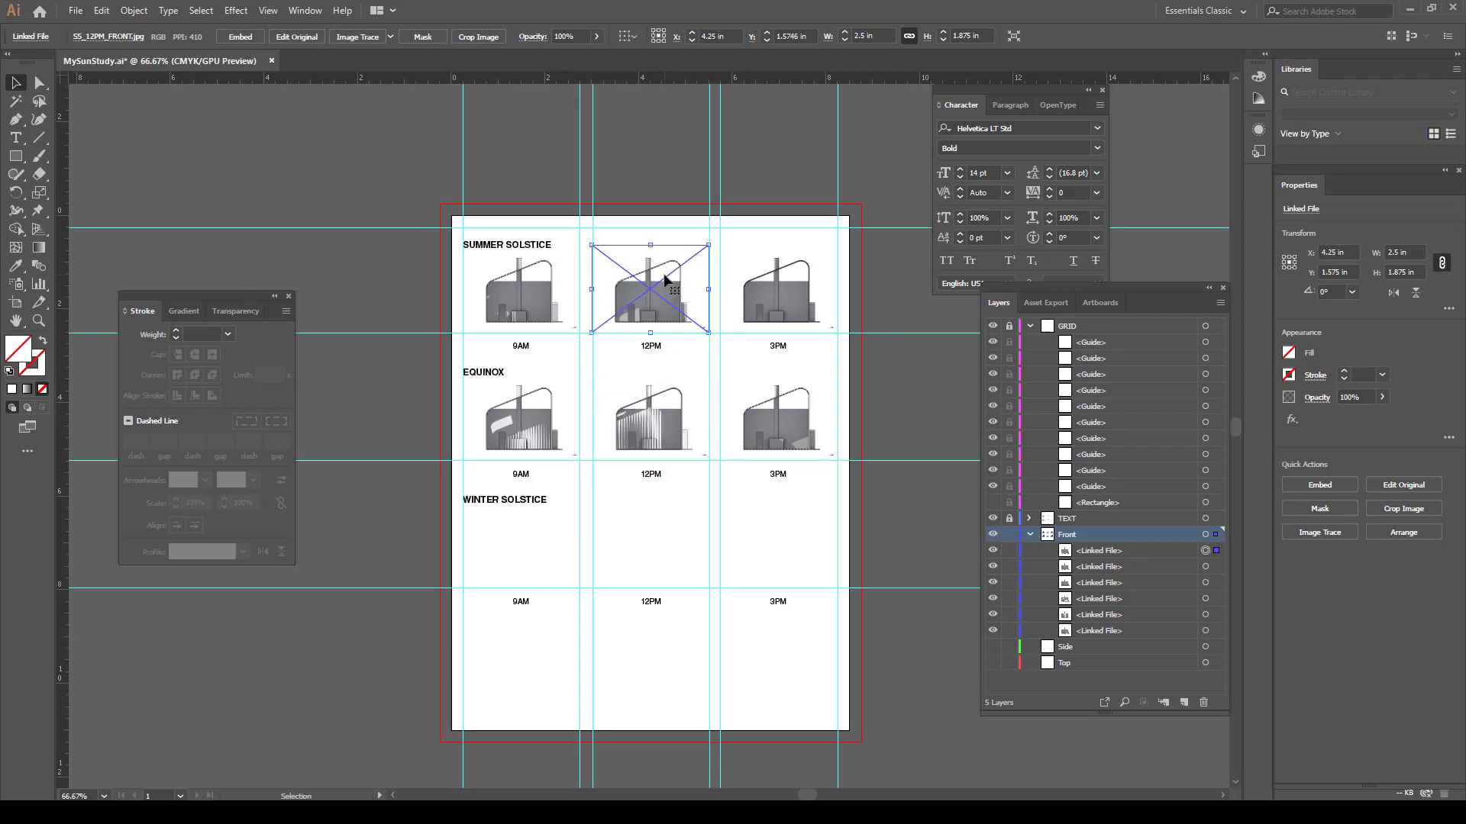
{"action": "left_click", "coordinate": [644, 166]}
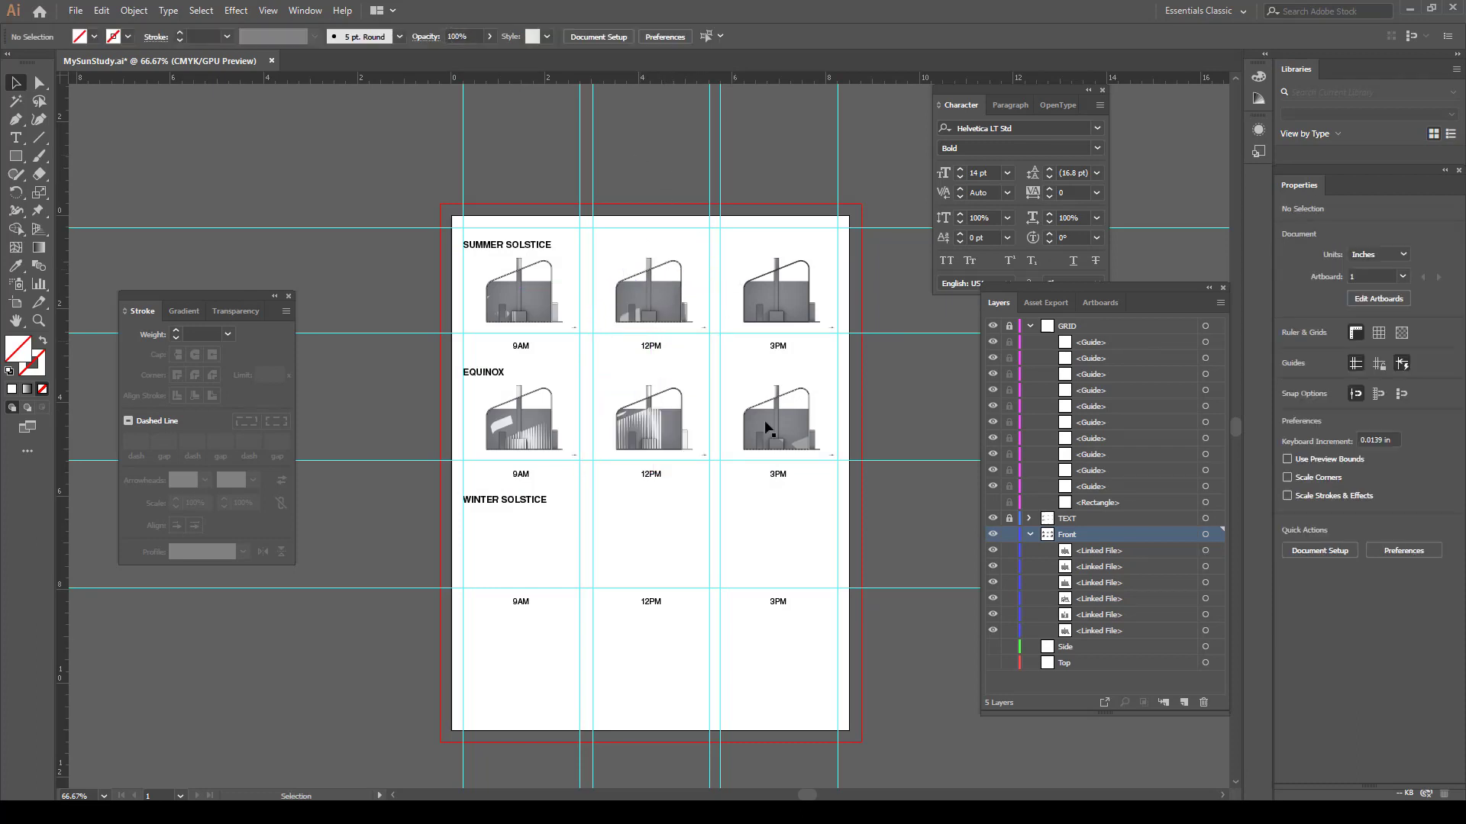
Place WS_9AM_FRONT.jpg from the Front View folder in File Explorer onto the Front layer of the Illustrator page
{"action": "key", "text": "alt+Tab"}
{"action": "scroll", "coordinate": [1267, 589], "scroll_direction": "down", "scroll_amount": 2}
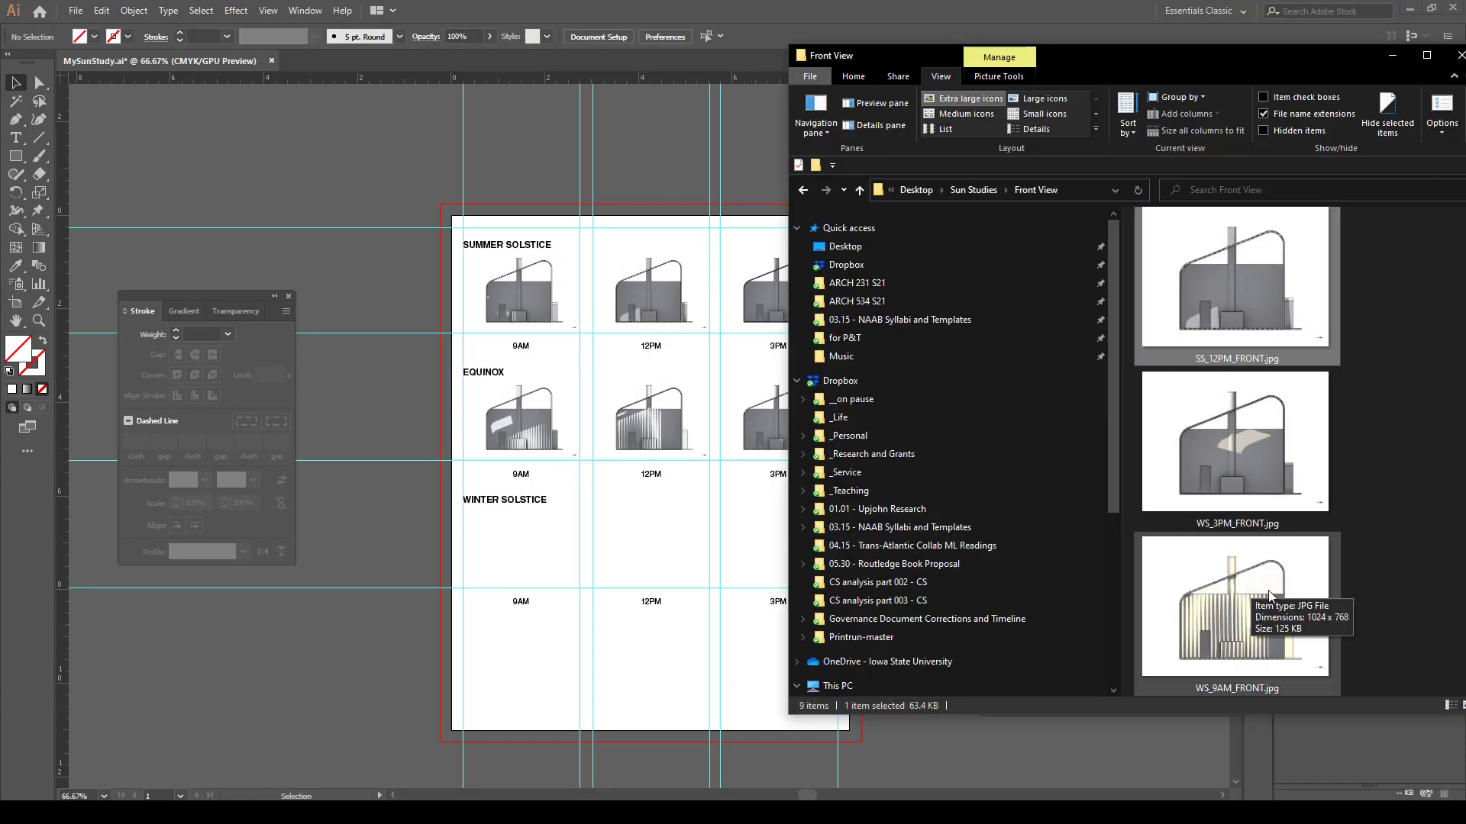
{"action": "scroll", "coordinate": [1372, 591], "scroll_direction": "down", "scroll_amount": 1}
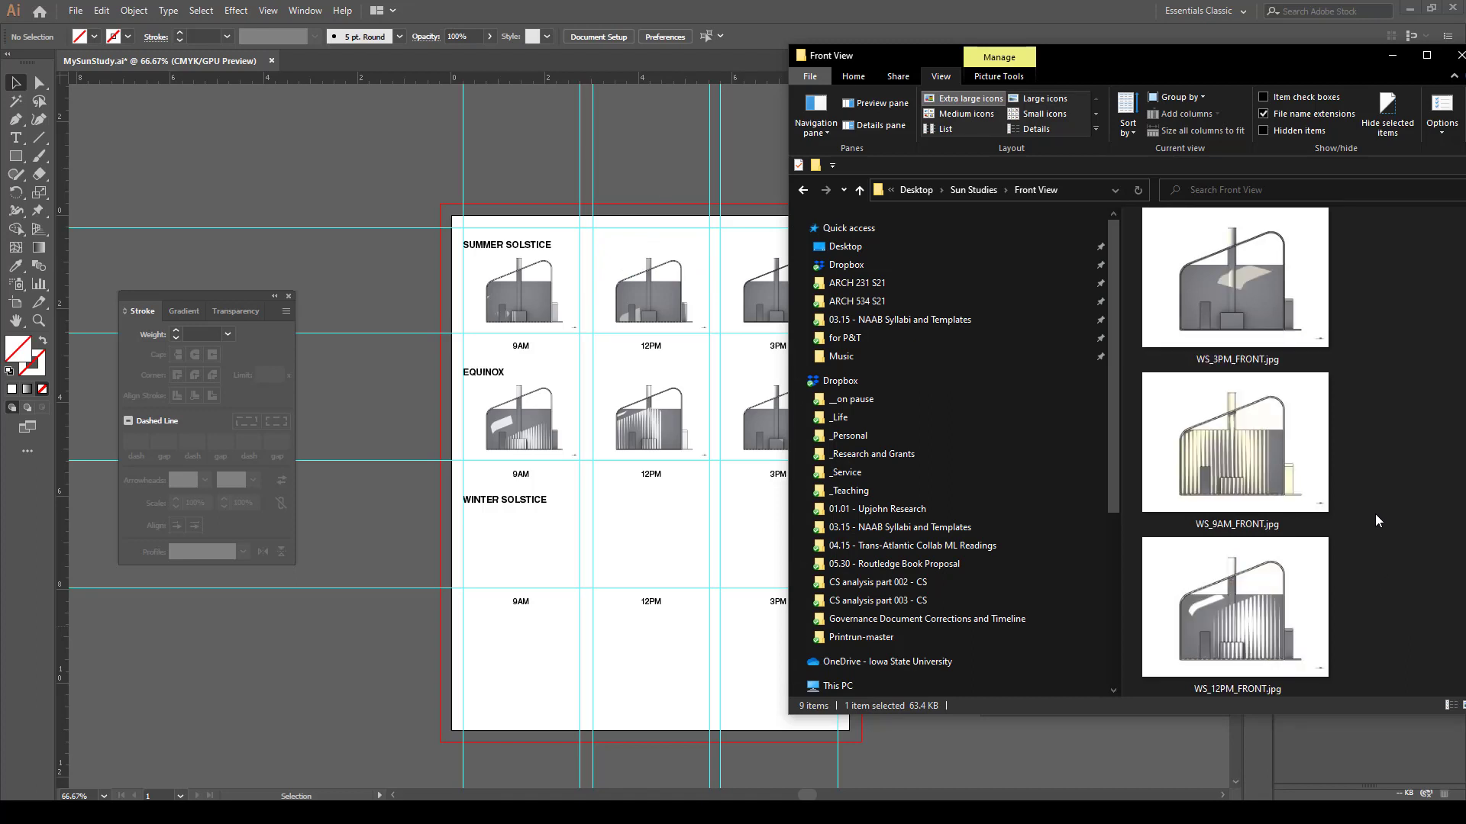
{"action": "left_click", "coordinate": [1252, 464]}
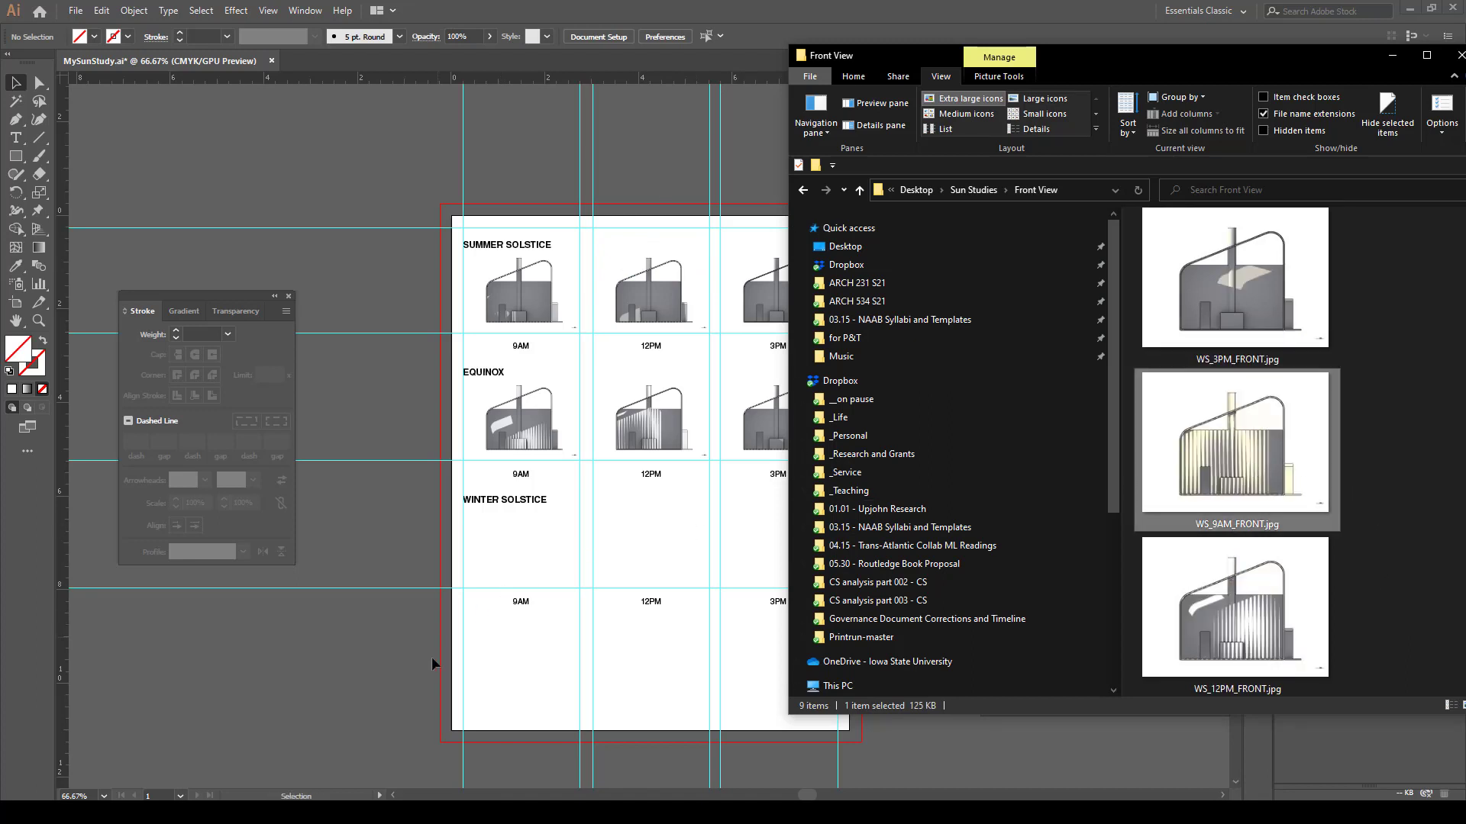
{"action": "left_click_drag", "start_coordinate": [363, 685], "coordinate": [363, 684]}
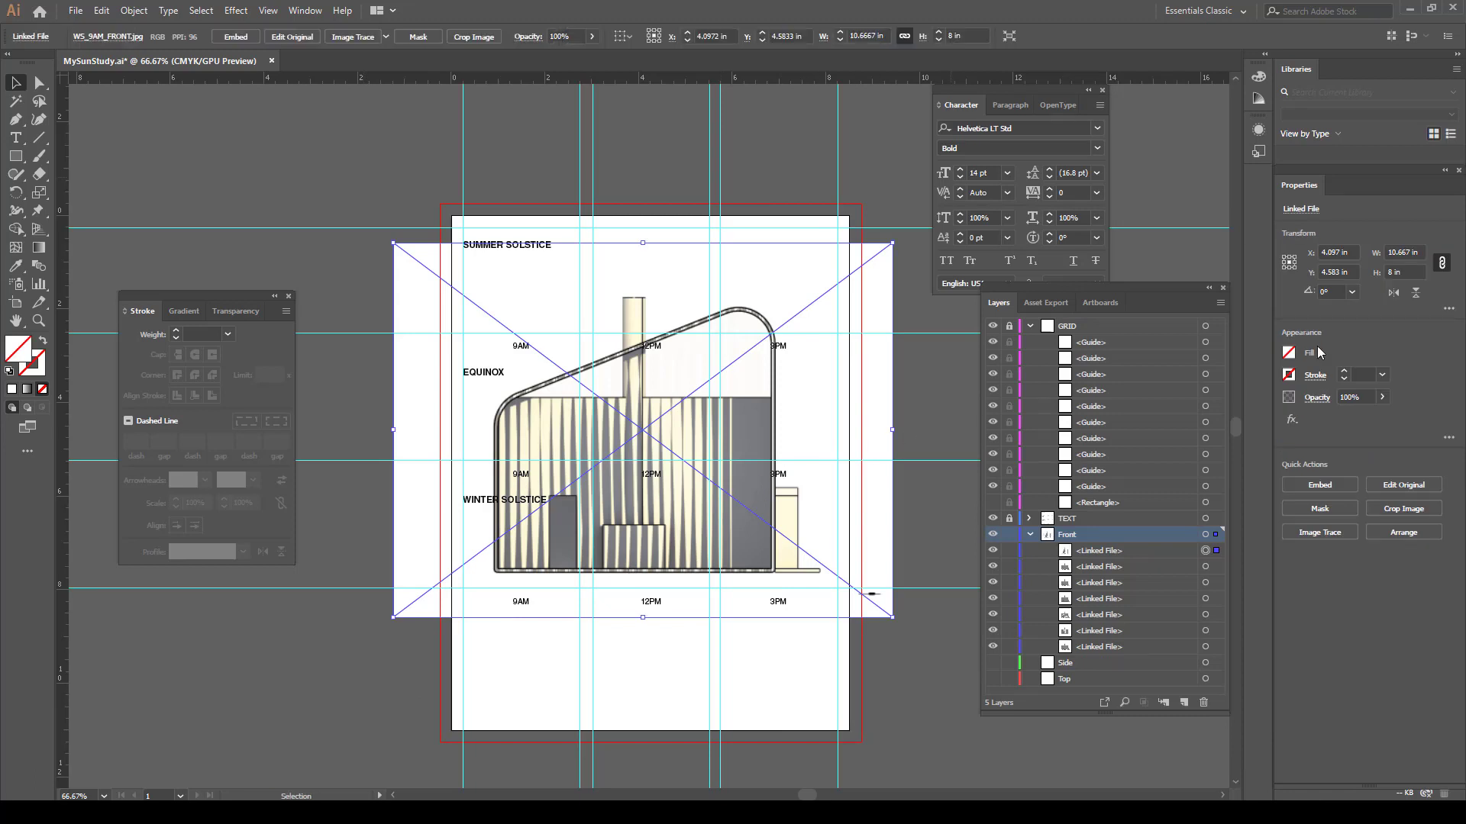
Set the WS_9AM_FRONT.jpg image's width to 2.5 in, snap it into the Winter Solstice 9AM grid cell, and deselect it
{"action": "left_click", "coordinate": [1403, 252]}
{"action": "type", "text": "2.5"}
{"action": "key", "text": "Return"}
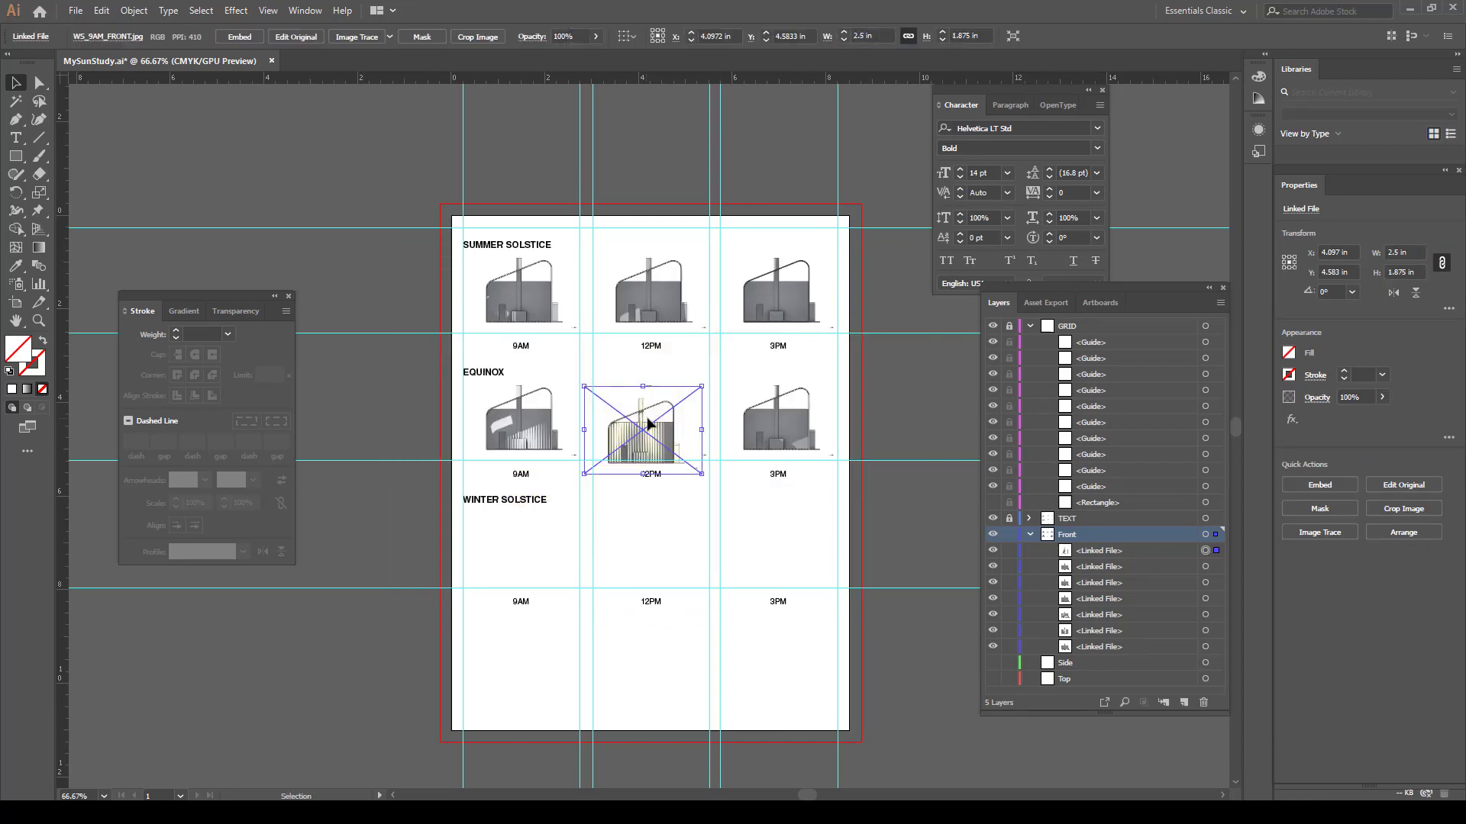
{"action": "left_click_drag", "start_coordinate": [650, 424], "coordinate": [527, 540]}
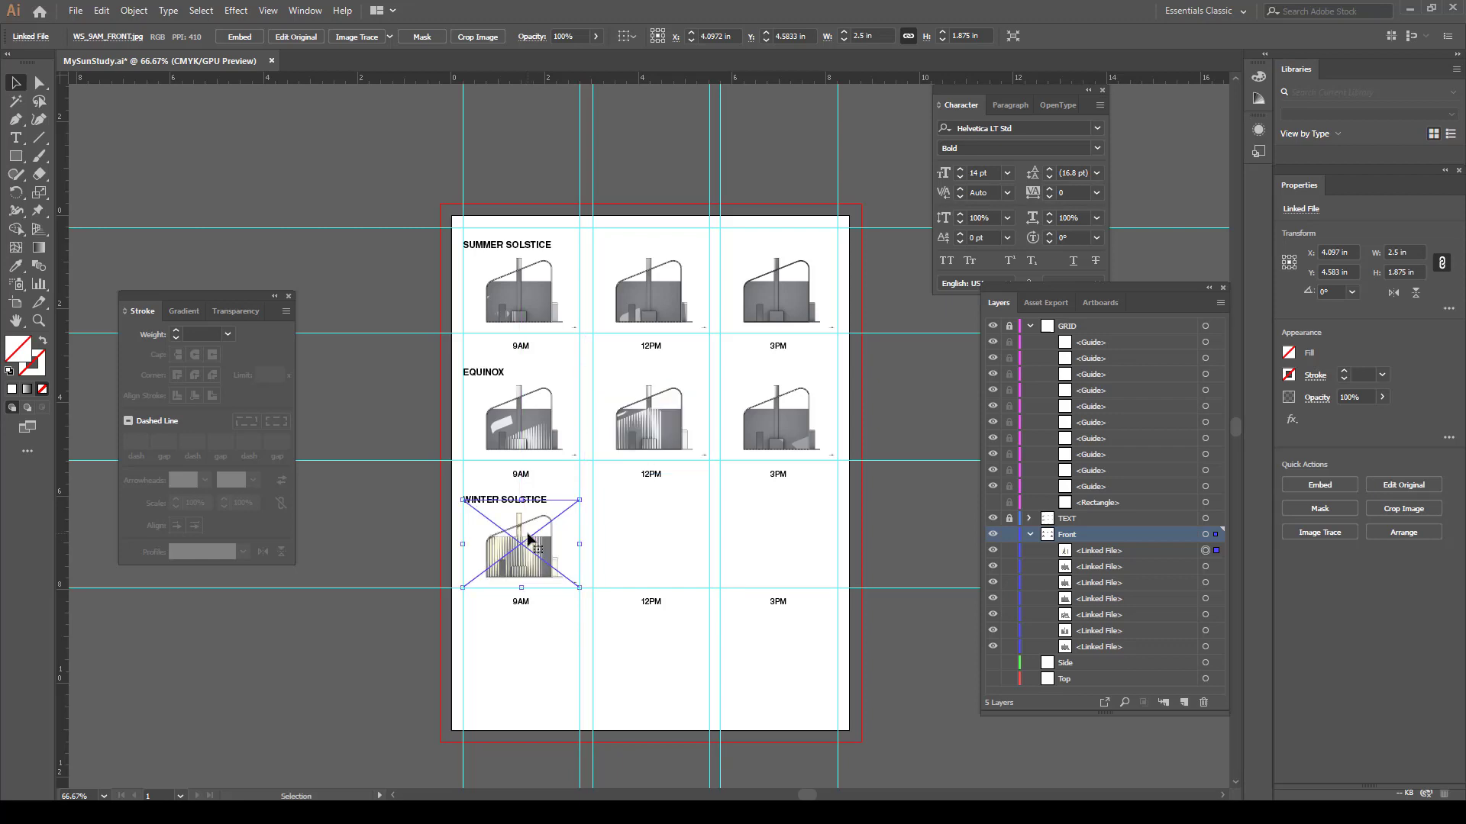
{"action": "left_click", "coordinate": [942, 516]}
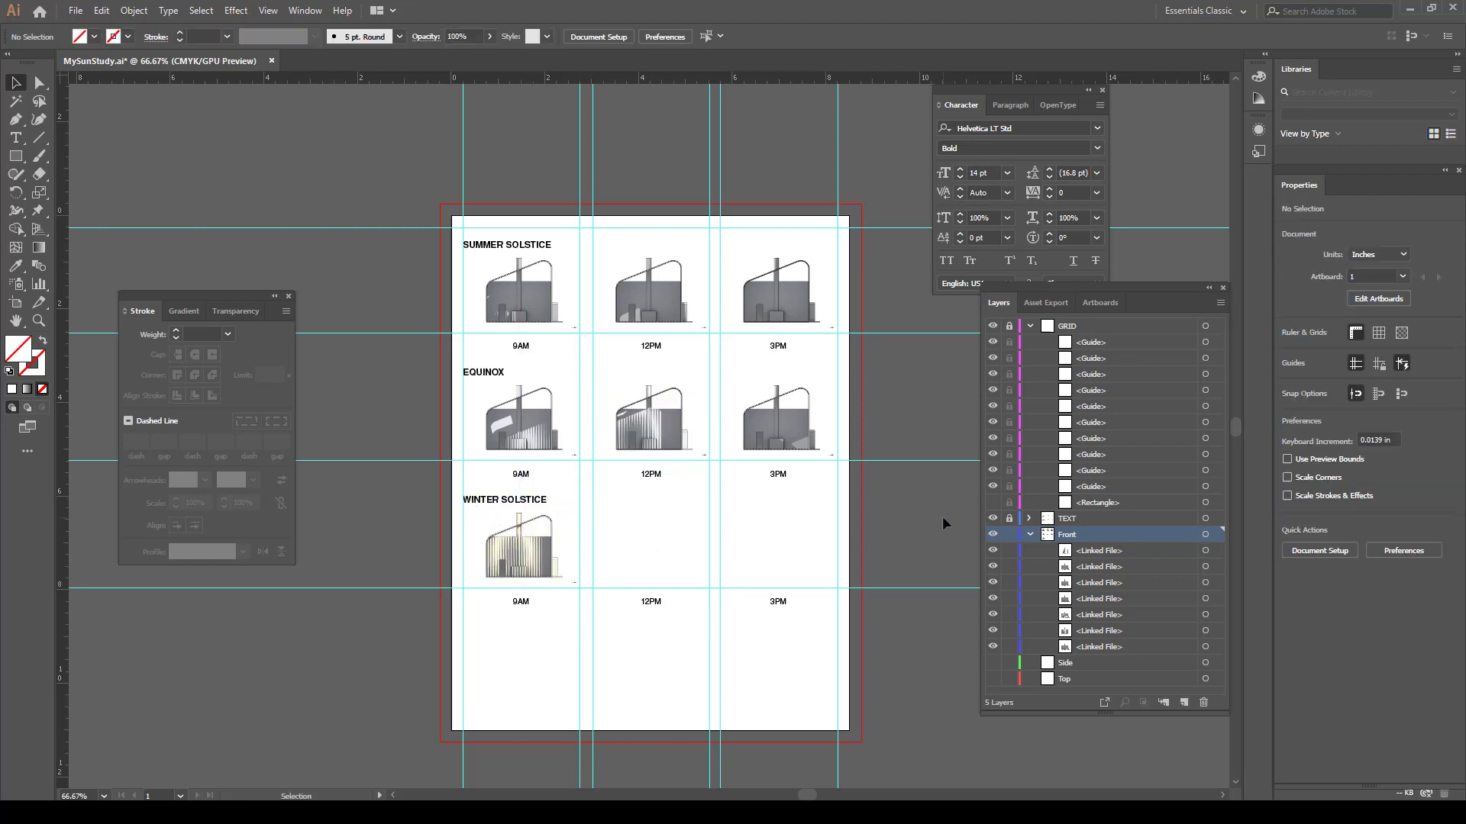
Place WS_12PM_FRONT.jpg from the Front View folder in File Explorer onto the Front layer of the Illustrator page
{"action": "left_click", "coordinate": [739, 768]}
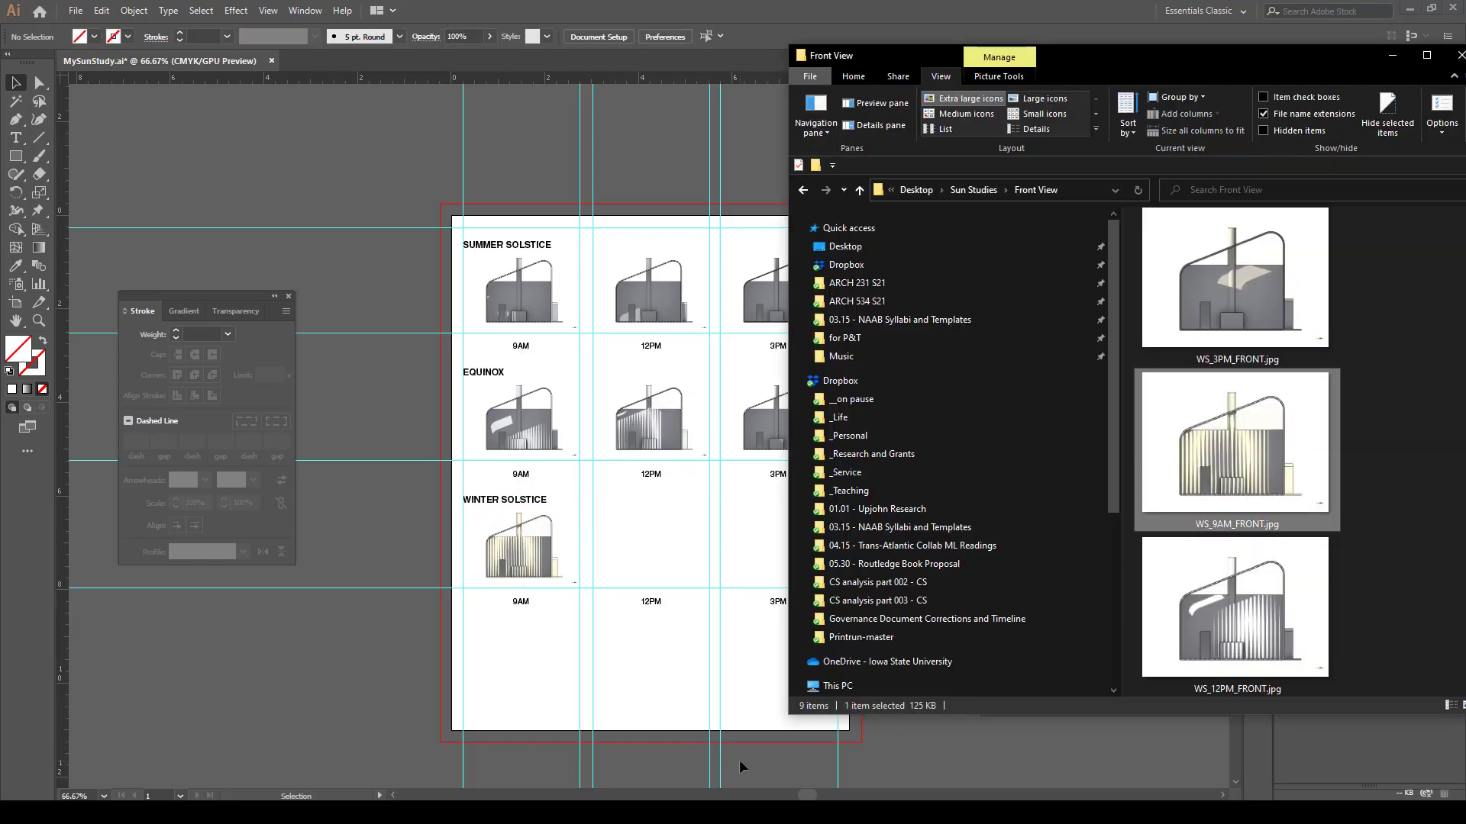
{"action": "left_click", "coordinate": [1277, 582]}
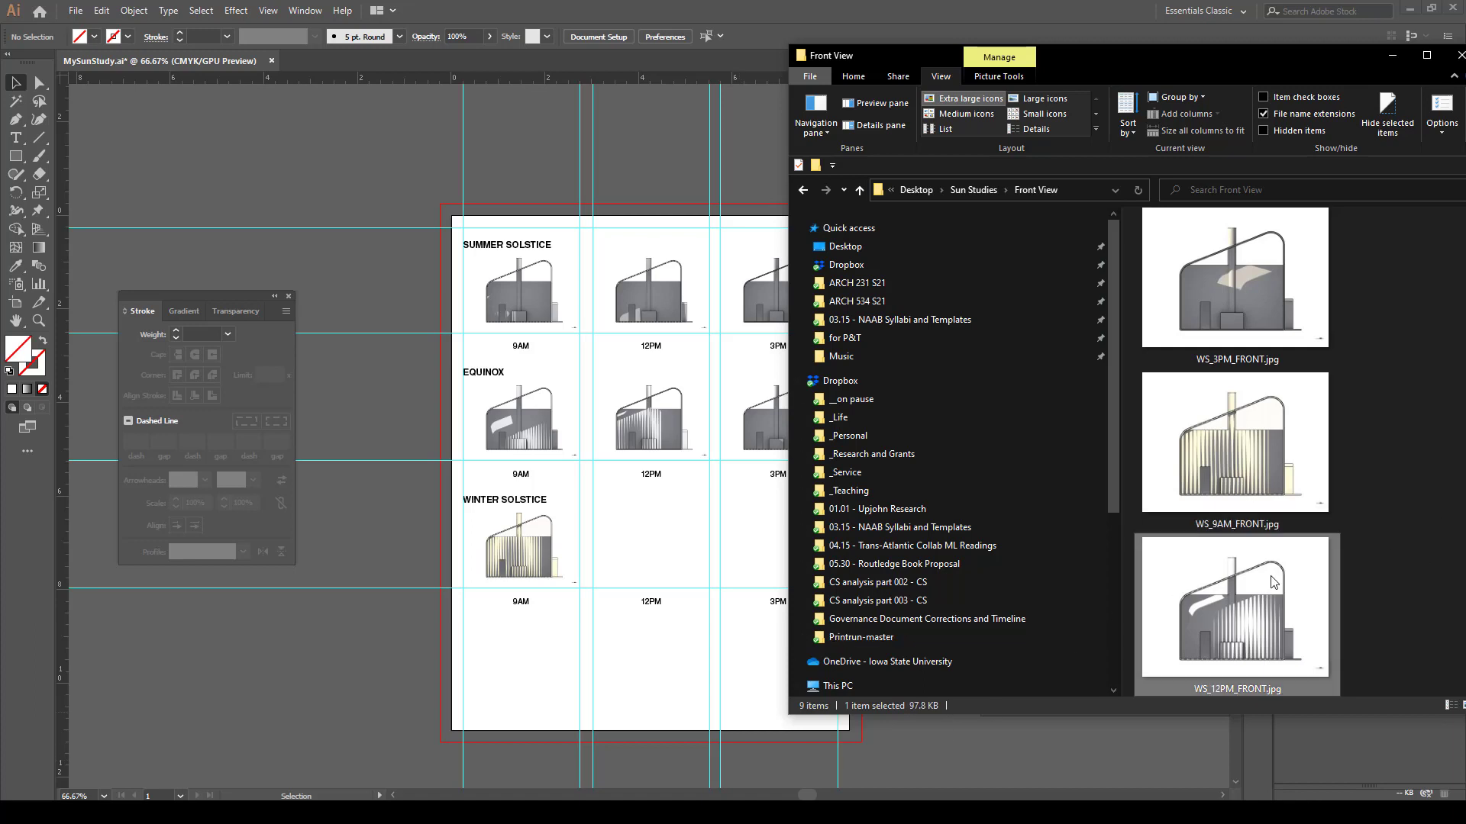
{"action": "left_click_drag", "start_coordinate": [1277, 583], "coordinate": [334, 577]}
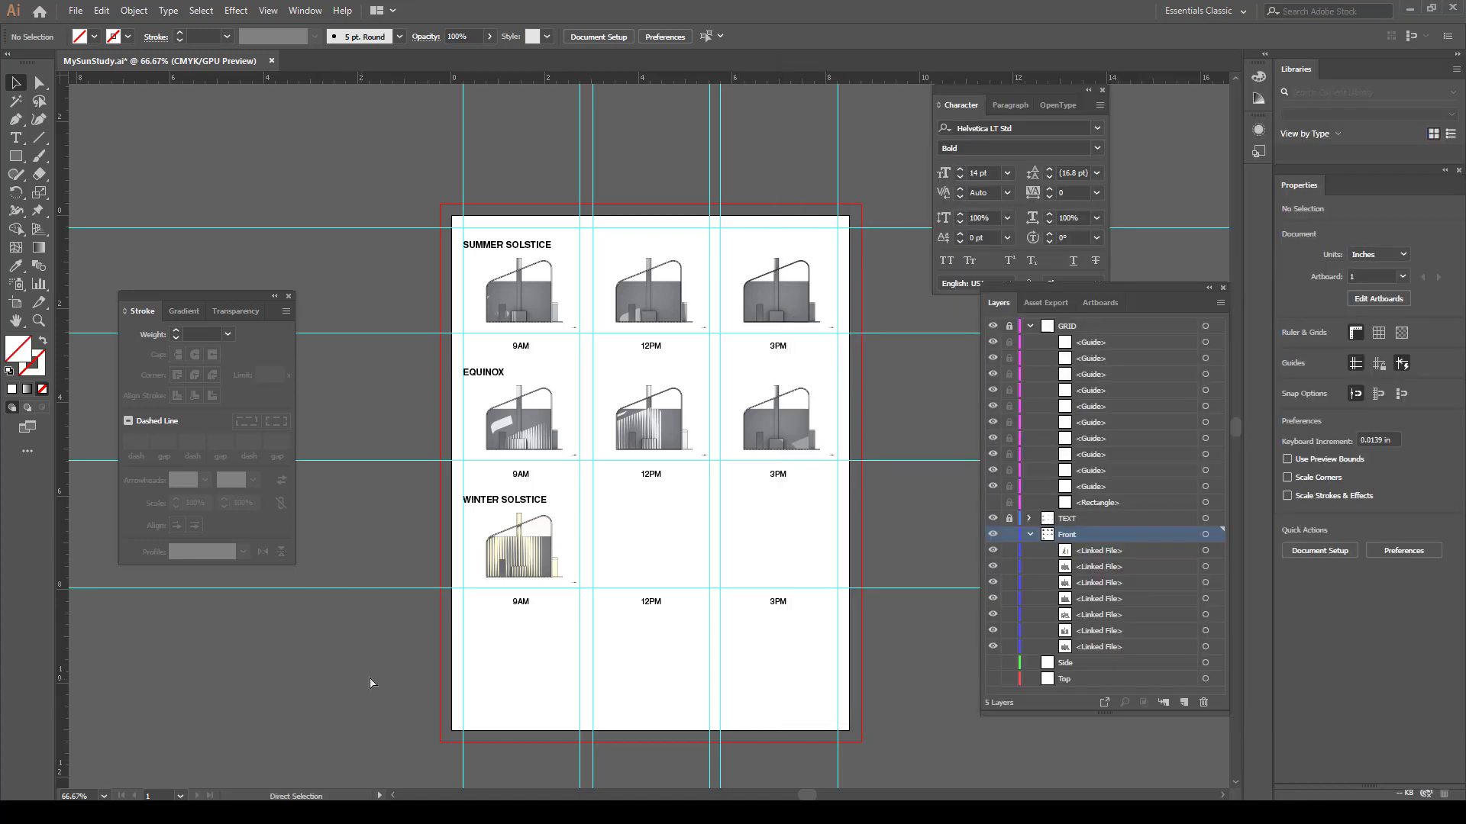
{"action": "left_click_drag", "start_coordinate": [420, 394], "coordinate": [420, 390]}
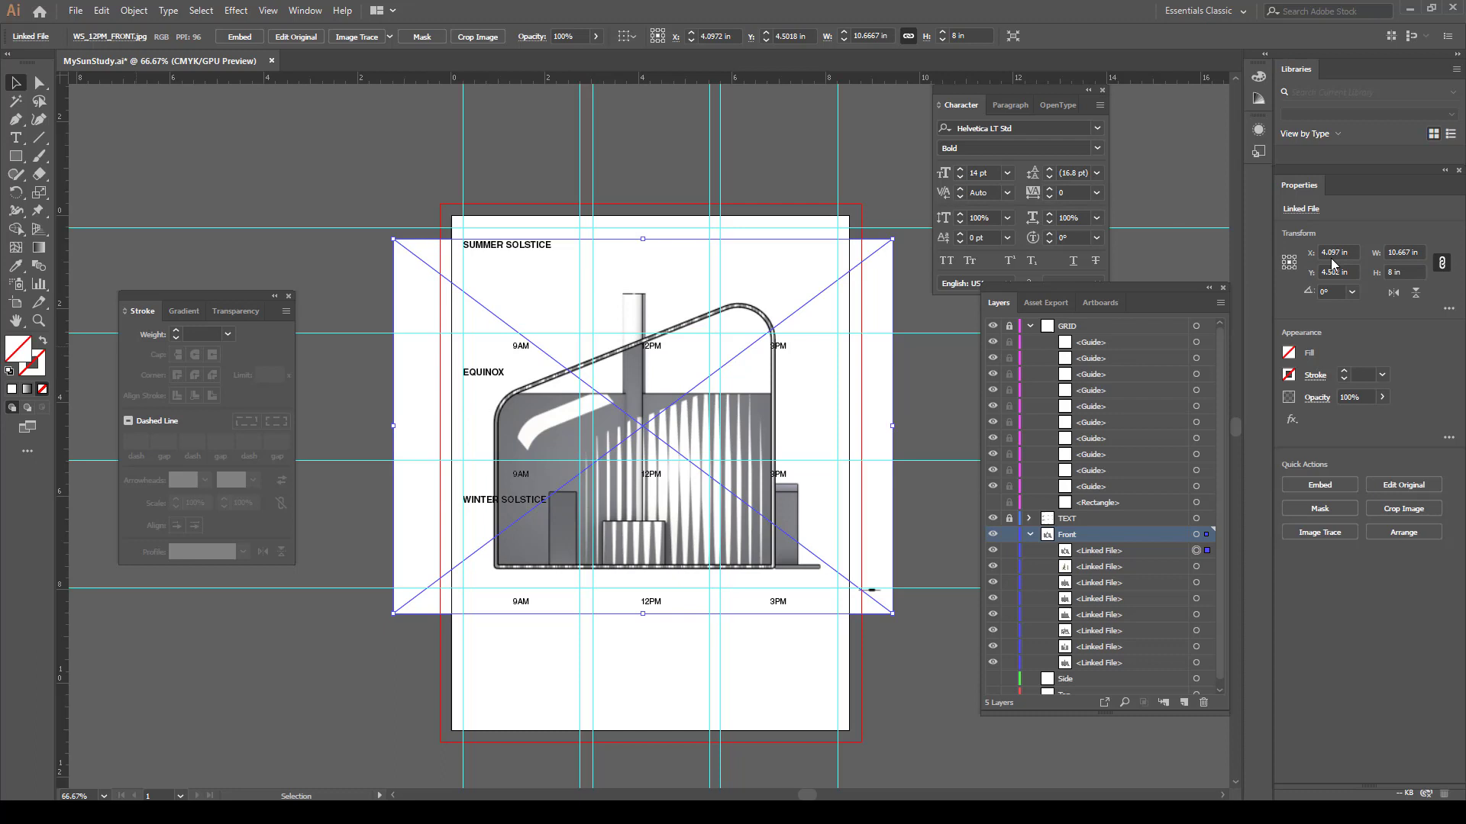
Set the WS_12PM_FRONT.jpg image's width to 2.5 in, snap it into the Winter Solstice 12PM grid cell, and deselect it
{"action": "left_click", "coordinate": [1403, 251]}
{"action": "type", "text": "2.5"}
{"action": "key", "text": "Return"}
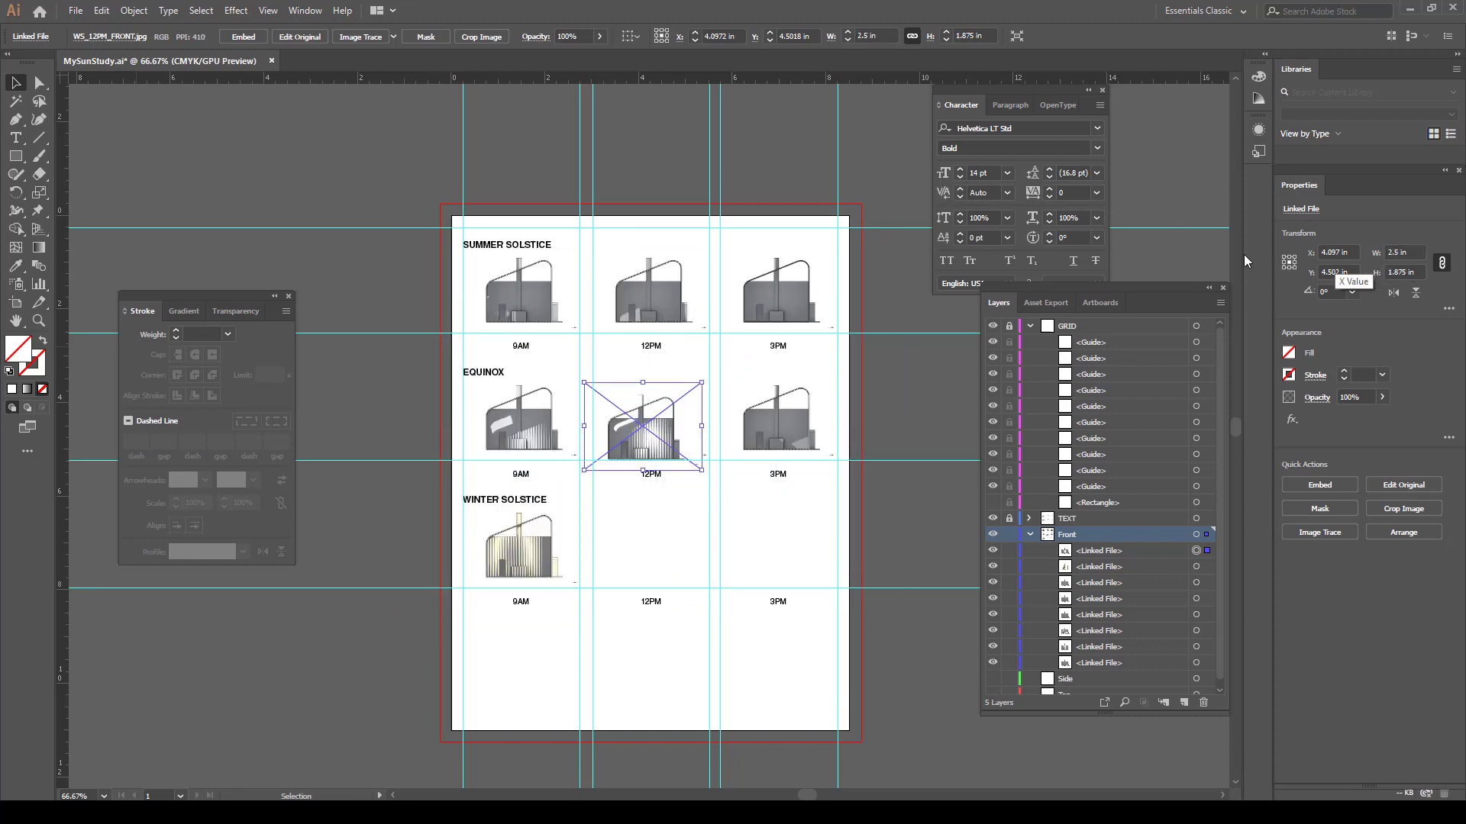
{"action": "left_click_drag", "start_coordinate": [628, 426], "coordinate": [635, 543]}
{"action": "left_click", "coordinate": [902, 513]}
Place WS_3PM_FRONT.jpg from the Front View folder in File Explorer onto the Front layer of the Illustrator page
{"action": "left_click", "coordinate": [555, 810]}
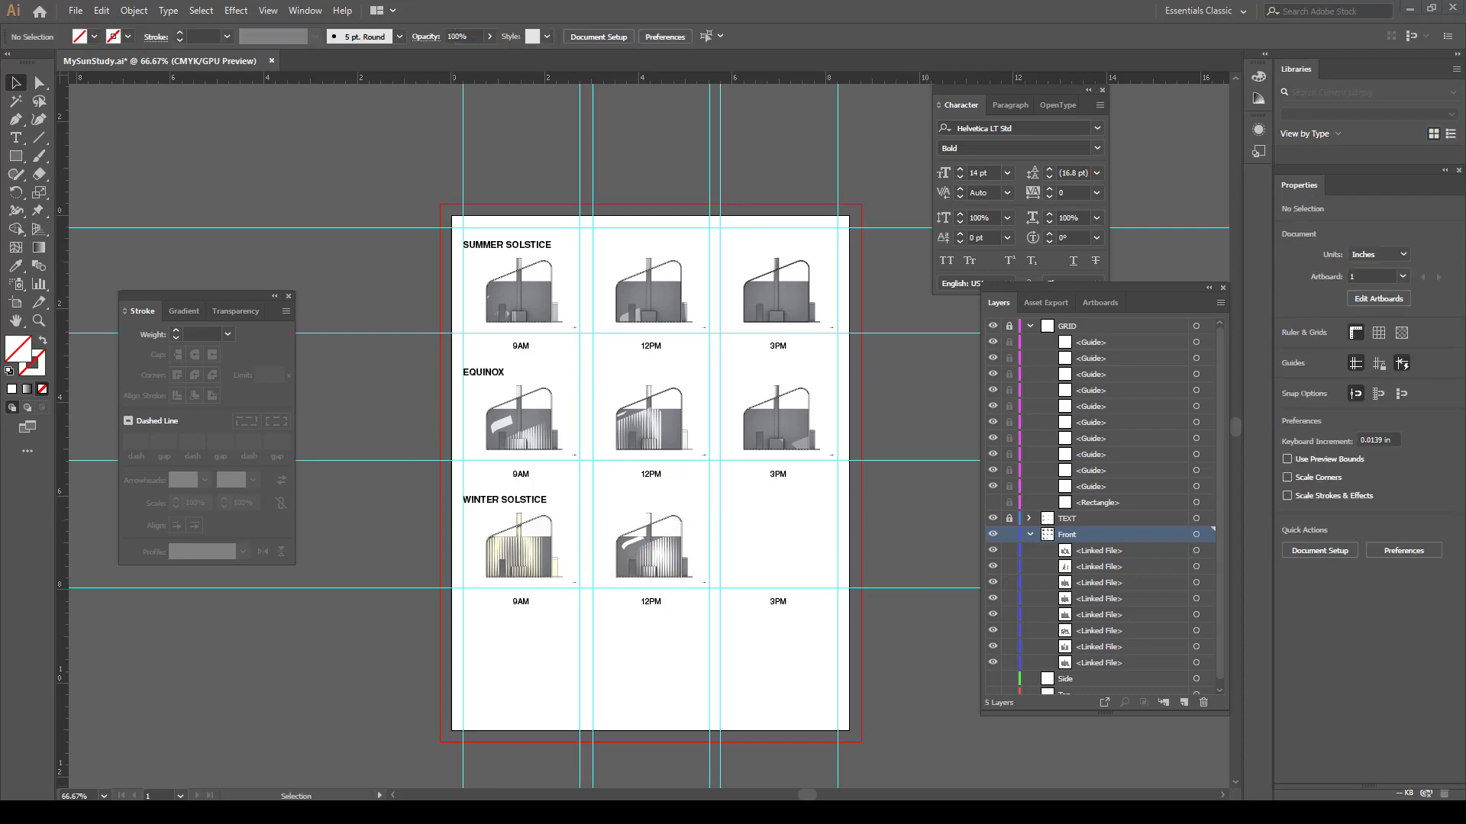
{"action": "left_click", "coordinate": [1263, 293]}
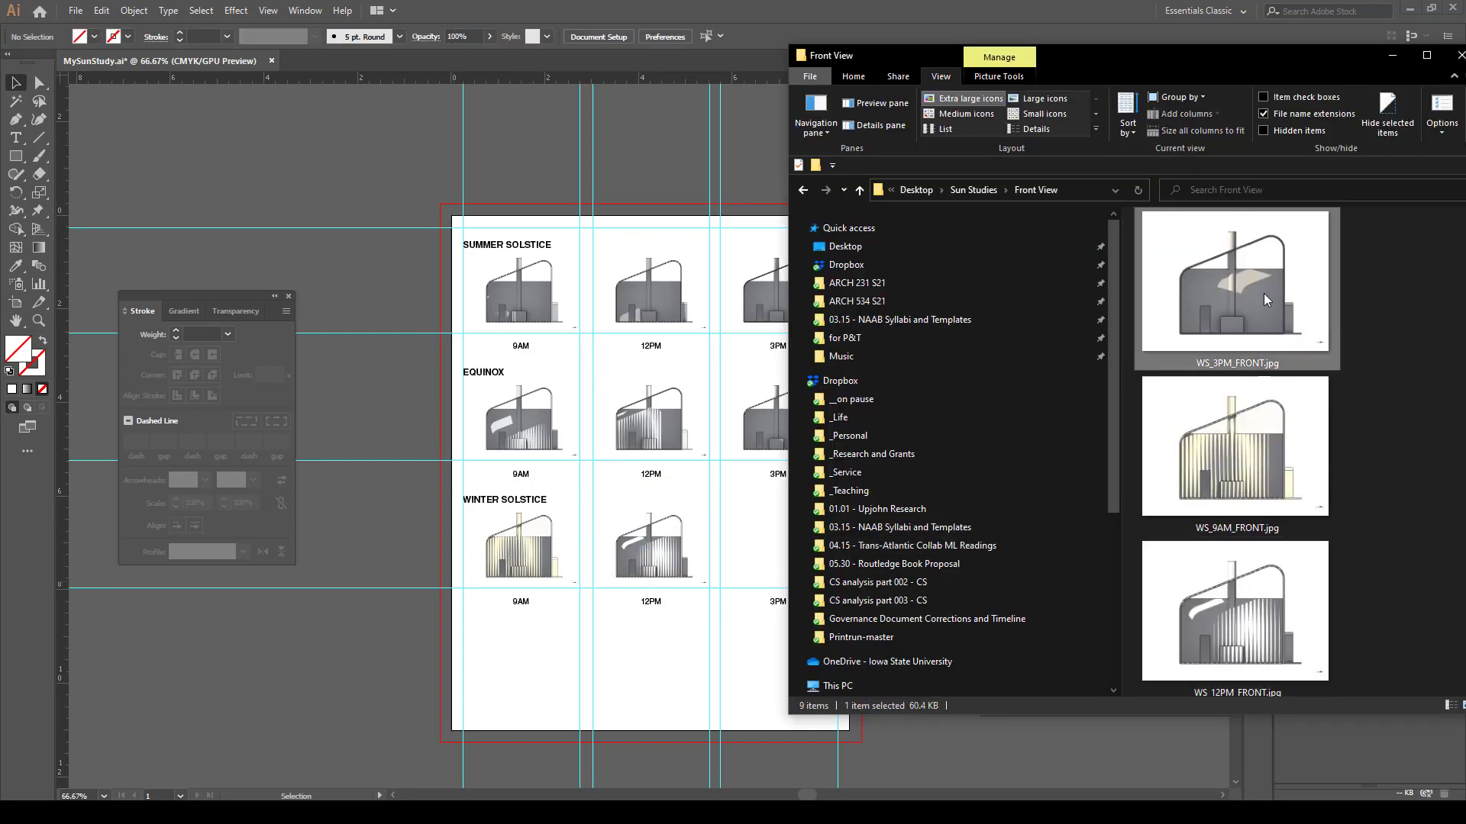
{"action": "left_click_drag", "start_coordinate": [1234, 282], "coordinate": [367, 426]}
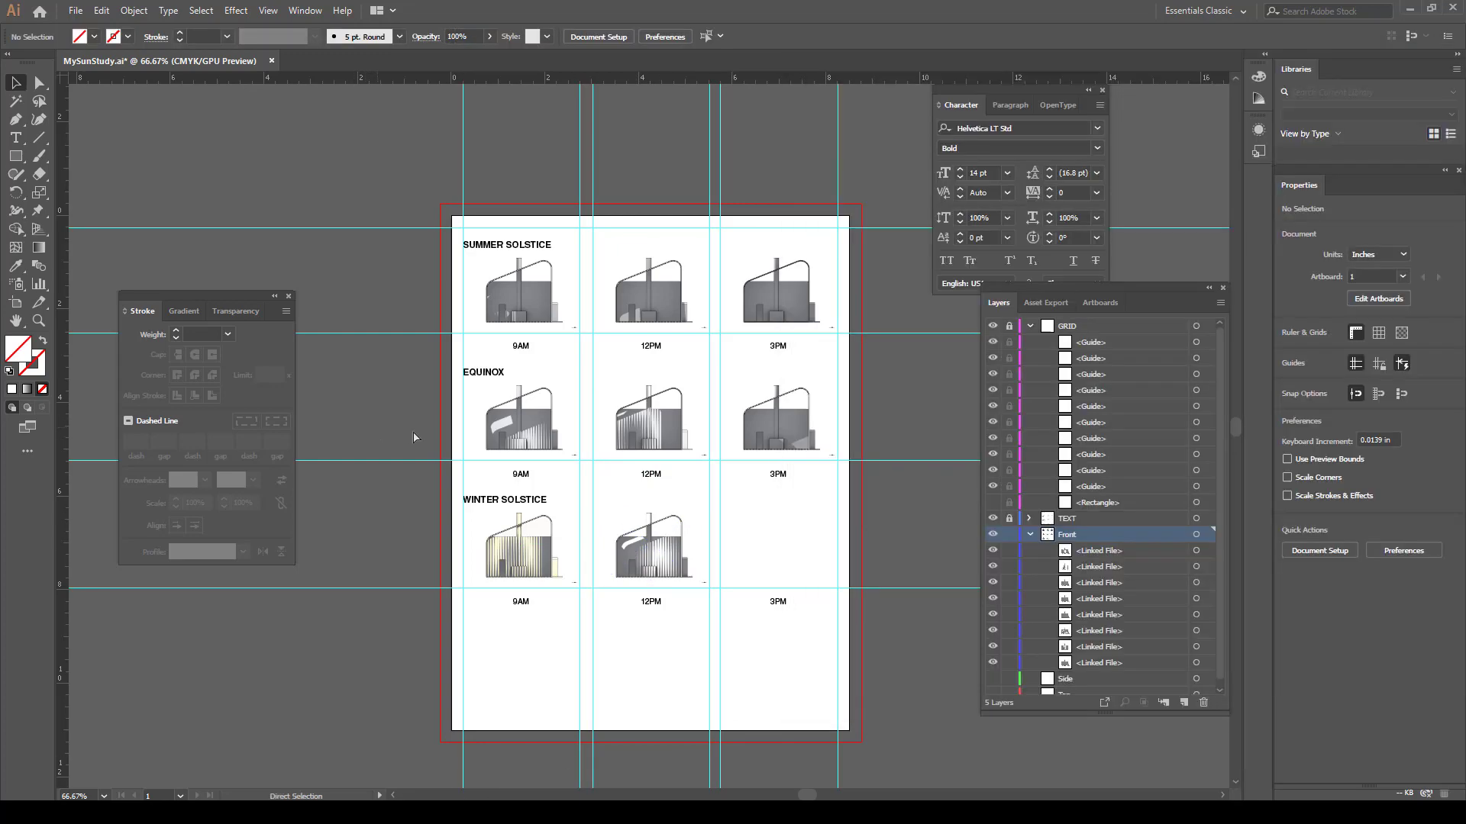
Set the WS_3PM_FRONT.jpg image's width to 2.5 in, snap it into the Winter Solstice 3PM grid cell, and deselect it
{"action": "left_click", "coordinate": [1403, 251]}
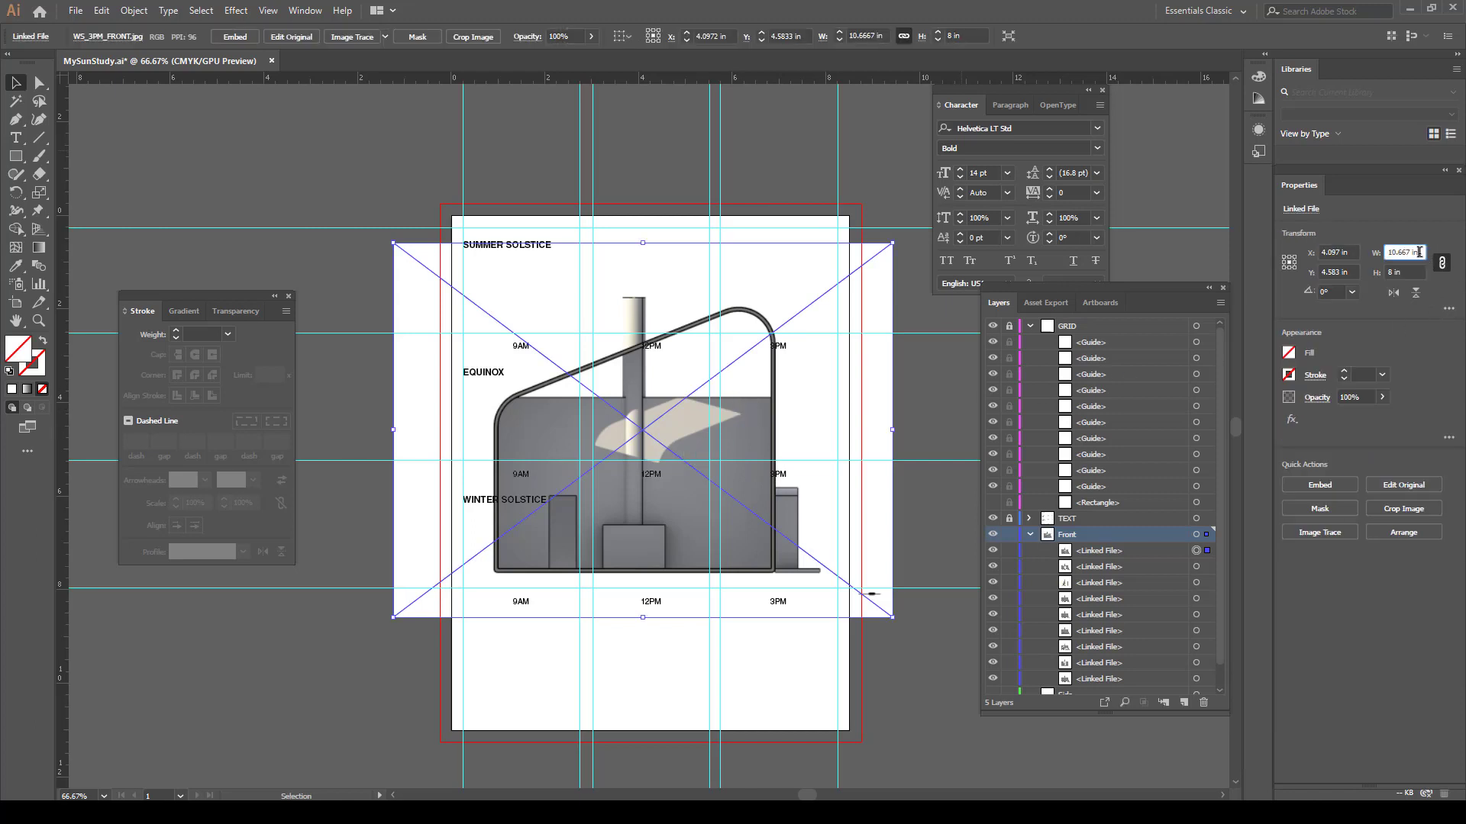
{"action": "type", "text": "2.5"}
{"action": "key", "text": "Return"}
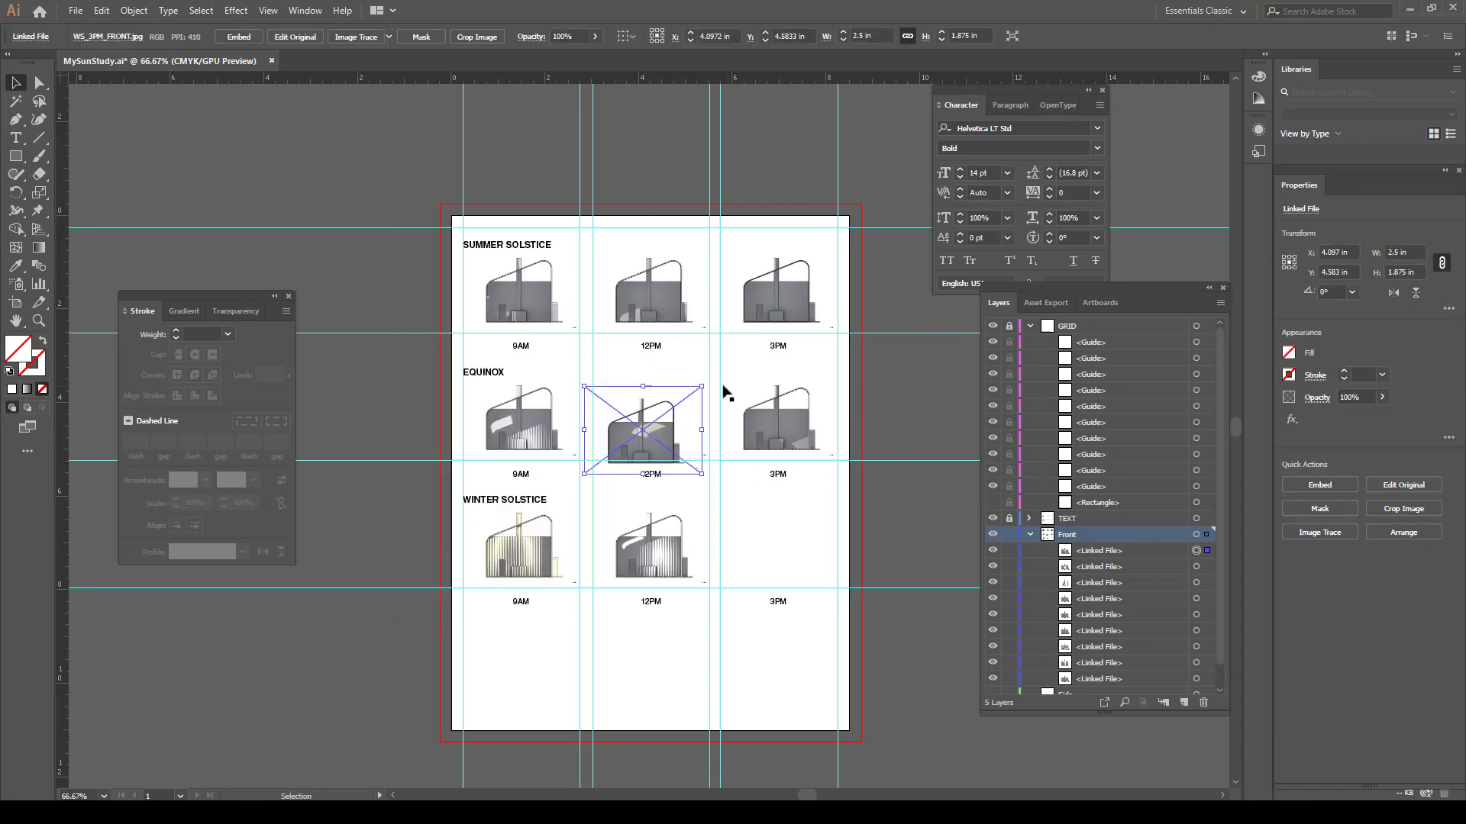
{"action": "left_click_drag", "start_coordinate": [680, 434], "coordinate": [804, 534]}
{"action": "left_click", "coordinate": [935, 533]}
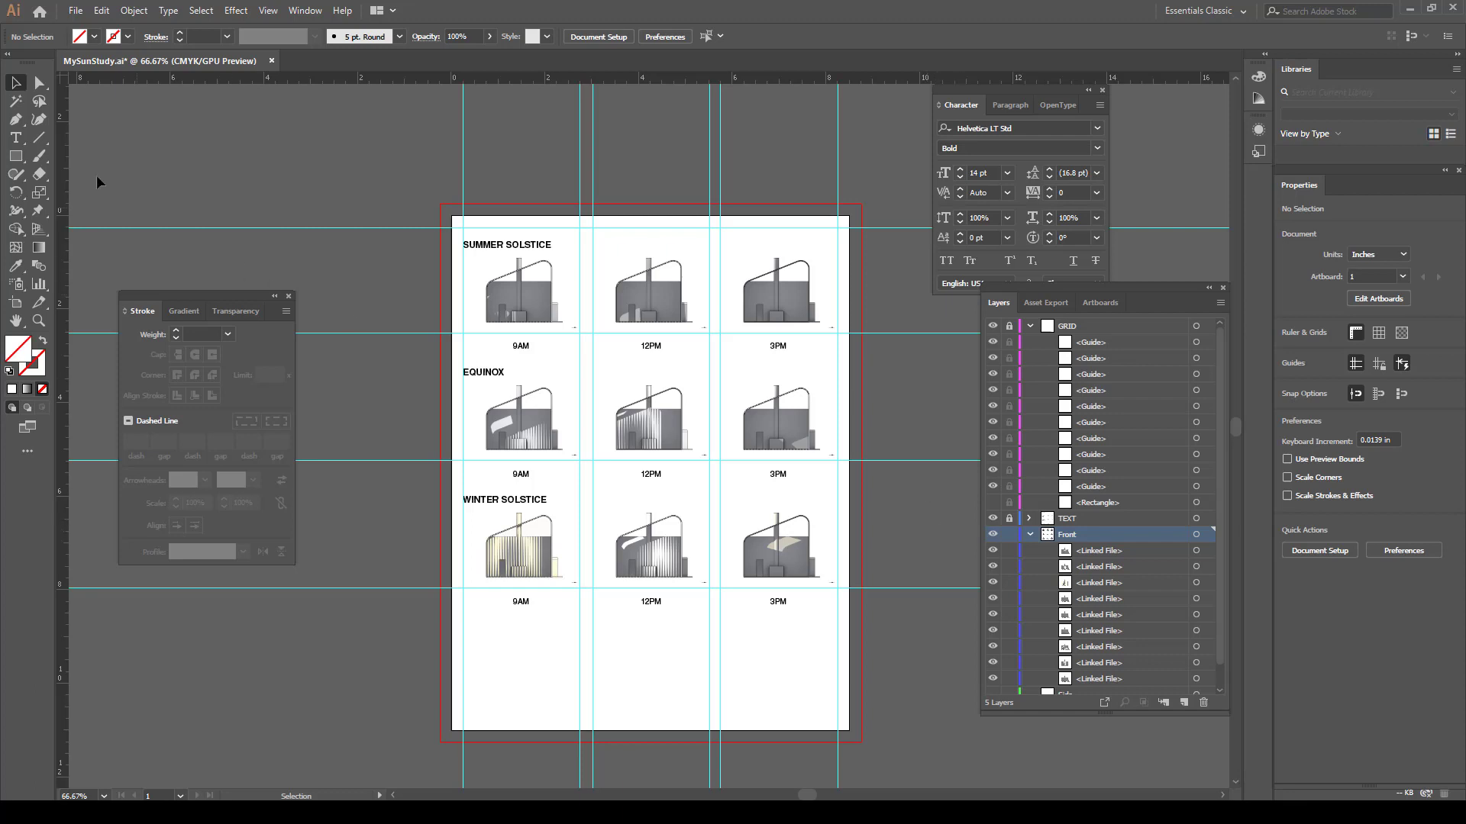
Add the title text "Sun Study - Front Facade" on the Front layer and move it to the page's lower-right corner against the margin guide
{"action": "left_click", "coordinate": [26, 136]}
{"action": "left_click", "coordinate": [622, 678]}
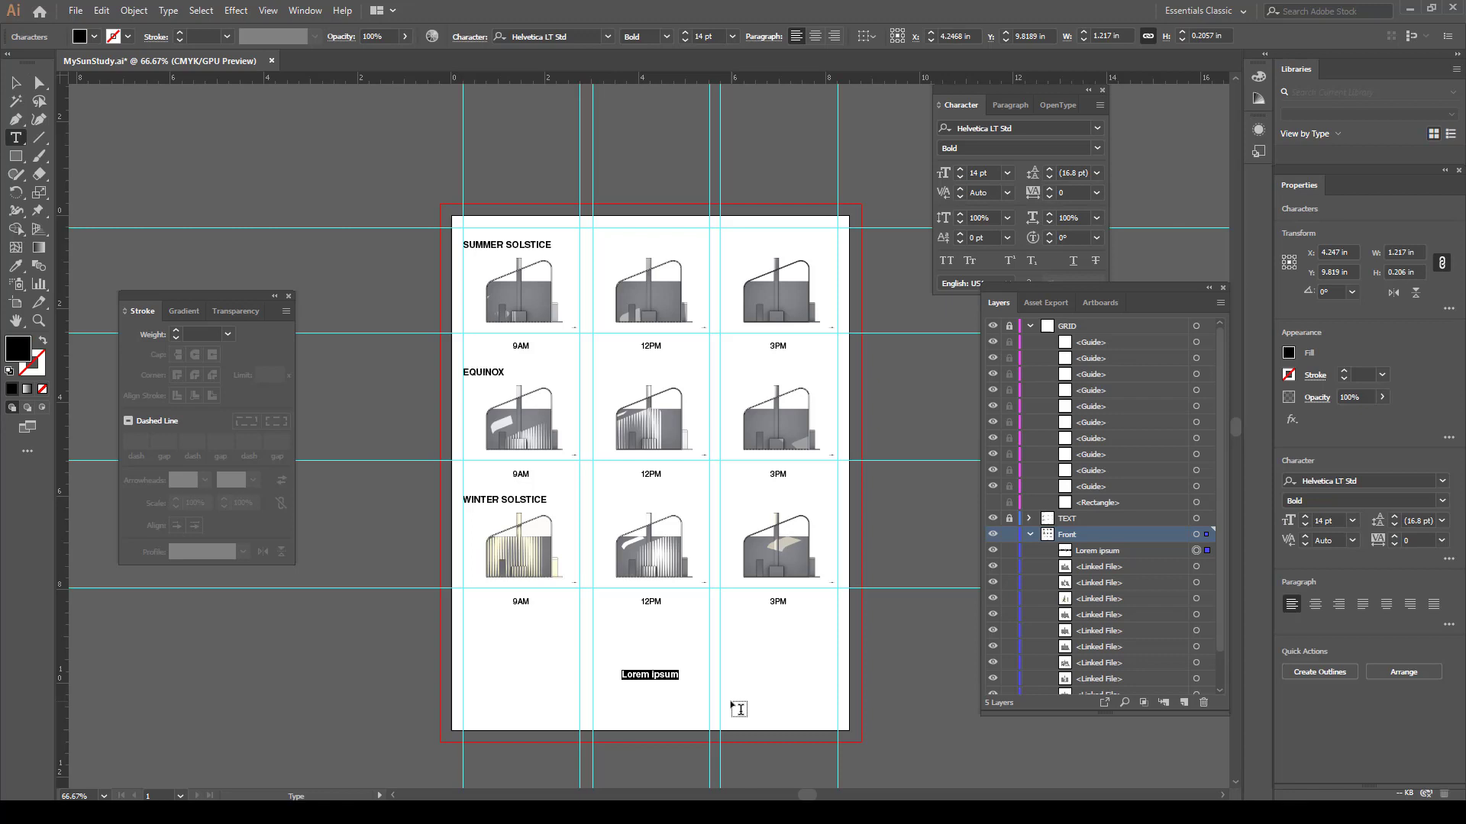
{"action": "type", "text": "Front Fac"}
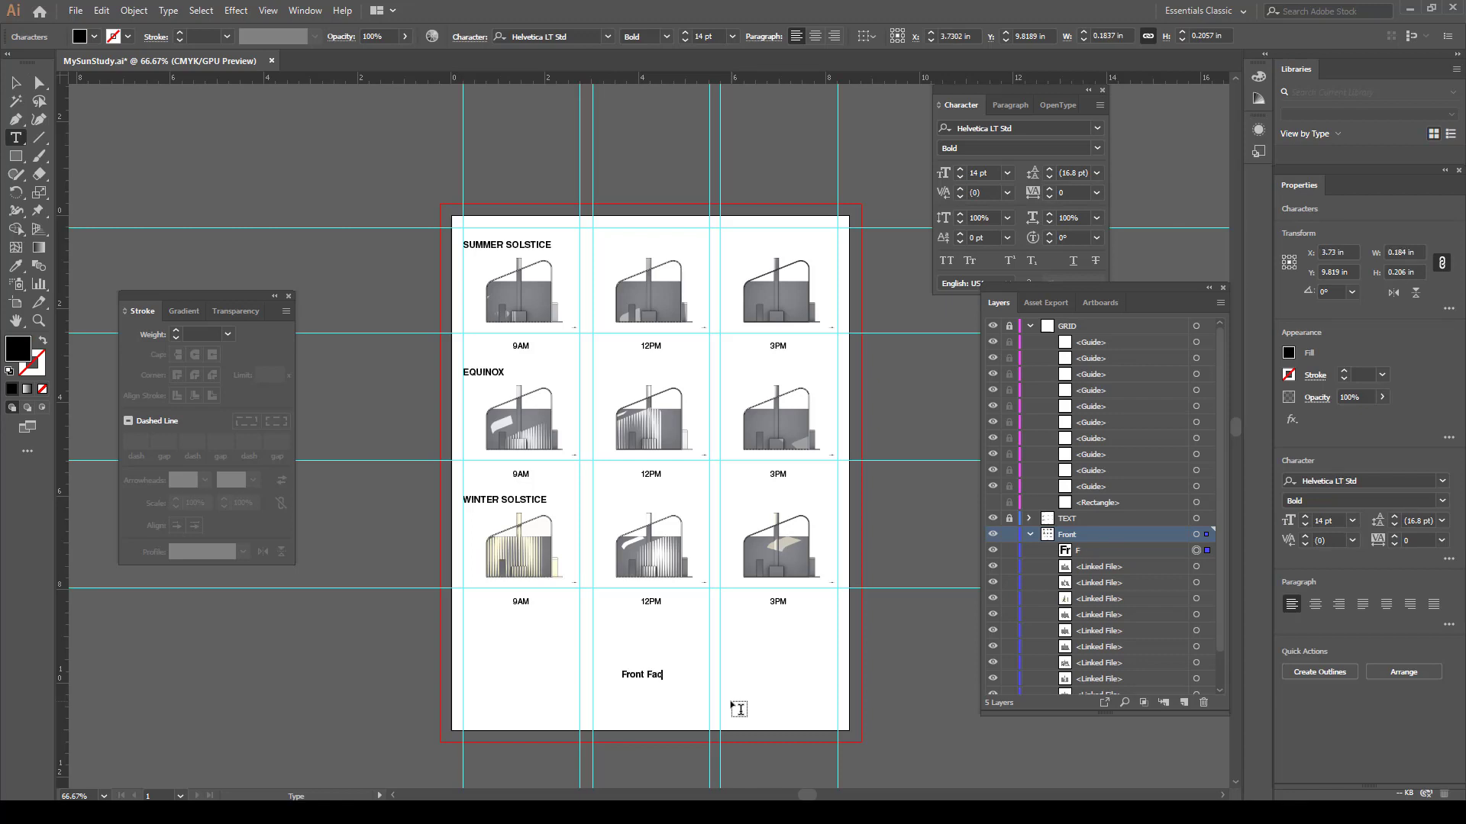
{"action": "type", "text": "ade"}
{"action": "key", "text": "Home"}
{"action": "type", "text": "Sun Stuydy"}
{"action": "key", "text": "BackSpace"}
{"action": "key", "text": "BackSpace"}
{"action": "key", "text": "BackSpace"}
{"action": "type", "text": "dy "}
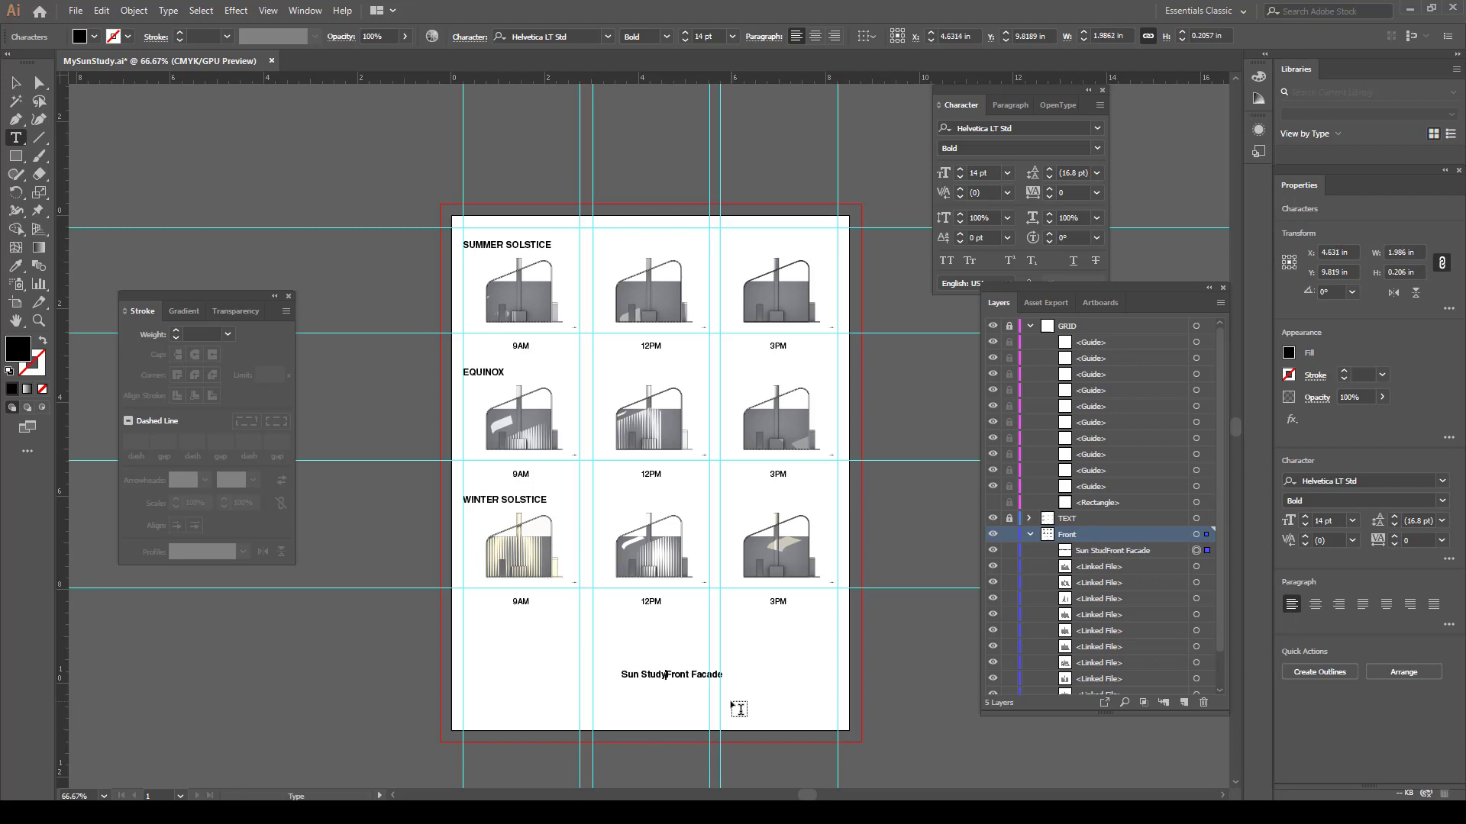
{"action": "type", "text": "-"}
{"action": "key", "text": "Escape"}
{"action": "left_click", "coordinate": [253, 140]}
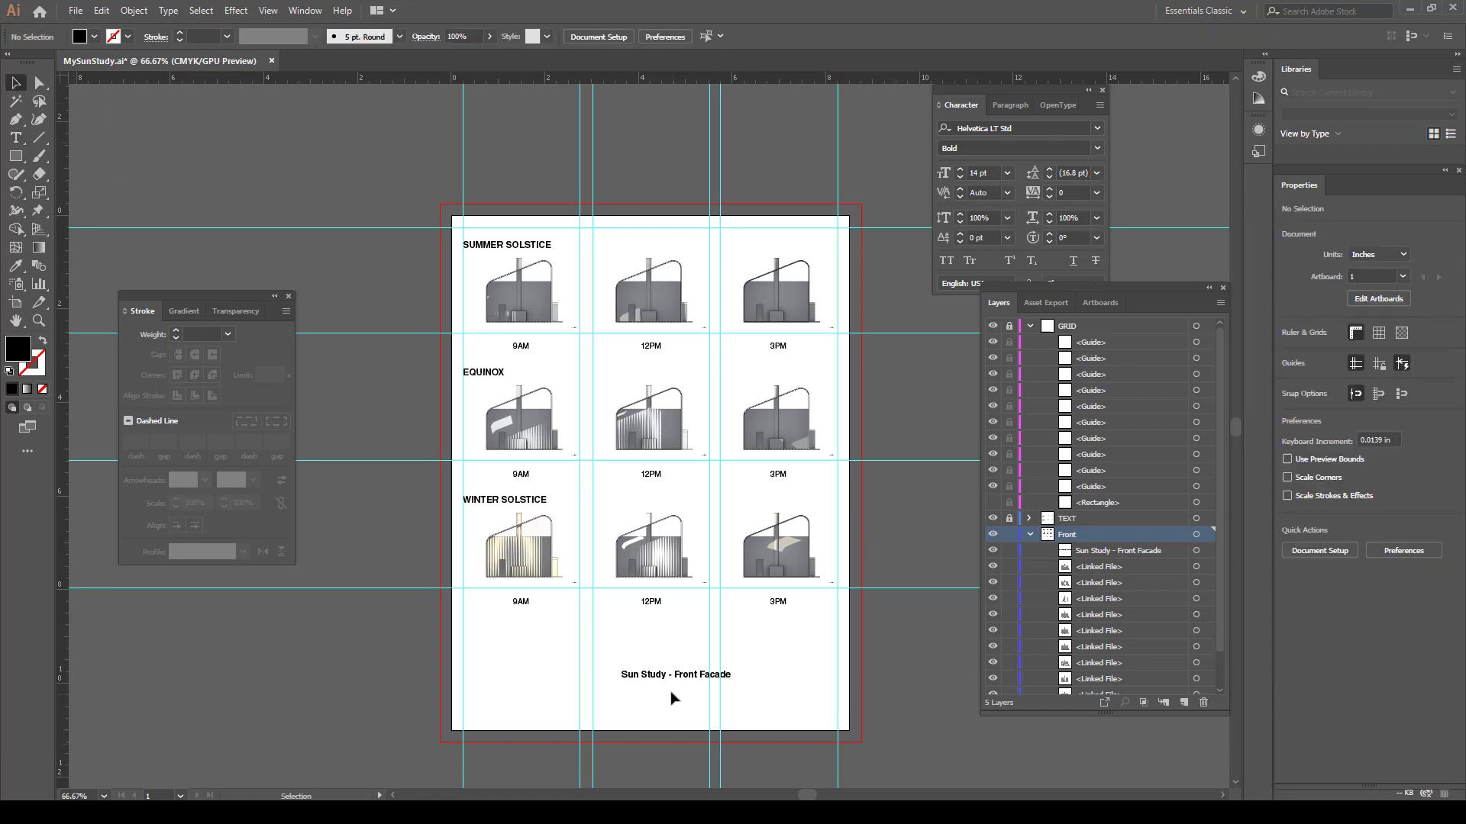
{"action": "left_click_drag", "start_coordinate": [668, 680], "coordinate": [770, 704]}
{"action": "left_click", "coordinate": [831, 624]}
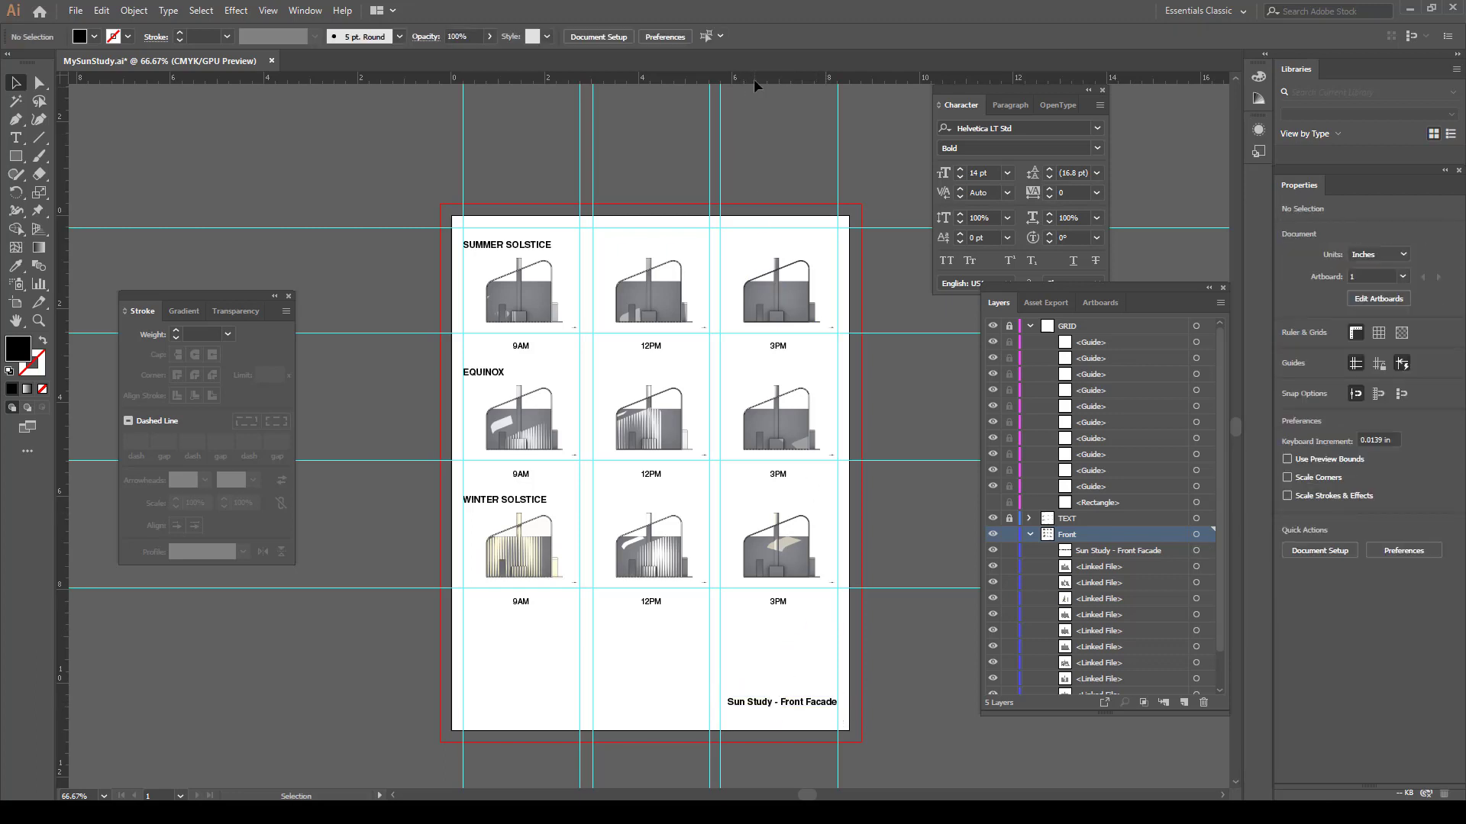
Add a horizontal guide near the page's bottom edge at a Y position of 10.5 in
{"action": "left_click_drag", "start_coordinate": [753, 80], "coordinate": [648, 712]}
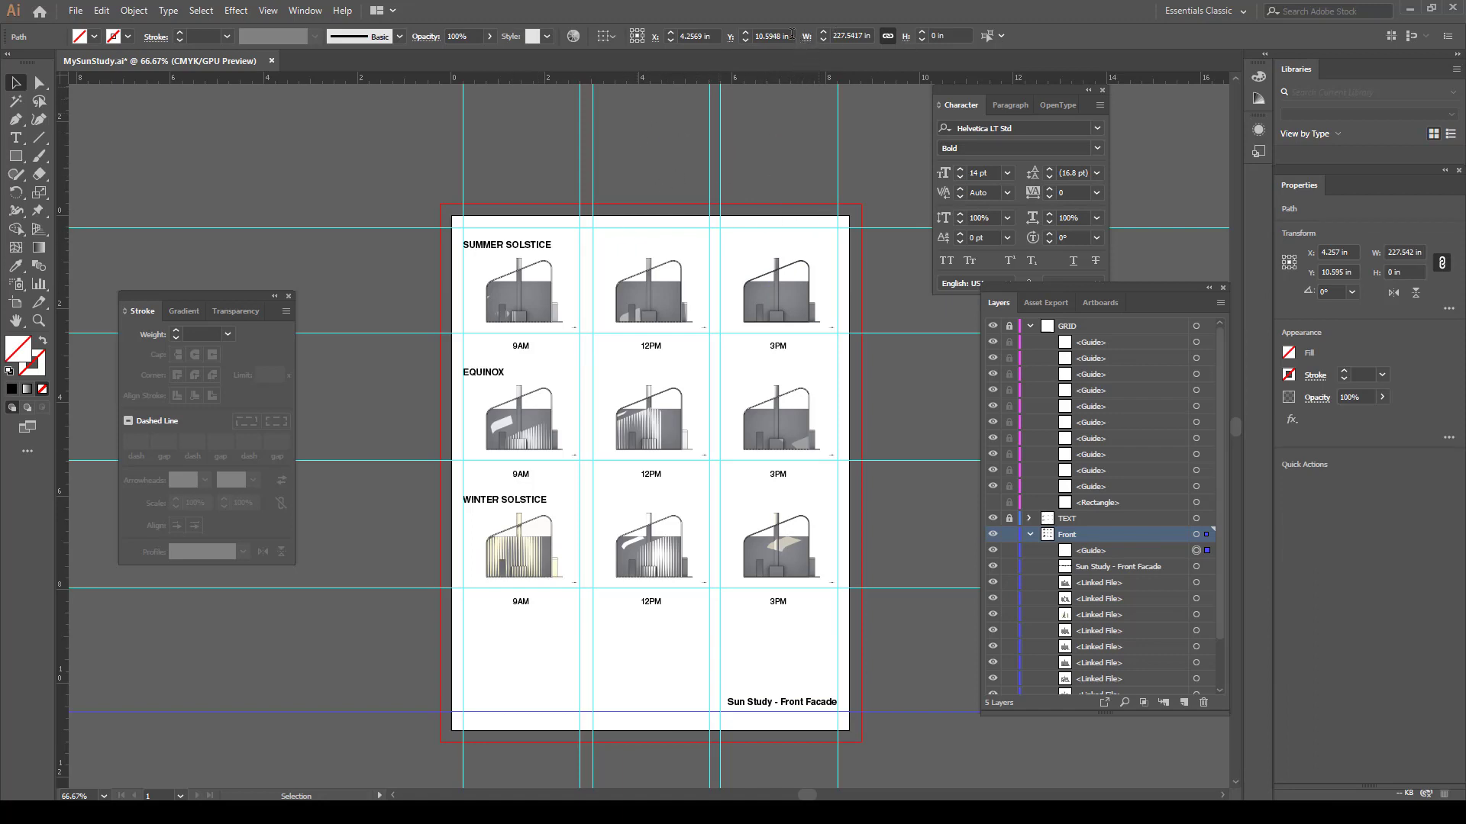
{"action": "left_click", "coordinate": [791, 32]}
{"action": "type", "text": "1"}
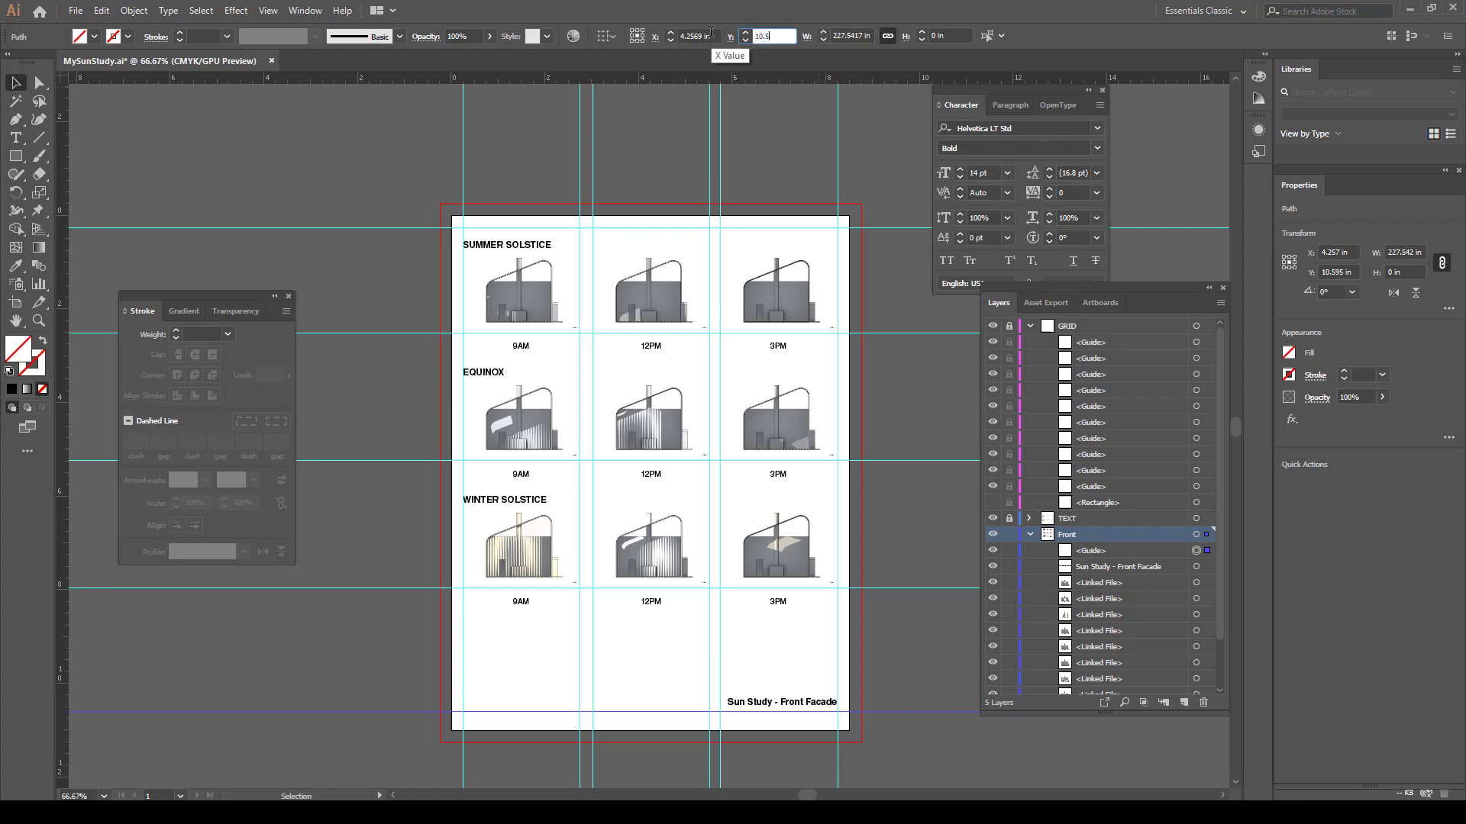
{"action": "type", "text": "0.5"}
{"action": "key", "text": "Return"}
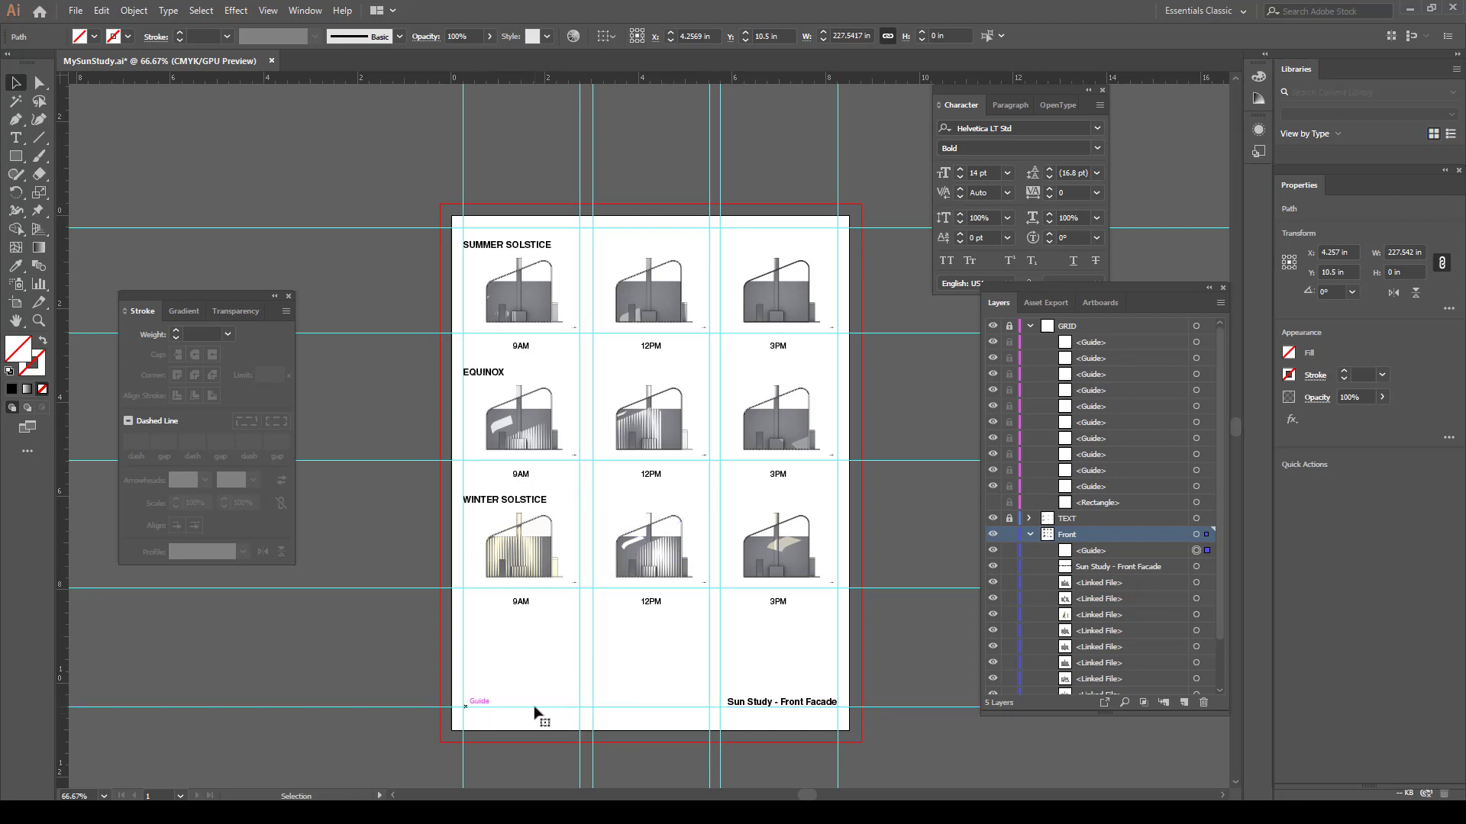
Nudge the "Sun Study - Front Facade" title up onto the bottom guide and right to the margin guide, and deselect it
{"action": "left_click", "coordinate": [759, 702]}
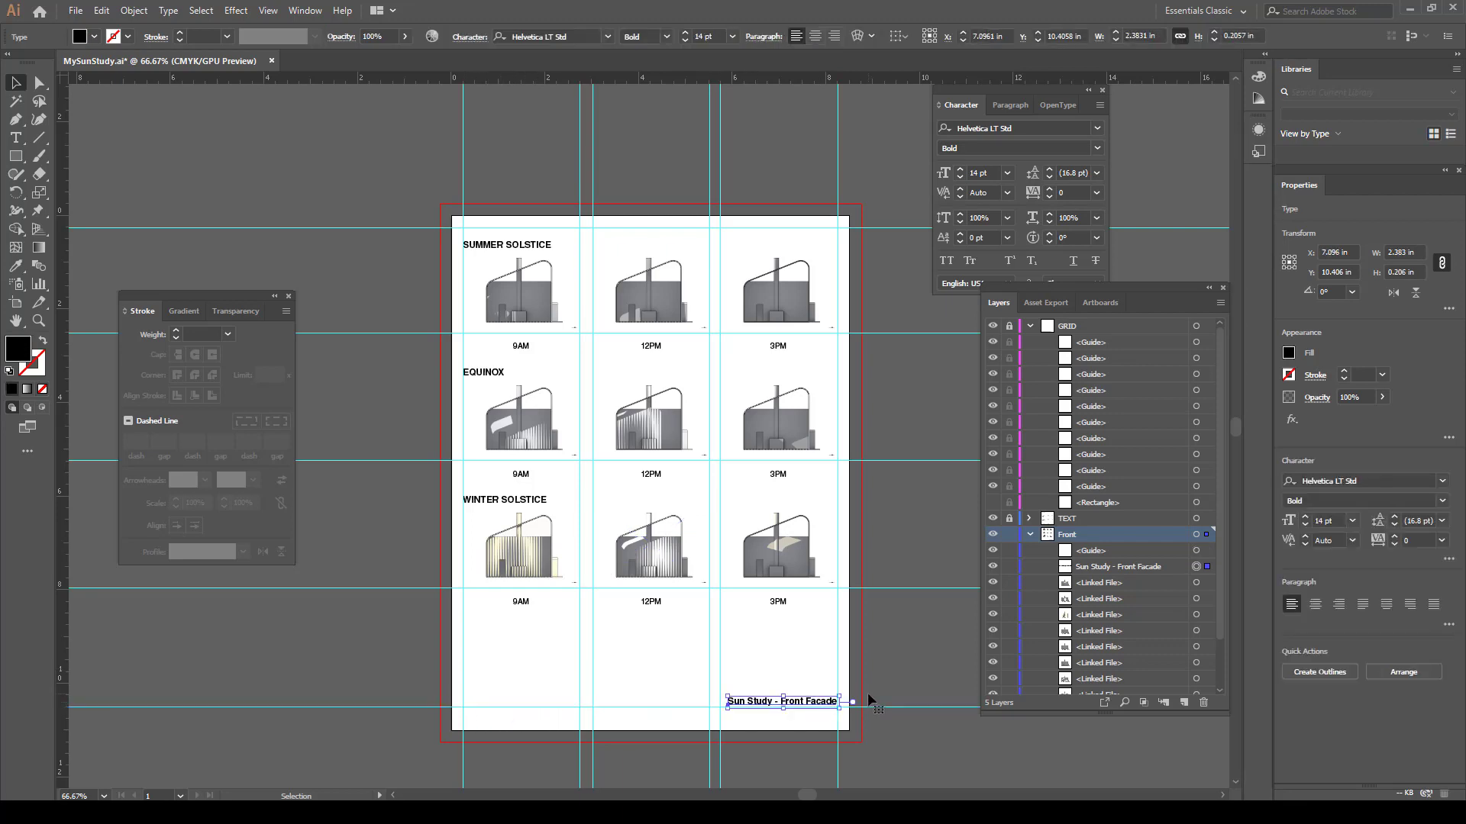
{"action": "key", "text": "Up"}
{"action": "key", "text": "Up"}
{"action": "key", "text": "Up"}
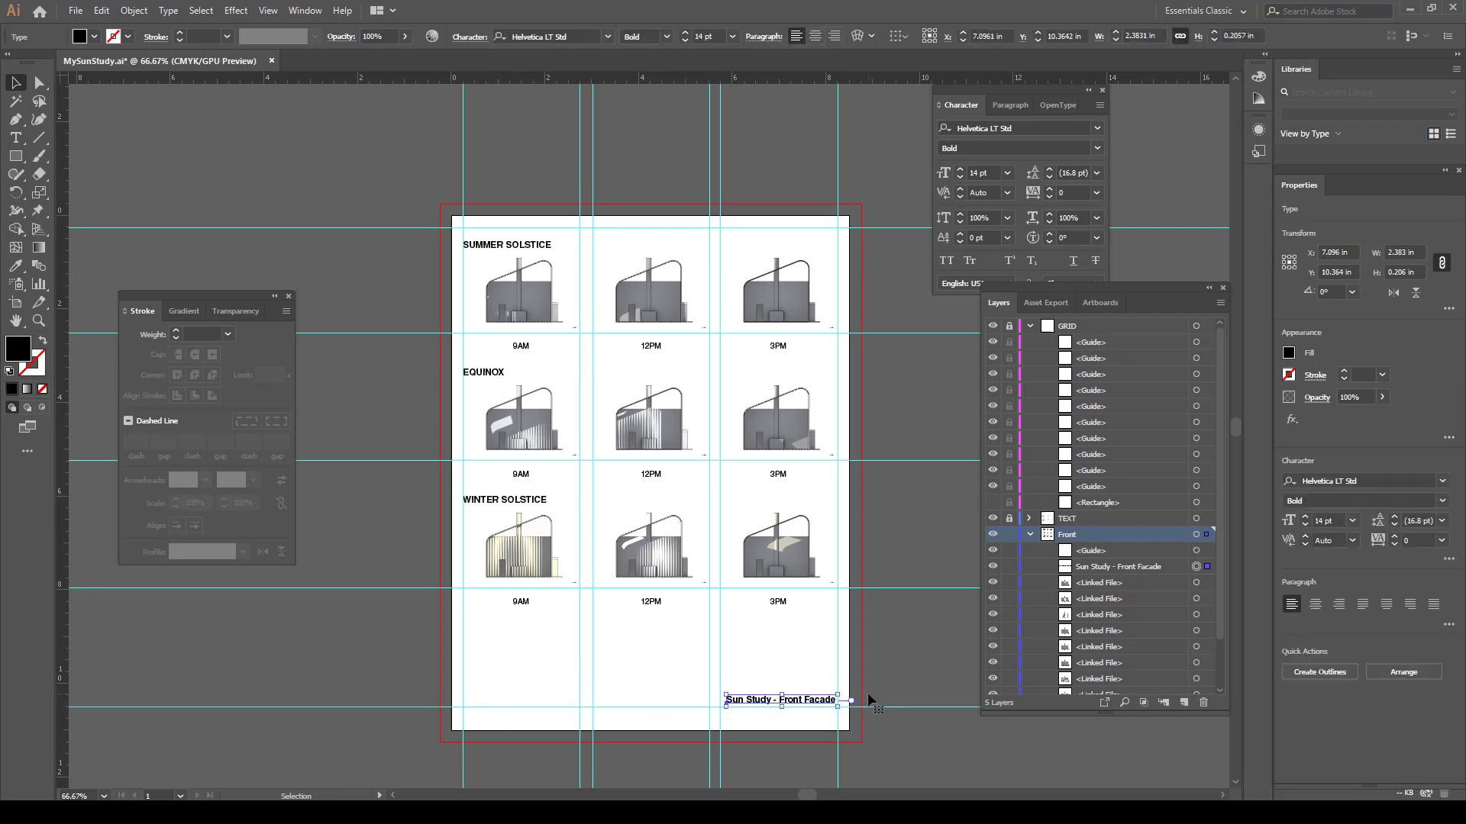
{"action": "key", "text": "Right"}
{"action": "key", "text": "Right"}
{"action": "left_click", "coordinate": [869, 692]}
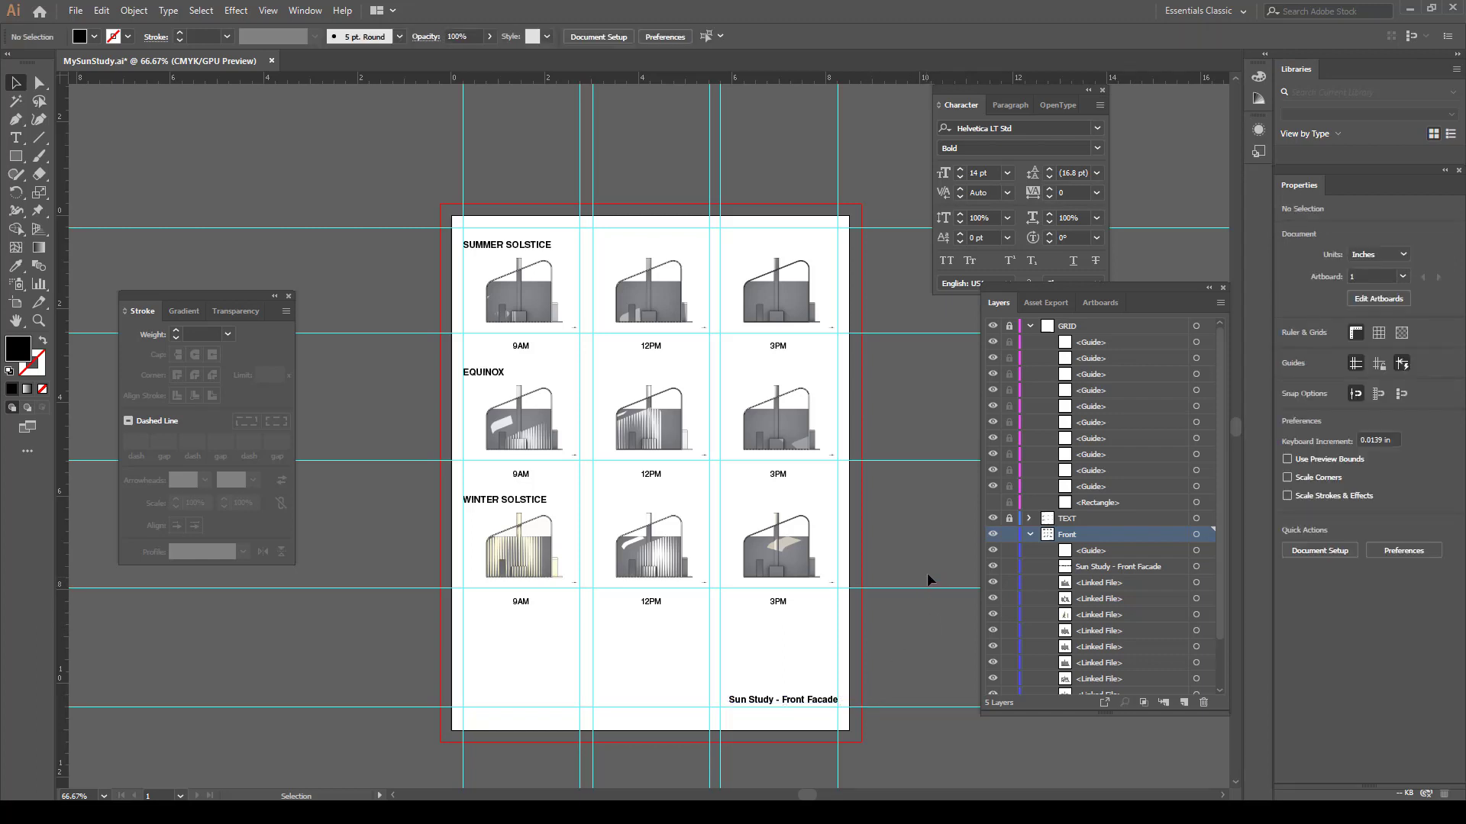
Collapse and lock the Front layer, unlock the TEXT layer, and move all nine time labels up about 0.17 in towards their images
{"action": "left_click", "coordinate": [1028, 533]}
{"action": "left_click", "coordinate": [1008, 534]}
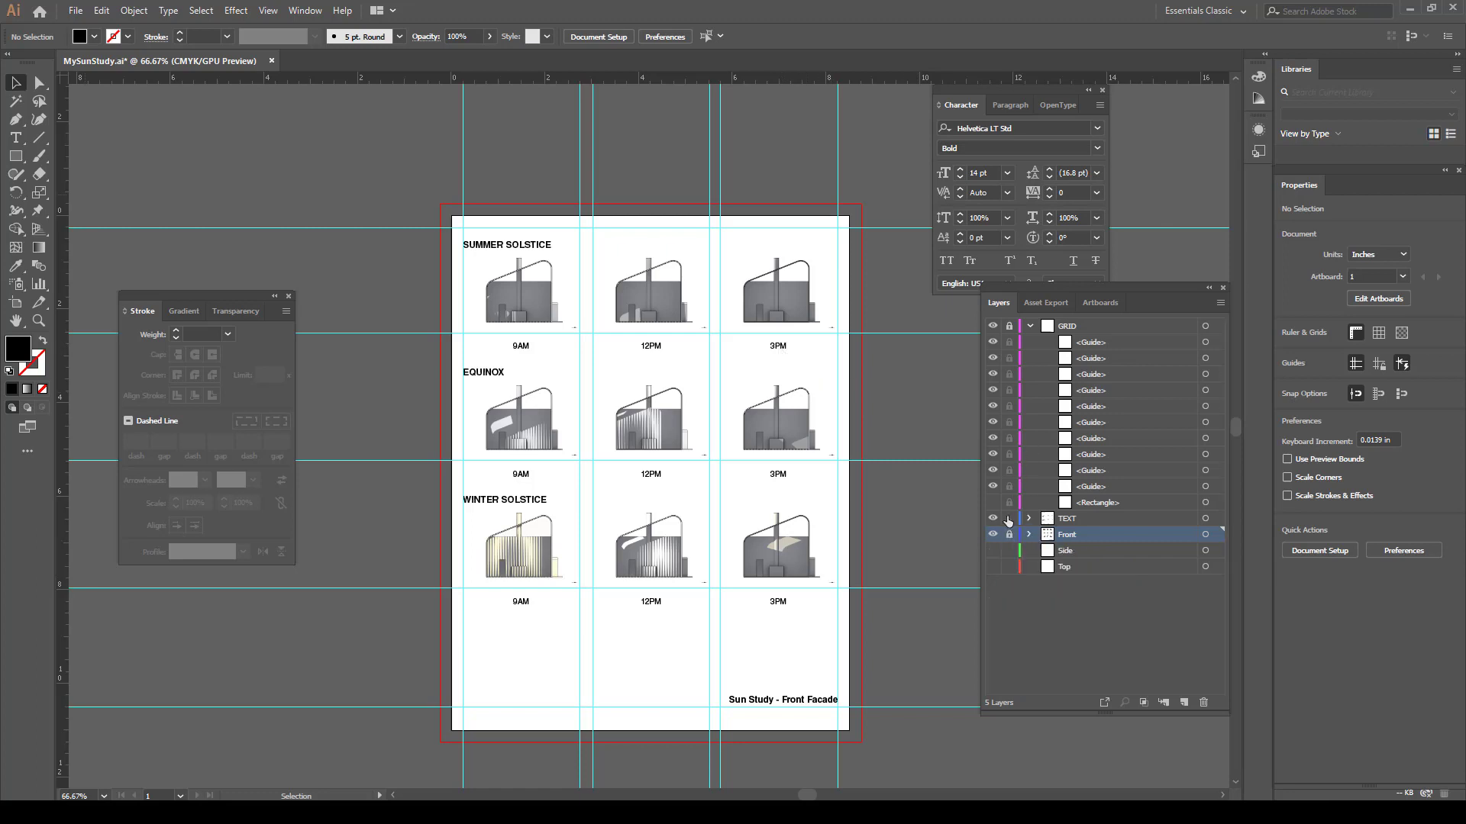
{"action": "left_click", "coordinate": [778, 345]}
{"action": "left_click", "coordinate": [650, 346], "text": "shift"}
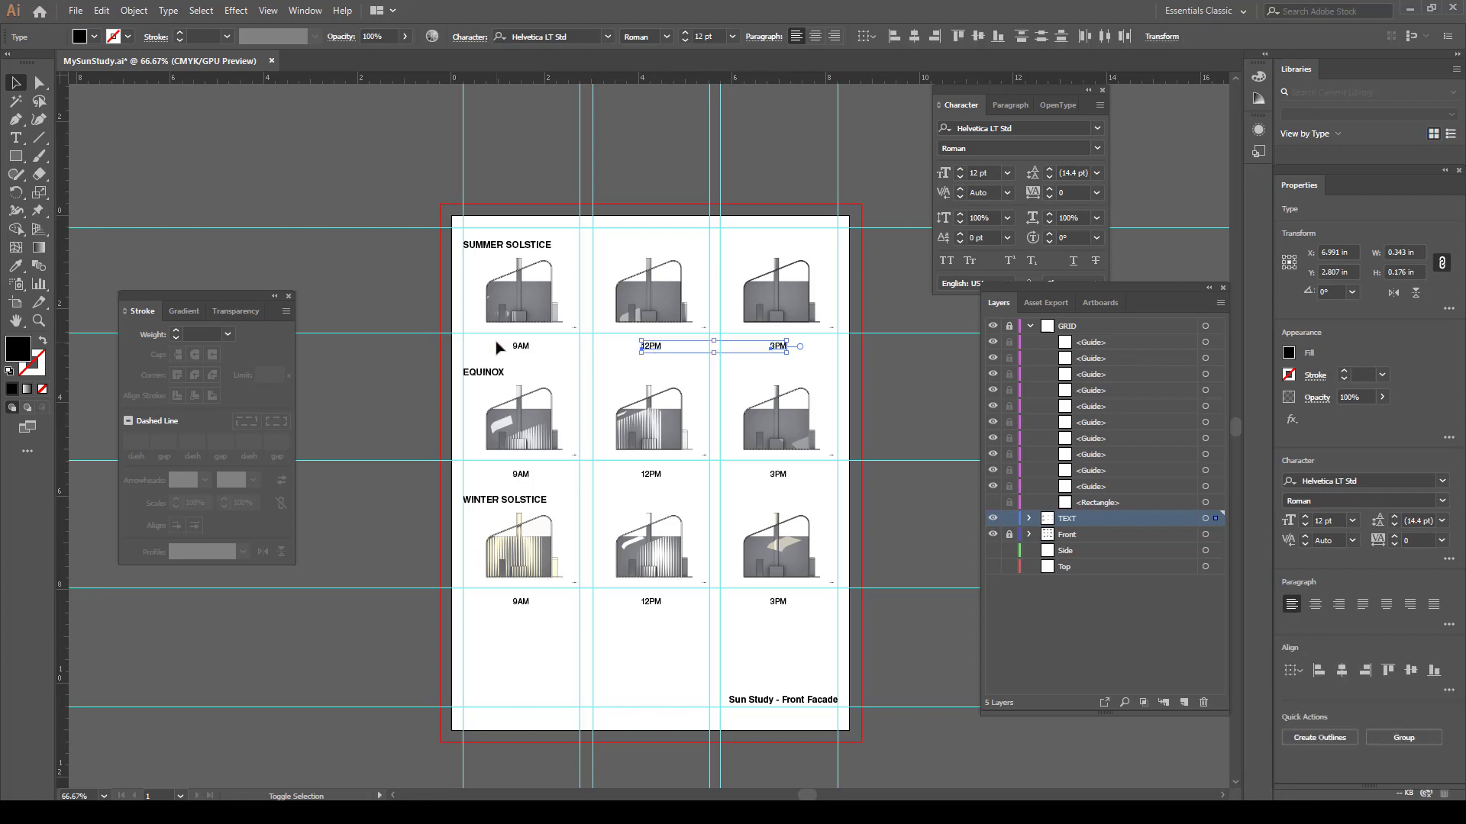
{"action": "left_click", "coordinate": [519, 346], "text": "shift"}
{"action": "left_click", "coordinate": [519, 474], "text": "shift"}
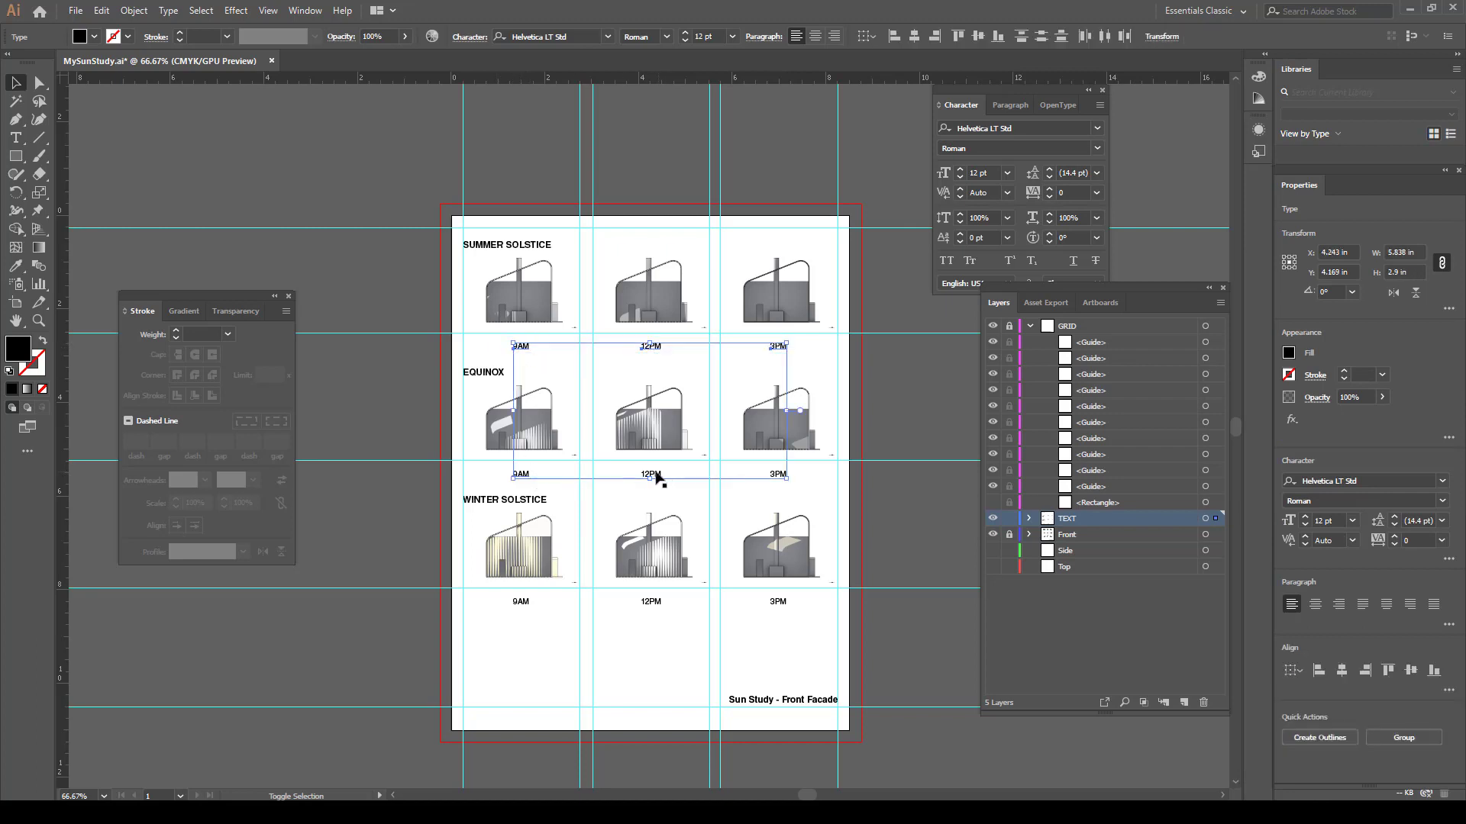
{"action": "left_click", "coordinate": [650, 474], "text": "shift"}
{"action": "left_click", "coordinate": [777, 474], "text": "shift"}
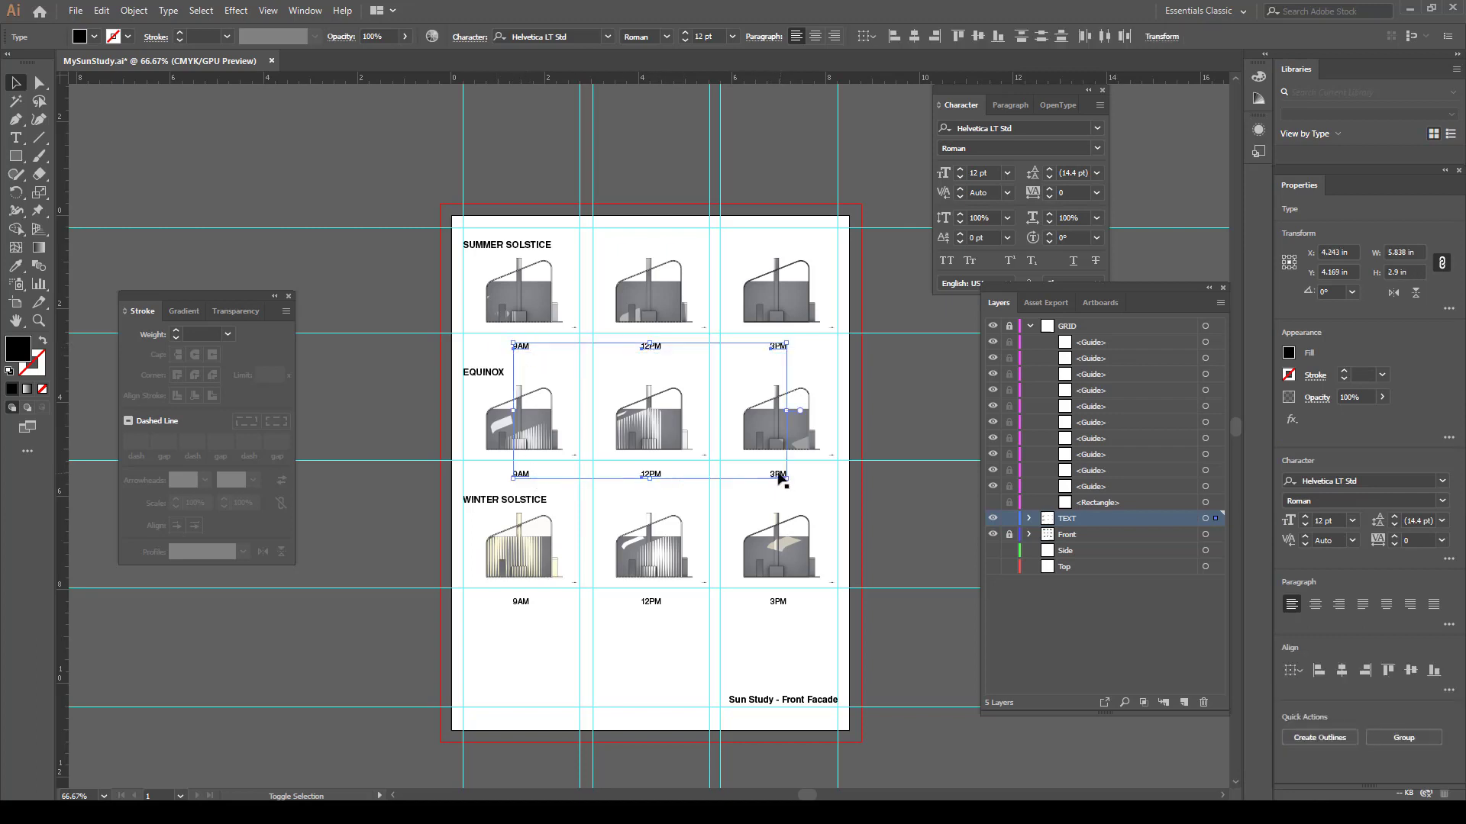
{"action": "left_click", "coordinate": [778, 602], "text": "shift"}
{"action": "left_click", "coordinate": [651, 601], "text": "shift"}
{"action": "left_click", "coordinate": [519, 603], "text": "shift"}
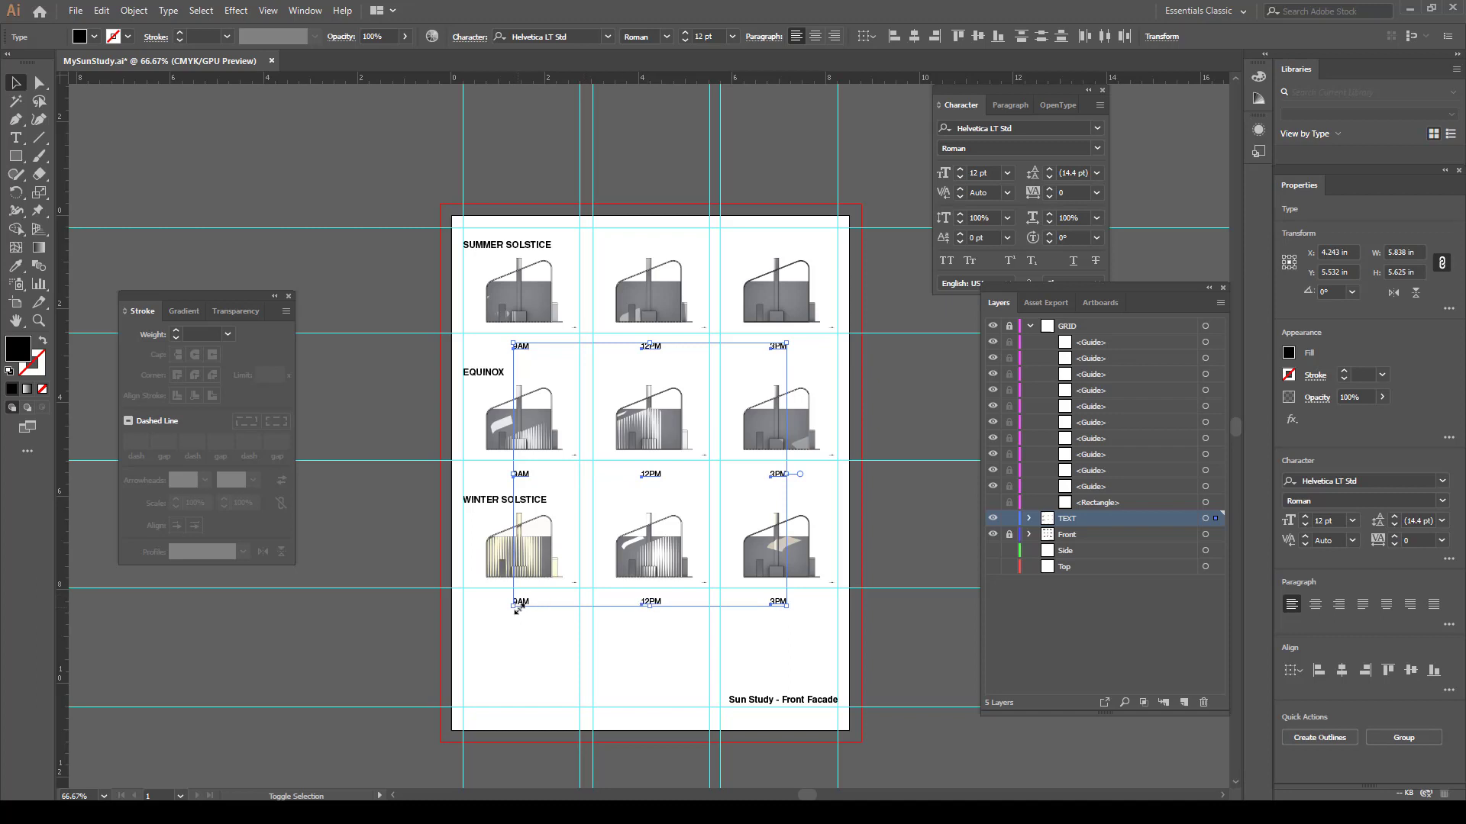
{"action": "key", "text": "Up"}
{"action": "key", "text": "Up"}
{"action": "key", "text": "Up"}
{"action": "key", "text": "Up"}
{"action": "key", "text": "Up"}
{"action": "key", "text": "Up"}
{"action": "key", "text": "Up"}
{"action": "key", "text": "Up"}
{"action": "key", "text": "Up"}
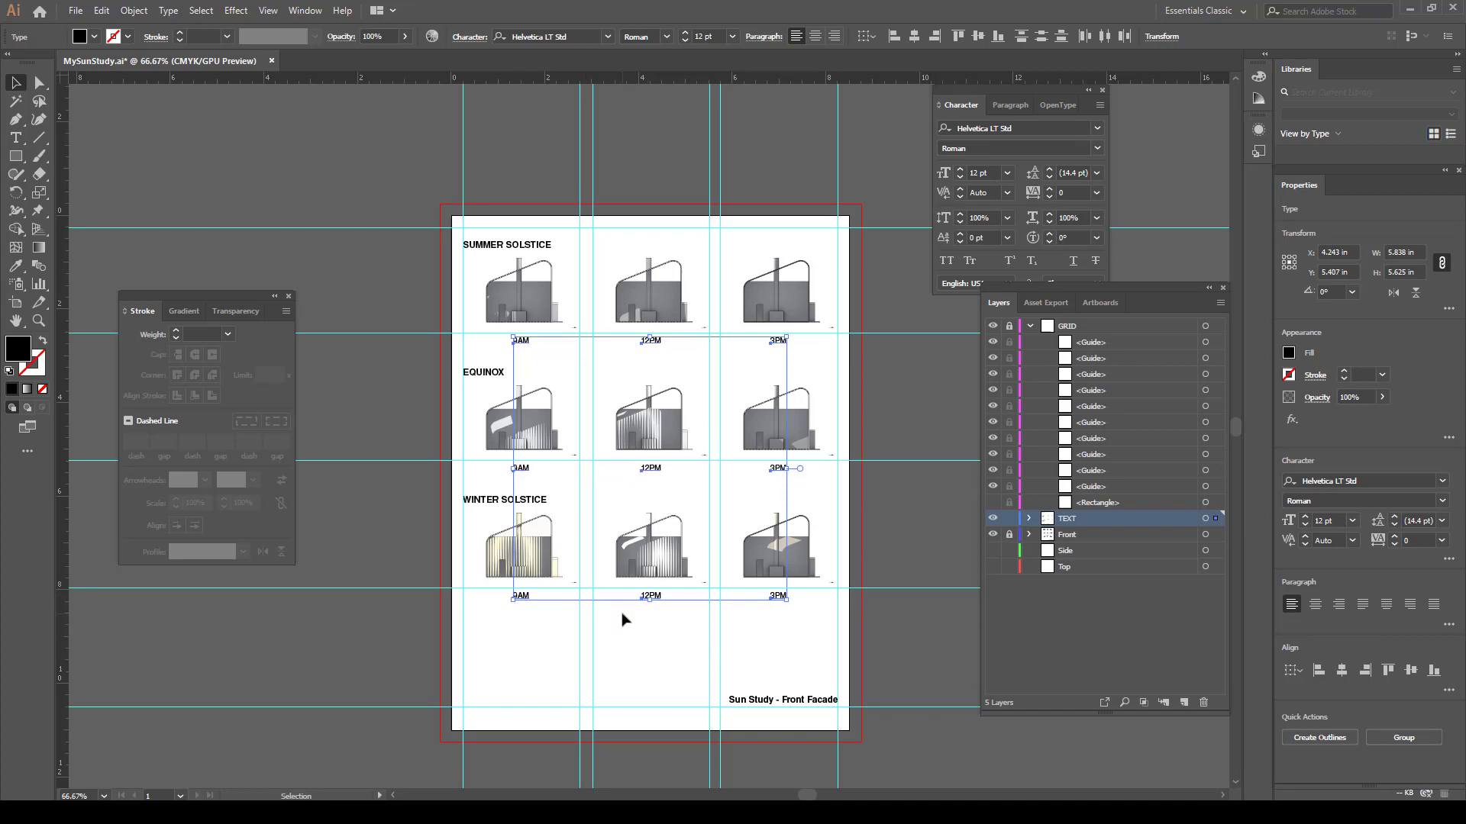
{"action": "key", "text": "Up"}
{"action": "key", "text": "Up"}
{"action": "key", "text": "Up"}
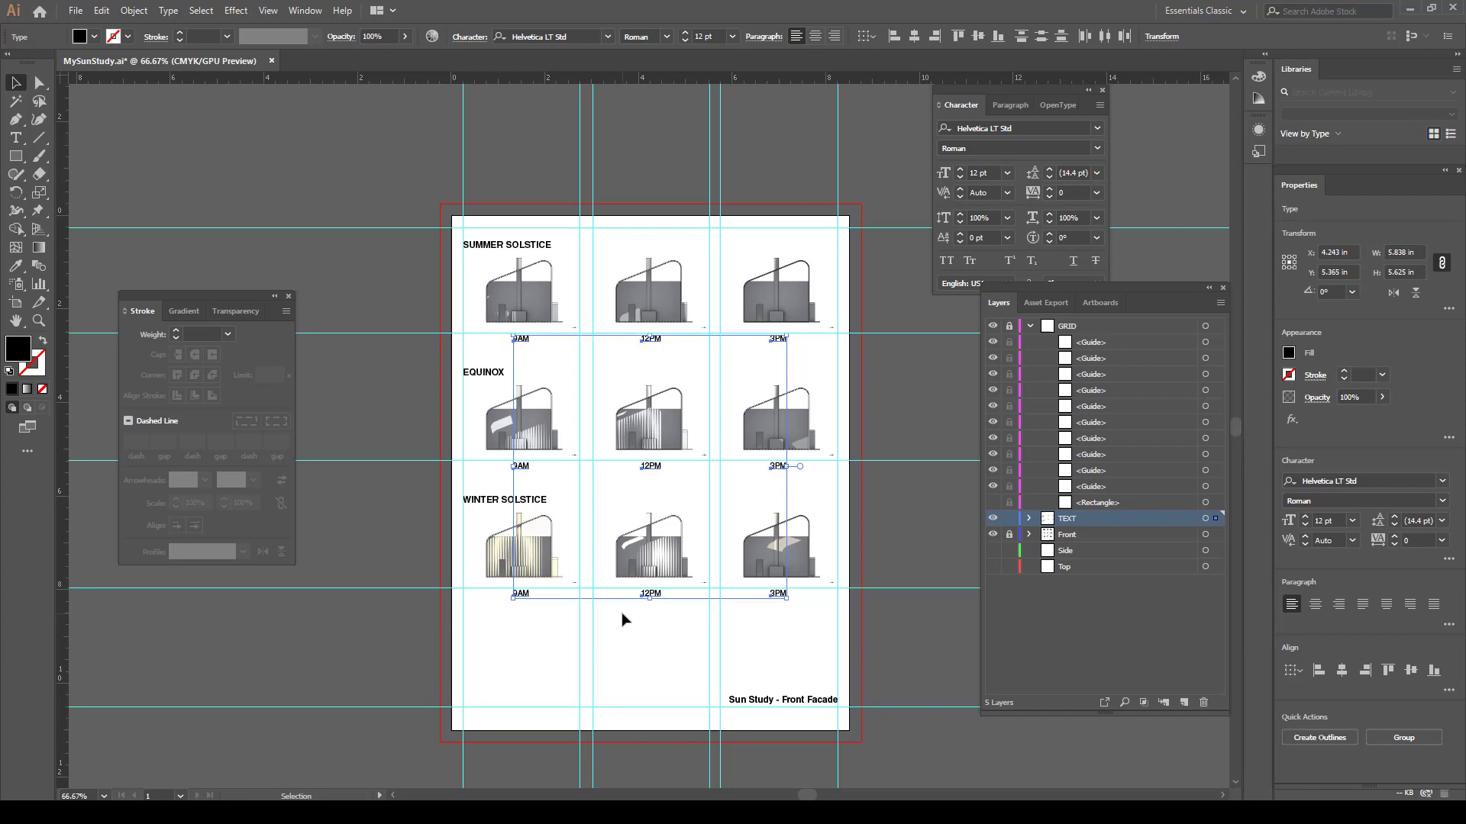
{"action": "left_click", "coordinate": [910, 500]}
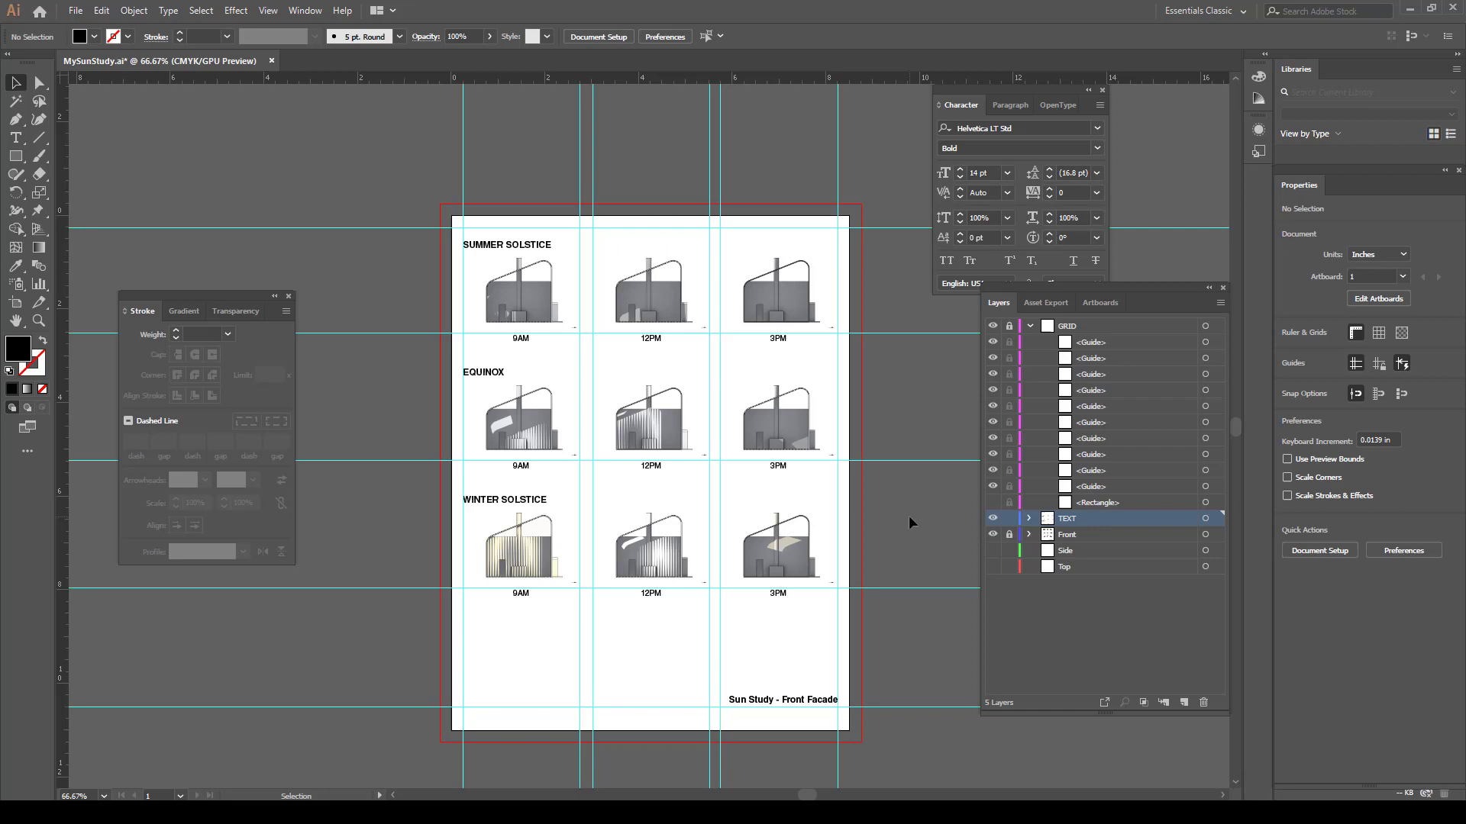
Toggle the Front layer's visibility off and on to check which content belongs to it, leaving it shown
{"action": "left_click", "coordinate": [993, 535]}
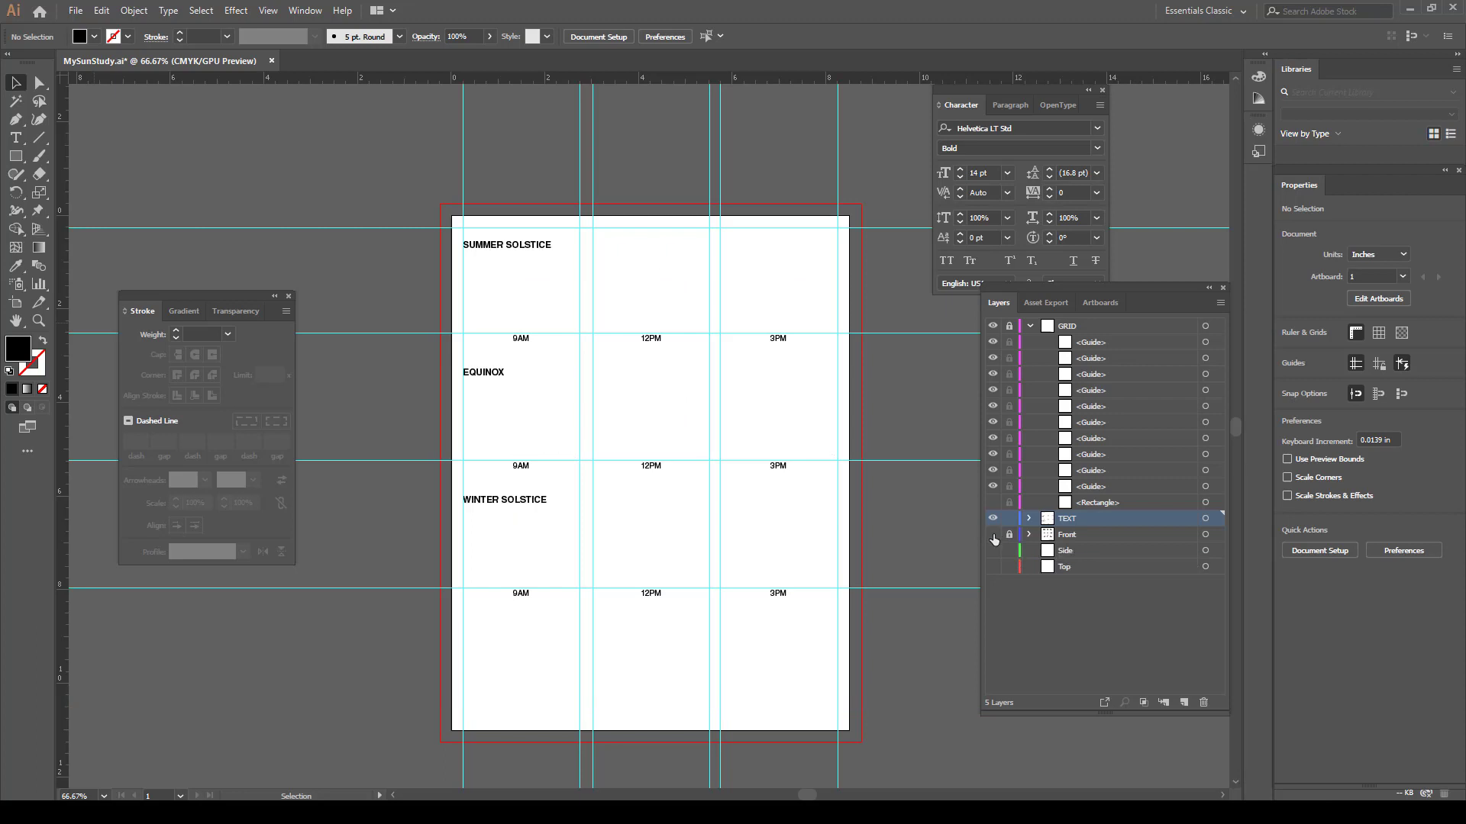
{"action": "left_click", "coordinate": [993, 535]}
{"action": "left_click", "coordinate": [993, 535]}
{"action": "left_click", "coordinate": [993, 535]}
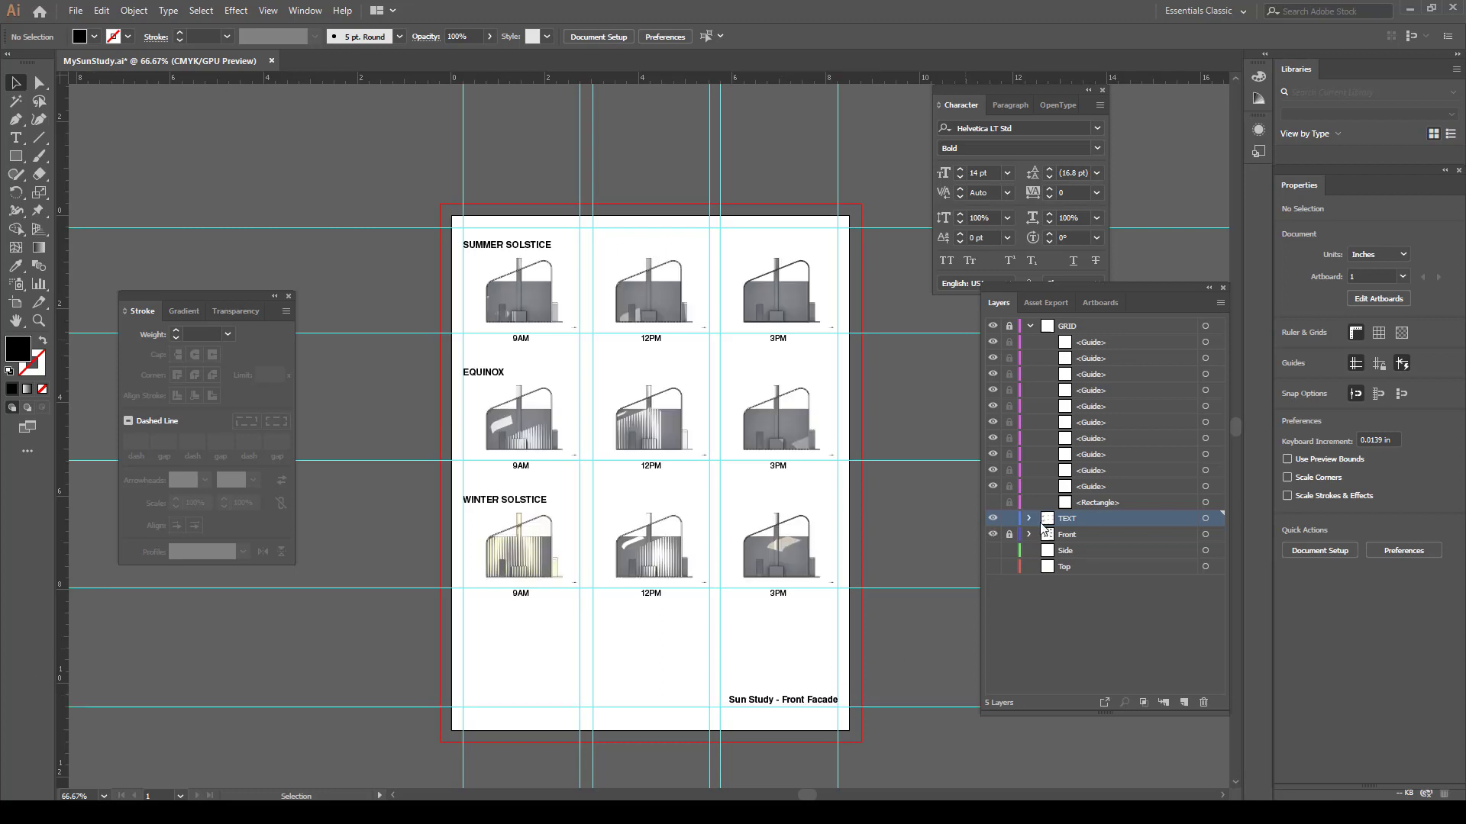
Move the "Sun Study - Front Facade" title from the Front layer into the TEXT layer
{"action": "left_click", "coordinate": [803, 699]}
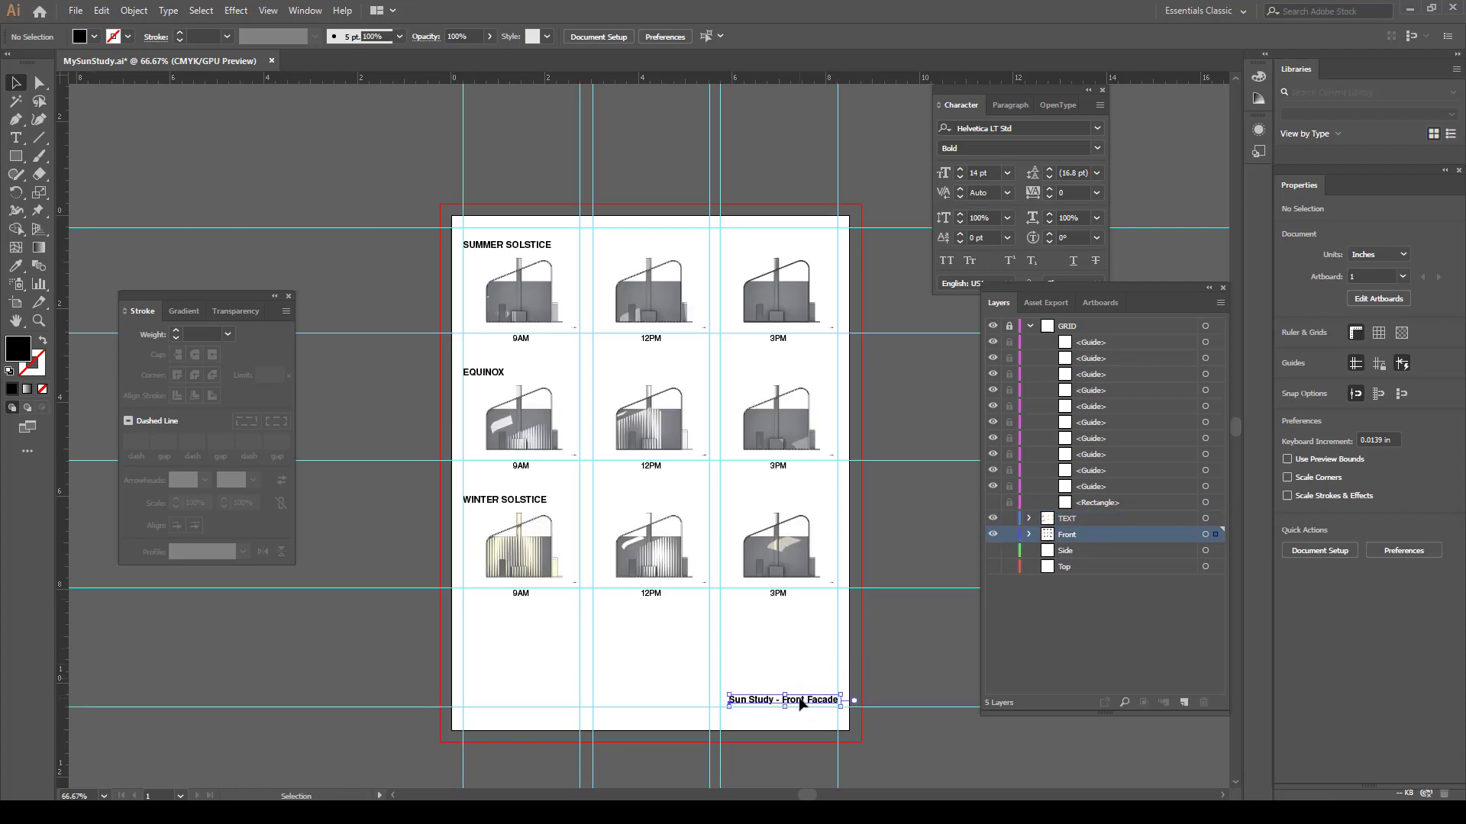
{"action": "left_click", "coordinate": [1029, 535]}
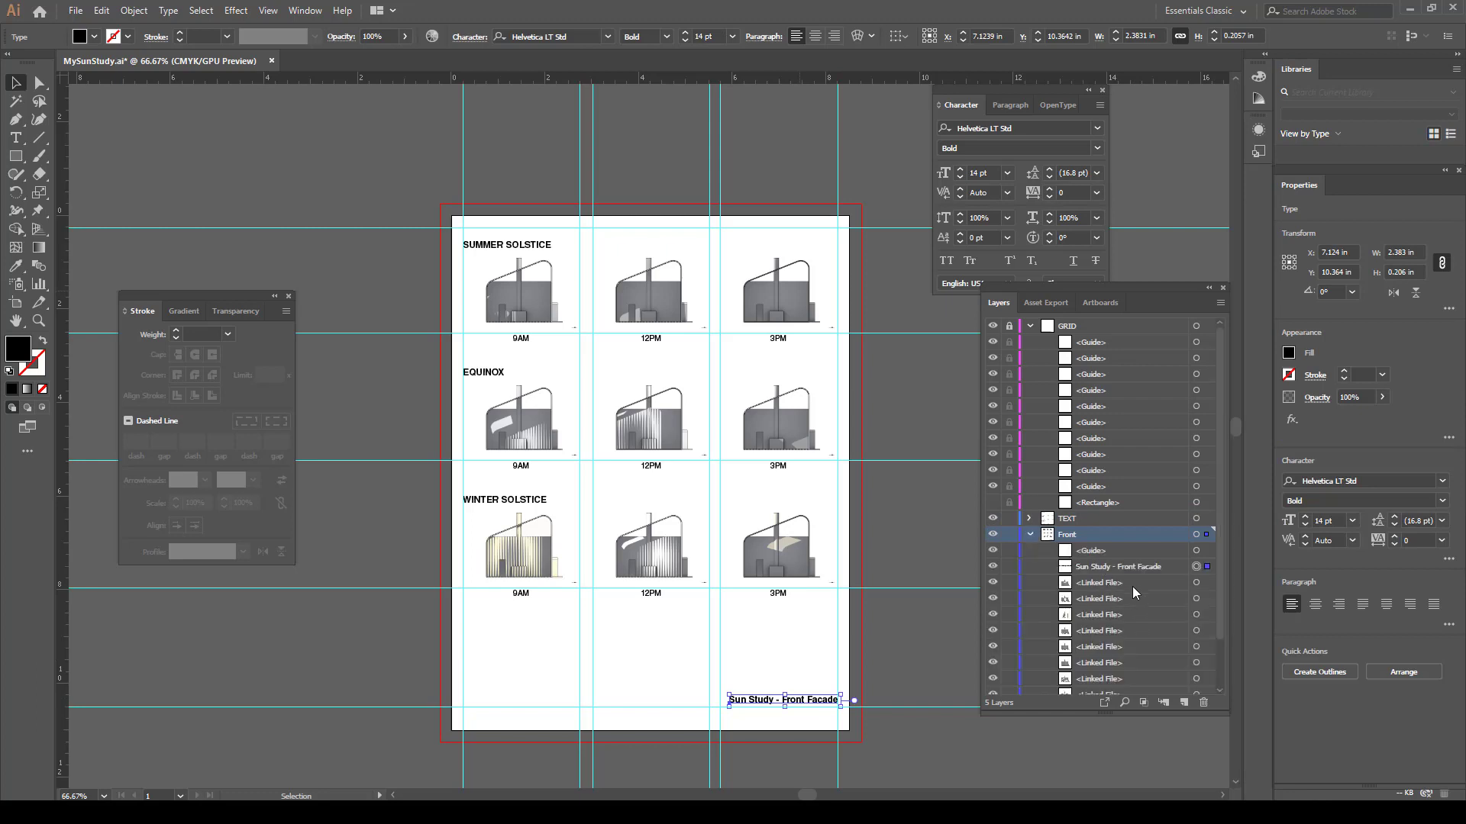
{"action": "left_click_drag", "start_coordinate": [1130, 566], "coordinate": [1122, 518]}
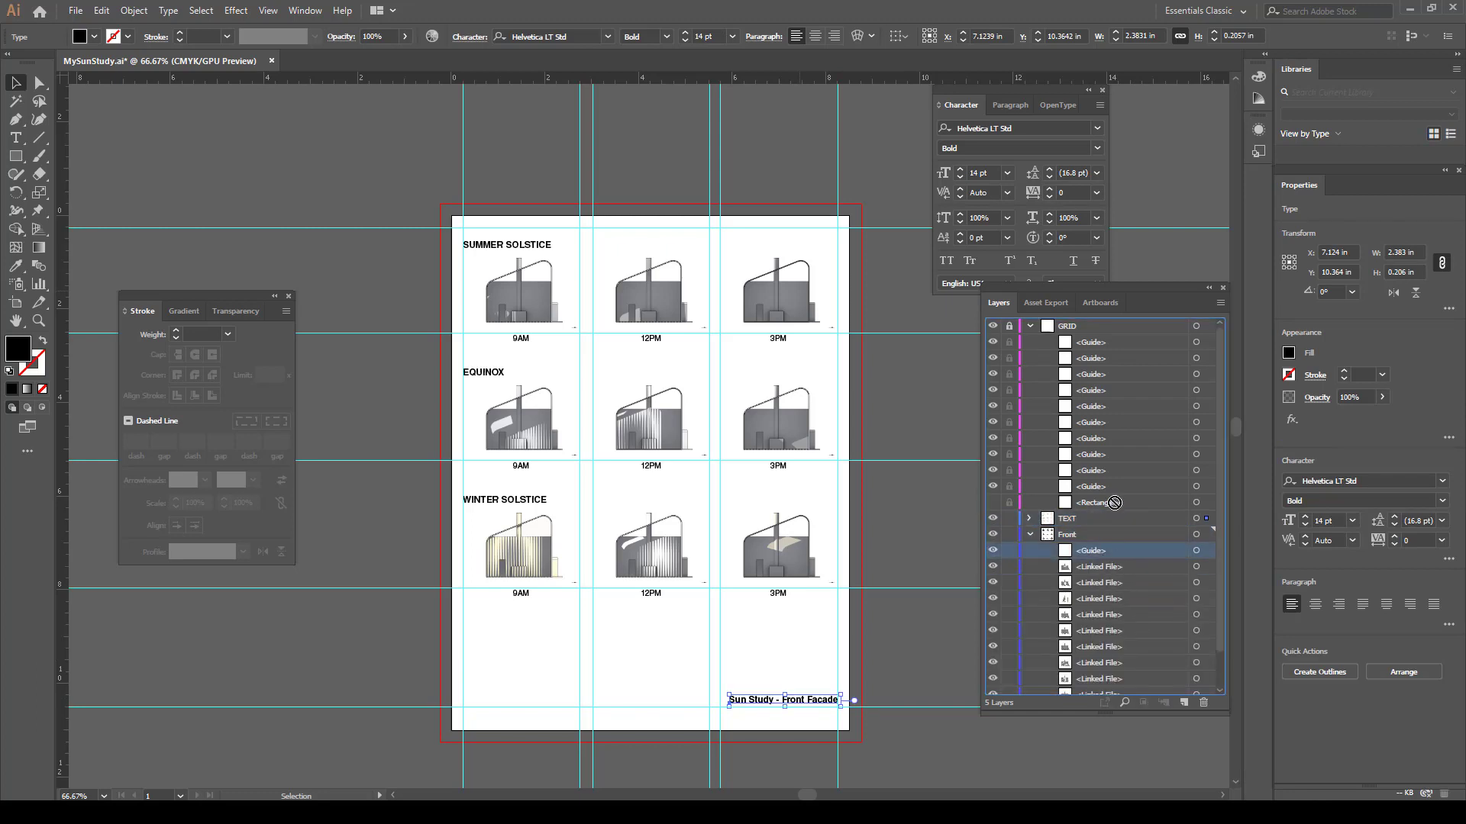
Unlock the GRID layer, move the stray guide from the Front layer into it, and lock GRID again
{"action": "left_click", "coordinate": [1009, 326]}
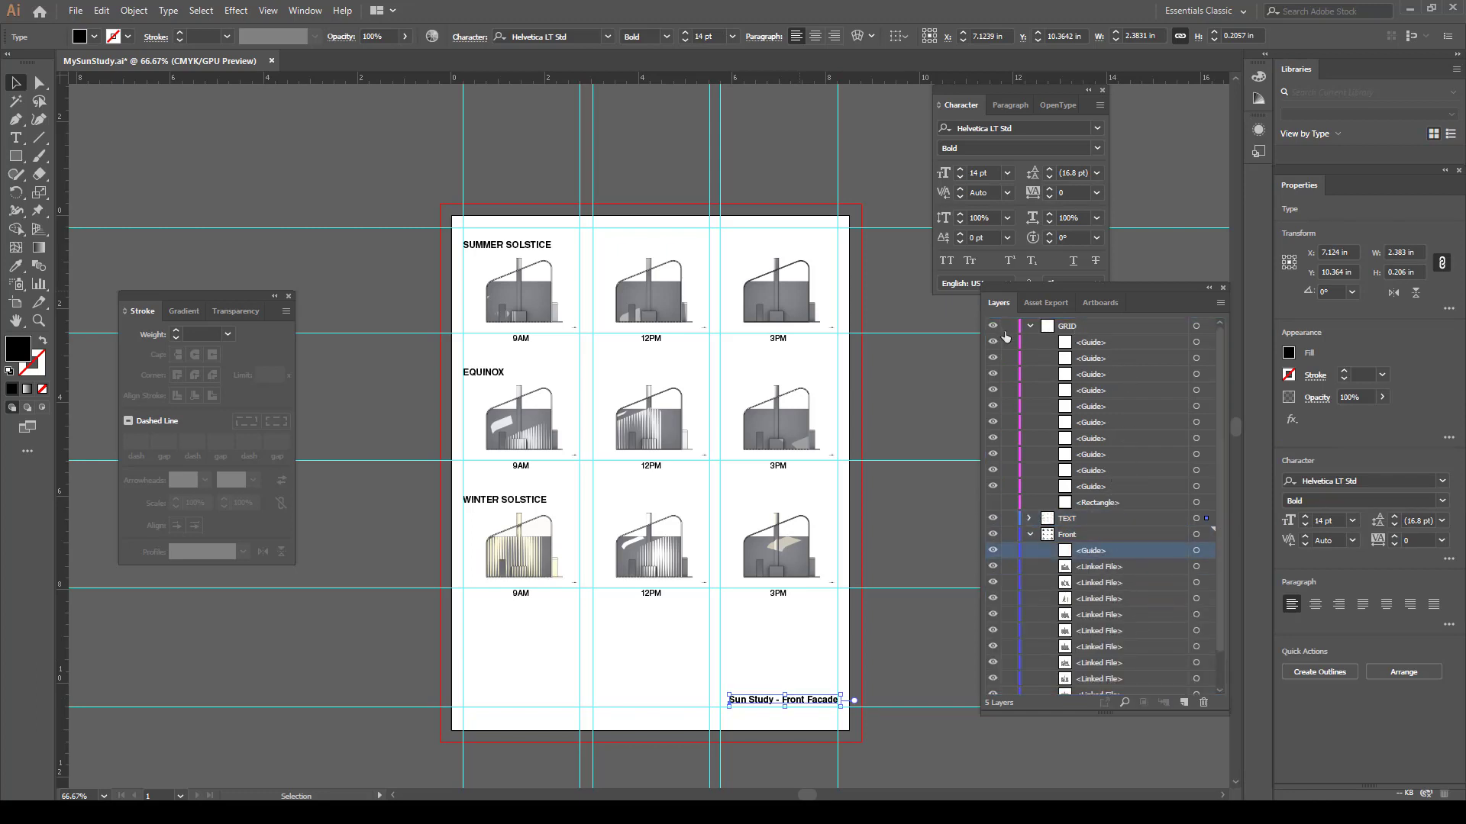
{"action": "left_click_drag", "start_coordinate": [1087, 553], "coordinate": [1071, 328]}
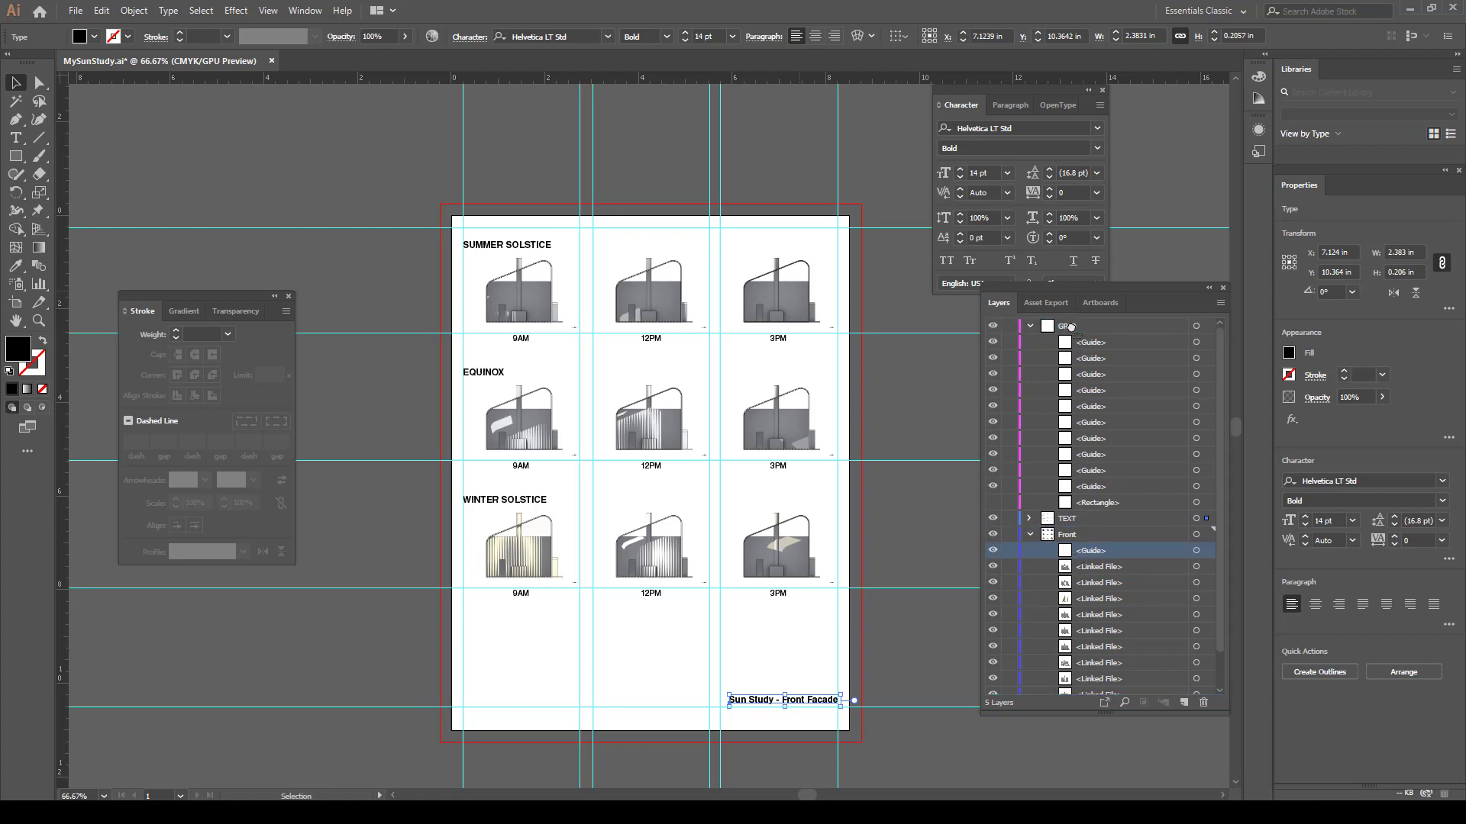
{"action": "left_click", "coordinate": [1009, 326]}
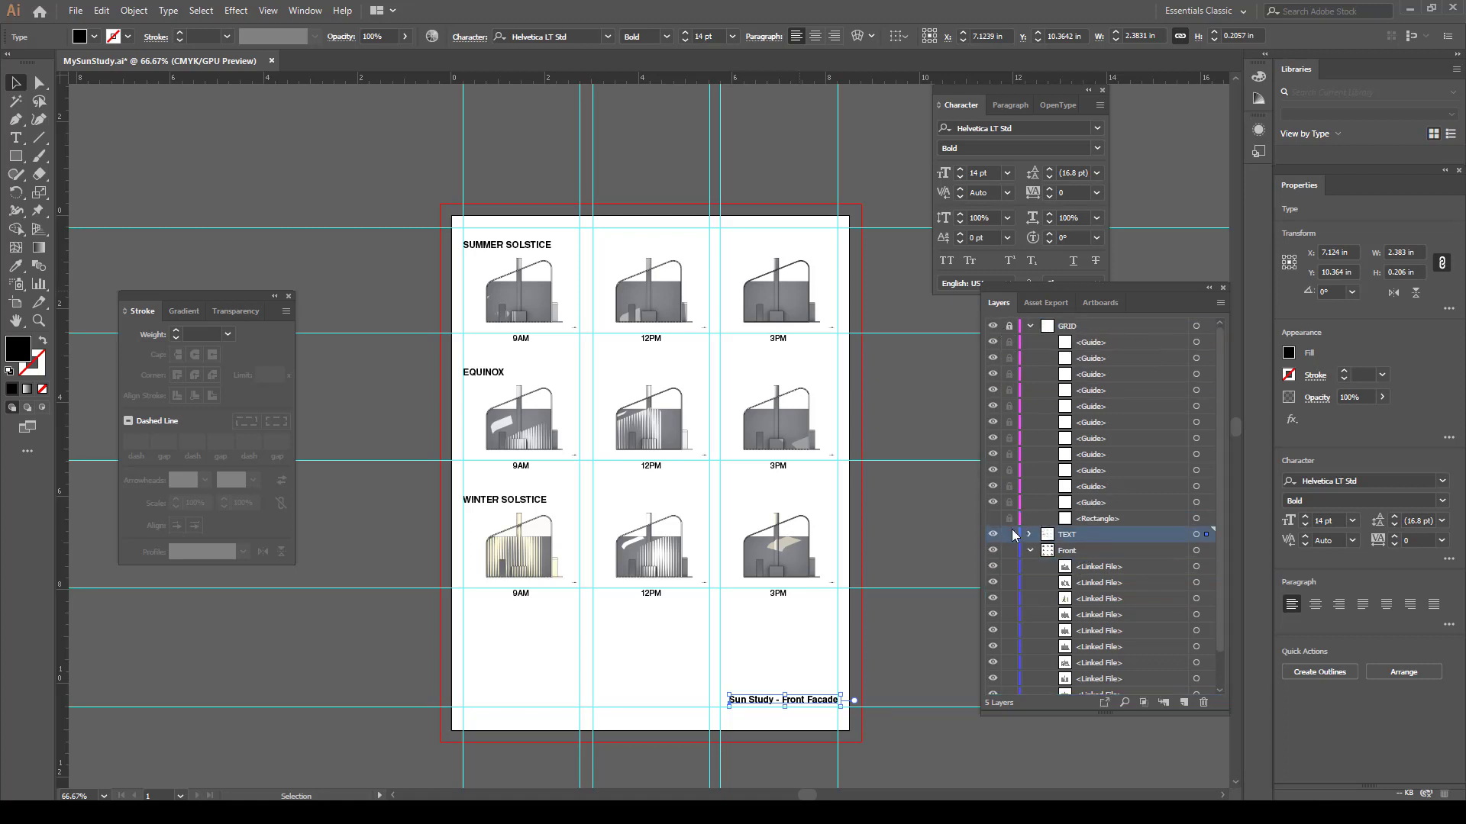
Lock the TEXT layer and toggle the Front layer's visibility off and on to check which layer holds the title
{"action": "left_click", "coordinate": [1010, 535]}
{"action": "left_click", "coordinate": [993, 551]}
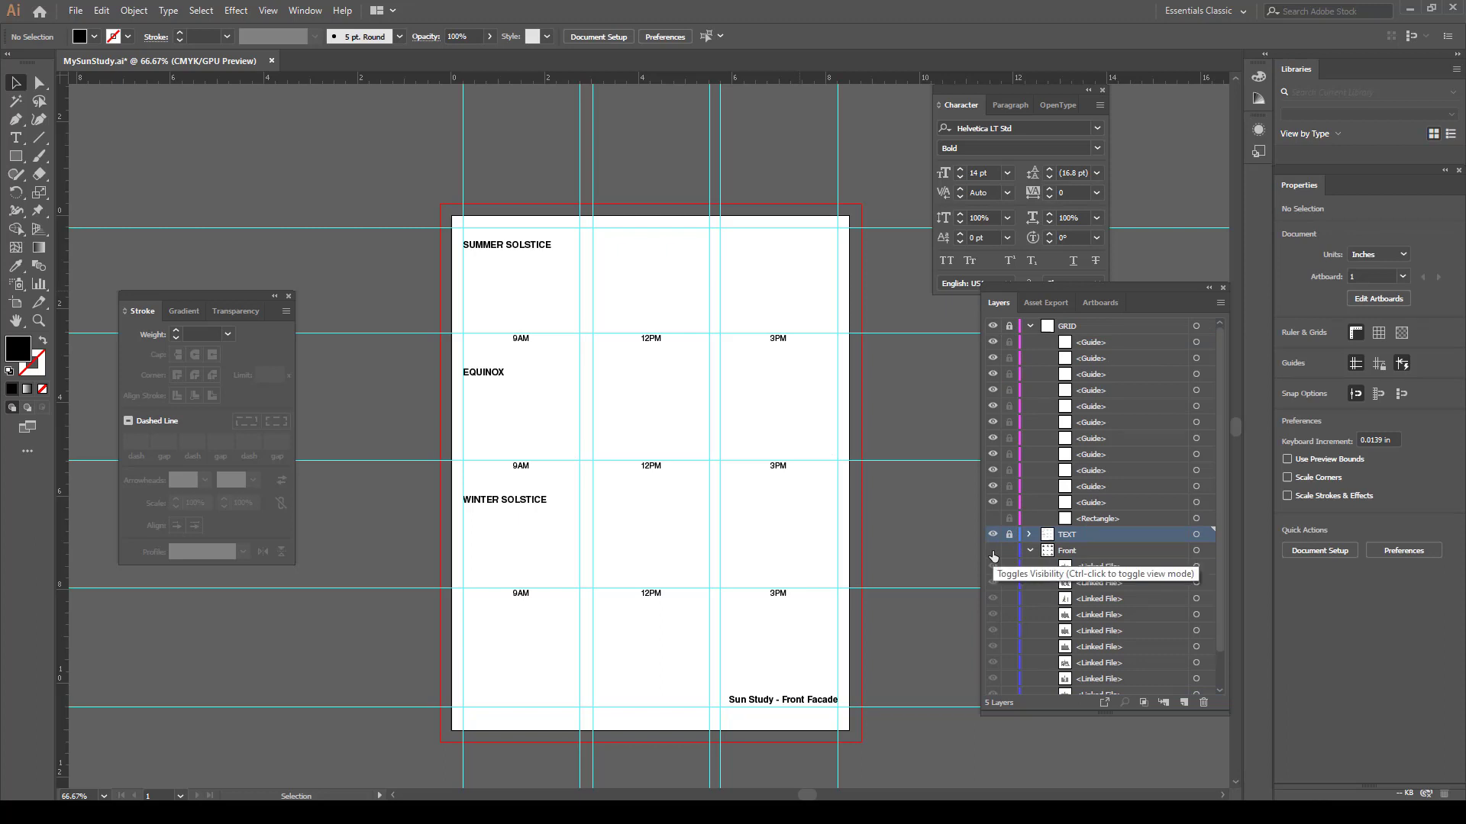
{"action": "left_click", "coordinate": [992, 551]}
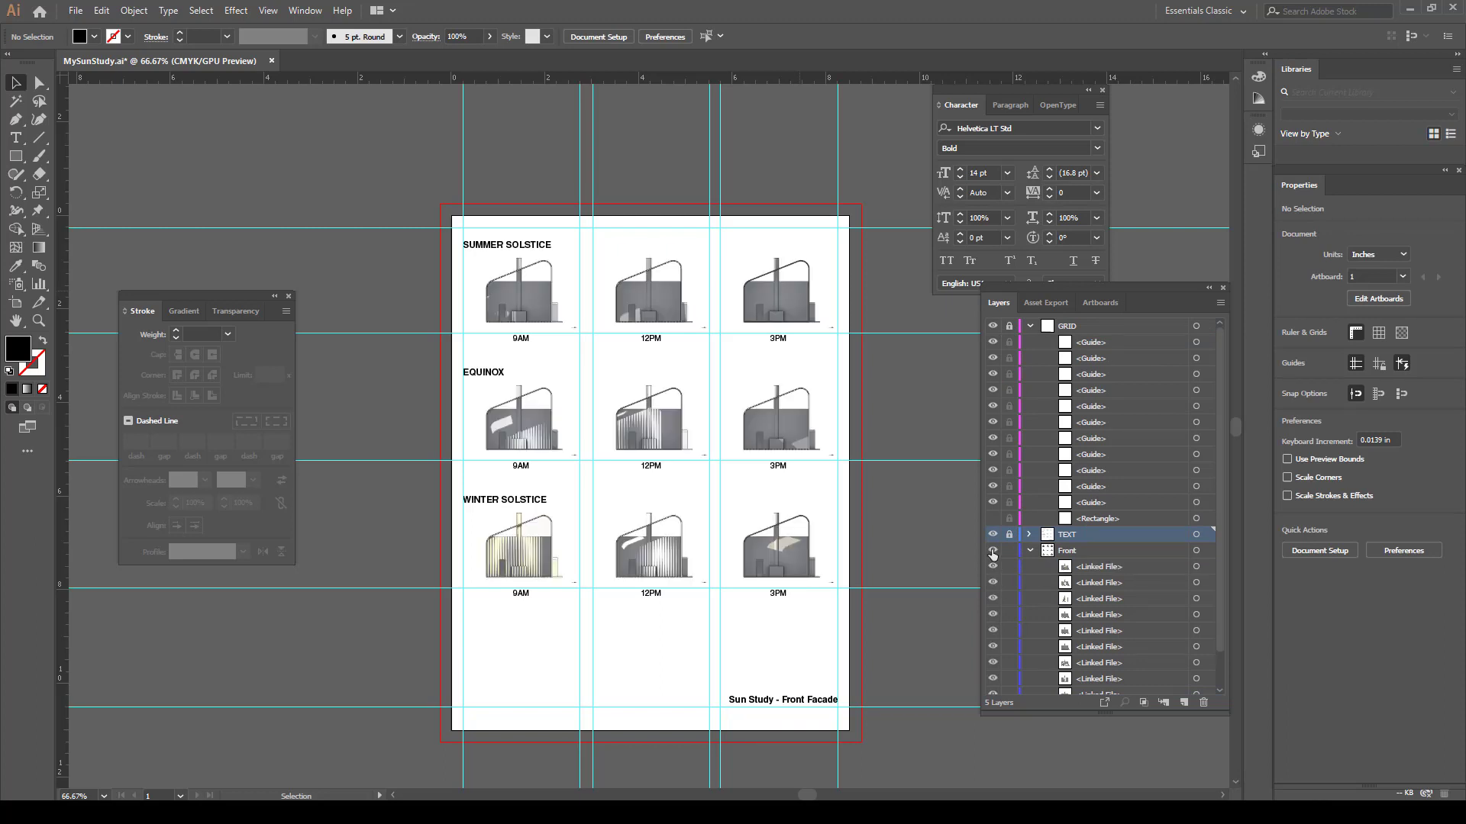
Unlock the TEXT layer and move the "Sun Study - Front Facade" title from it back into the Front layer
{"action": "left_click", "coordinate": [1009, 535]}
{"action": "left_click", "coordinate": [1030, 535]}
{"action": "scroll", "coordinate": [1128, 549], "scroll_direction": "down", "scroll_amount": 2}
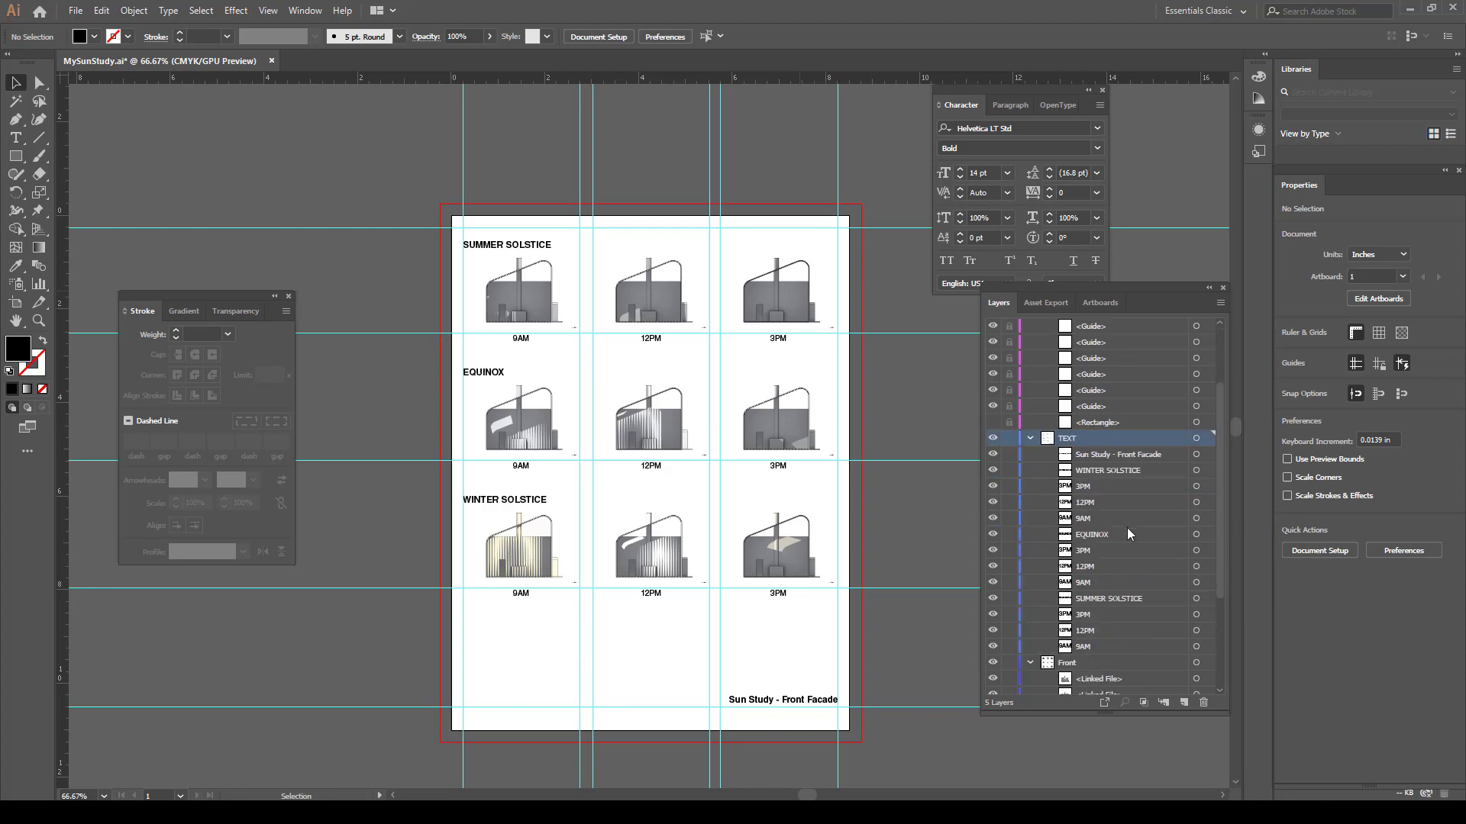
{"action": "left_click_drag", "start_coordinate": [1112, 457], "coordinate": [1080, 670]}
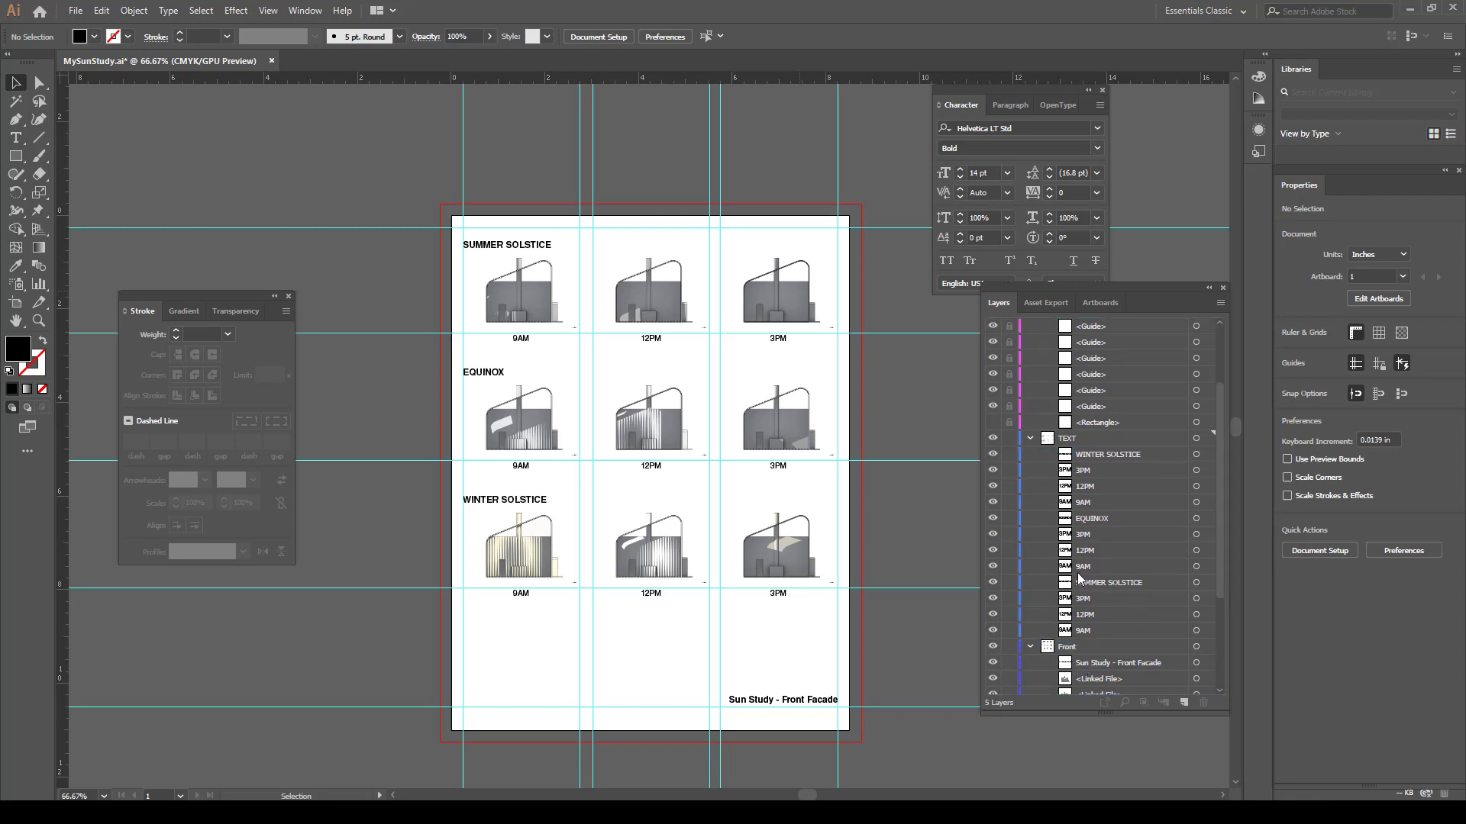
Copy the Front Facade title, hide the Front layer, and paste the copy in place on the visible Side layer
{"action": "left_click", "coordinate": [772, 701]}
{"action": "key", "text": "v"}
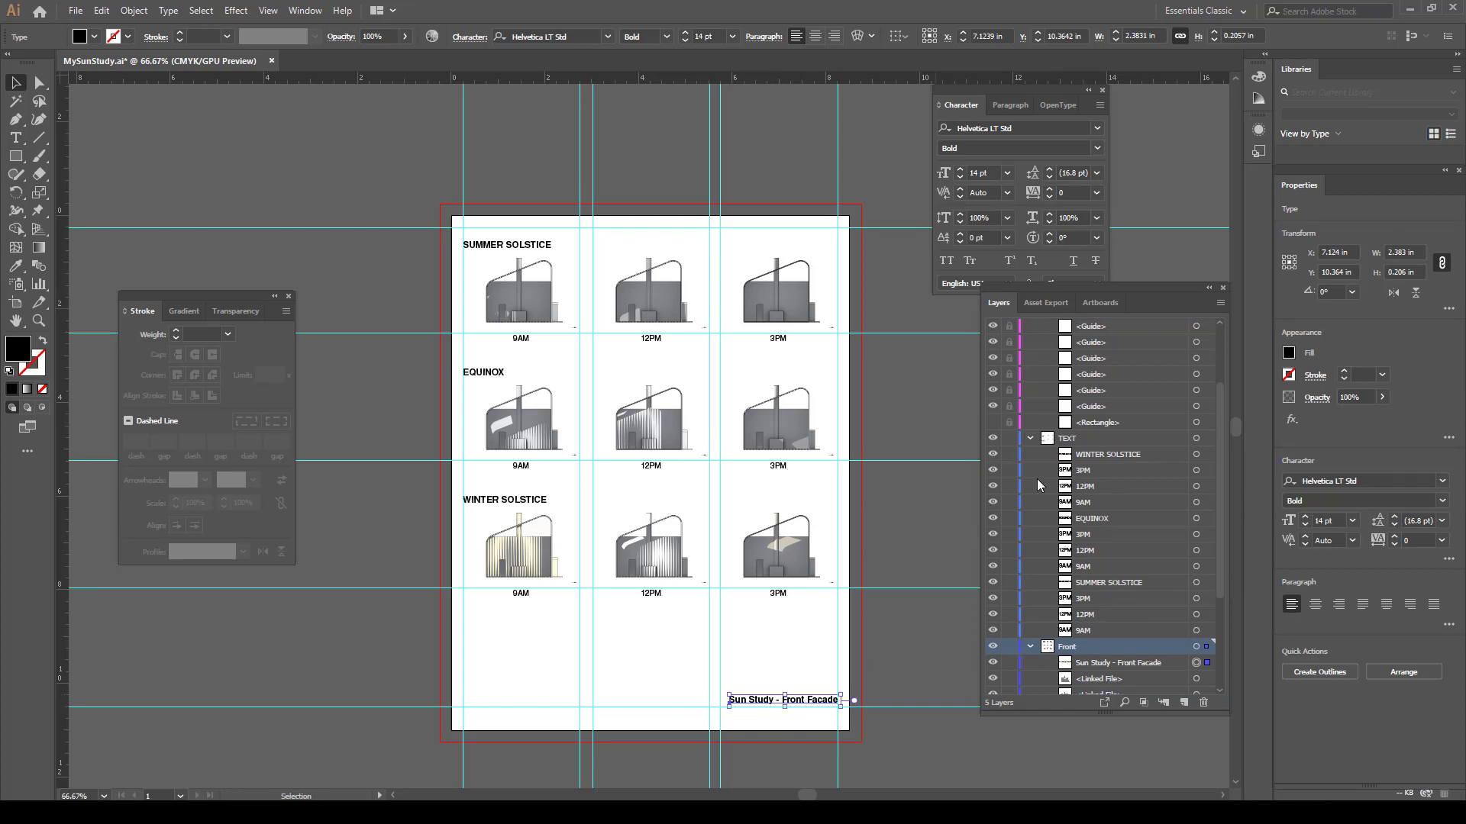
{"action": "left_click", "coordinate": [1029, 438]}
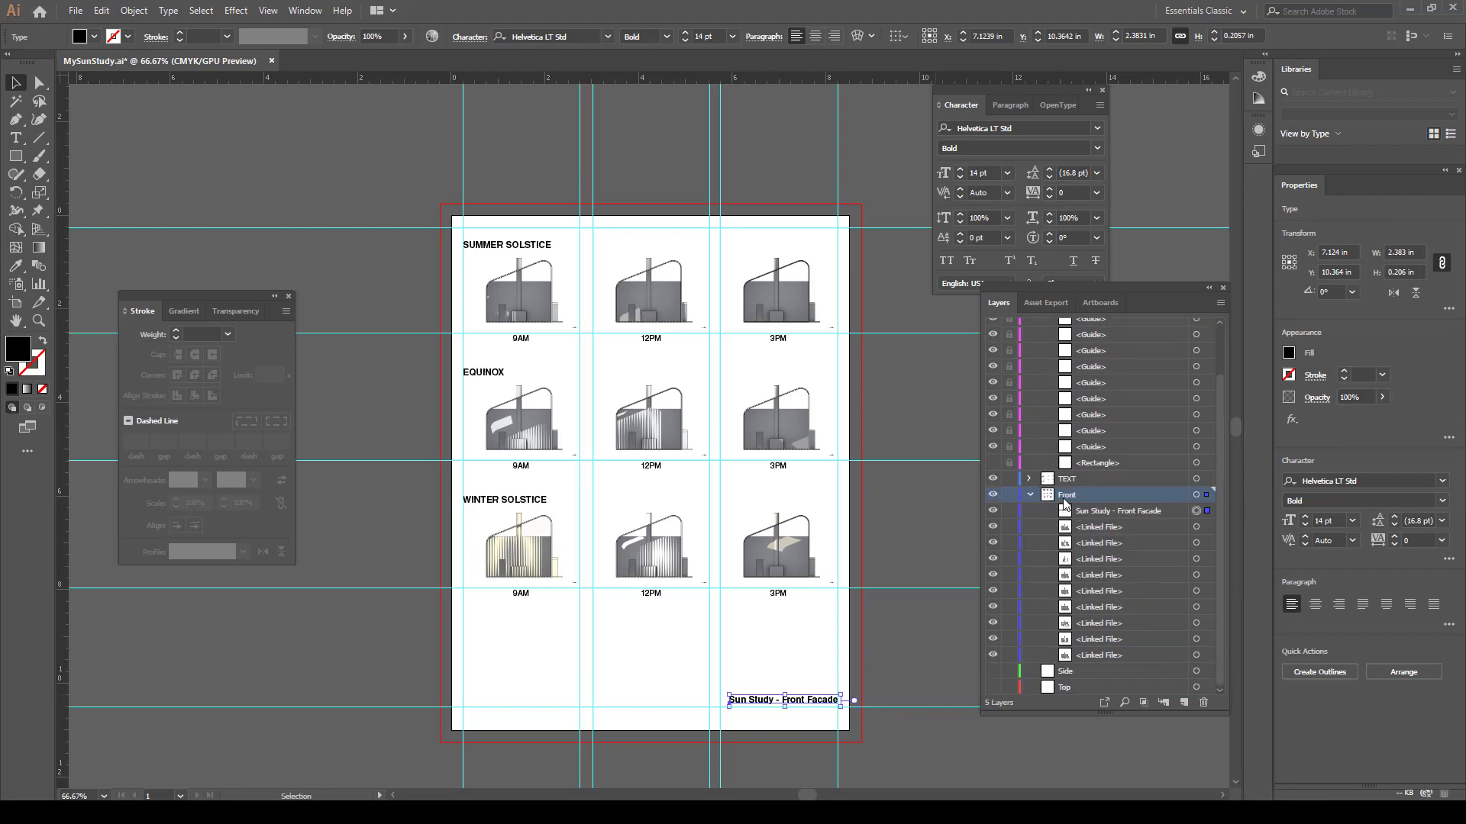
{"action": "left_click", "coordinate": [993, 495]}
{"action": "left_click", "coordinate": [1084, 673]}
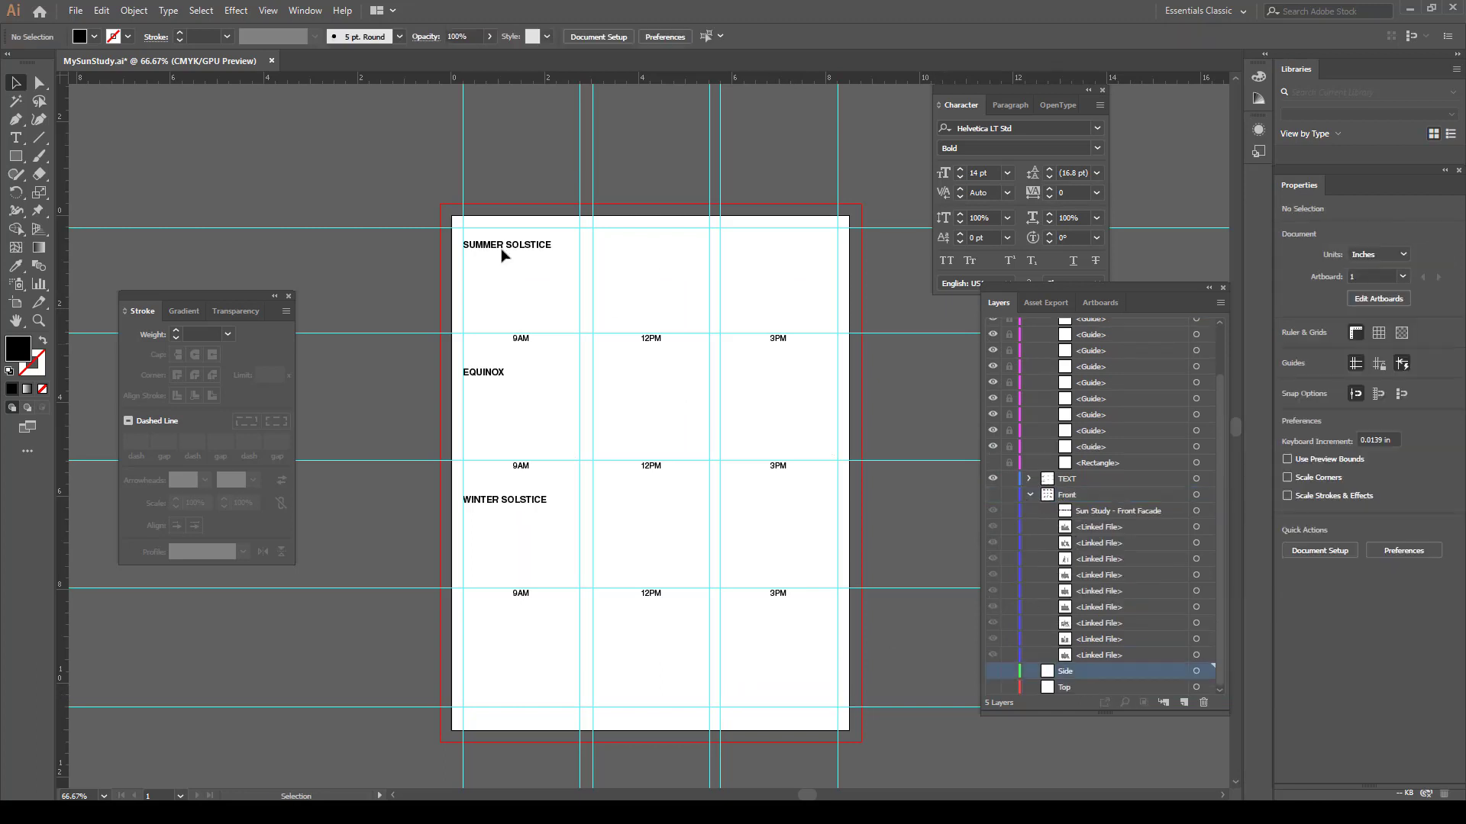
{"action": "left_click", "coordinate": [103, 10]}
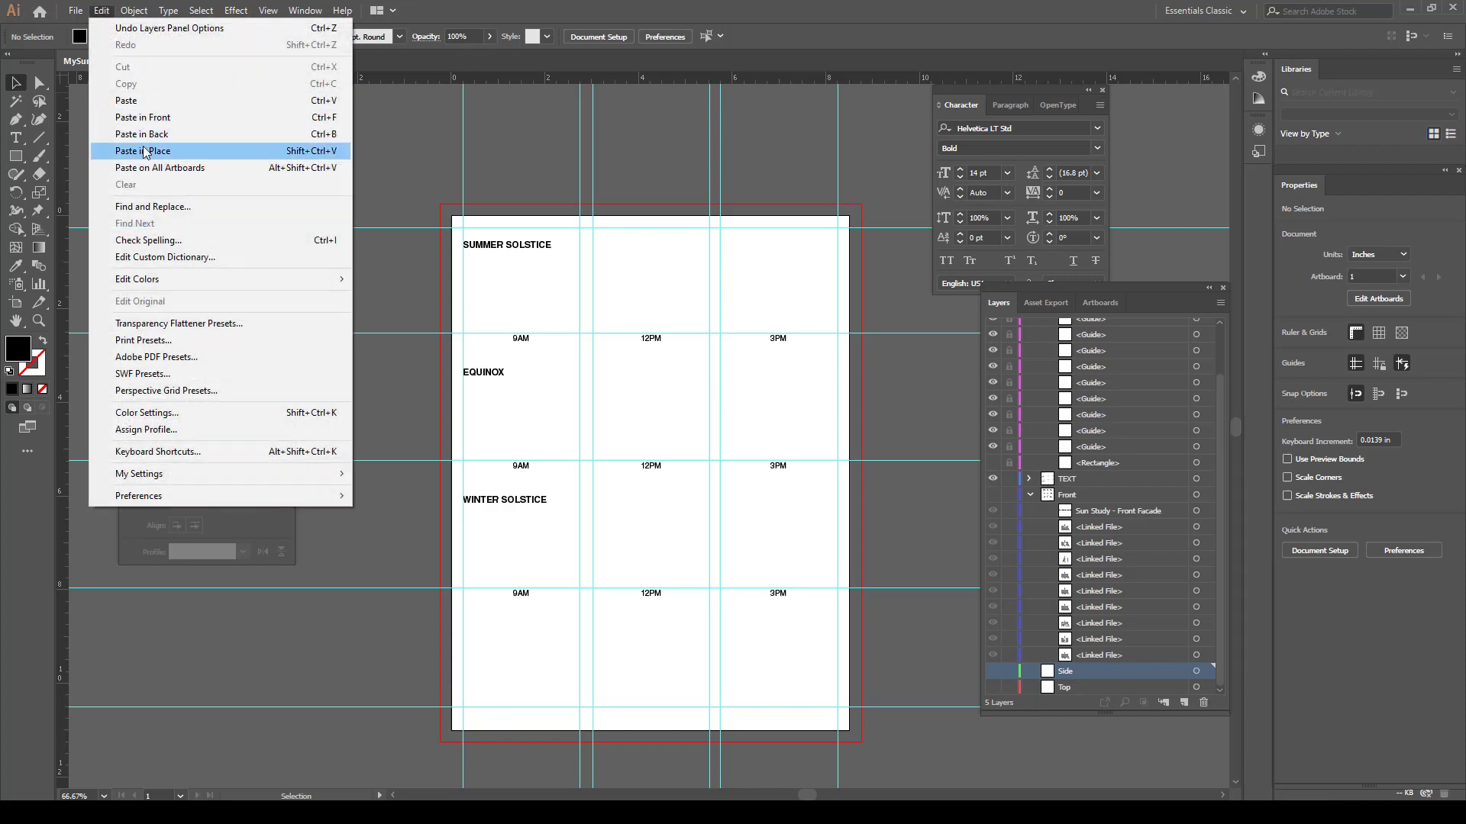
{"action": "left_click", "coordinate": [137, 150]}
{"action": "left_click", "coordinate": [811, 428]}
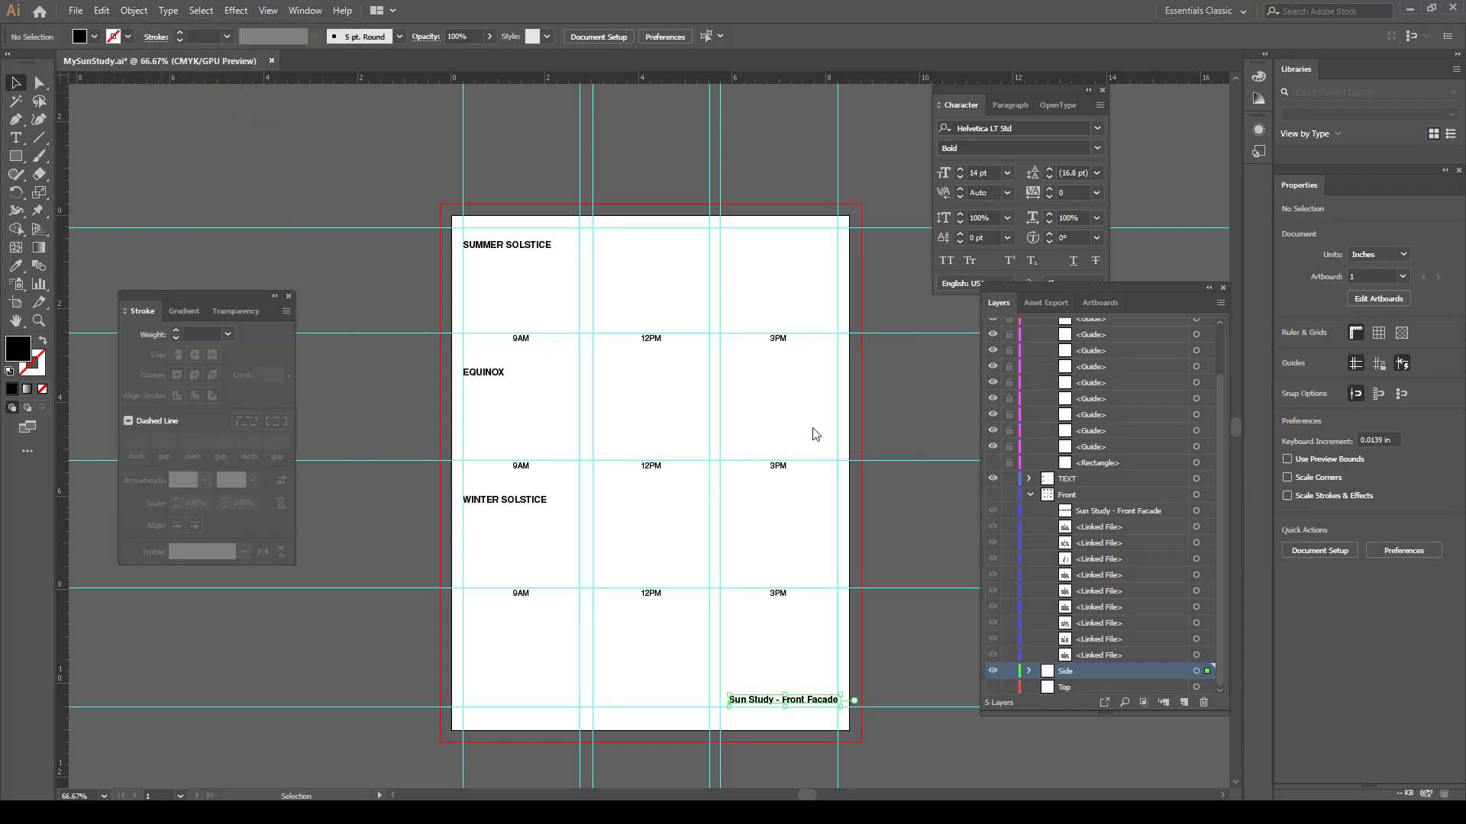
Change the Side layer's title text to "Sun Study - Cross-Section"
{"action": "double_click", "coordinate": [814, 699]}
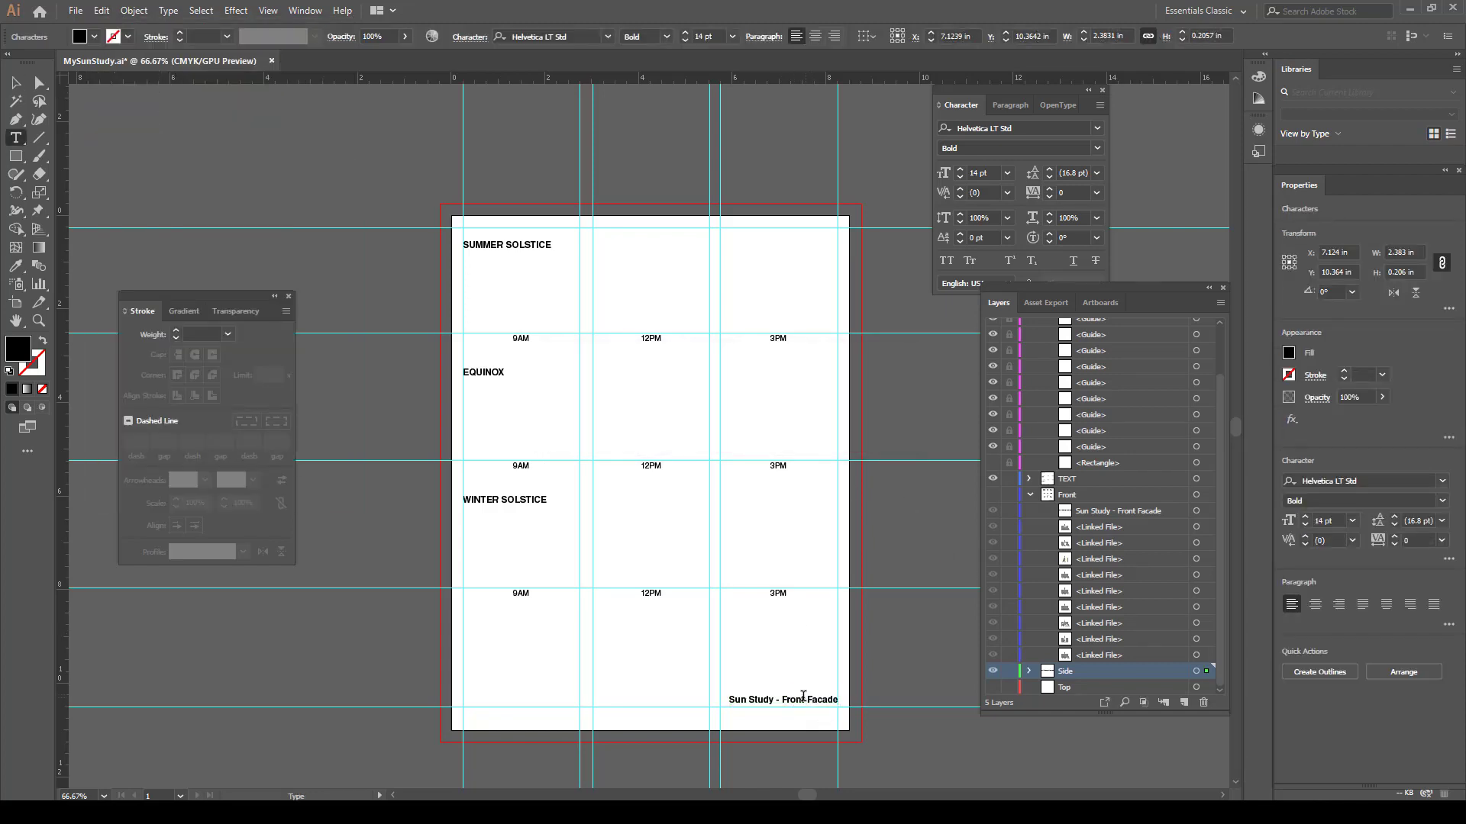
{"action": "triple_click", "coordinate": [798, 696]}
{"action": "left_click", "coordinate": [797, 696]}
{"action": "key", "text": "BackSpace"}
{"action": "key", "text": "BackSpace"}
{"action": "key", "text": "BackSpace"}
{"action": "key", "text": "BackSpace"}
{"action": "key", "text": "BackSpace"}
{"action": "type", "text": "Cro"}
{"action": "type", "text": "-Section"}
{"action": "key", "text": "BackSpace"}
{"action": "key", "text": "BackSpace"}
{"action": "key", "text": "BackSpace"}
{"action": "key", "text": "BackSpace"}
{"action": "key", "text": "BackSpace"}
{"action": "key", "text": "BackSpace"}
{"action": "key", "text": "BackSpace"}
{"action": "left_click", "coordinate": [15, 84]}
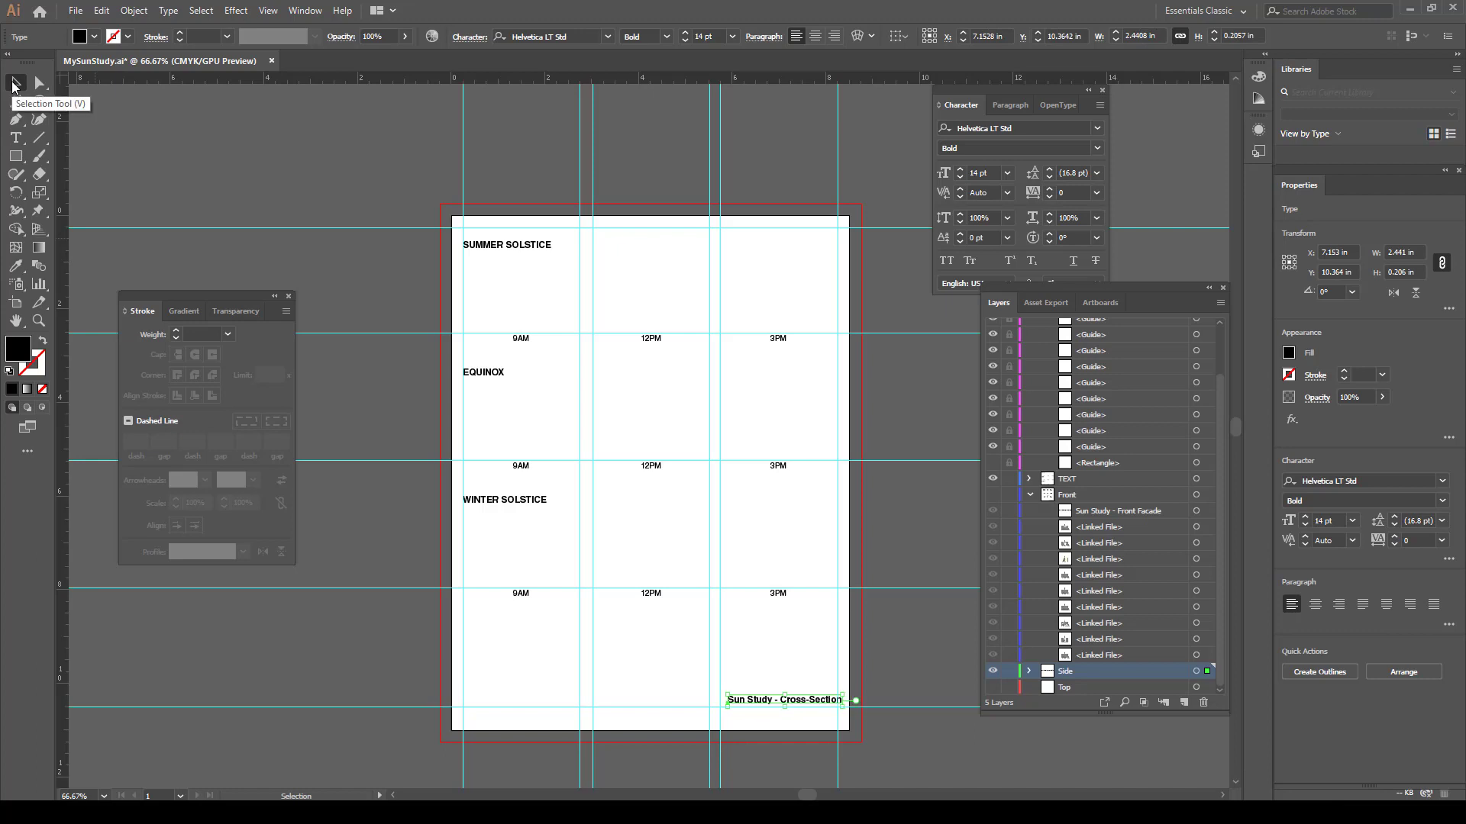
Nudge the Cross-Section title left about 0.11 in so its end meets the right margin guide
{"action": "key", "text": "Left"}
{"action": "key", "text": "Left"}
{"action": "key", "text": "Left"}
{"action": "key", "text": "Left"}
{"action": "key", "text": "Left"}
{"action": "key", "text": "Left"}
{"action": "key", "text": "Left"}
{"action": "key", "text": "Left"}
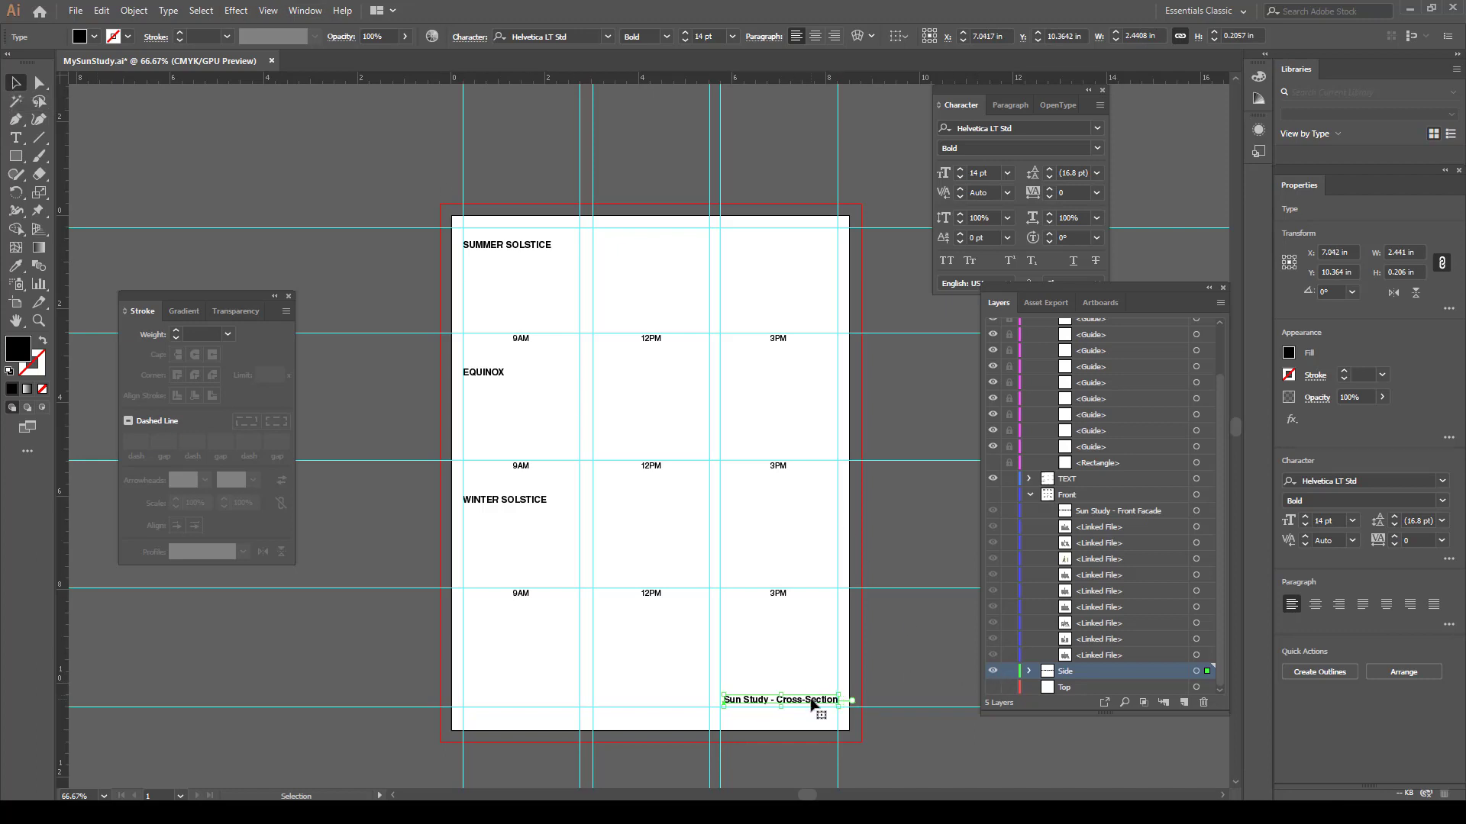
Hide the Side layer, show the Top layer, and paste a copy of the Cross-Section title in place on it
{"action": "left_click", "coordinate": [993, 671]}
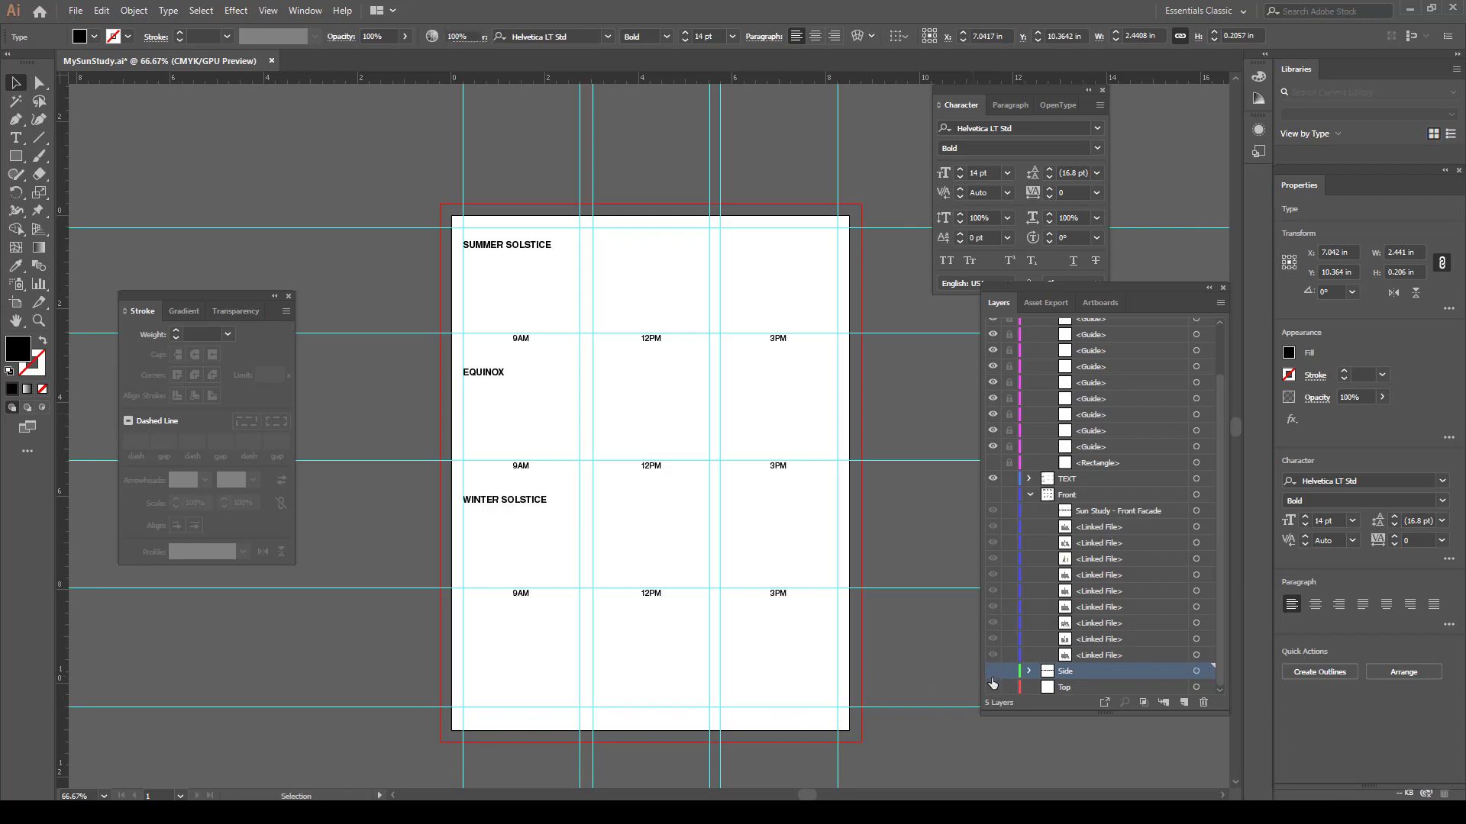
{"action": "left_click", "coordinate": [1077, 687]}
{"action": "left_click", "coordinate": [101, 11]}
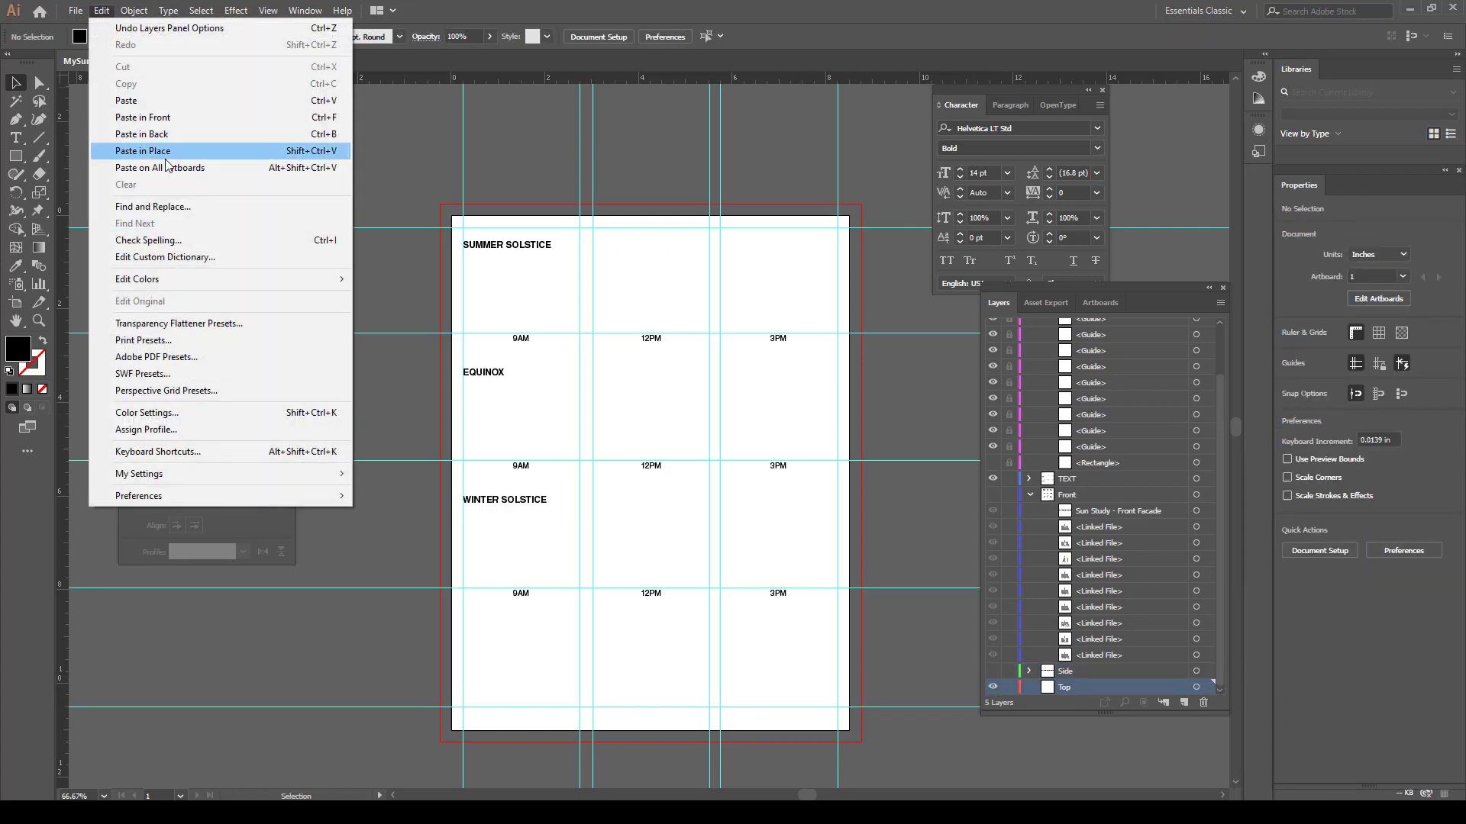
{"action": "left_click", "coordinate": [137, 151]}
Change the Top layer's title text to "Sun Study -Plan"
{"action": "double_click", "coordinate": [820, 705]}
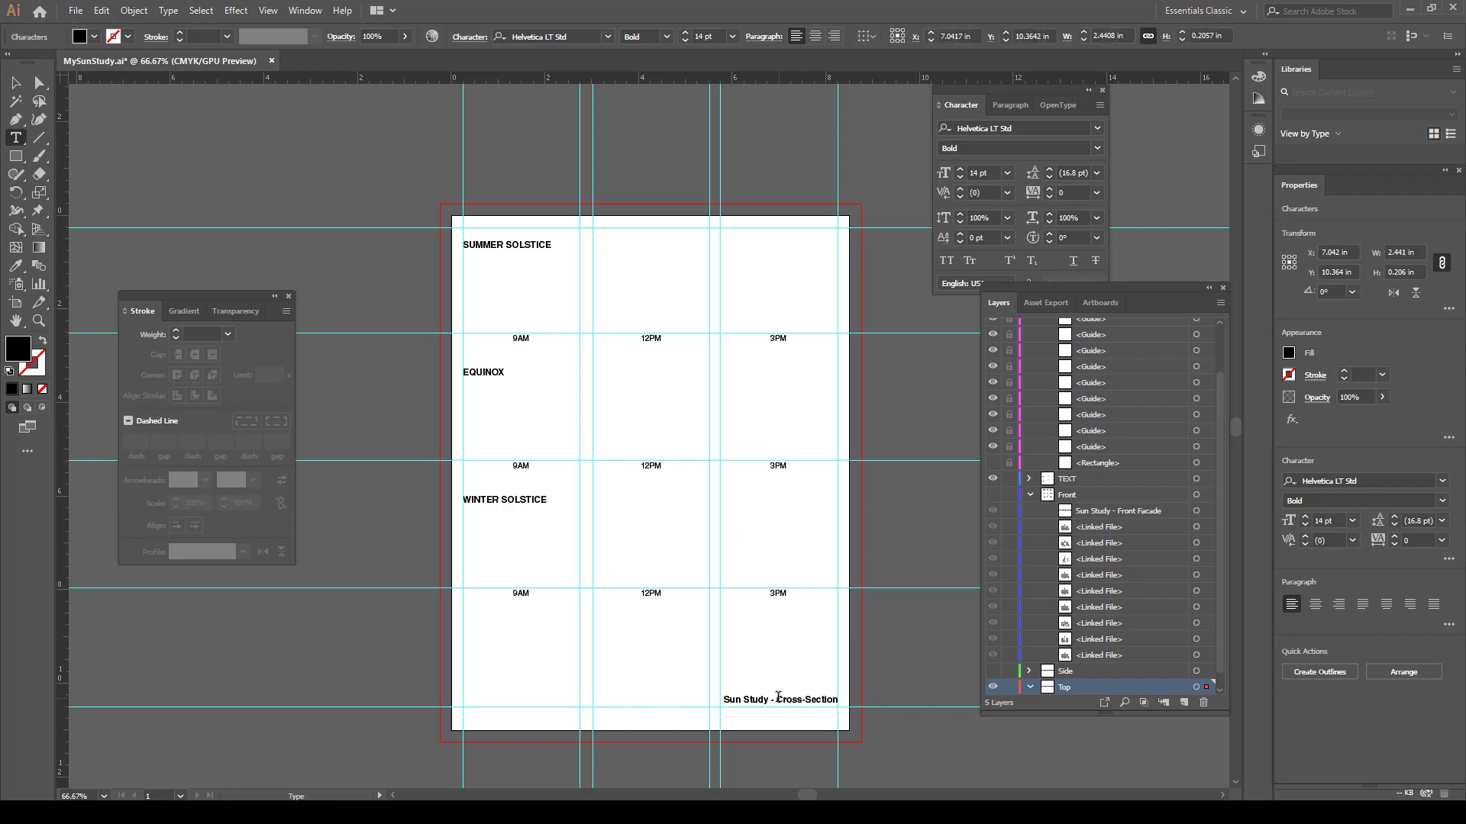
{"action": "key", "text": "ctrl+a"}
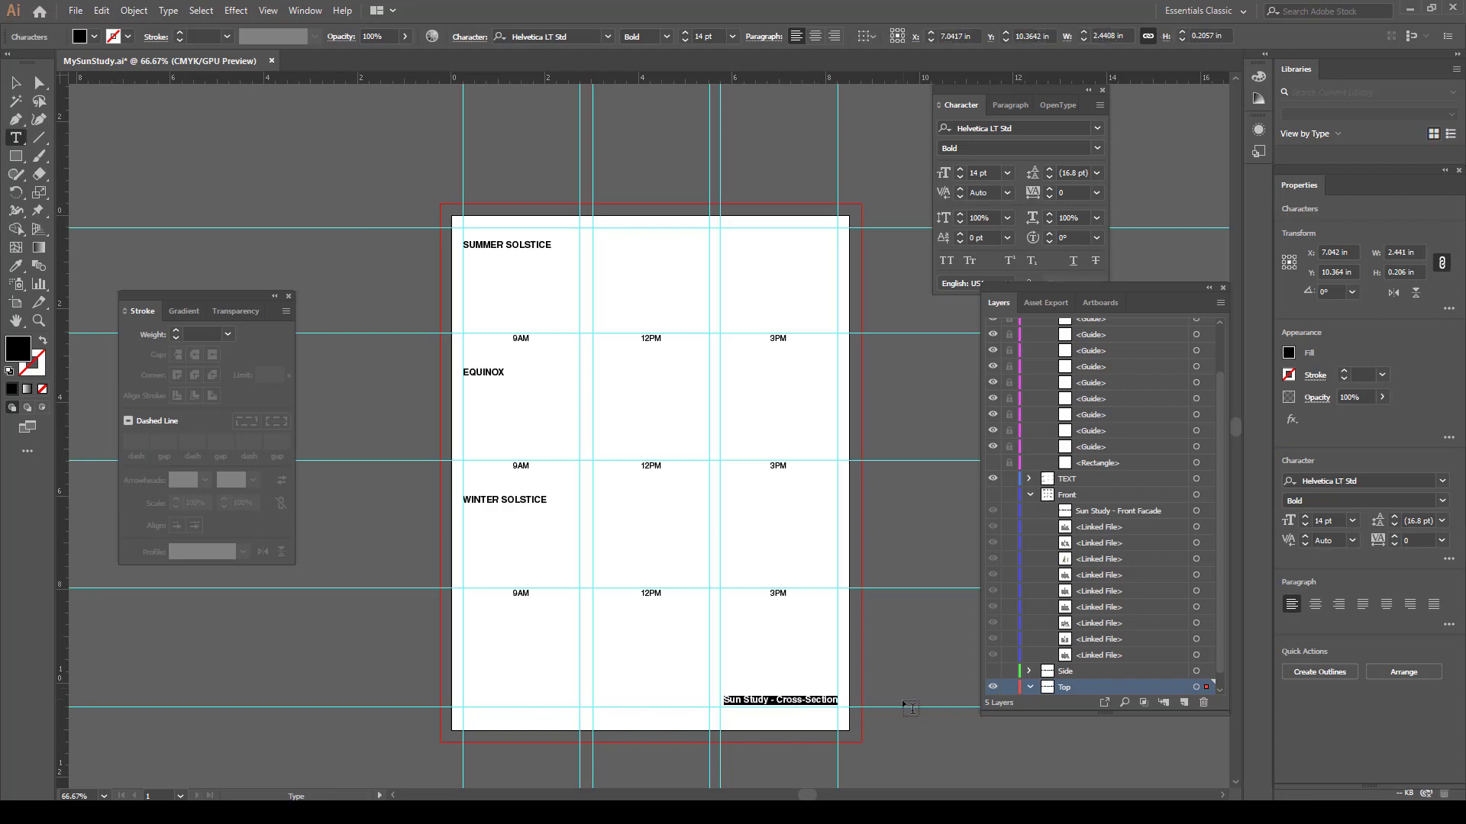
{"action": "double_click", "coordinate": [823, 700]}
{"action": "type", "text": "Floor"}
{"action": "key", "text": "BackSpace"}
{"action": "key", "text": "BackSpace"}
{"action": "key", "text": "BackSpace"}
{"action": "key", "text": "BackSpace"}
{"action": "key", "text": "BackSpace"}
{"action": "key", "text": "BackSpace"}
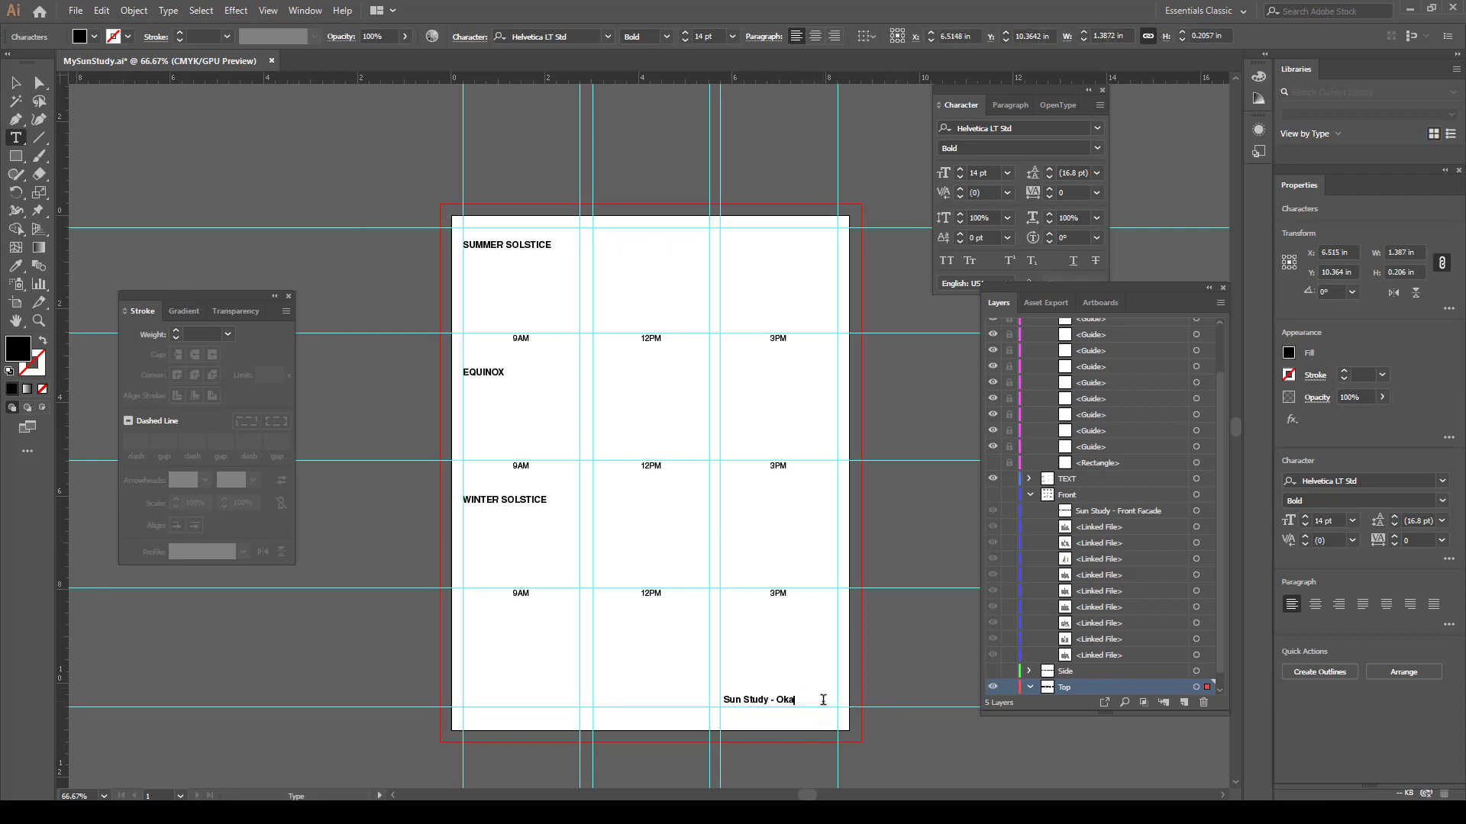
{"action": "type", "text": "Plan"}
{"action": "left_click", "coordinate": [15, 84]}
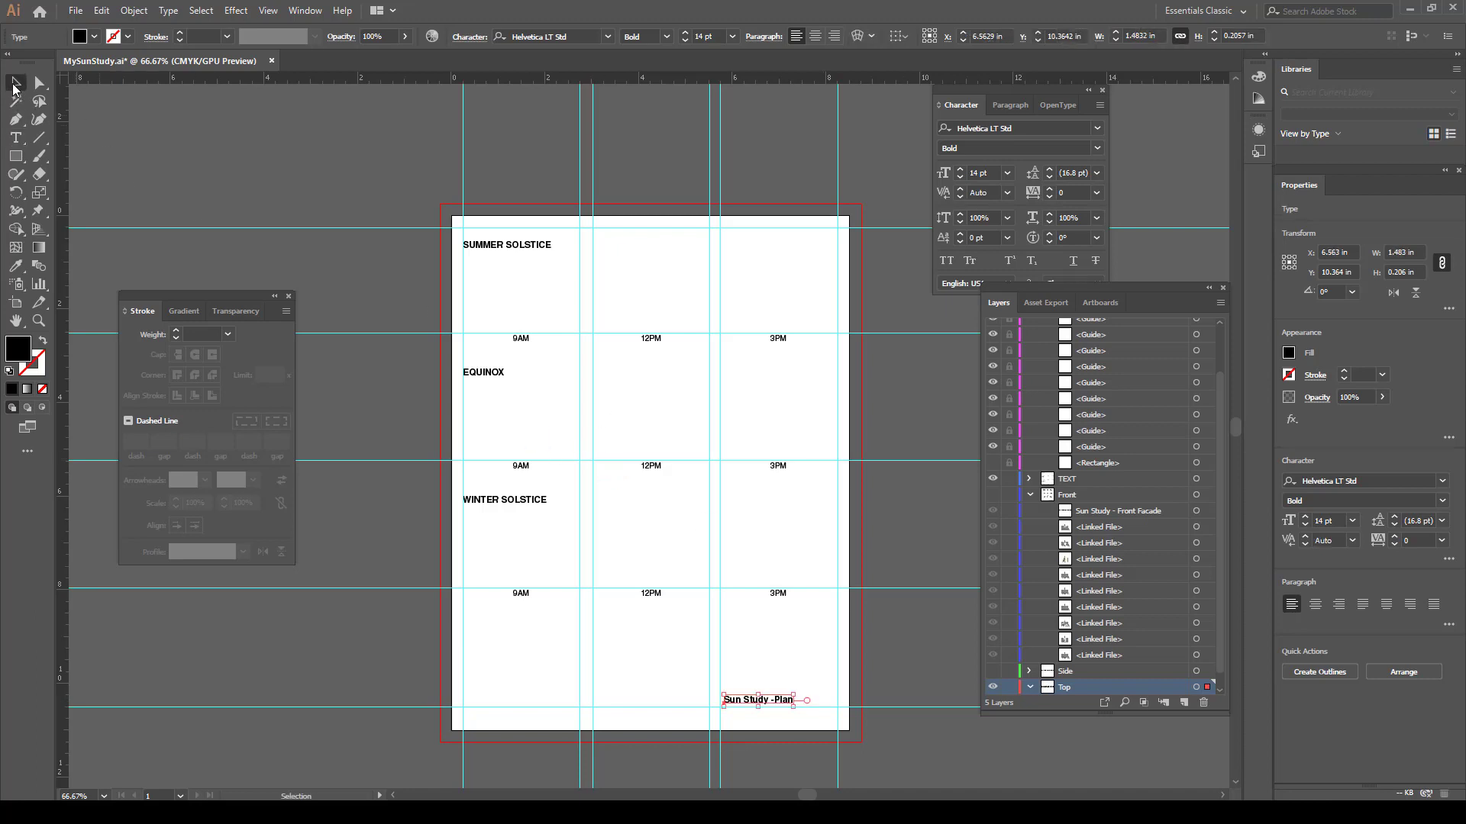
Nudge the Plan title right about 0.93 in to the right margin guide and deselect it
{"action": "key", "text": "Right"}
{"action": "key", "text": "Right"}
{"action": "key", "text": "Right"}
{"action": "key", "text": "Right"}
{"action": "key", "text": "Right"}
{"action": "key", "text": "Right"}
{"action": "key", "text": "Right"}
{"action": "key", "text": "Right"}
{"action": "key", "text": "Right"}
{"action": "key", "text": "Right"}
{"action": "key", "text": "Right"}
{"action": "key", "text": "Right"}
{"action": "key", "text": "Right"}
{"action": "key", "text": "Right"}
{"action": "key", "text": "Right"}
{"action": "key", "text": "Right"}
{"action": "key", "text": "Right"}
{"action": "key", "text": "Right"}
{"action": "key", "text": "Right"}
{"action": "key", "text": "Right"}
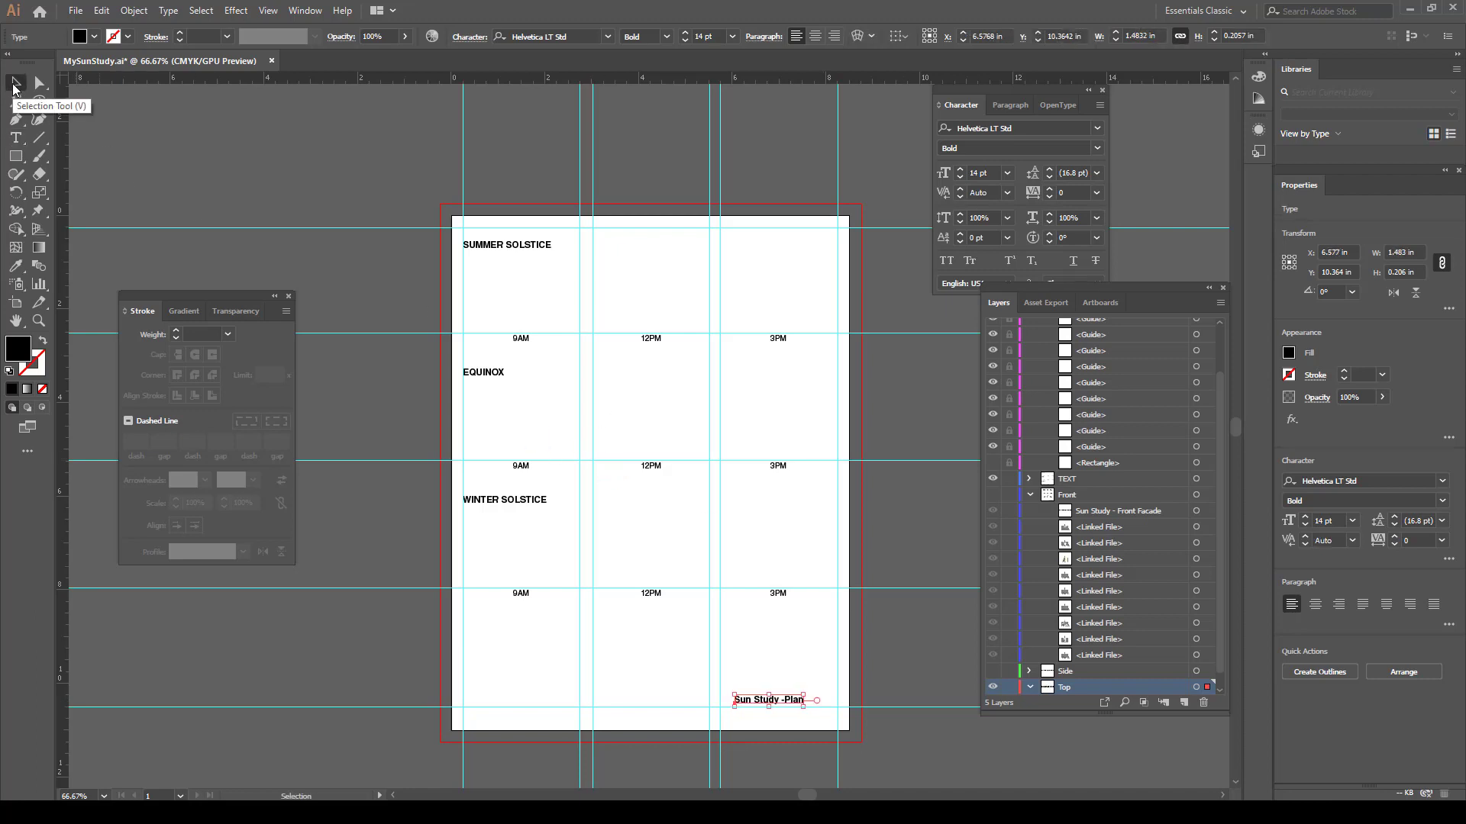
{"action": "key", "text": "Right"}
{"action": "key", "text": "Right"}
{"action": "key", "text": "Right"}
{"action": "key", "text": "Right"}
{"action": "key", "text": "Right"}
{"action": "key", "text": "Right"}
{"action": "key", "text": "Right"}
{"action": "key", "text": "Right"}
{"action": "key", "text": "Right"}
{"action": "key", "text": "Right"}
{"action": "key", "text": "Right"}
{"action": "key", "text": "Right"}
{"action": "key", "text": "Right"}
{"action": "key", "text": "Right"}
{"action": "key", "text": "Right"}
{"action": "key", "text": "Right"}
{"action": "key", "text": "Right"}
{"action": "key", "text": "Right"}
{"action": "key", "text": "Right"}
{"action": "key", "text": "Right"}
{"action": "key", "text": "Right"}
{"action": "key", "text": "Right"}
{"action": "key", "text": "Right"}
{"action": "key", "text": "Right"}
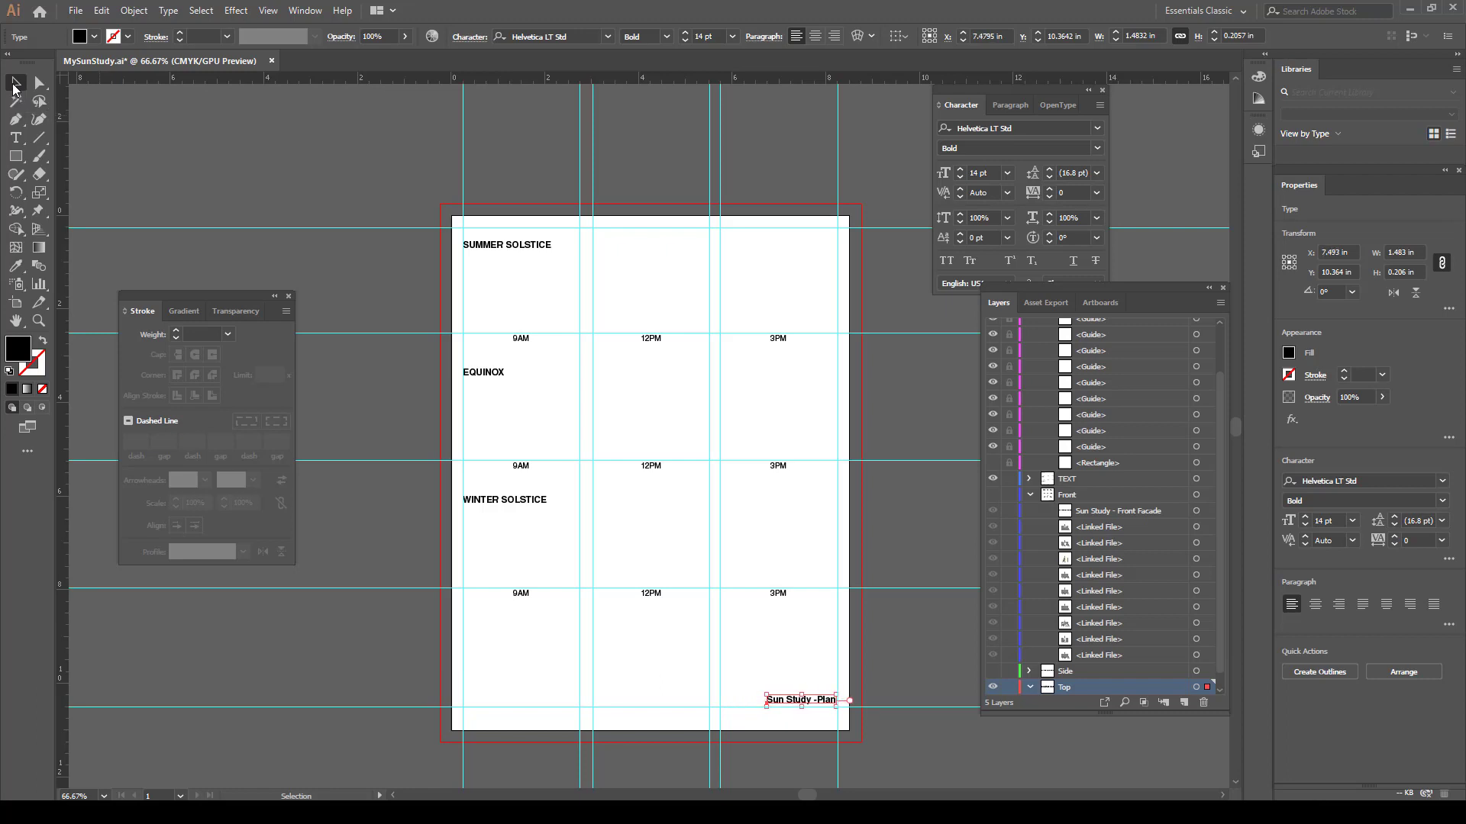
{"action": "left_click", "coordinate": [885, 625]}
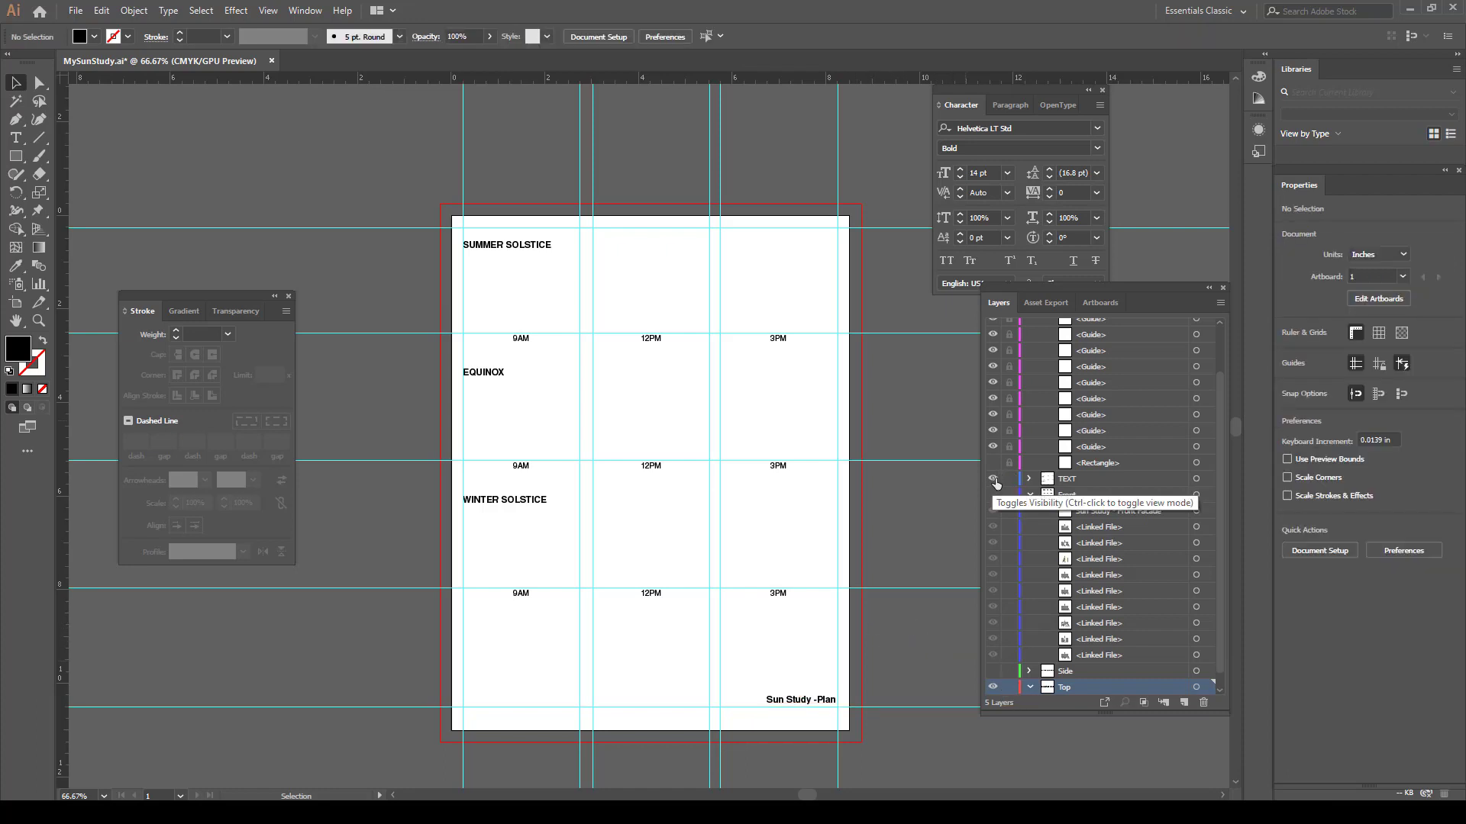
Lock the TEXT layer, hide the Top and Side layers, and show the Front layer again
{"action": "left_click", "coordinate": [1007, 479]}
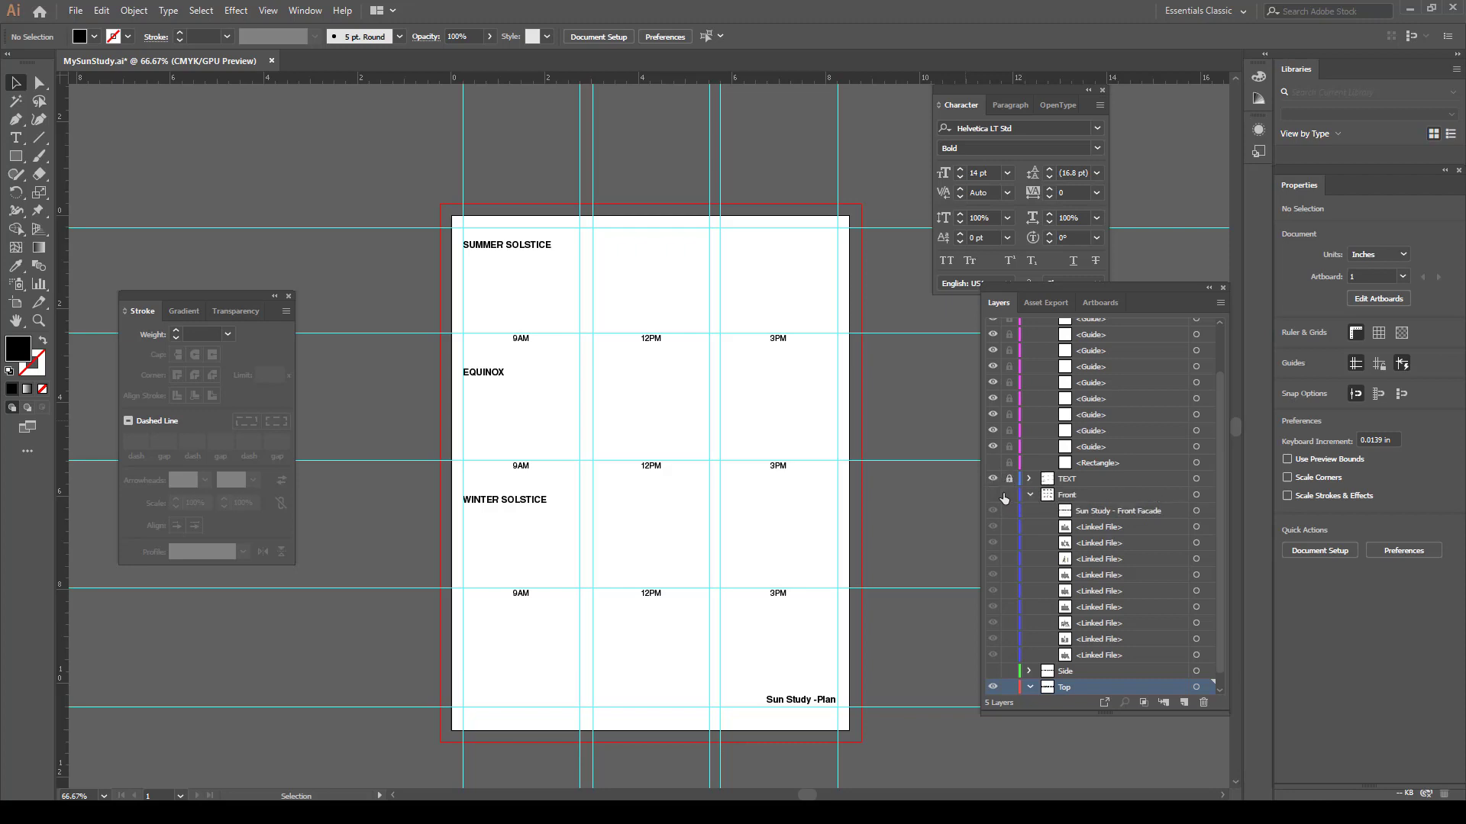
{"action": "left_click", "coordinate": [992, 687]}
{"action": "left_click", "coordinate": [993, 671]}
{"action": "left_click", "coordinate": [992, 495]}
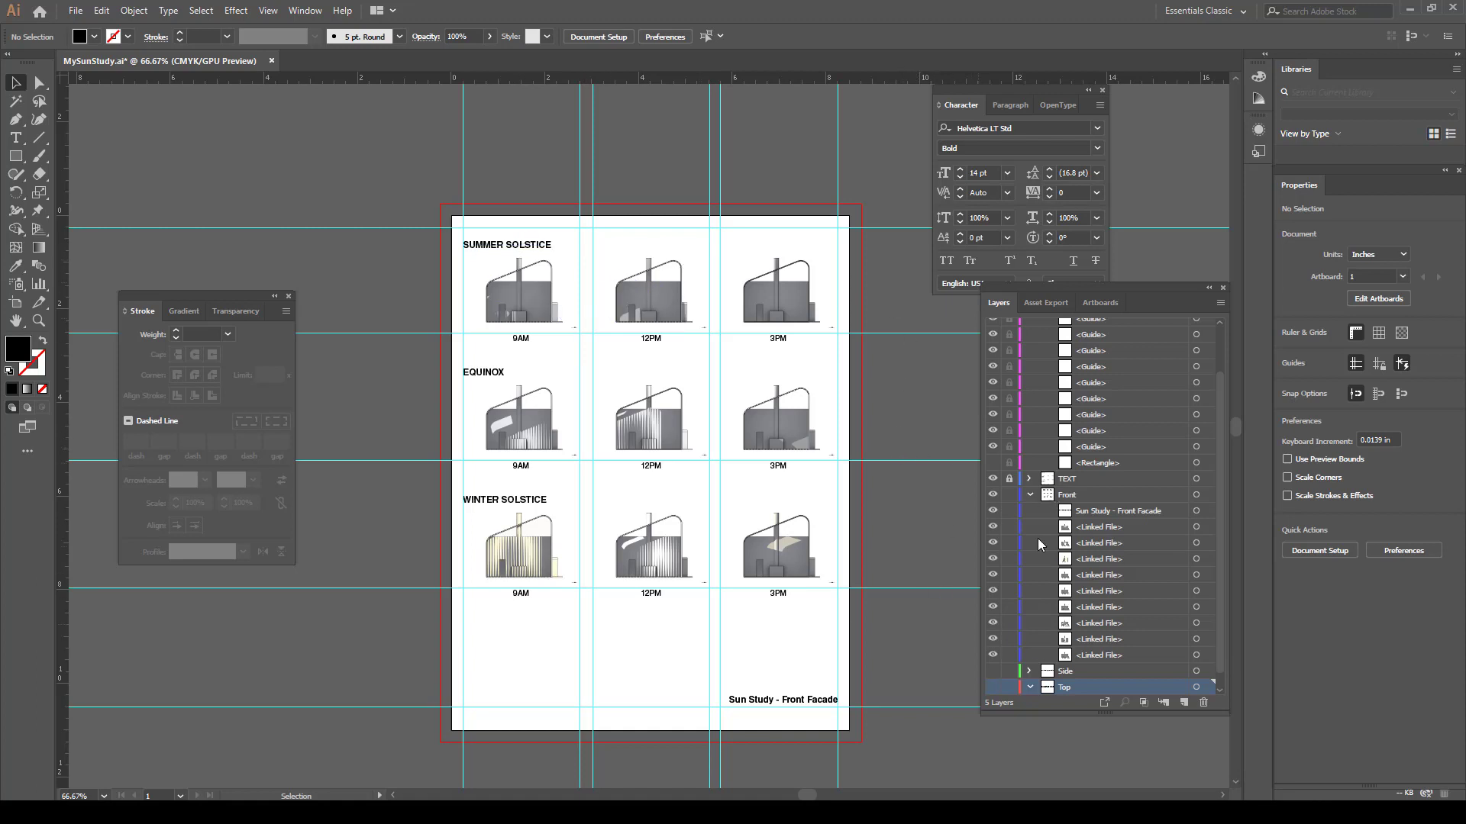
{"action": "left_click", "coordinate": [1003, 478]}
Examine the nine labelled sun study images up close, collapse the GRID layer, and return to the full-page view
{"action": "left_click", "coordinate": [39, 321]}
{"action": "left_click", "coordinate": [673, 539]}
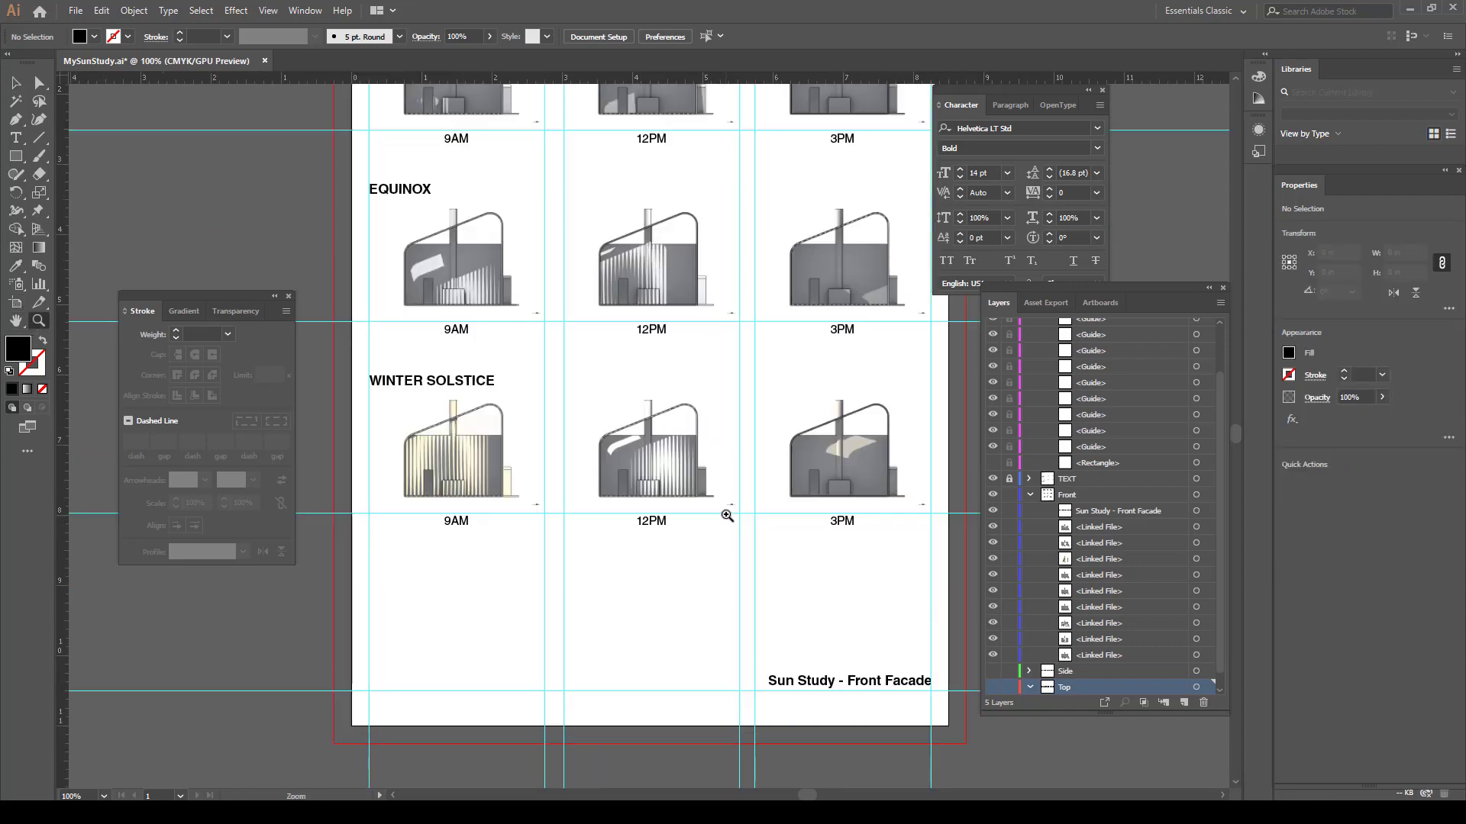
{"action": "scroll", "coordinate": [696, 418], "scroll_direction": "up", "scroll_amount": 4}
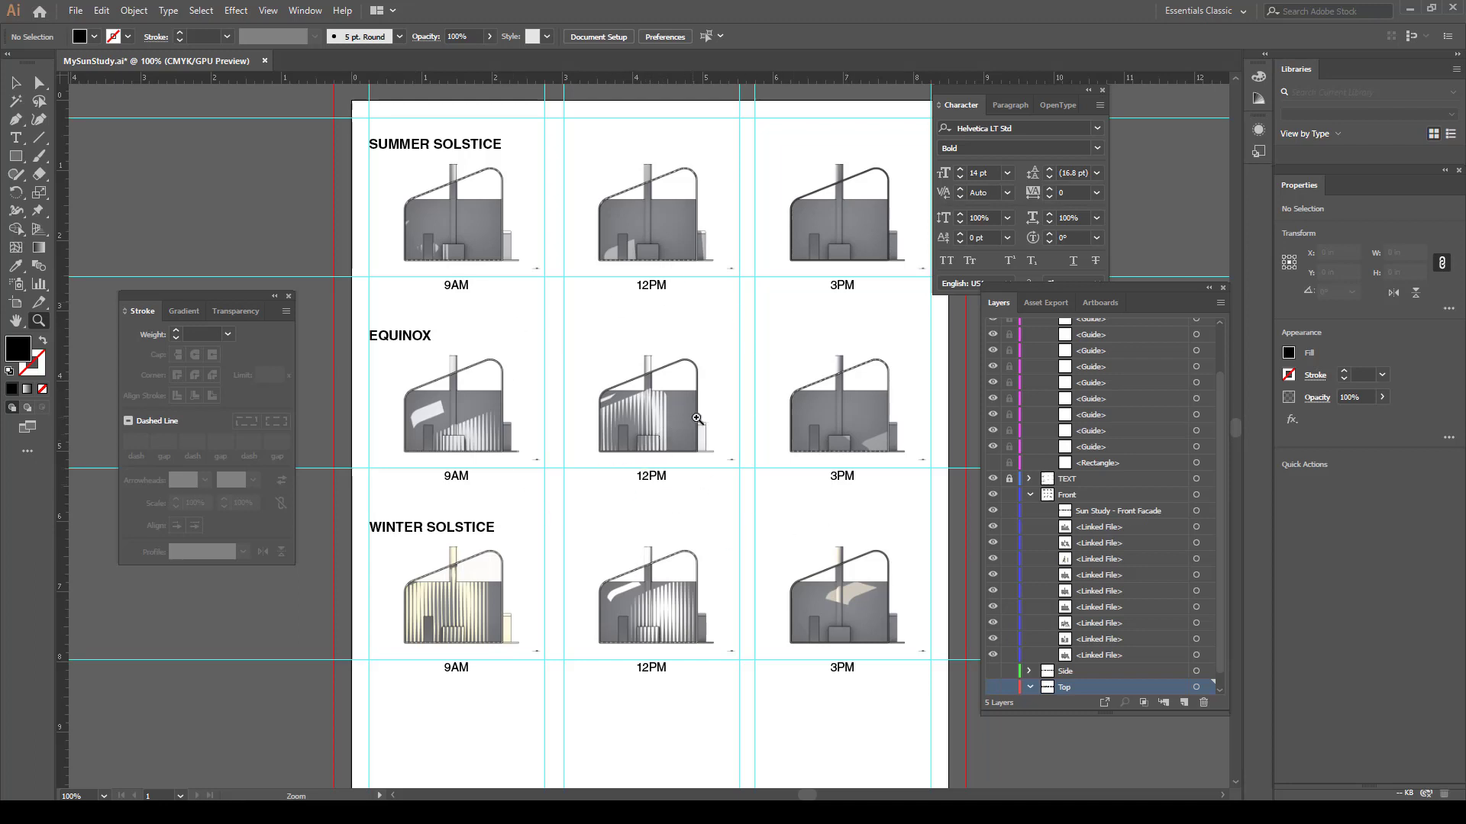
{"action": "scroll", "coordinate": [697, 418], "scroll_direction": "up", "scroll_amount": 2}
{"action": "scroll", "coordinate": [734, 393], "scroll_direction": "down", "scroll_amount": 1}
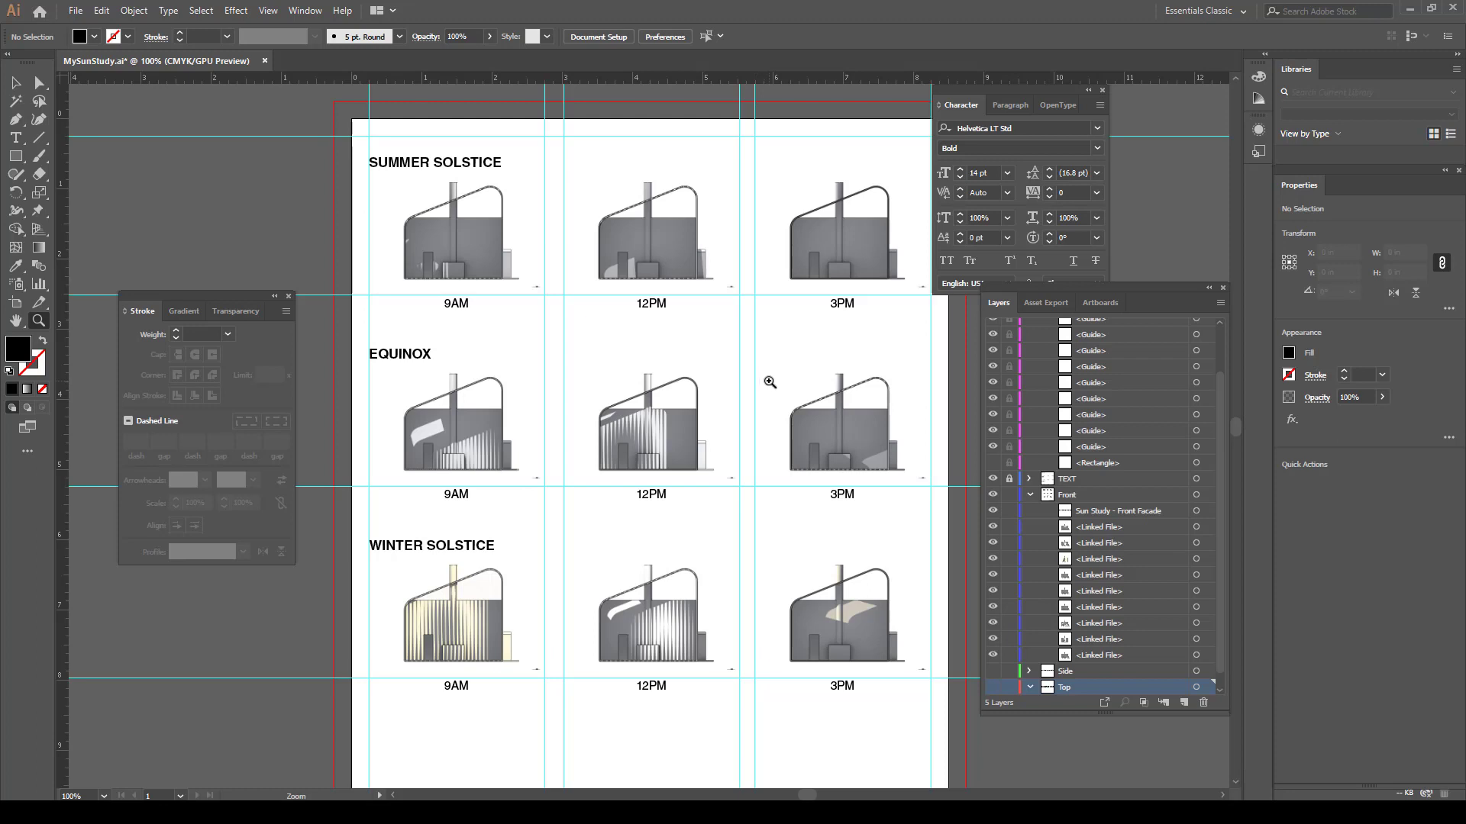
{"action": "scroll", "coordinate": [1087, 456], "scroll_direction": "up", "scroll_amount": 2}
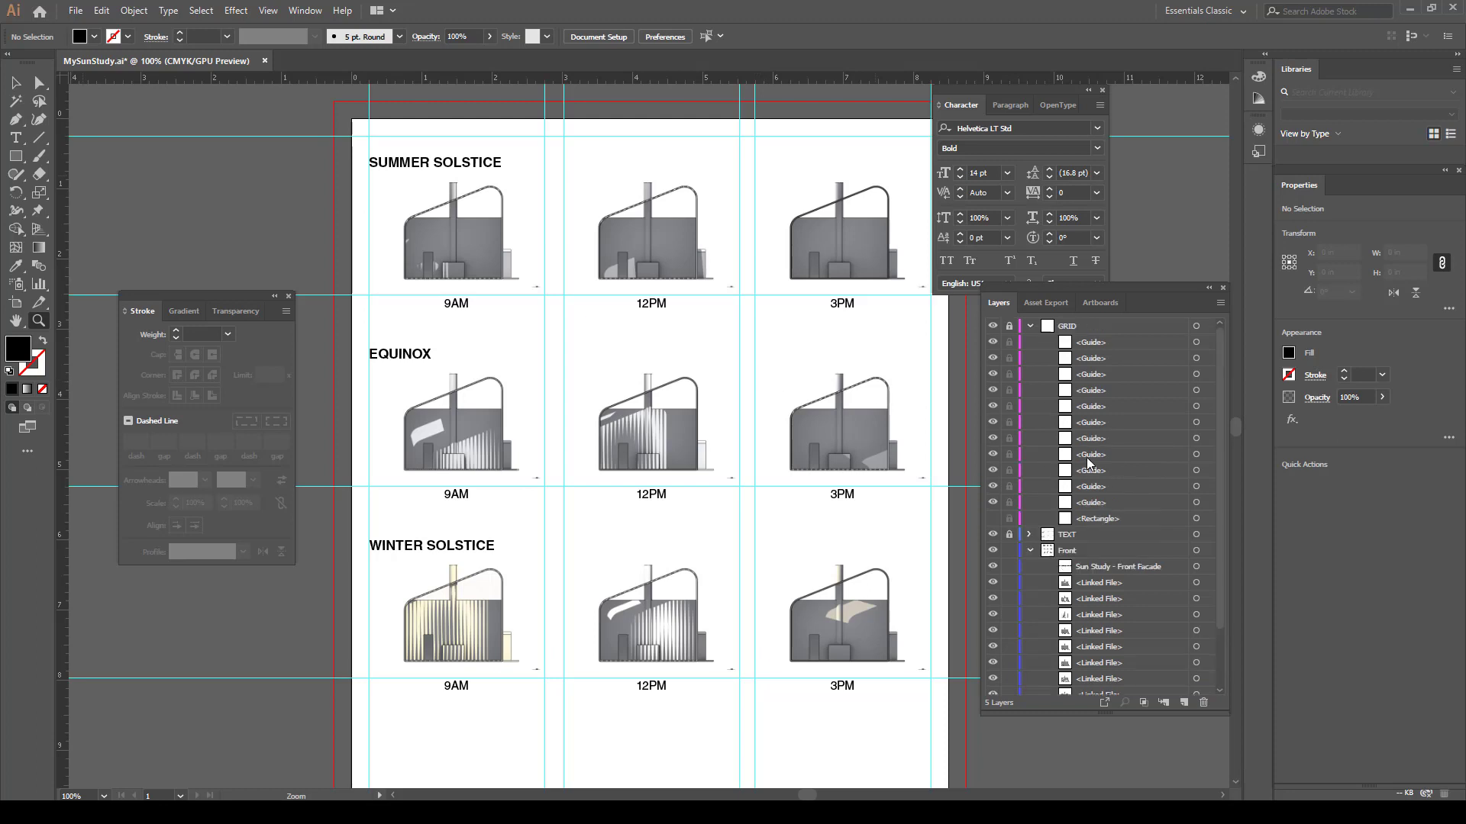
{"action": "left_click", "coordinate": [1030, 327]}
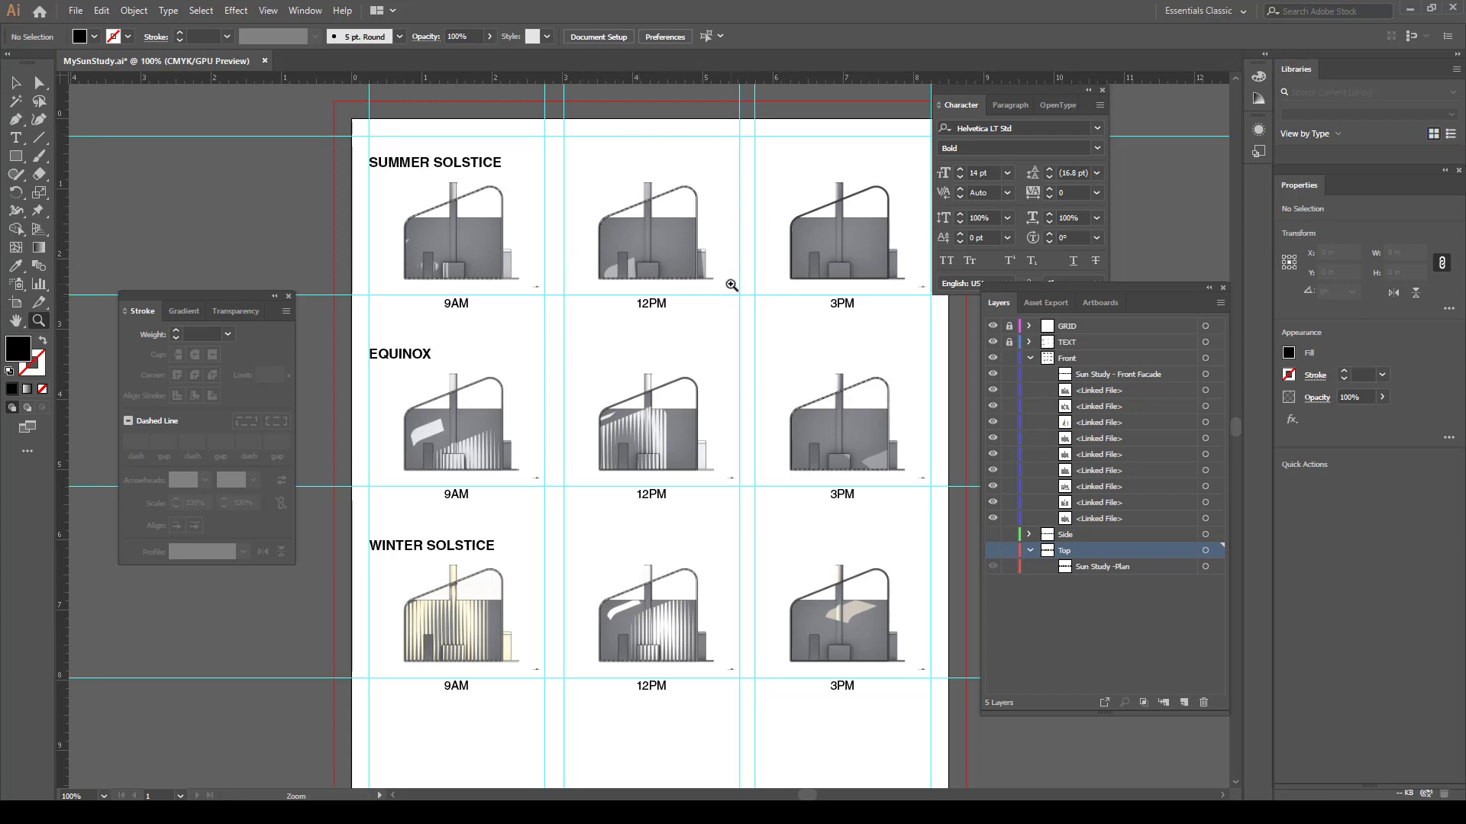
{"action": "key", "text": "v"}
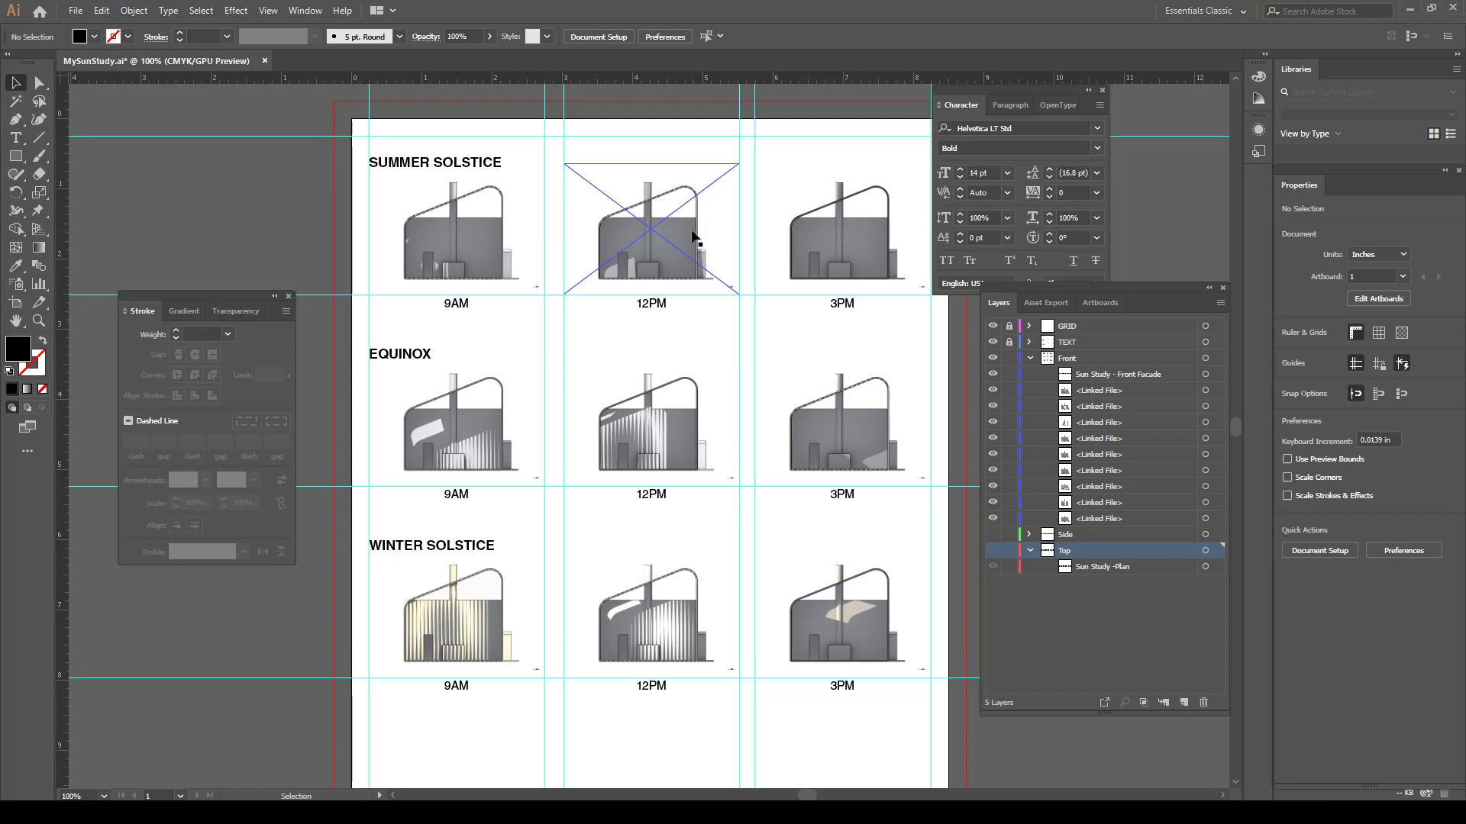
{"action": "scroll", "coordinate": [834, 589], "scroll_direction": "down", "scroll_amount": 4}
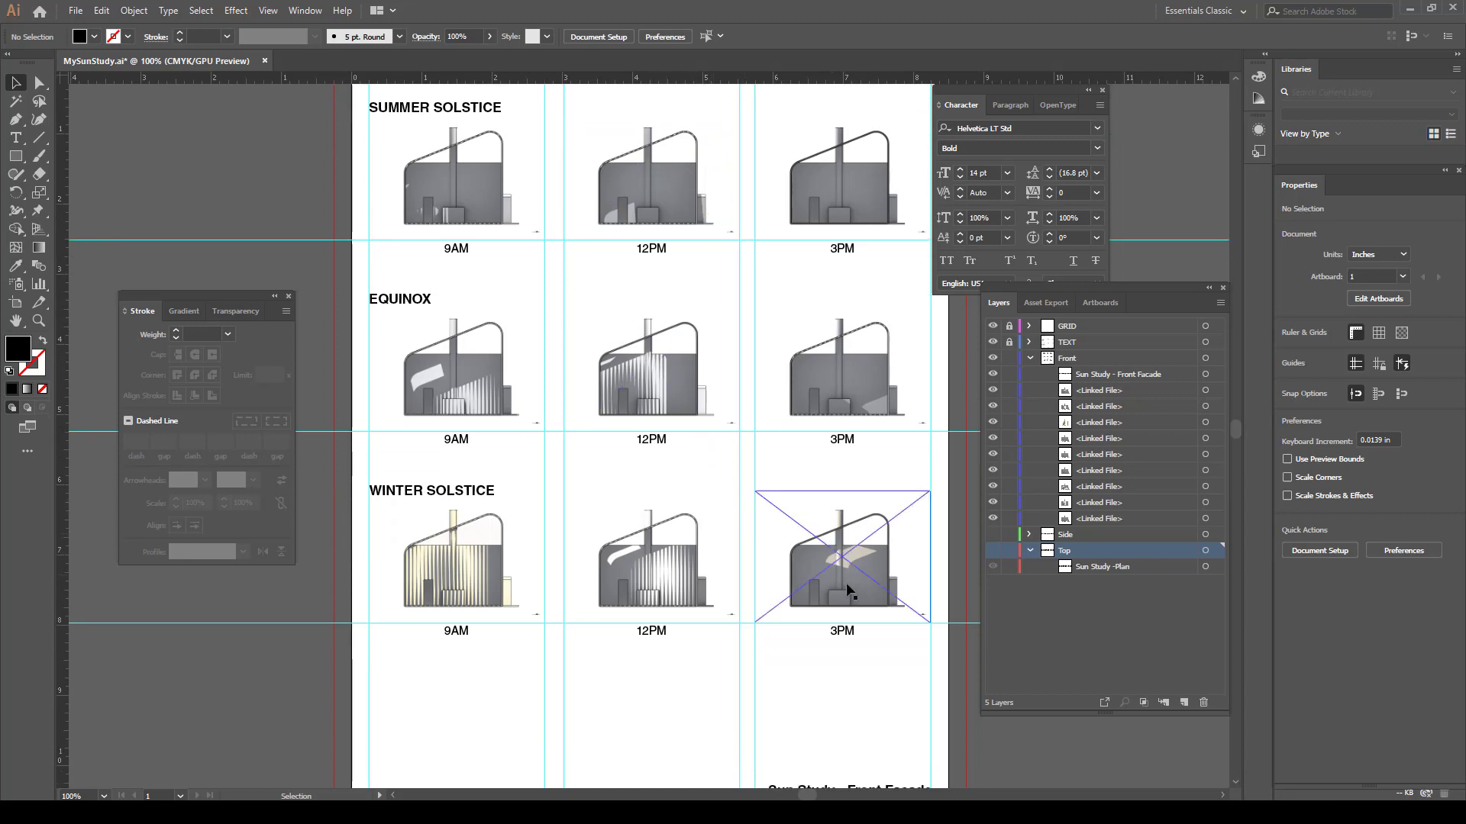
{"action": "left_click", "coordinate": [39, 320]}
{"action": "left_click", "coordinate": [307, 260], "text": "alt"}
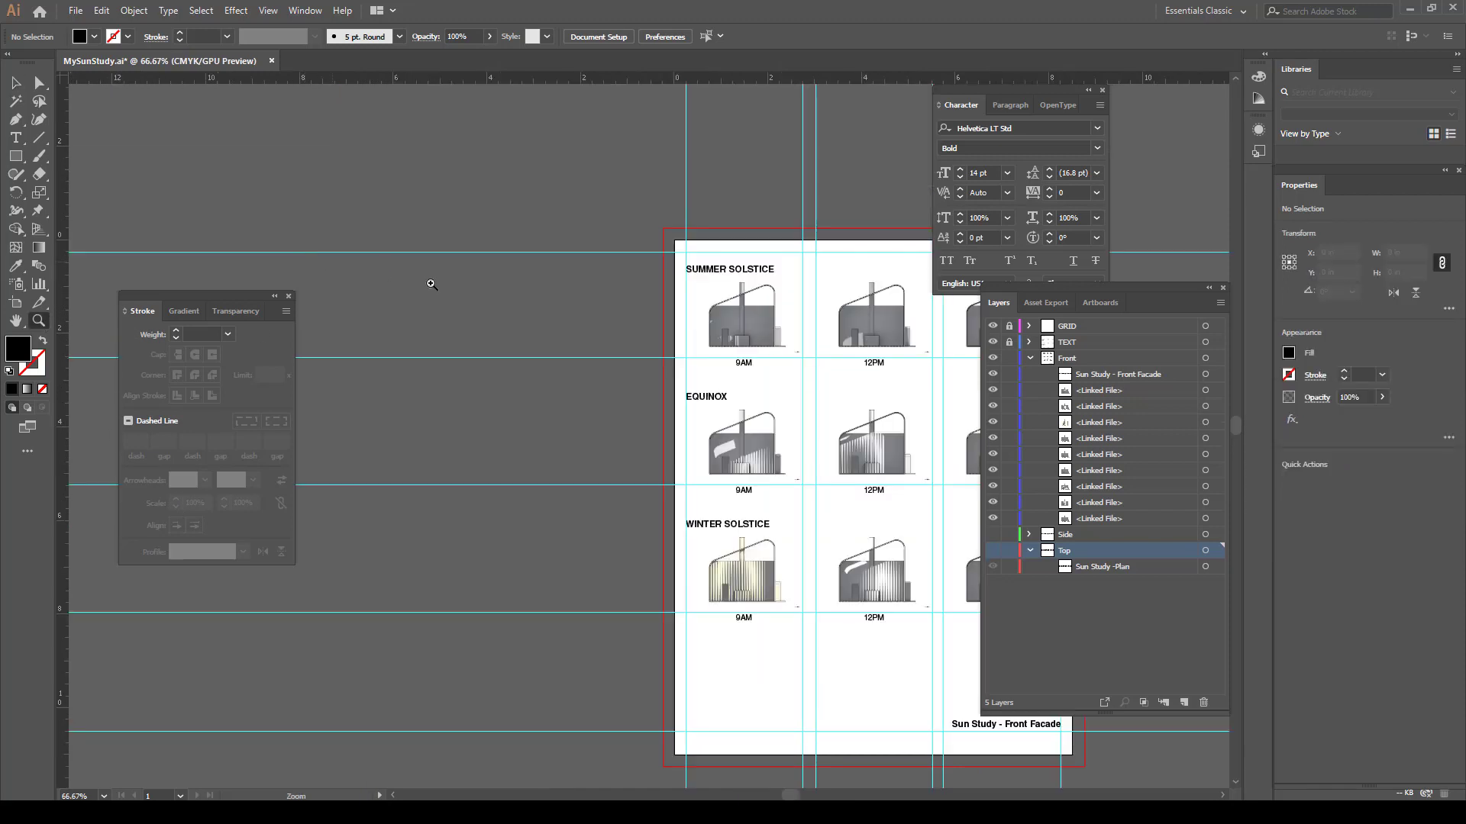
{"action": "left_click_drag", "start_coordinate": [565, 344], "coordinate": [306, 248]}
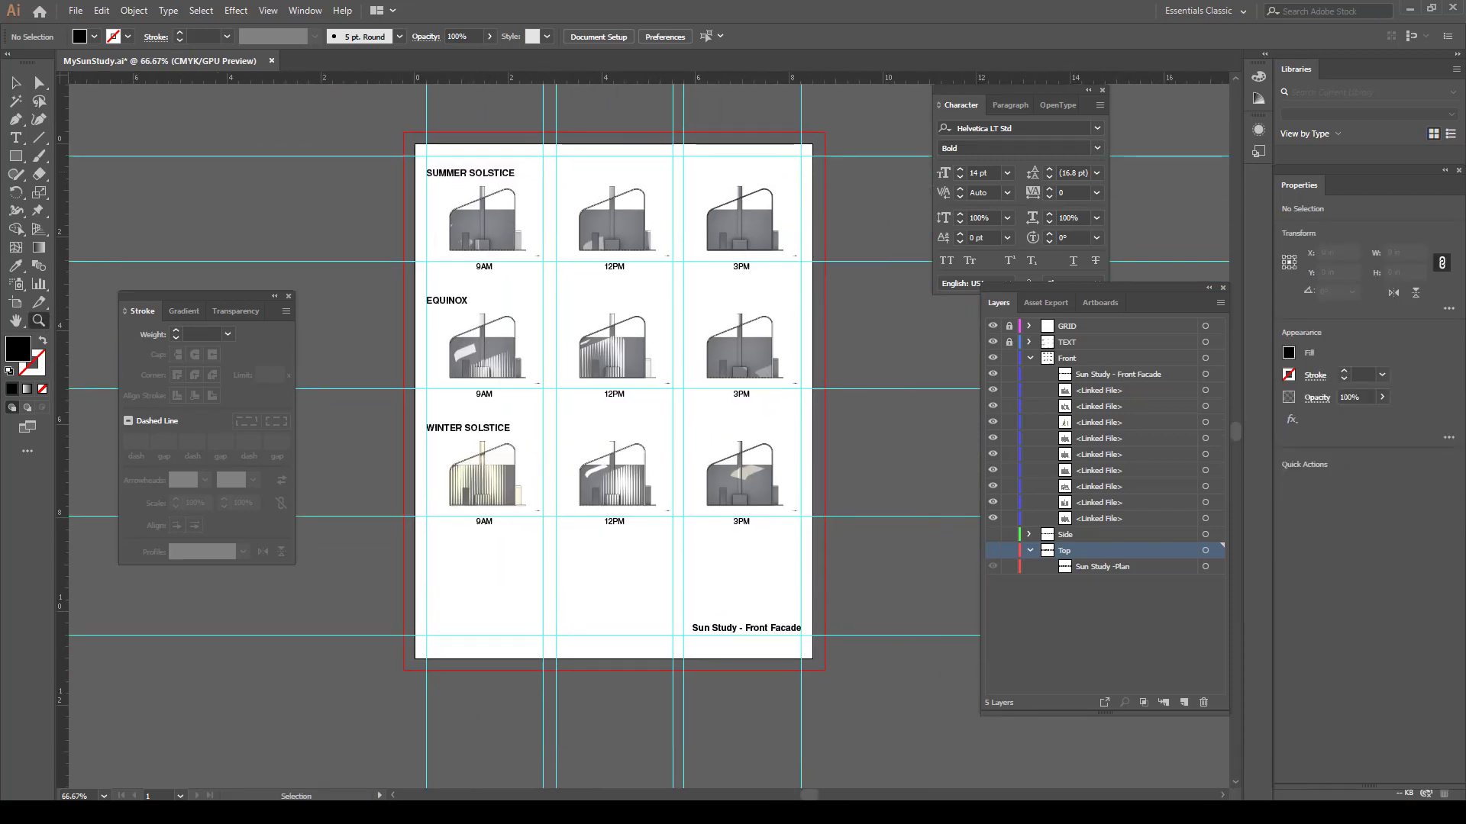